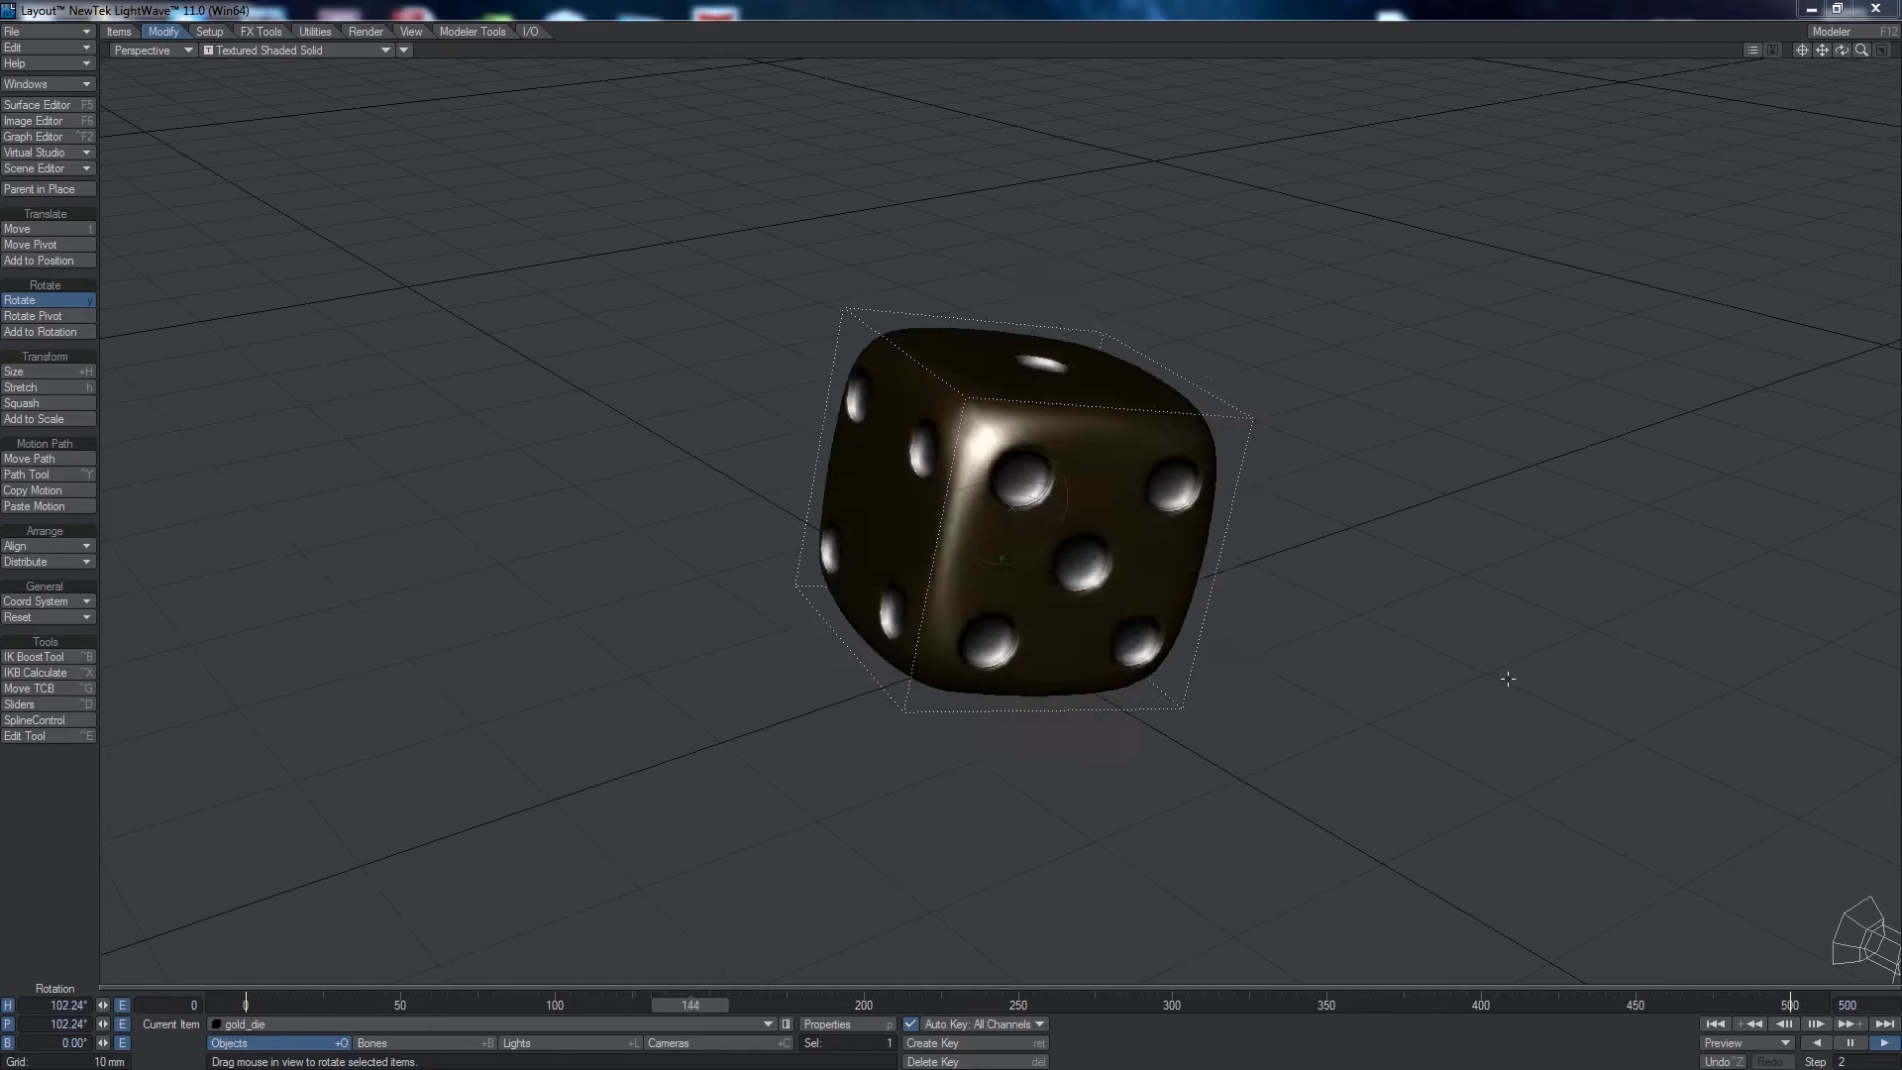
- Stop the playback and clear the existing scene without saving
left_click(1849, 1042)
left_click(48, 40)
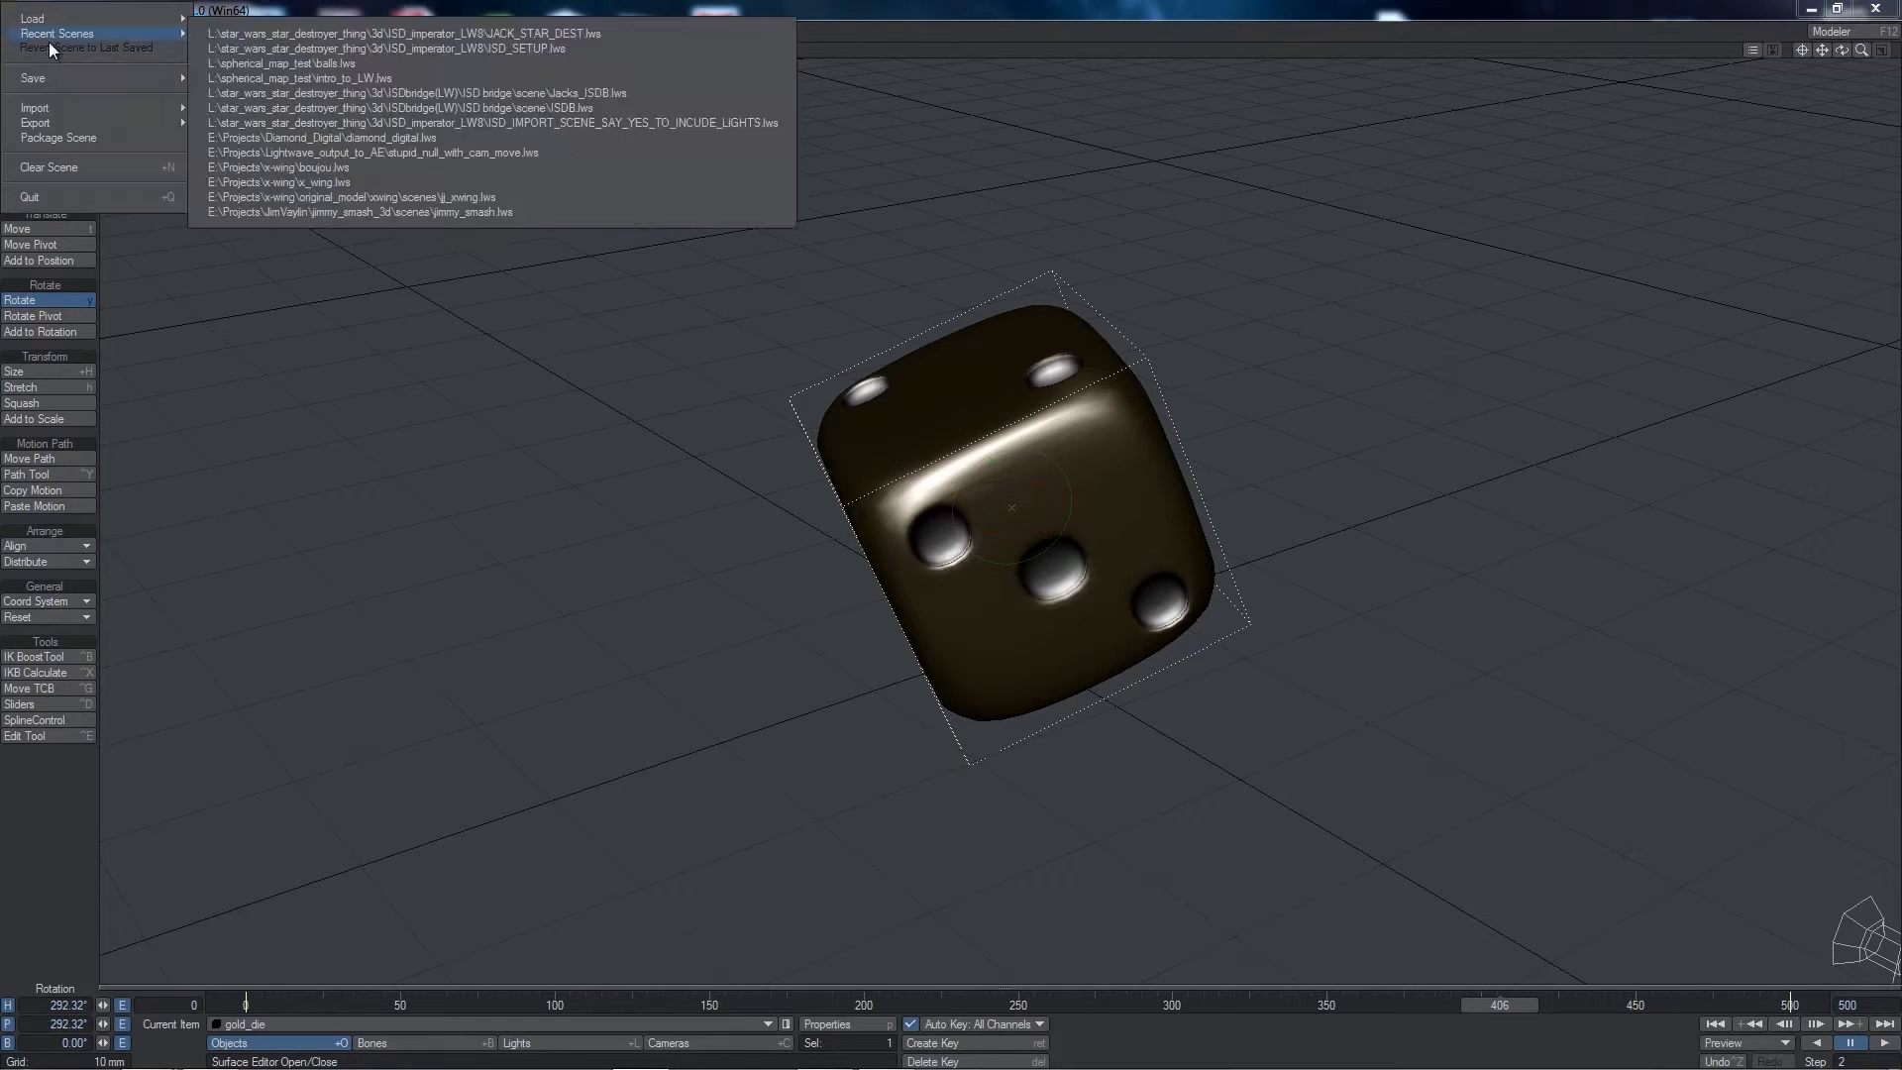
left_click(40, 166)
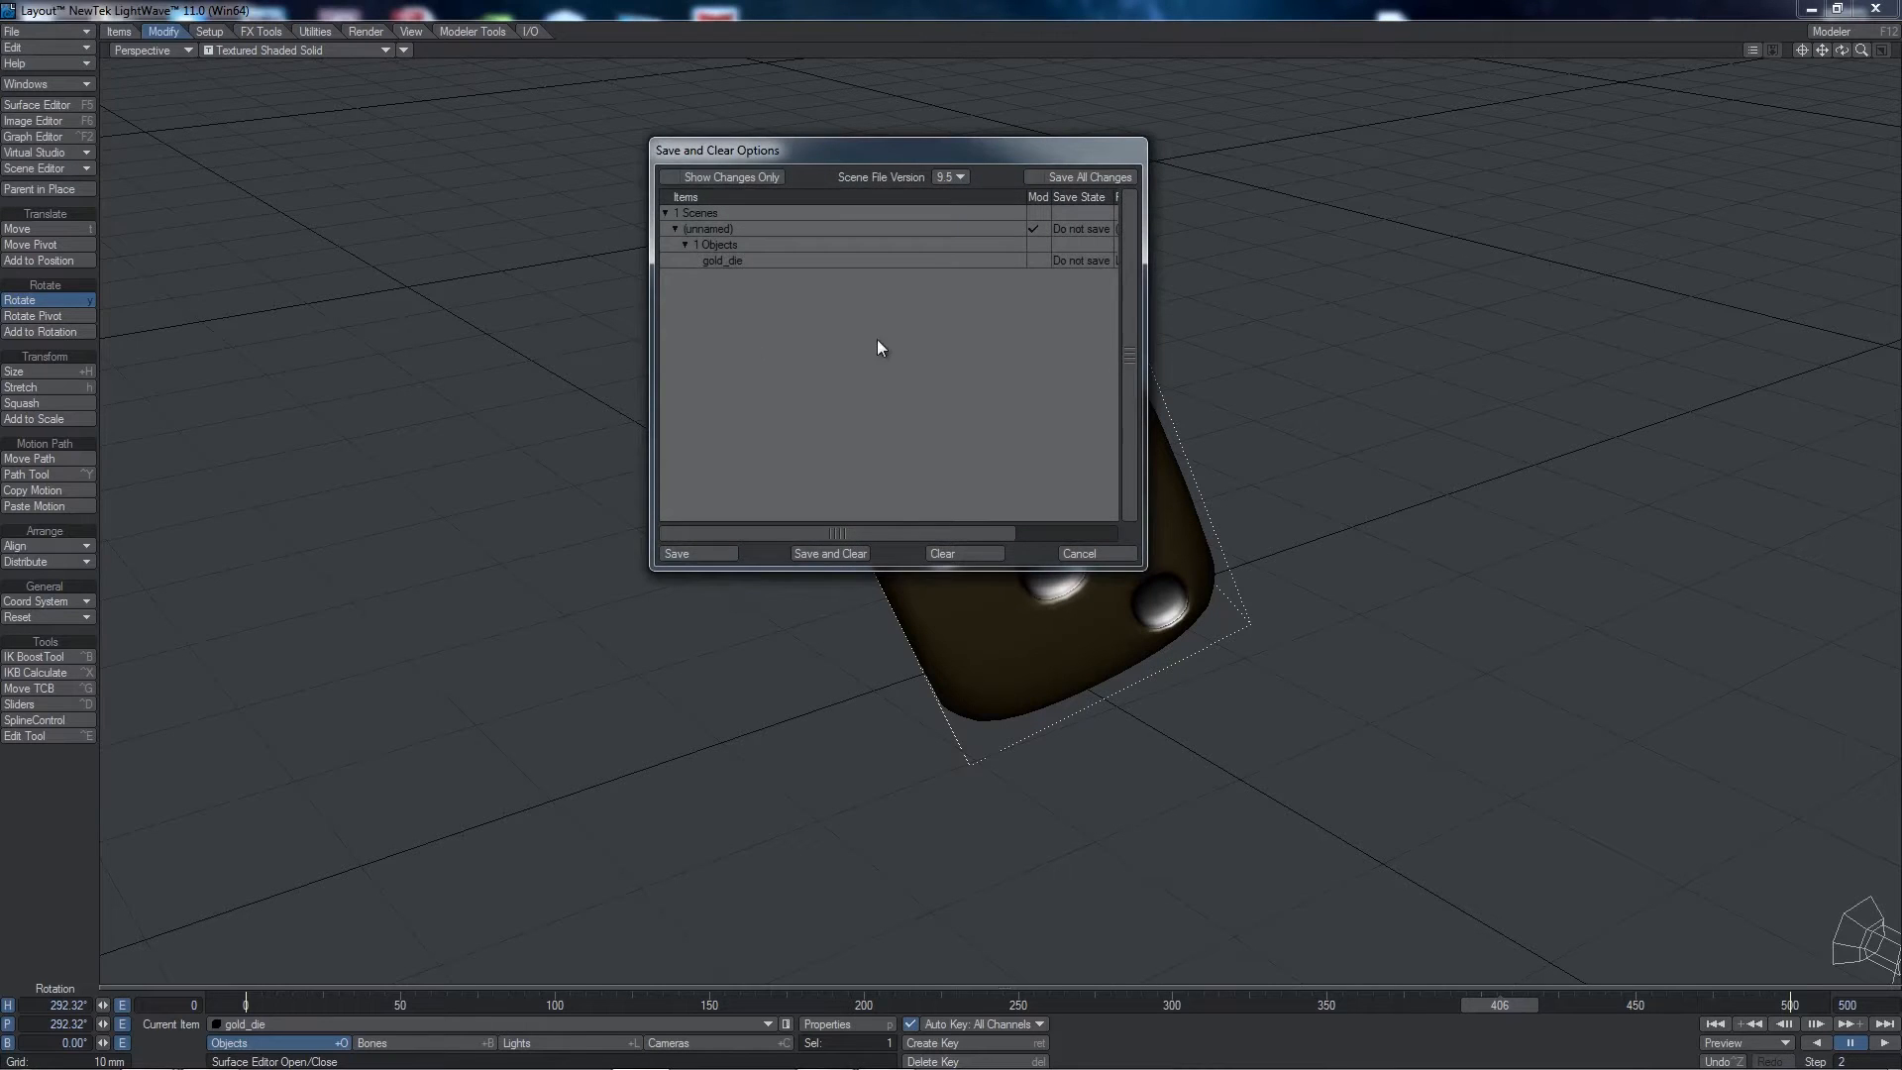
left_click(942, 553)
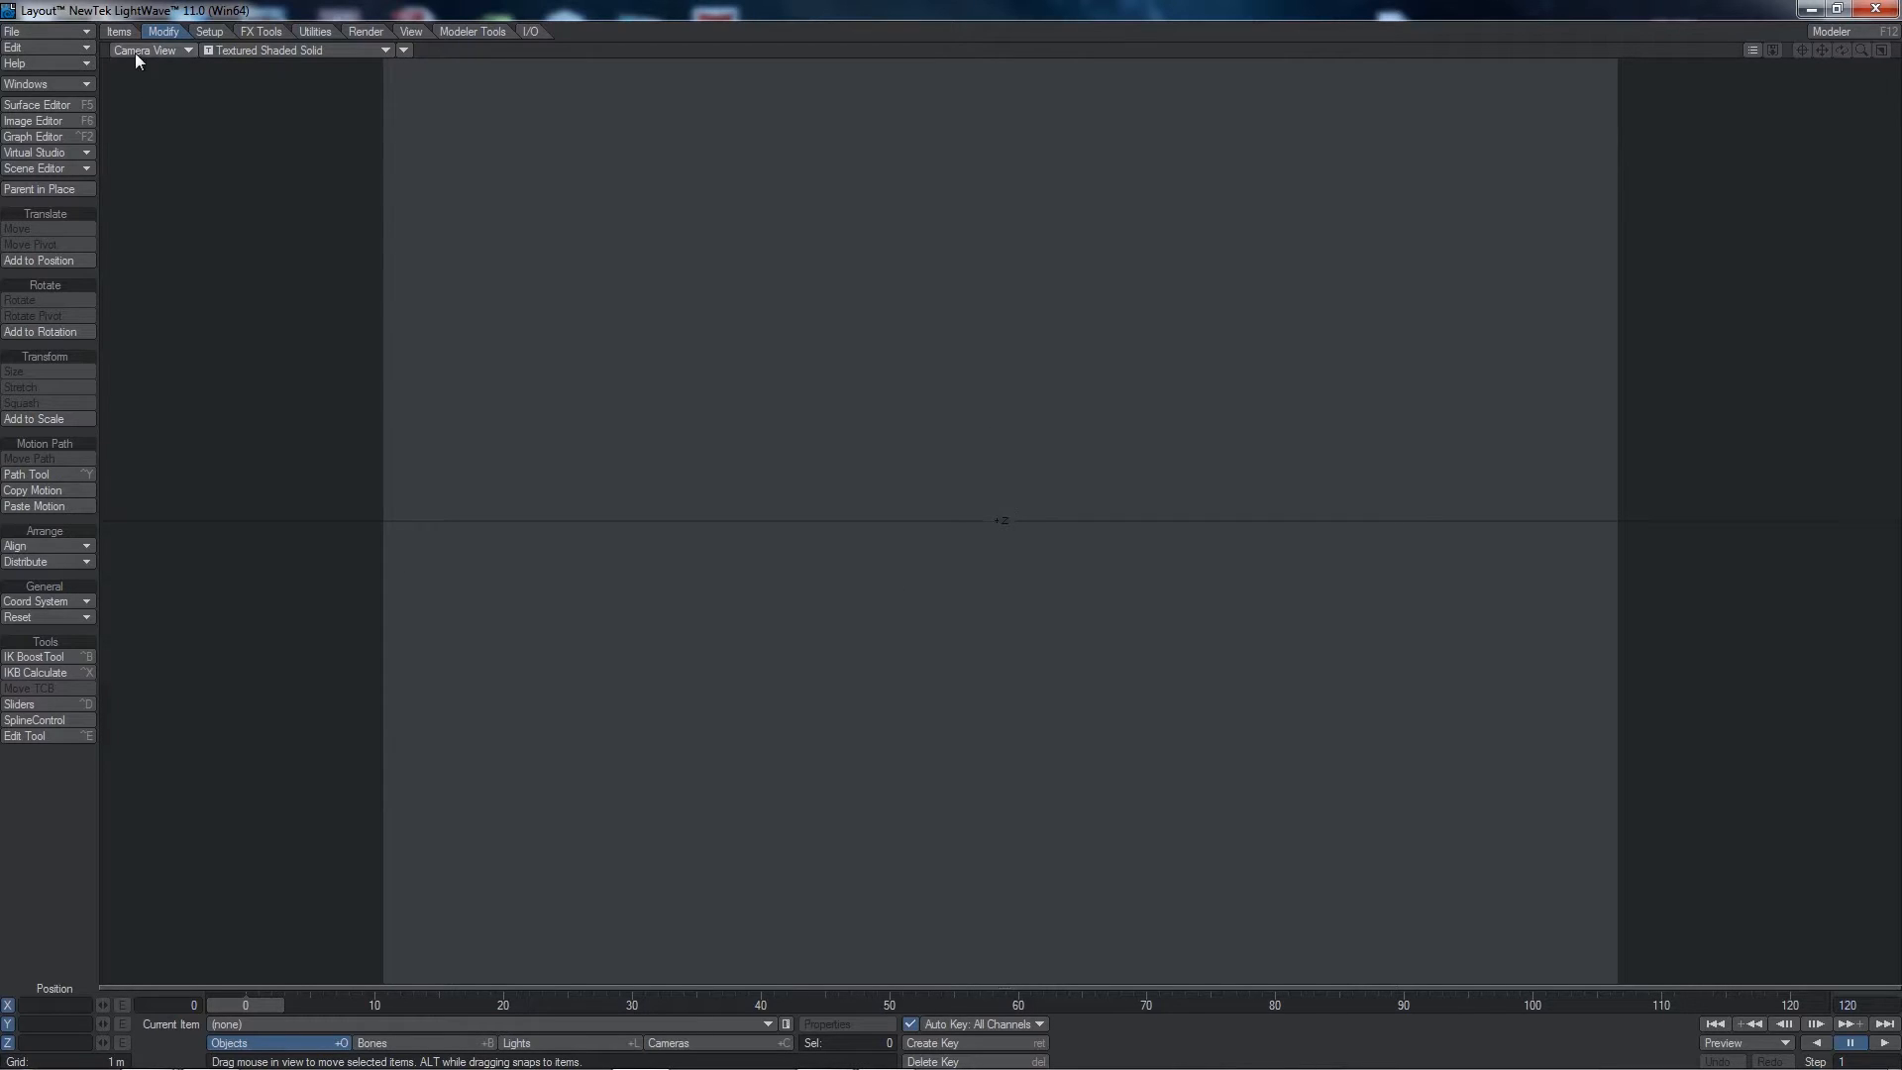
- Load the object gold_die.lwo into the empty scene
left_click(121, 32)
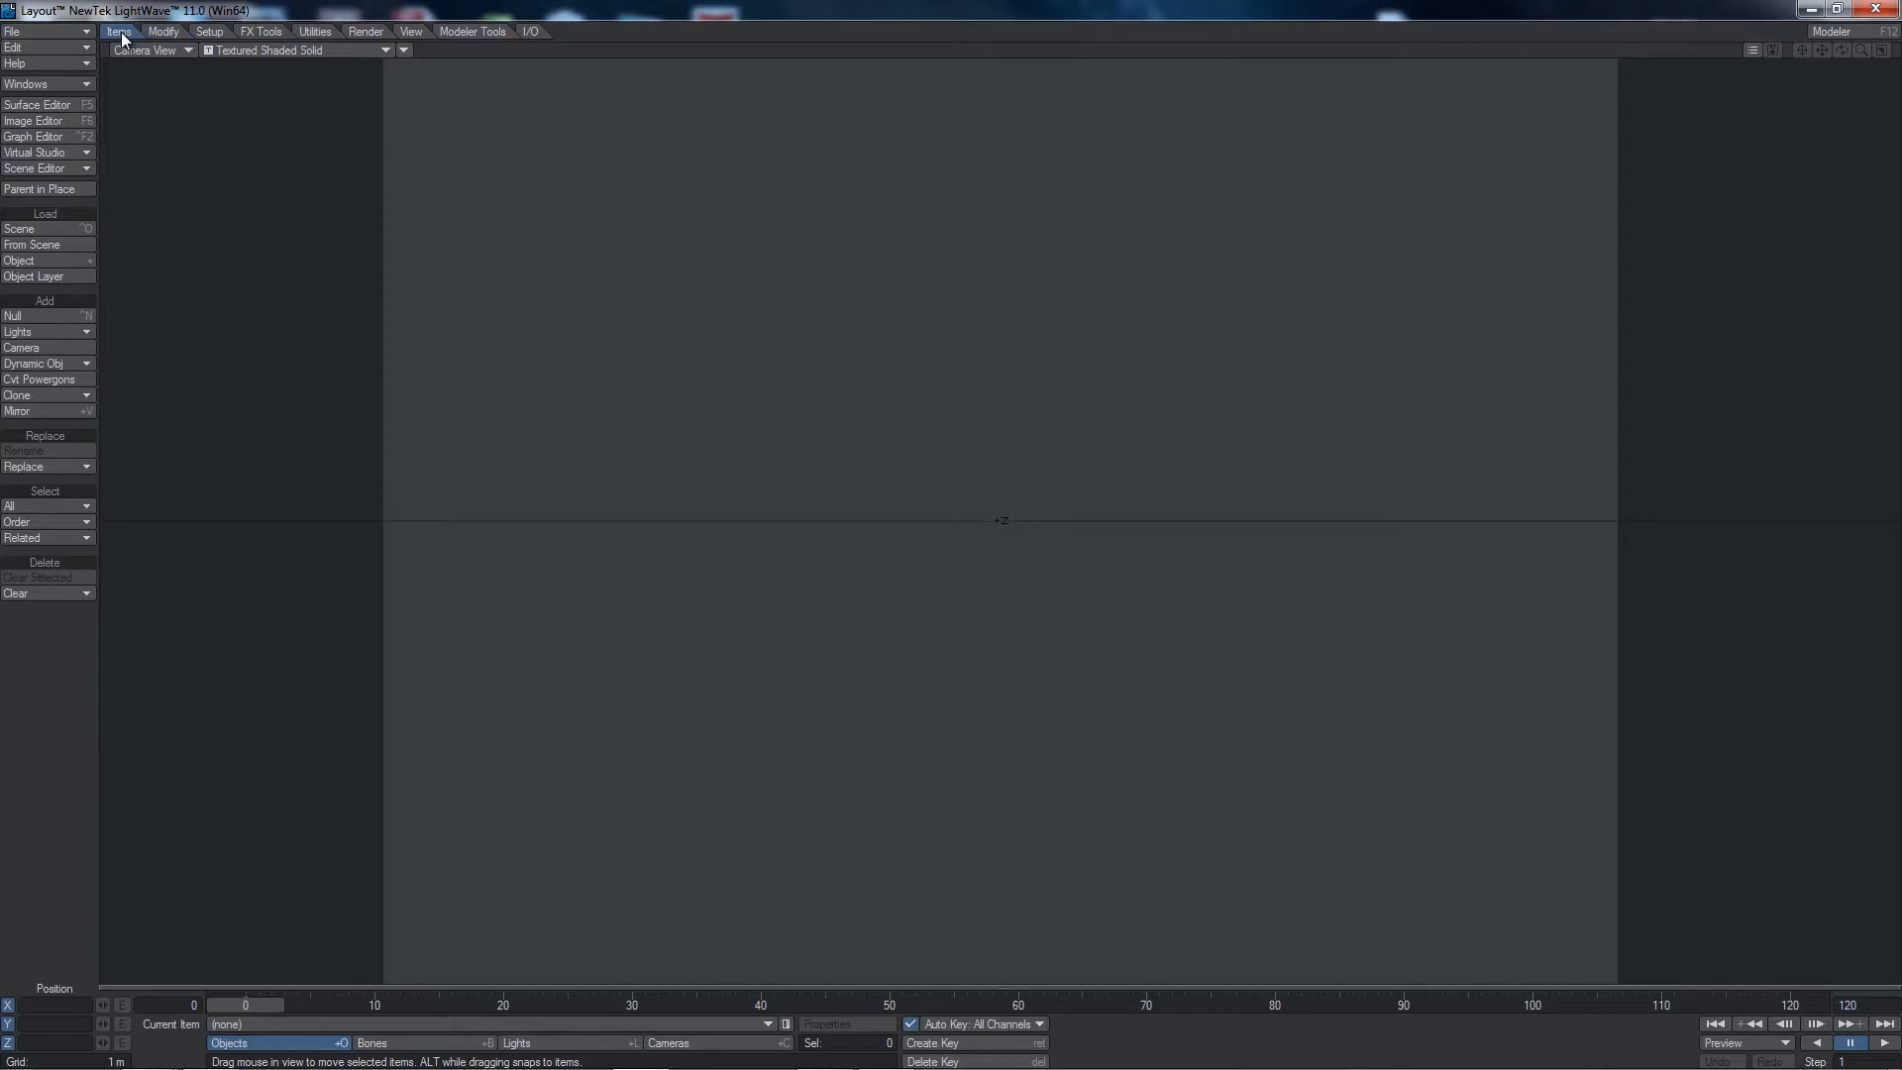
left_click(69, 261)
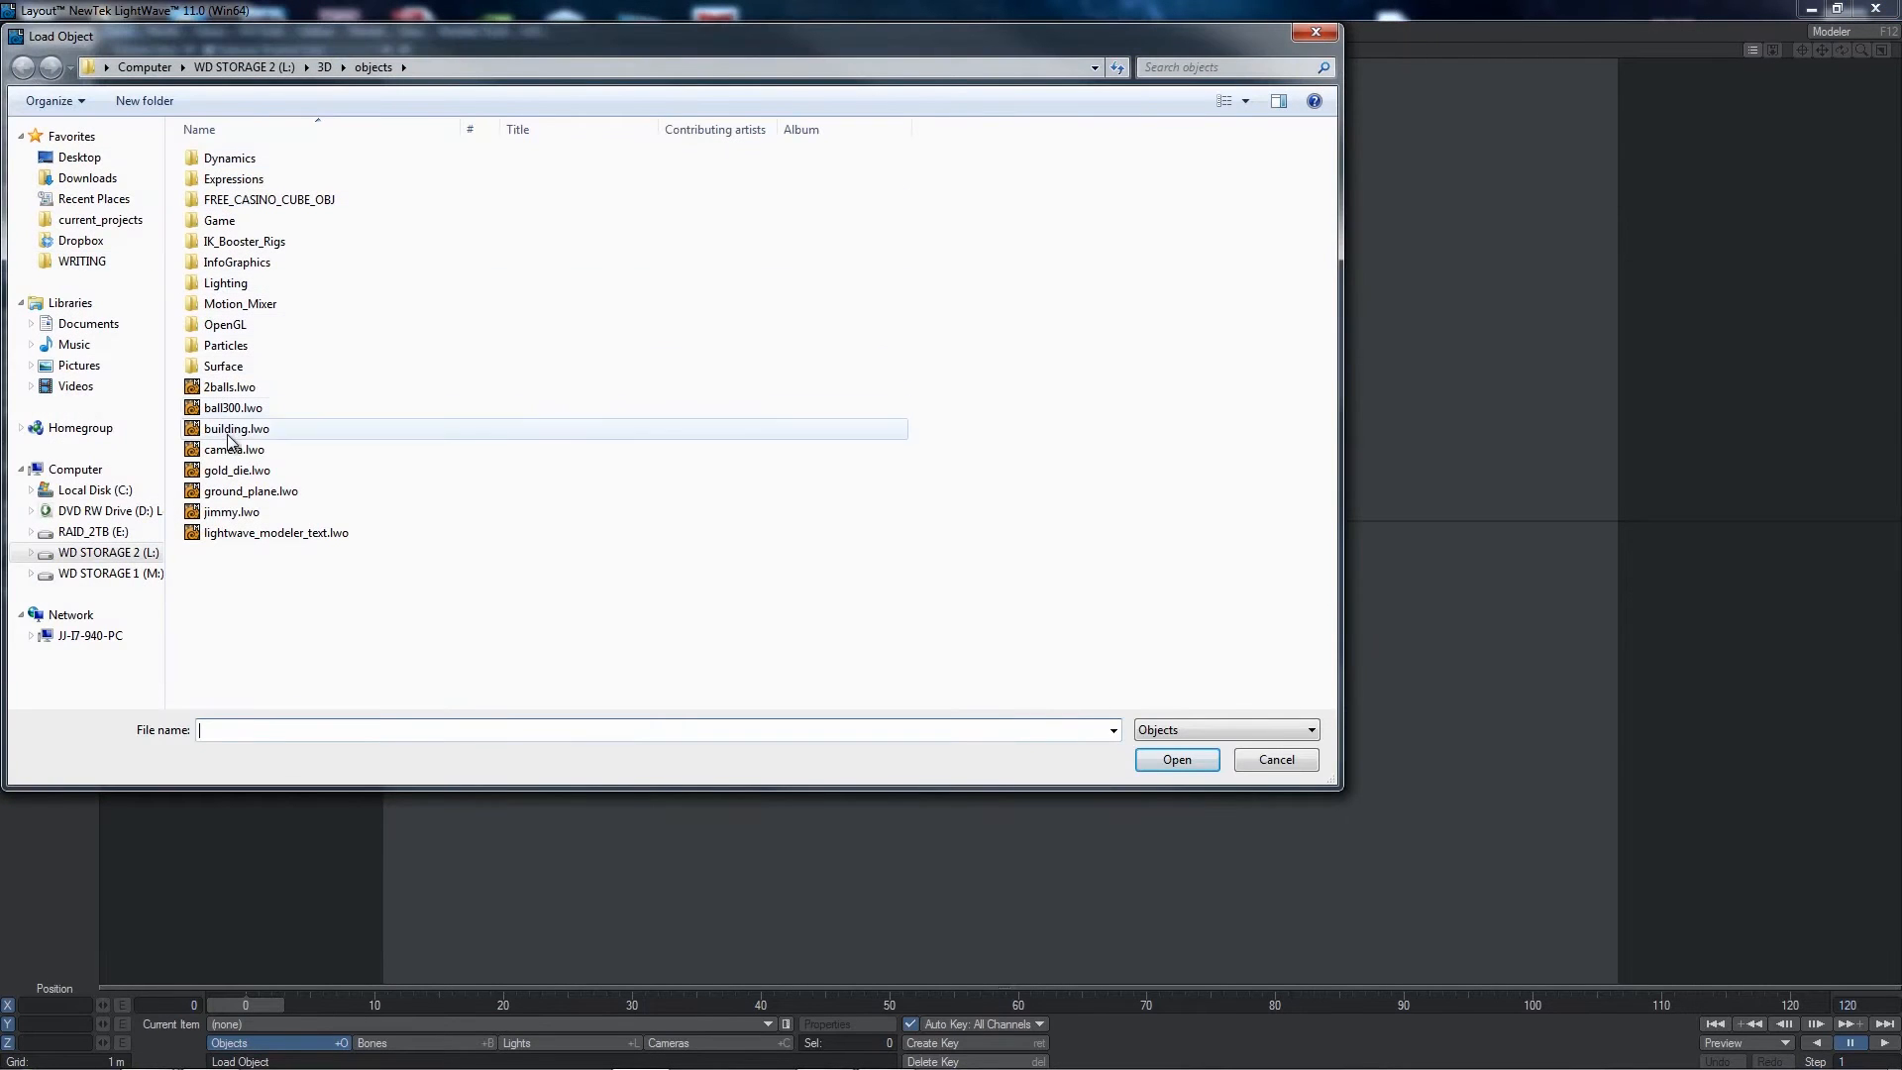
left_click(242, 471)
left_click(1149, 755)
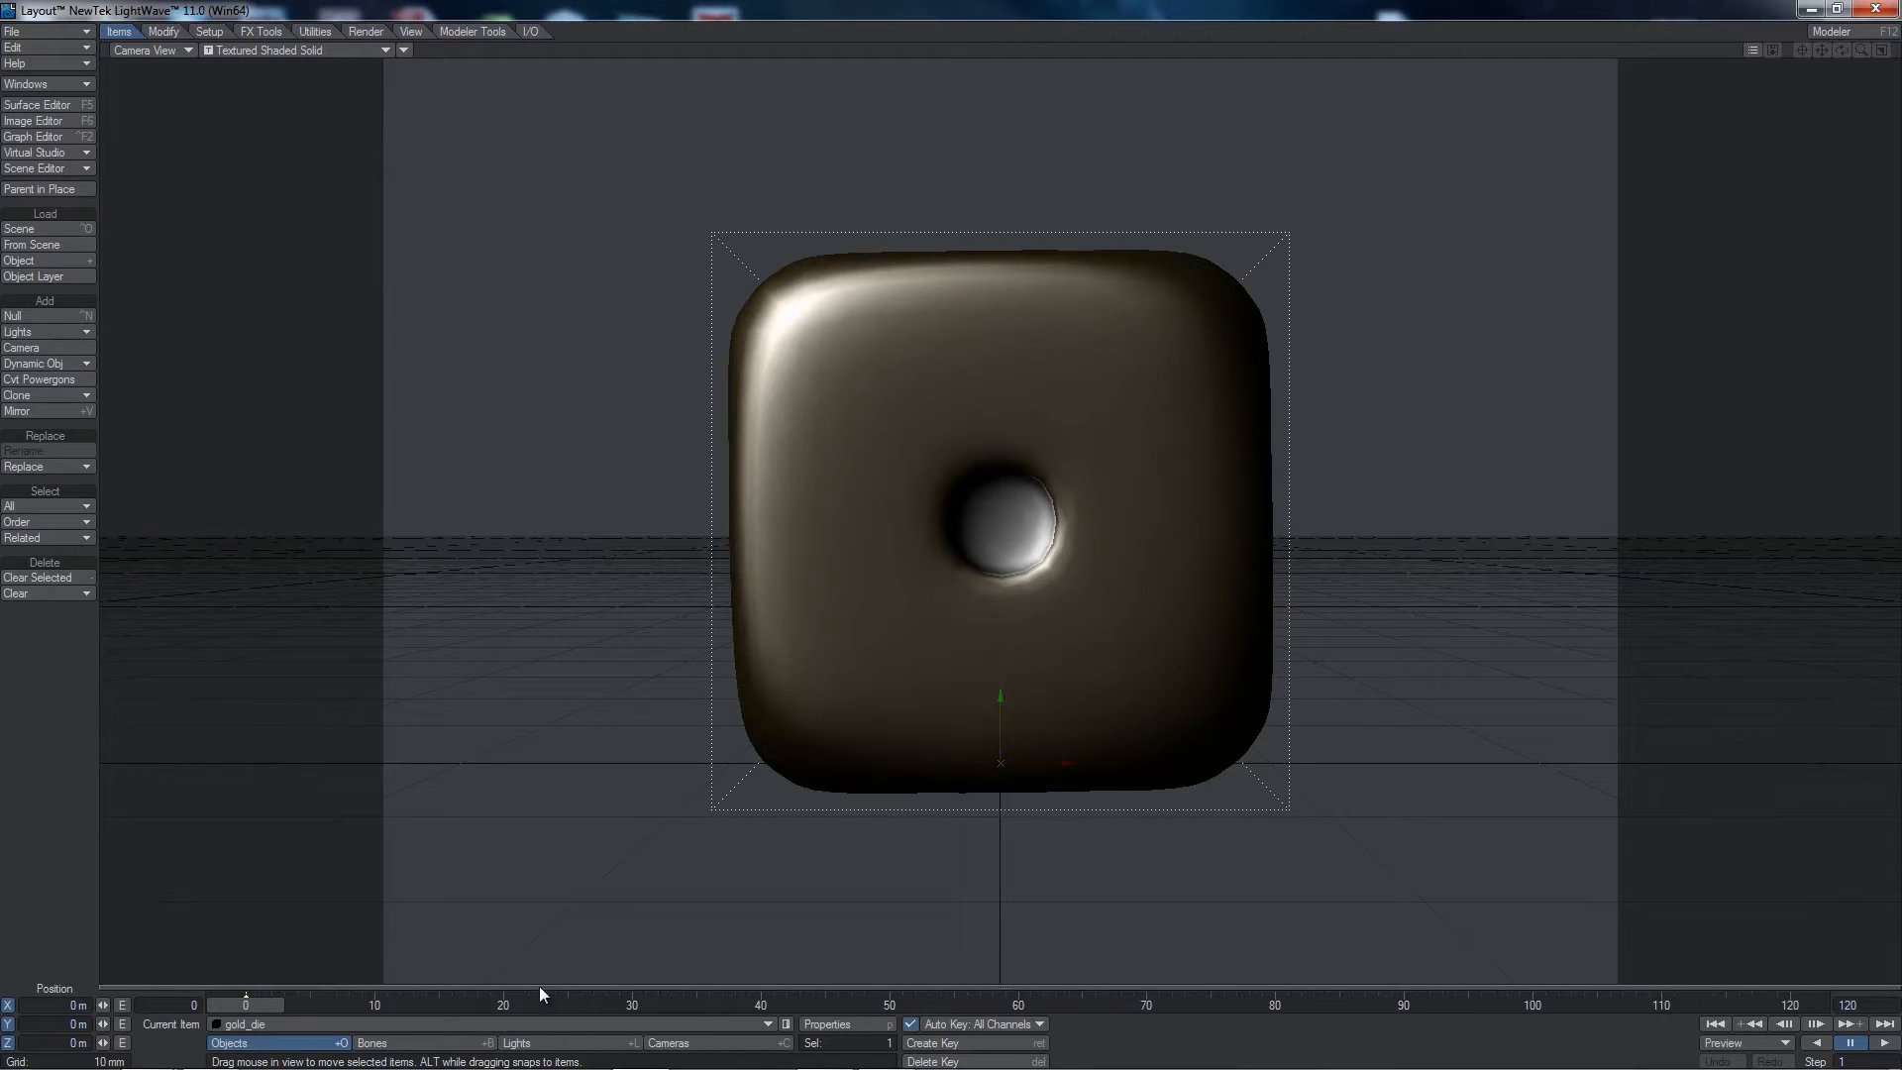
- Move the camera back, up and sideways from the die to about X -33.5 mm, Y 30 mm, Z -153 mm
left_click(733, 1045)
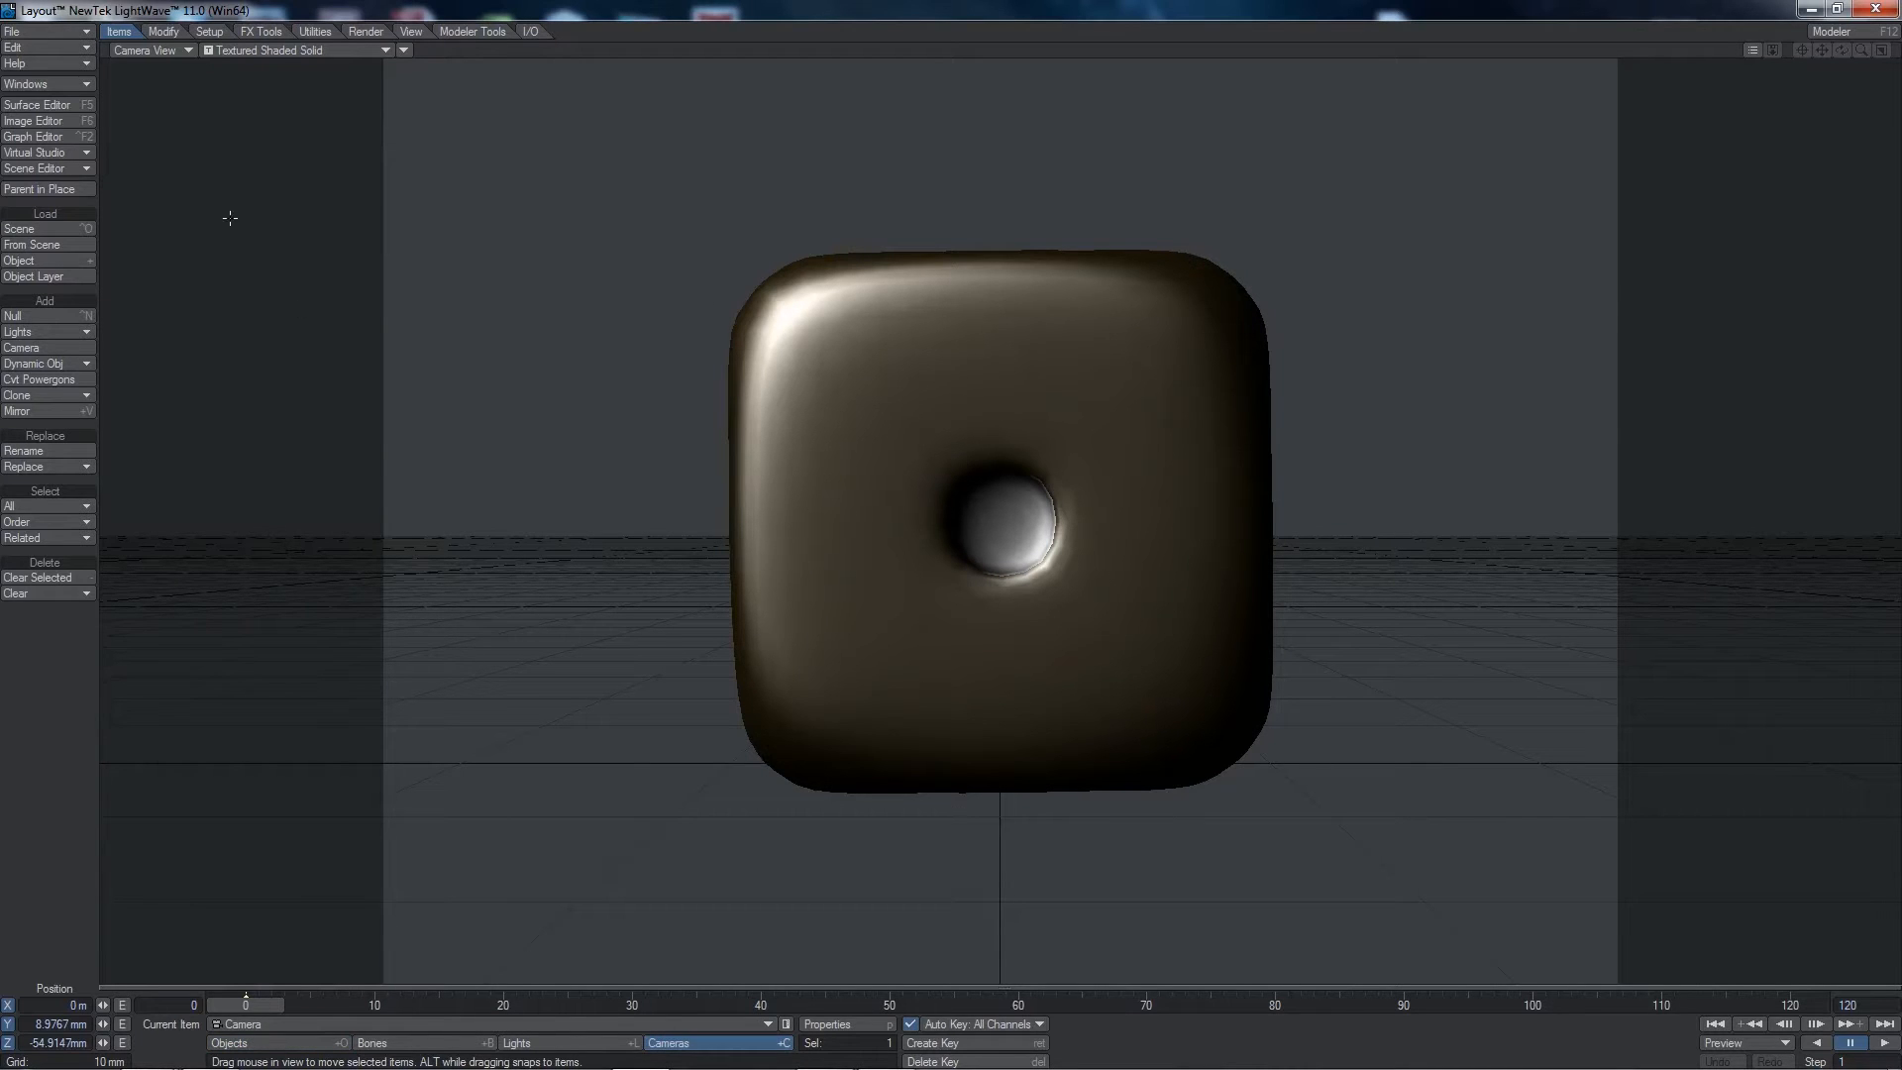
left_click(165, 31)
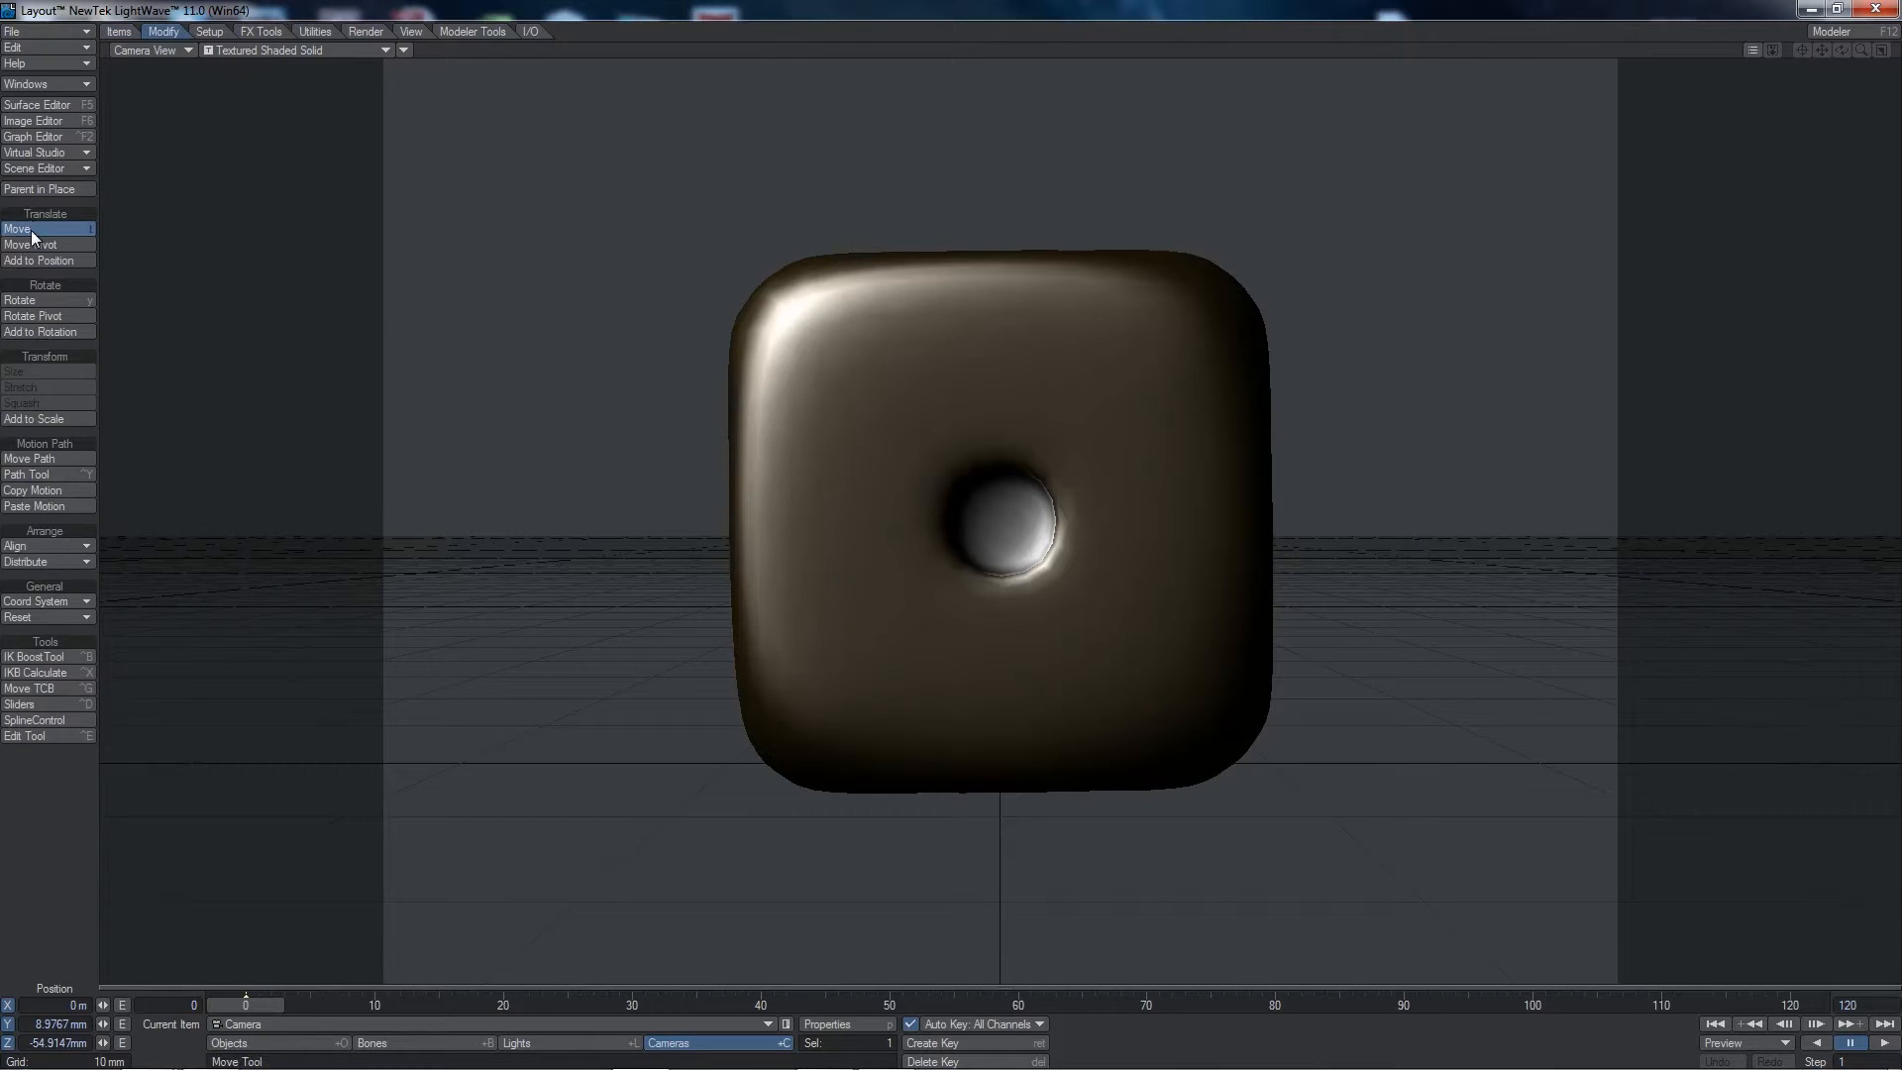
left_click(72, 230)
left_click(295, 1042)
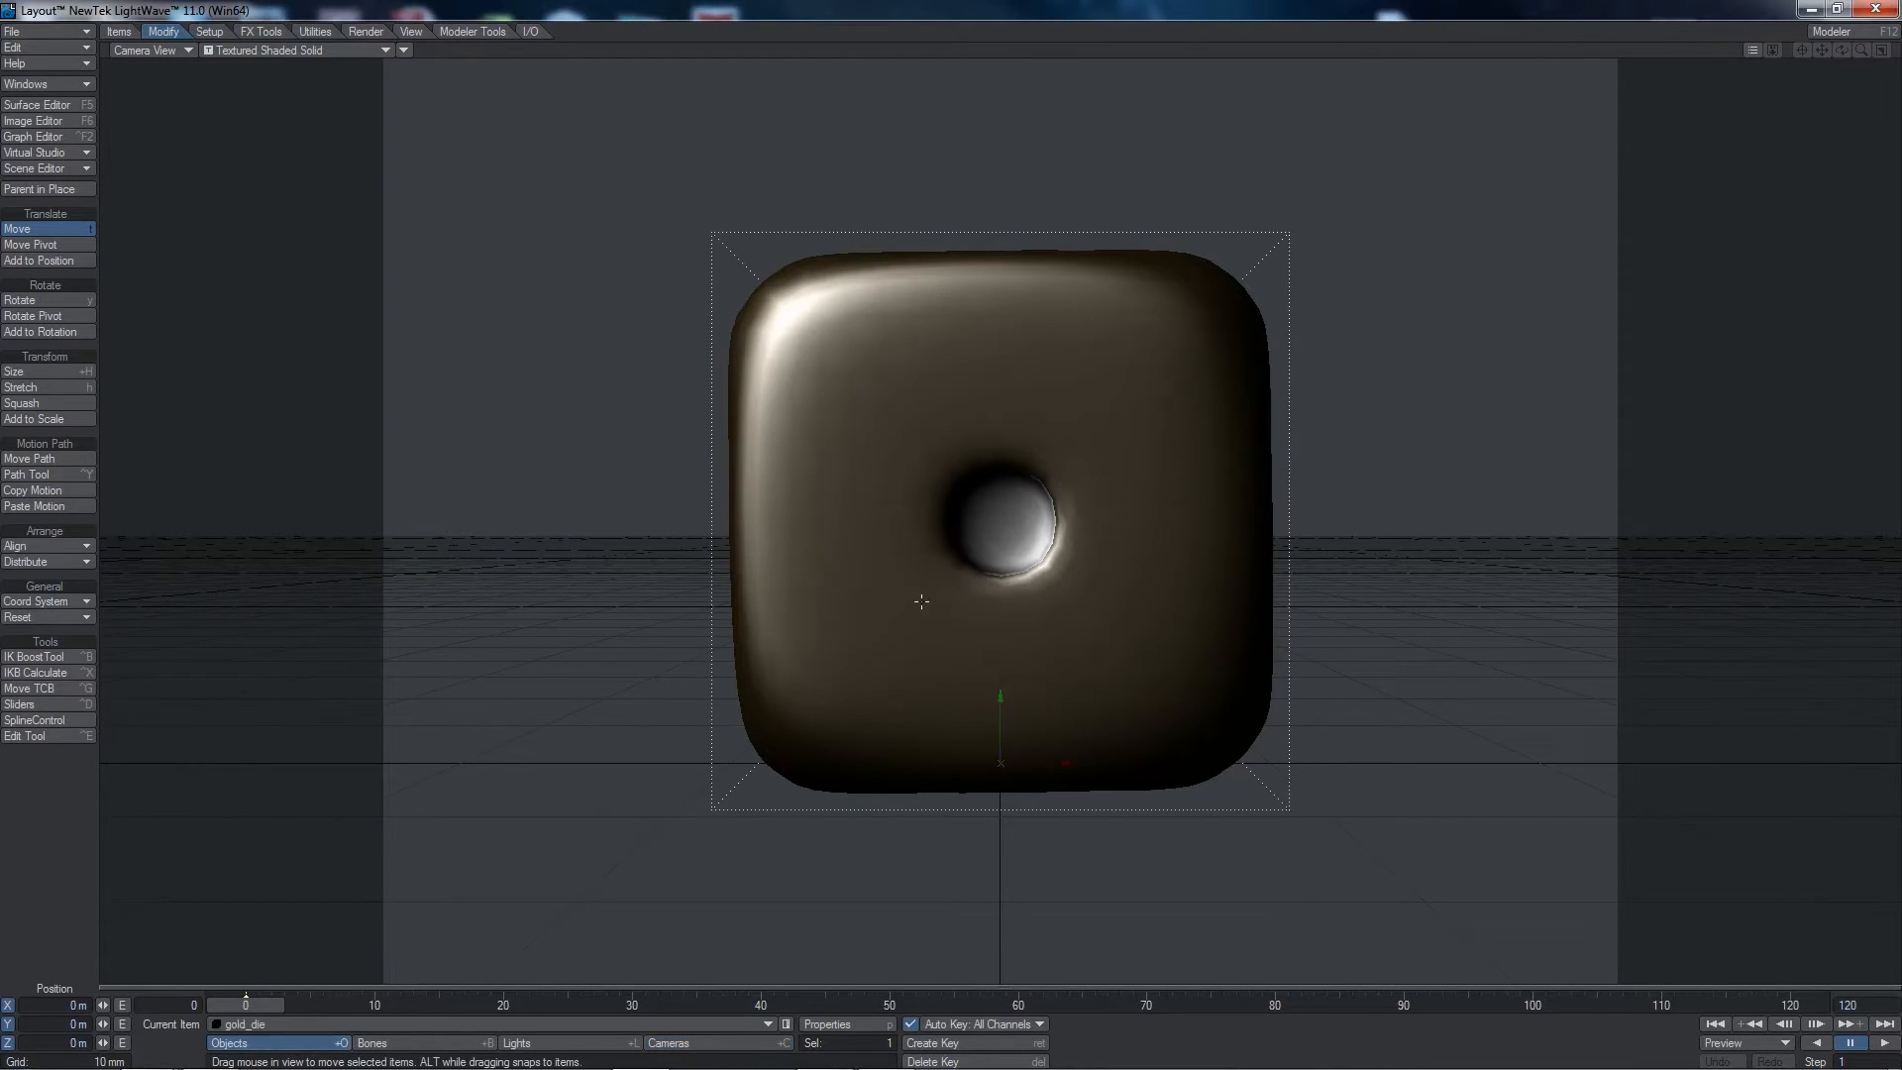
key("shift+c")
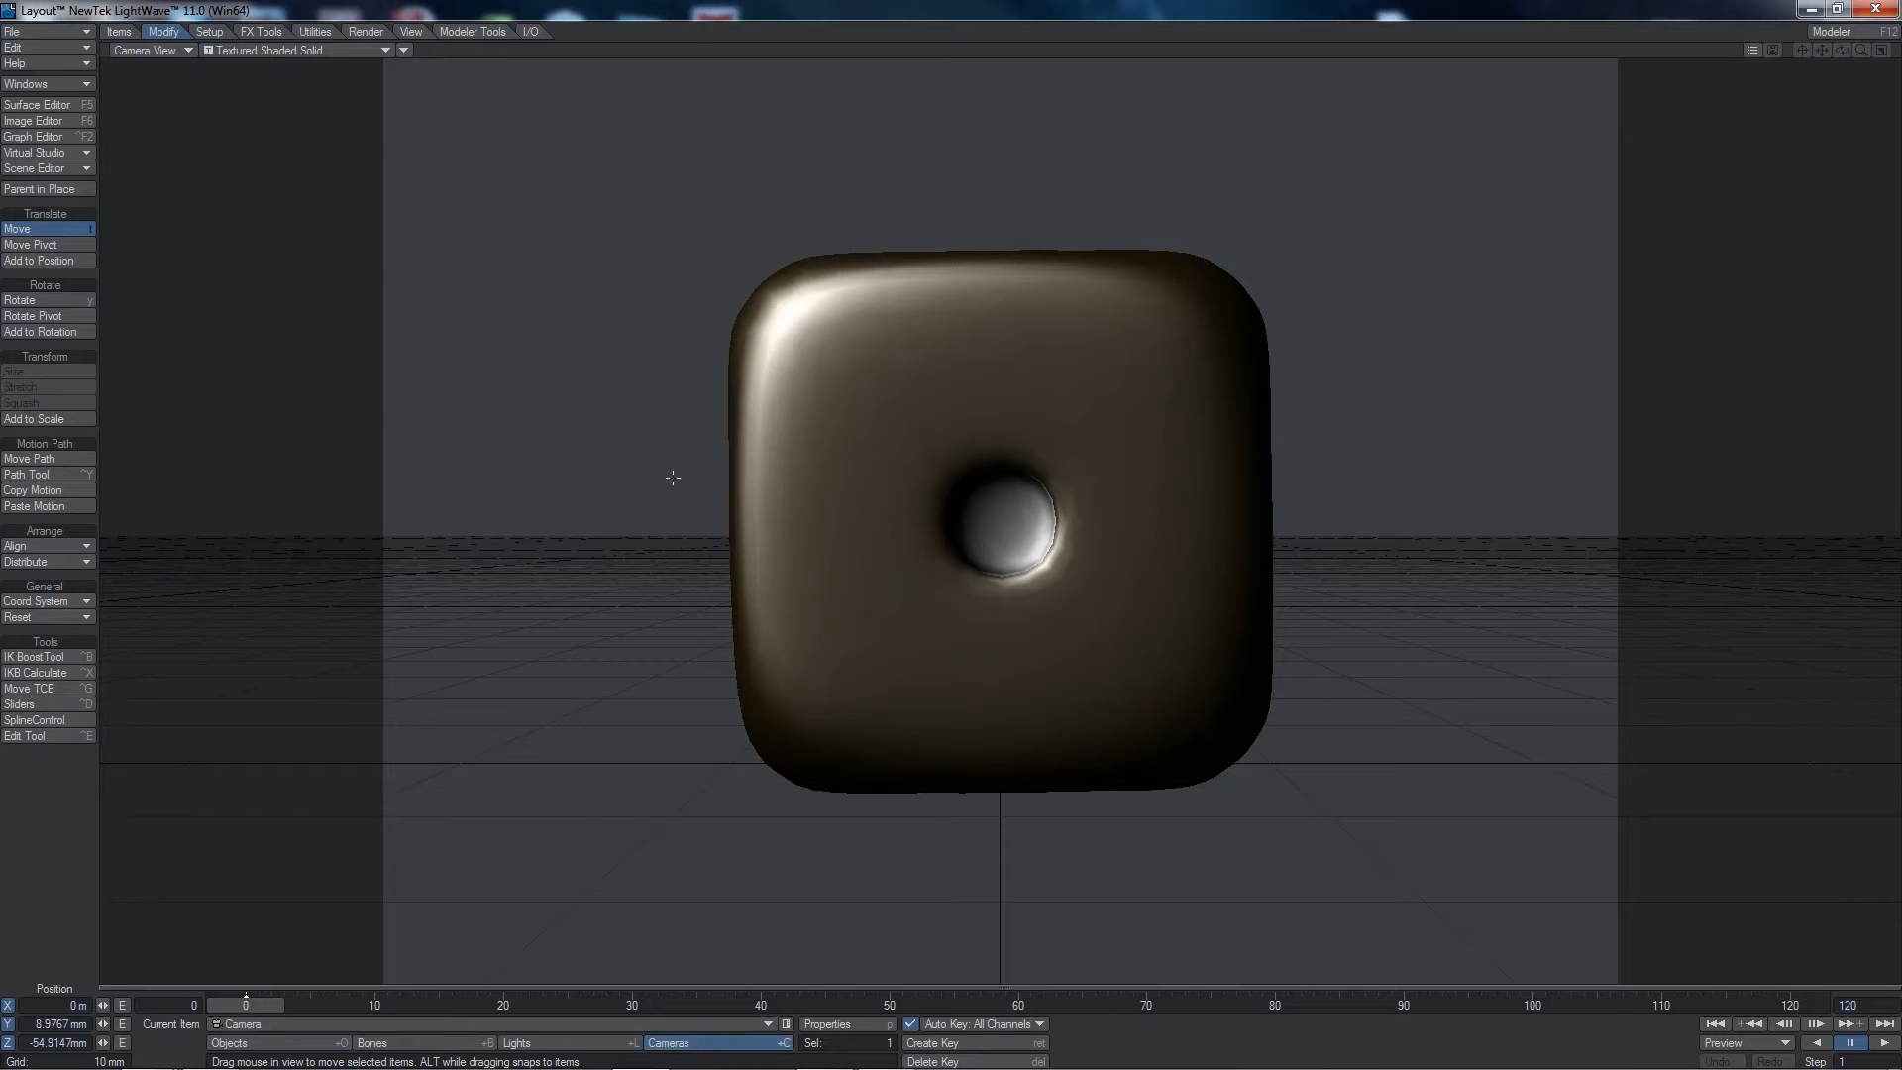
left_click_drag(616, 235, 584, 428)
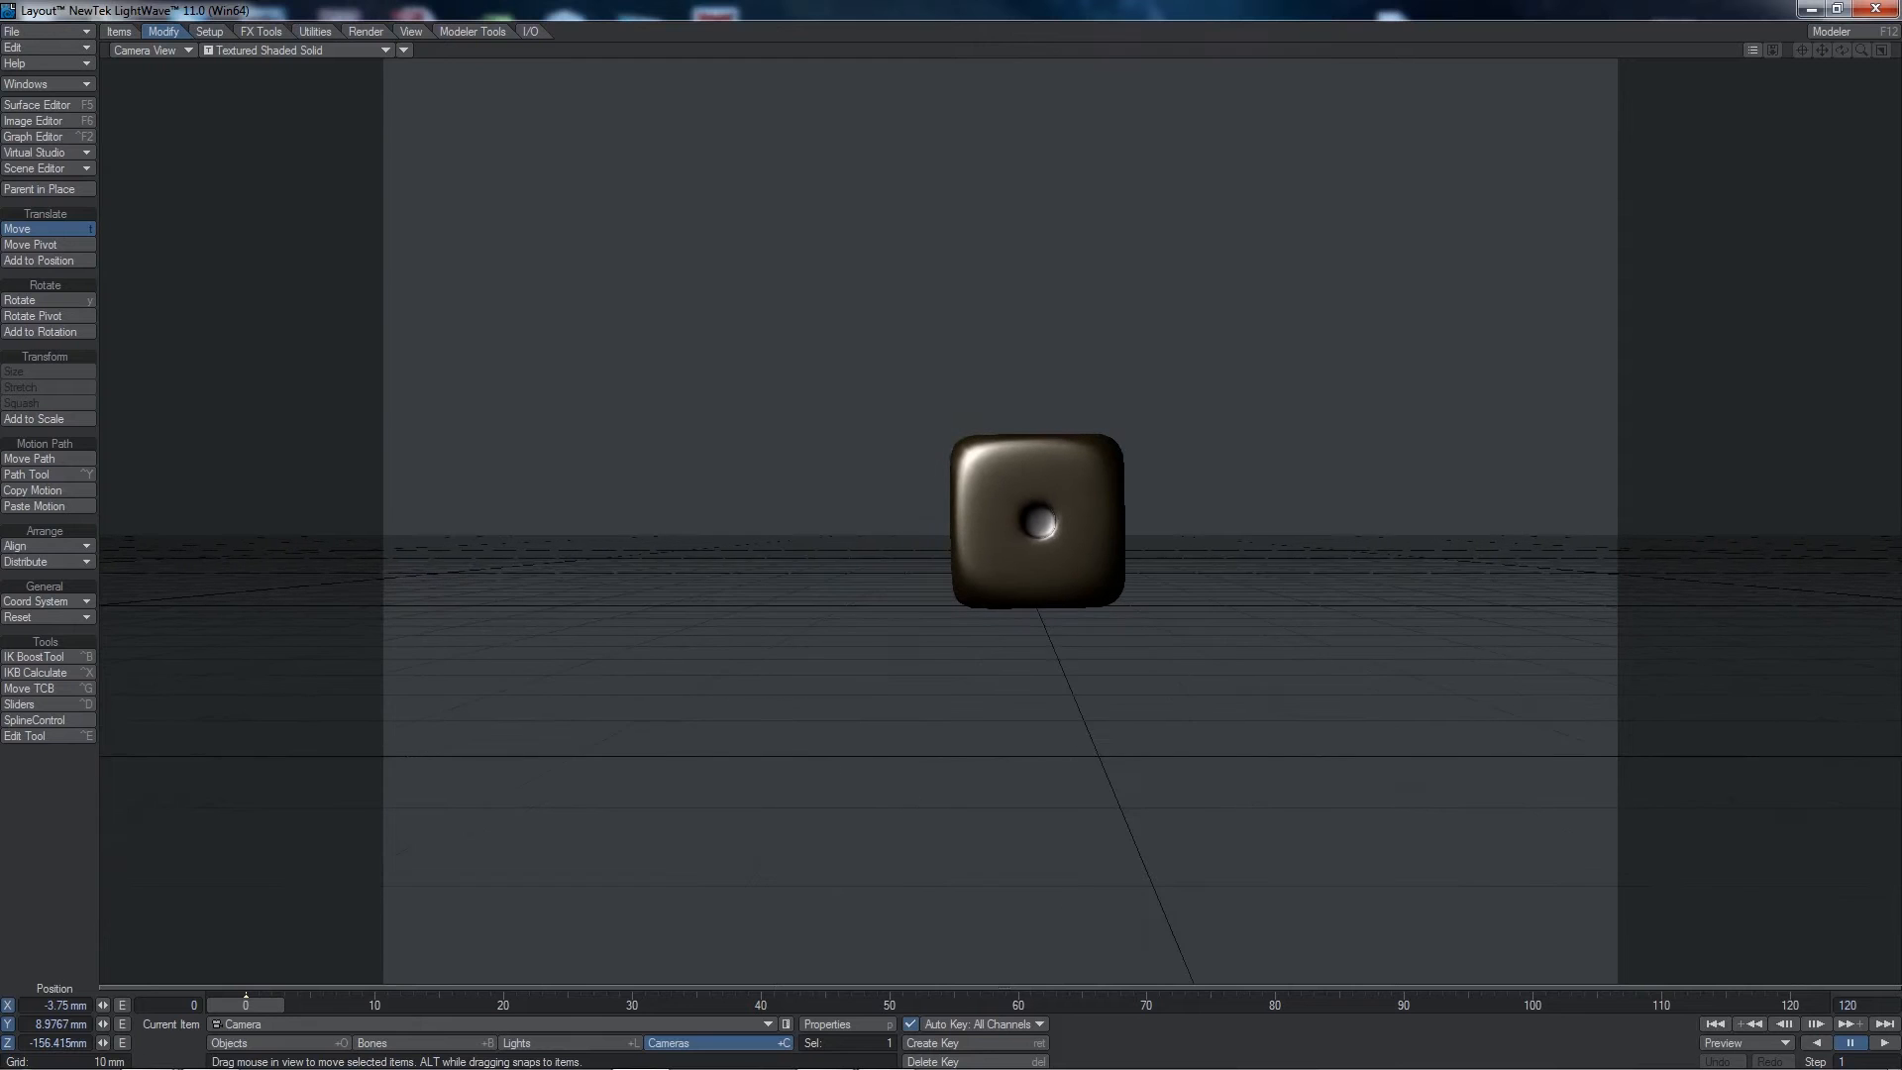
right_click_drag(637, 271, 637, 107)
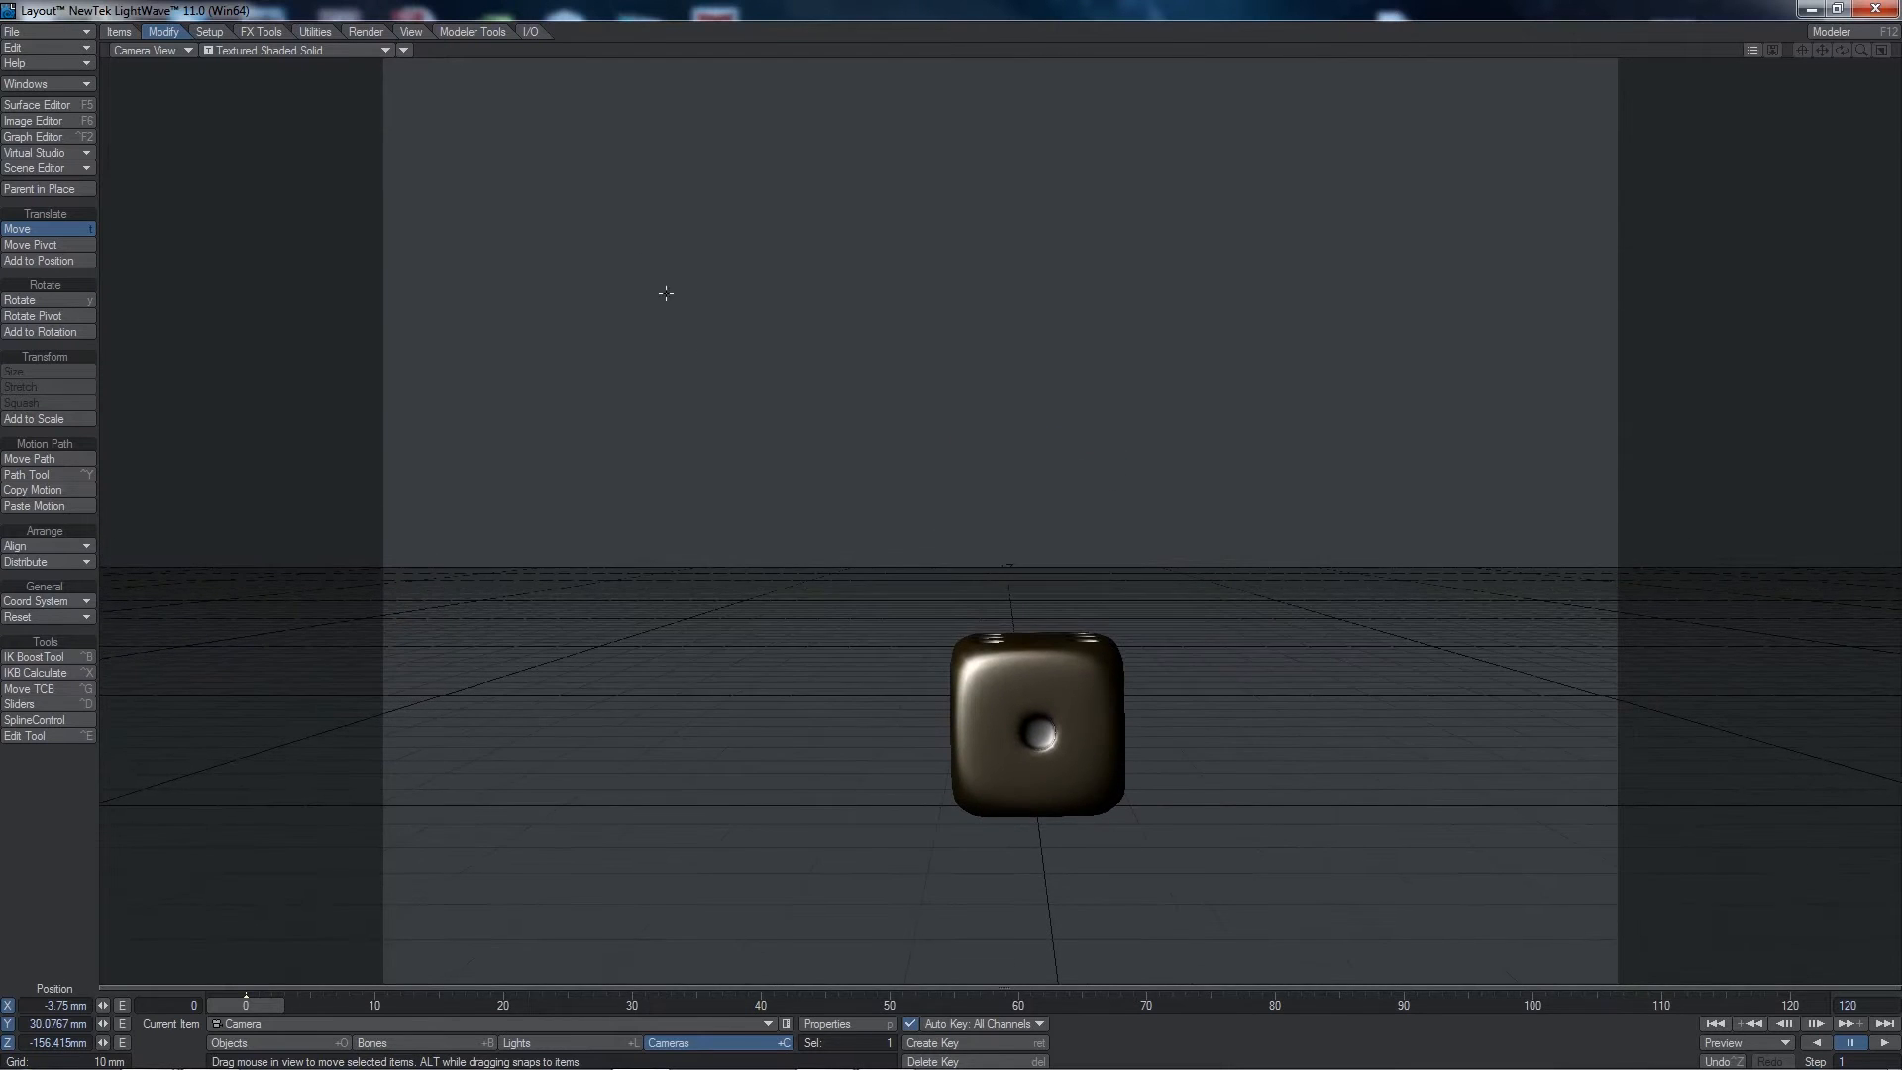
left_click_drag(666, 293, 123, 224)
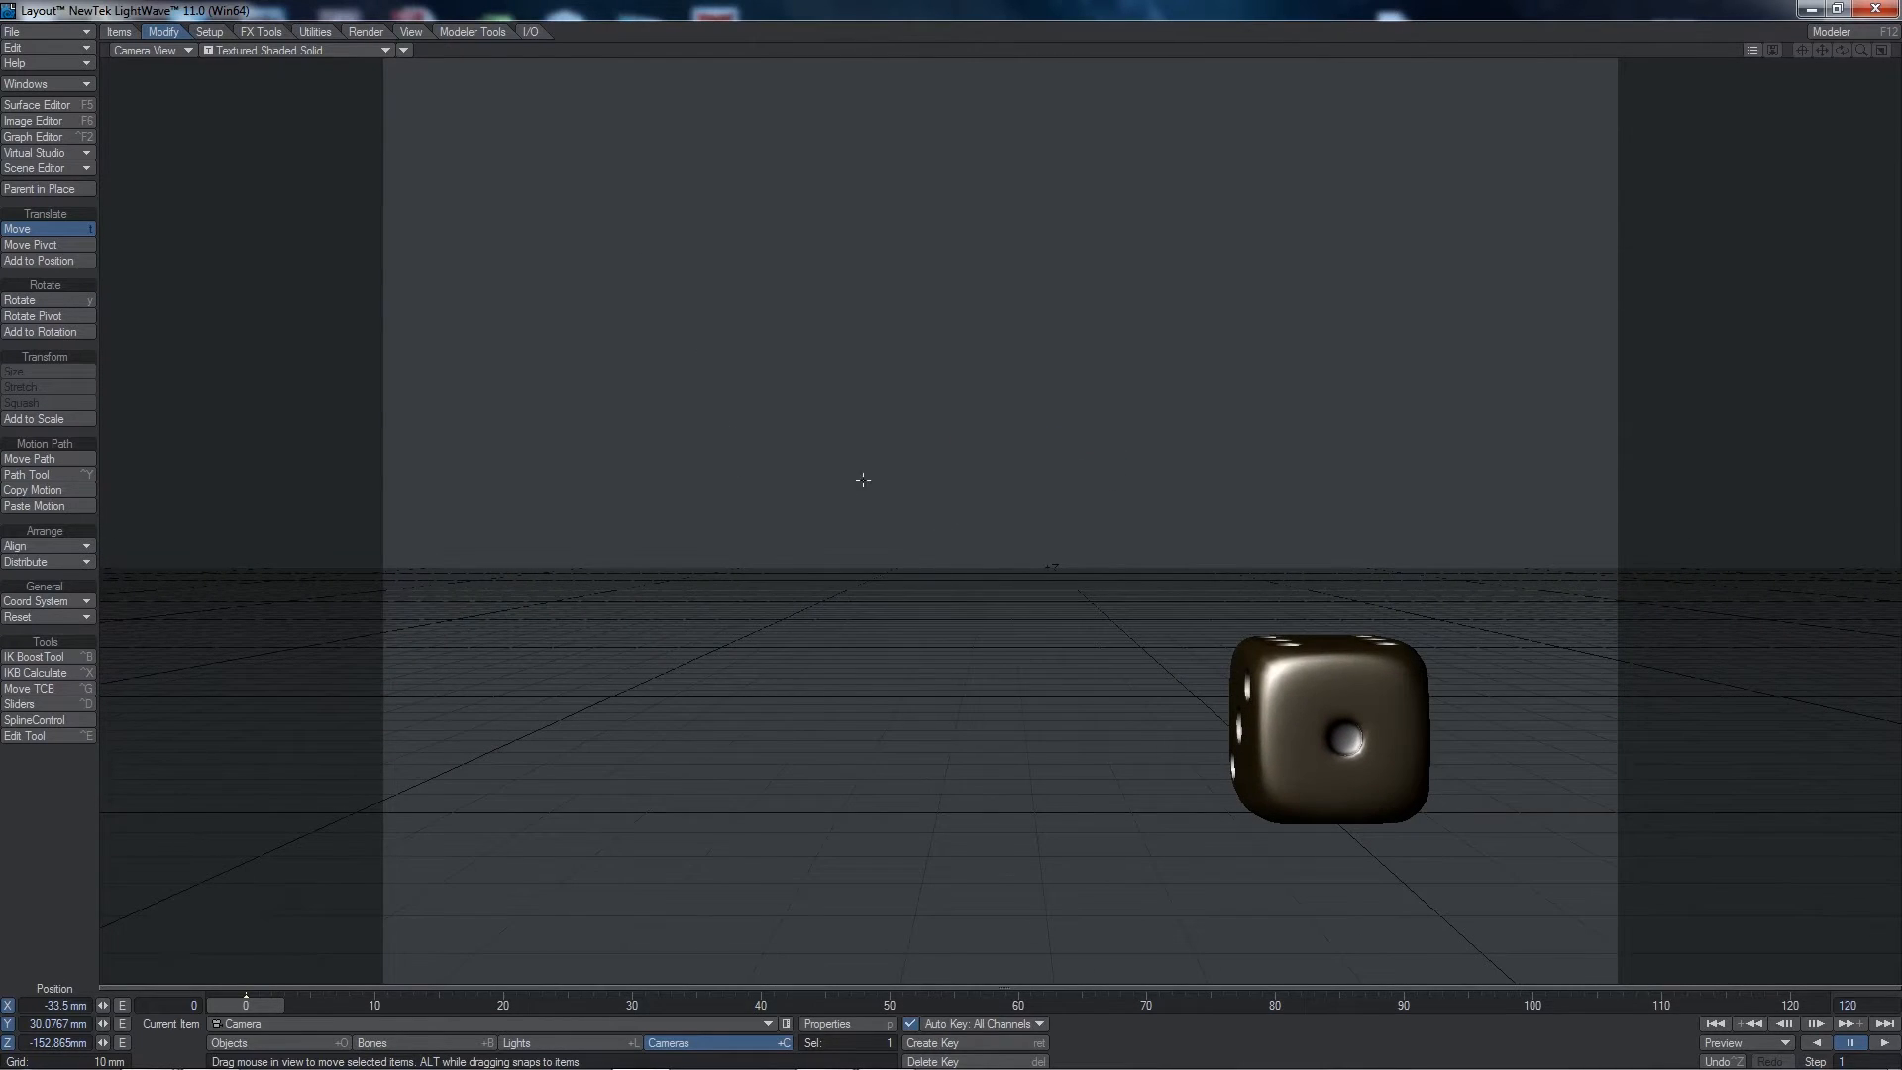
- Rotate and reposition the camera to about H 32.2°, P 9.7° and X -74.7 mm, Y 34 mm, Z -113.3 mm, with the die near the frame's centre
key("y")
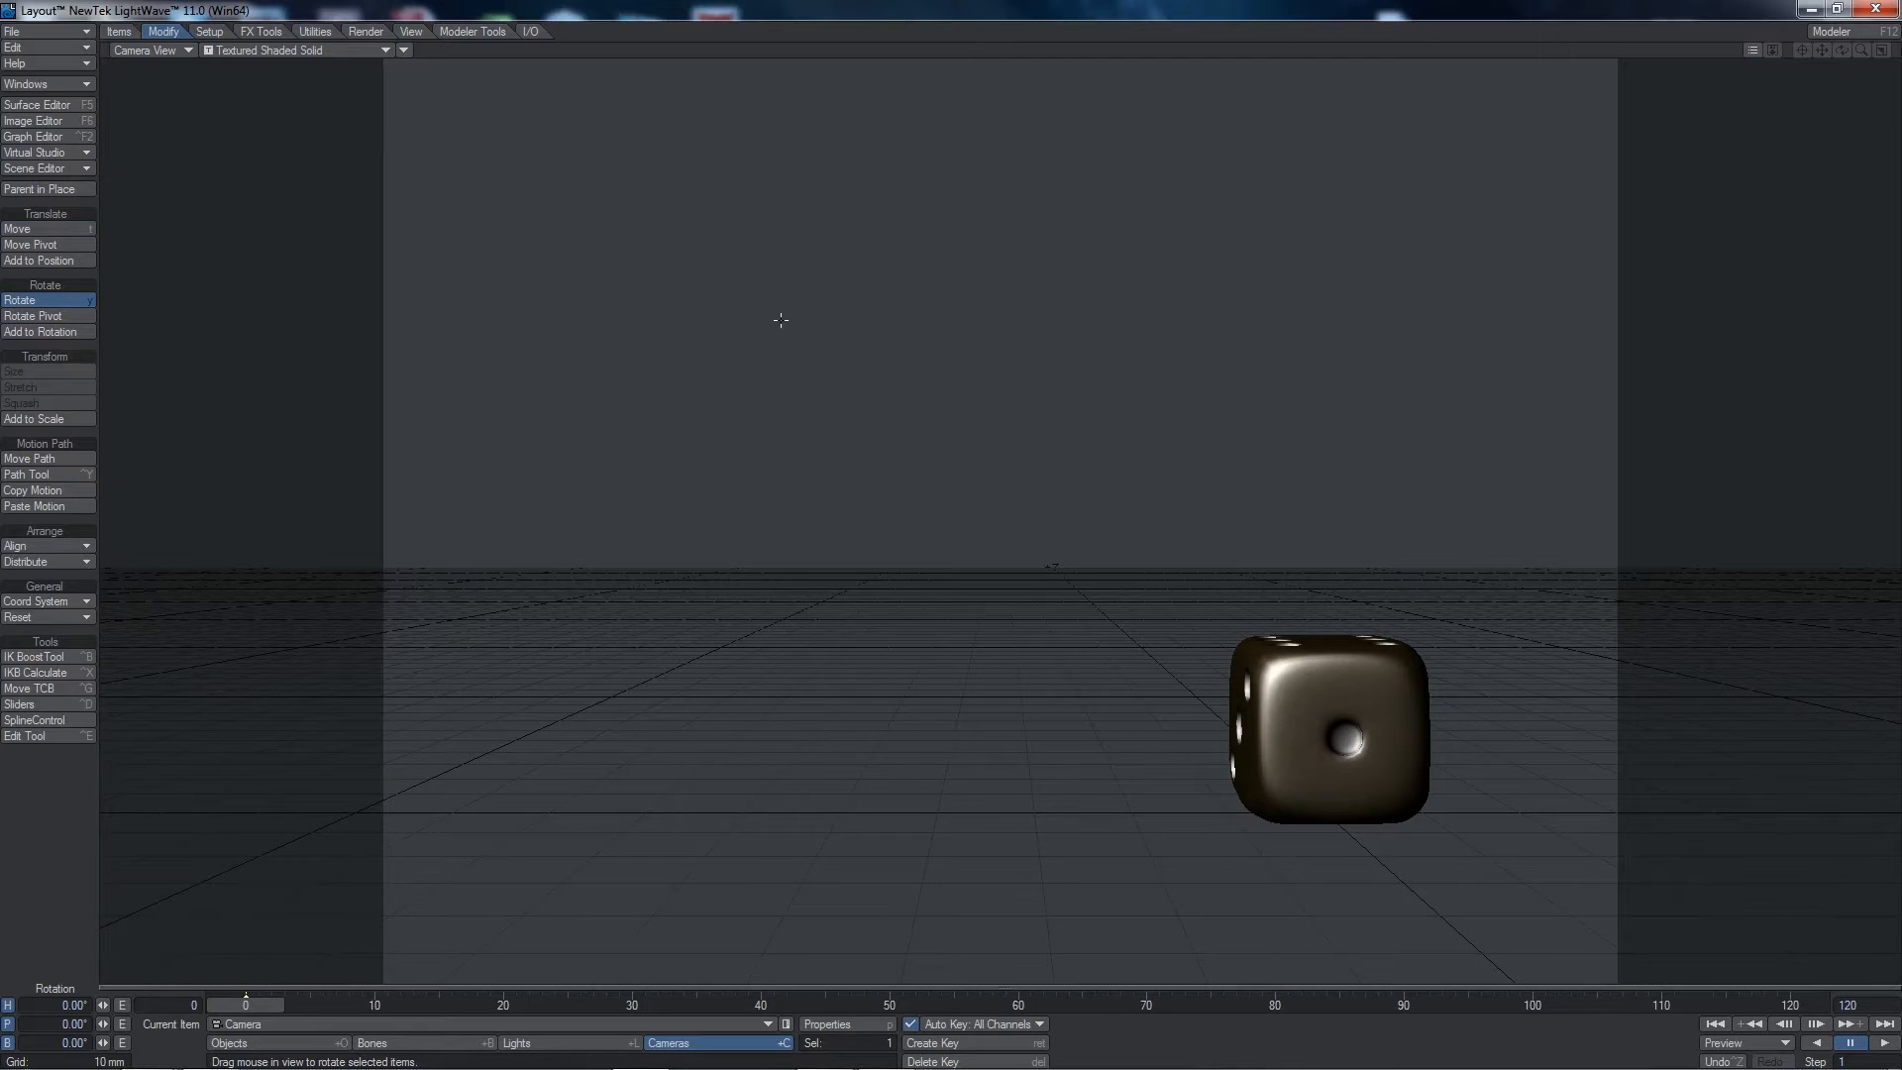
left_click_drag(693, 347, 815, 423)
key("t")
left_click_drag(762, 307, 644, 233)
right_click_drag(939, 516, 943, 480)
key("y")
left_click_drag(942, 479, 1131, 499)
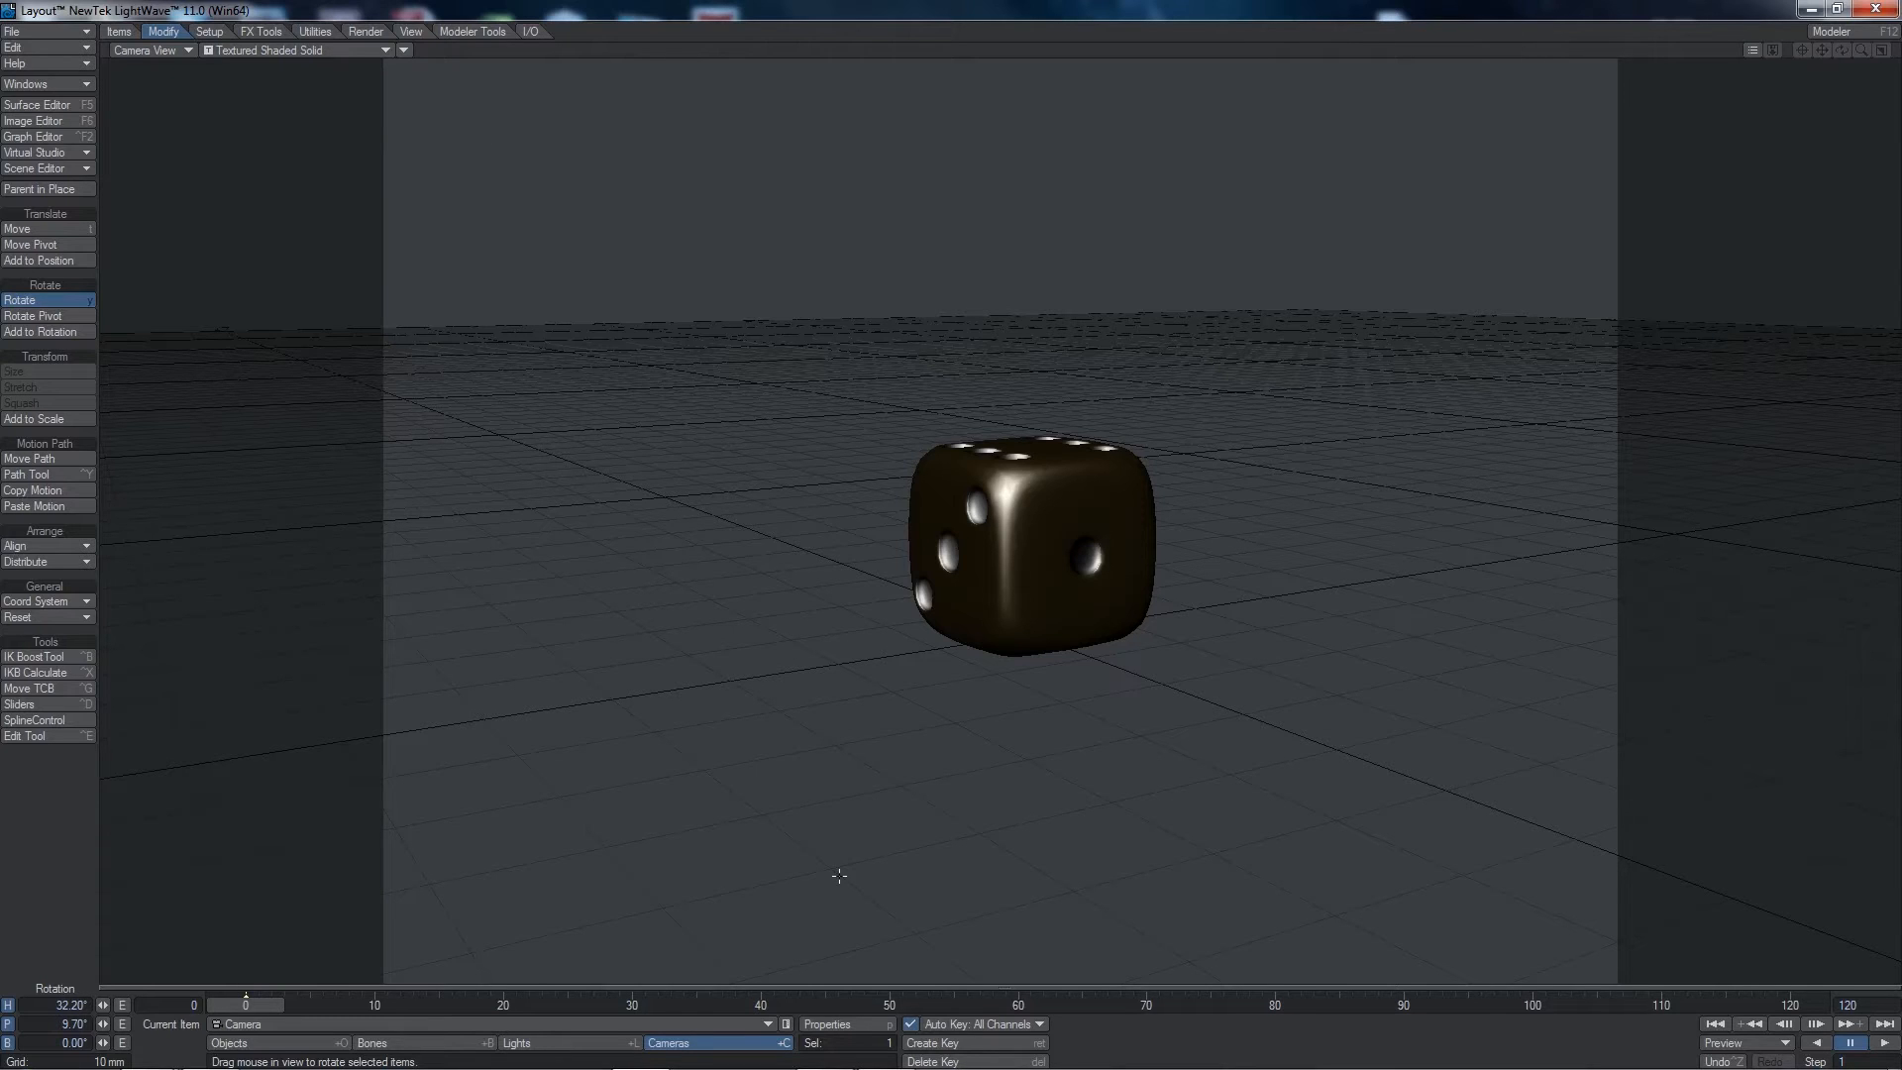
- Keep the camera type as Perspective Camera and set its resolution to HDTV (1920 x 1080)
left_click(845, 1026)
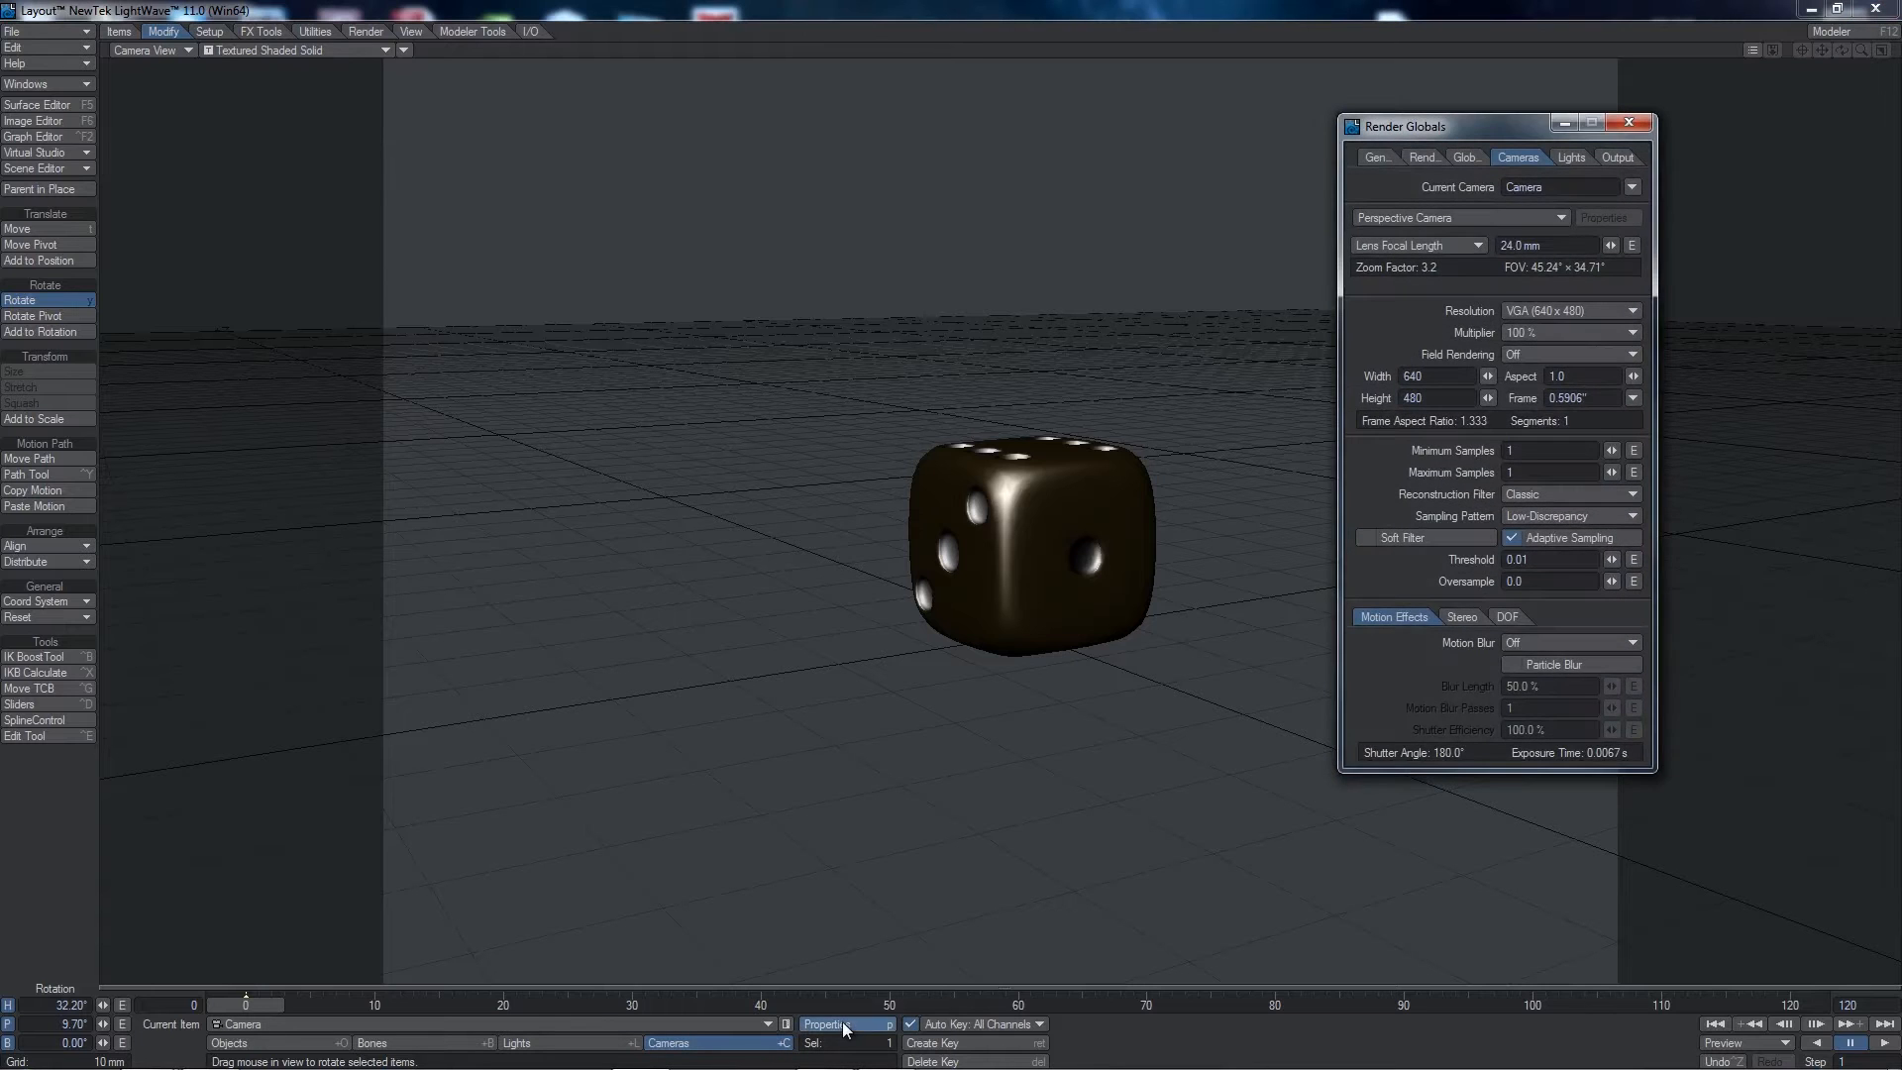
left_click(1424, 216)
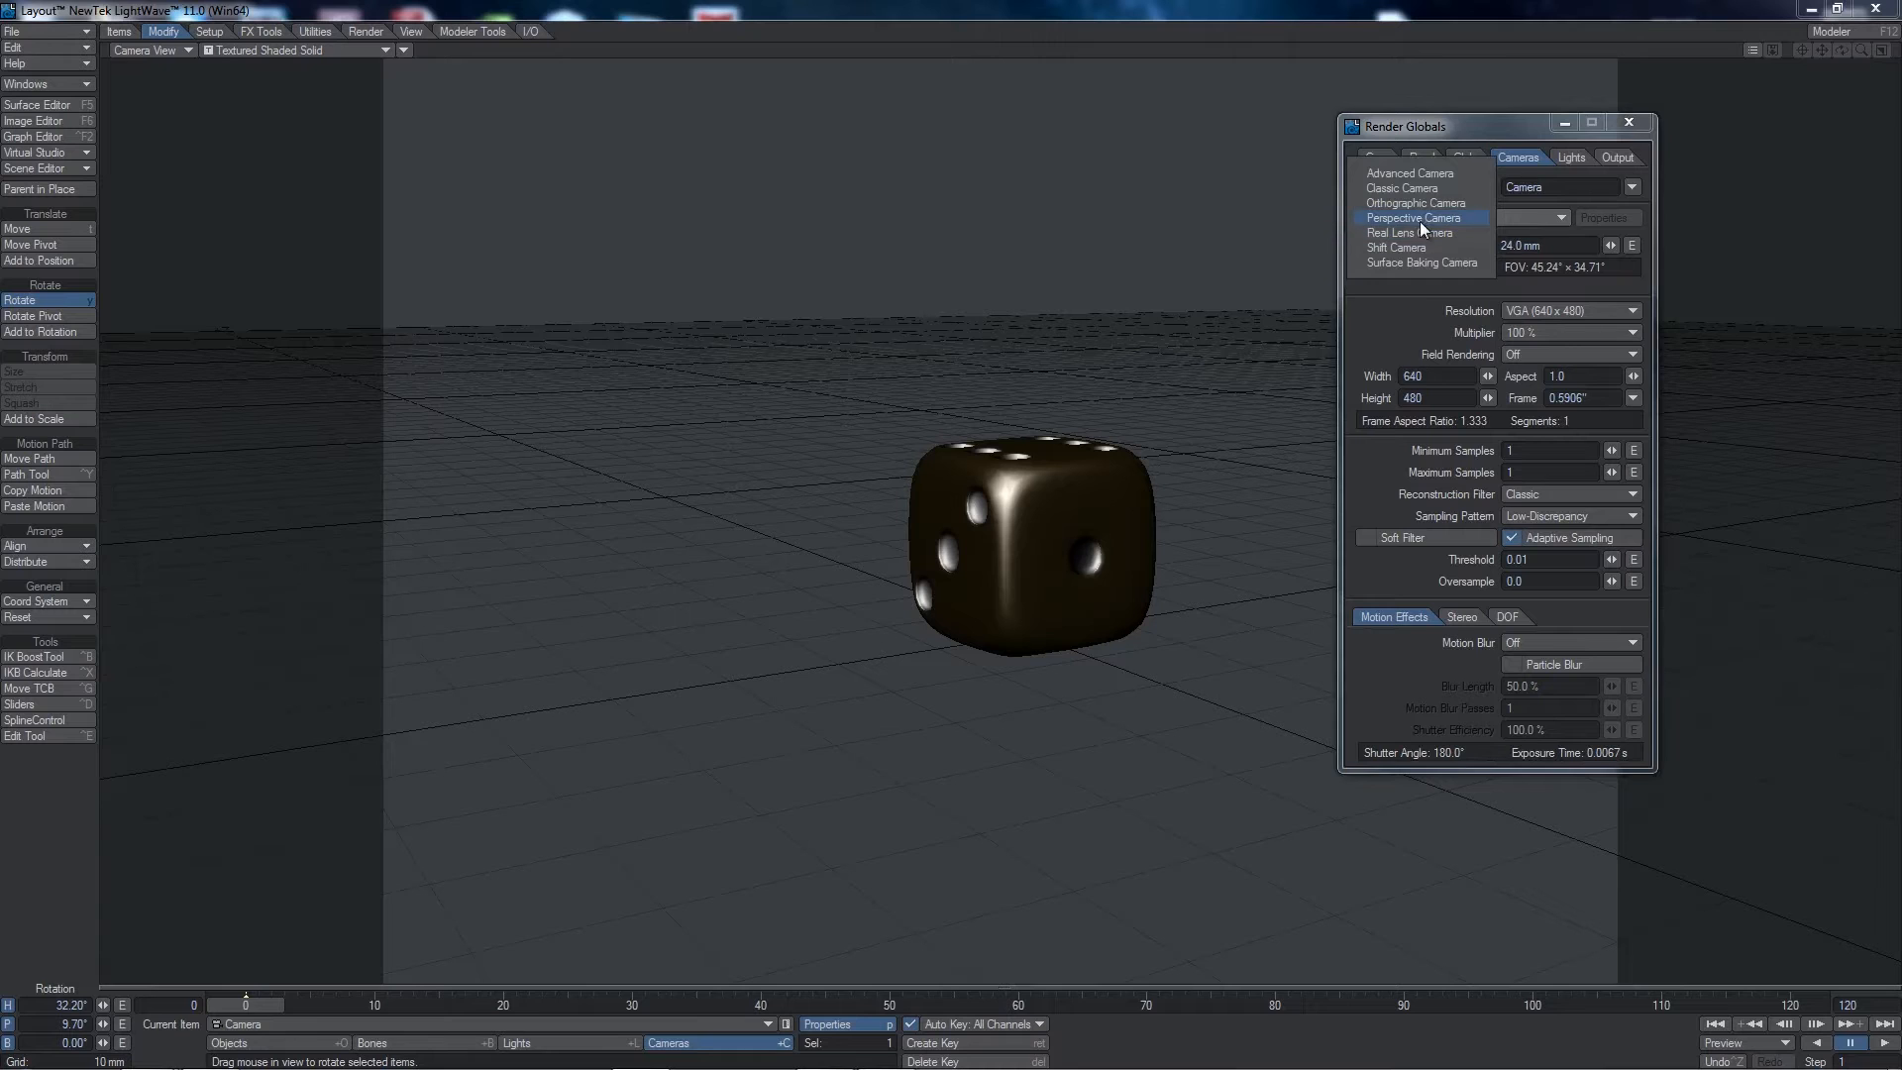
left_click(1420, 218)
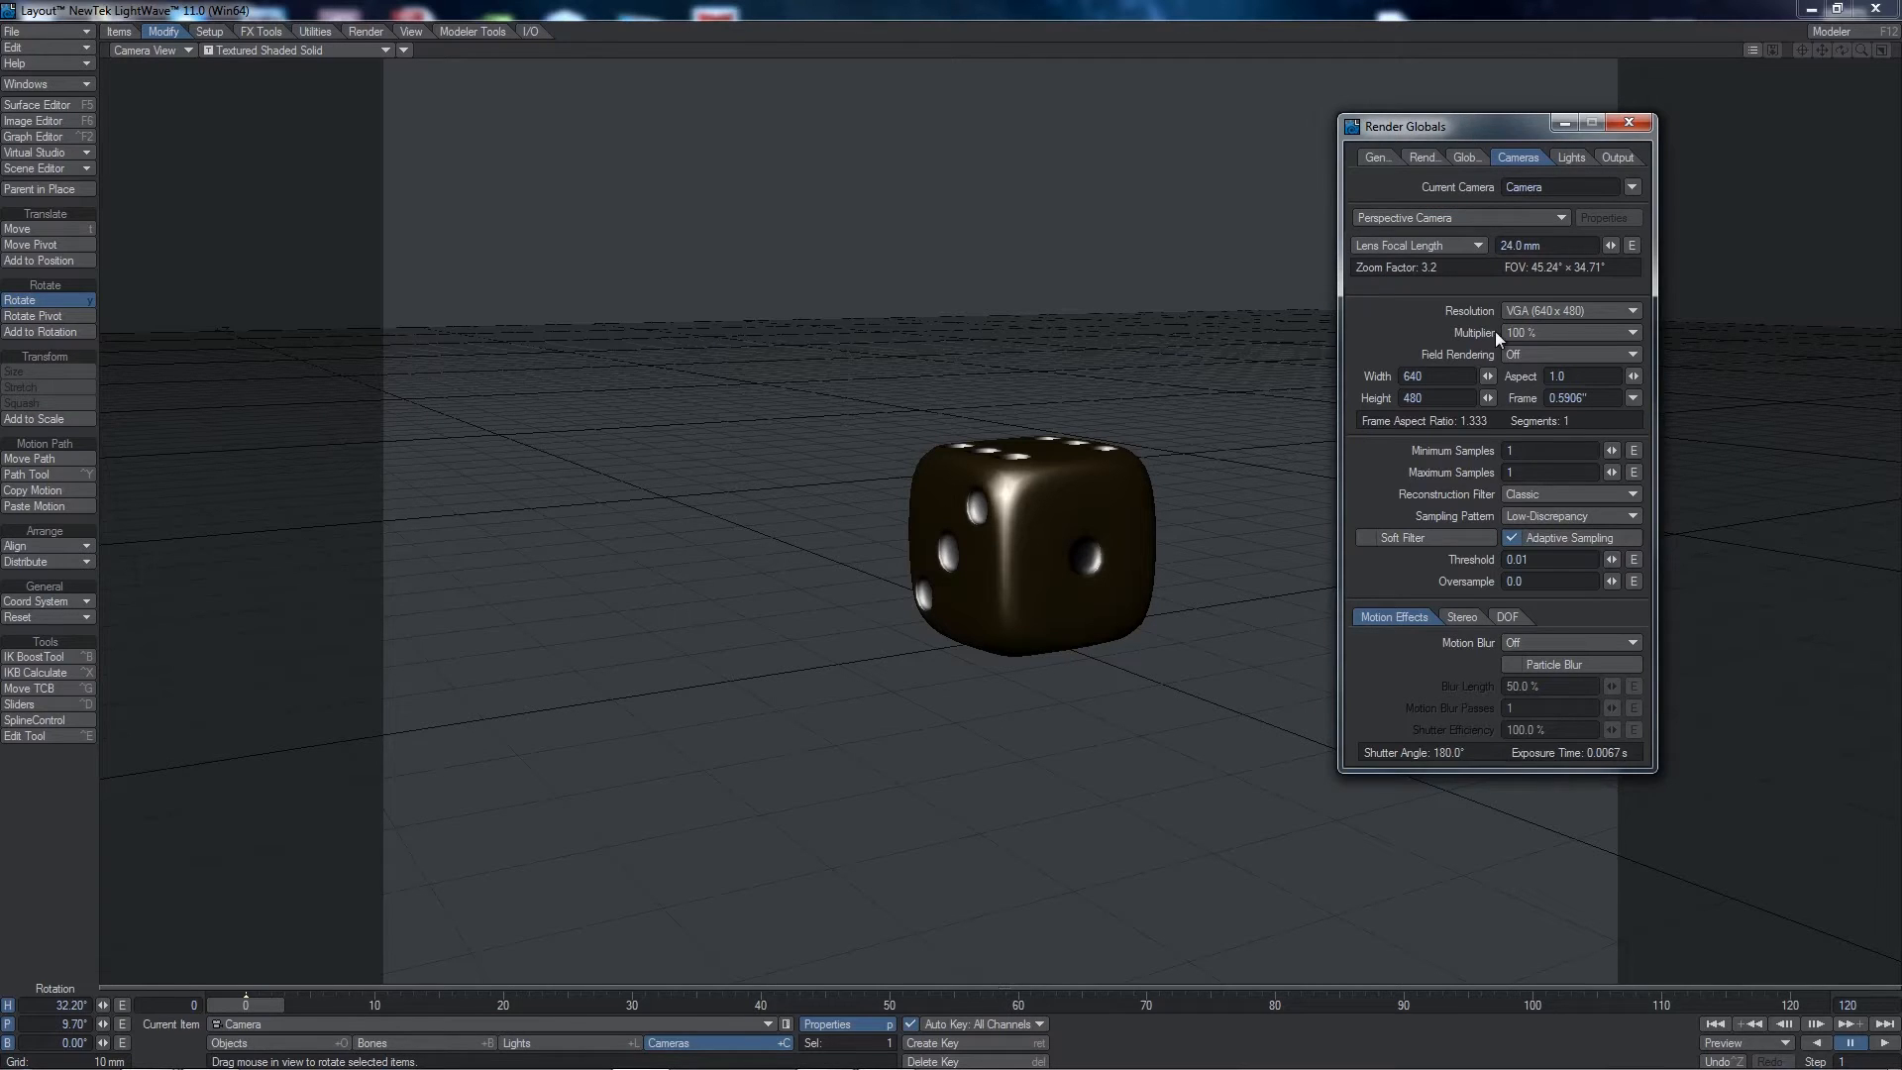
left_click(1567, 306)
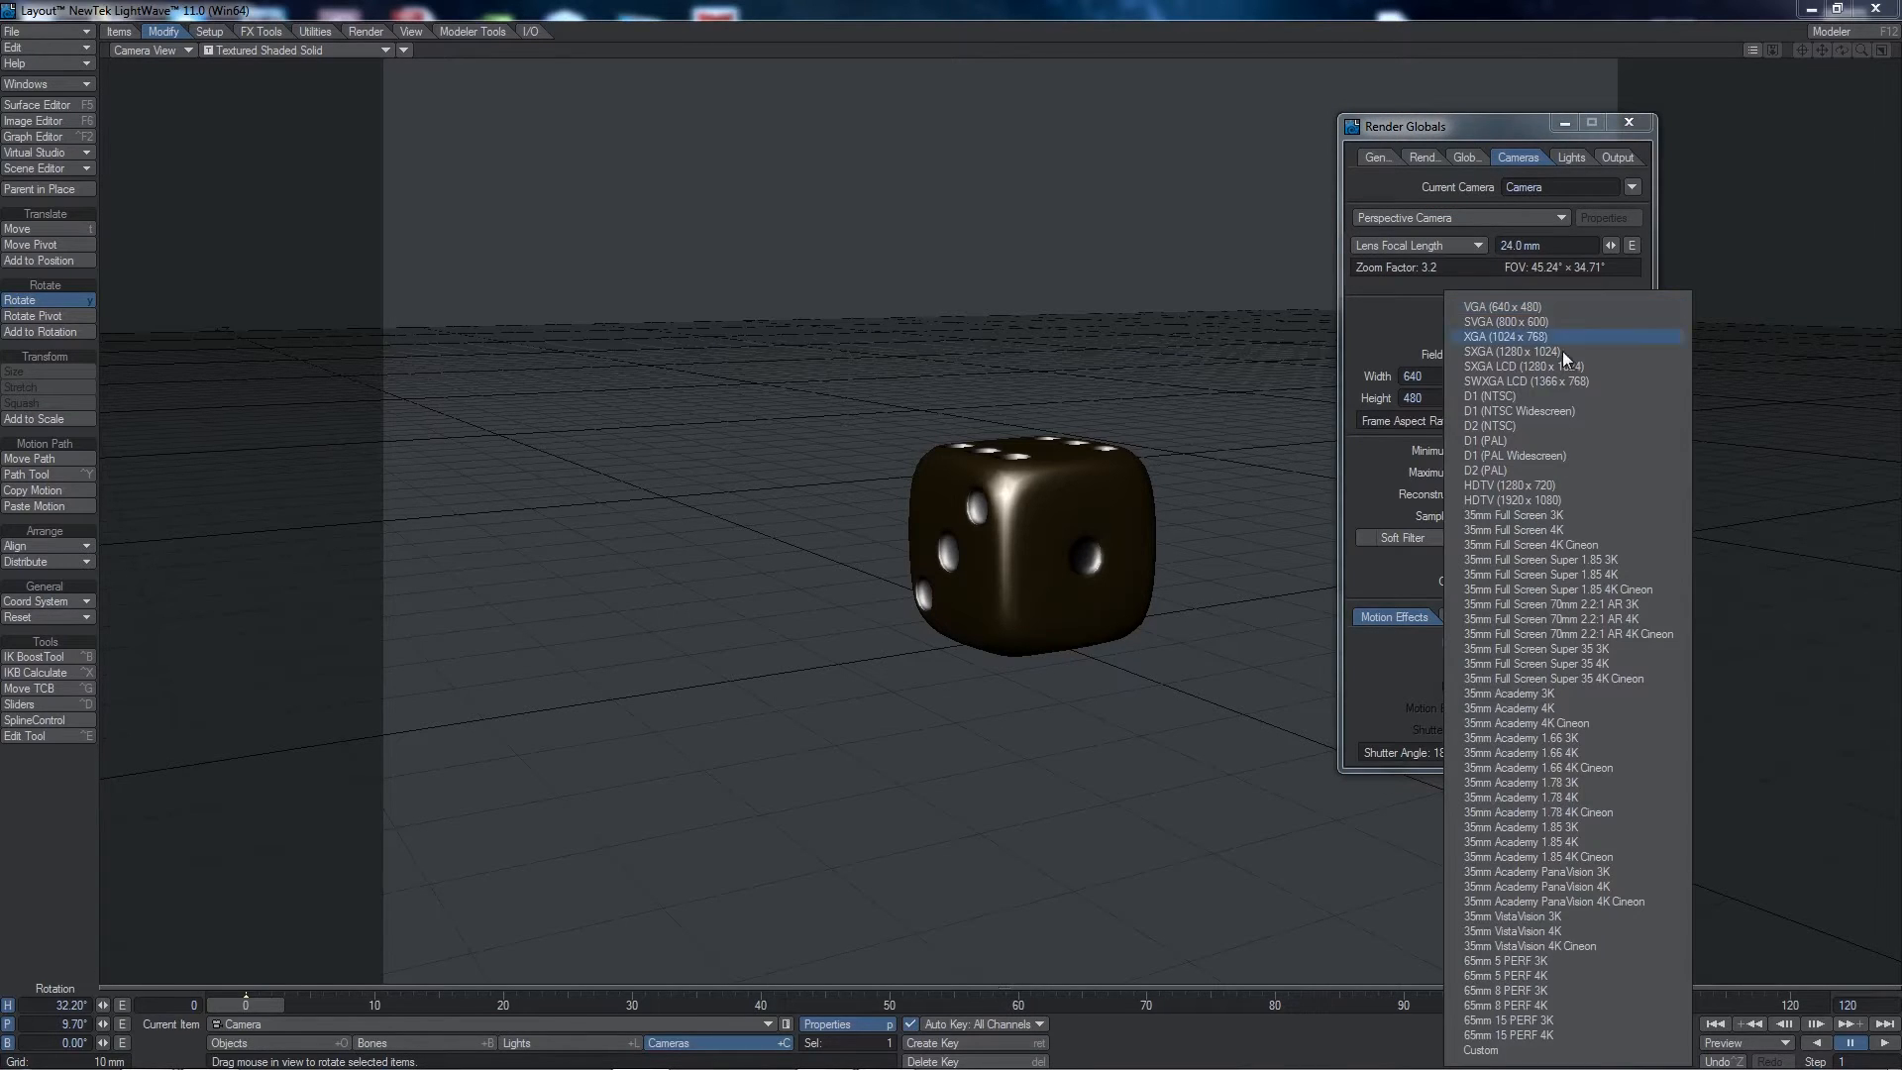
left_click(1568, 499)
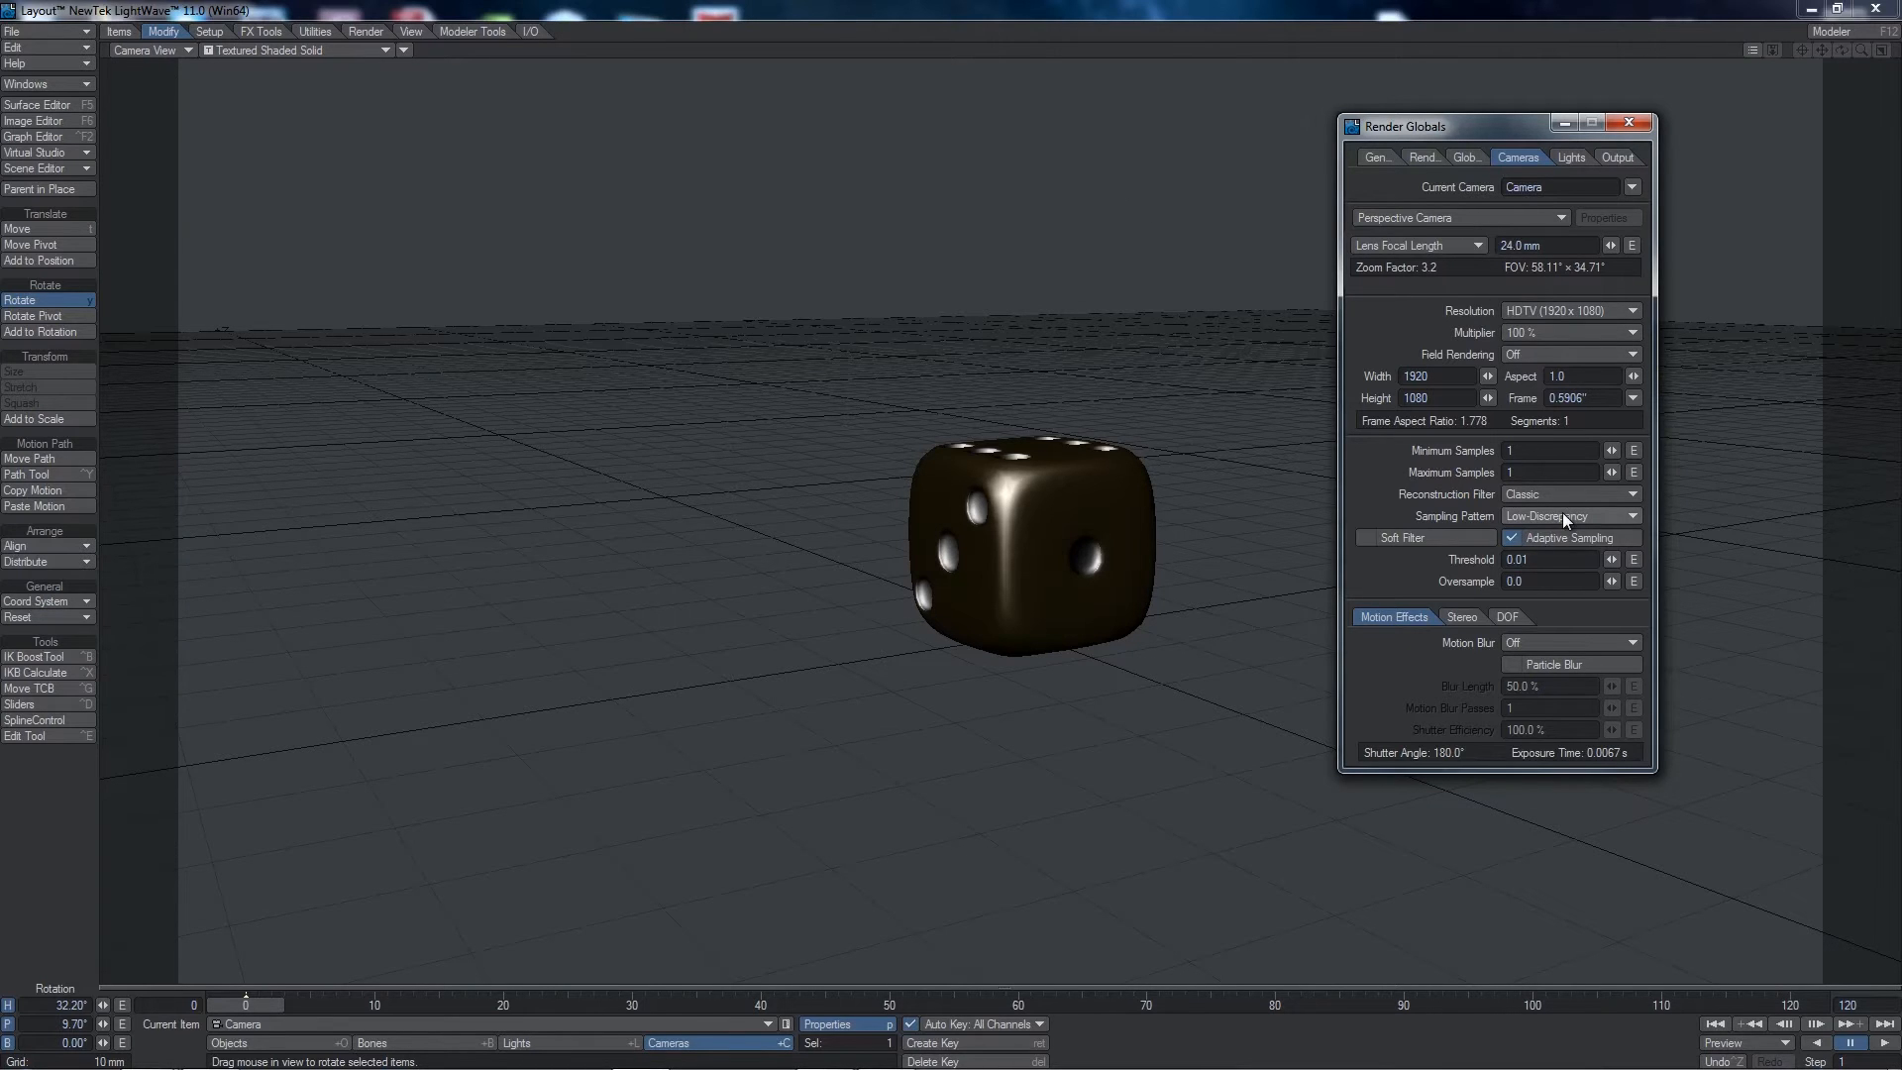
- Try a resolution multiplier of 50% and set it back to 100%
left_click(1537, 332)
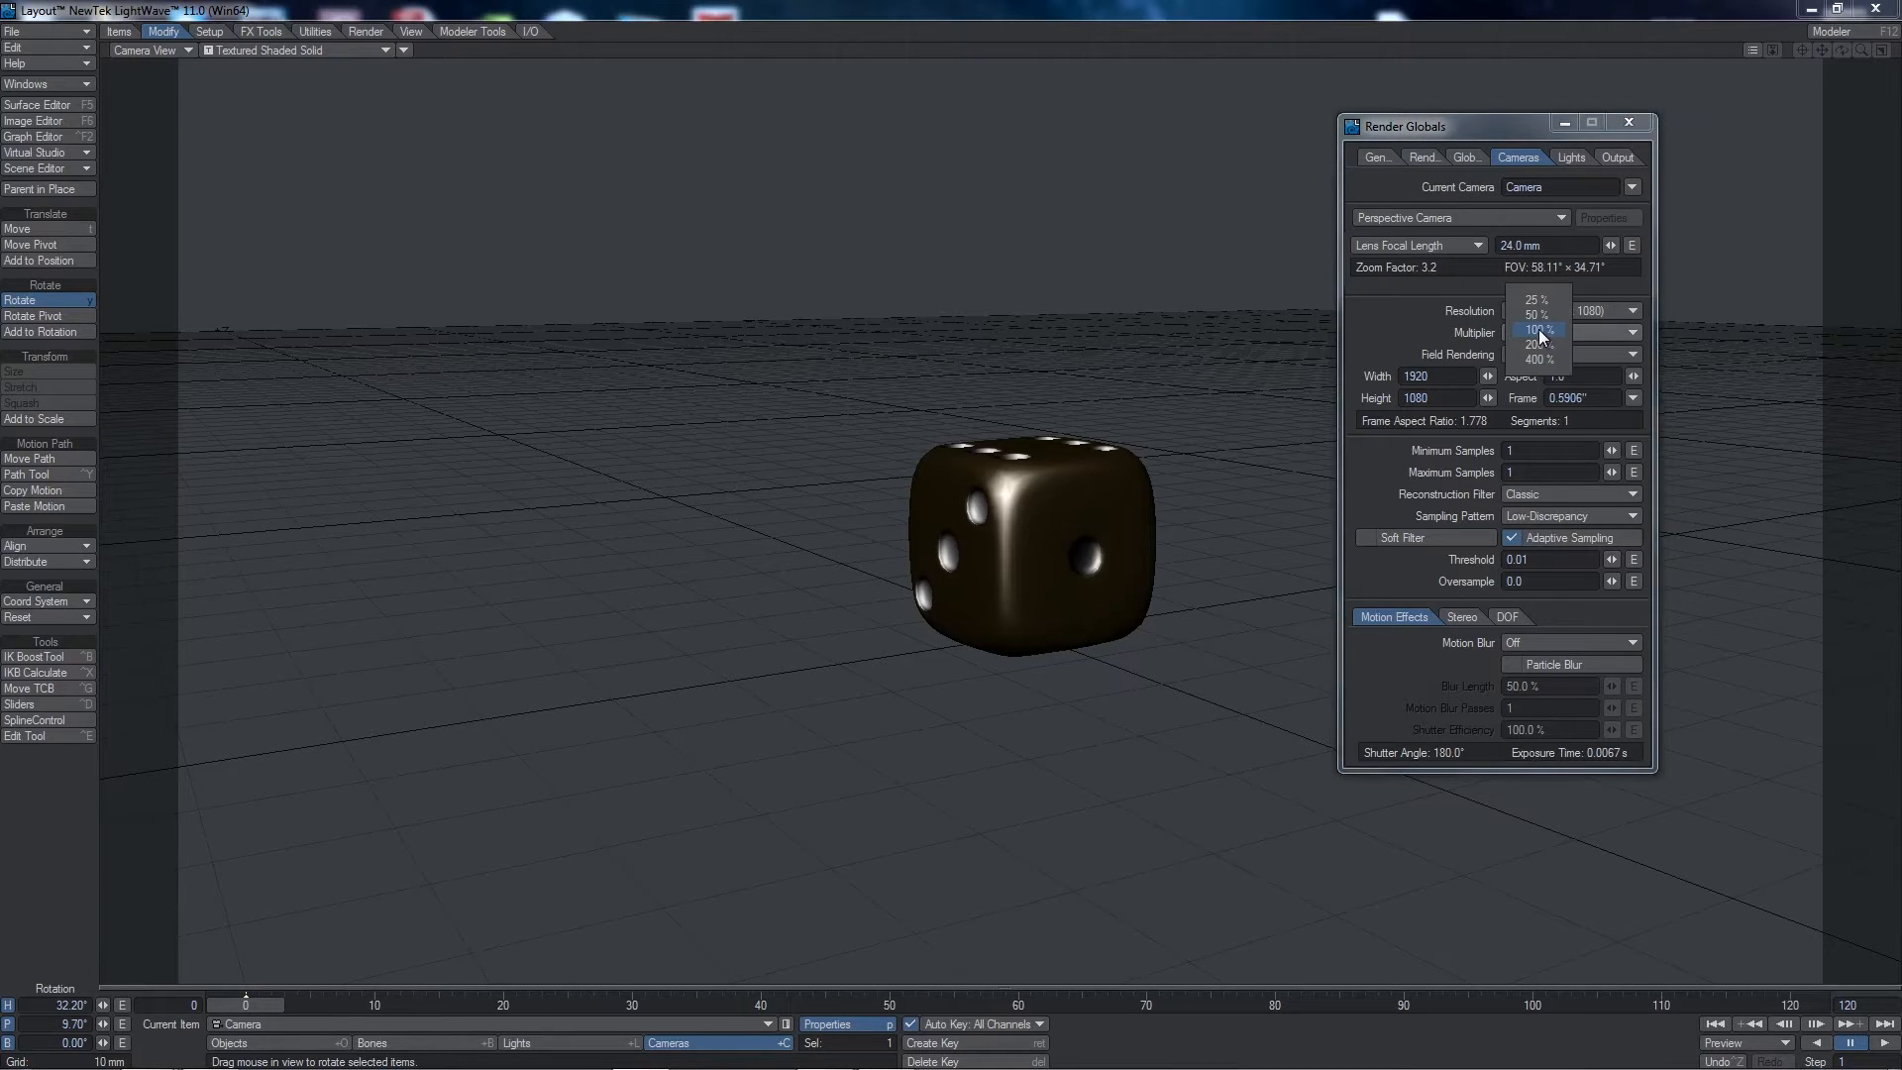
left_click(1546, 314)
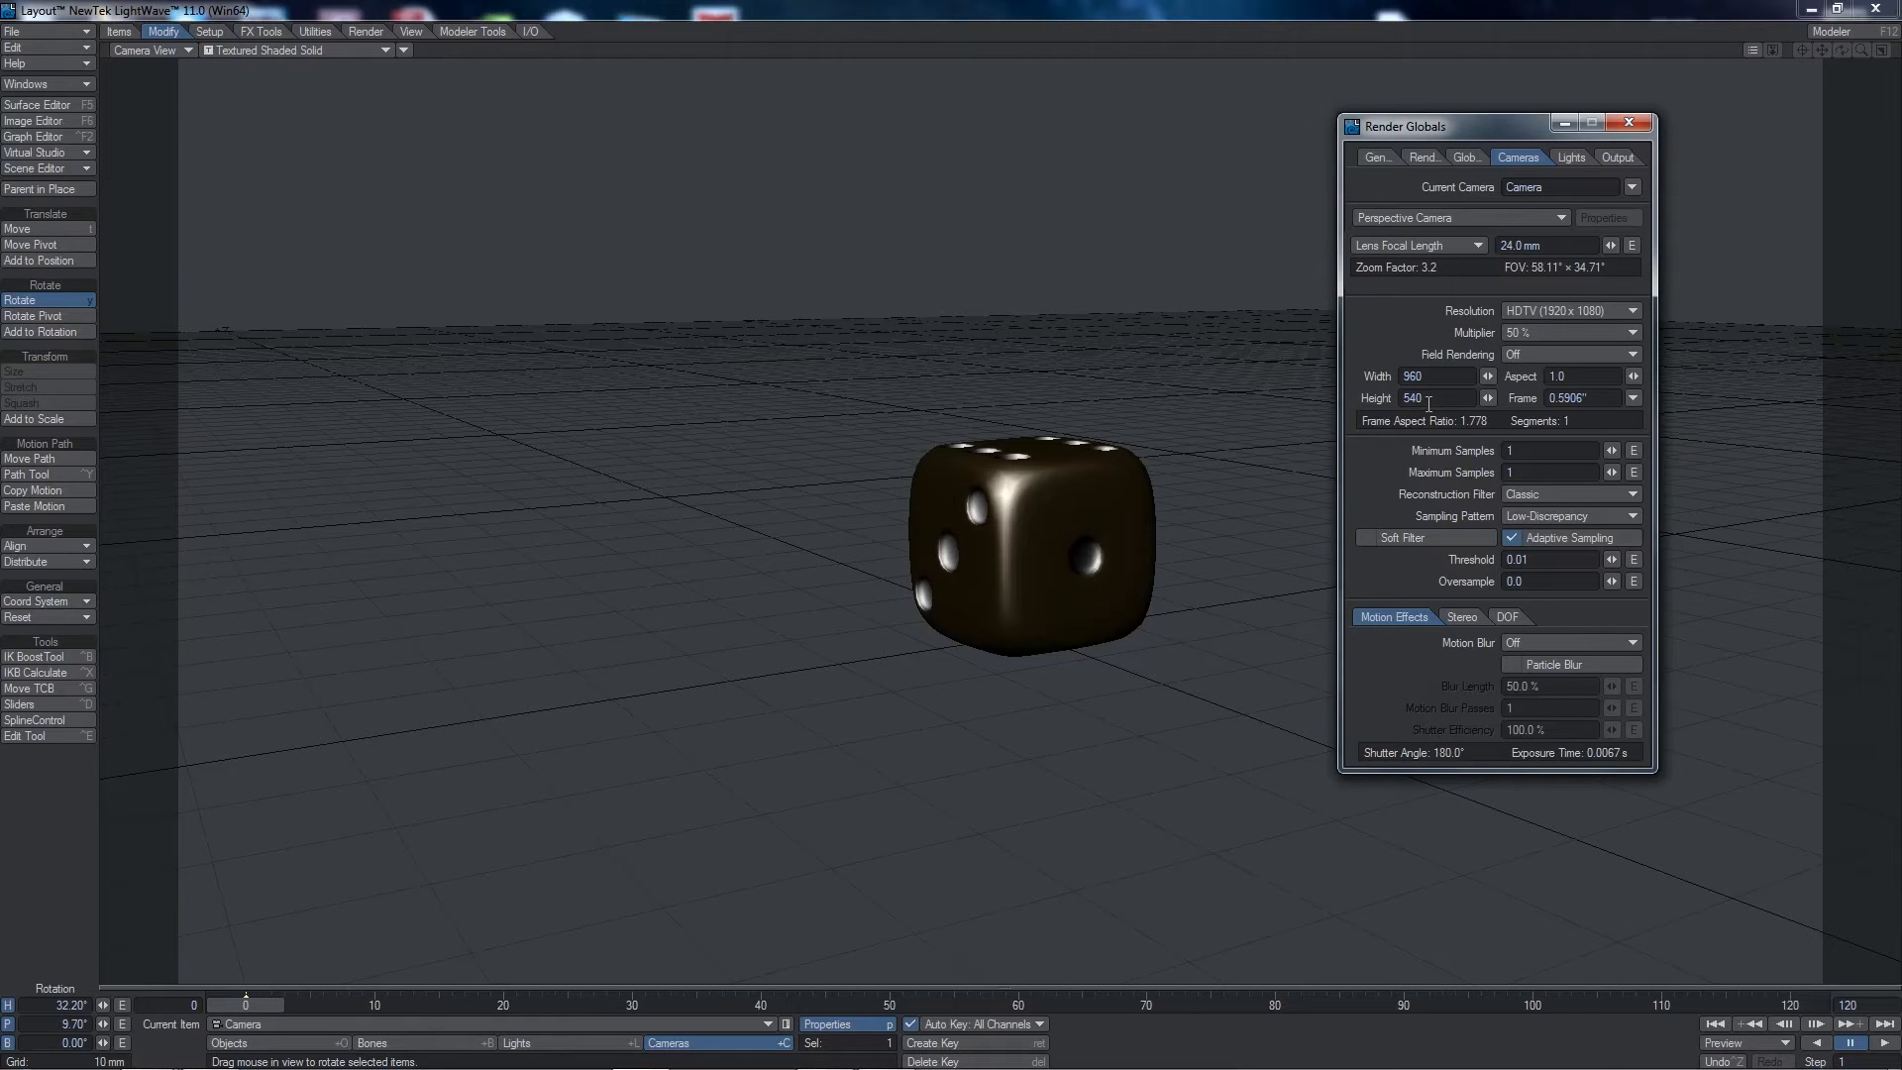
left_click(1536, 333)
left_click(1540, 347)
- Close the Render Globals window
left_click_drag(1611, 450, 1623, 469)
left_click(1635, 123)
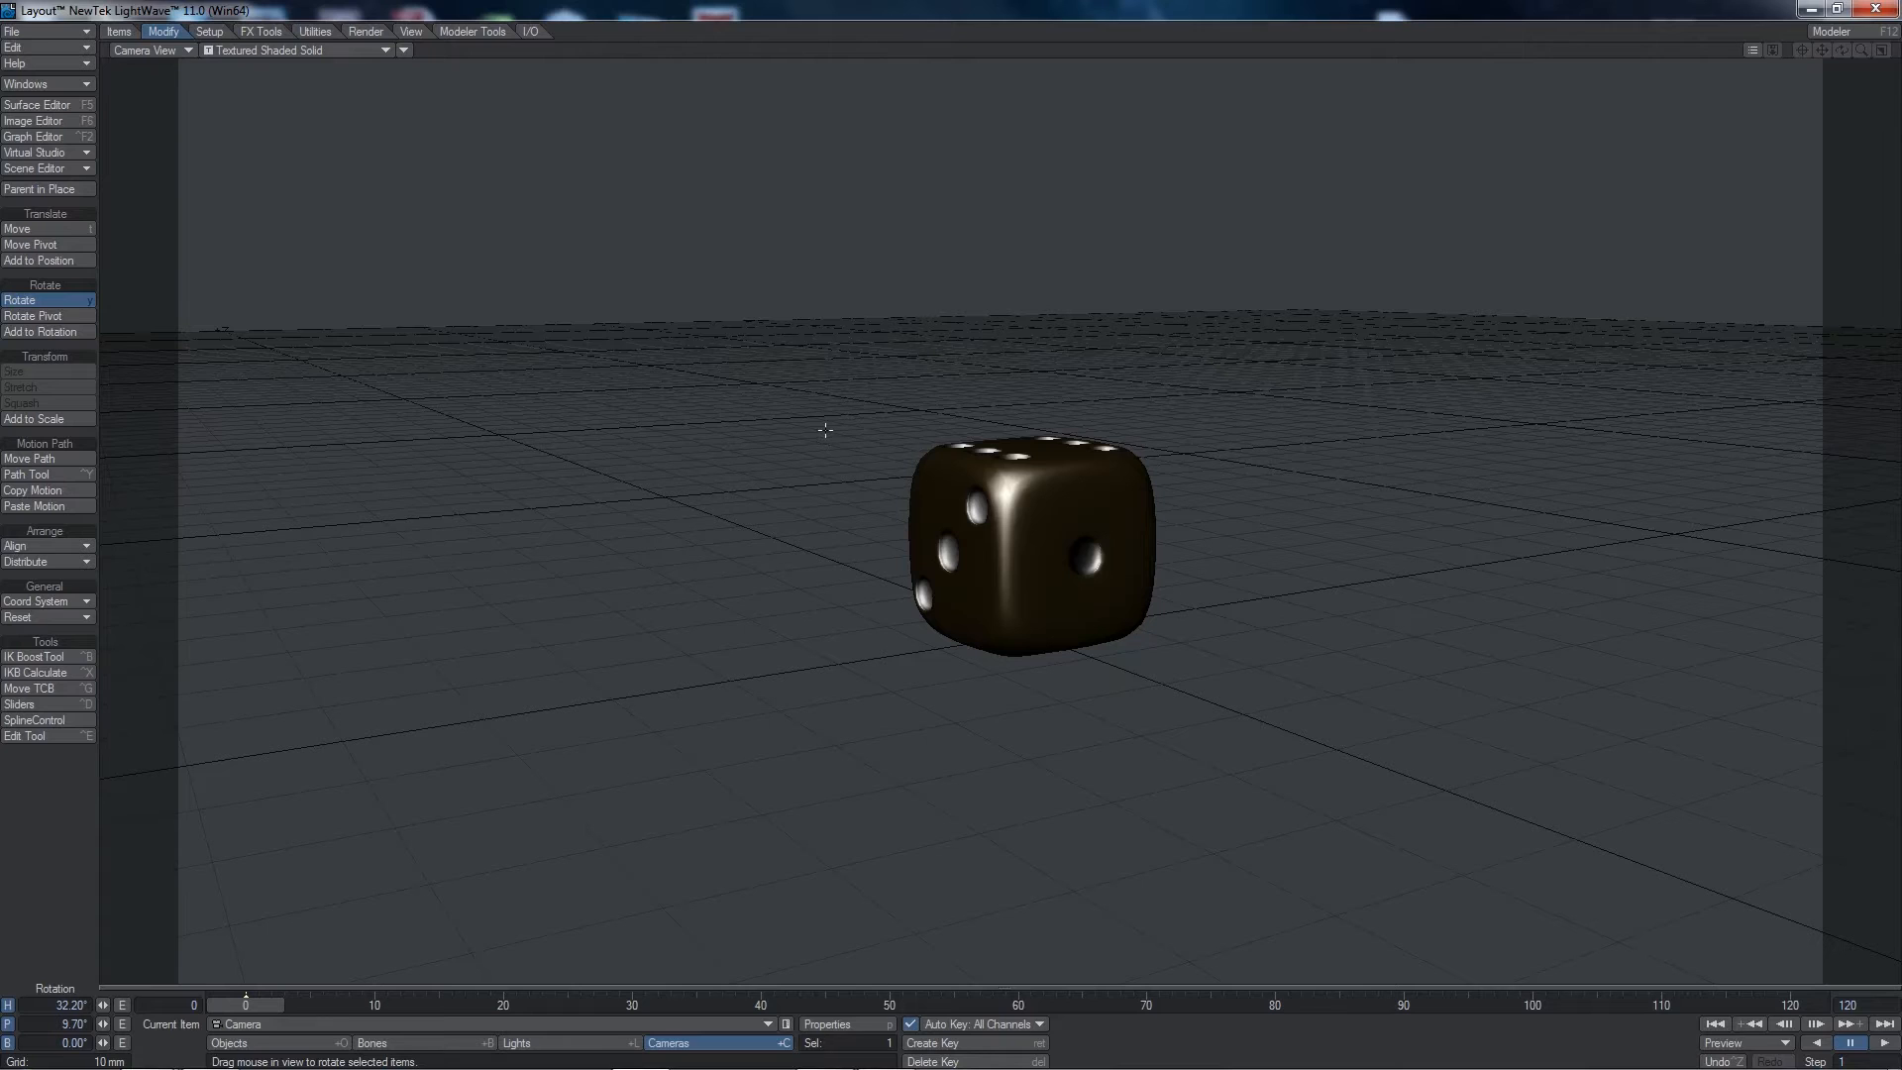
- Activate the Move tool and go to frame 120 on the timeline
left_click(49, 228)
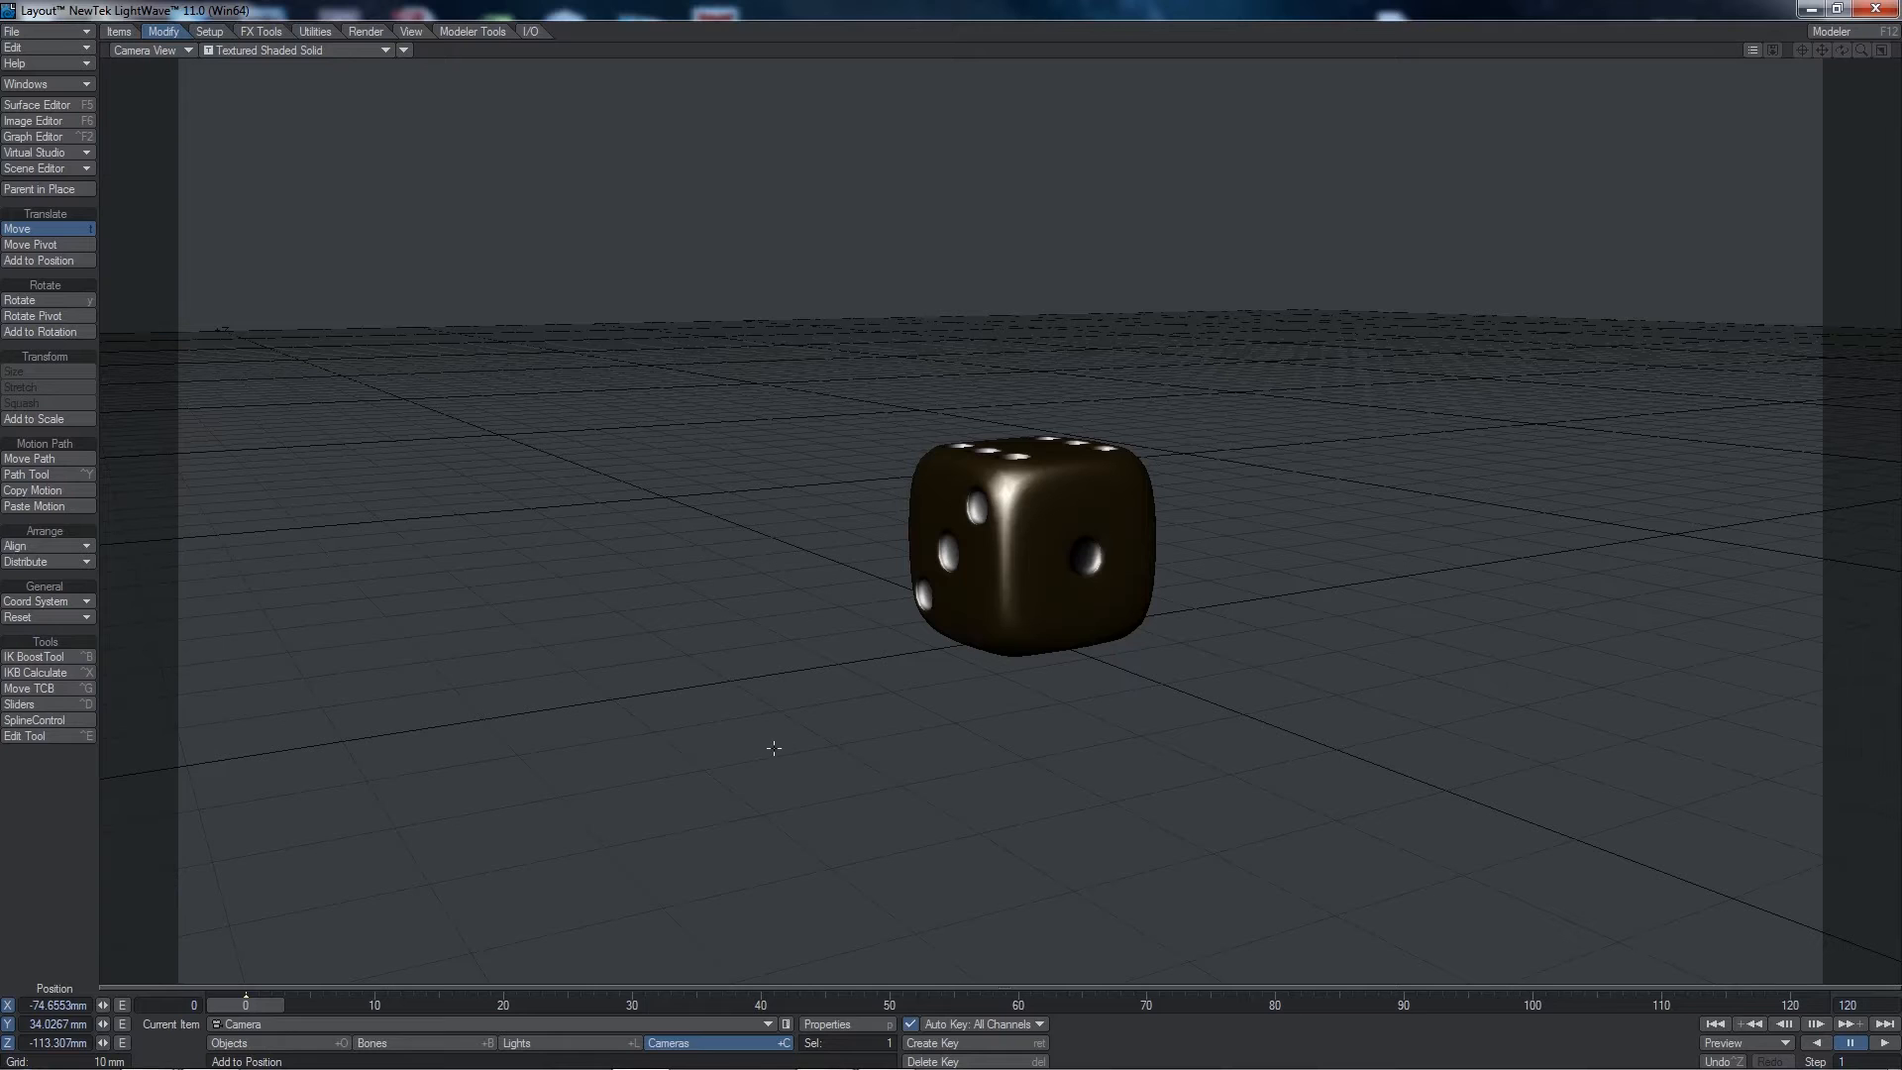
left_click_drag(258, 1002, 1790, 1003)
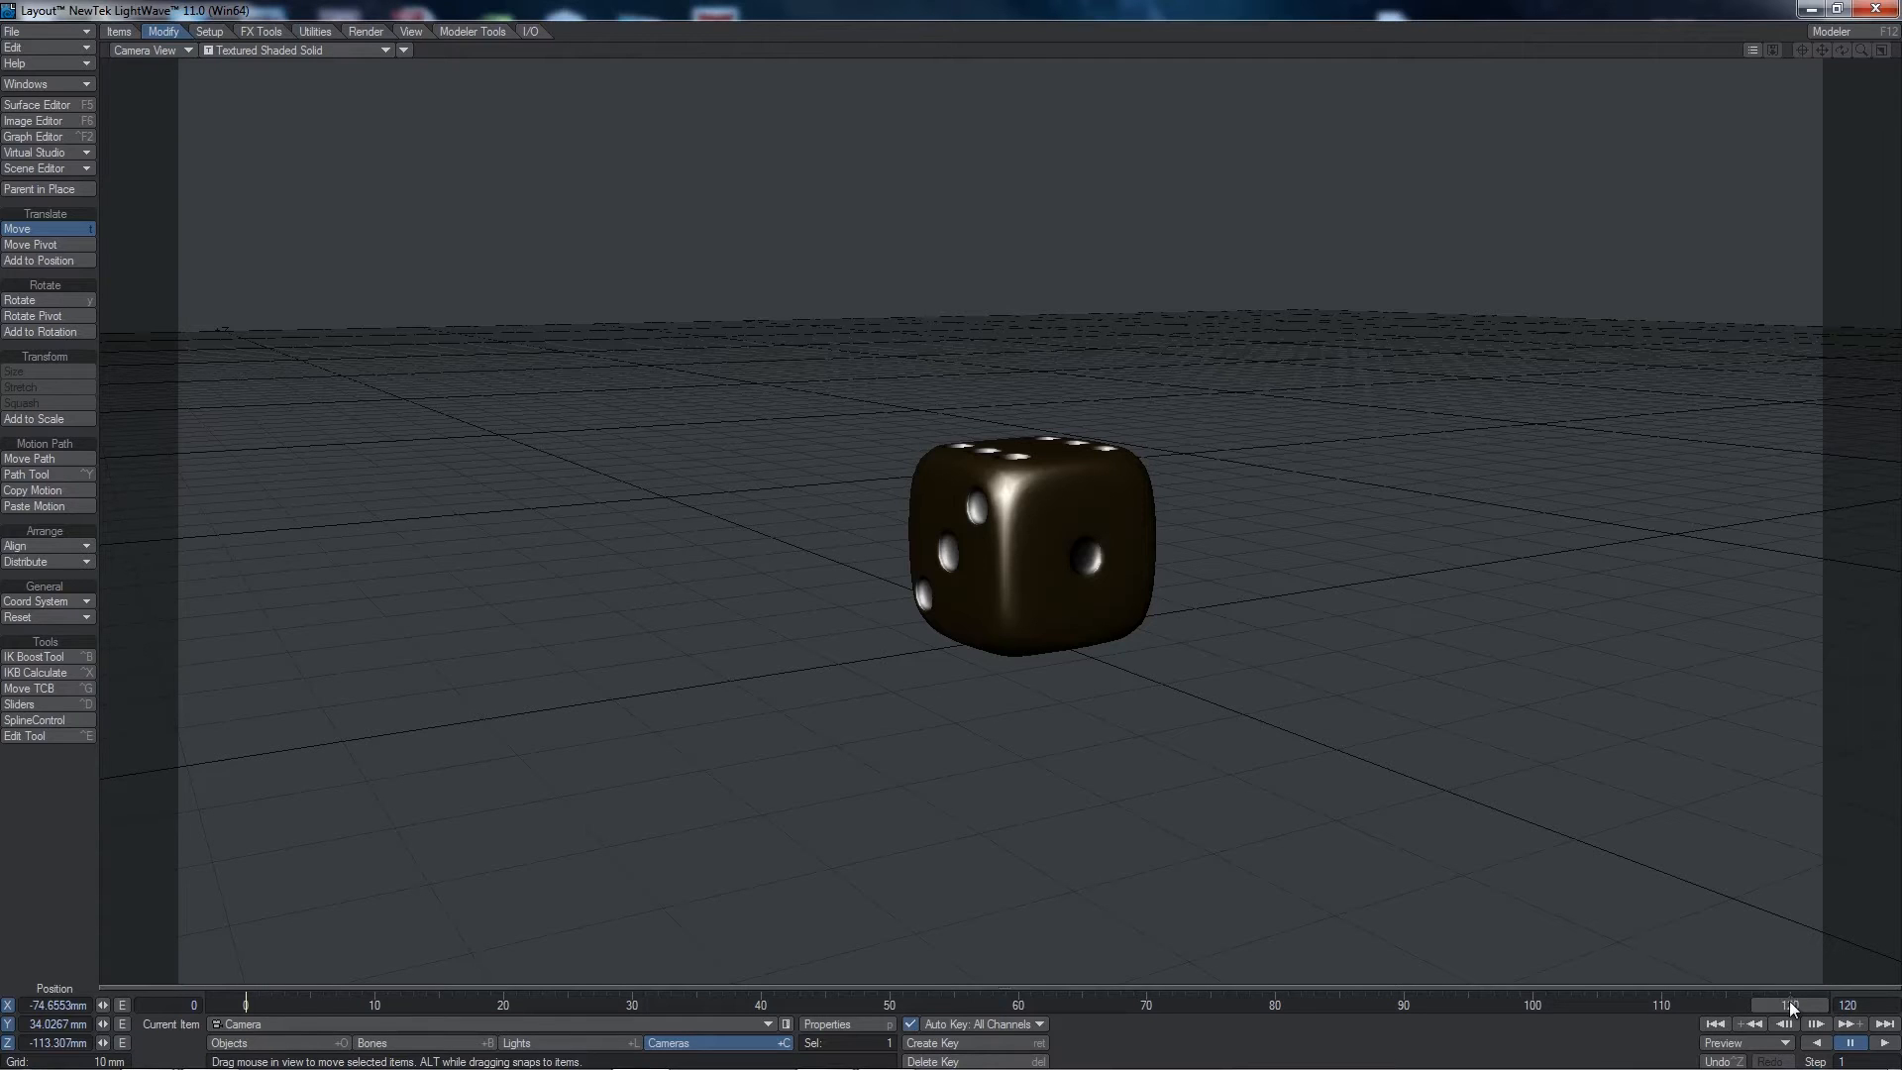
- Try extending the timeline's end frame to 240 and set it back to 120
left_click(1869, 1006)
type("240")
key("Return")
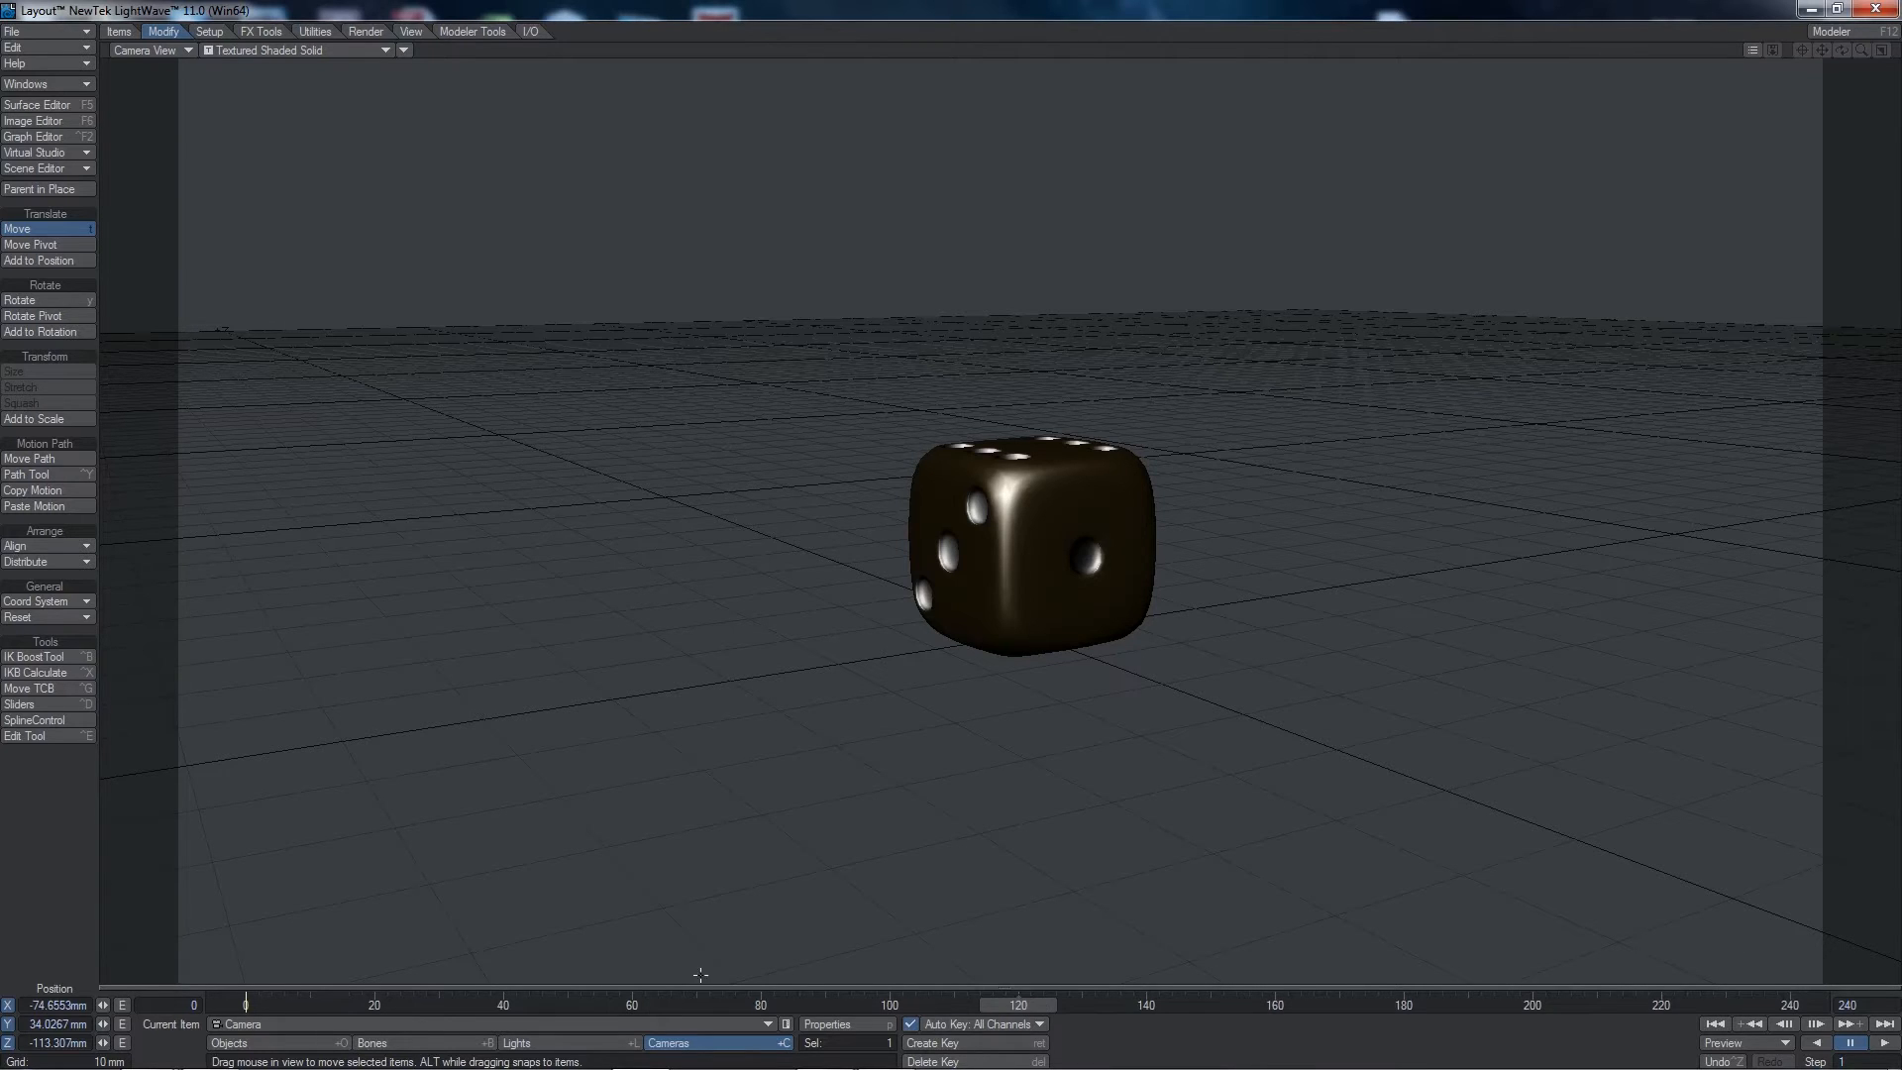
left_click(1869, 1006)
type("1")
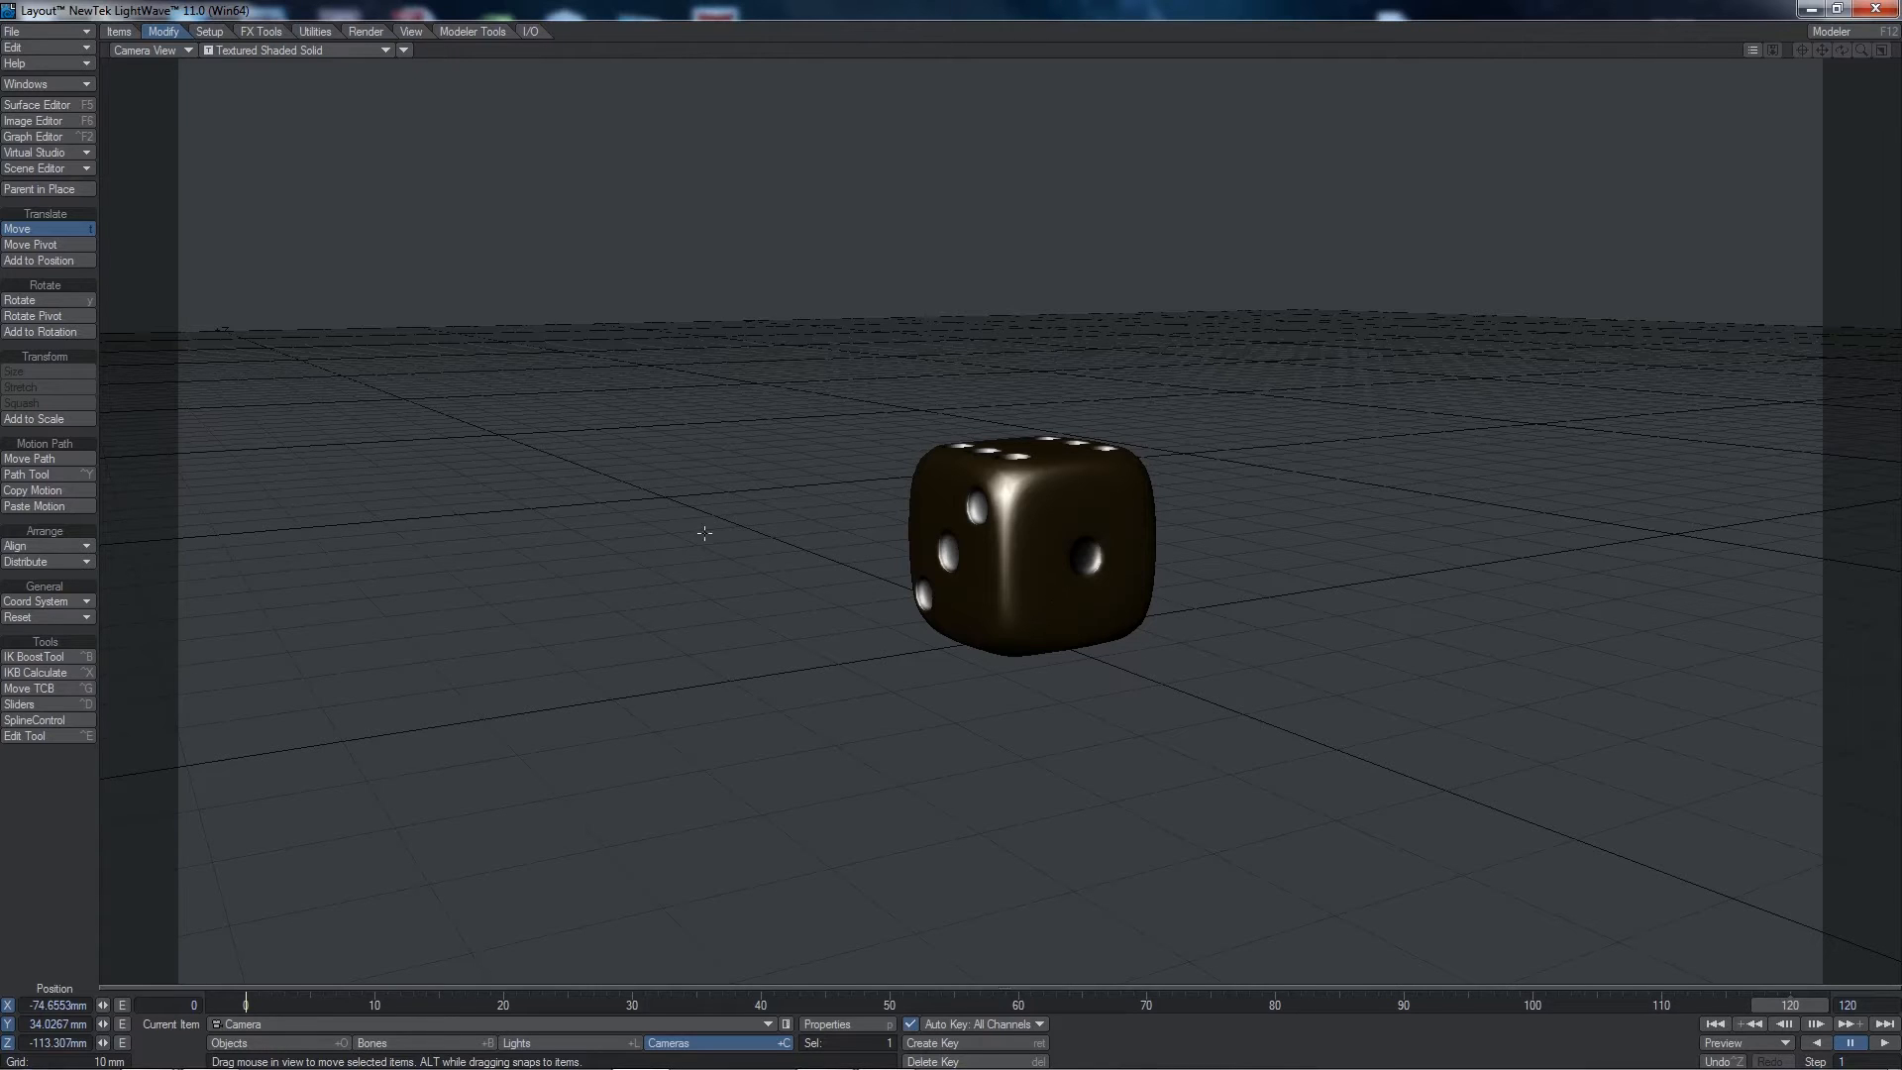
- Nudge the camera at frame 120, undo the move, and delete the camera's motion key at that frame
right_click_drag(1038, 703, 1038, 700)
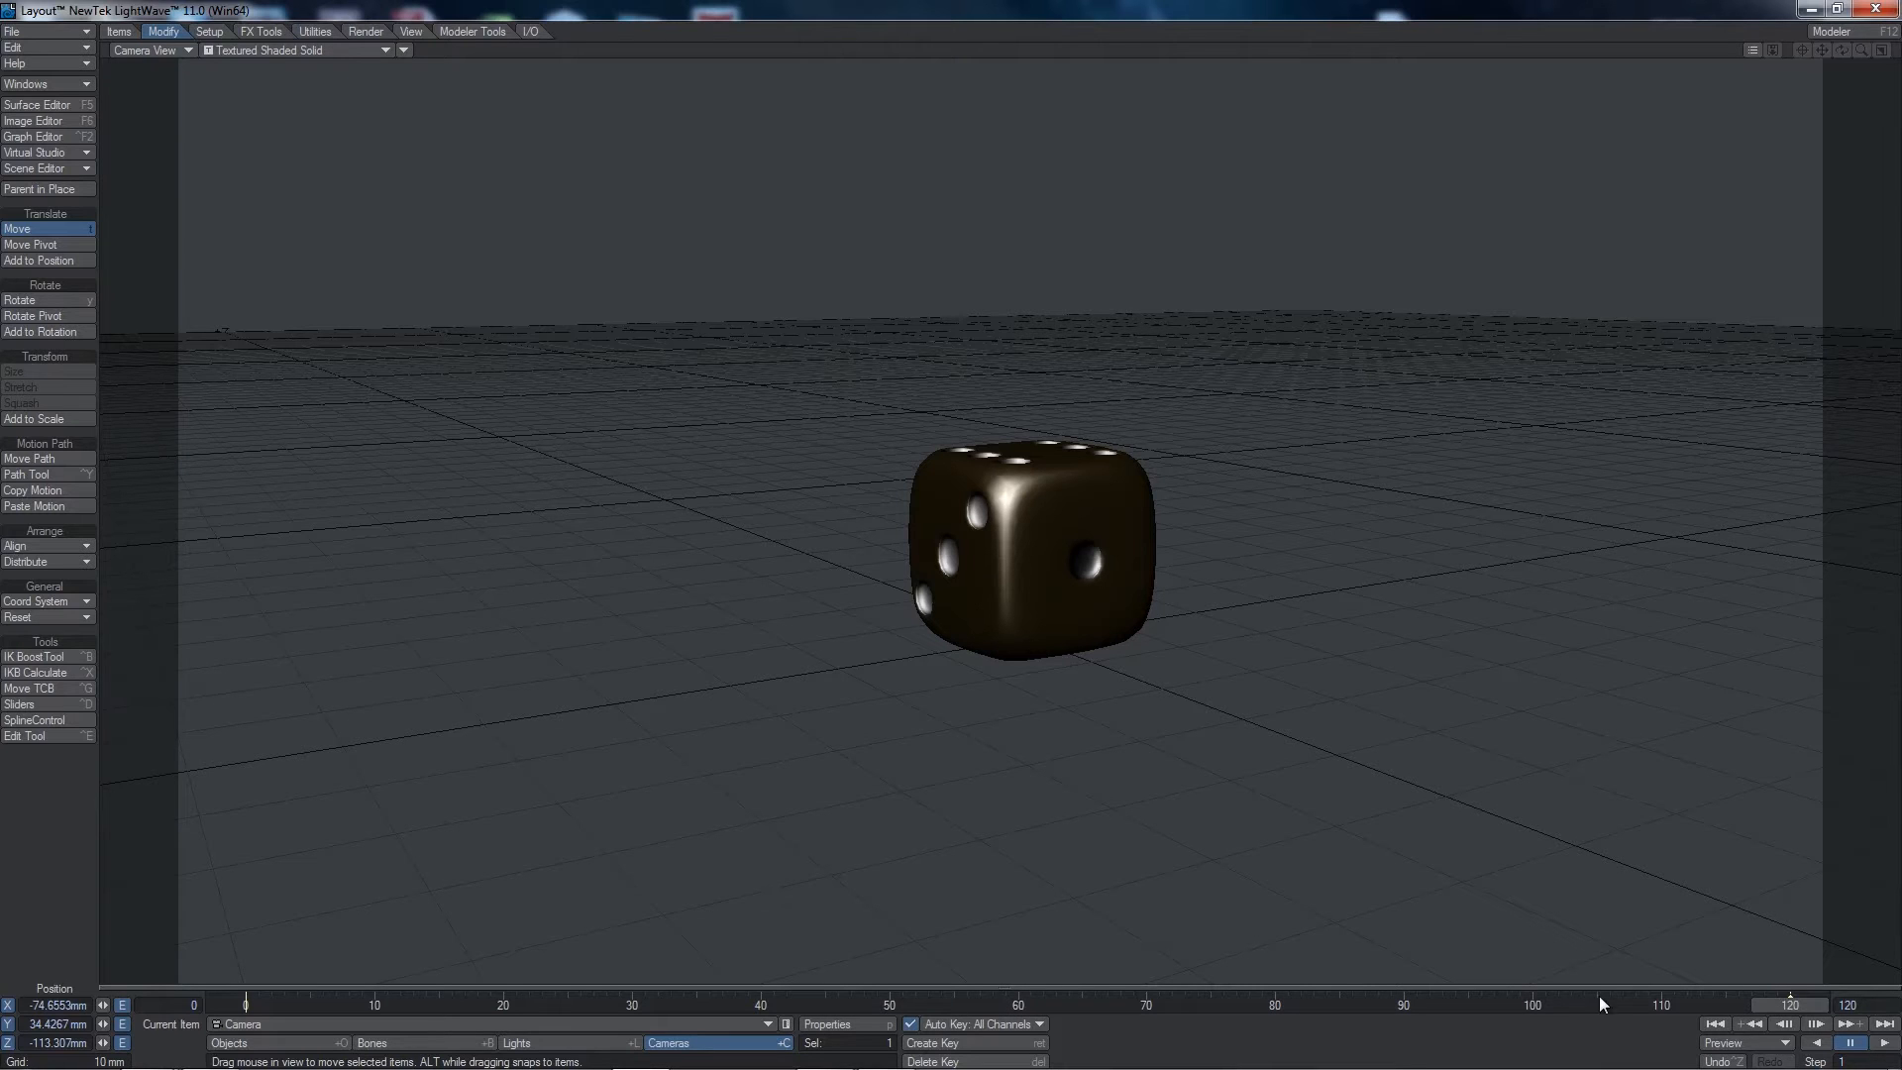
key("ctrl+z")
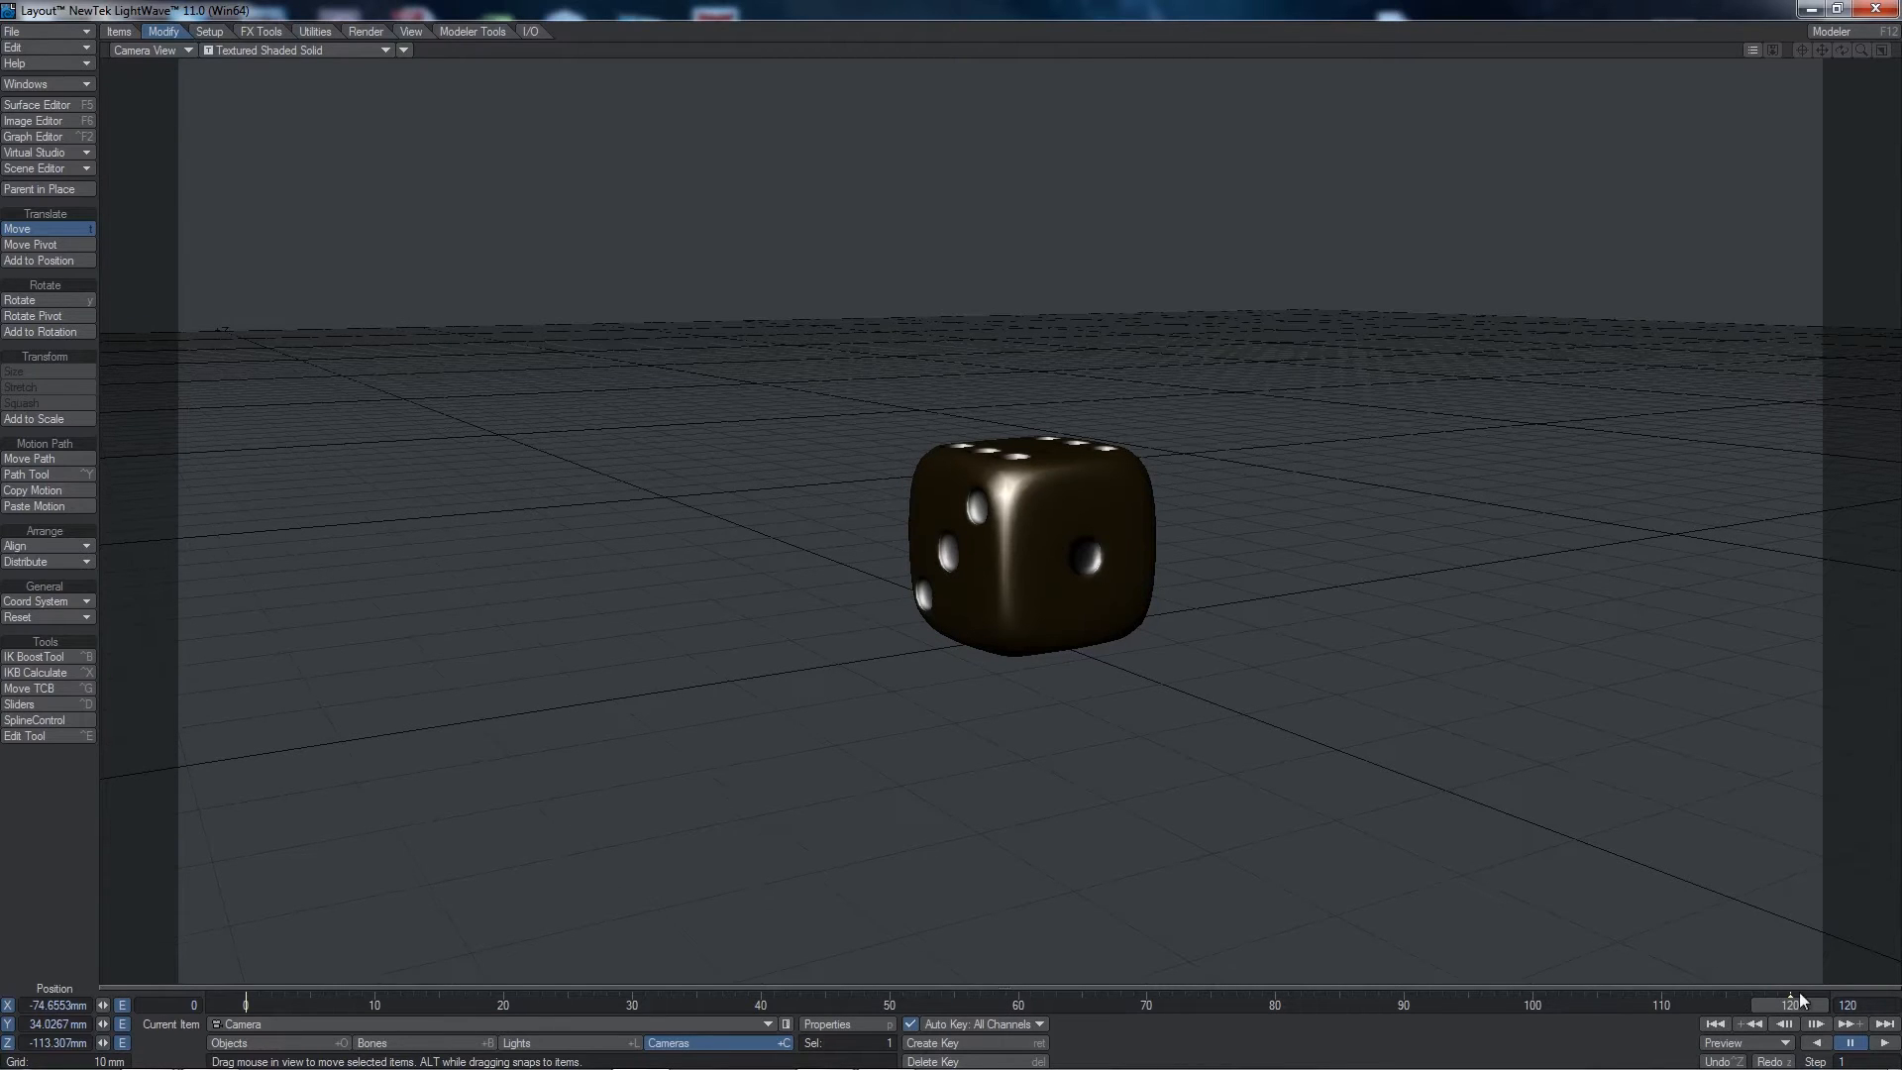
left_click(991, 1061)
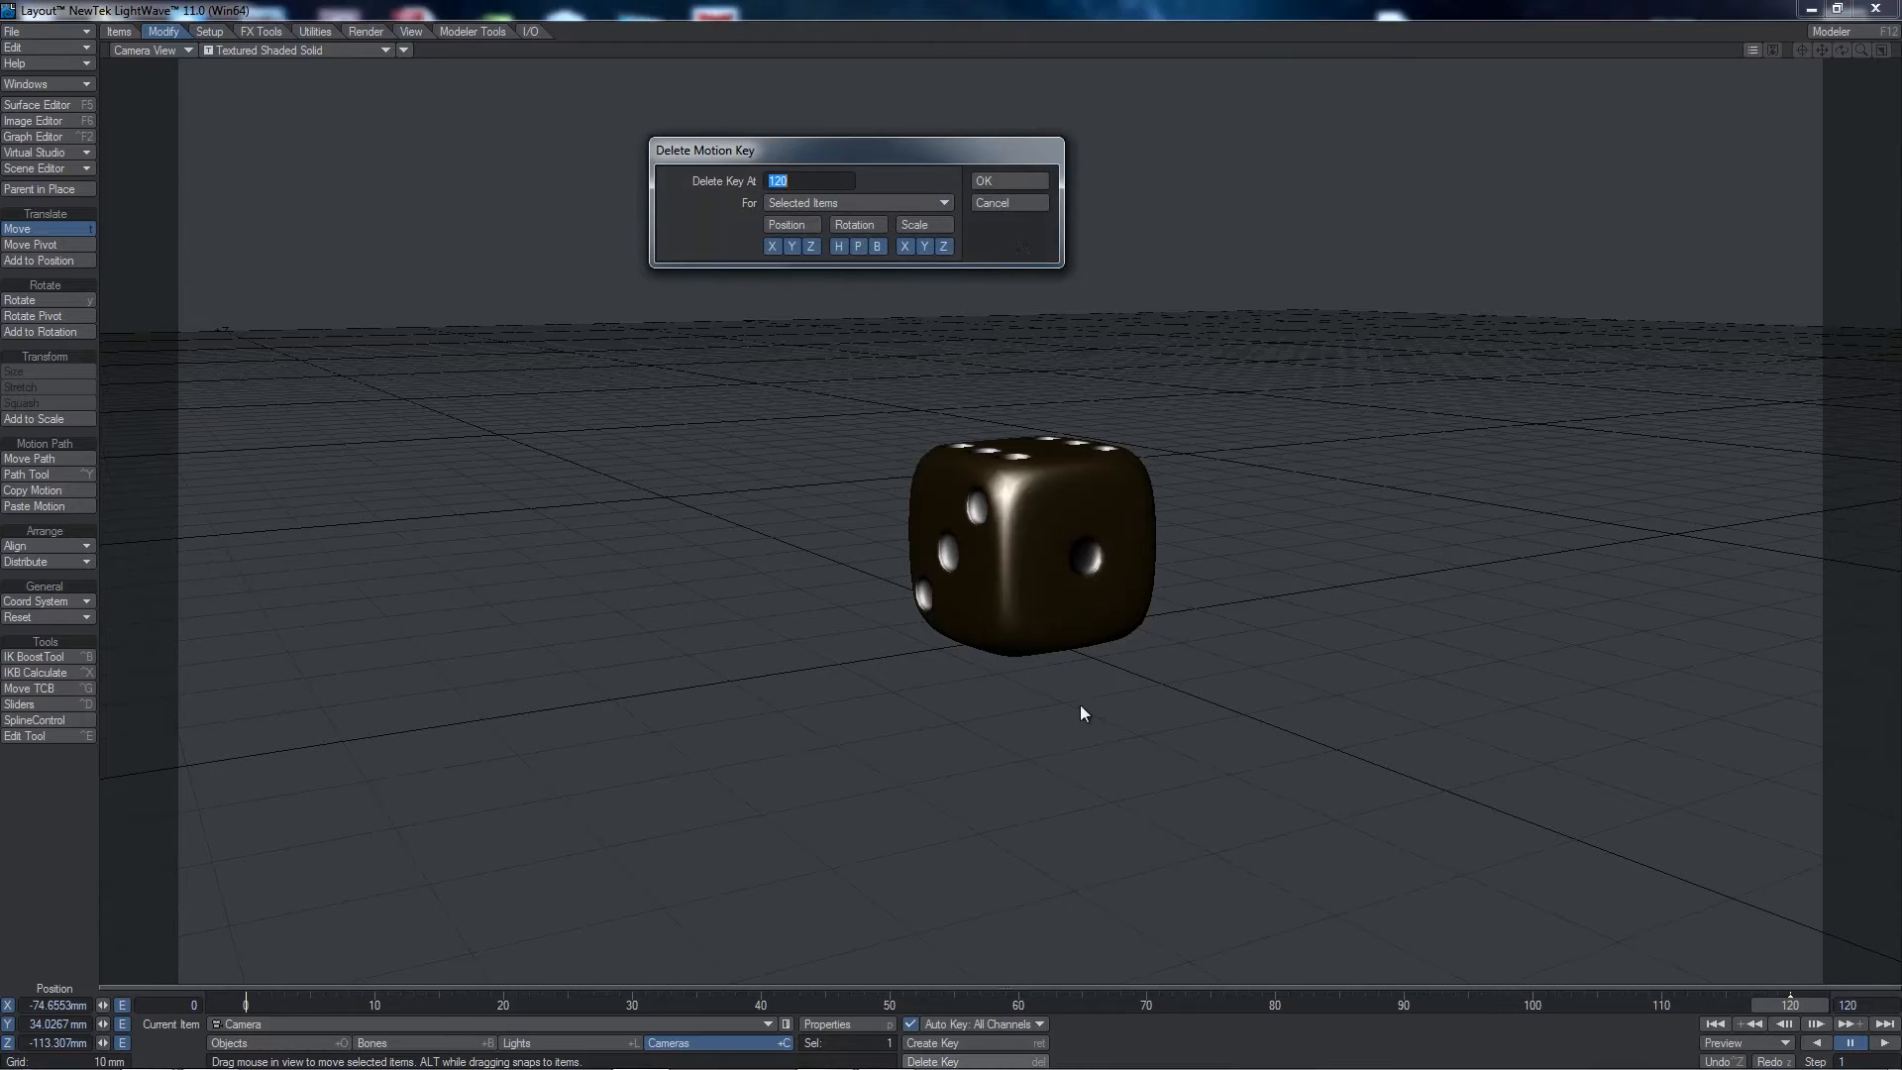
left_click(1021, 181)
- Select the gold_die object and raise it to about Y 30.8 mm at frame 120
left_click(307, 1046)
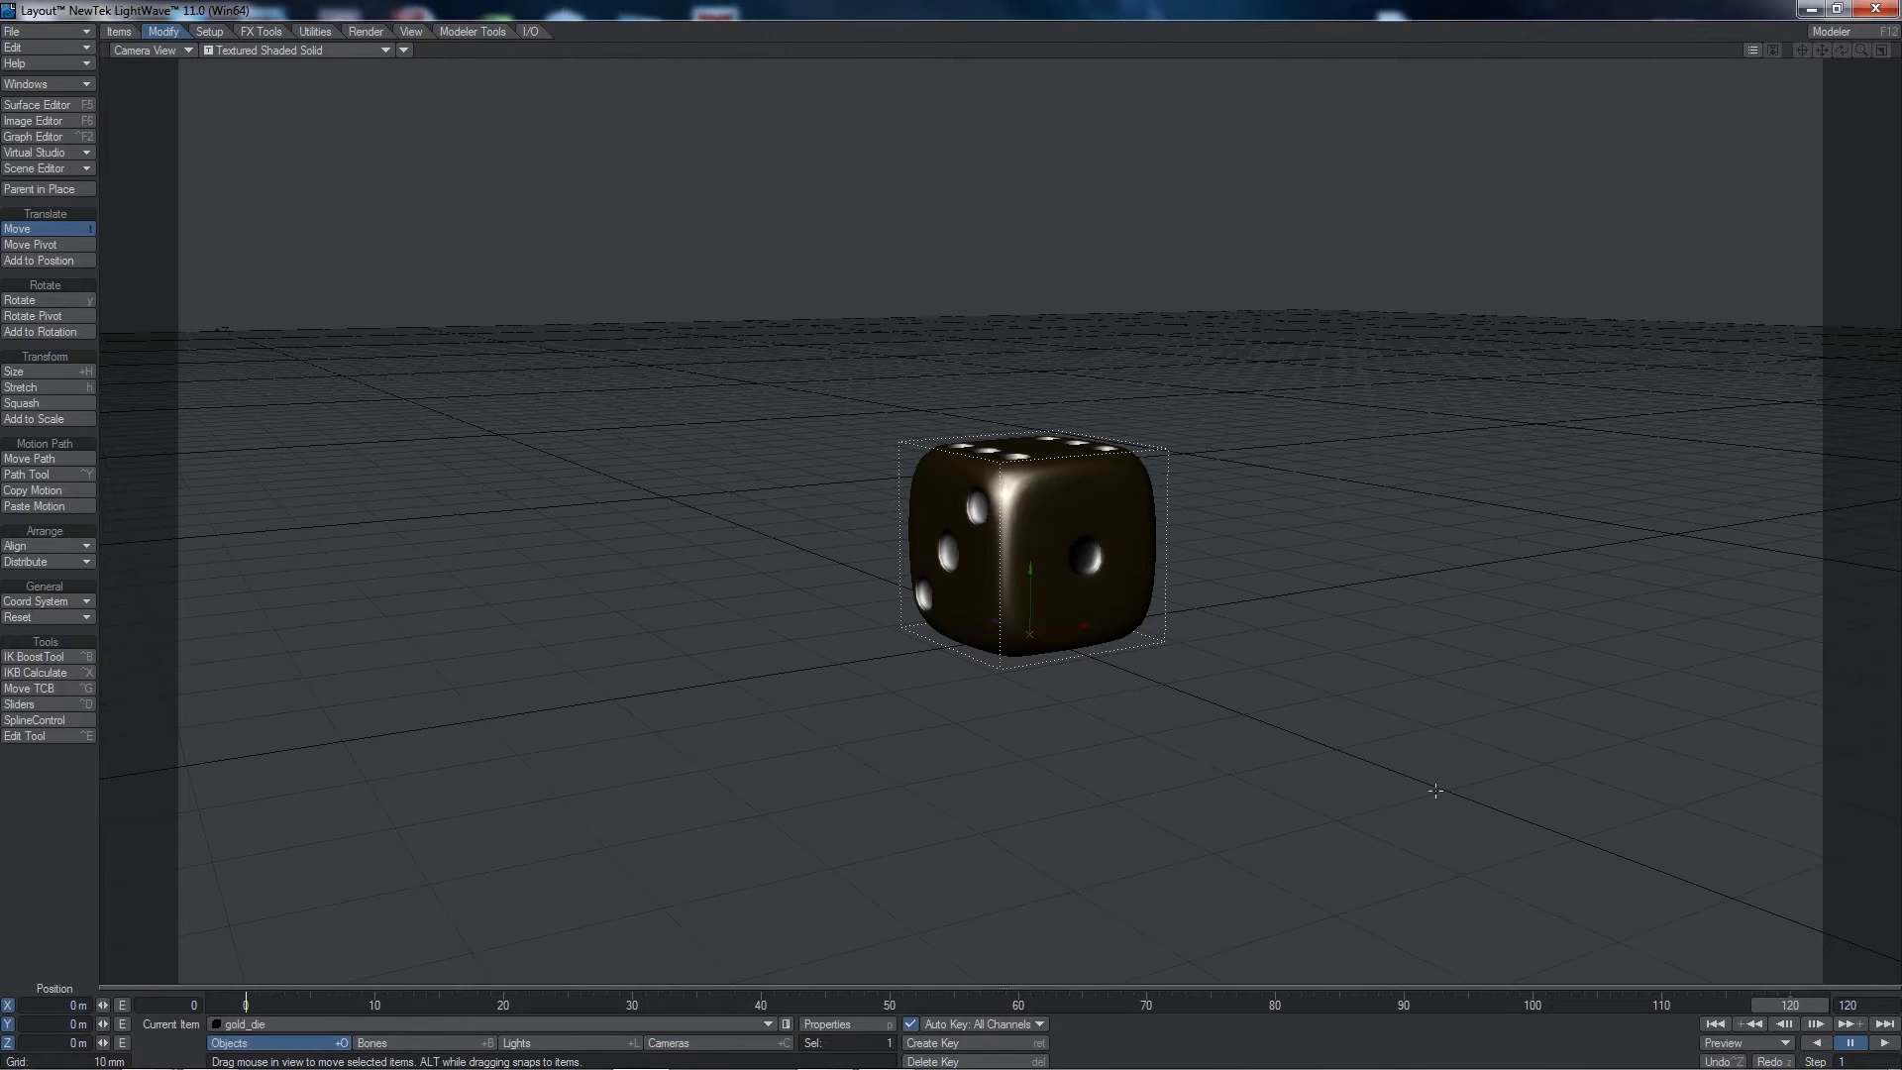
right_click_drag(1106, 741, 1106, 396)
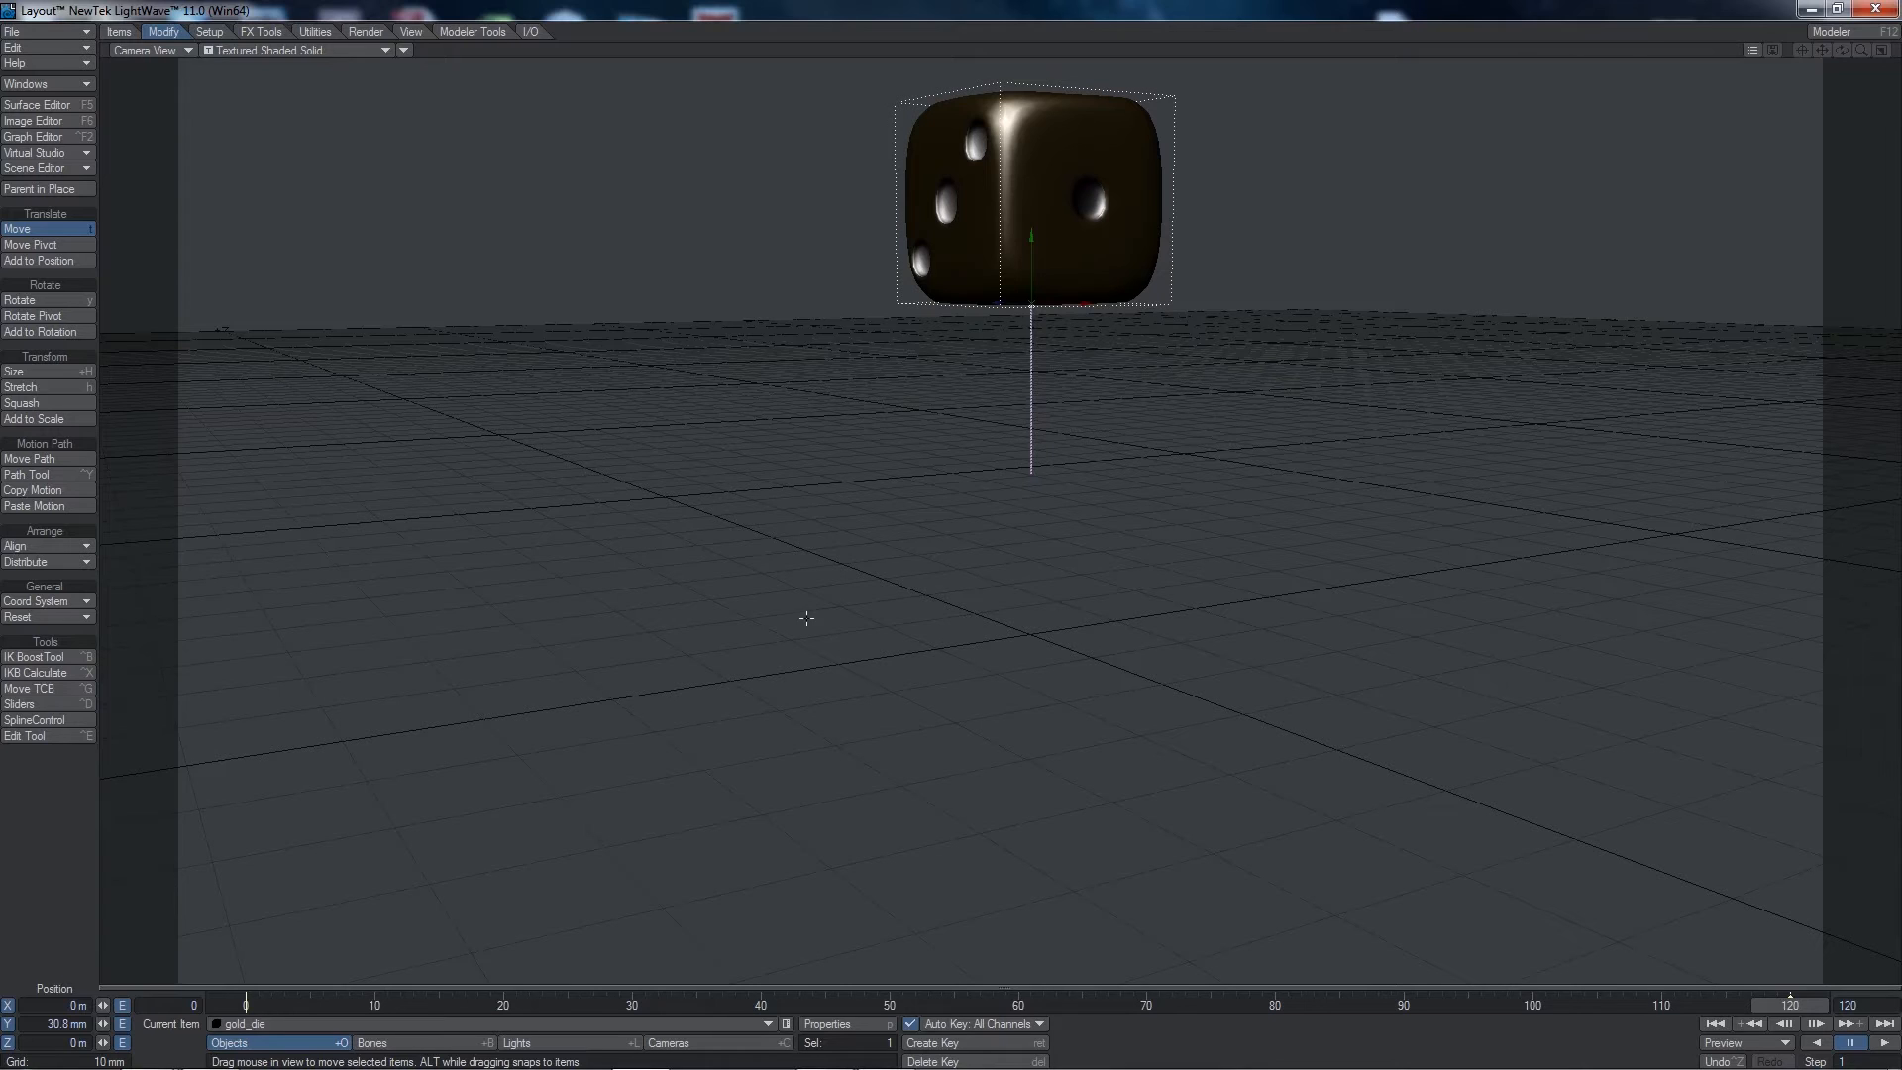
- Play the die's upward motion from frame 0 and pause the playback
left_click(1717, 1027)
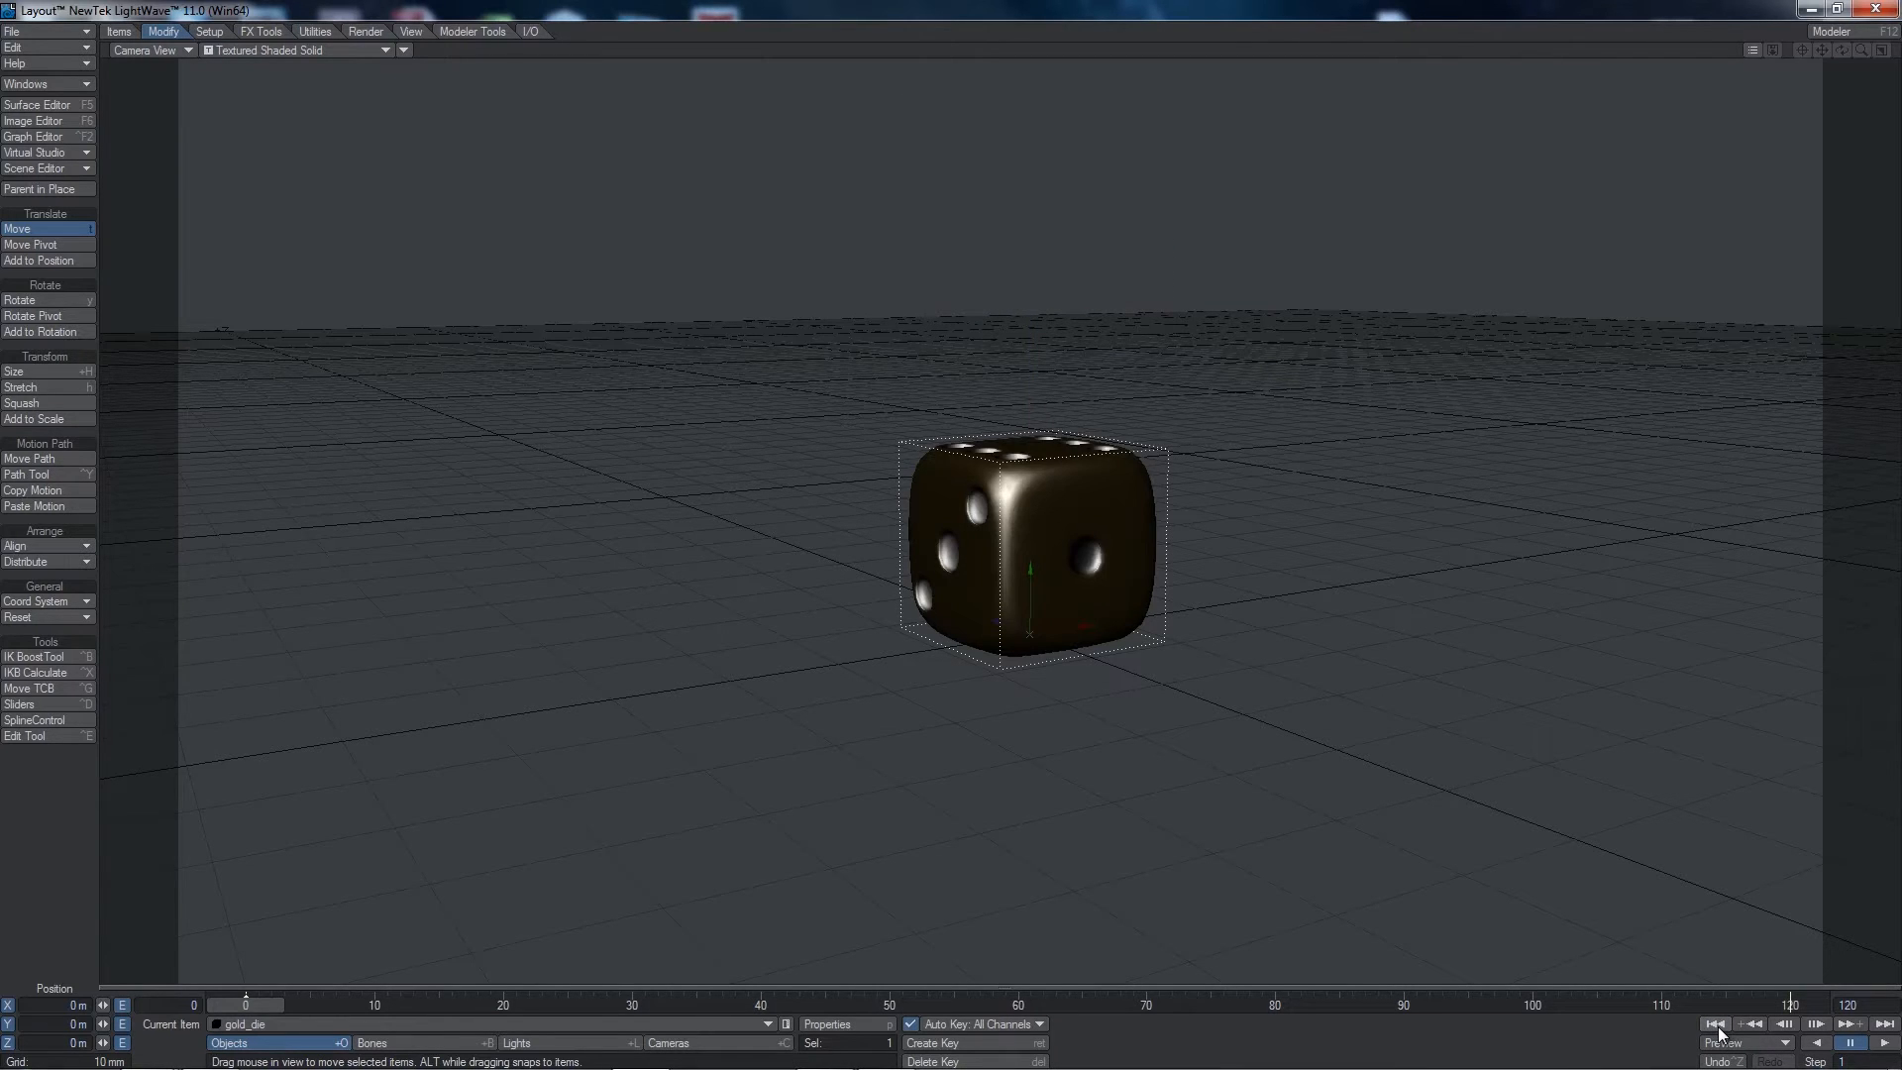
left_click(1883, 1046)
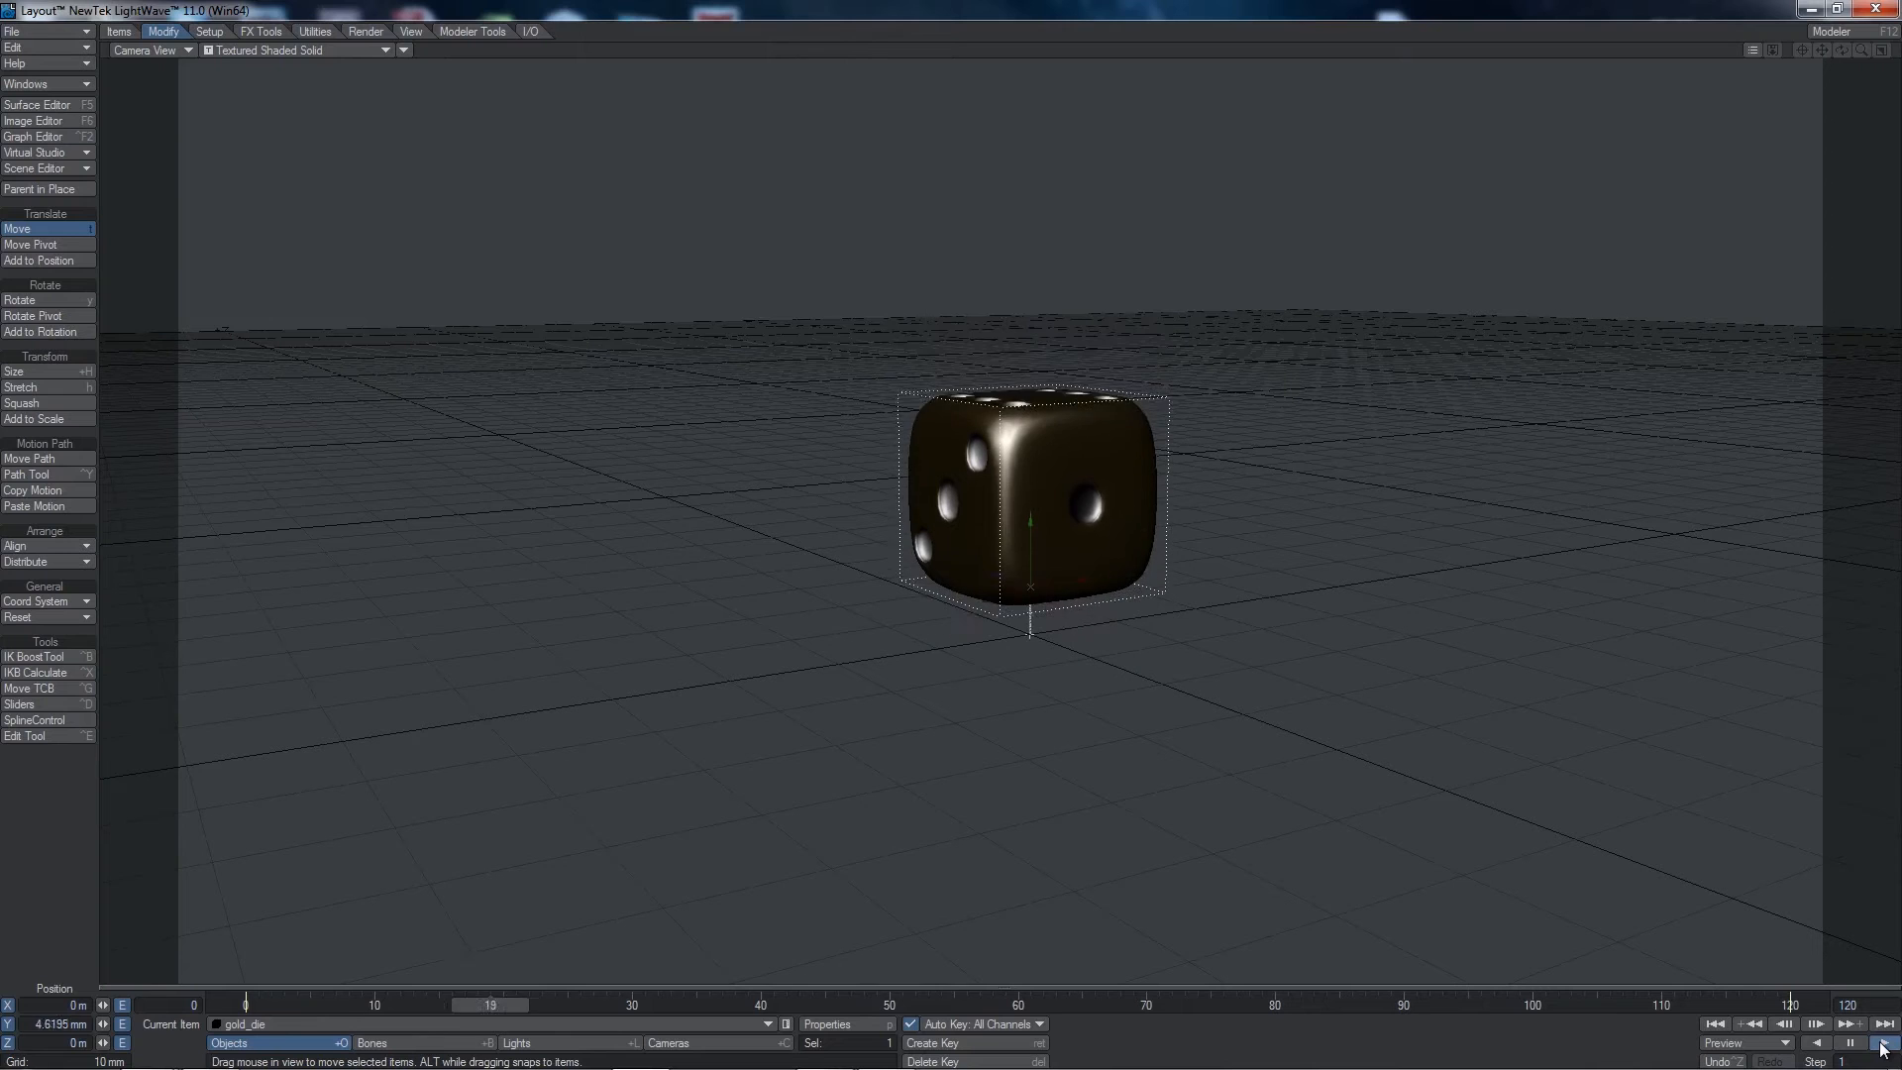
left_click(1852, 1044)
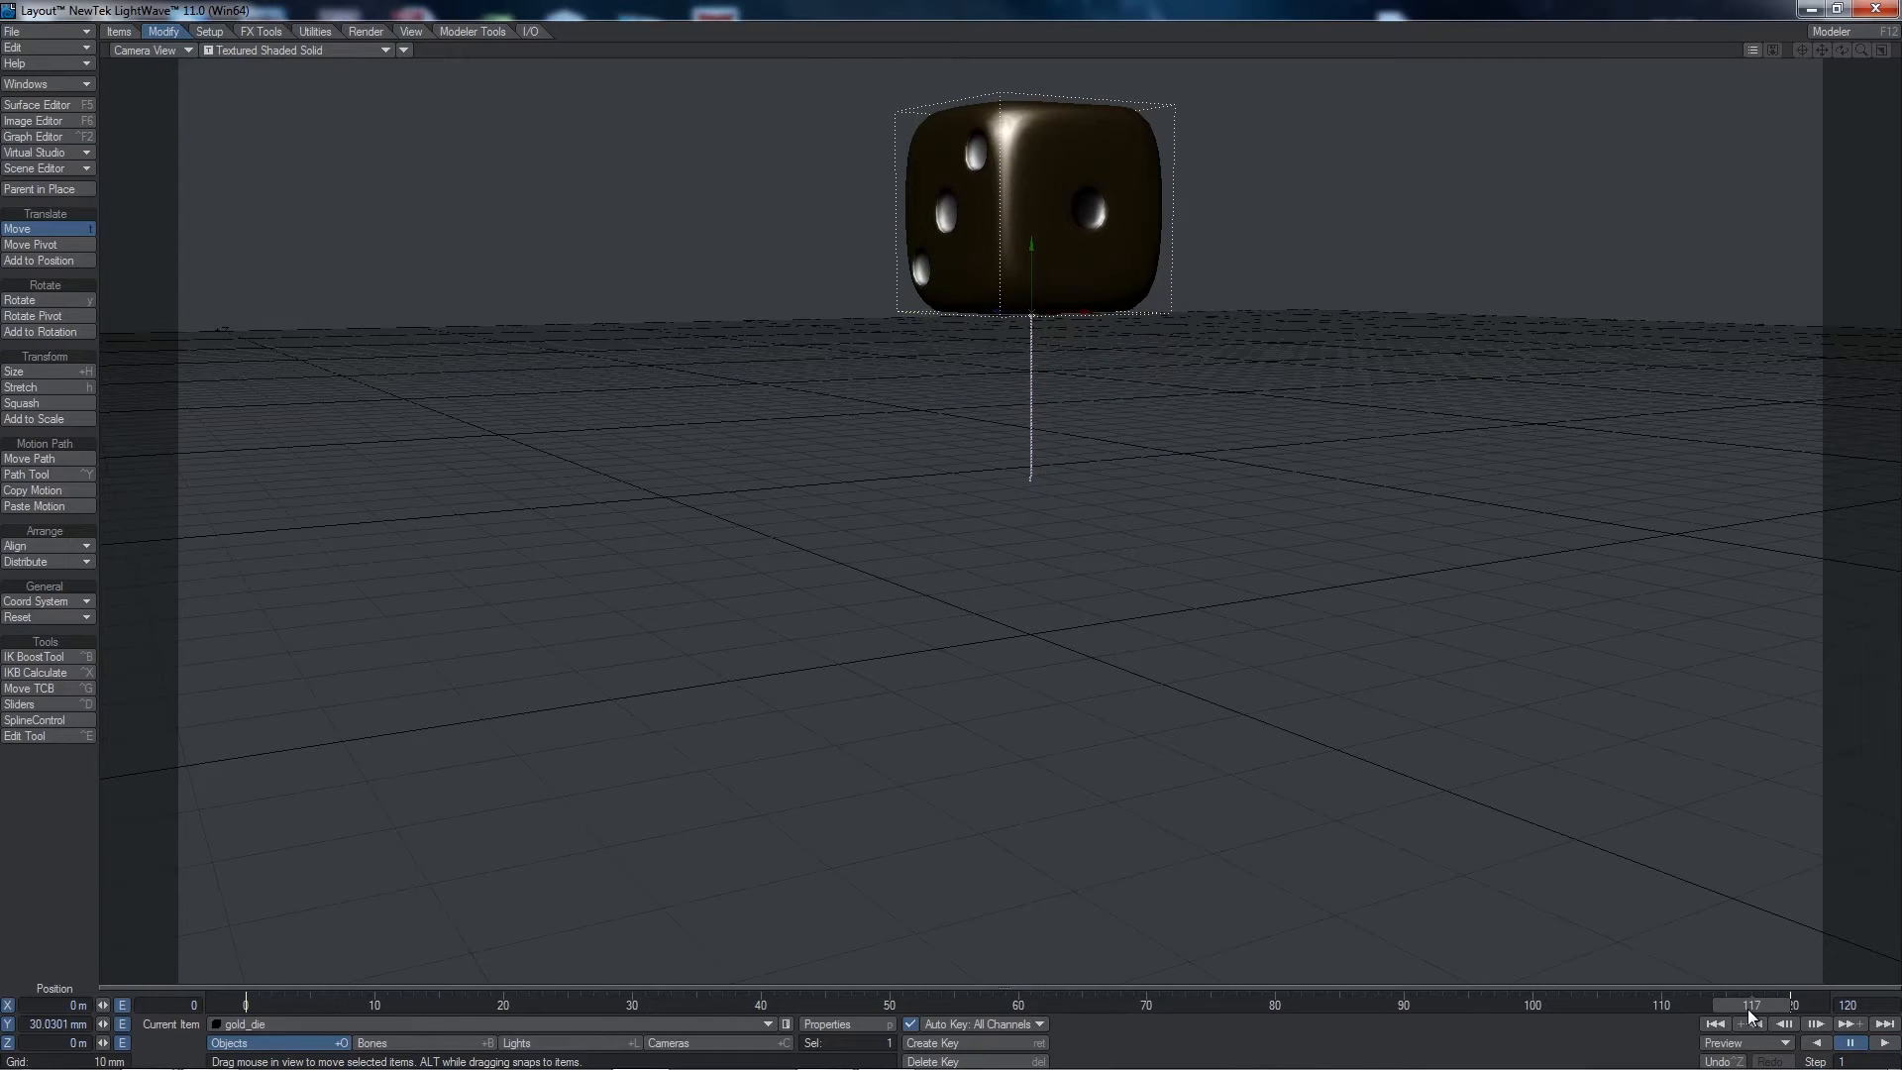
- Scrub the timeline through frames 30 and 90 up to frame 120 to examine the die's in-between heights
left_click_drag(1747, 1008, 631, 1006)
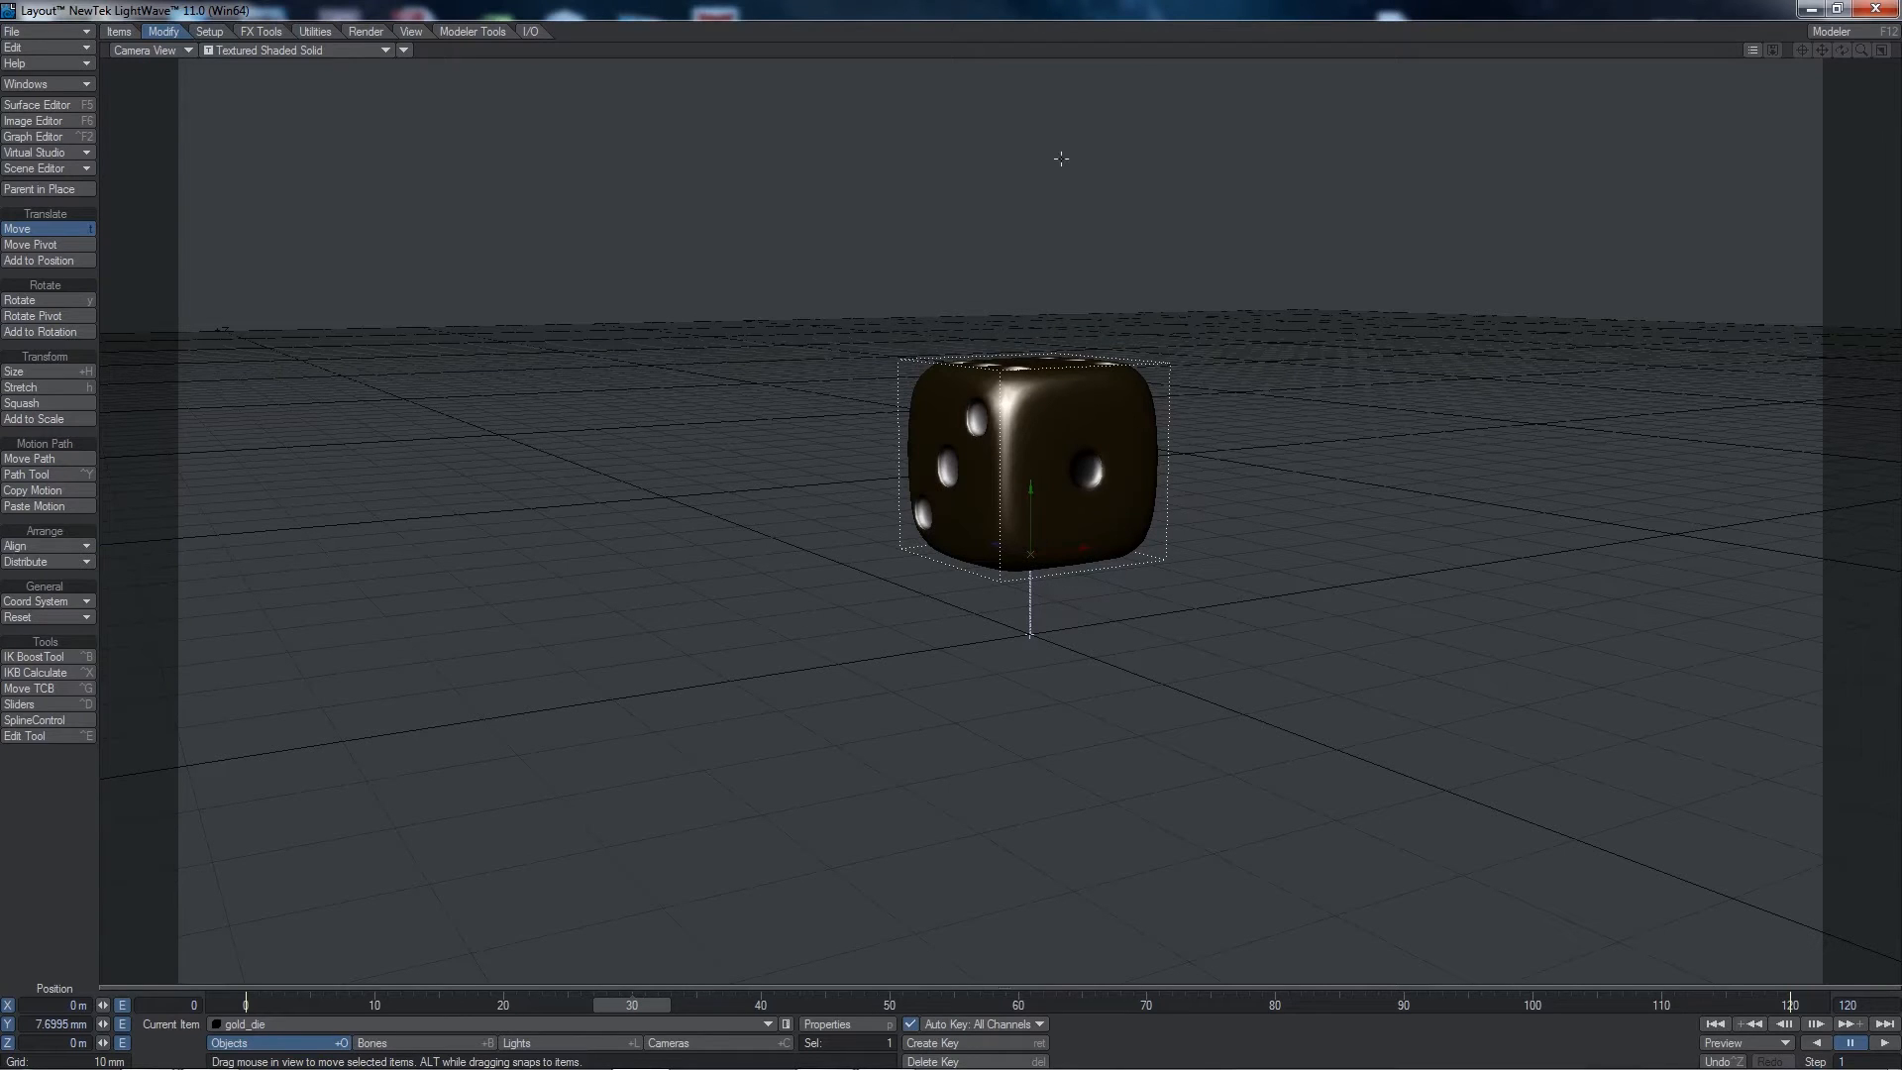
left_click_drag(650, 1008, 1403, 1006)
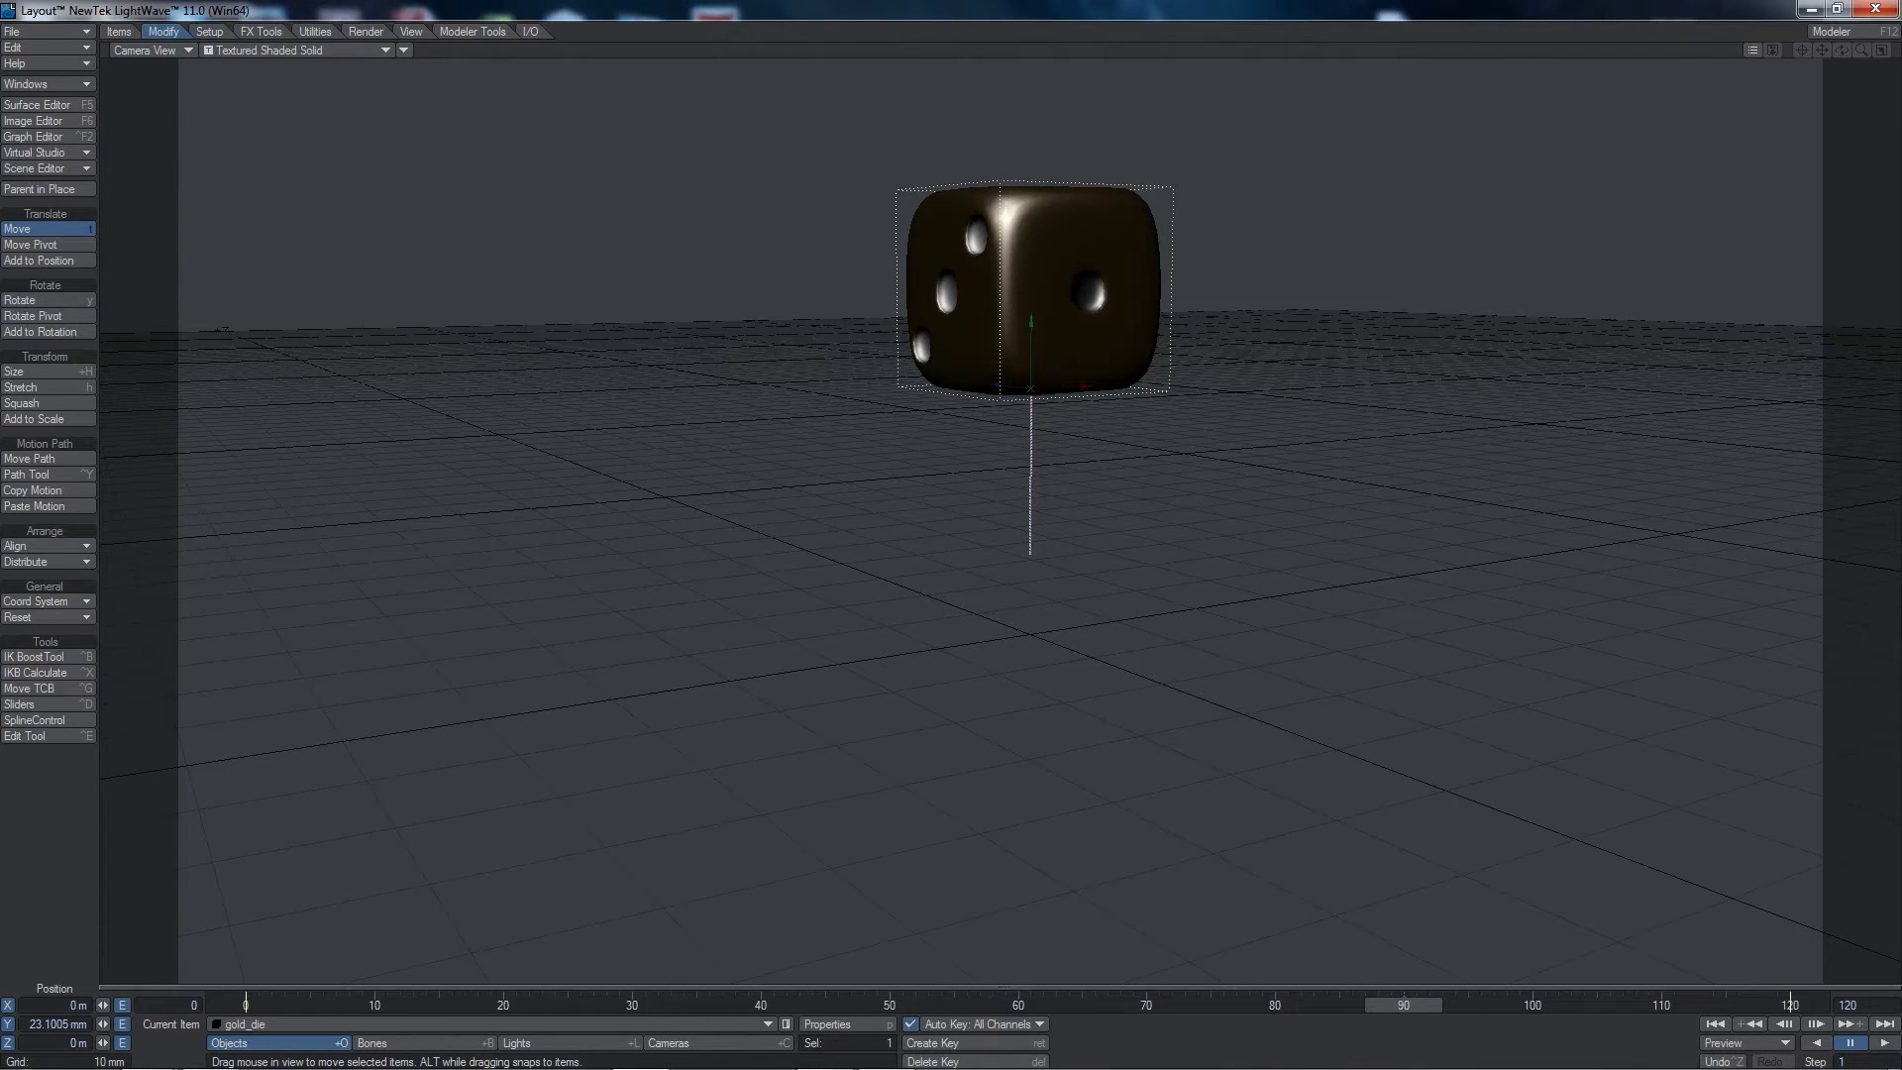
left_click_drag(1403, 1007, 1790, 1007)
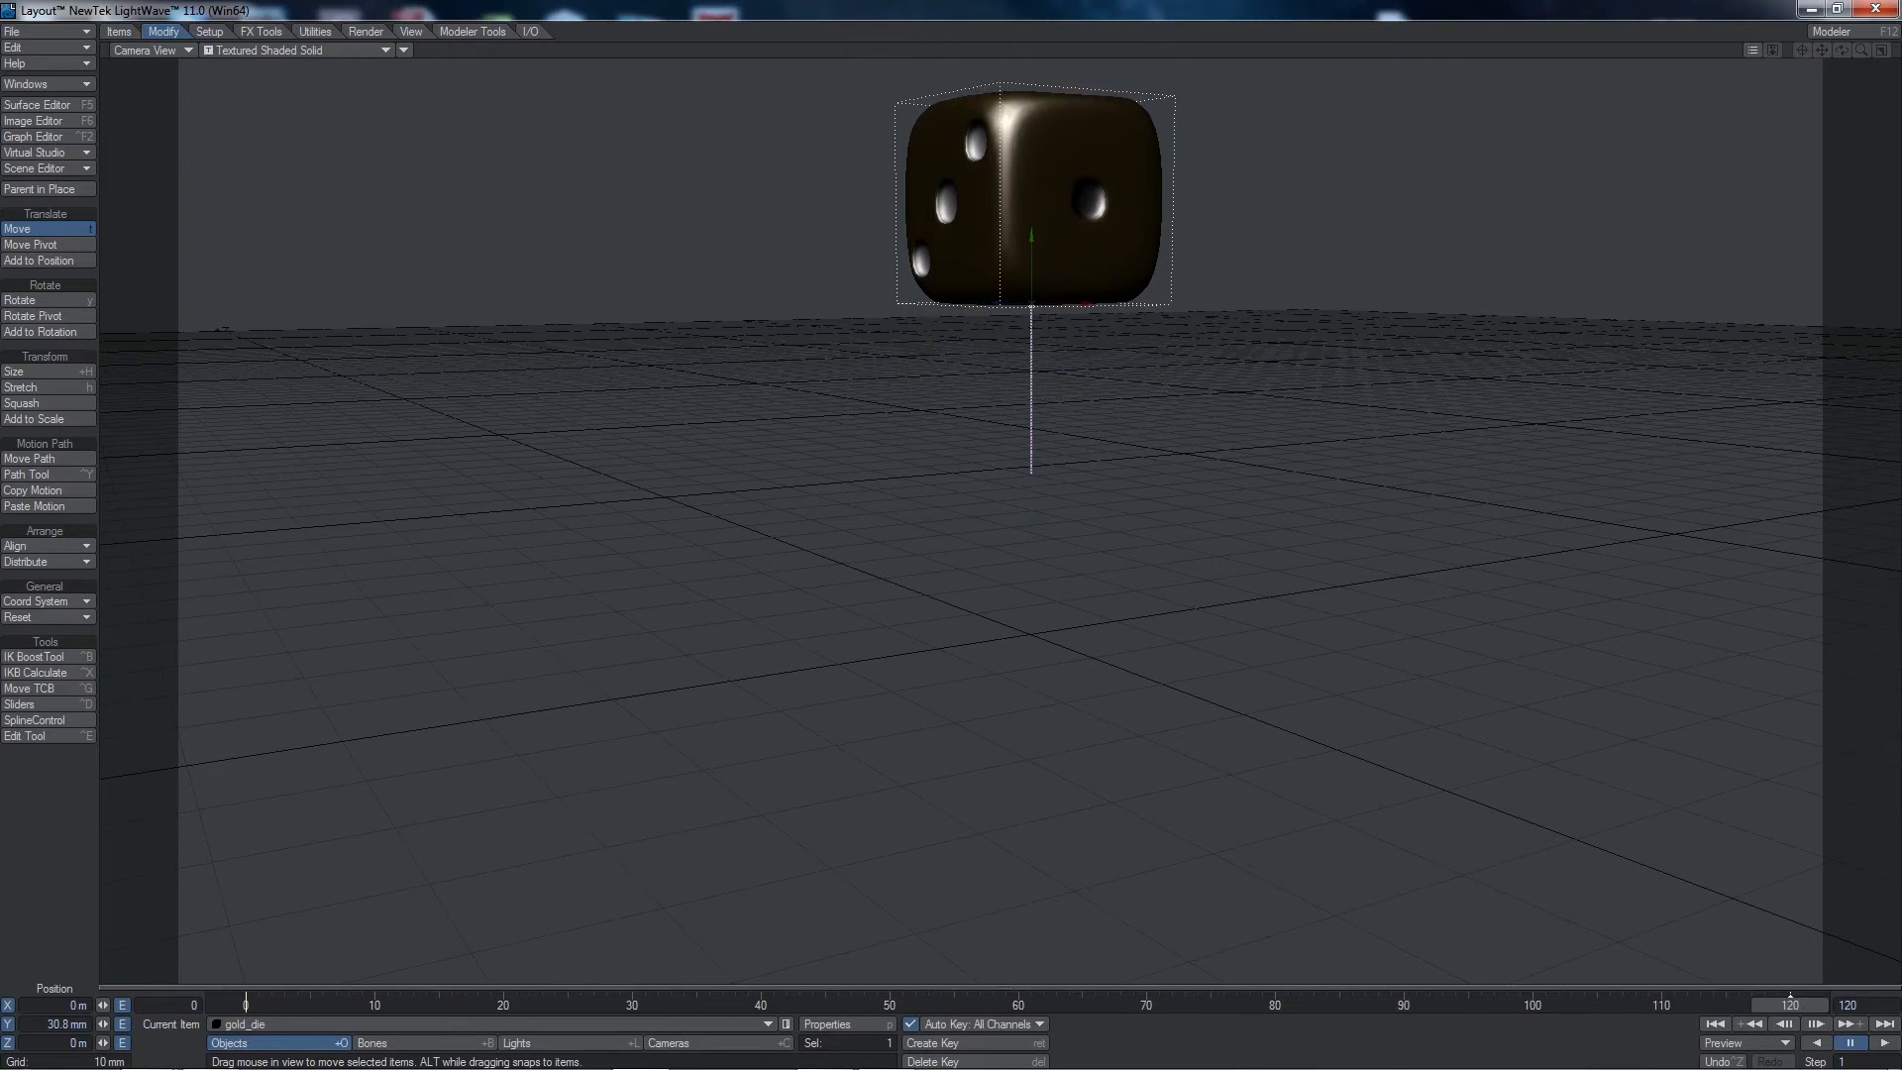
- Copy the die's resting position from frame 0 to new motion keys at frames 60 and 120
left_click_drag(1790, 1007, 246, 1006)
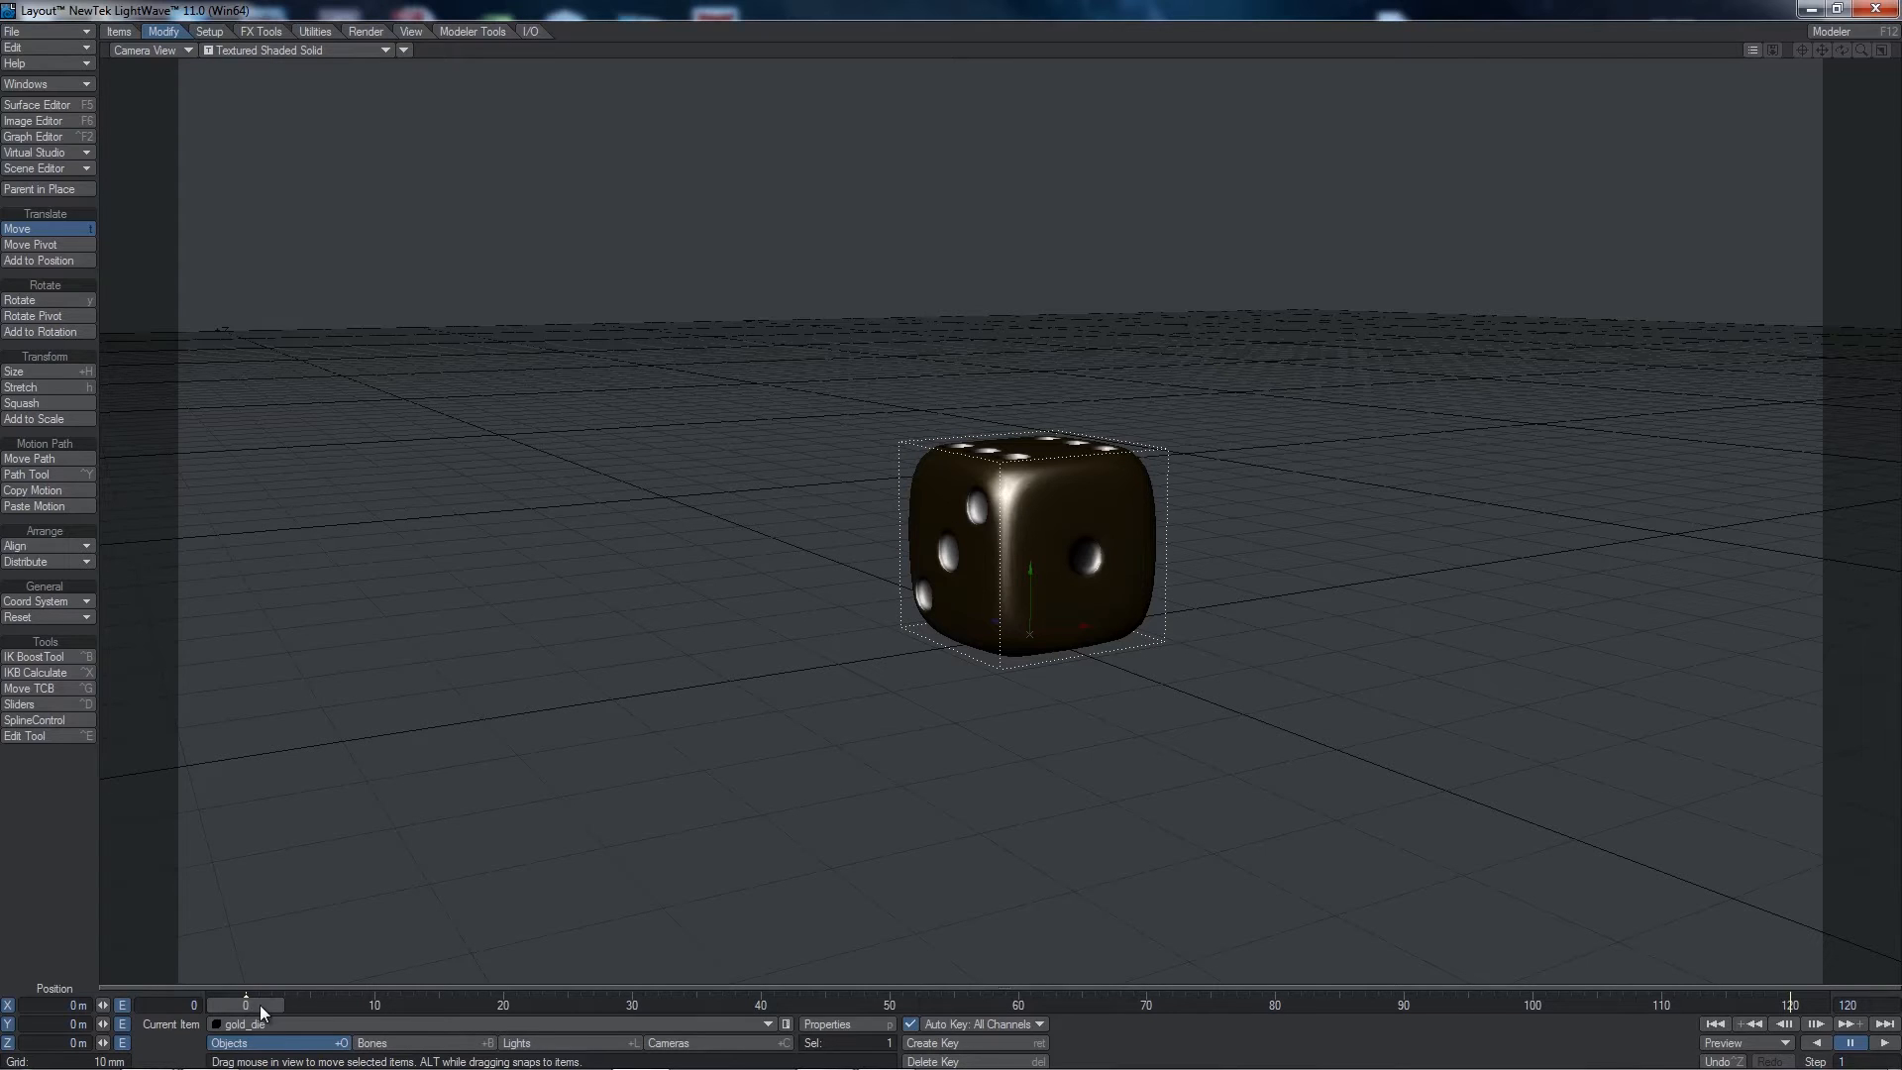
left_click(932, 1044)
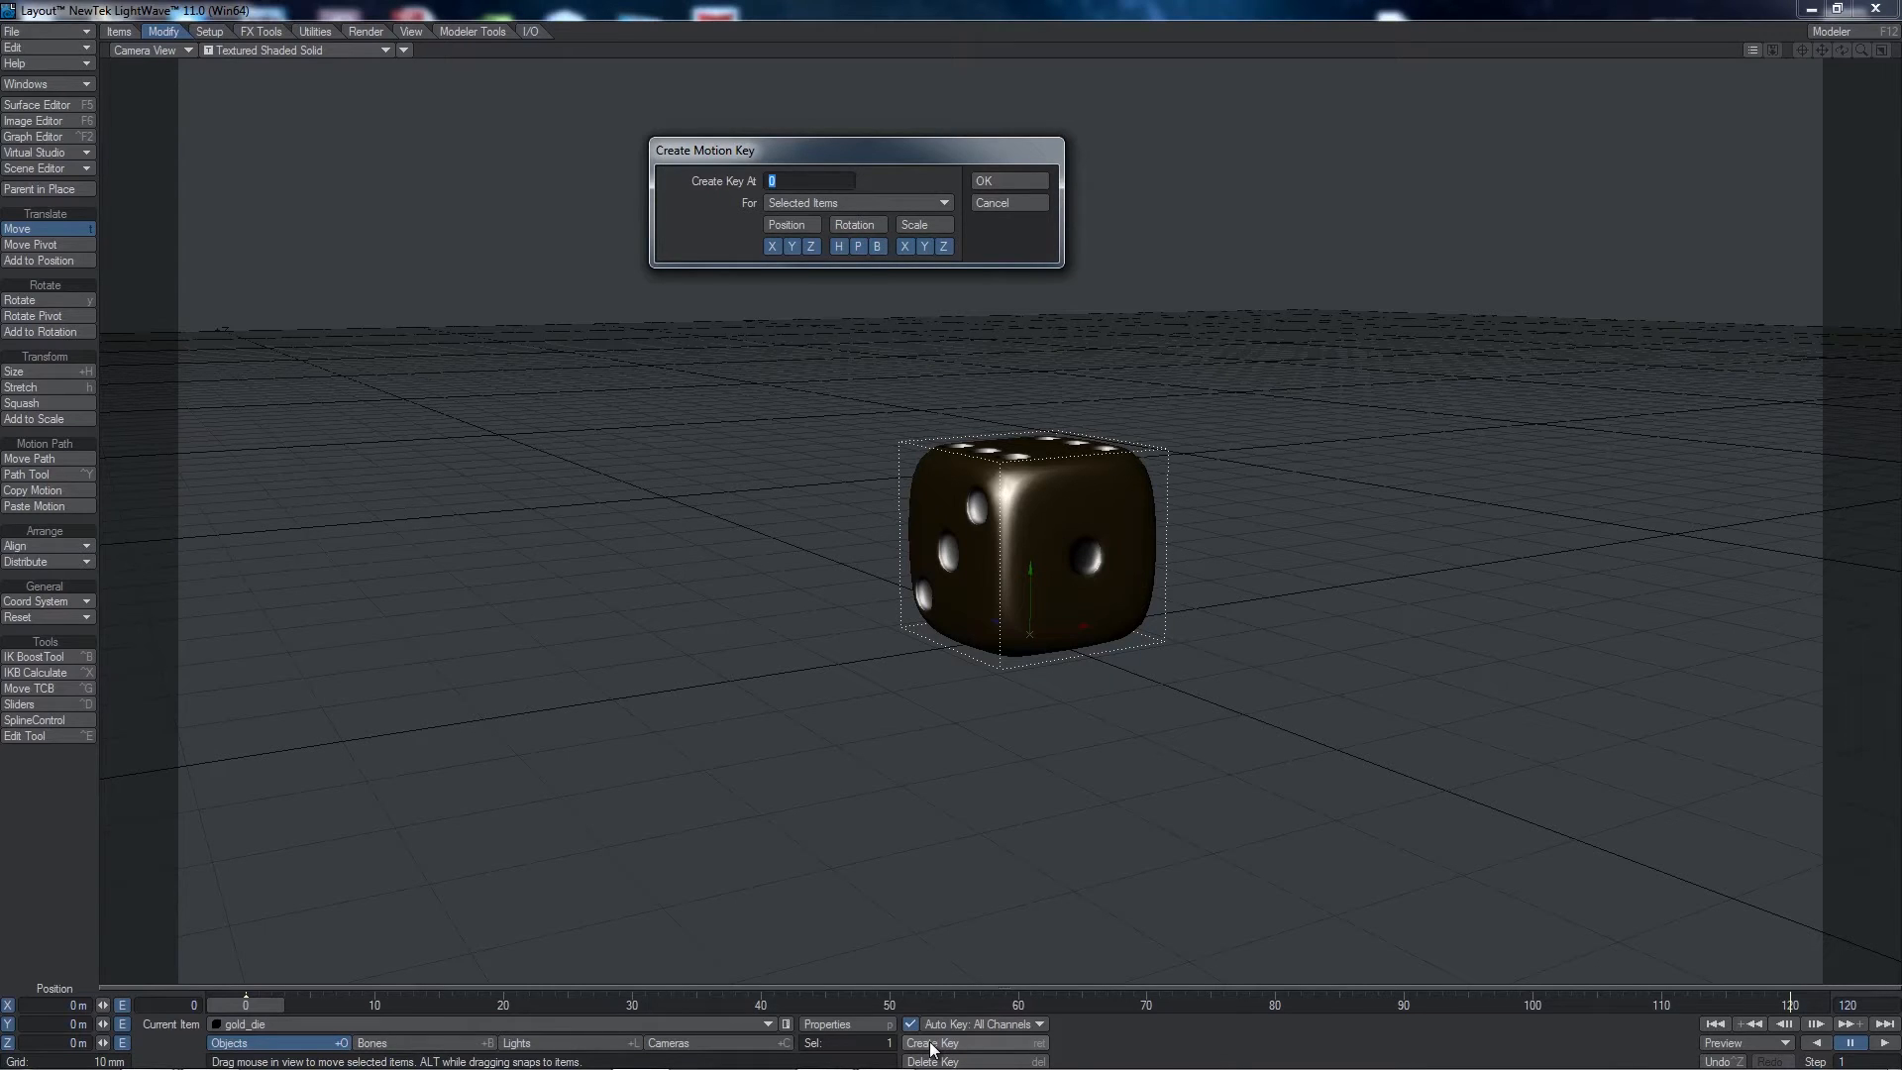
type("60")
key("Return")
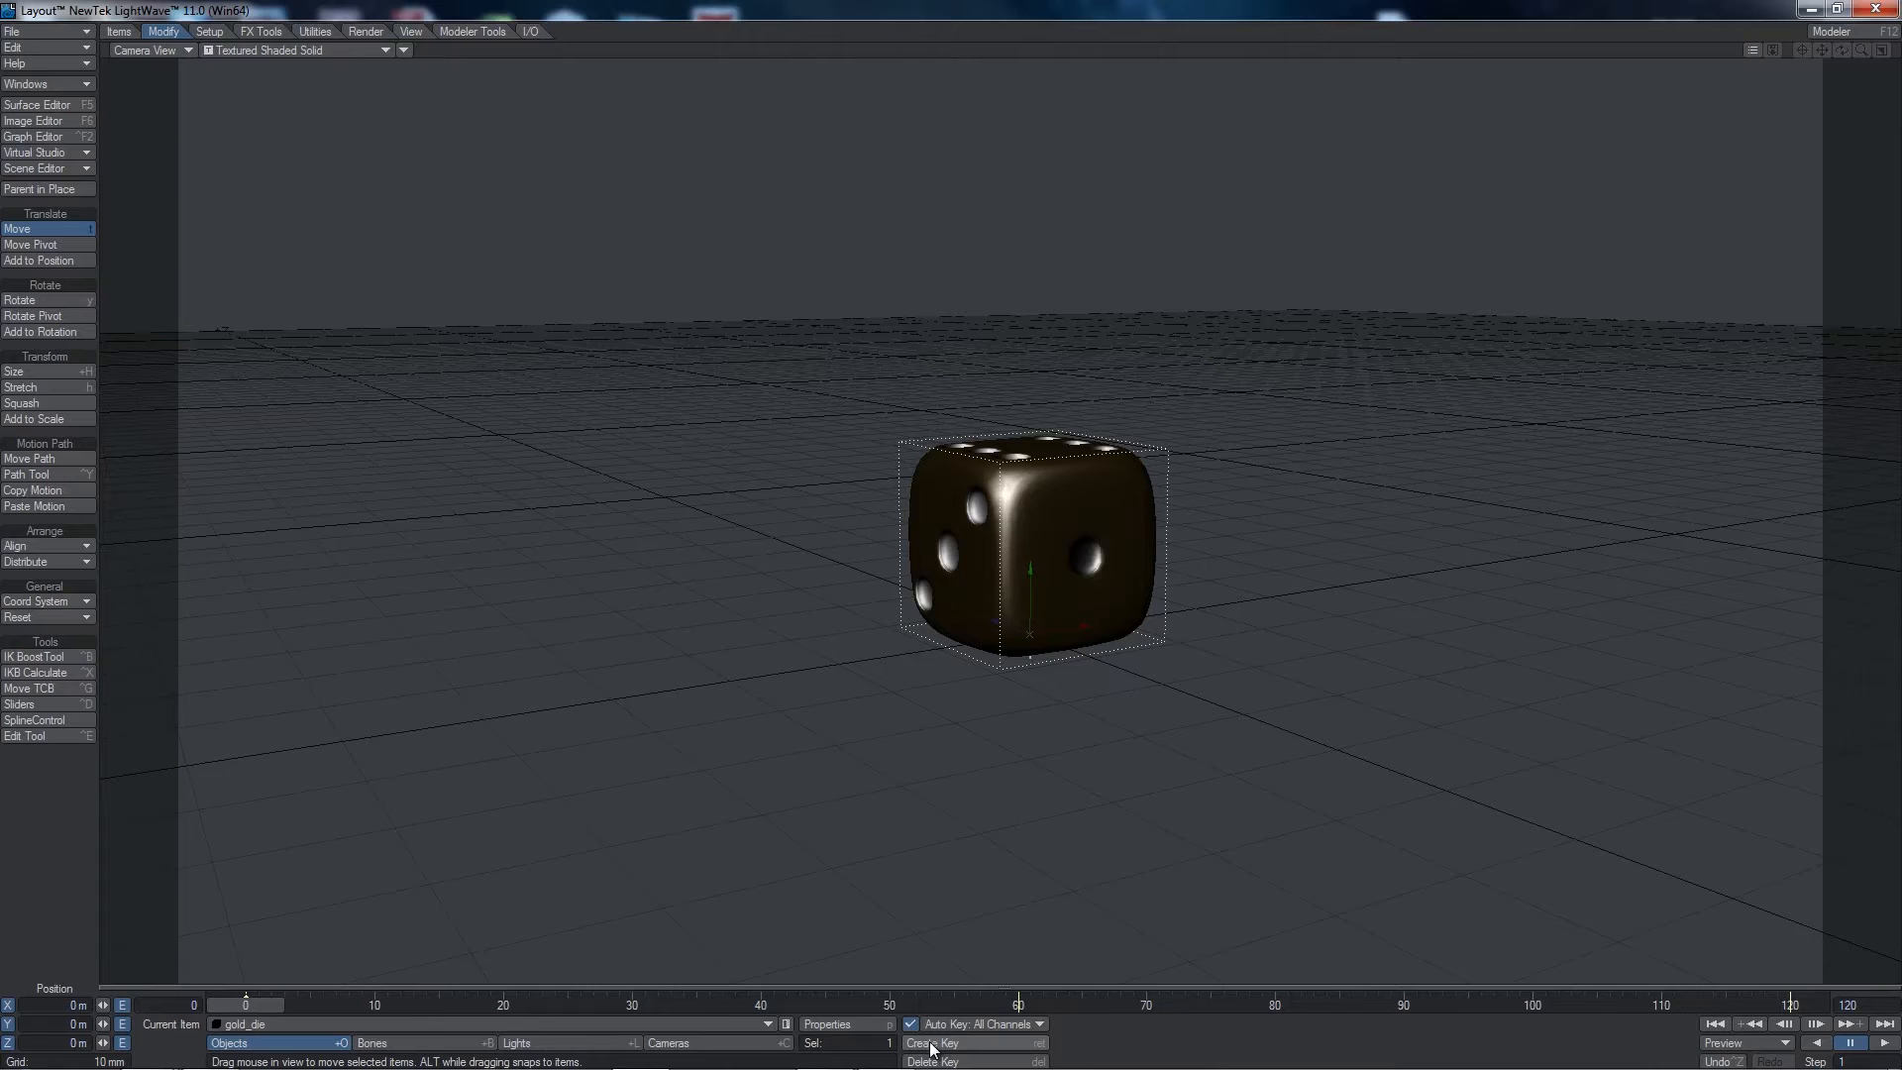
left_click(931, 1043)
type("120")
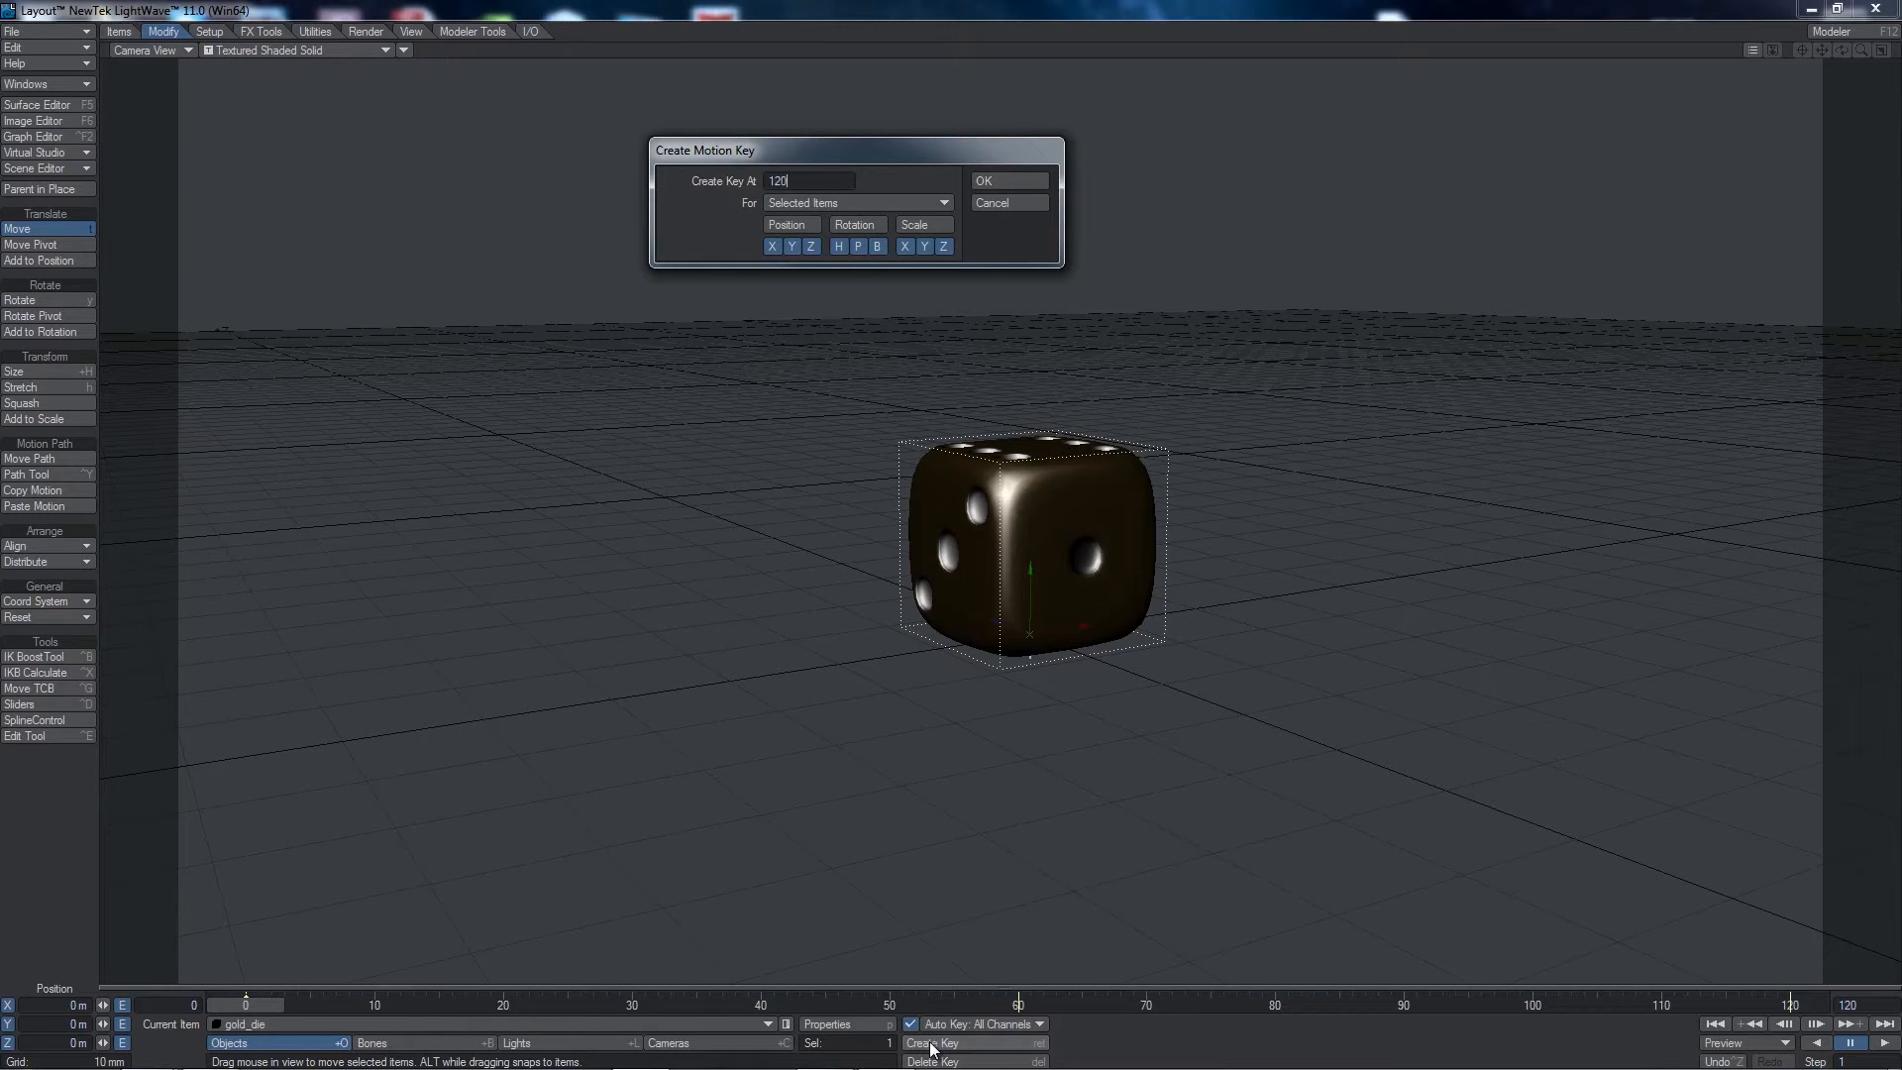
key("Return")
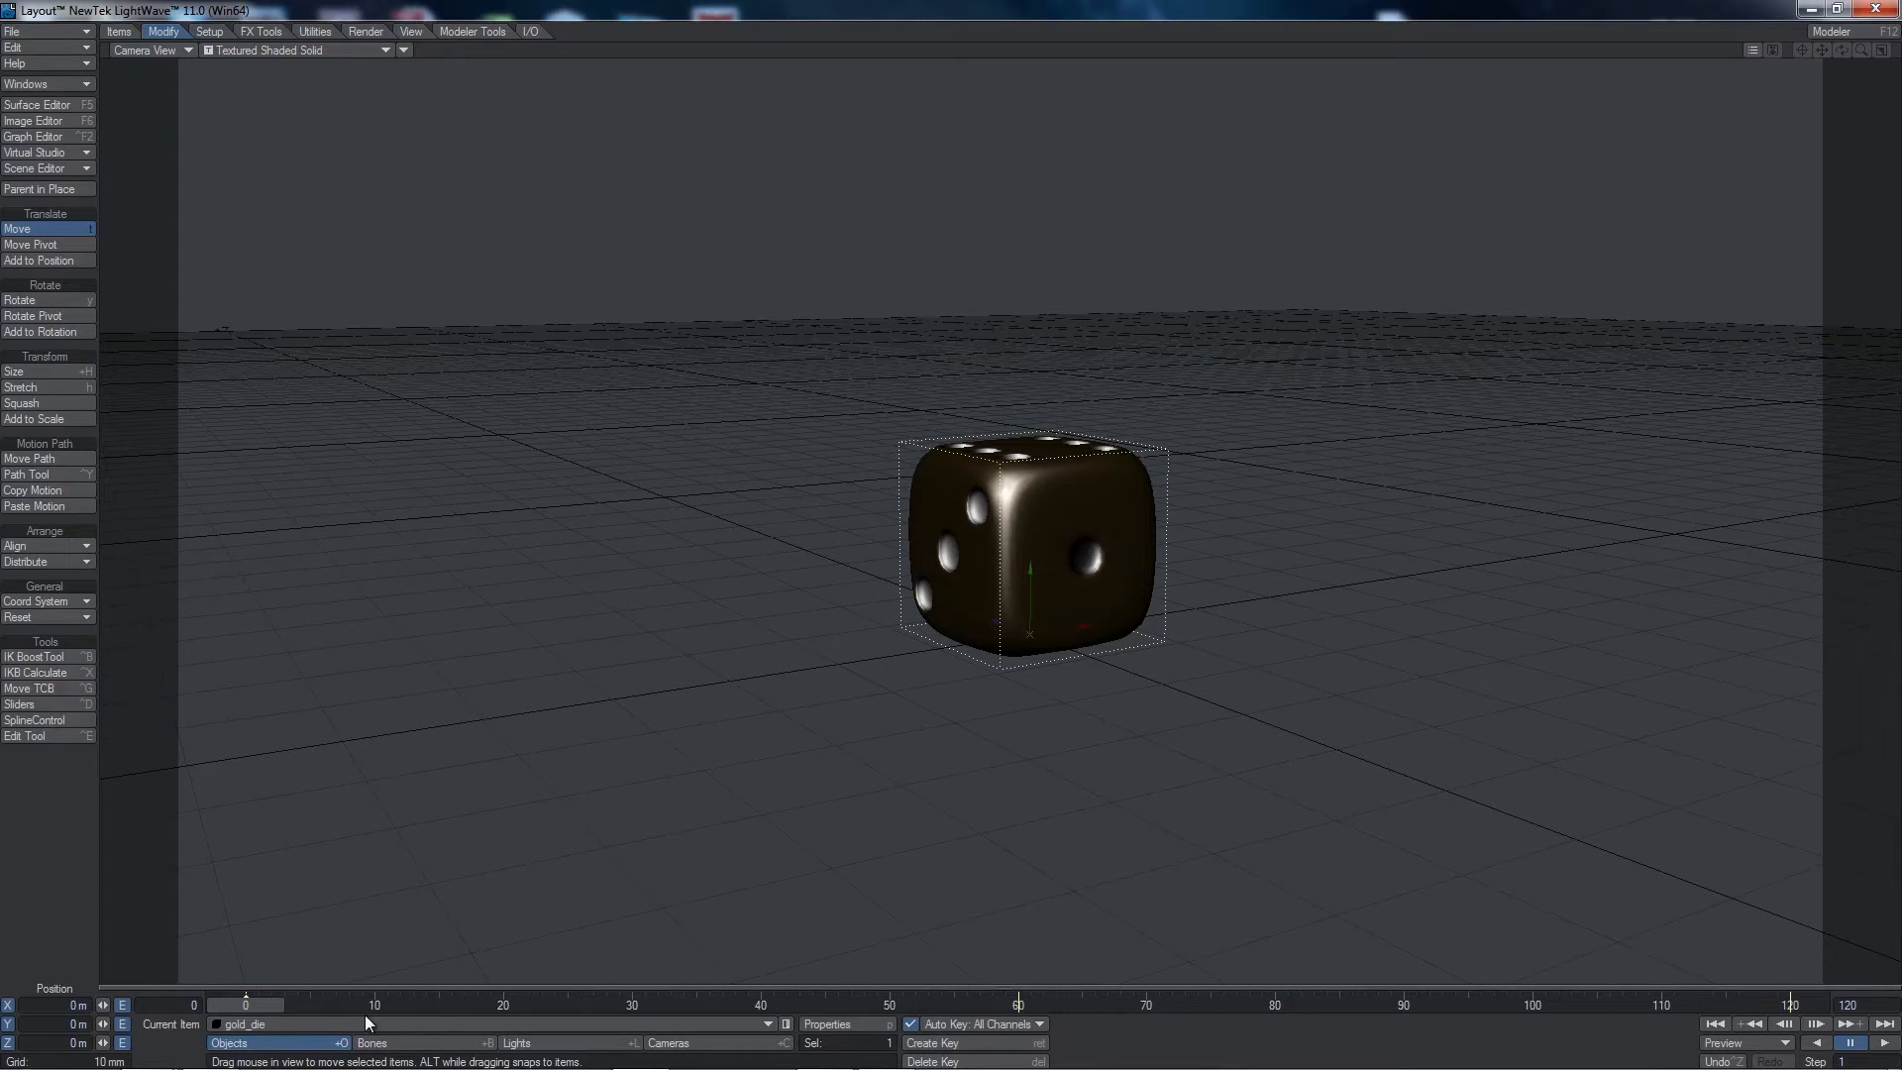
- Raise the die to about Y 30.25 mm at frame 30 and create a motion key with the same position at frame 90
left_click_drag(259, 1001, 646, 1000)
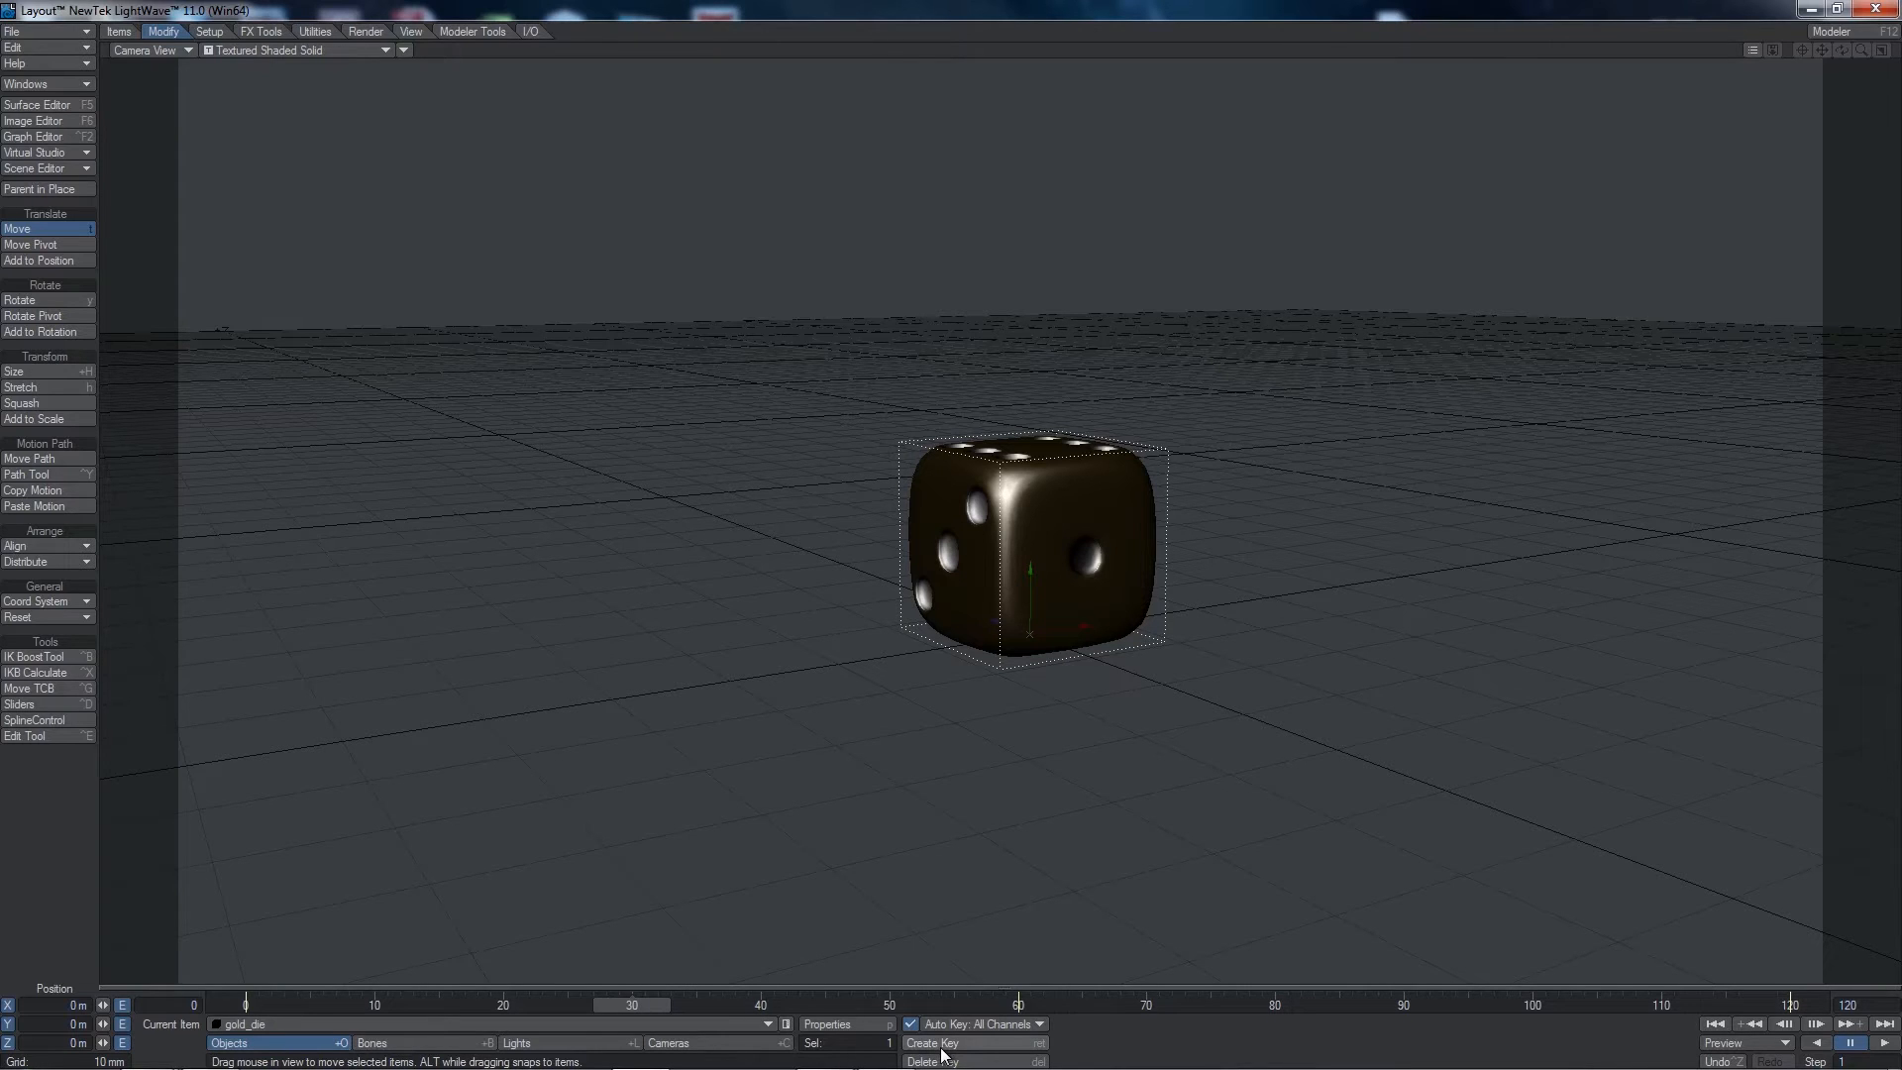
right_click_drag(1129, 828, 1130, 488)
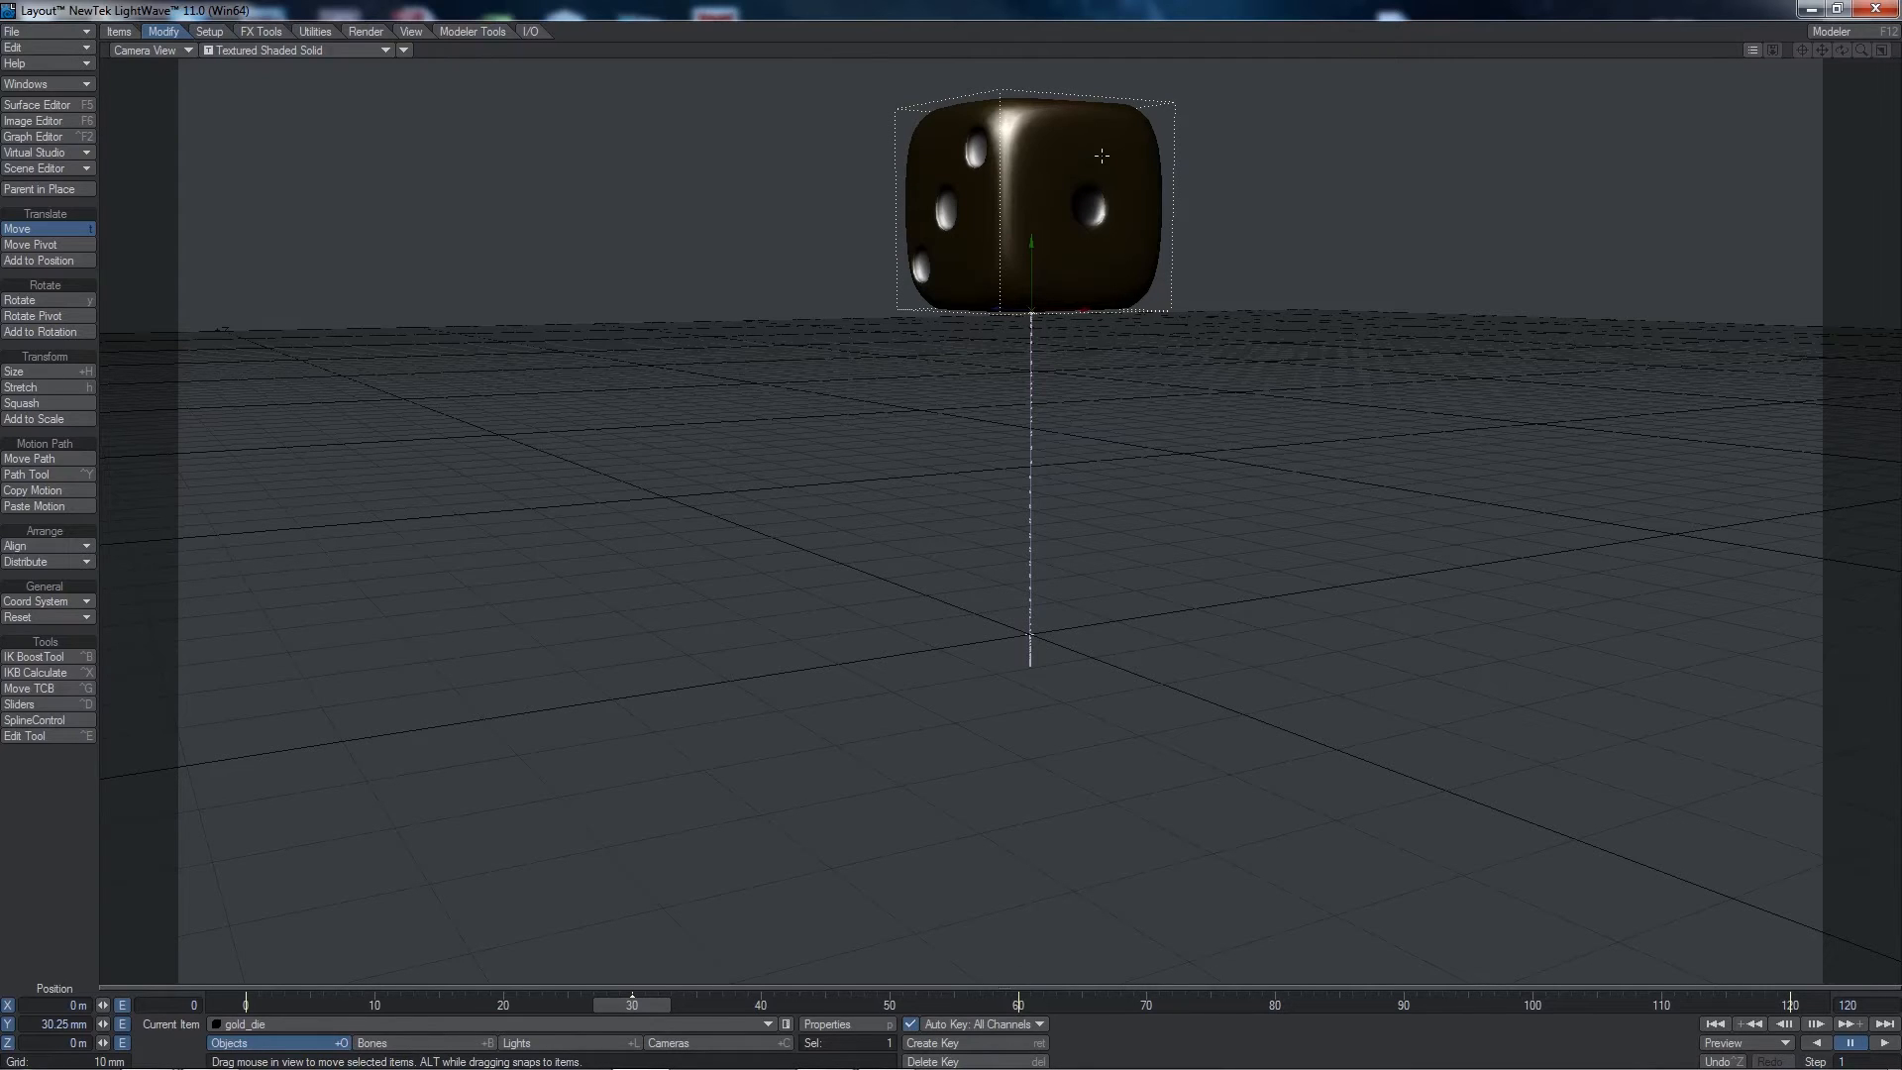
left_click(930, 1051)
type("90")
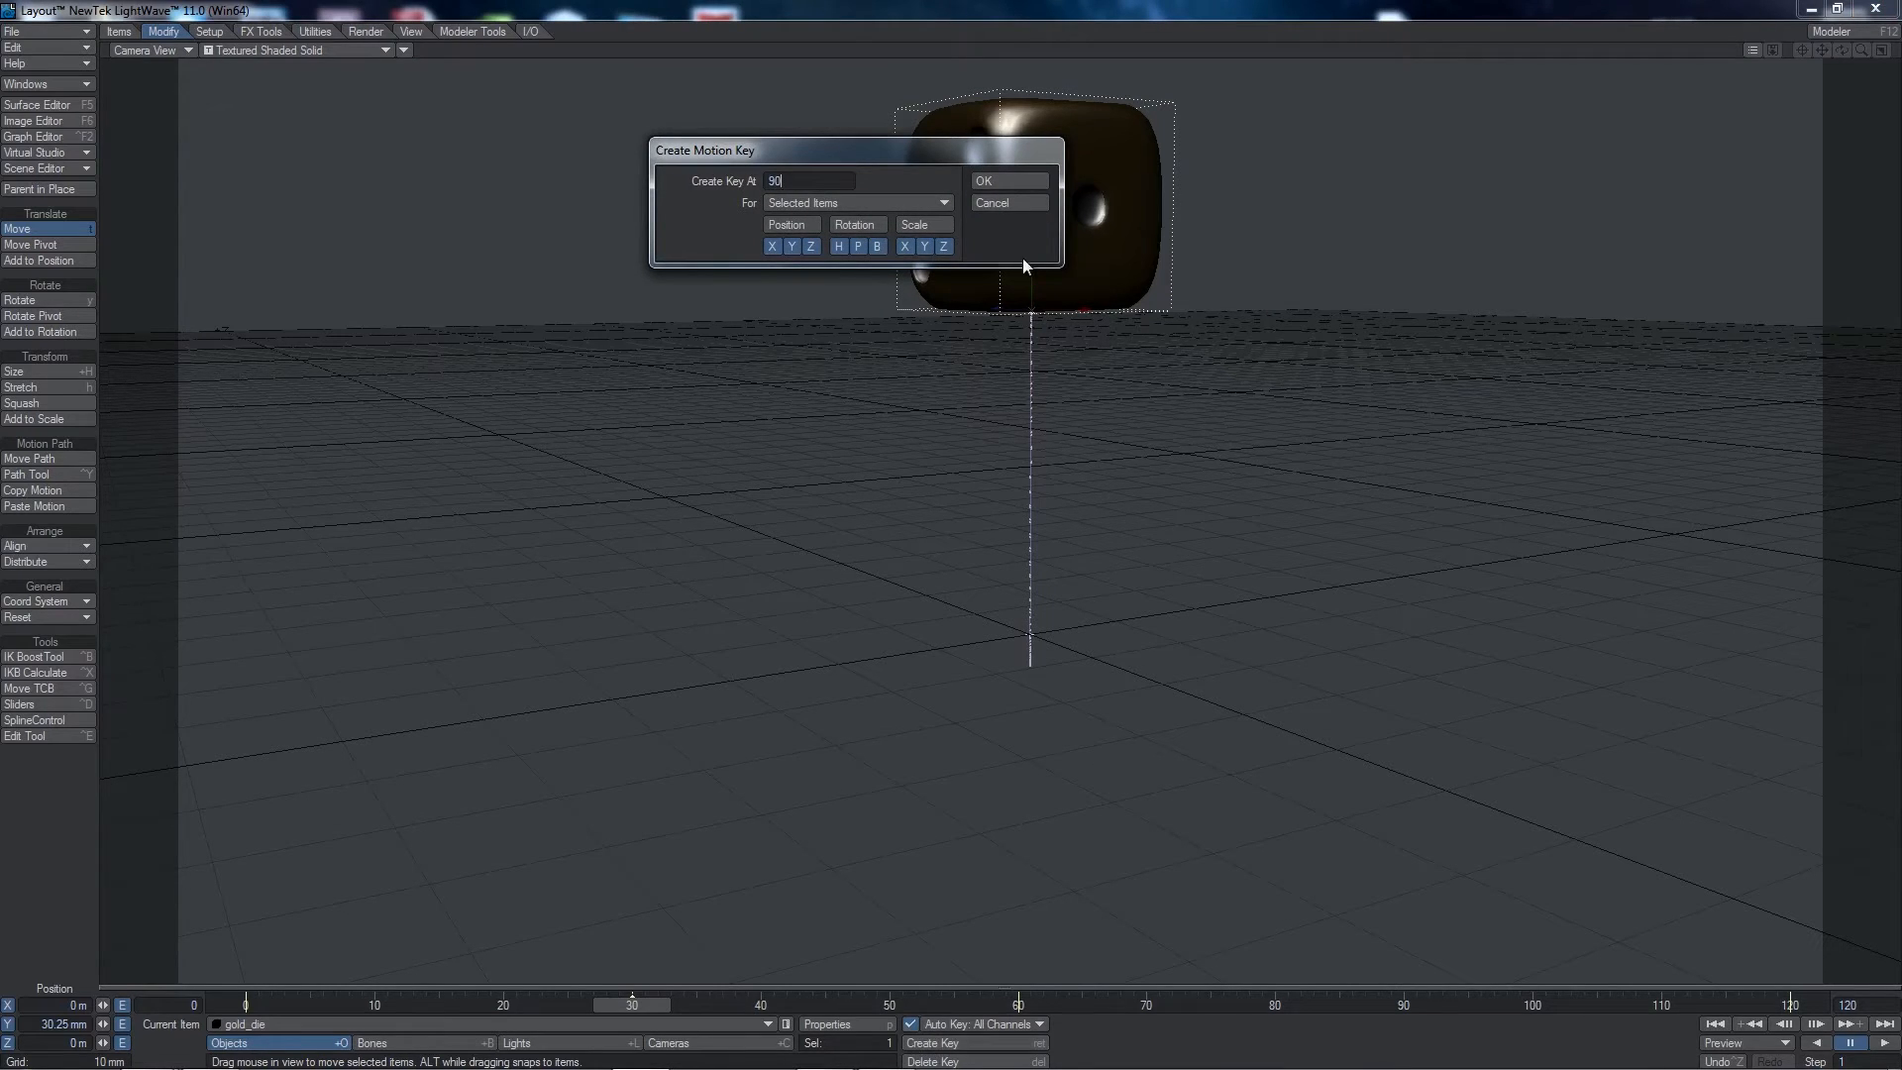
left_click(1002, 182)
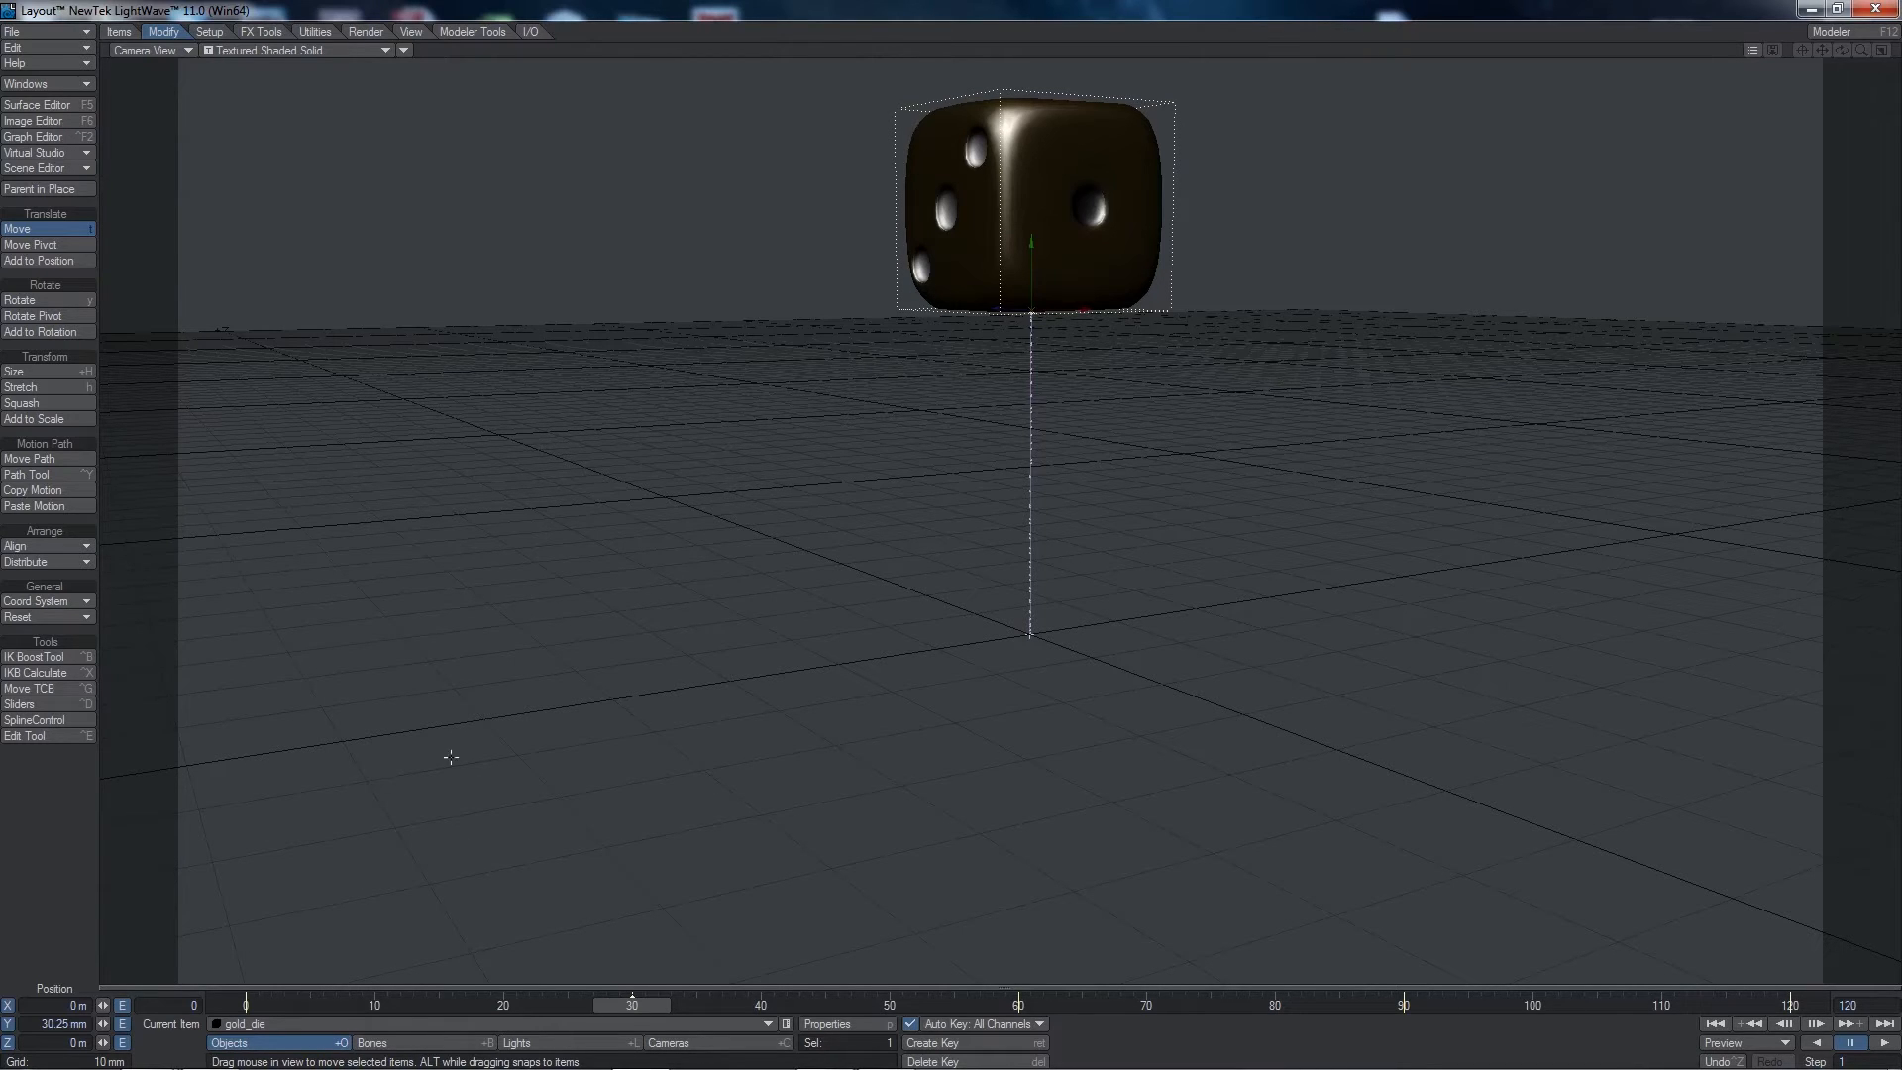
- Play the die's bounce from frame 0, pause it, and scrub around frame 60 to examine the motion at ground contact
left_click(1716, 1025)
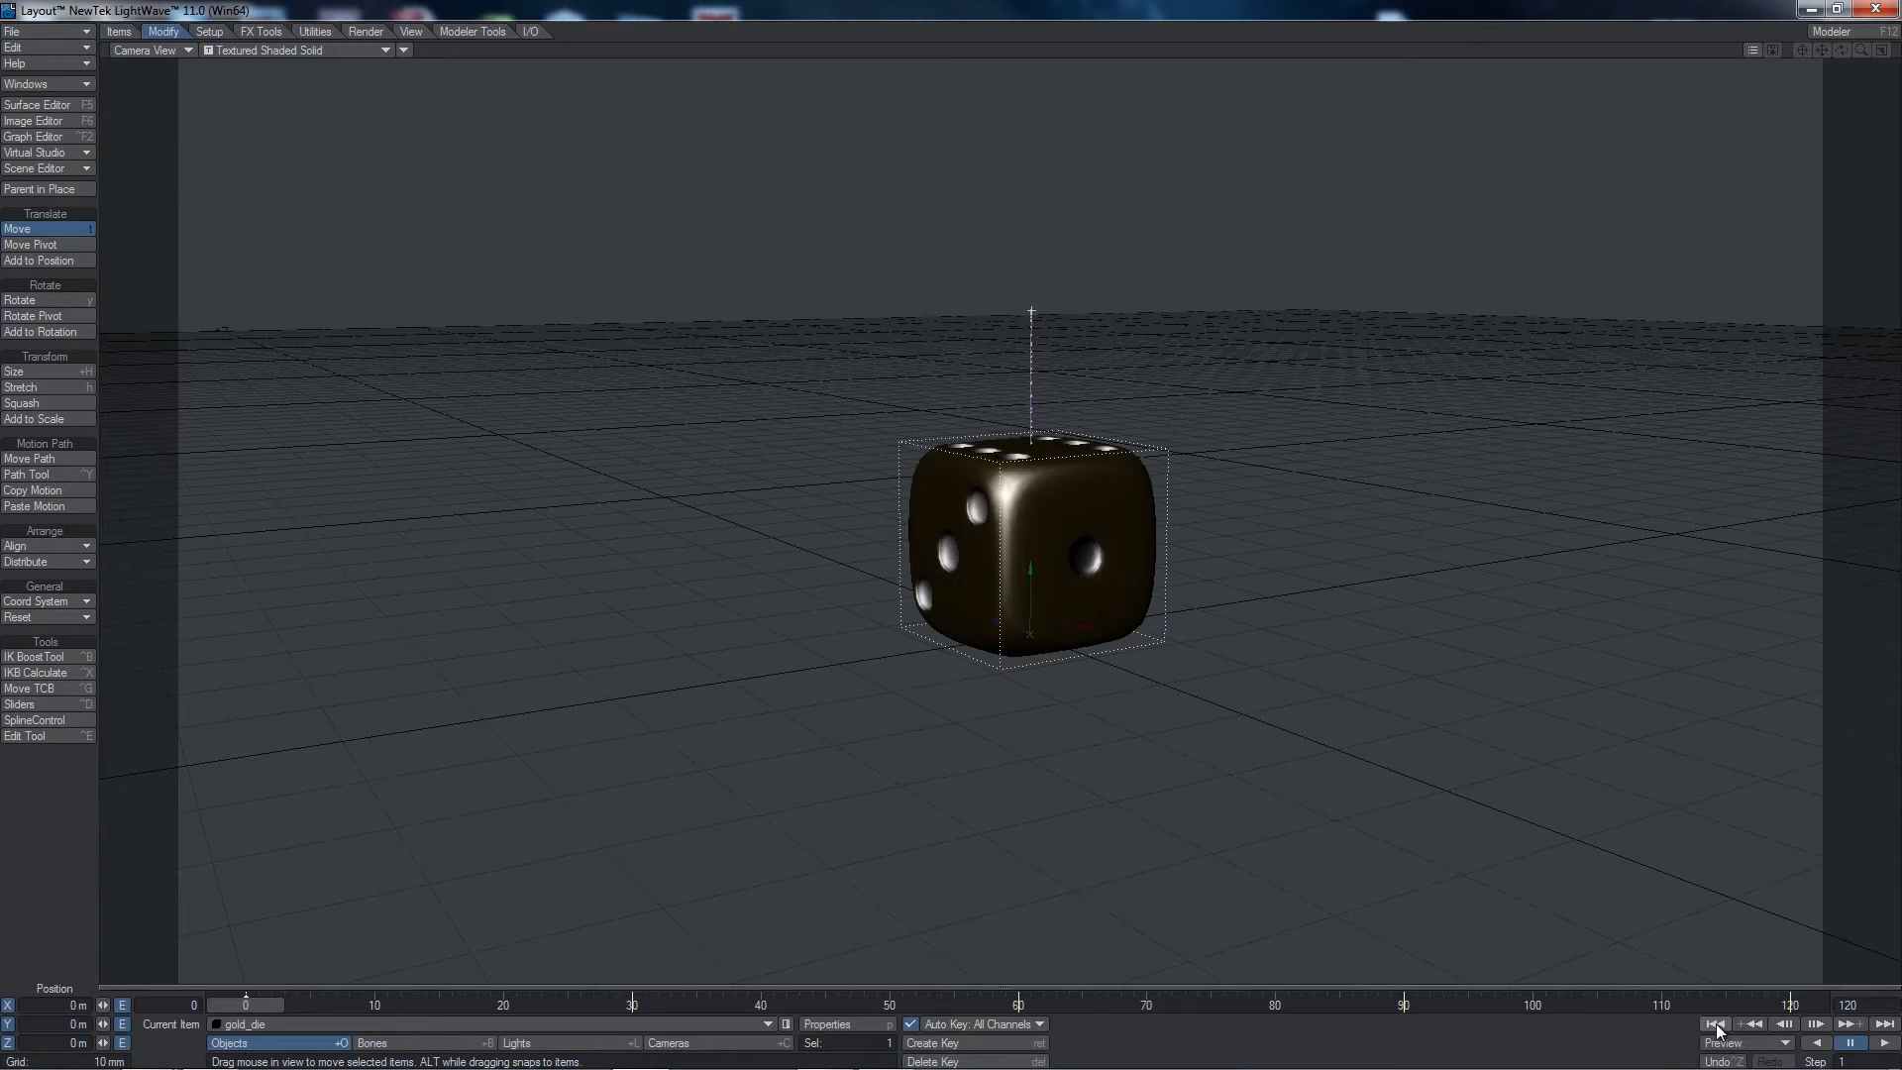
left_click(1882, 1044)
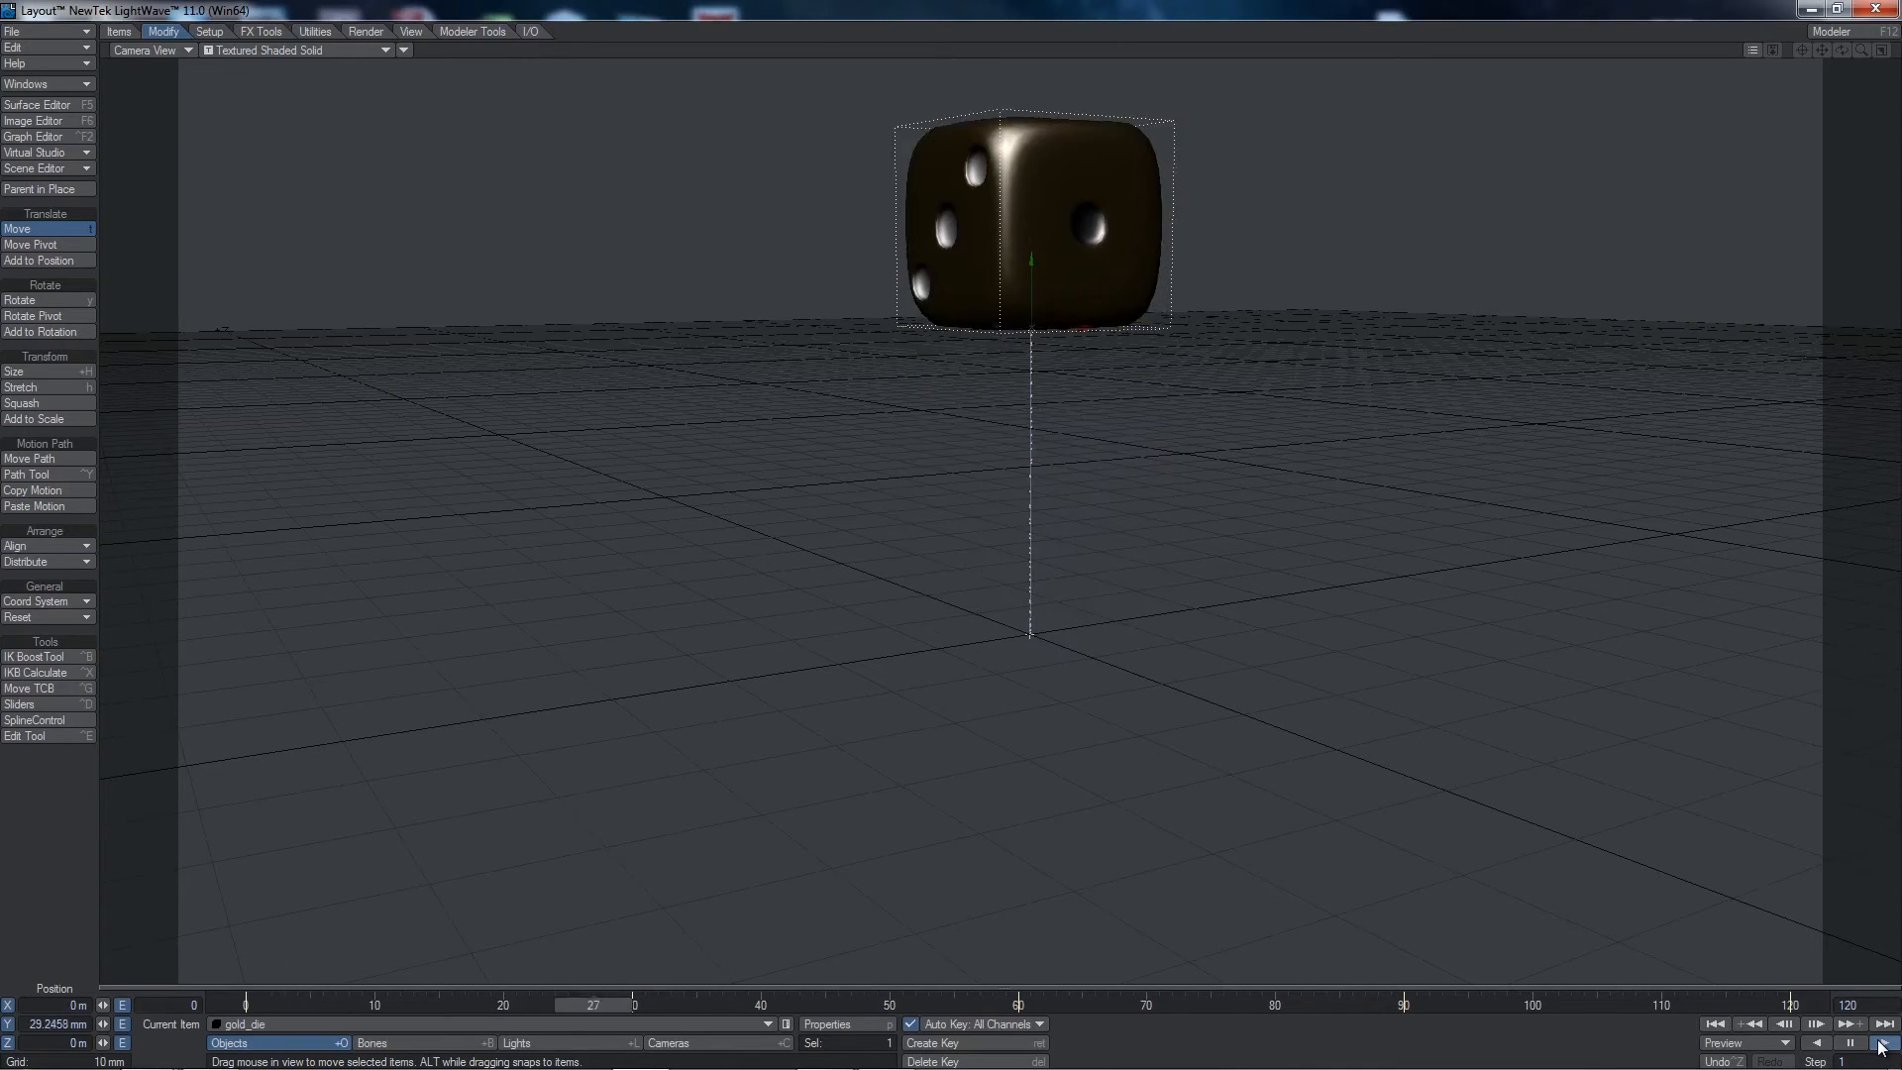
left_click(1850, 1044)
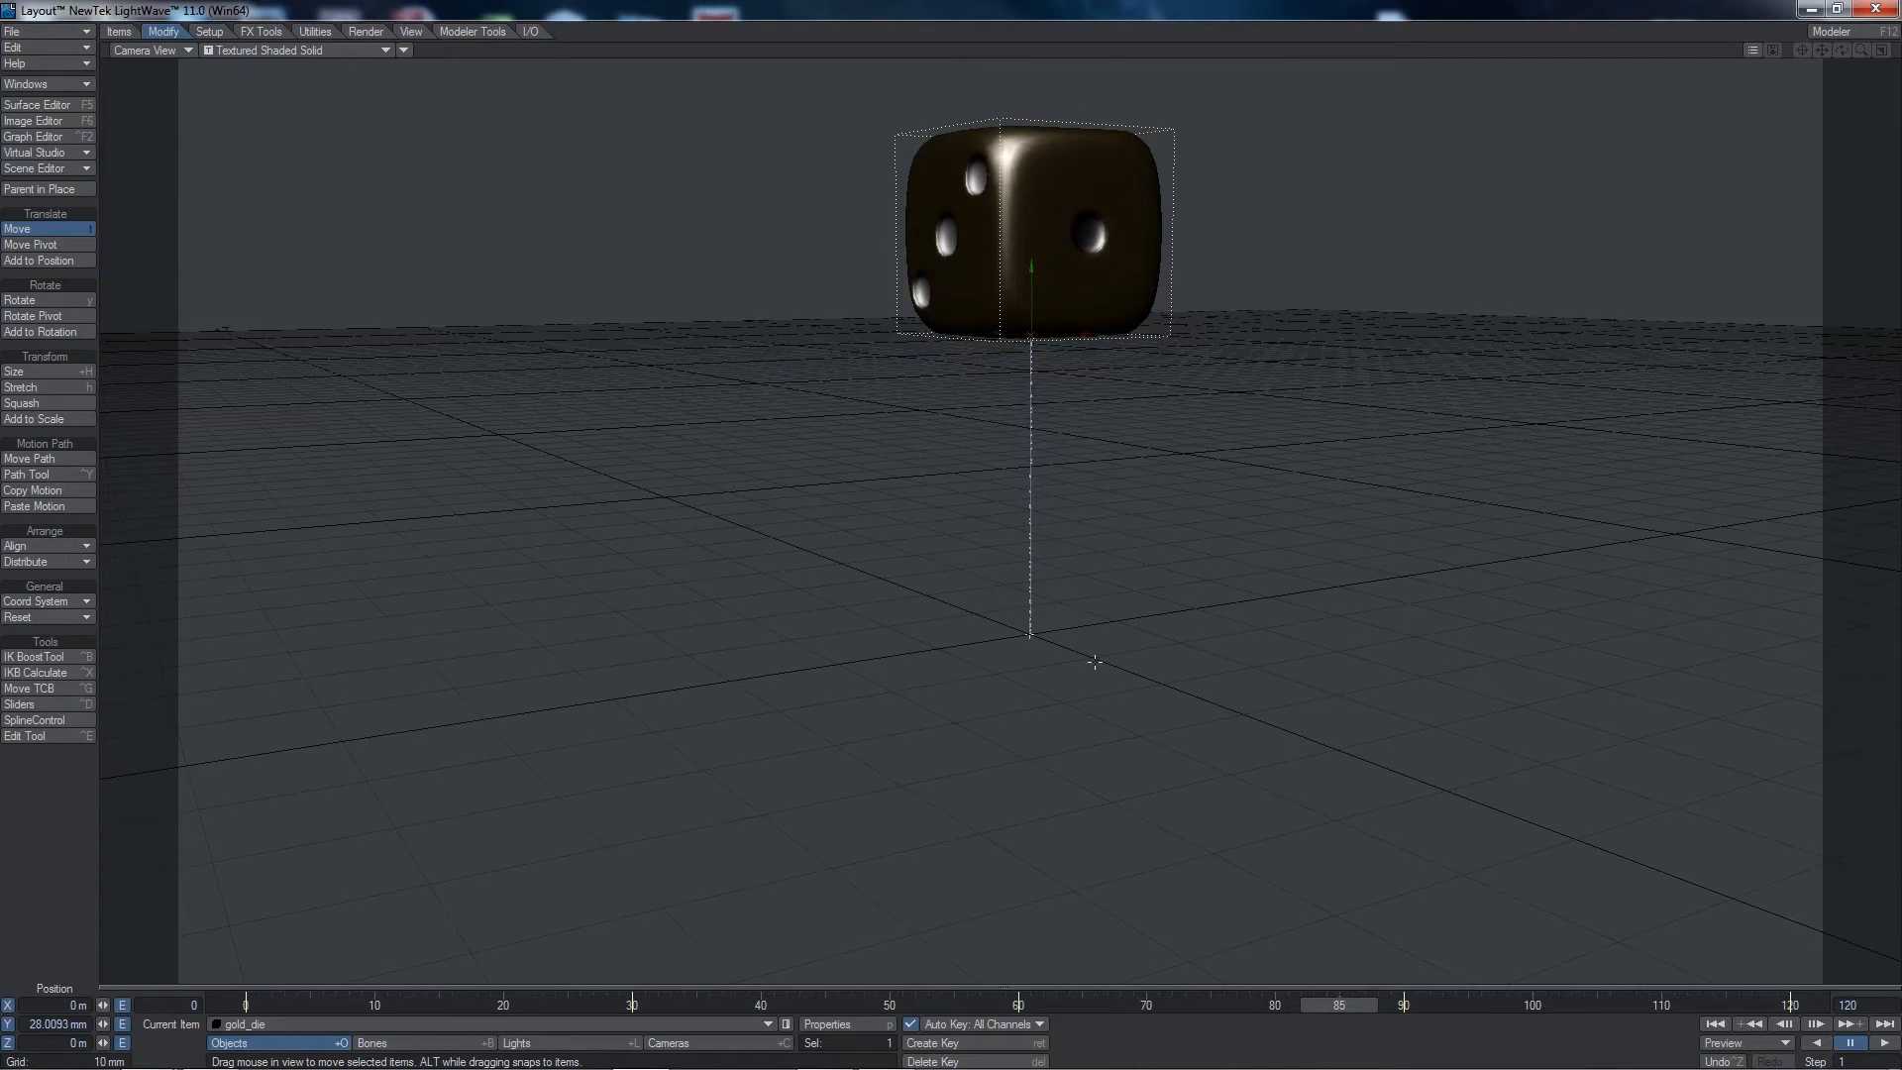
left_click_drag(1339, 1009, 1018, 1008)
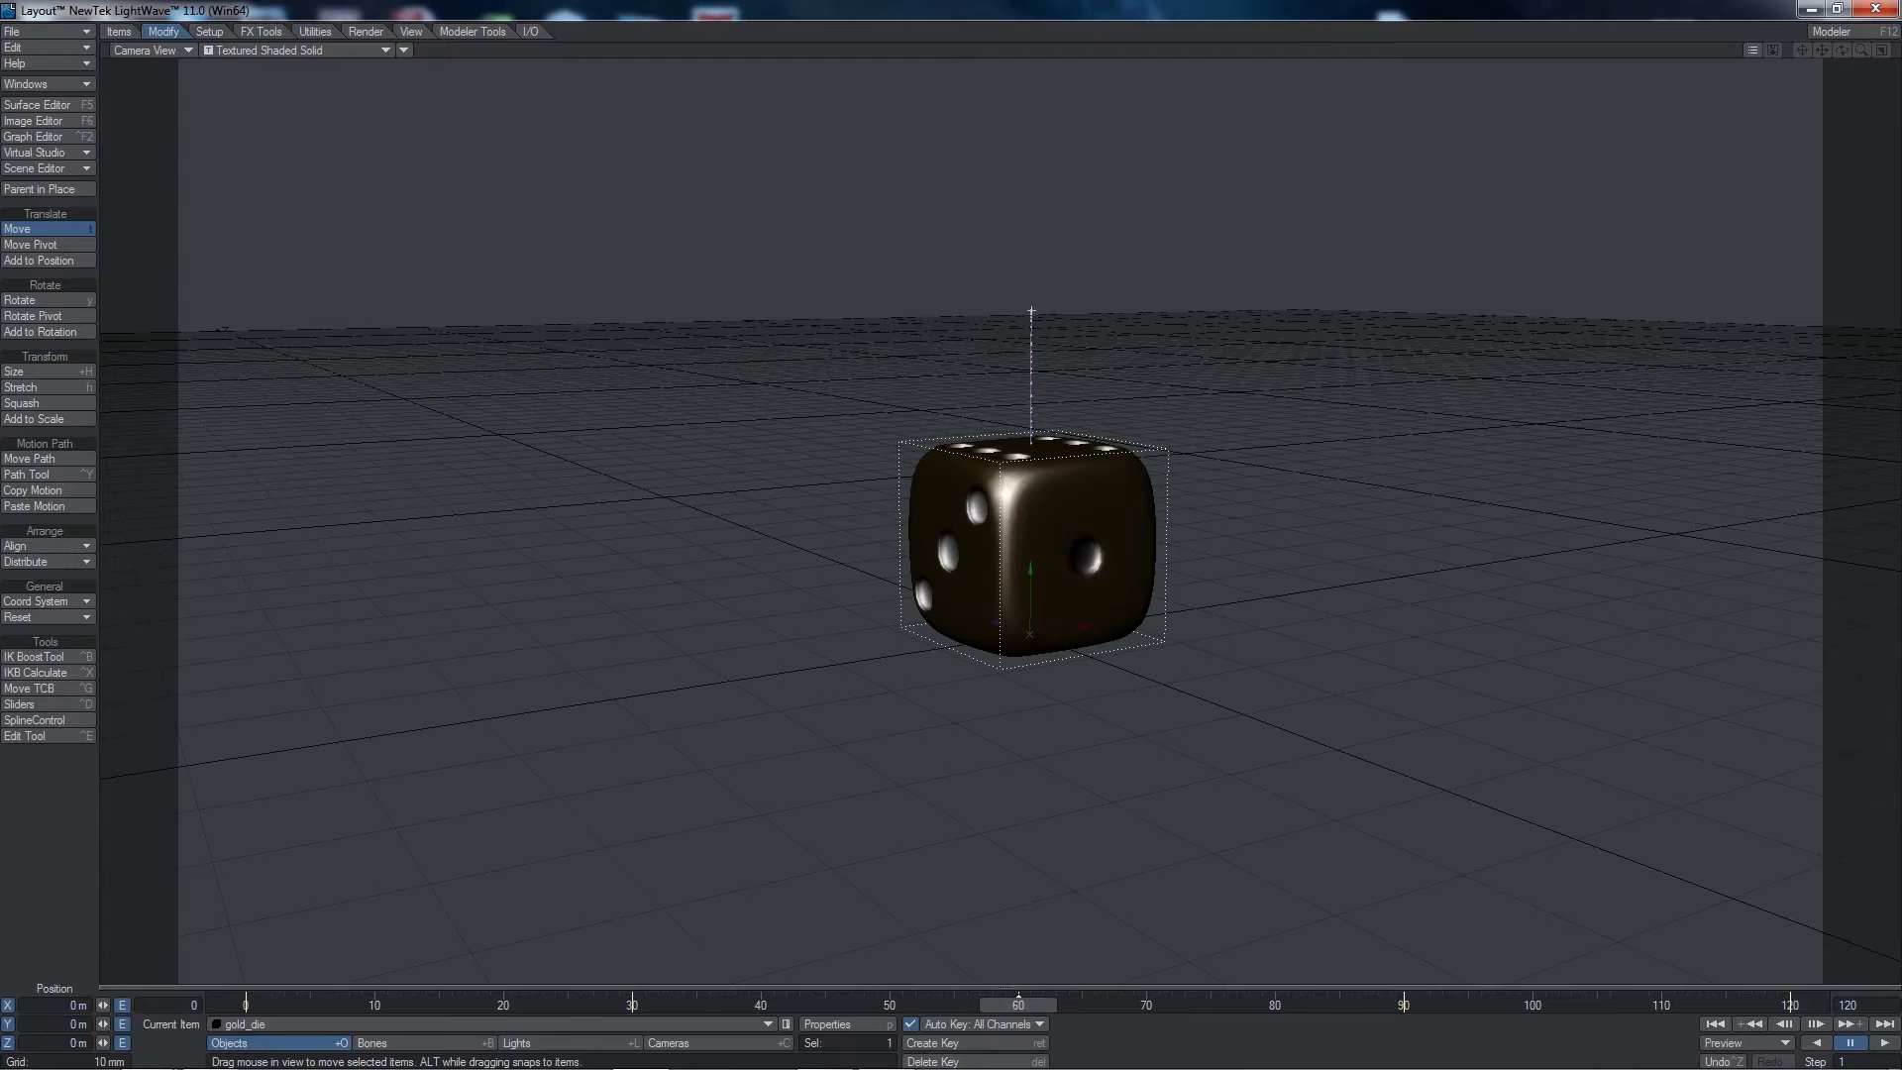
left_click_drag(1018, 1009, 1223, 1008)
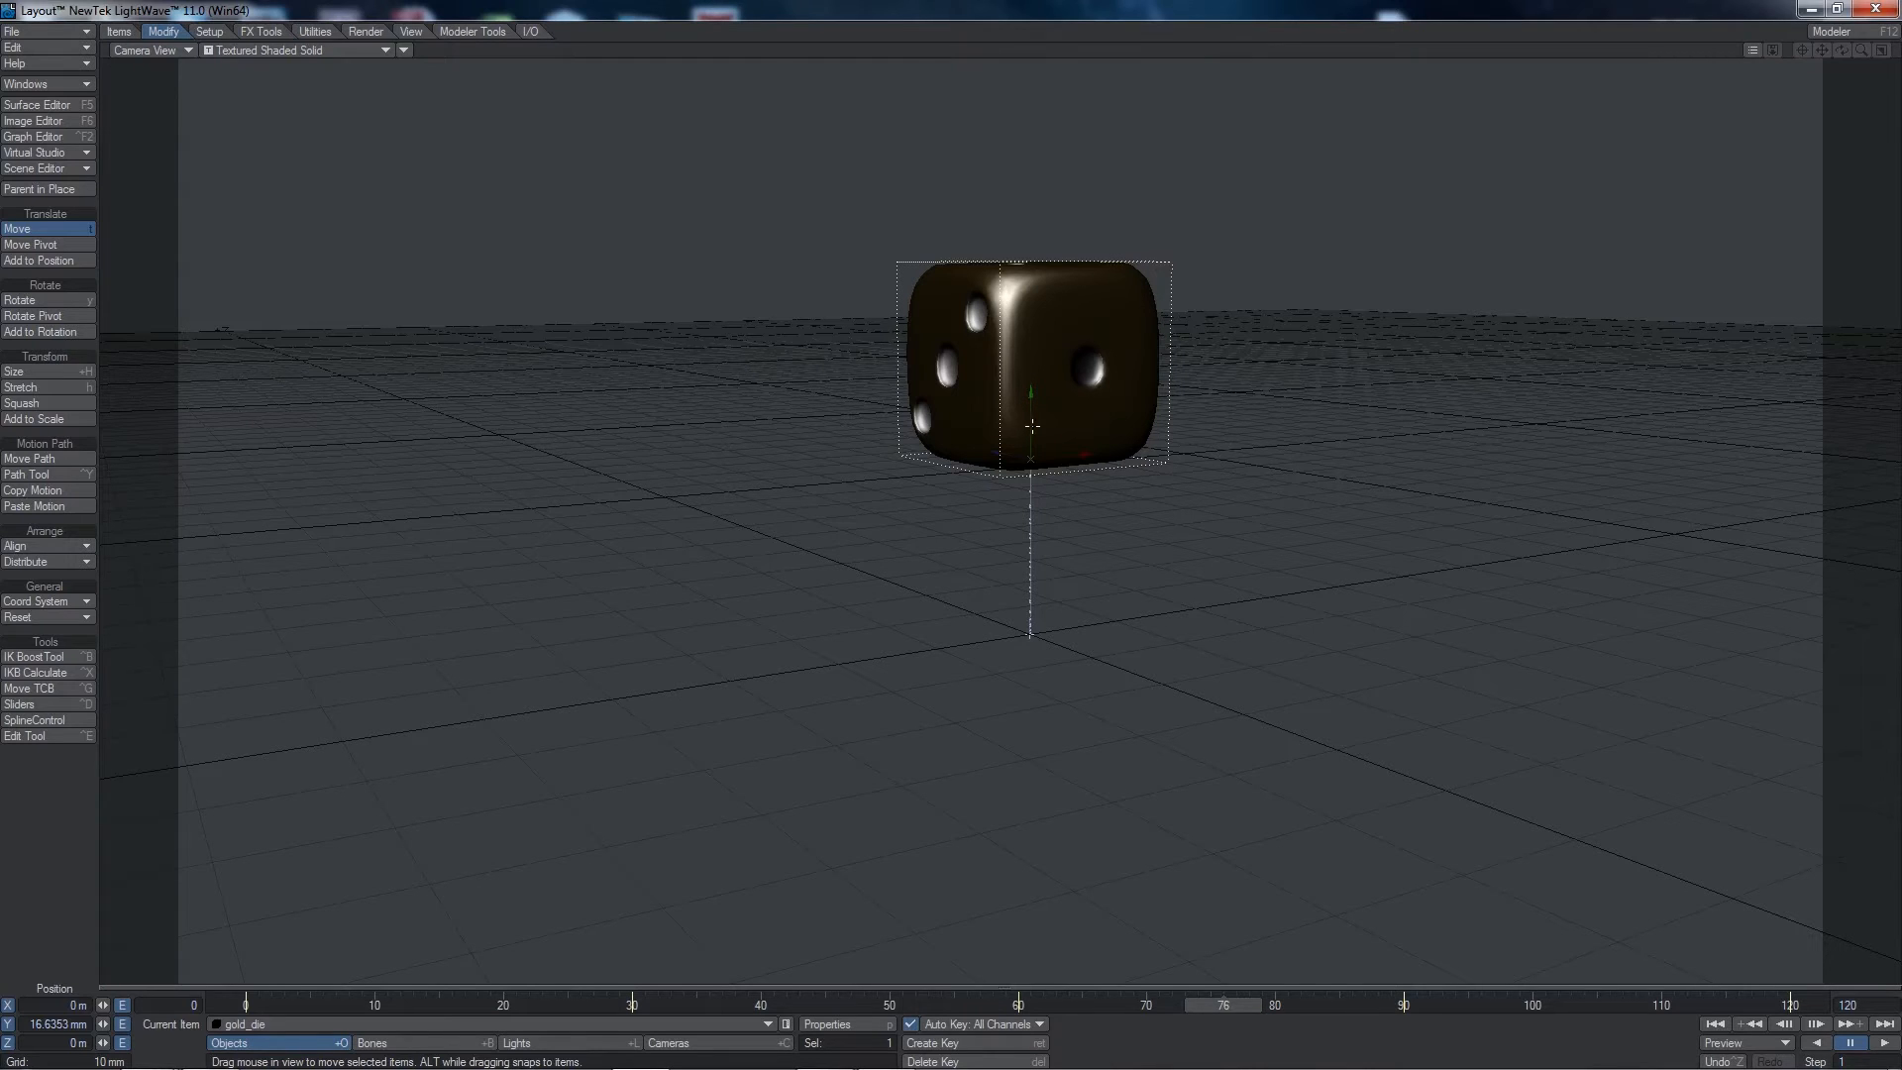
- Open the Graph Editor, fit the die's Position.Y curve to the graph, and select its key at frame 60
left_click(62, 134)
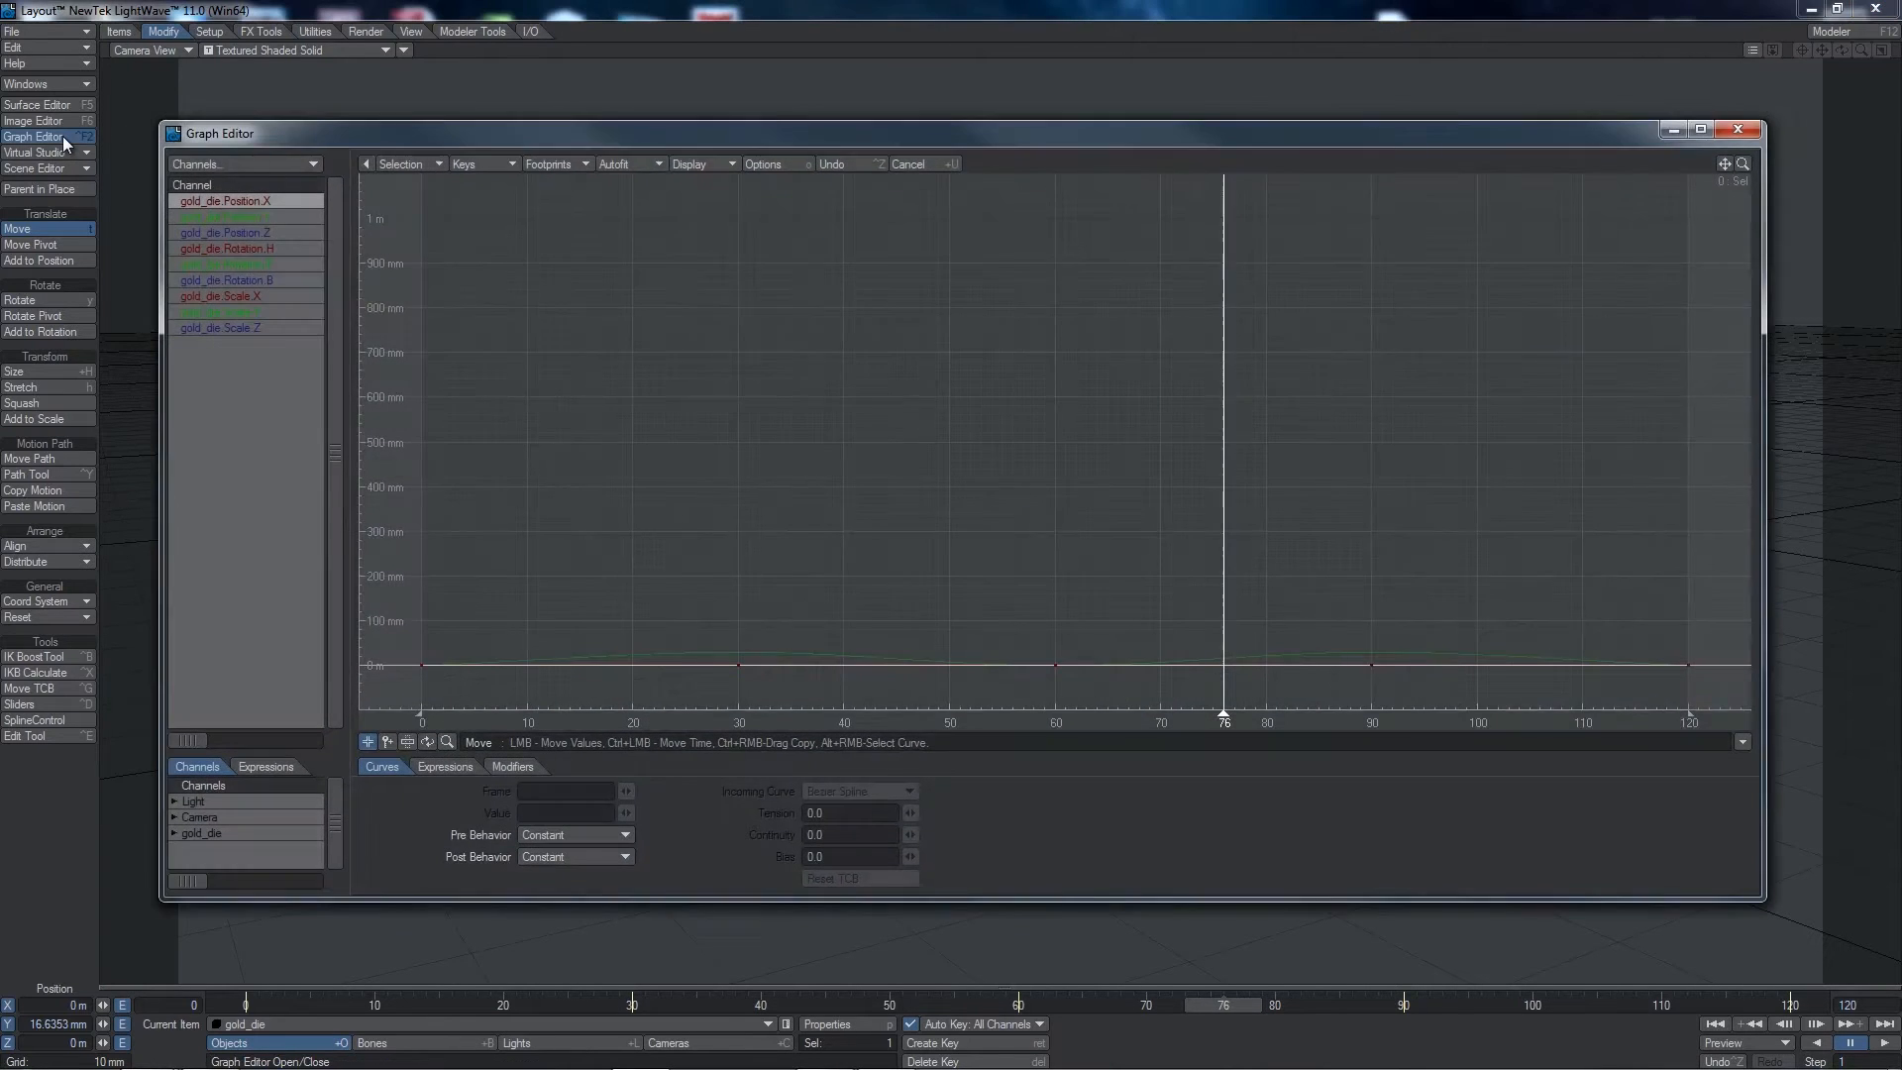
left_click(247, 216)
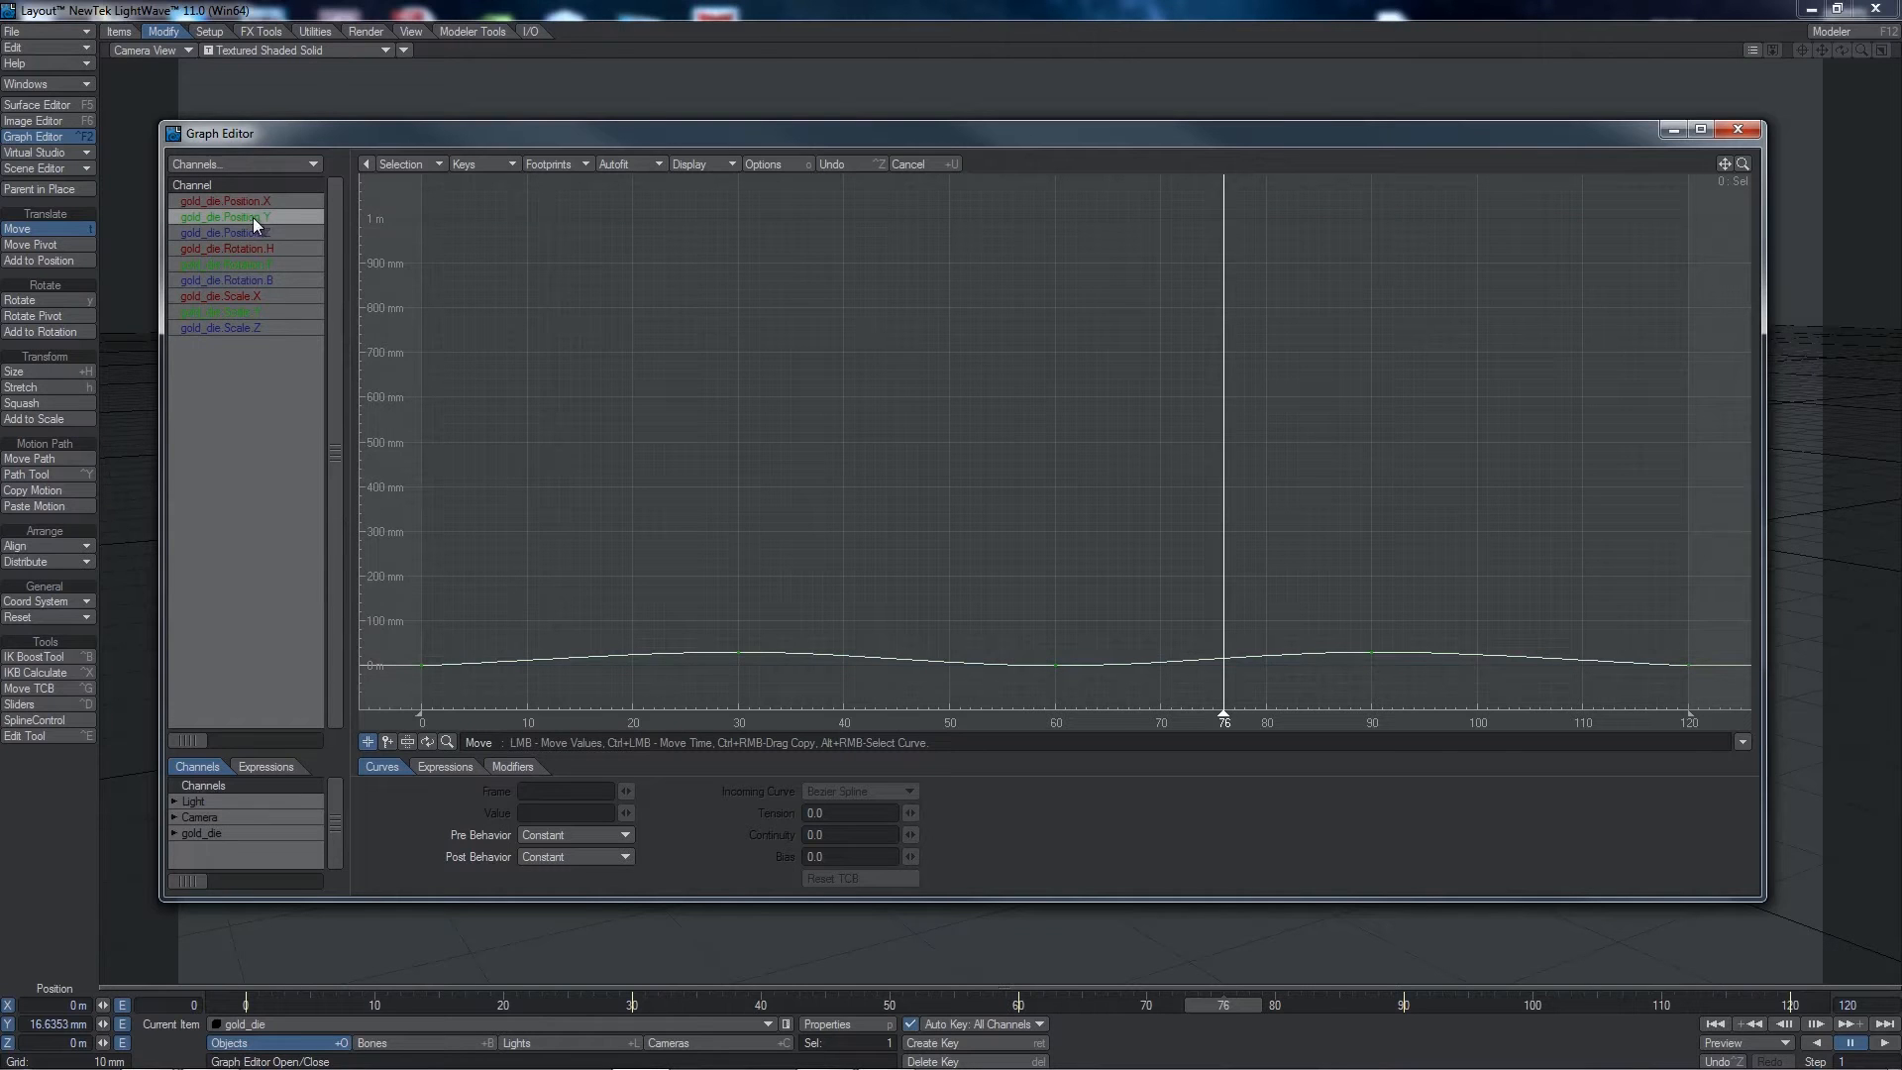
left_click(657, 162)
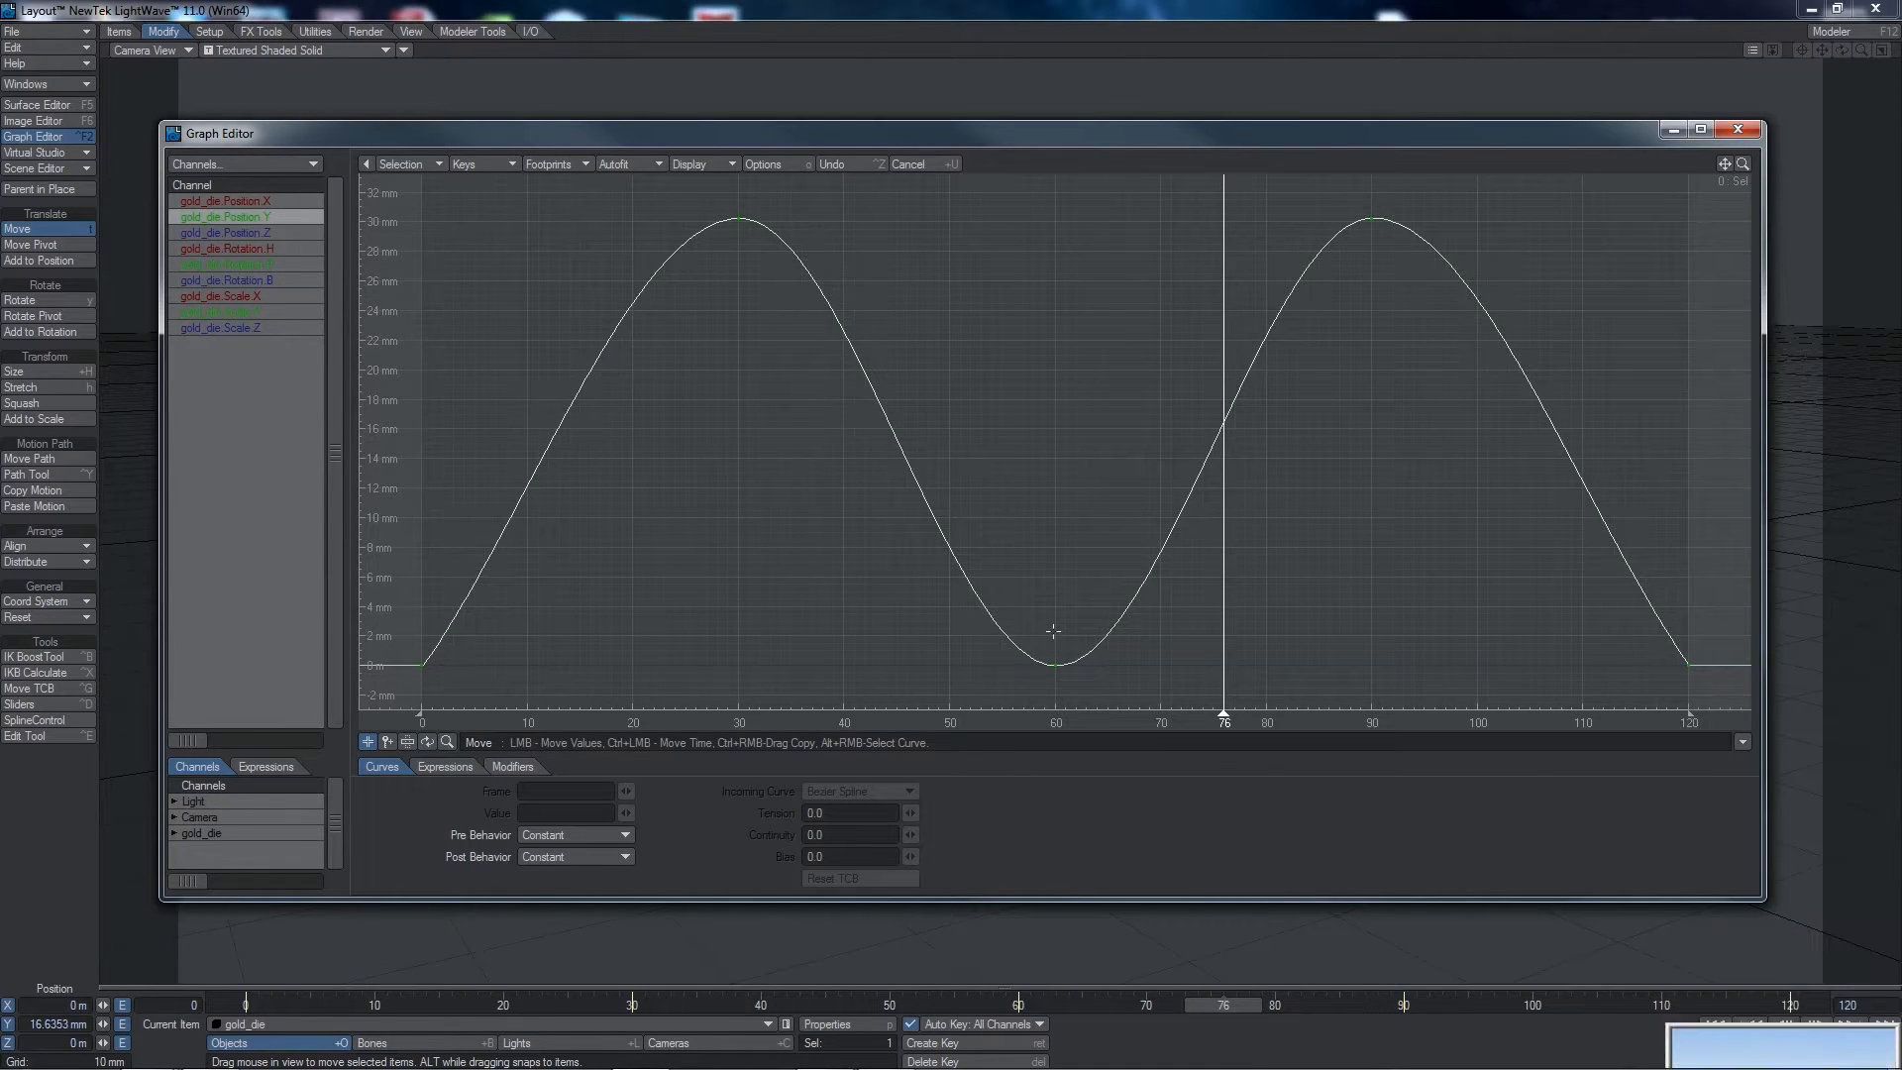
left_click(1056, 664)
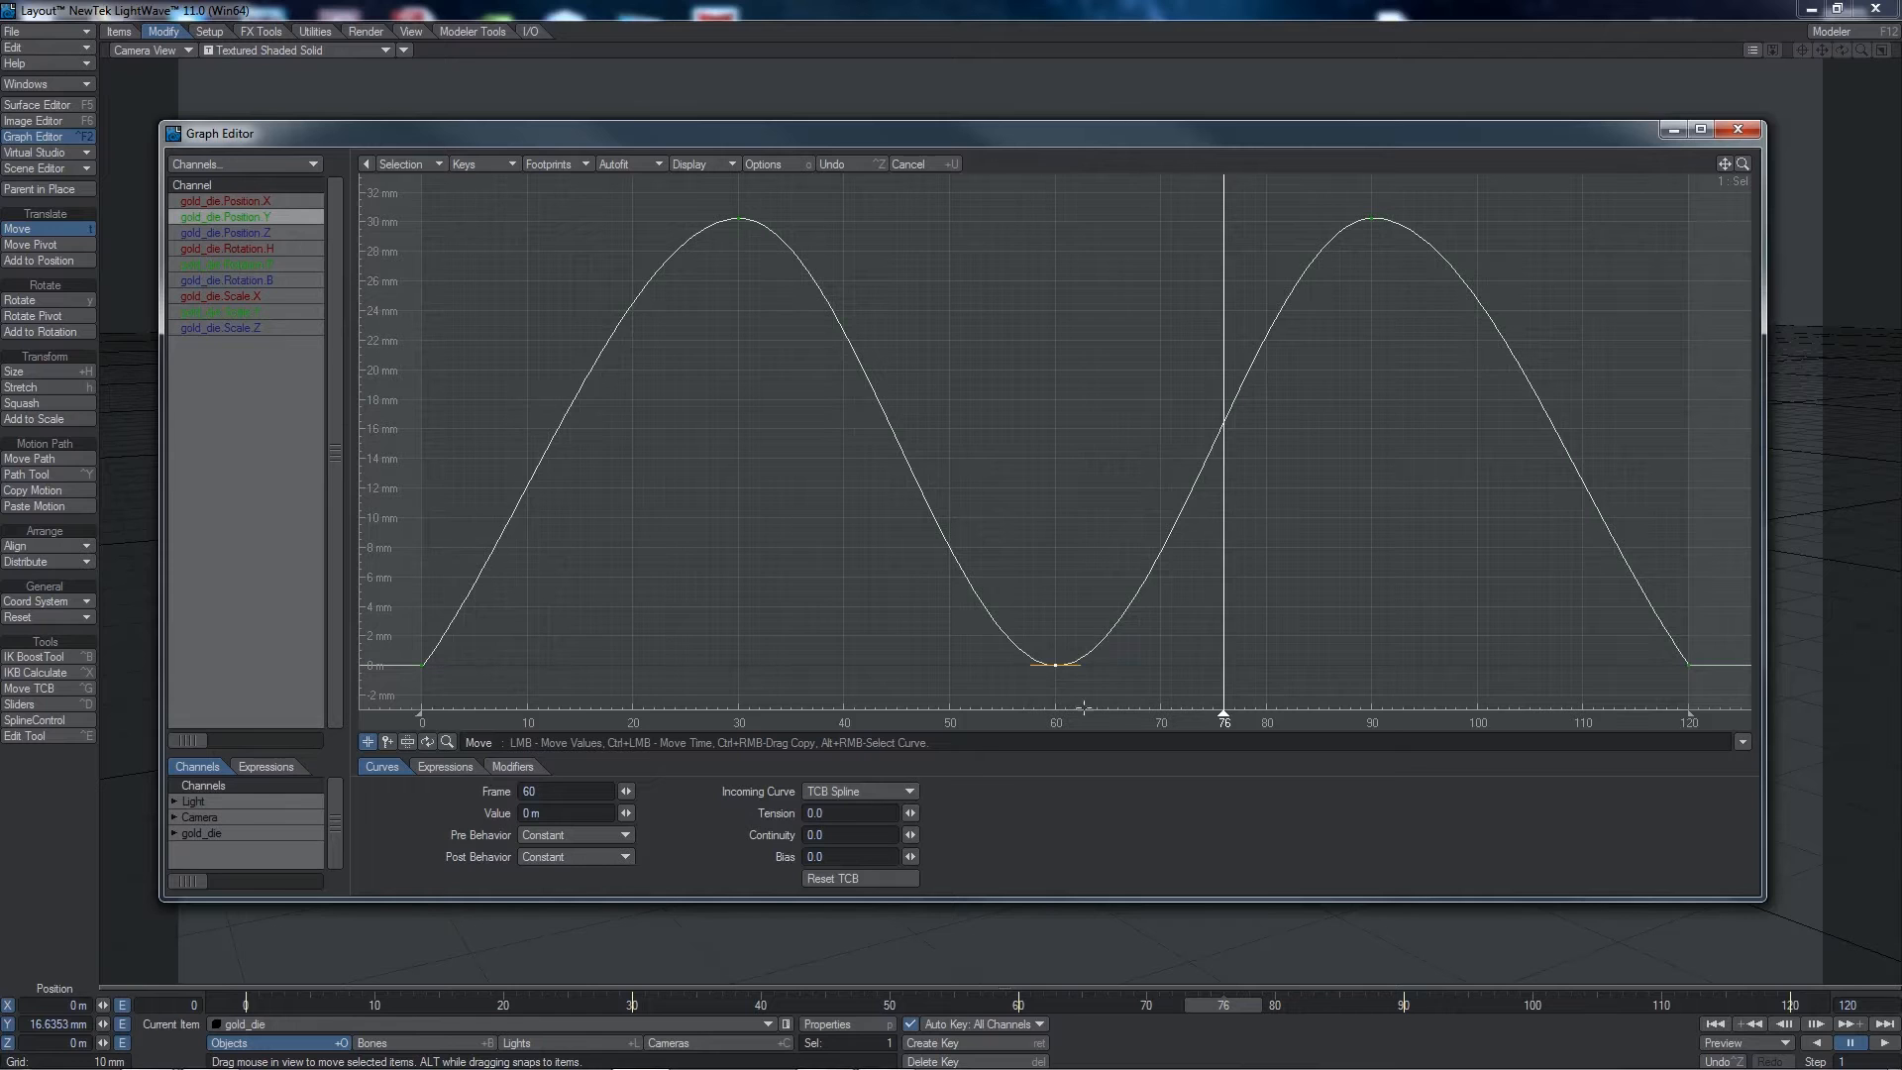
- Try moving the frame 60 key and giving it a Linear incoming curve, and restore its value and TCB Spline type
left_click_drag(1034, 664, 1043, 619)
key("ctrl+z")
left_click(881, 793)
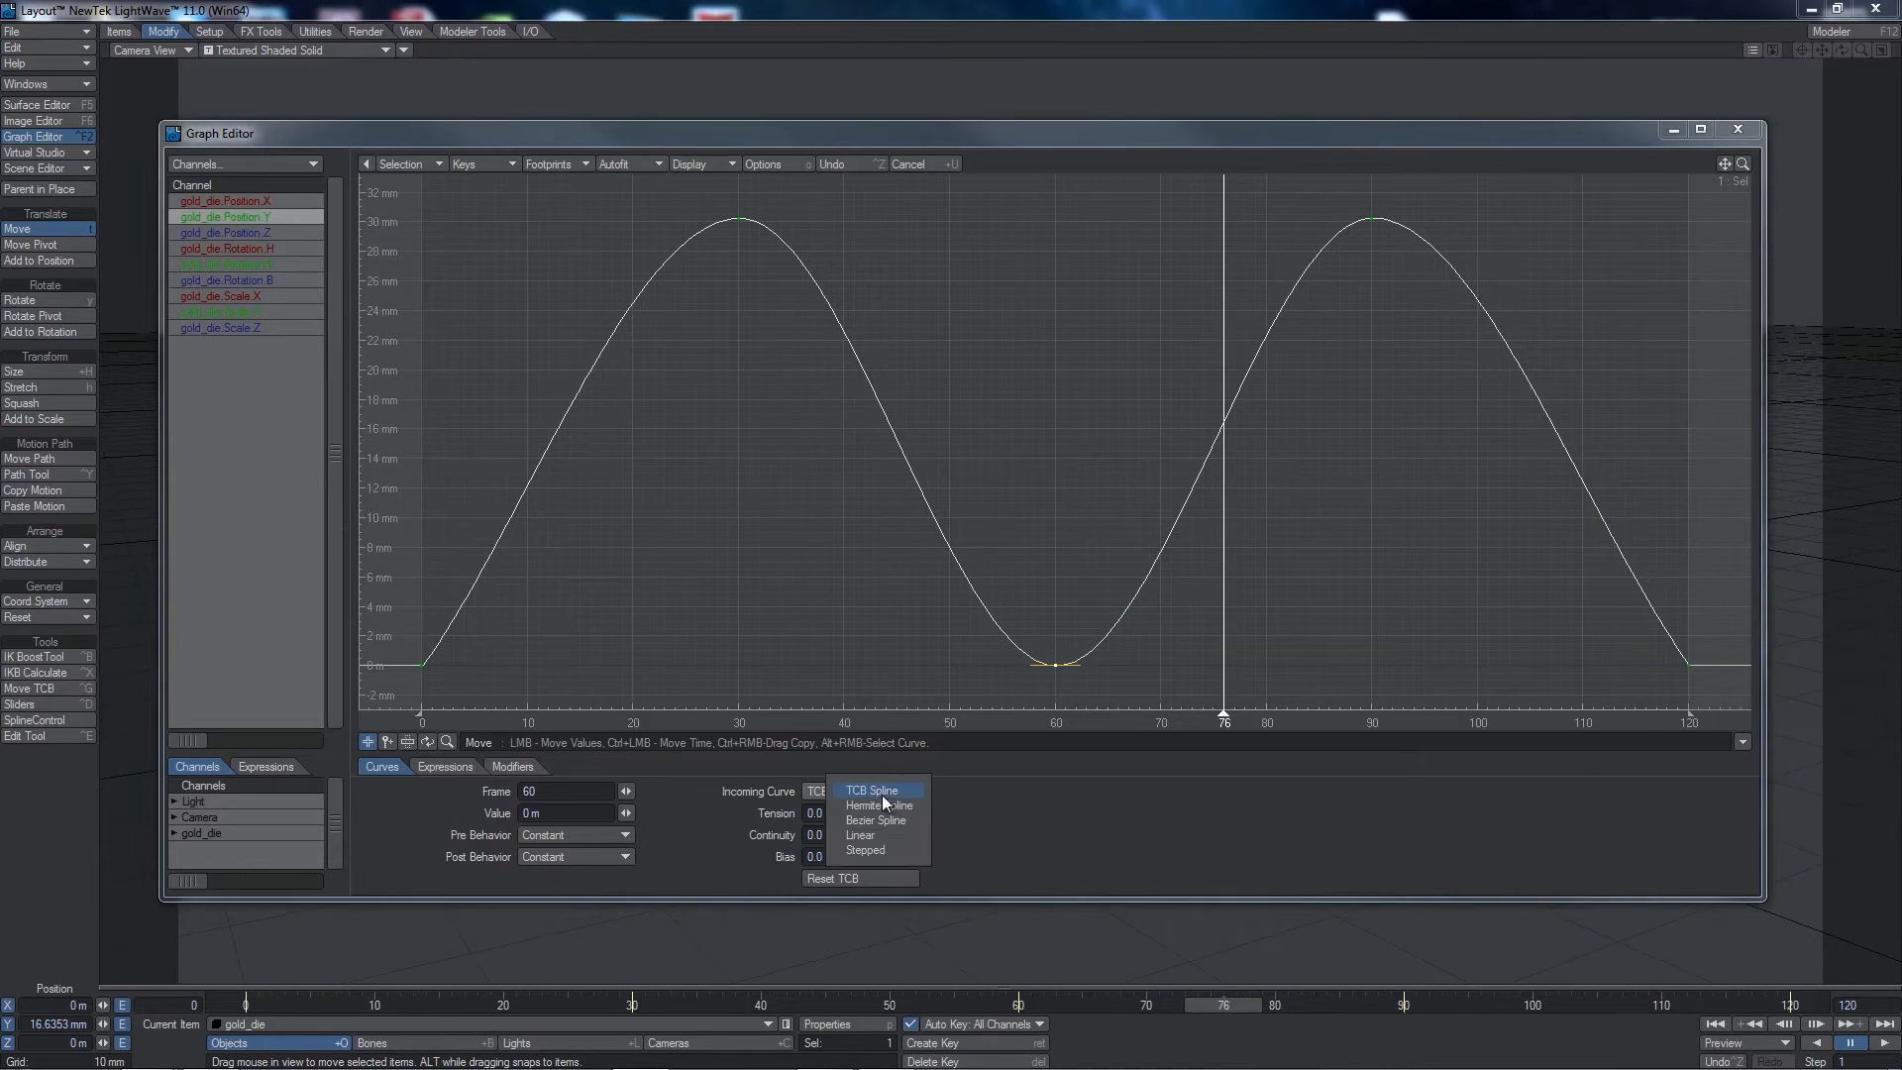
left_click(861, 835)
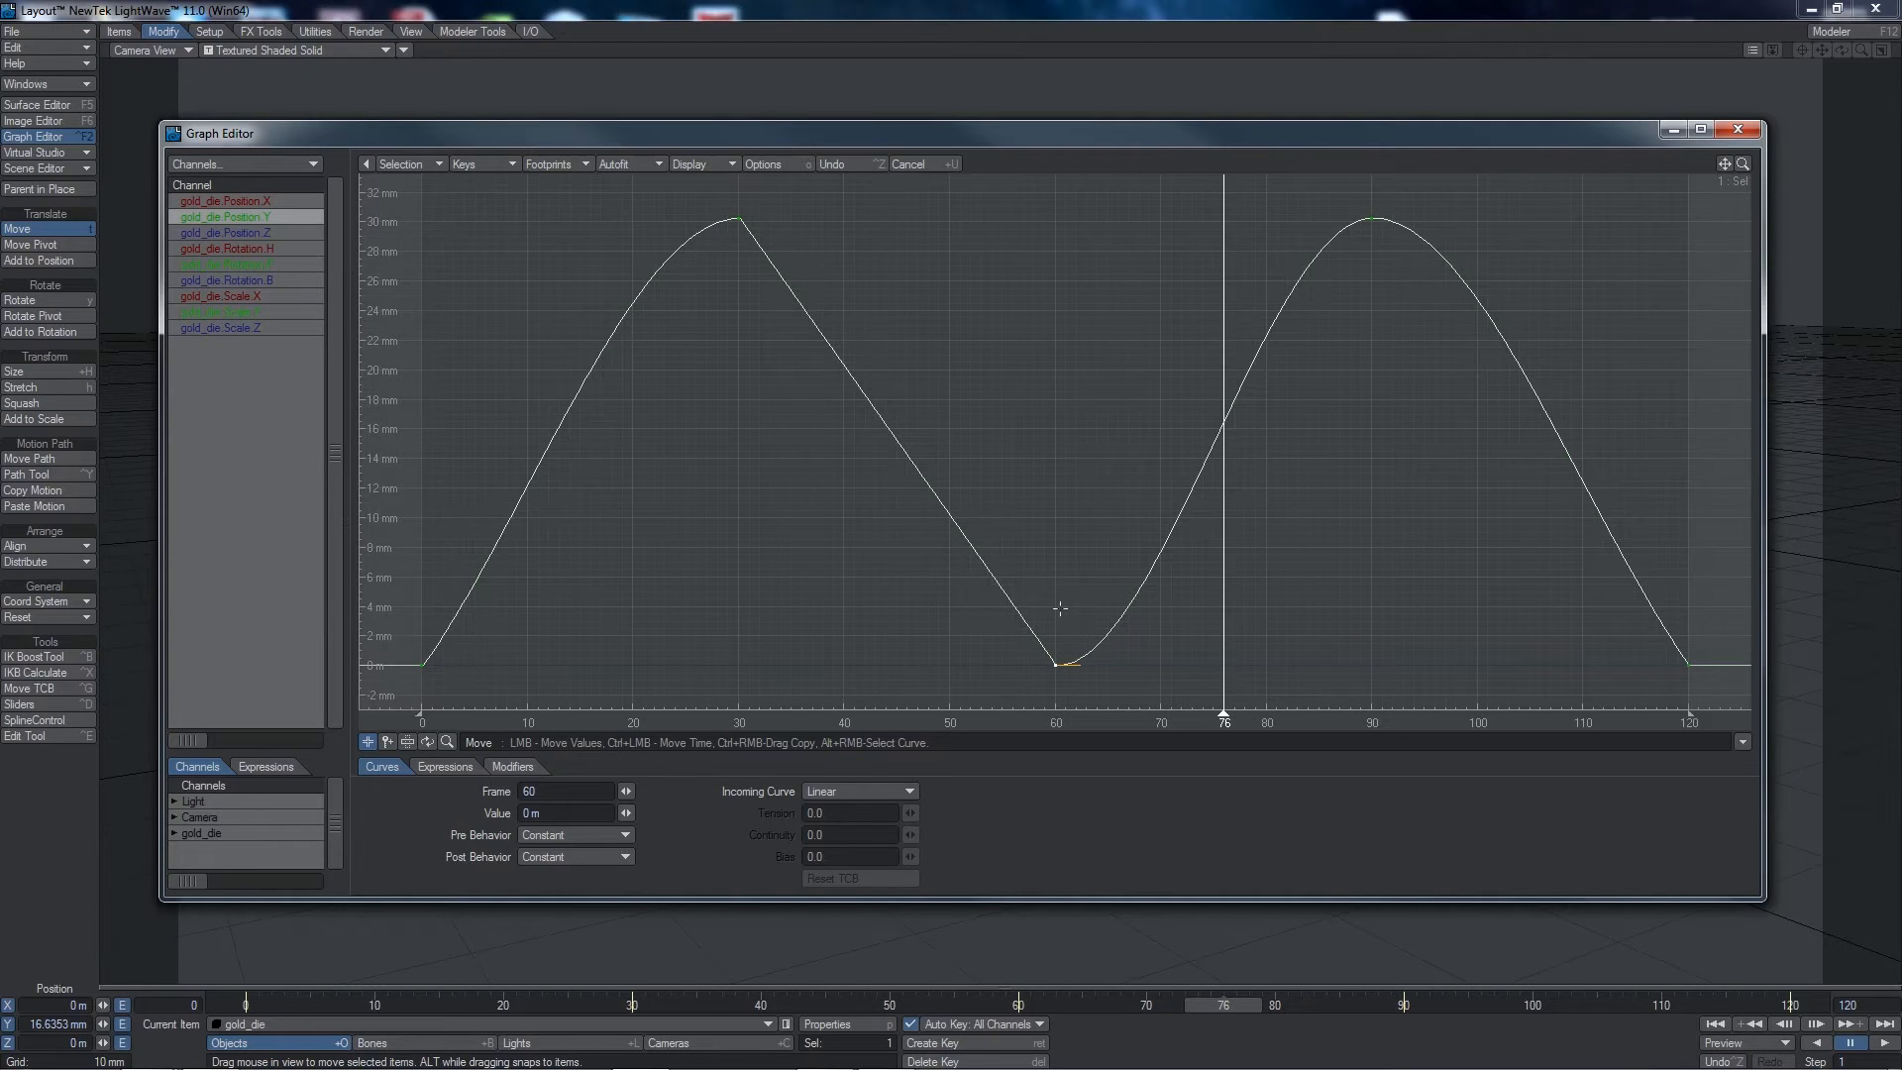
left_click(888, 791)
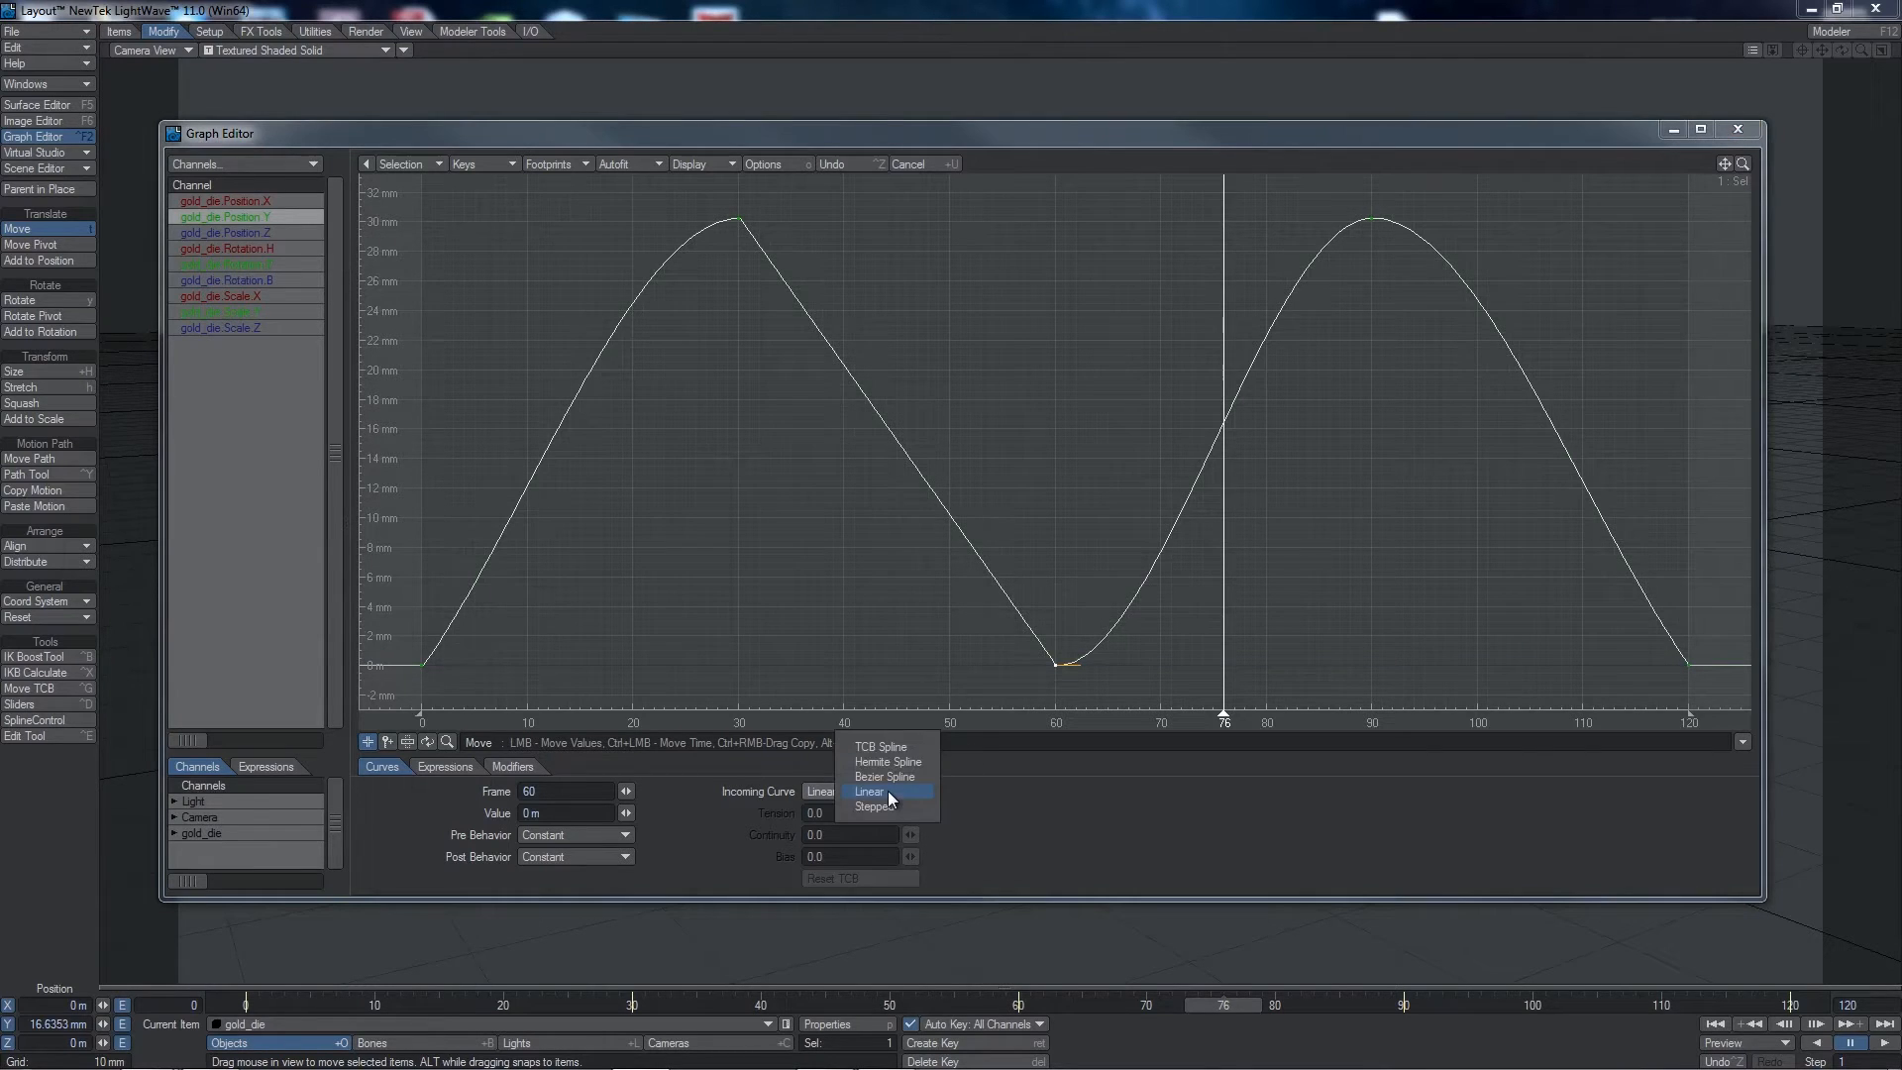
left_click(890, 747)
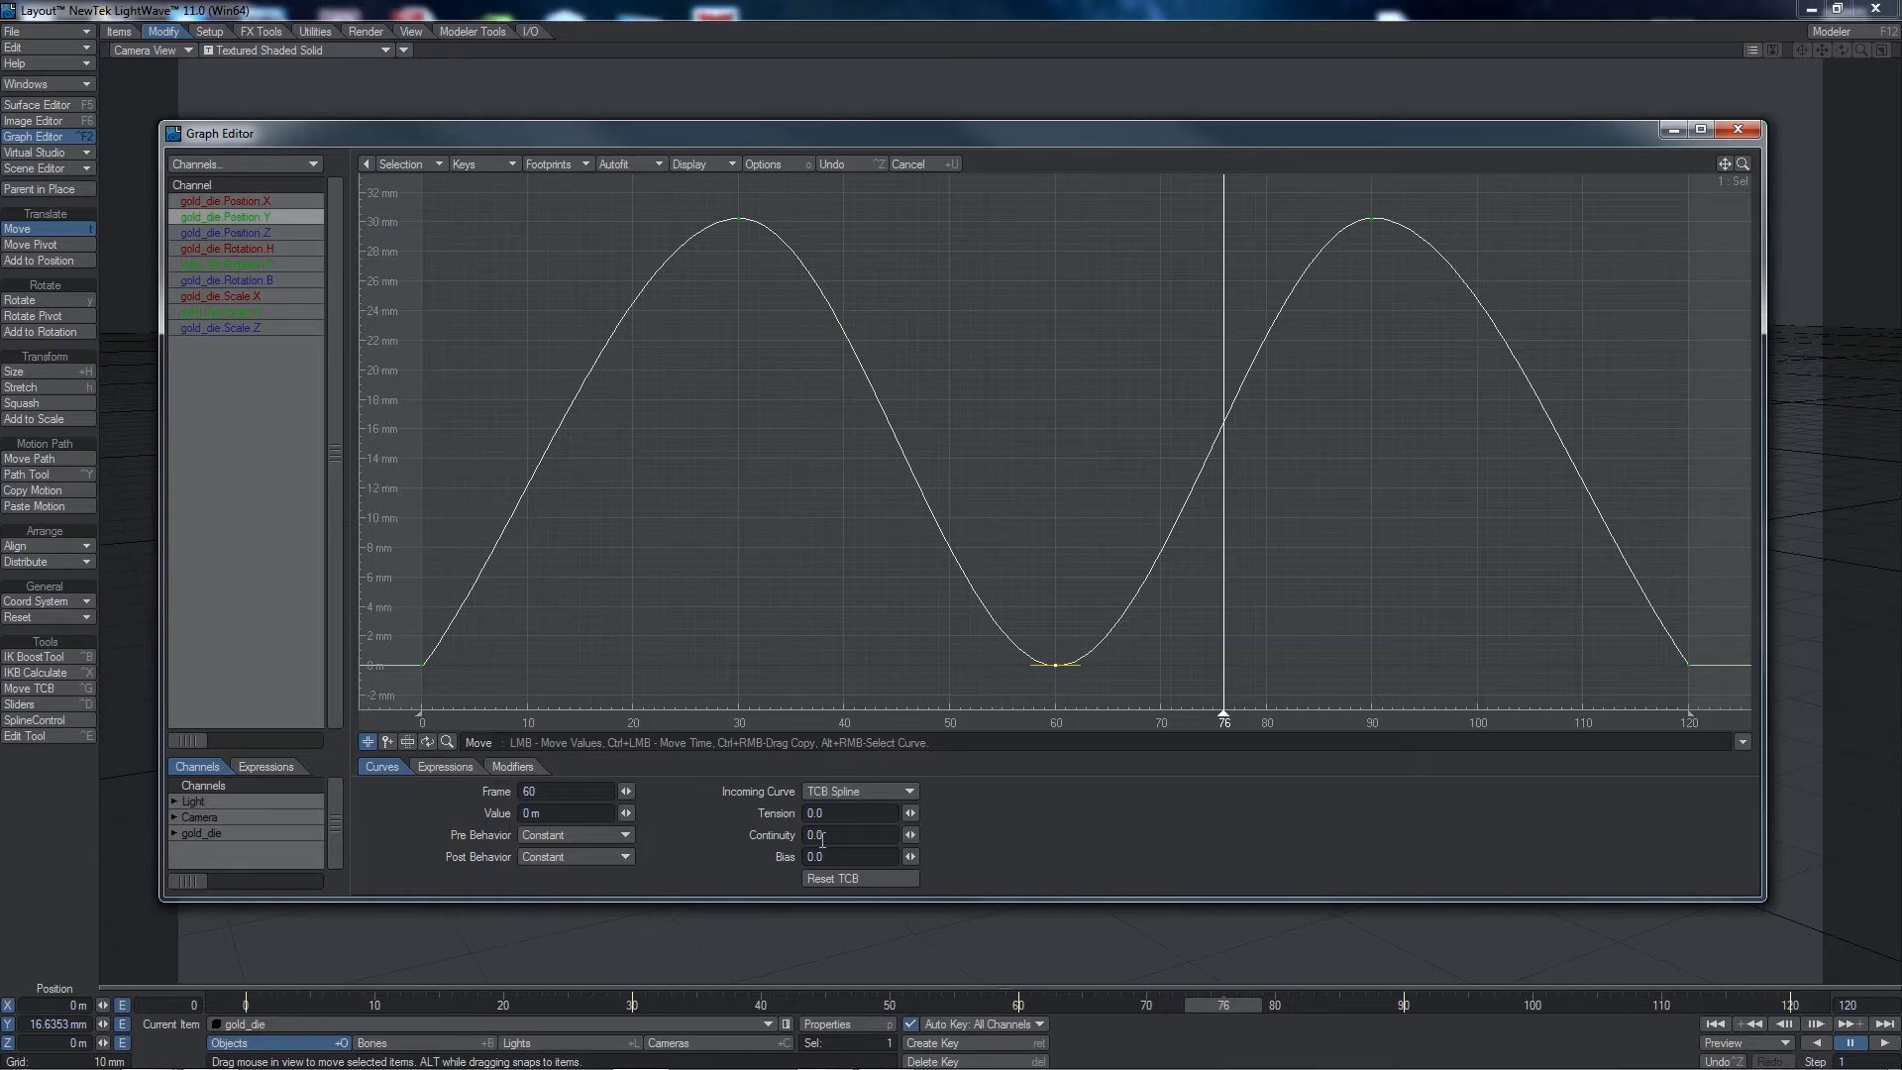
- Set the continuity of the Position.Y keys at frames 60, 0 and 120 to -1.0 for sharp ground contacts
left_click_drag(911, 835, 738, 835)
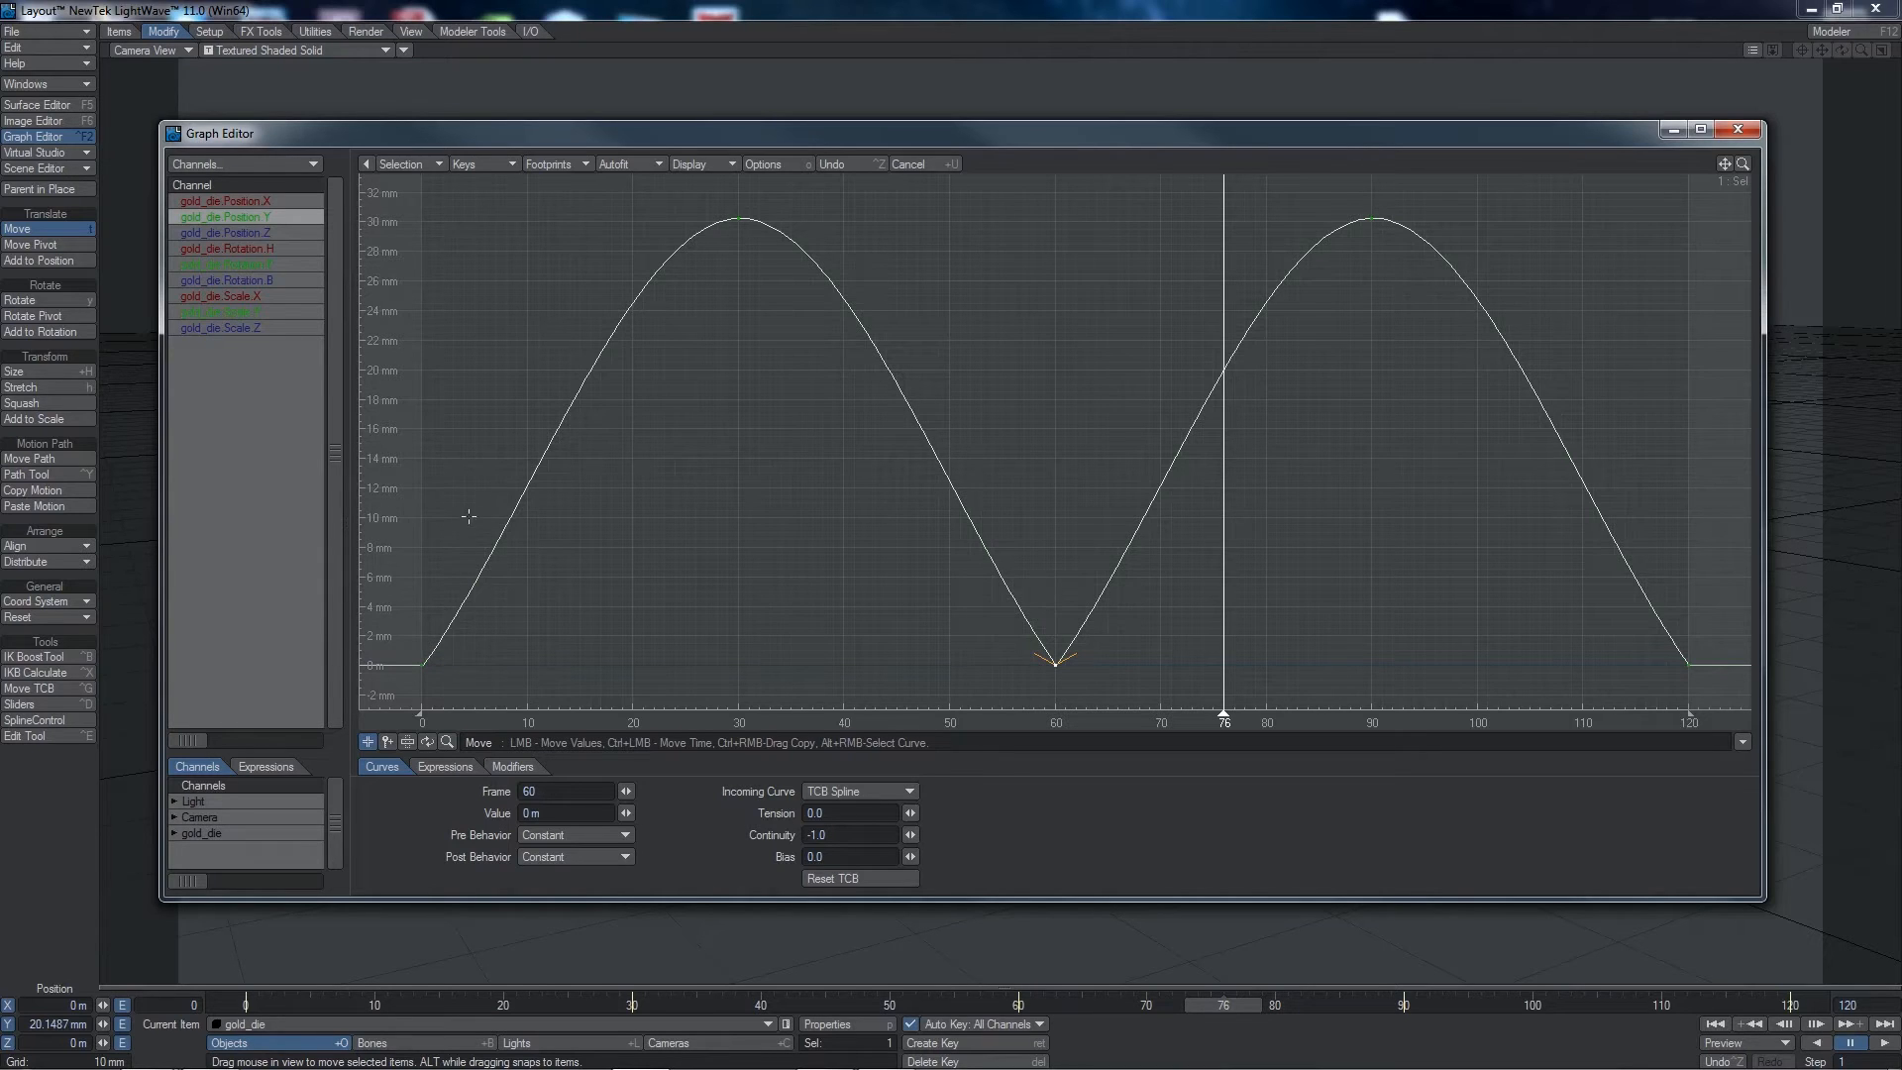
left_click(423, 664)
left_click_drag(912, 835, 833, 835)
left_click(1688, 665)
left_click_drag(909, 835, 884, 835)
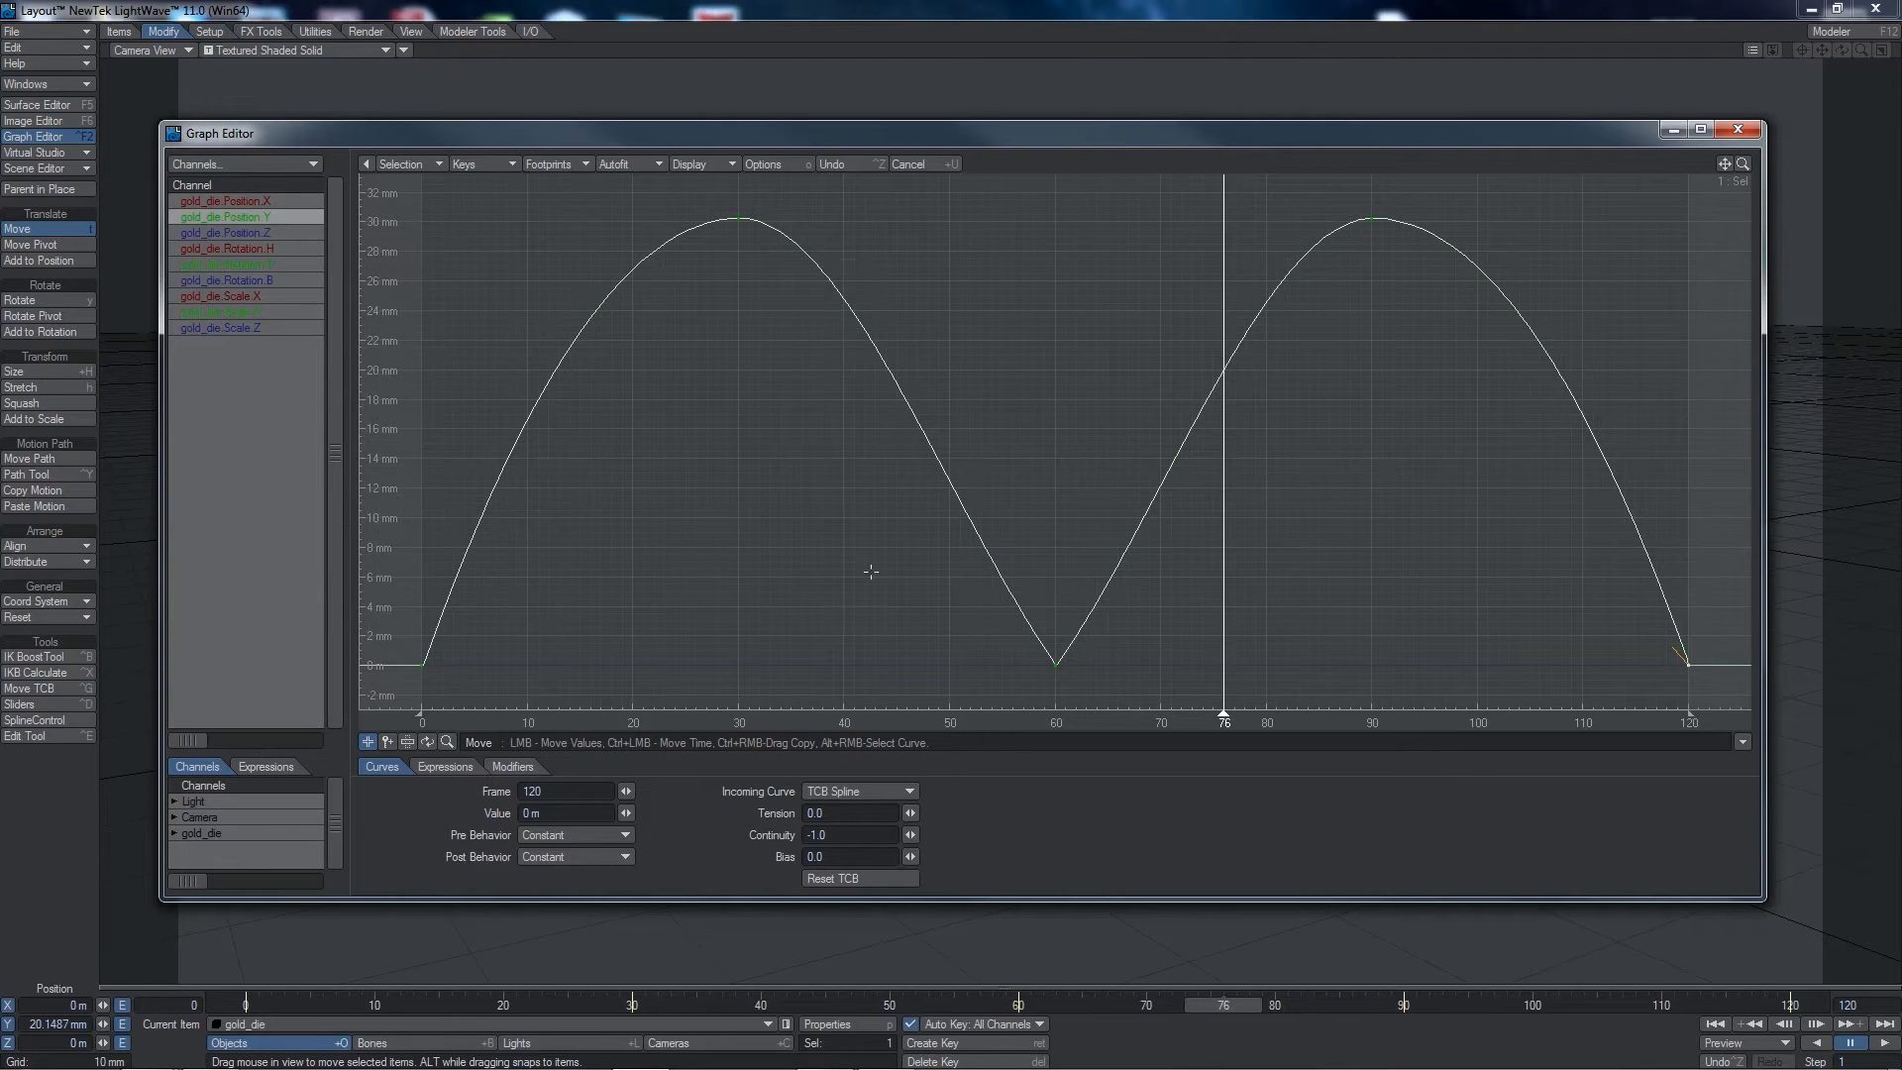
- Try a continuity of 1.0 on the frame 30 key and reset its TCB values
left_click(738, 218)
left_click_drag(910, 837, 1000, 840)
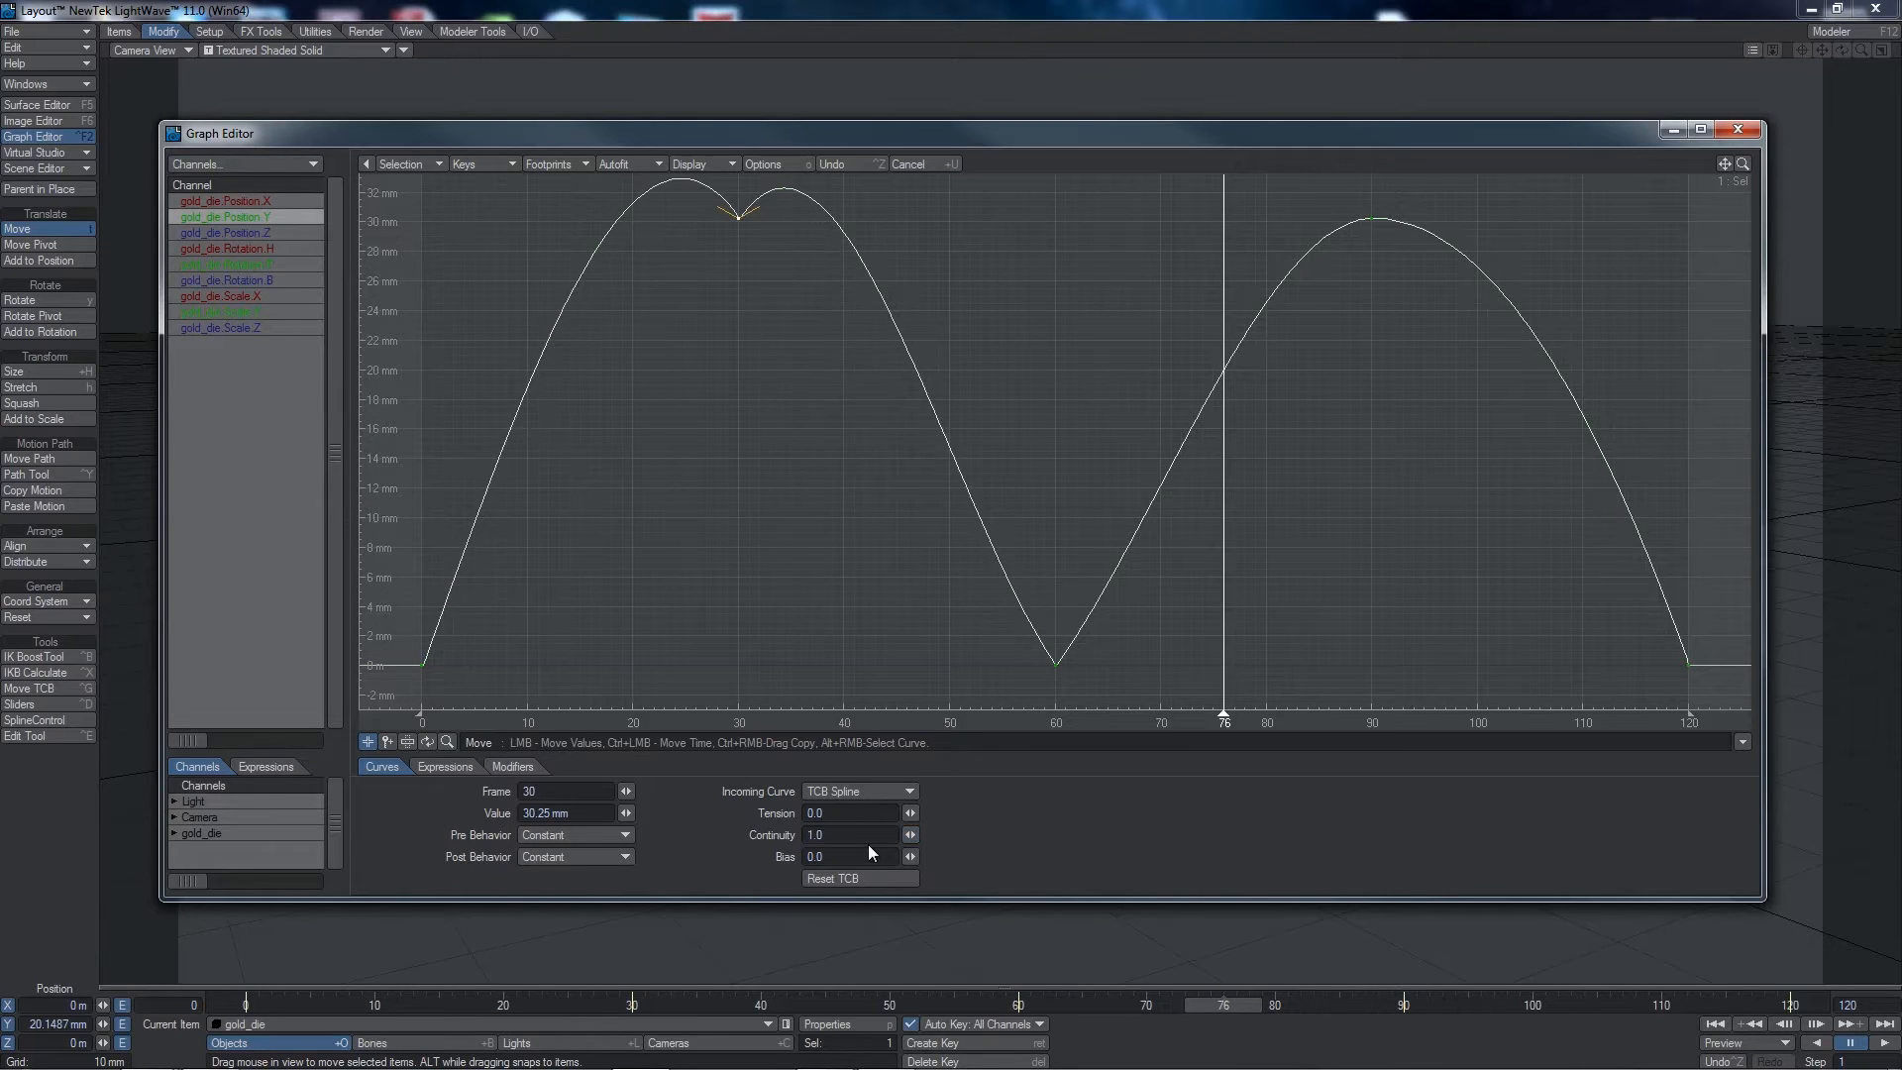
left_click(856, 878)
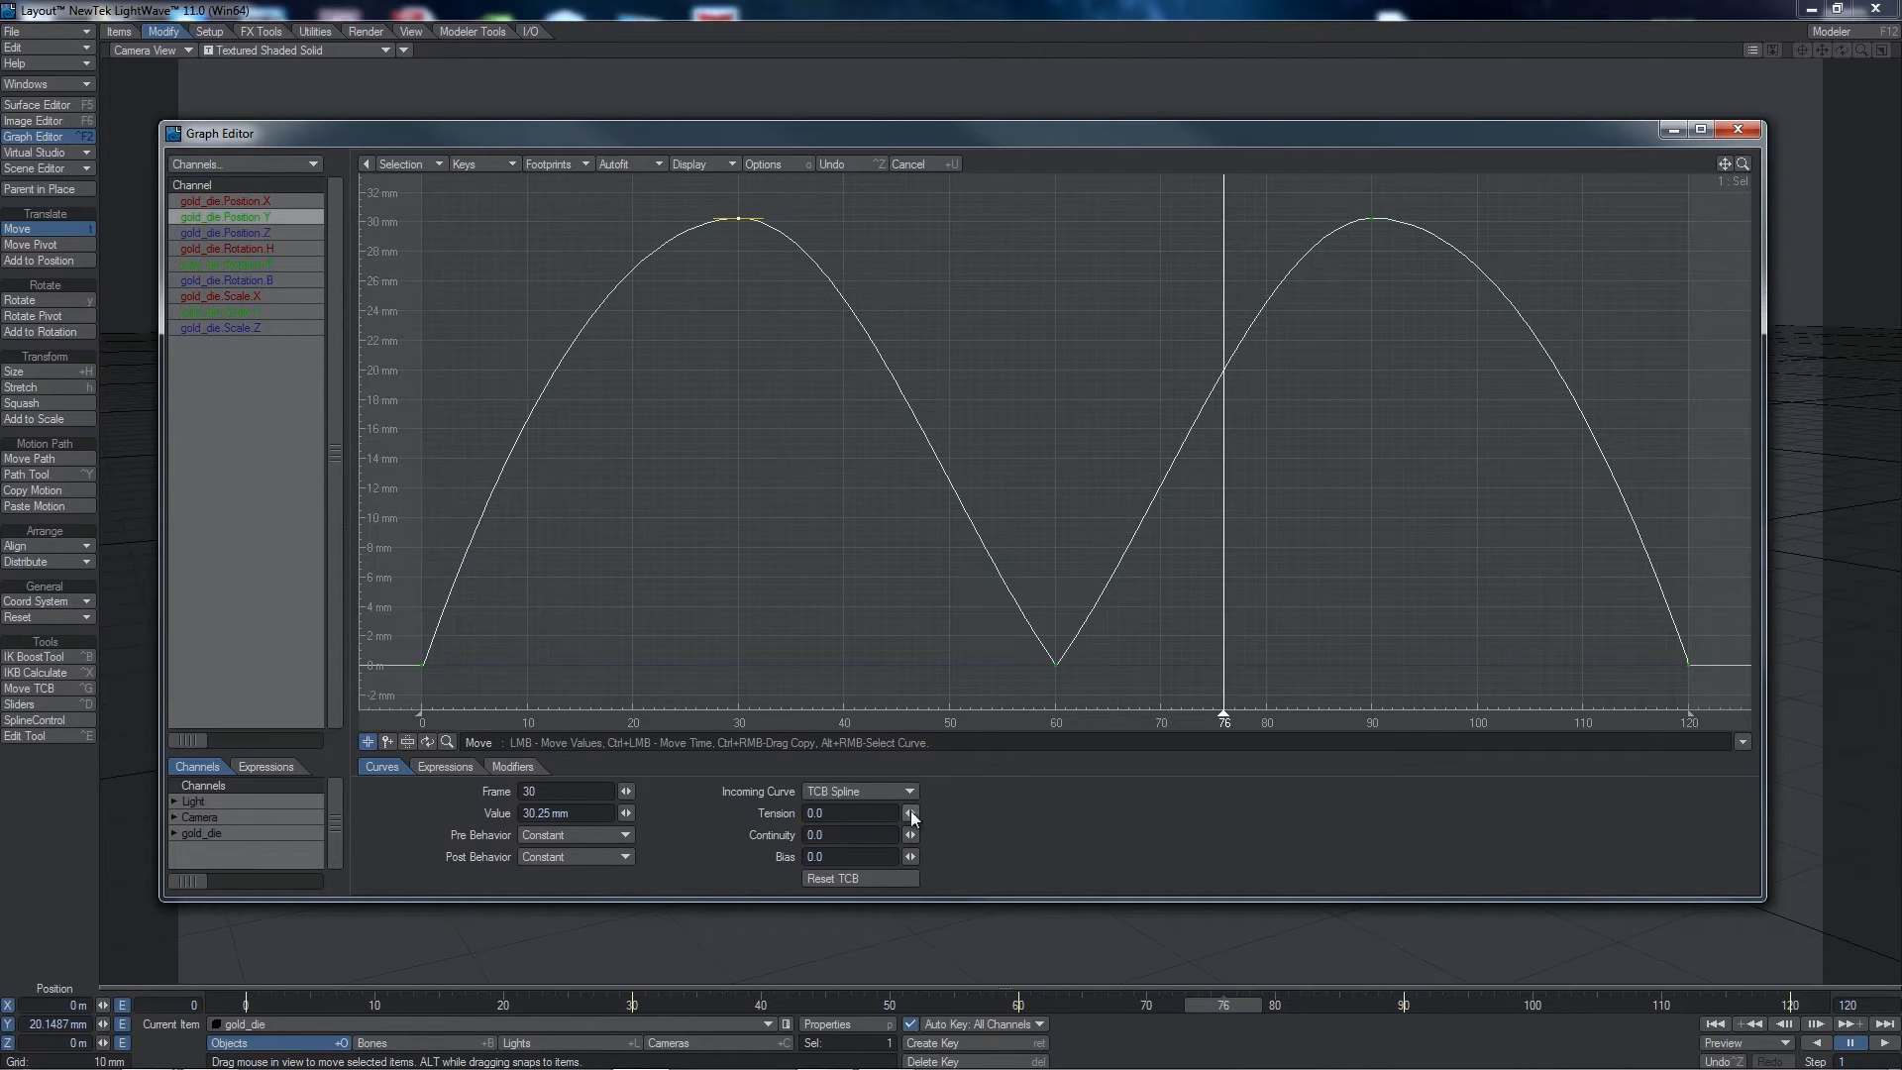
- Adjust the tension of the peak keys at frames 30 and 90, and set the frame 60 key's tension to -1.0
mouse_move(911, 813)
left_mouse_down()
mouse_move(1090, 813)
mouse_move(997, 814)
mouse_move(932, 877)
mouse_move(931, 835)
mouse_move(1030, 835)
mouse_move(906, 834)
mouse_move(941, 813)
mouse_move(1041, 812)
mouse_move(910, 812)
left_mouse_up()
left_click(1382, 236)
left_click_drag(910, 834, 991, 812)
left_click(1052, 668)
left_click_drag(911, 814, 811, 813)
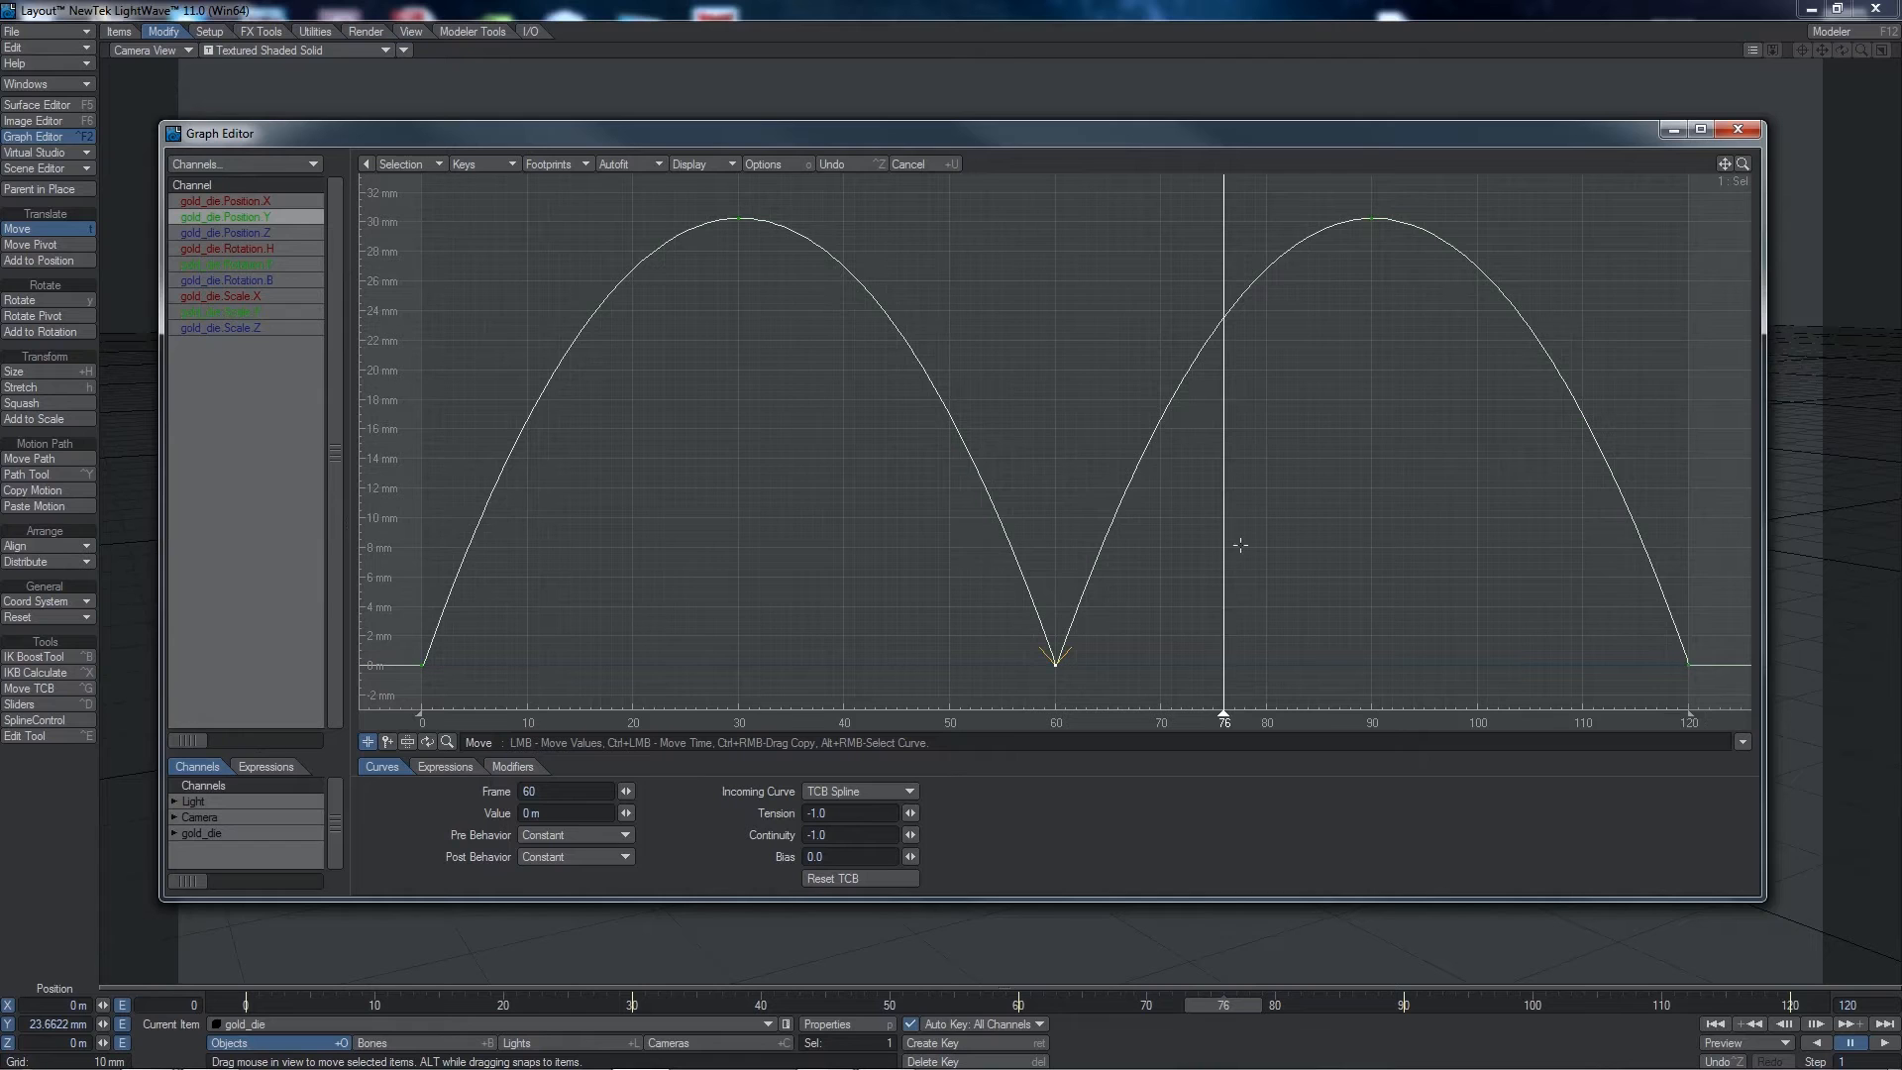
- Close the Graph Editor, play the bounce from frame 0, pause it, and scrub back around frame 60 to check the motion
left_click(1742, 129)
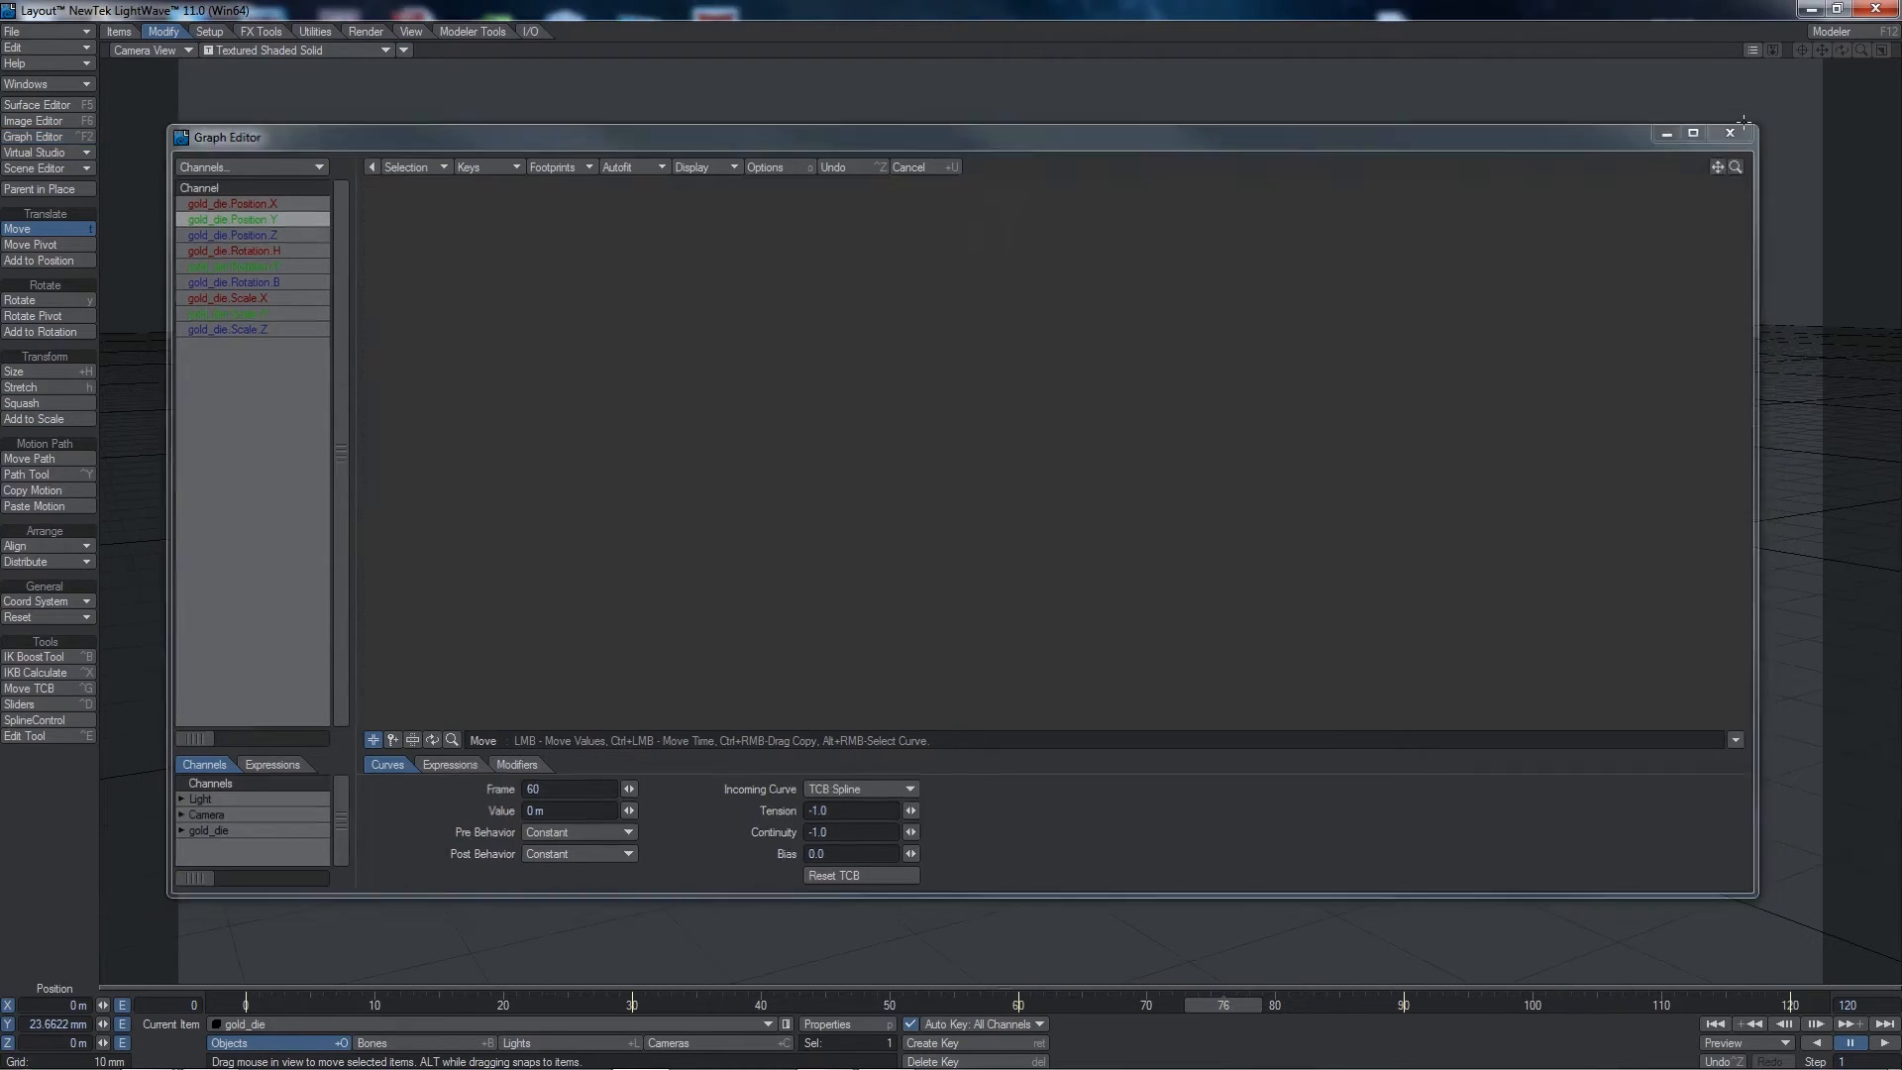
left_click(1716, 1024)
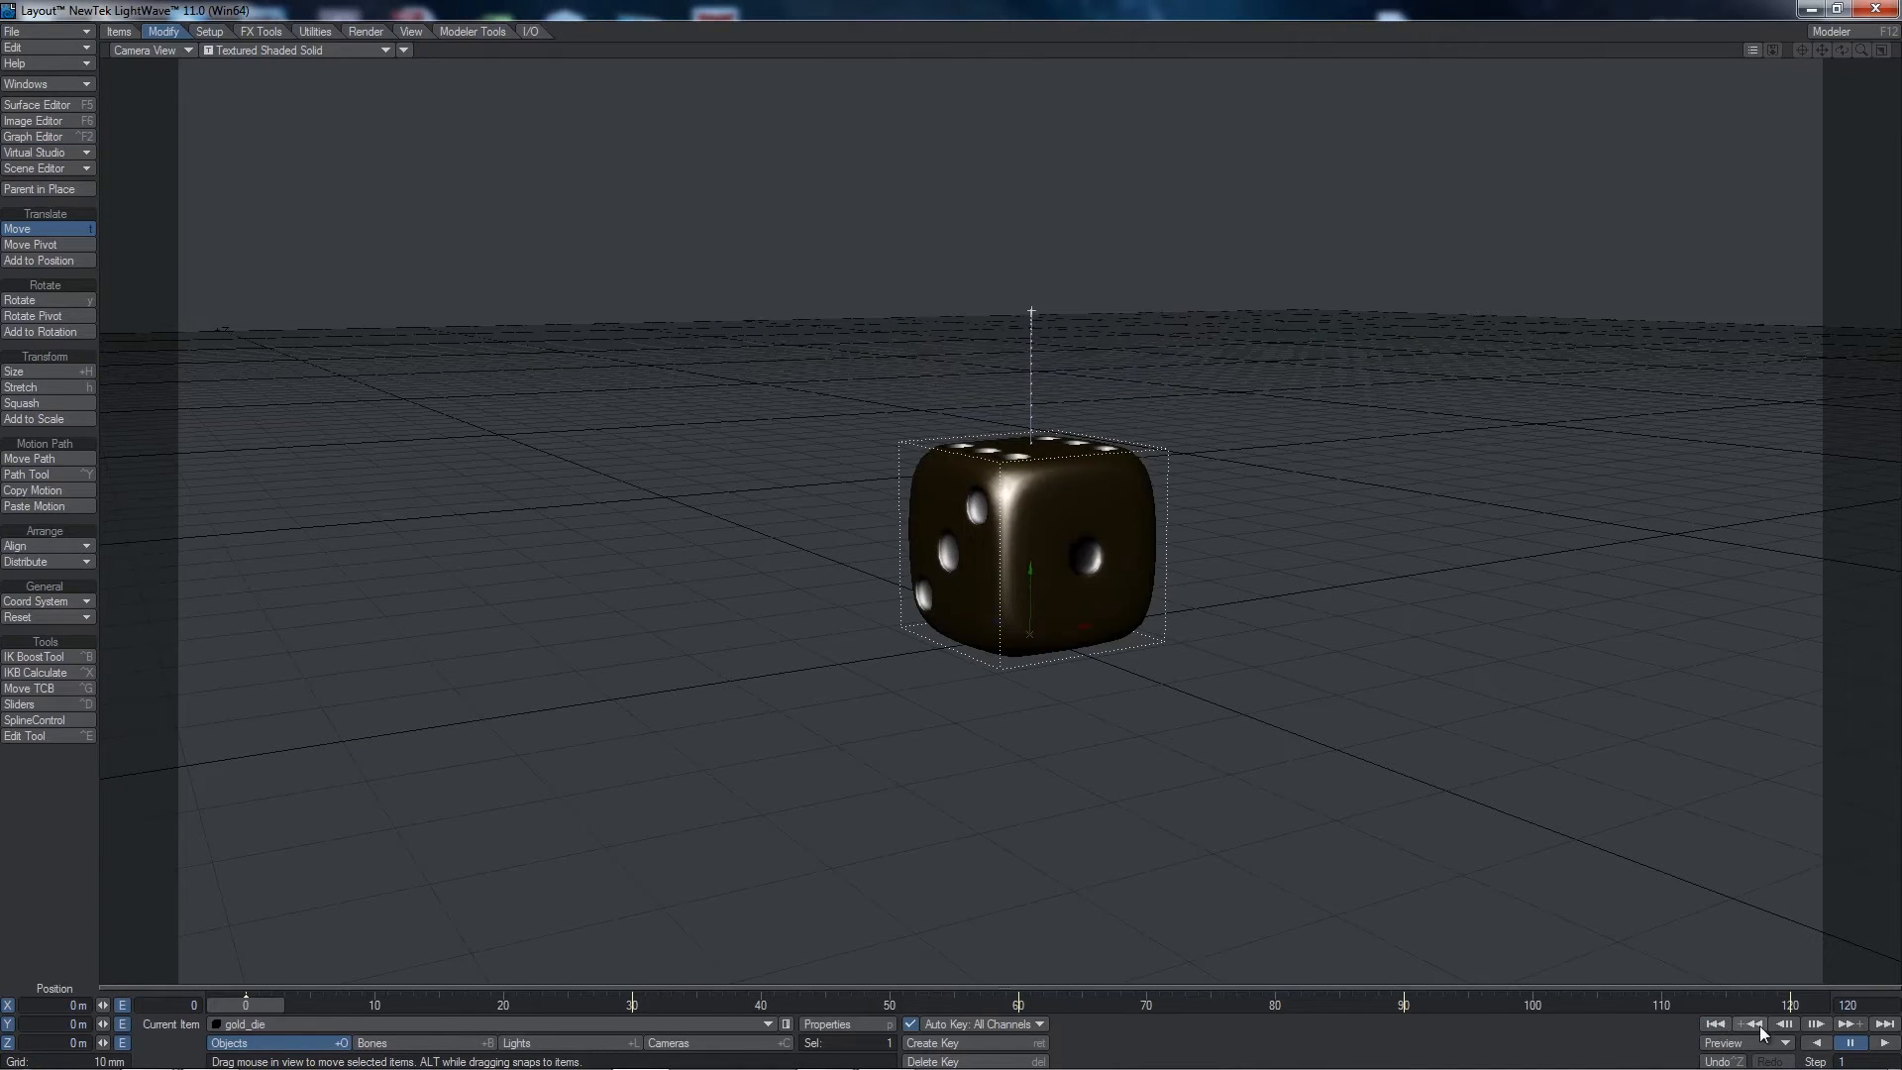
left_click(1888, 1044)
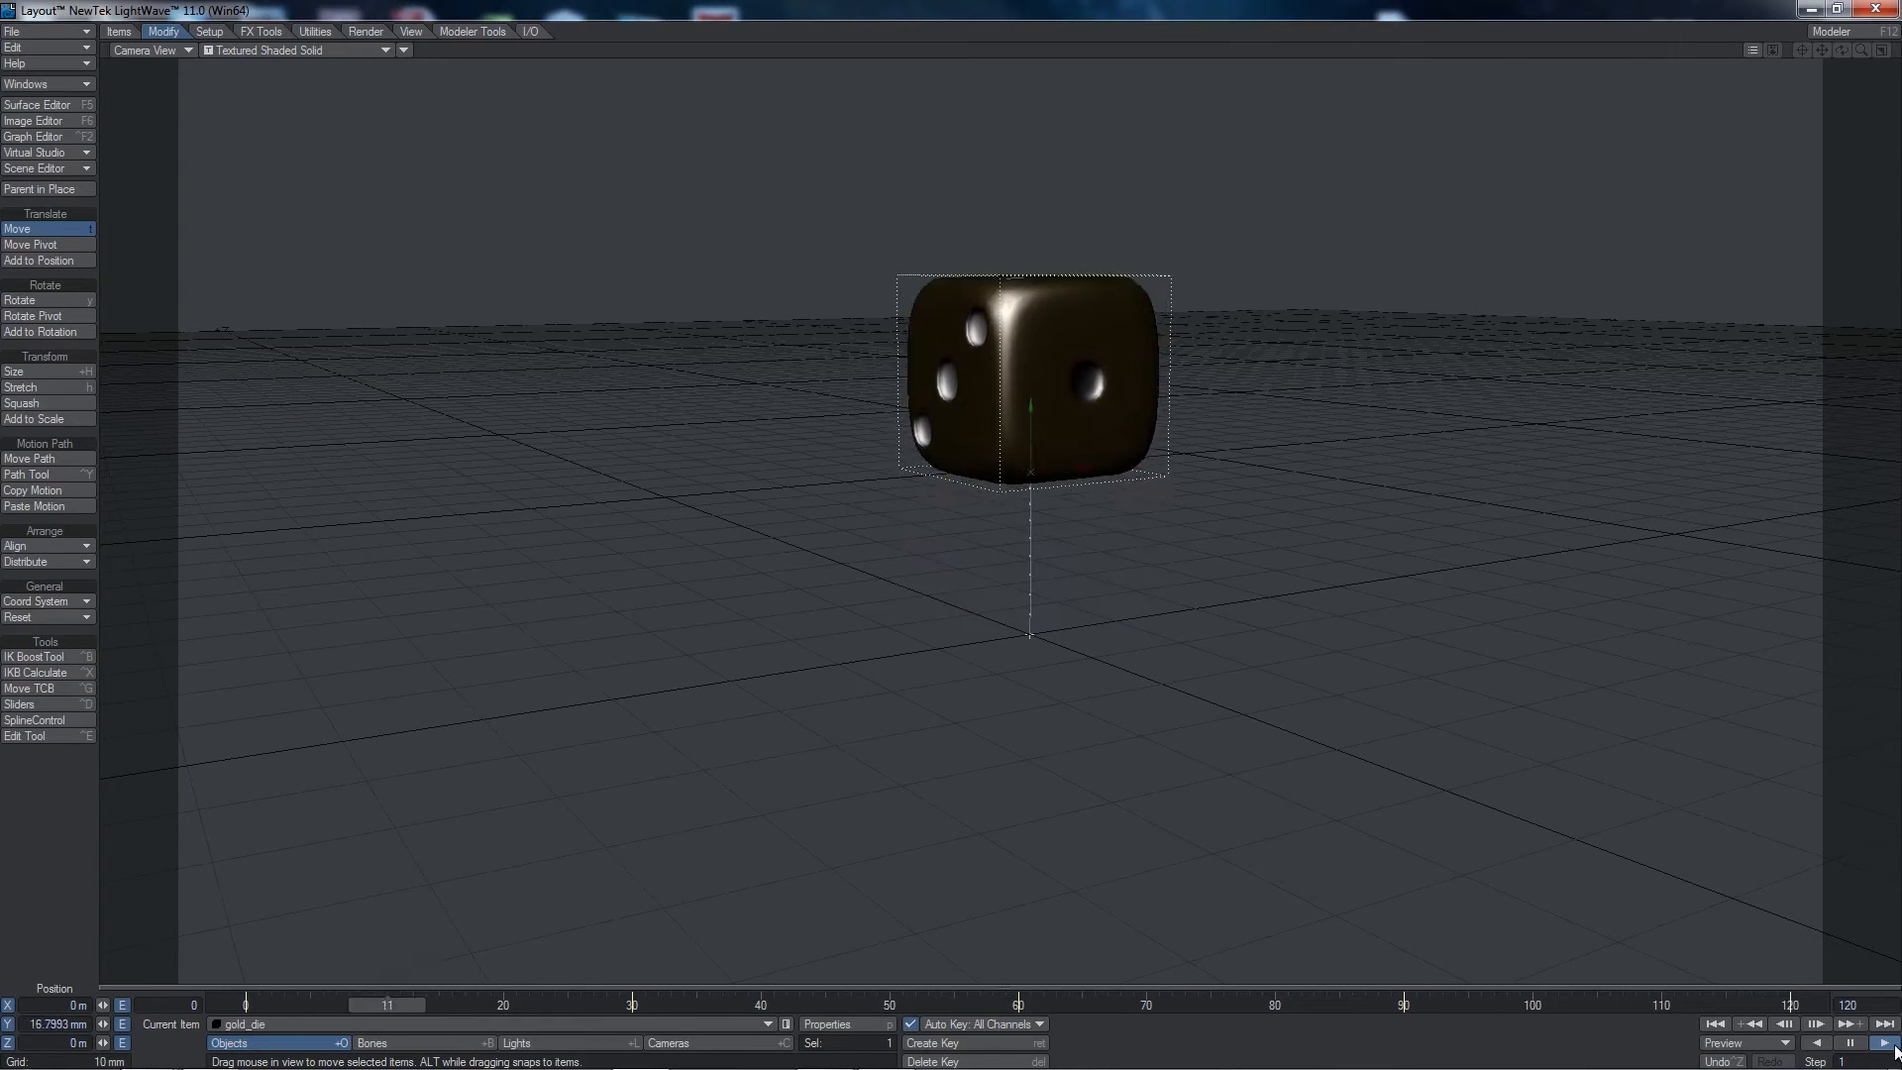
left_click(1849, 1042)
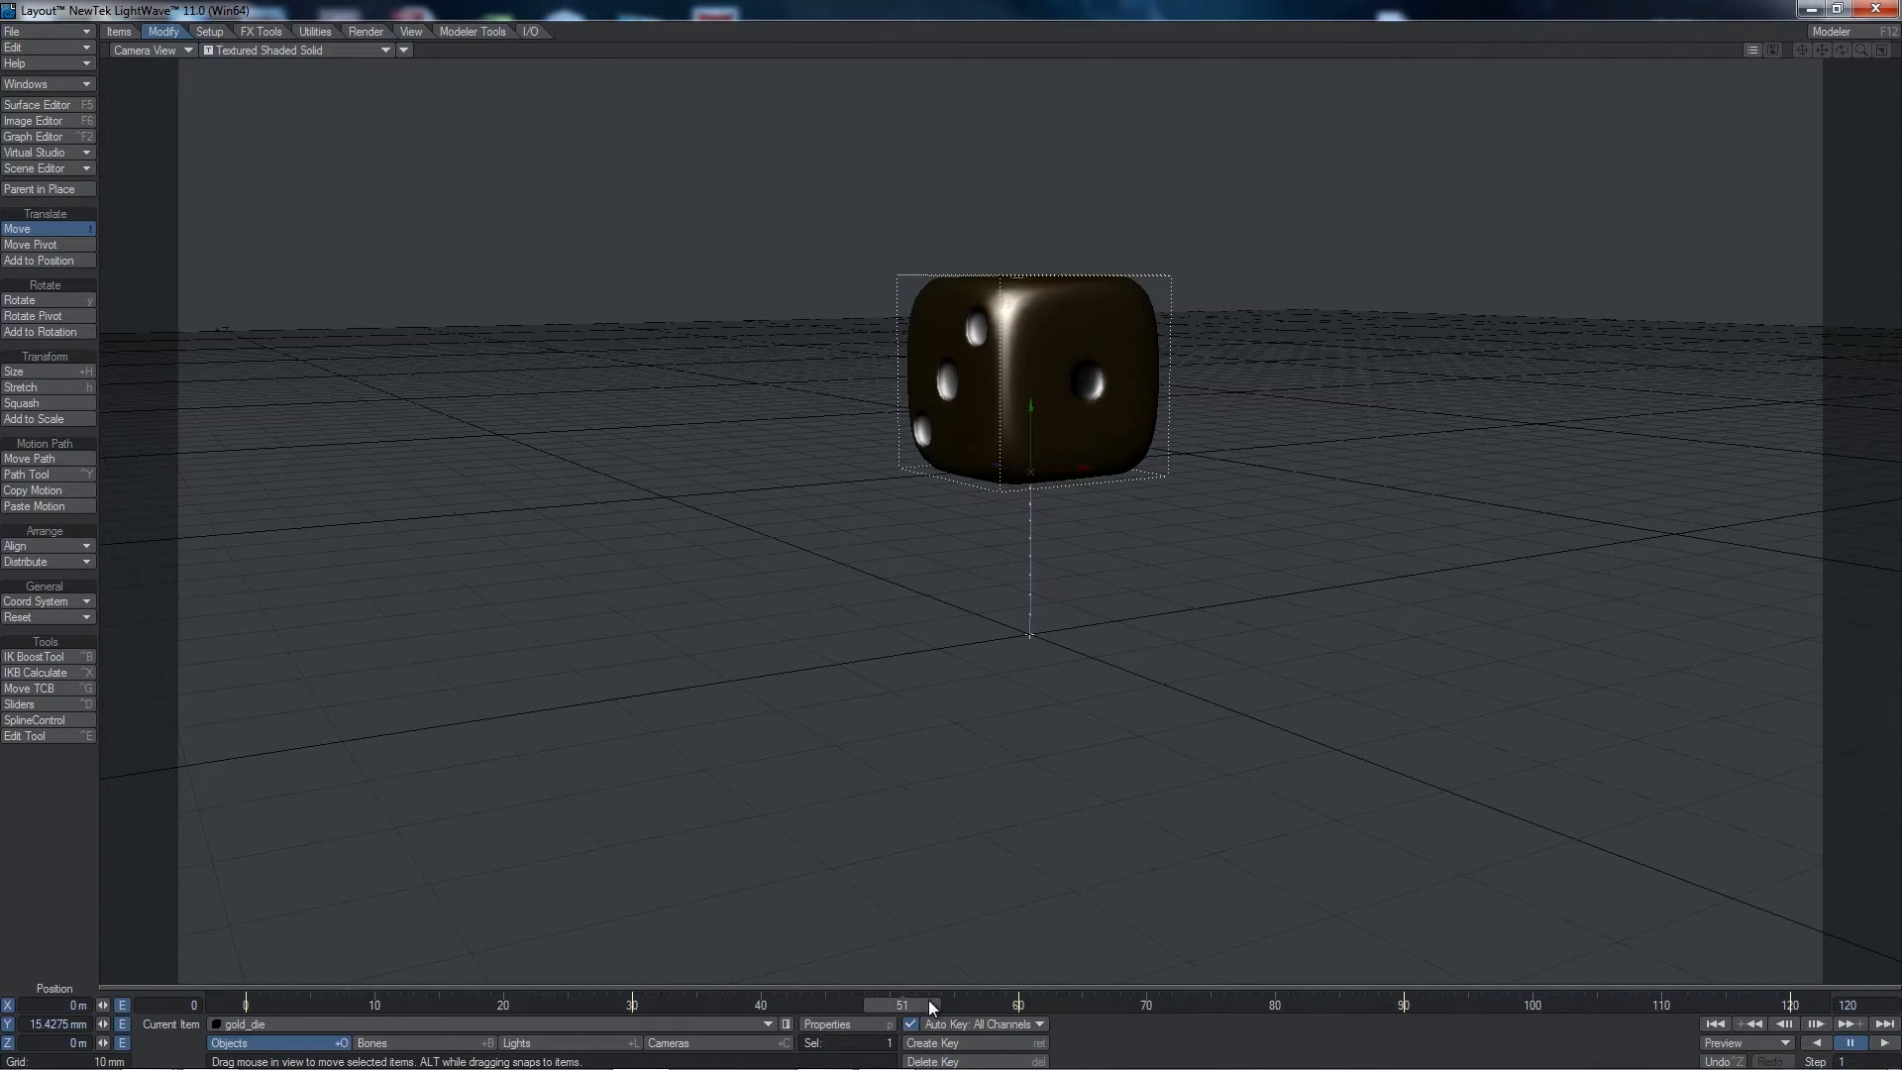
left_click_drag(1120, 1005, 863, 1005)
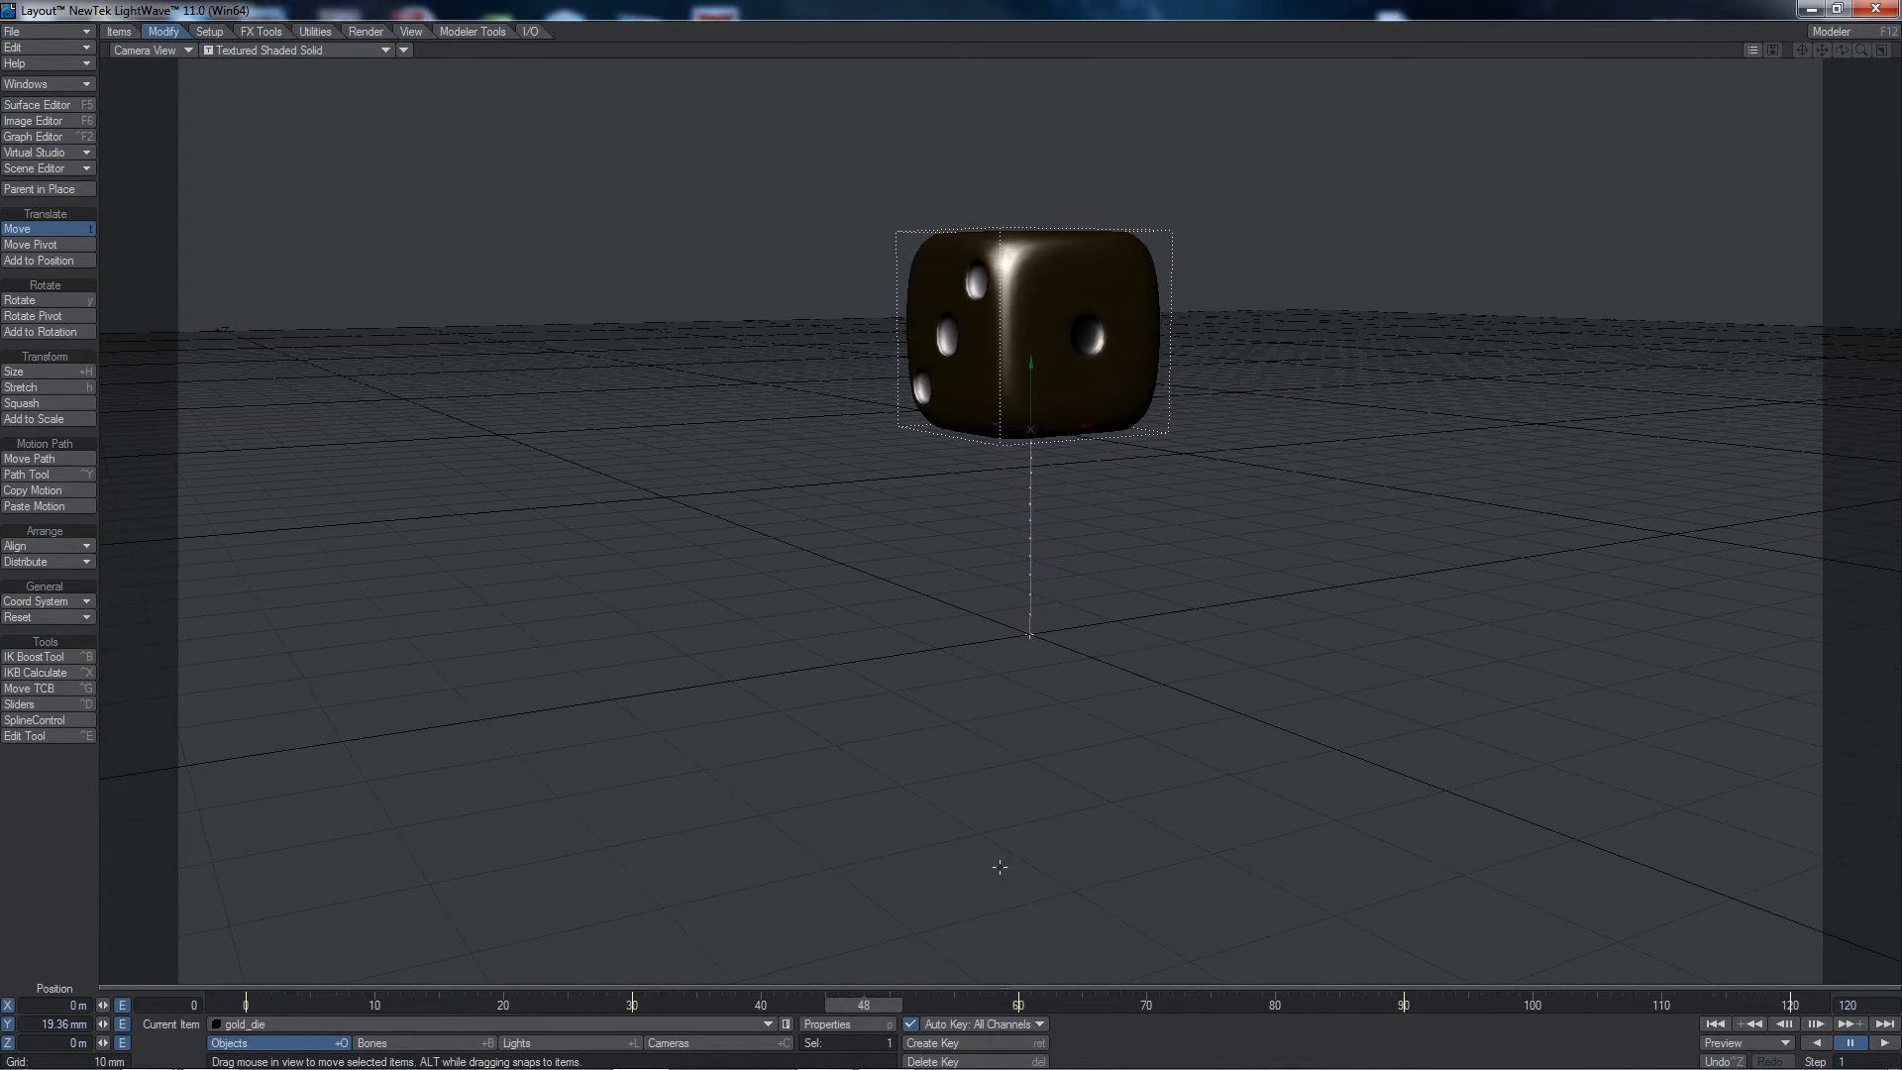
- Delete the die's motion keys at frames 30 and 60
left_click_drag(888, 1008, 246, 1005)
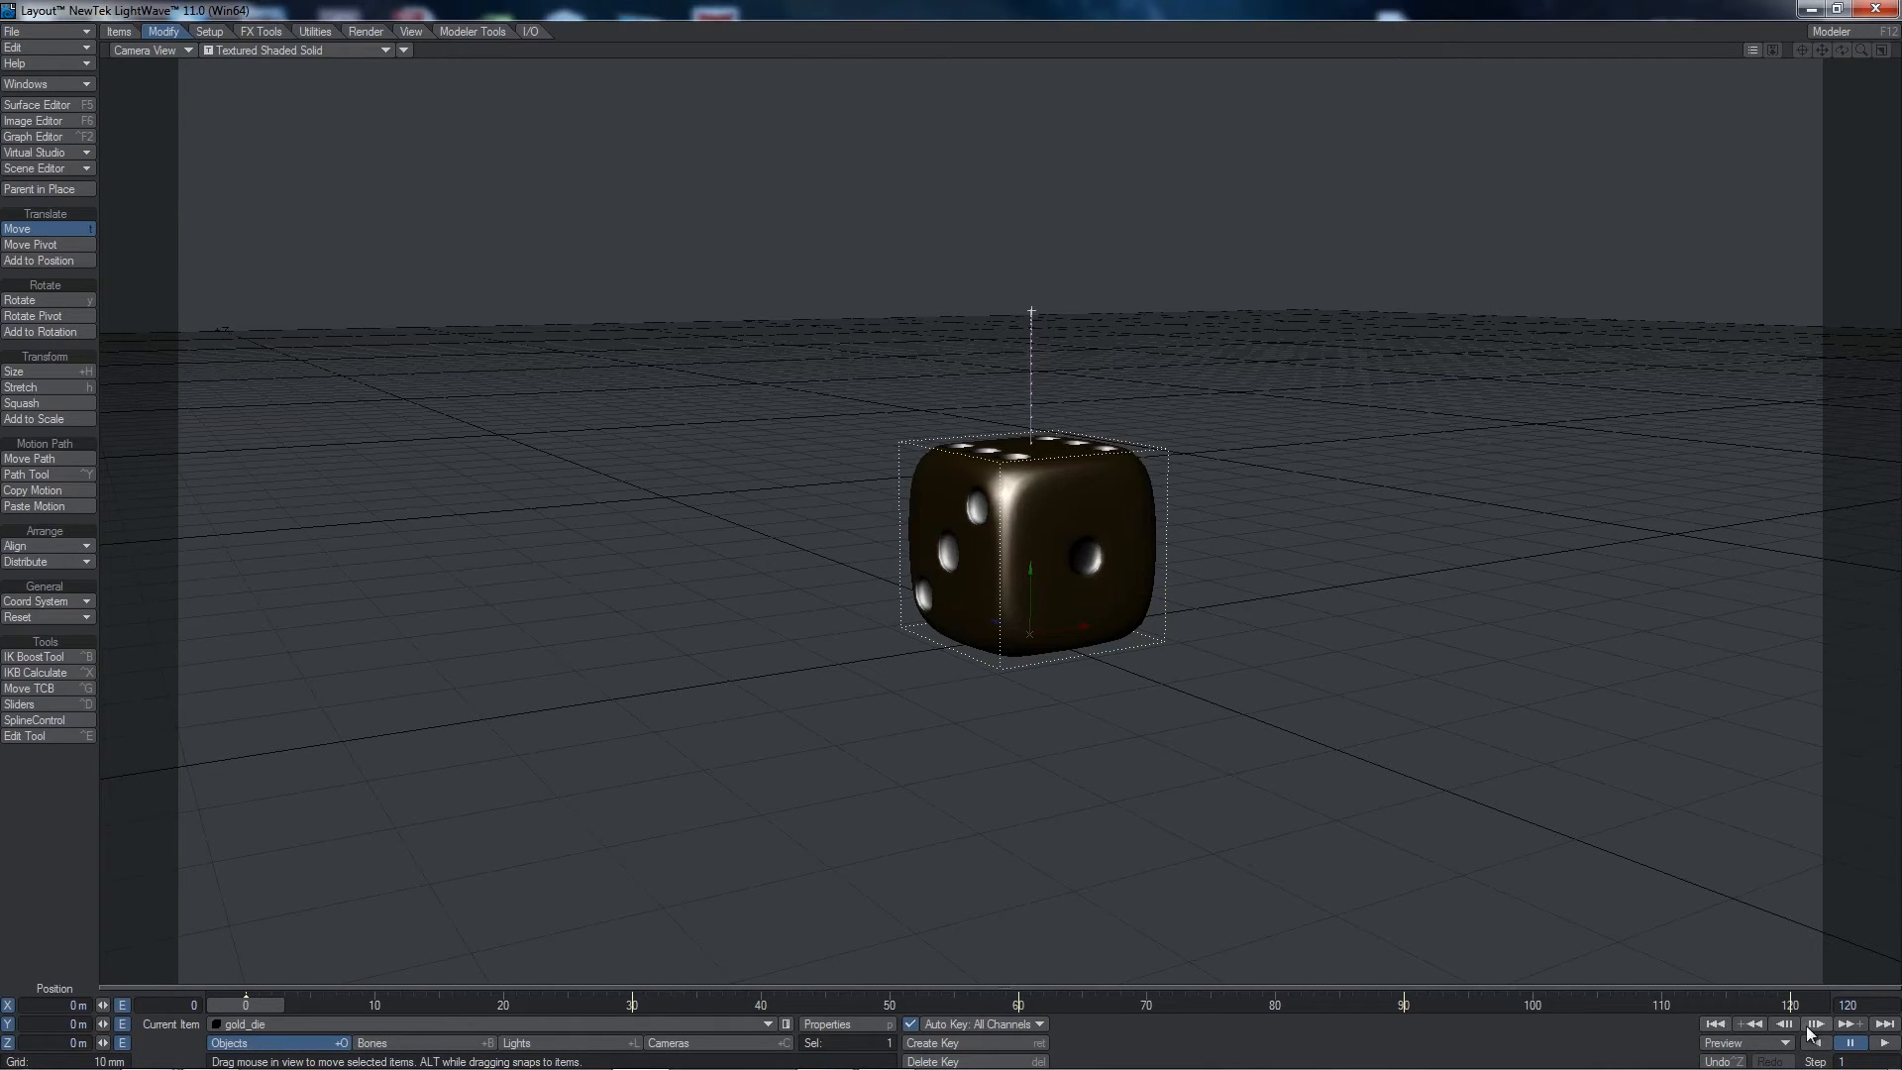
left_click(1851, 1027)
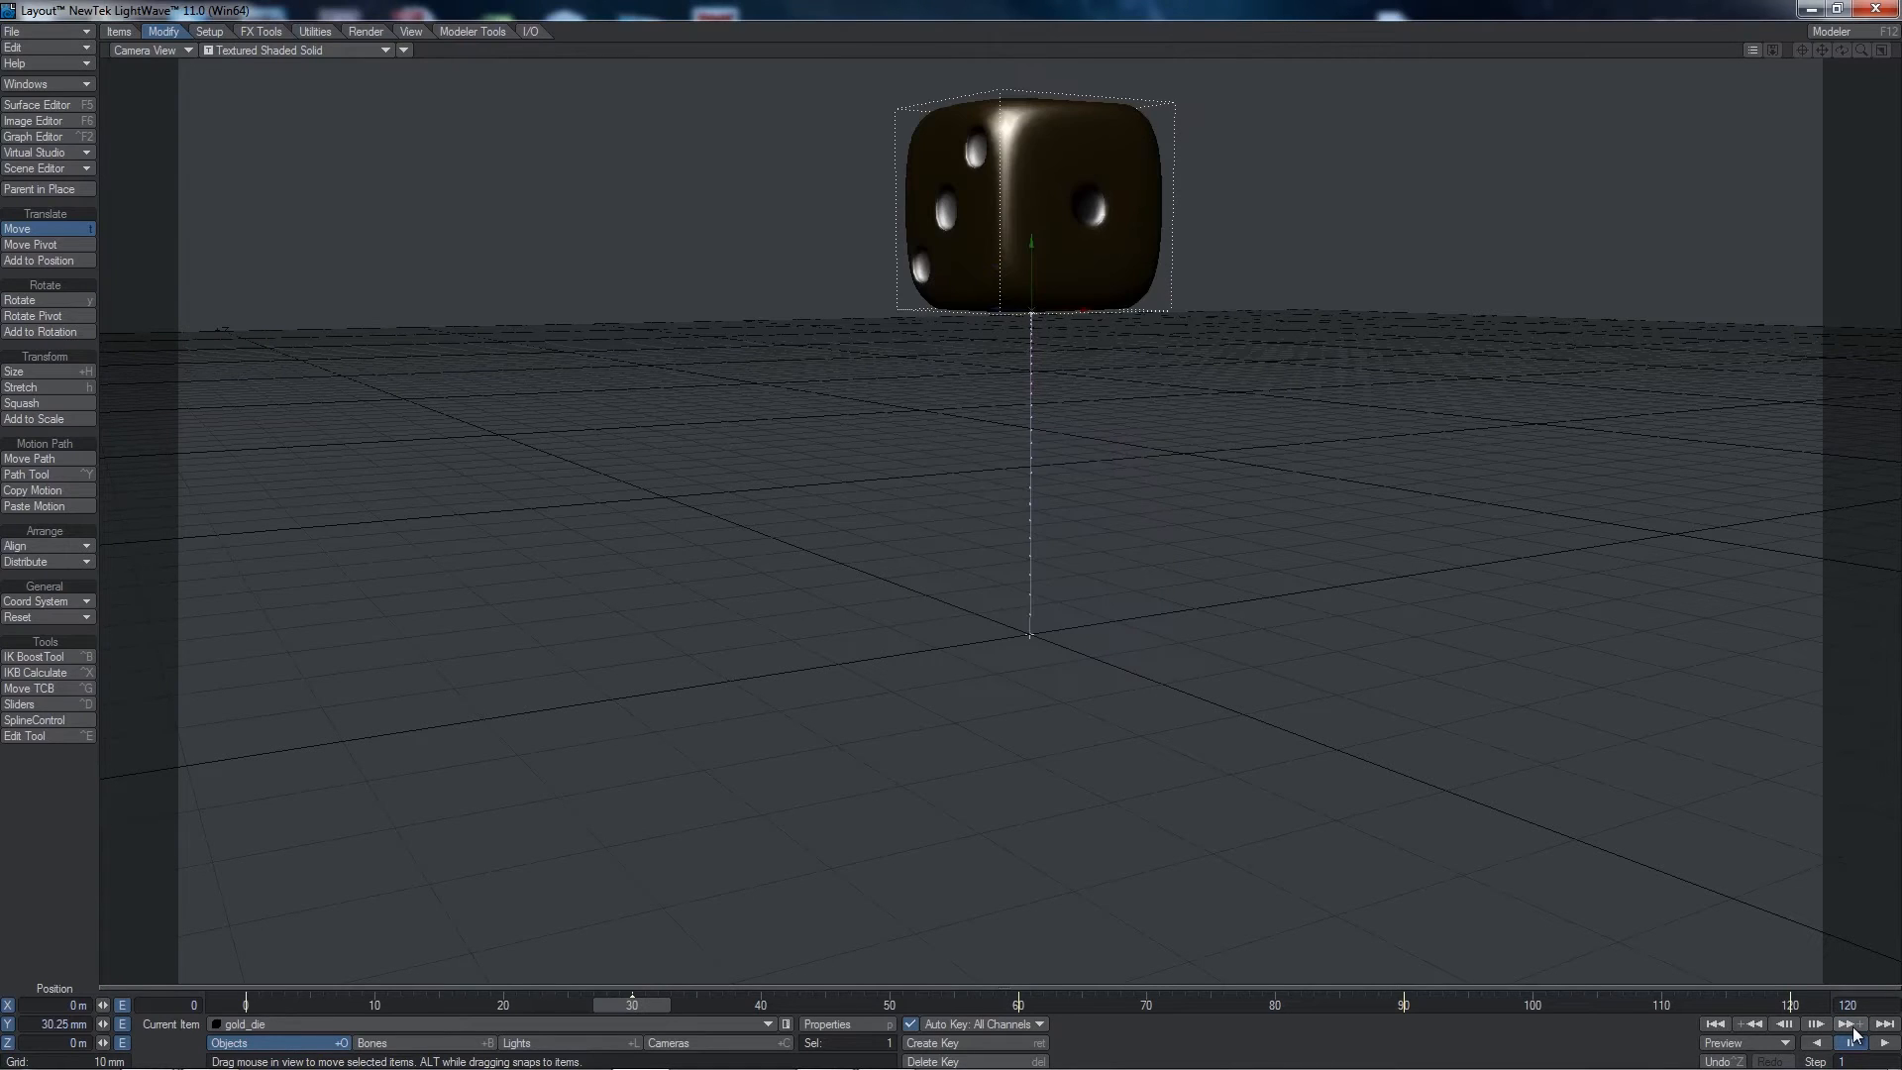
key("Return")
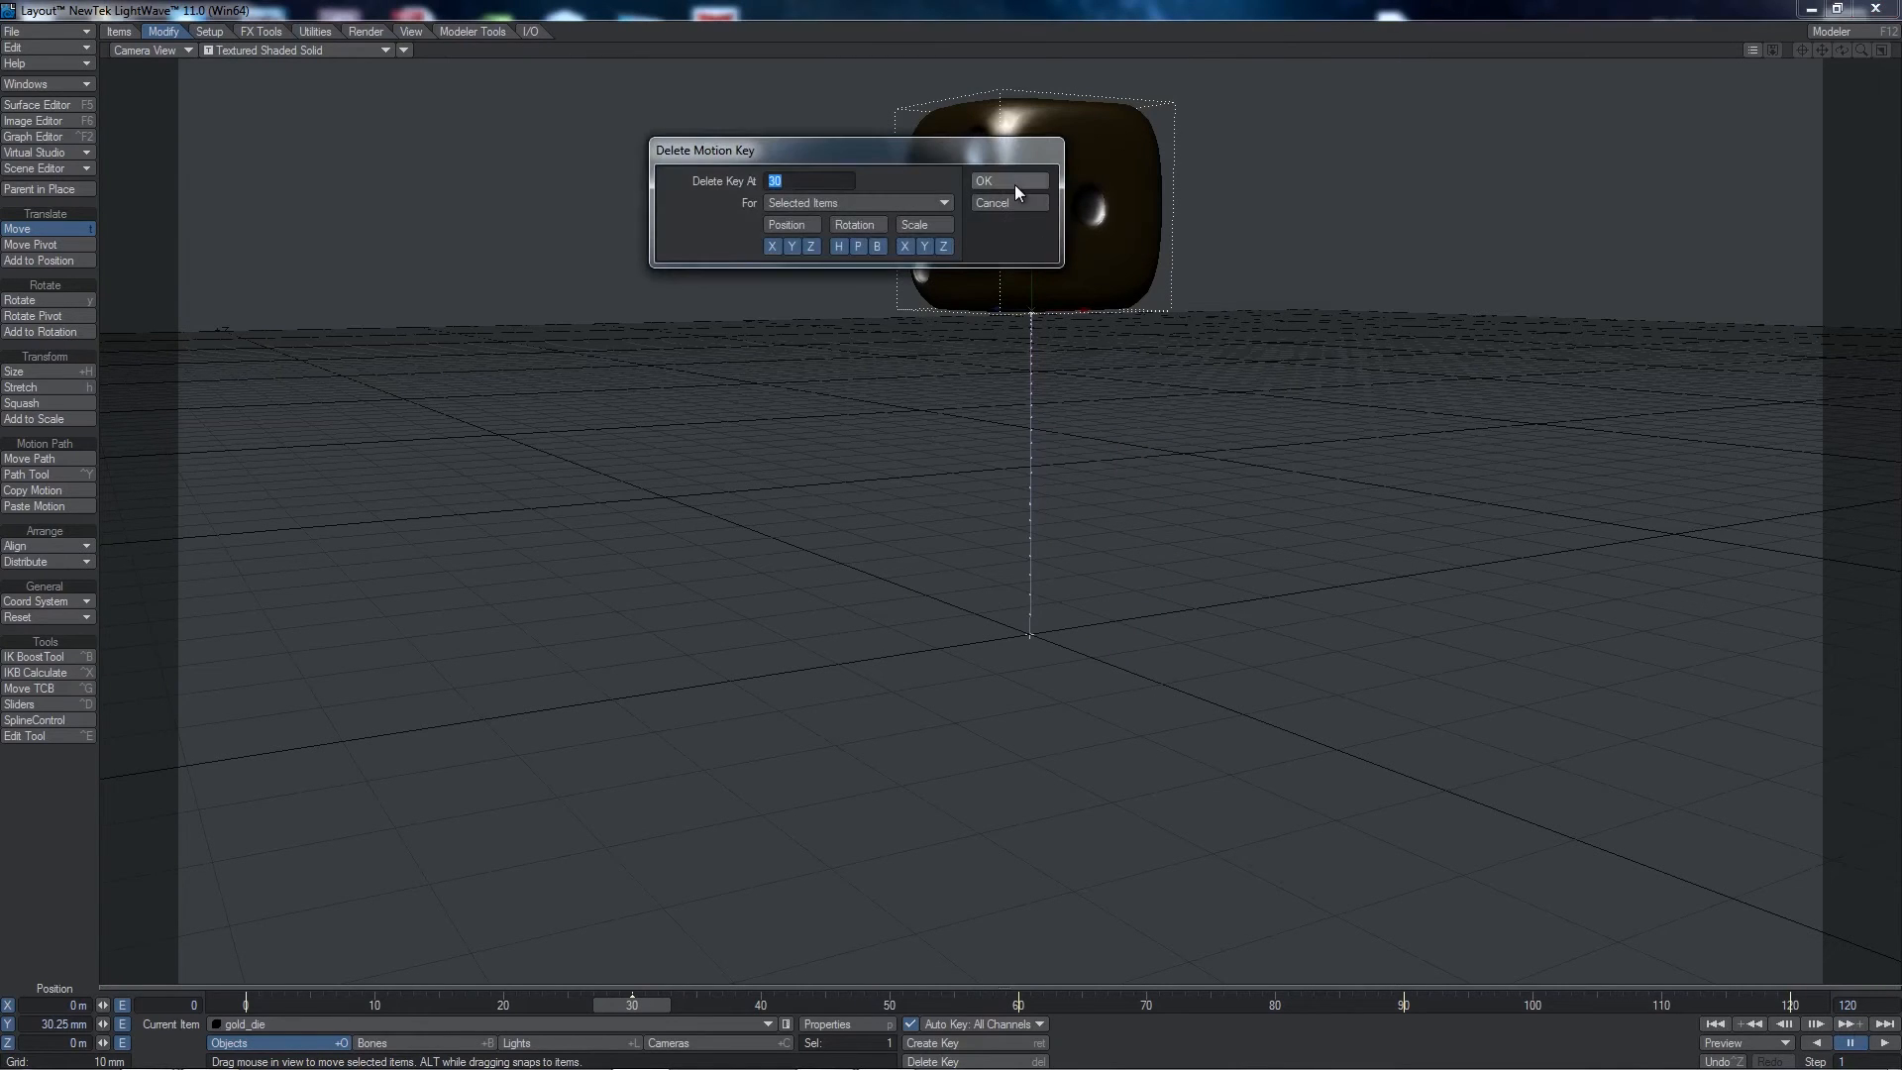
key("Return")
left_click(1851, 1043)
key("Return")
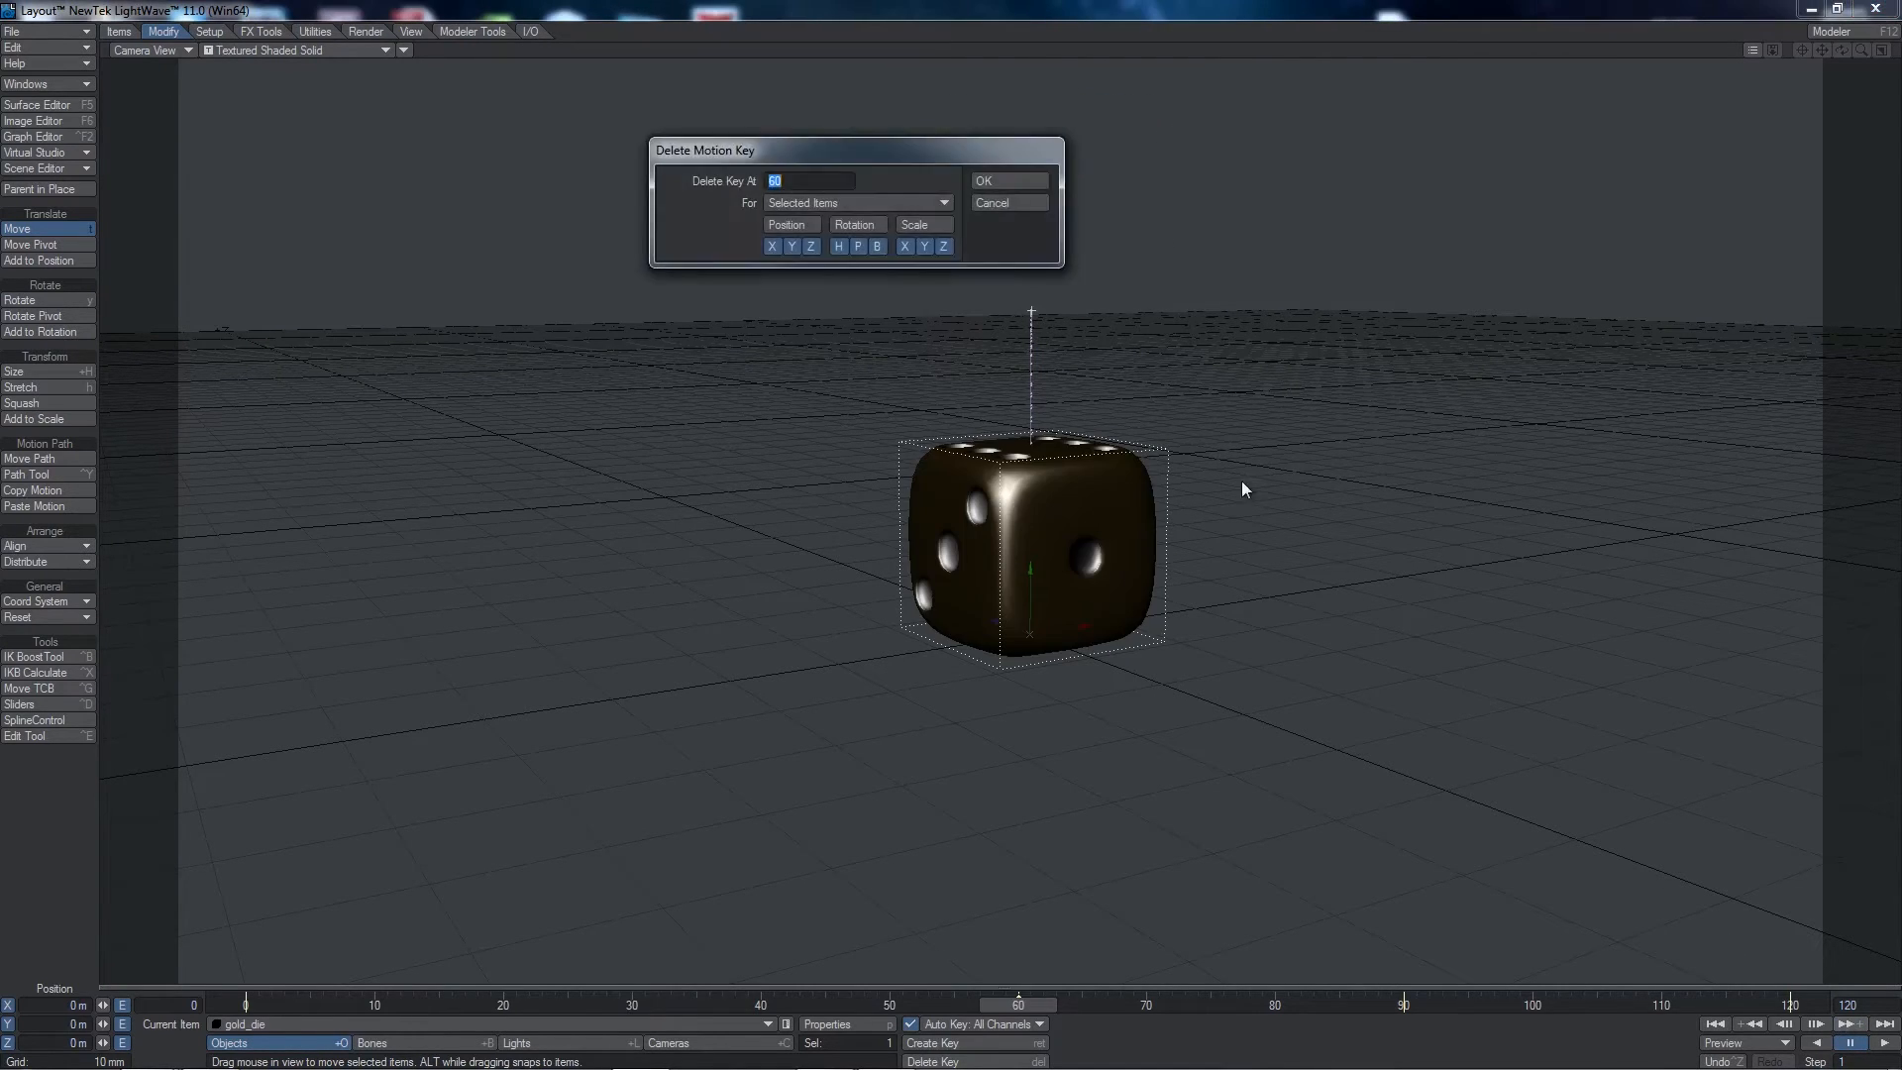
key("Return")
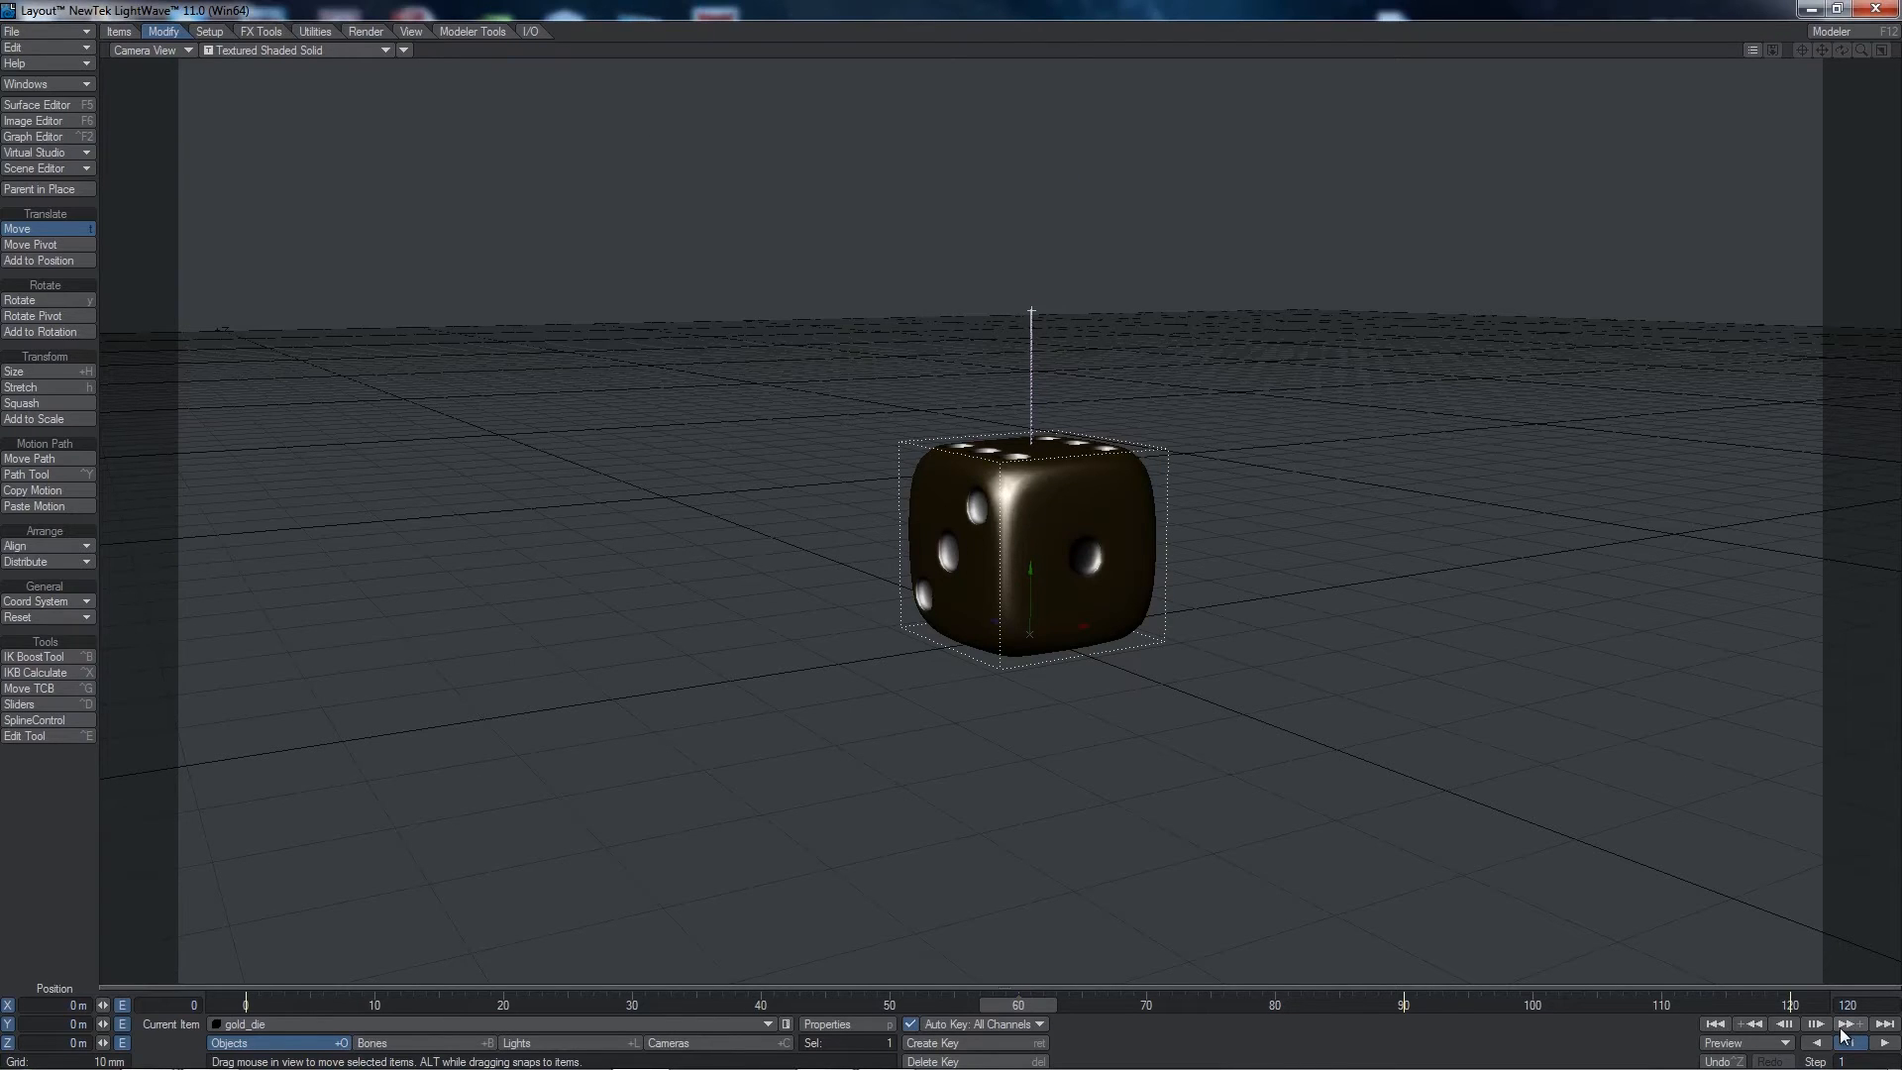
- Delete the die's motion keys at frames 90 and 120
left_click(1849, 1024)
key("Delete")
left_click(1029, 186)
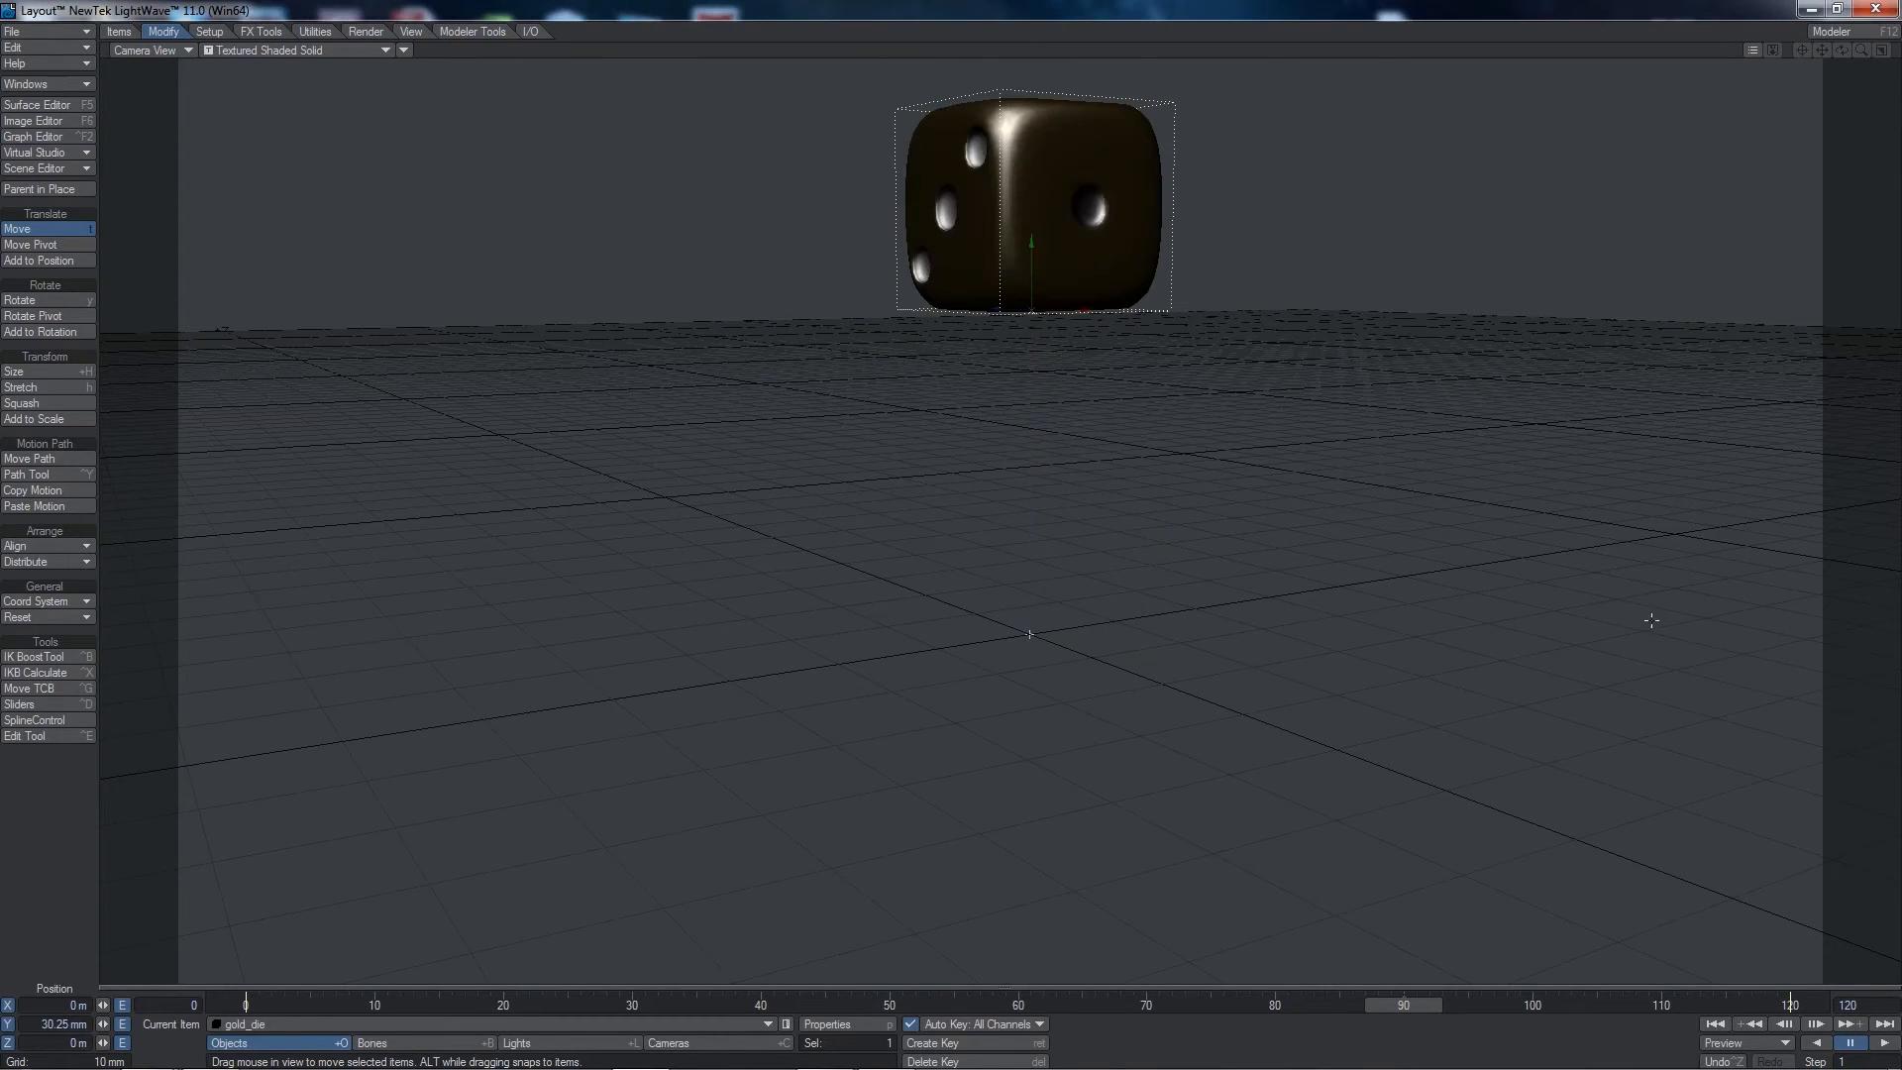
left_click(1848, 1024)
key("Delete")
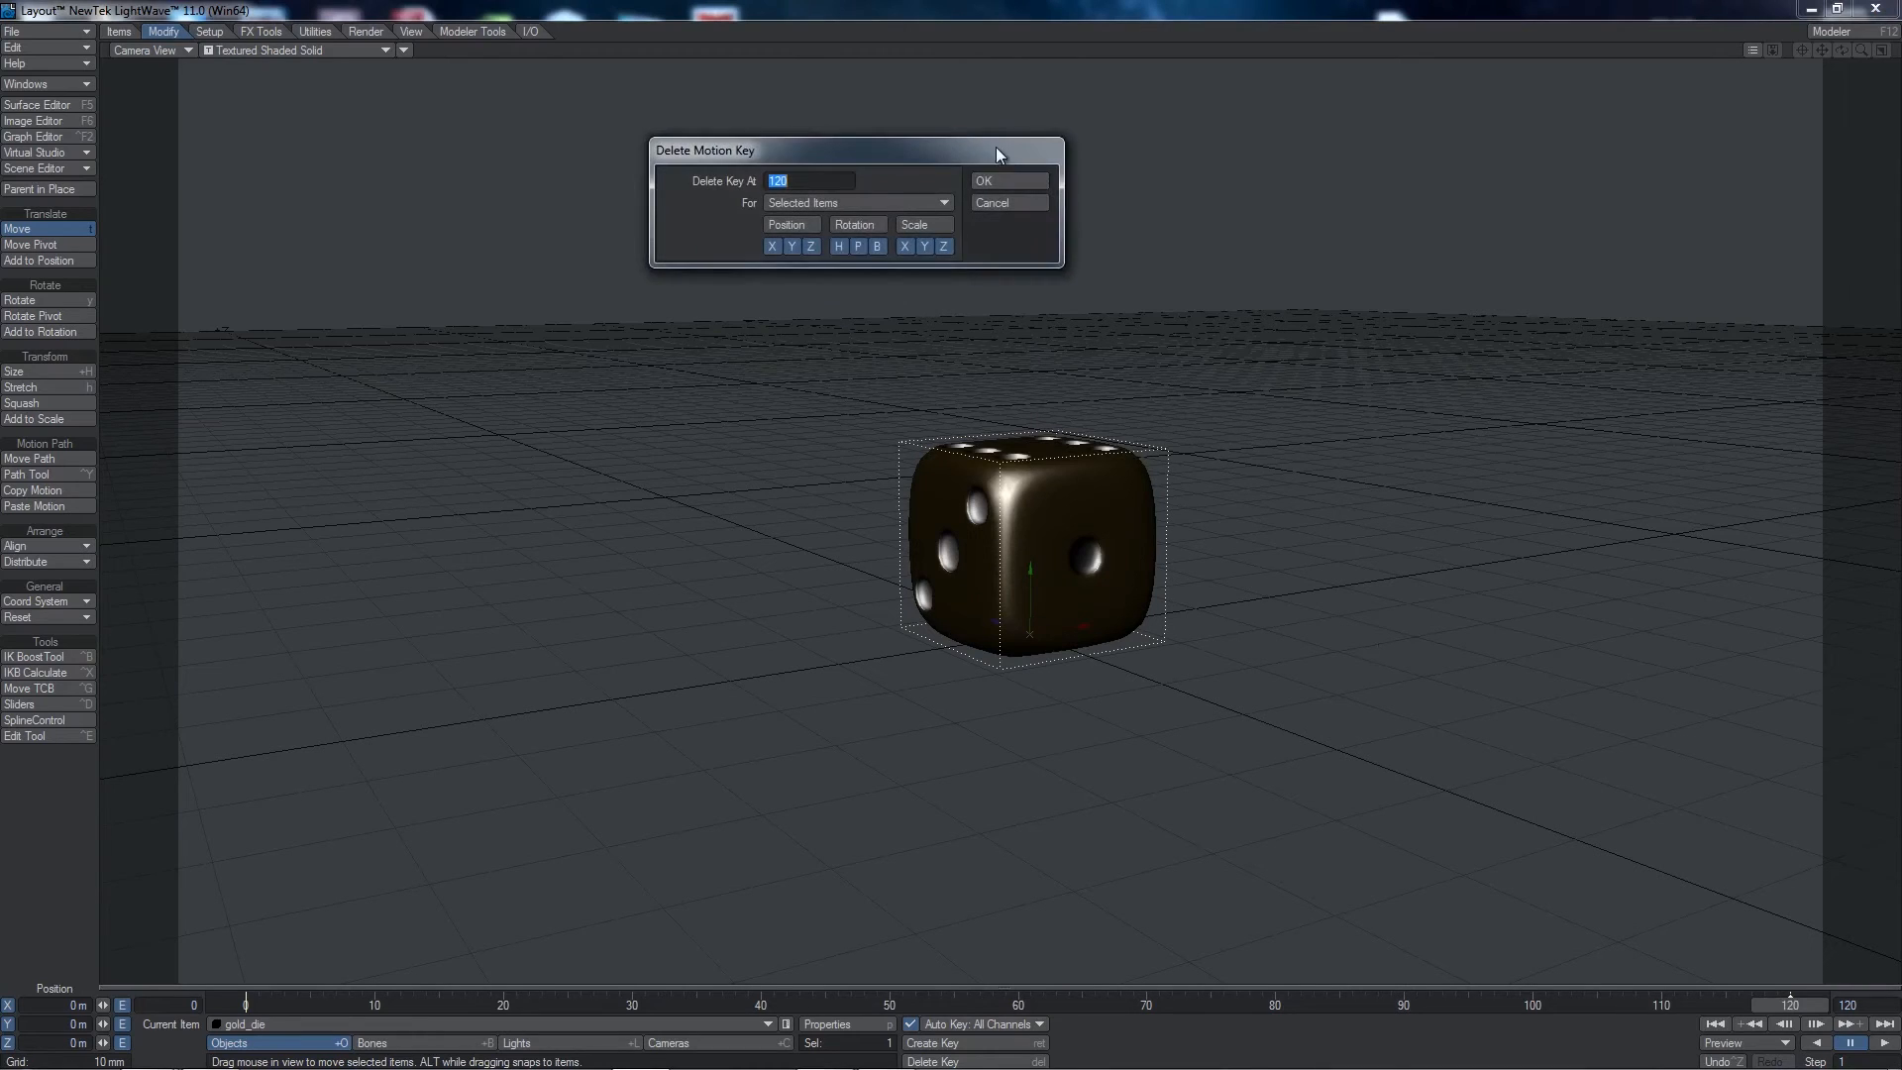
key("Return")
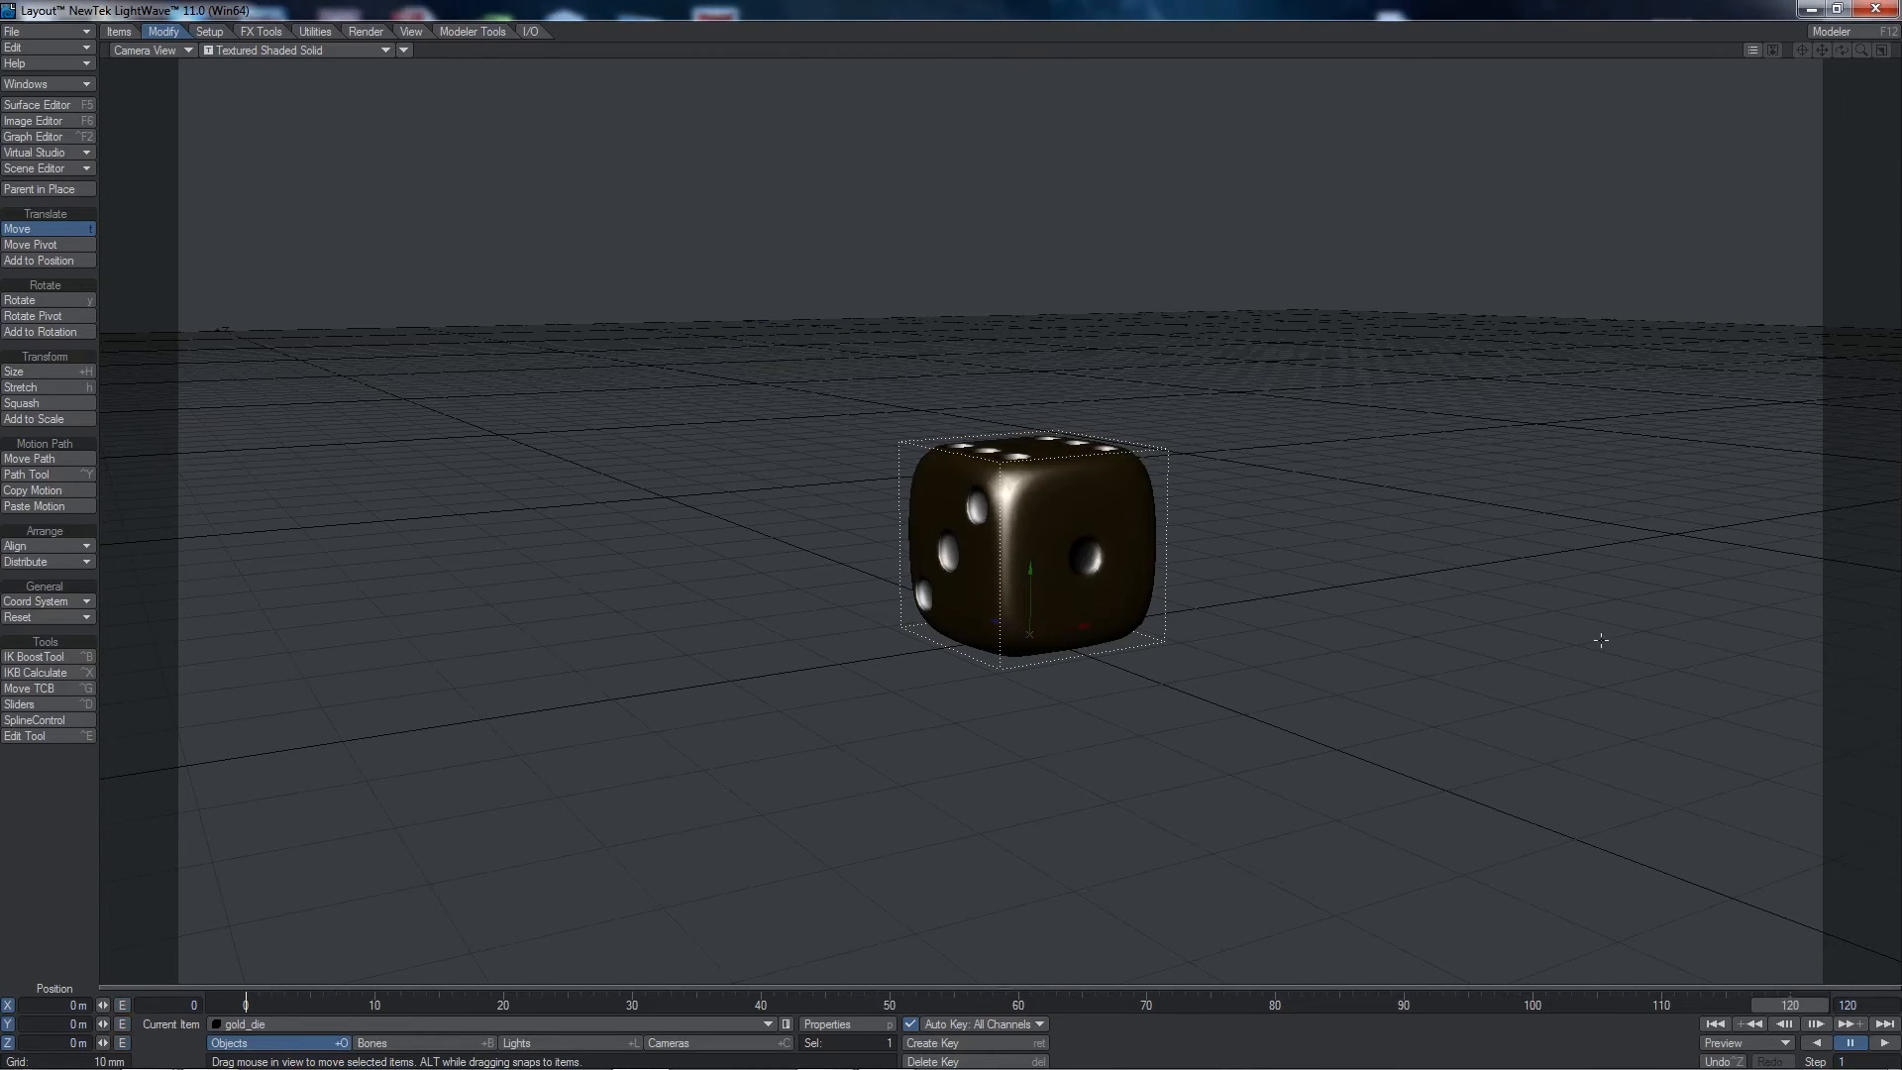
- Play the timeline from frame 0 to check the die's motion, pause it, and return to frame 0
left_click(1715, 1024)
left_click(1882, 1043)
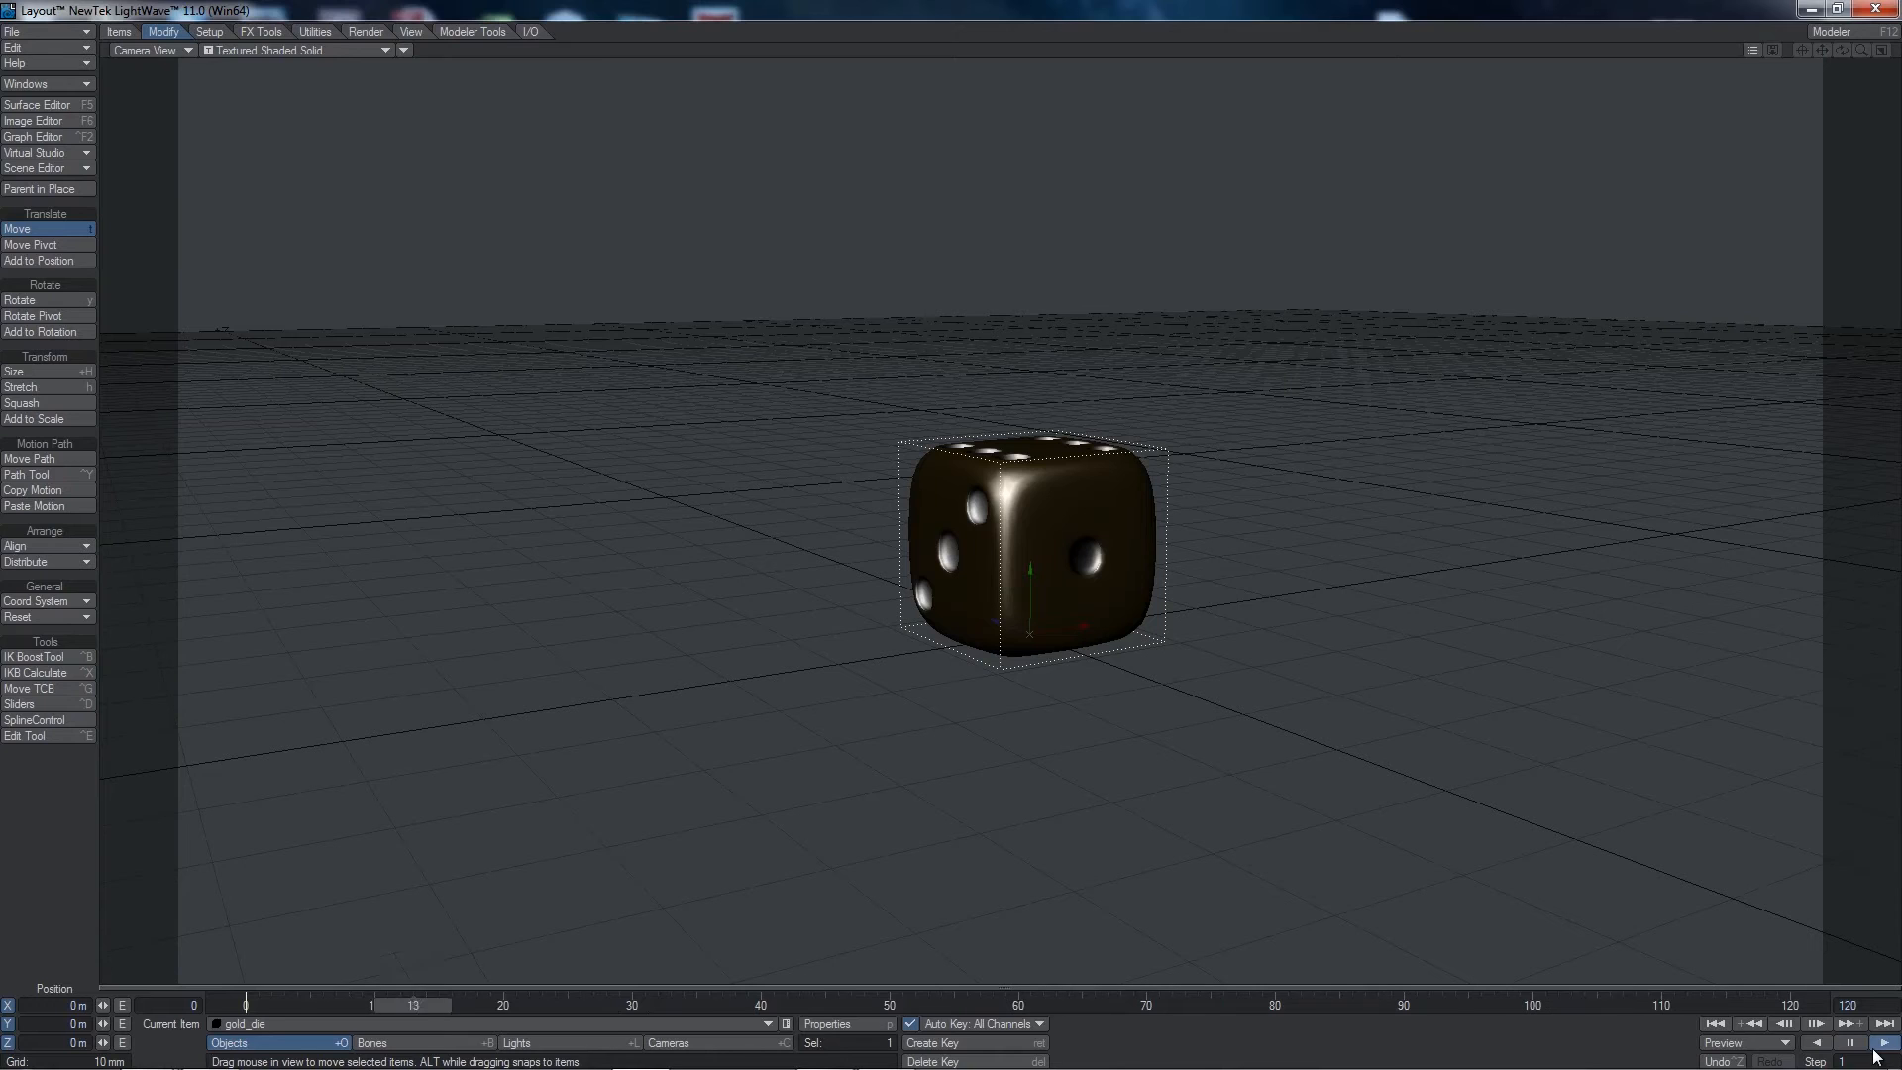
left_click(1849, 1043)
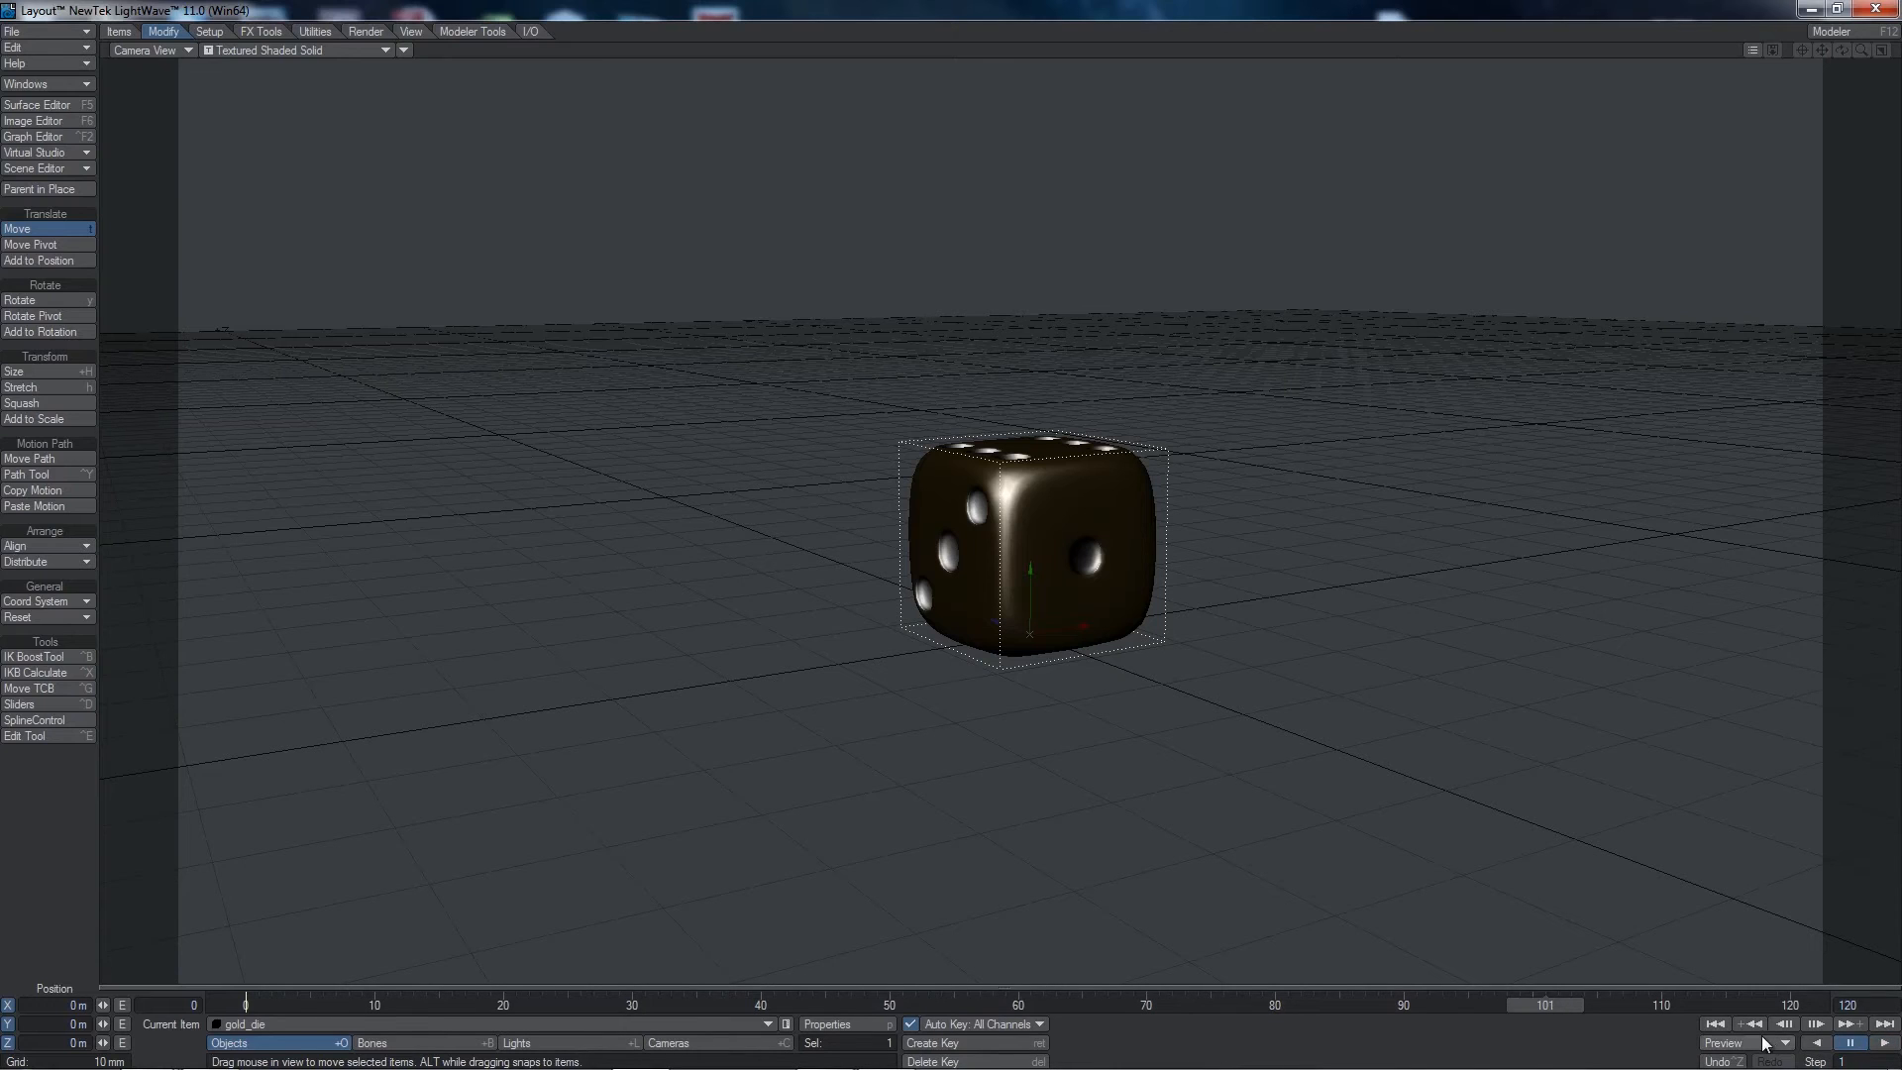
left_click(1715, 1024)
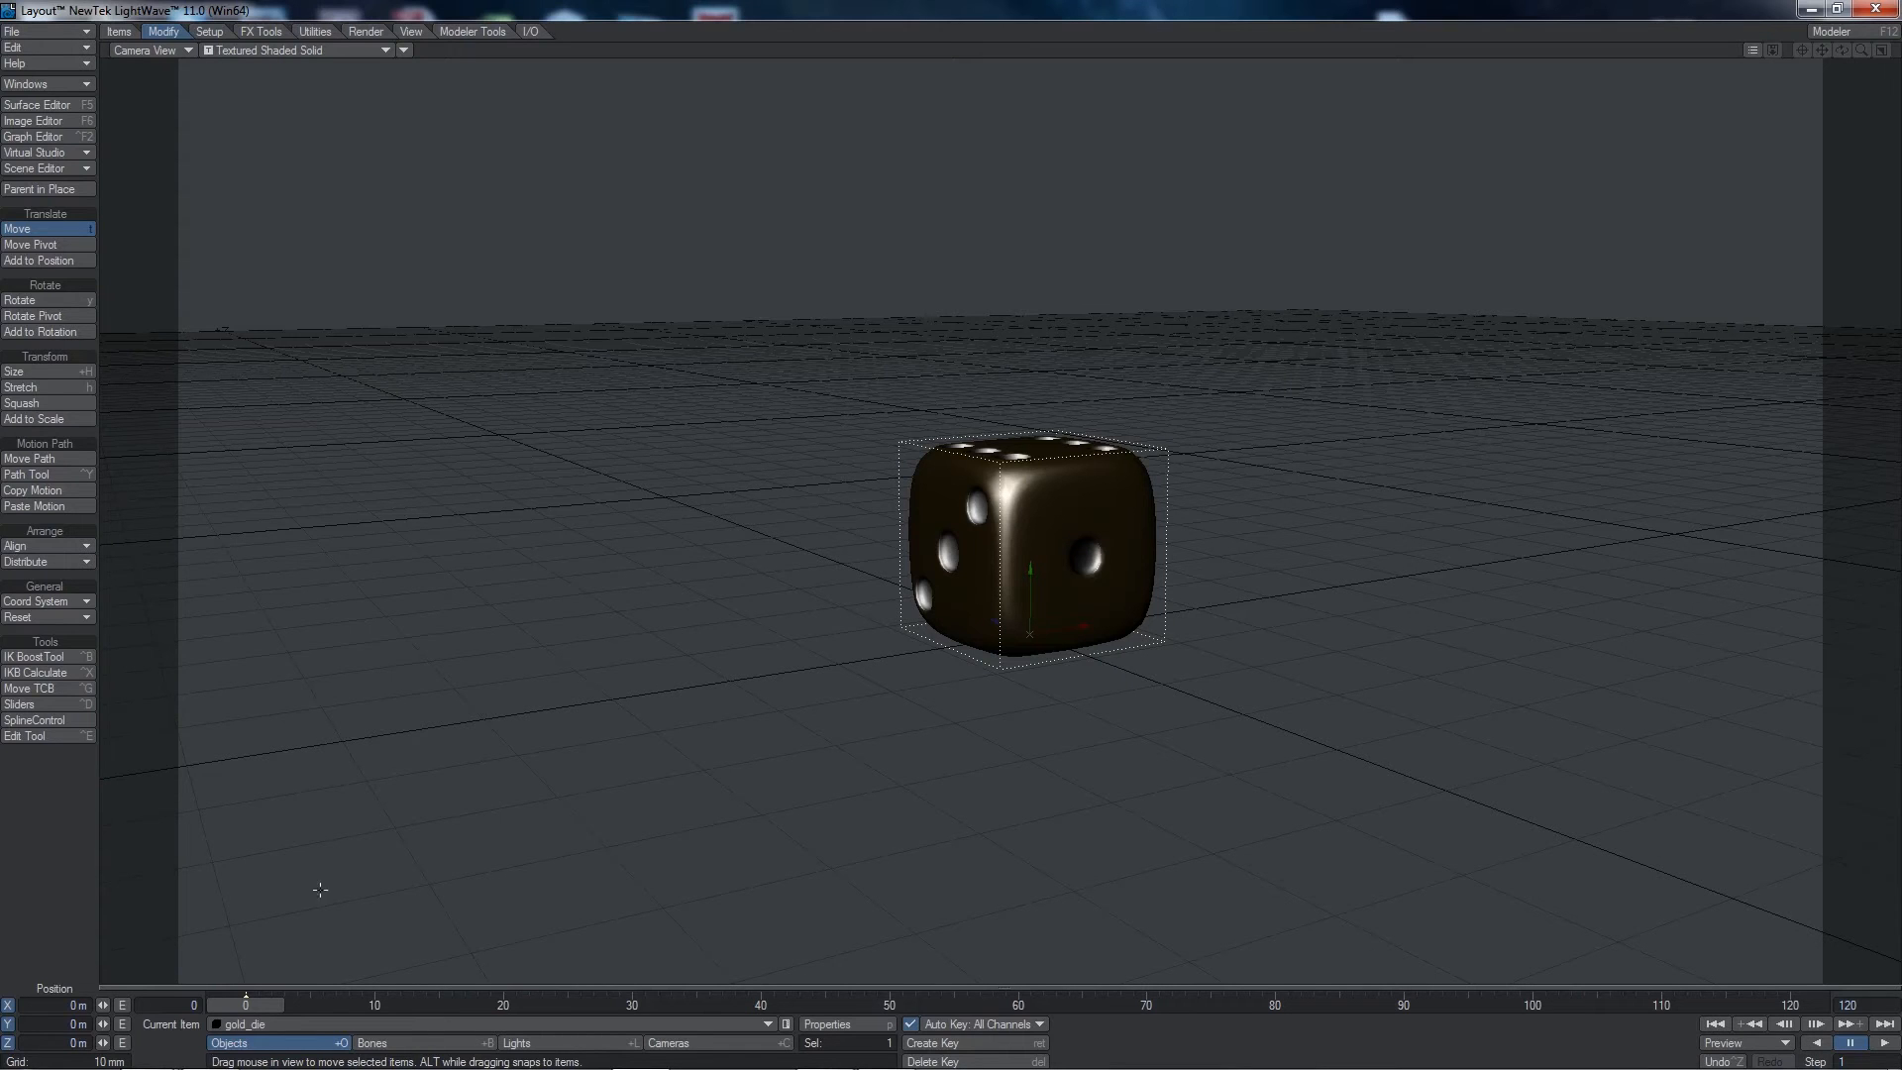
- Raise the die to about 31.55 mm on Y at frame 0 and make it a Bullet rigid body
right_click_drag(809, 707, 809, 359)
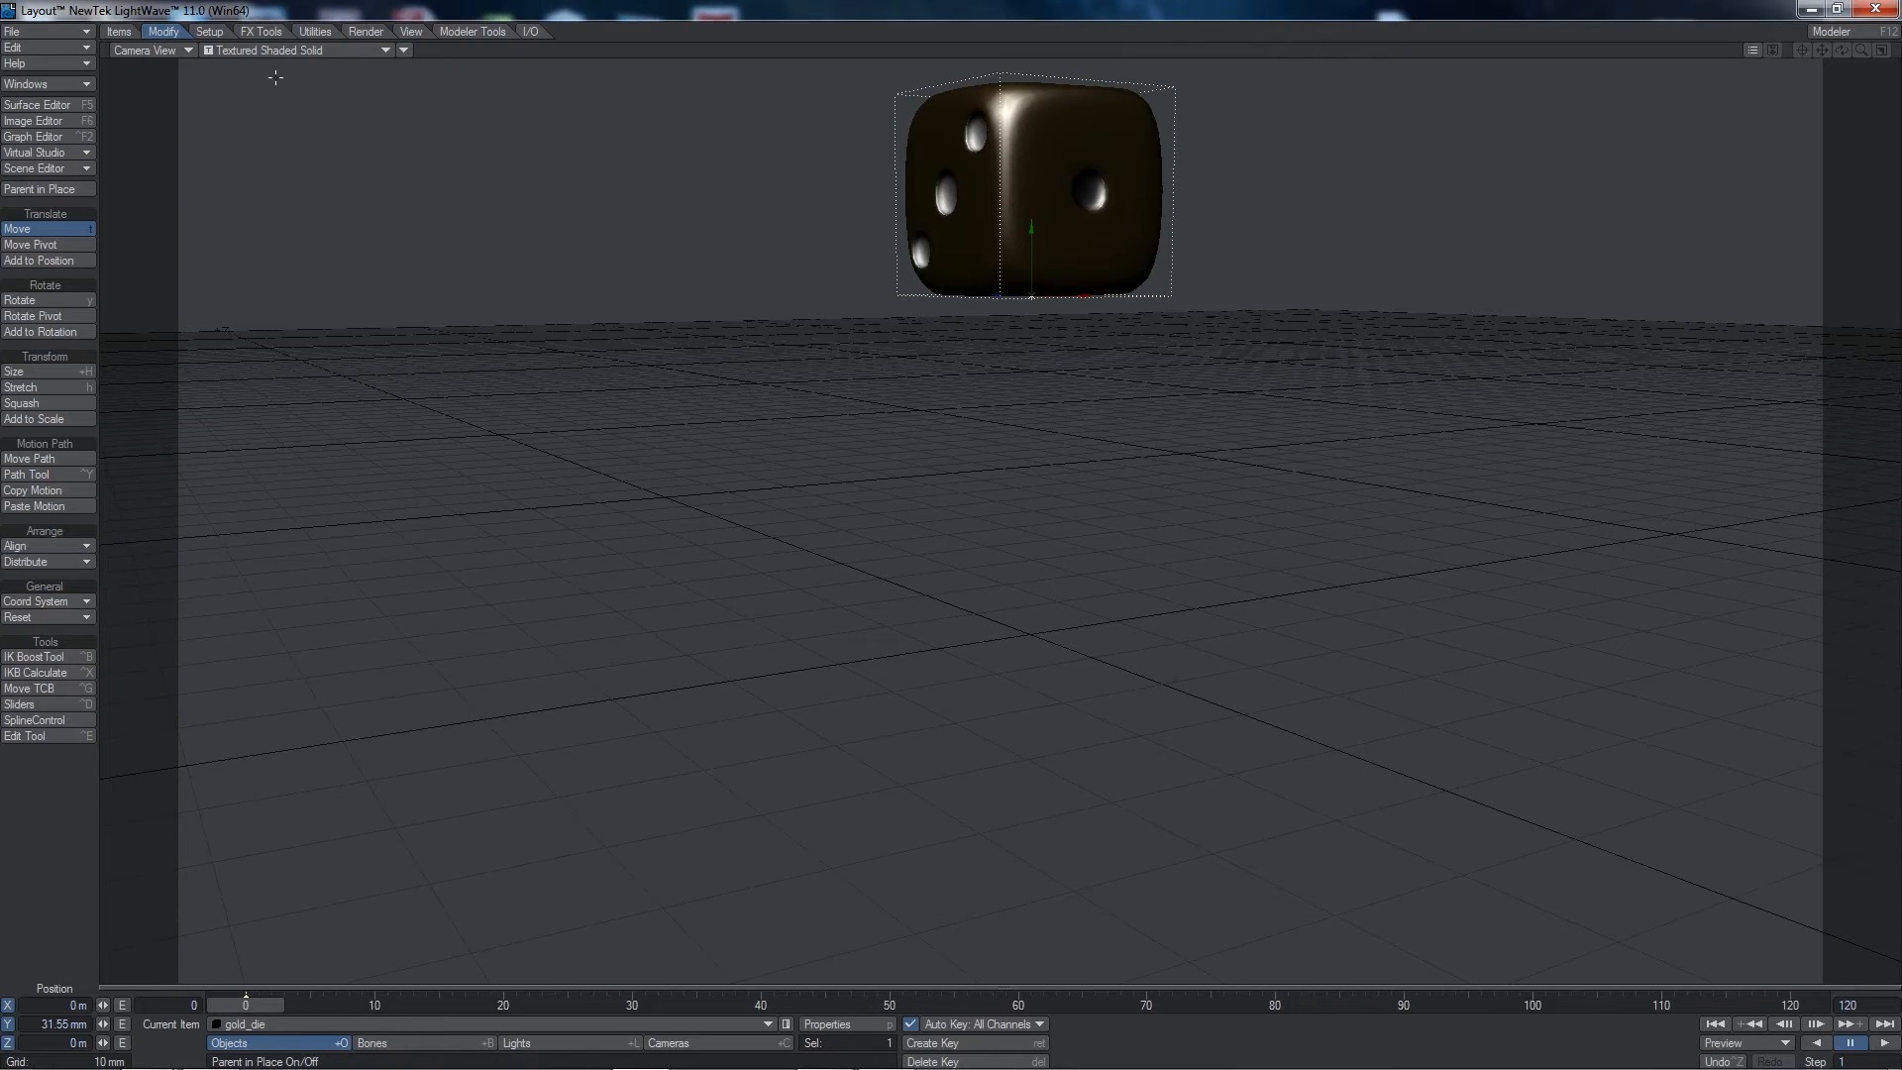
left_click(264, 34)
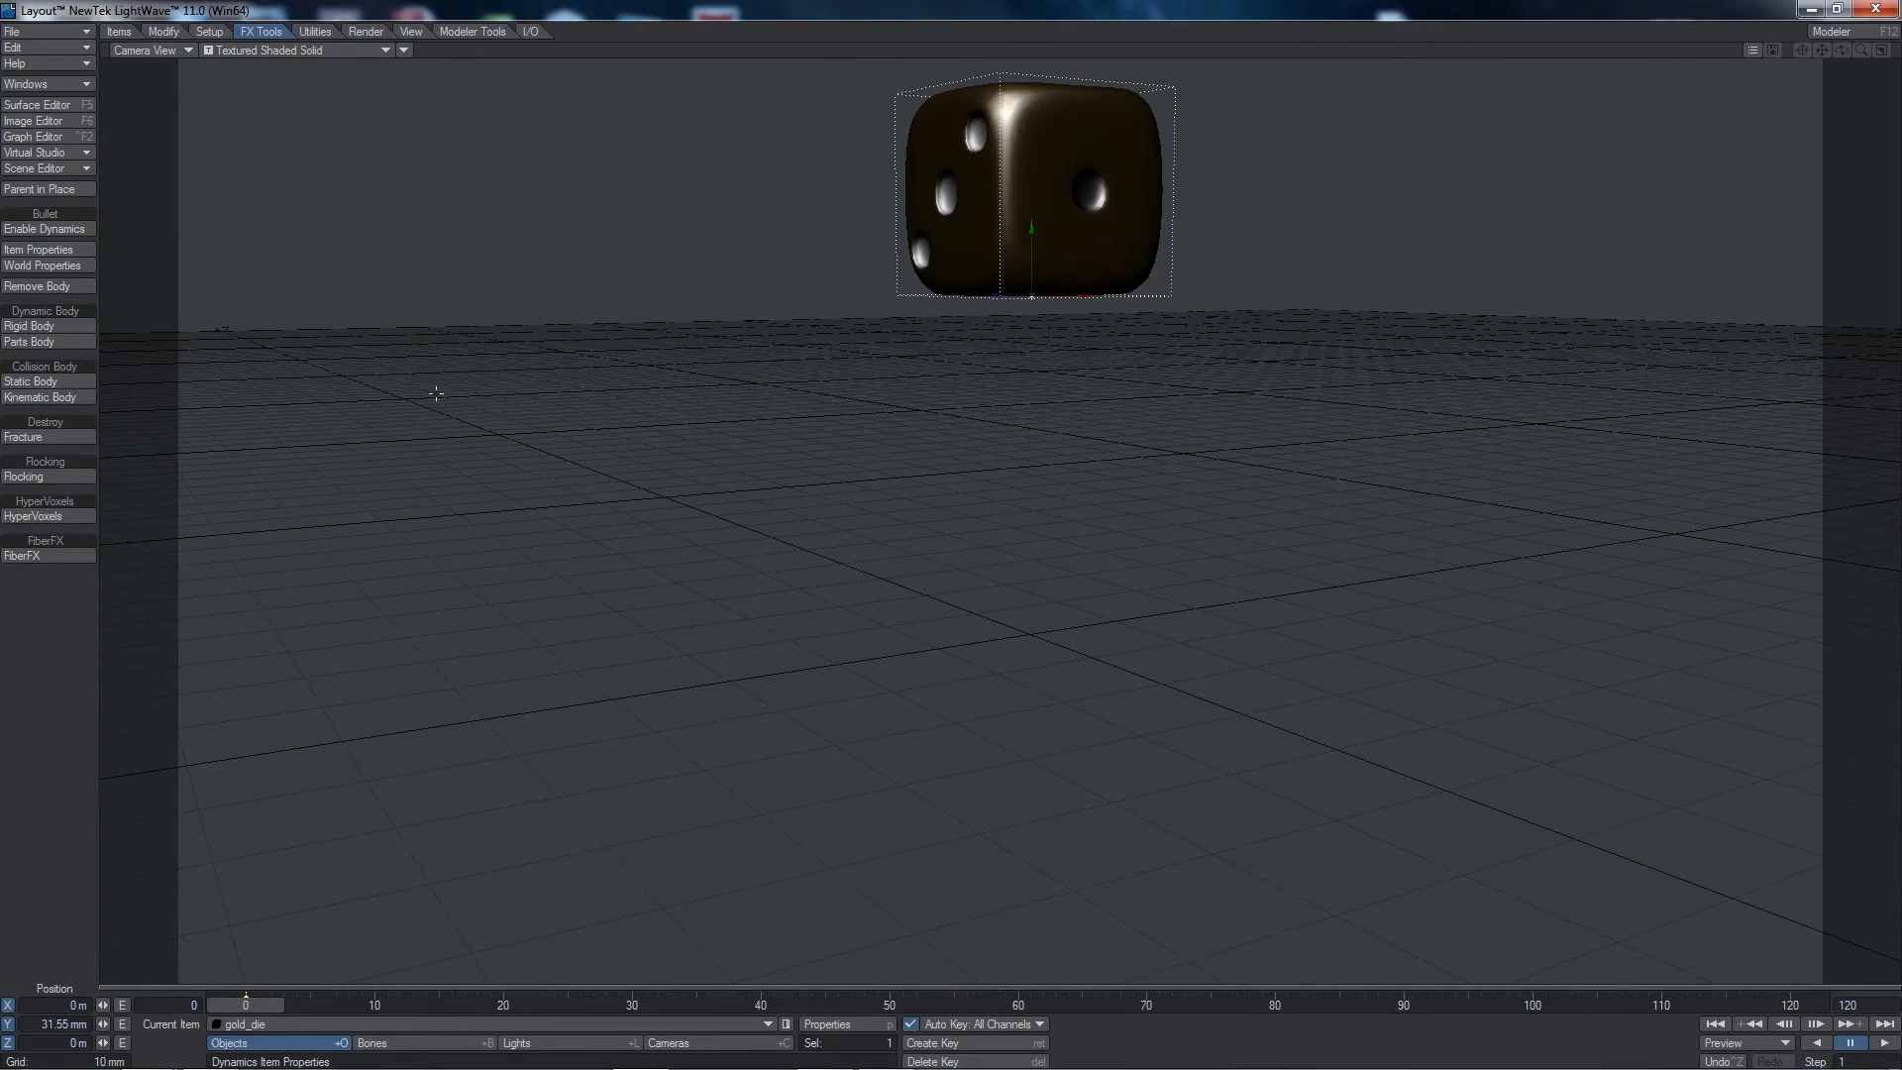
left_click(73, 250)
mouse_move(1440, 89)
left_mouse_down()
mouse_move(1446, 150)
mouse_move(1446, 125)
left_mouse_up()
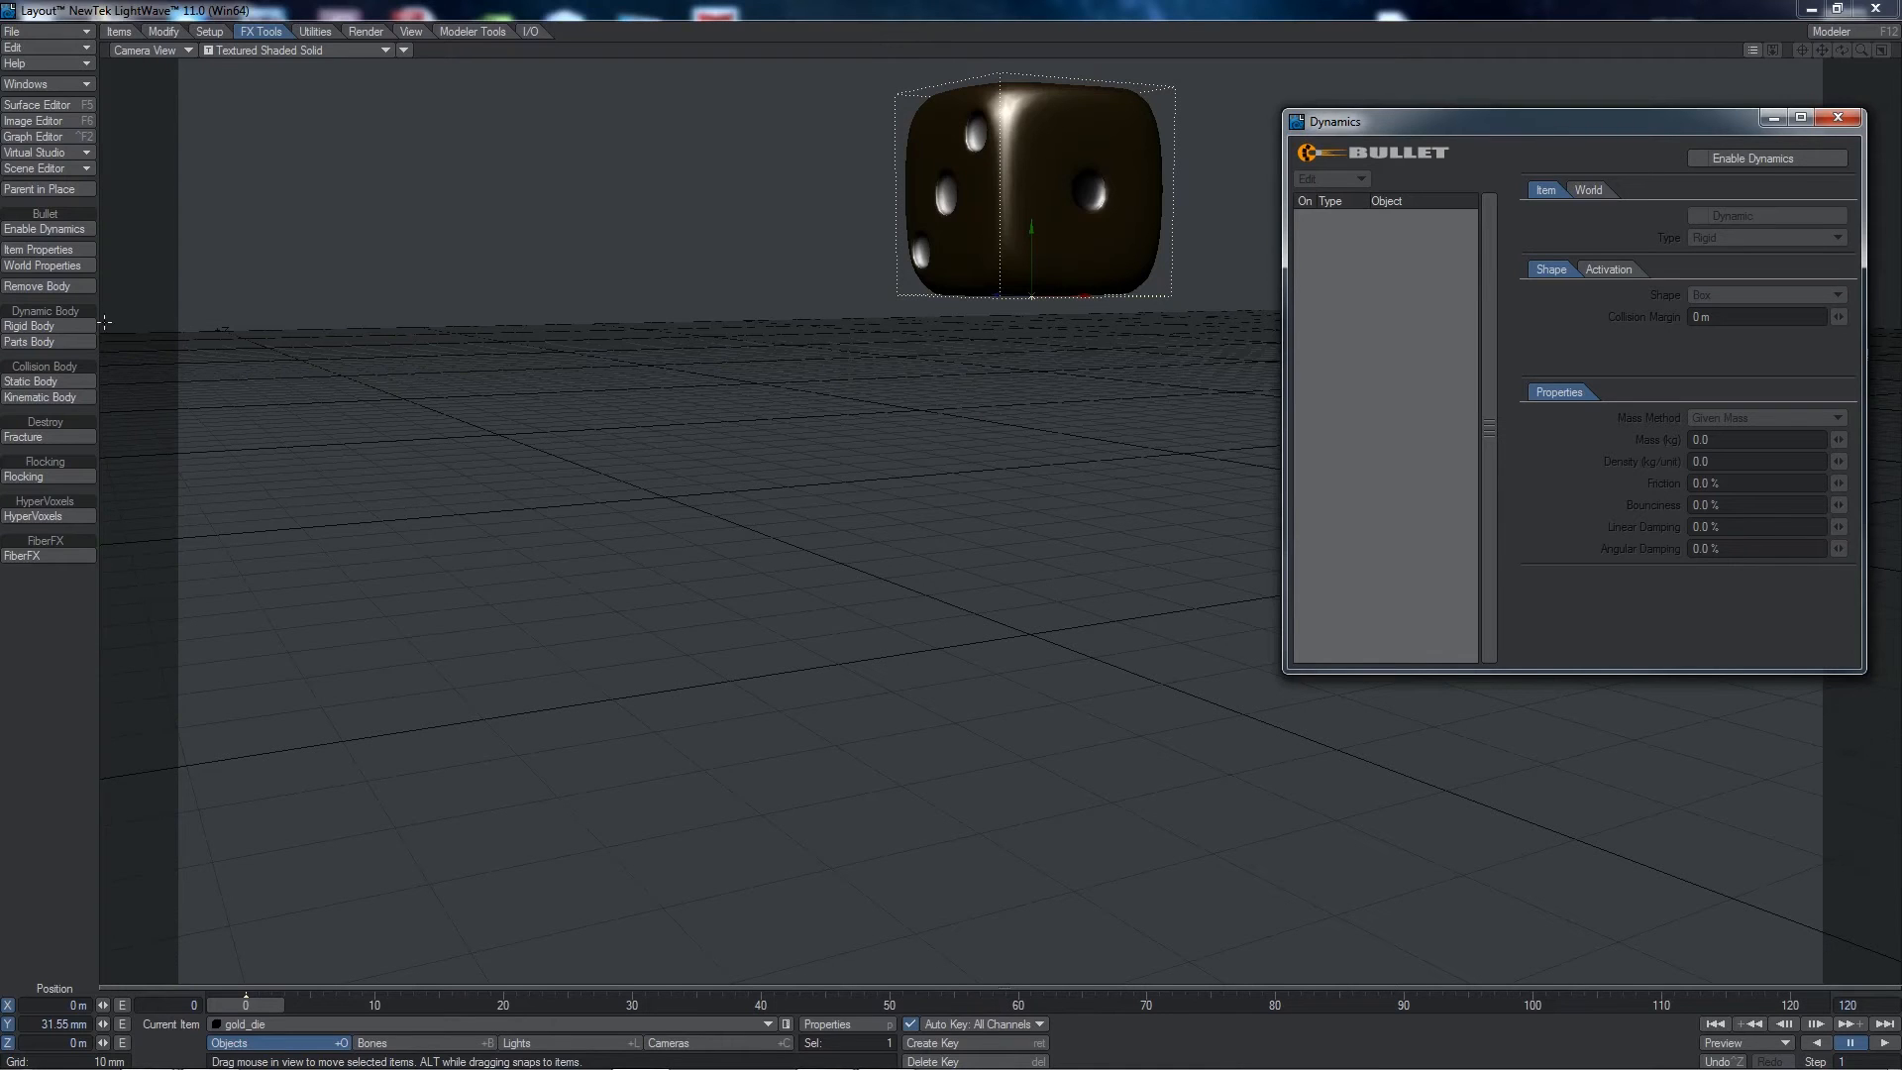
left_click(68, 325)
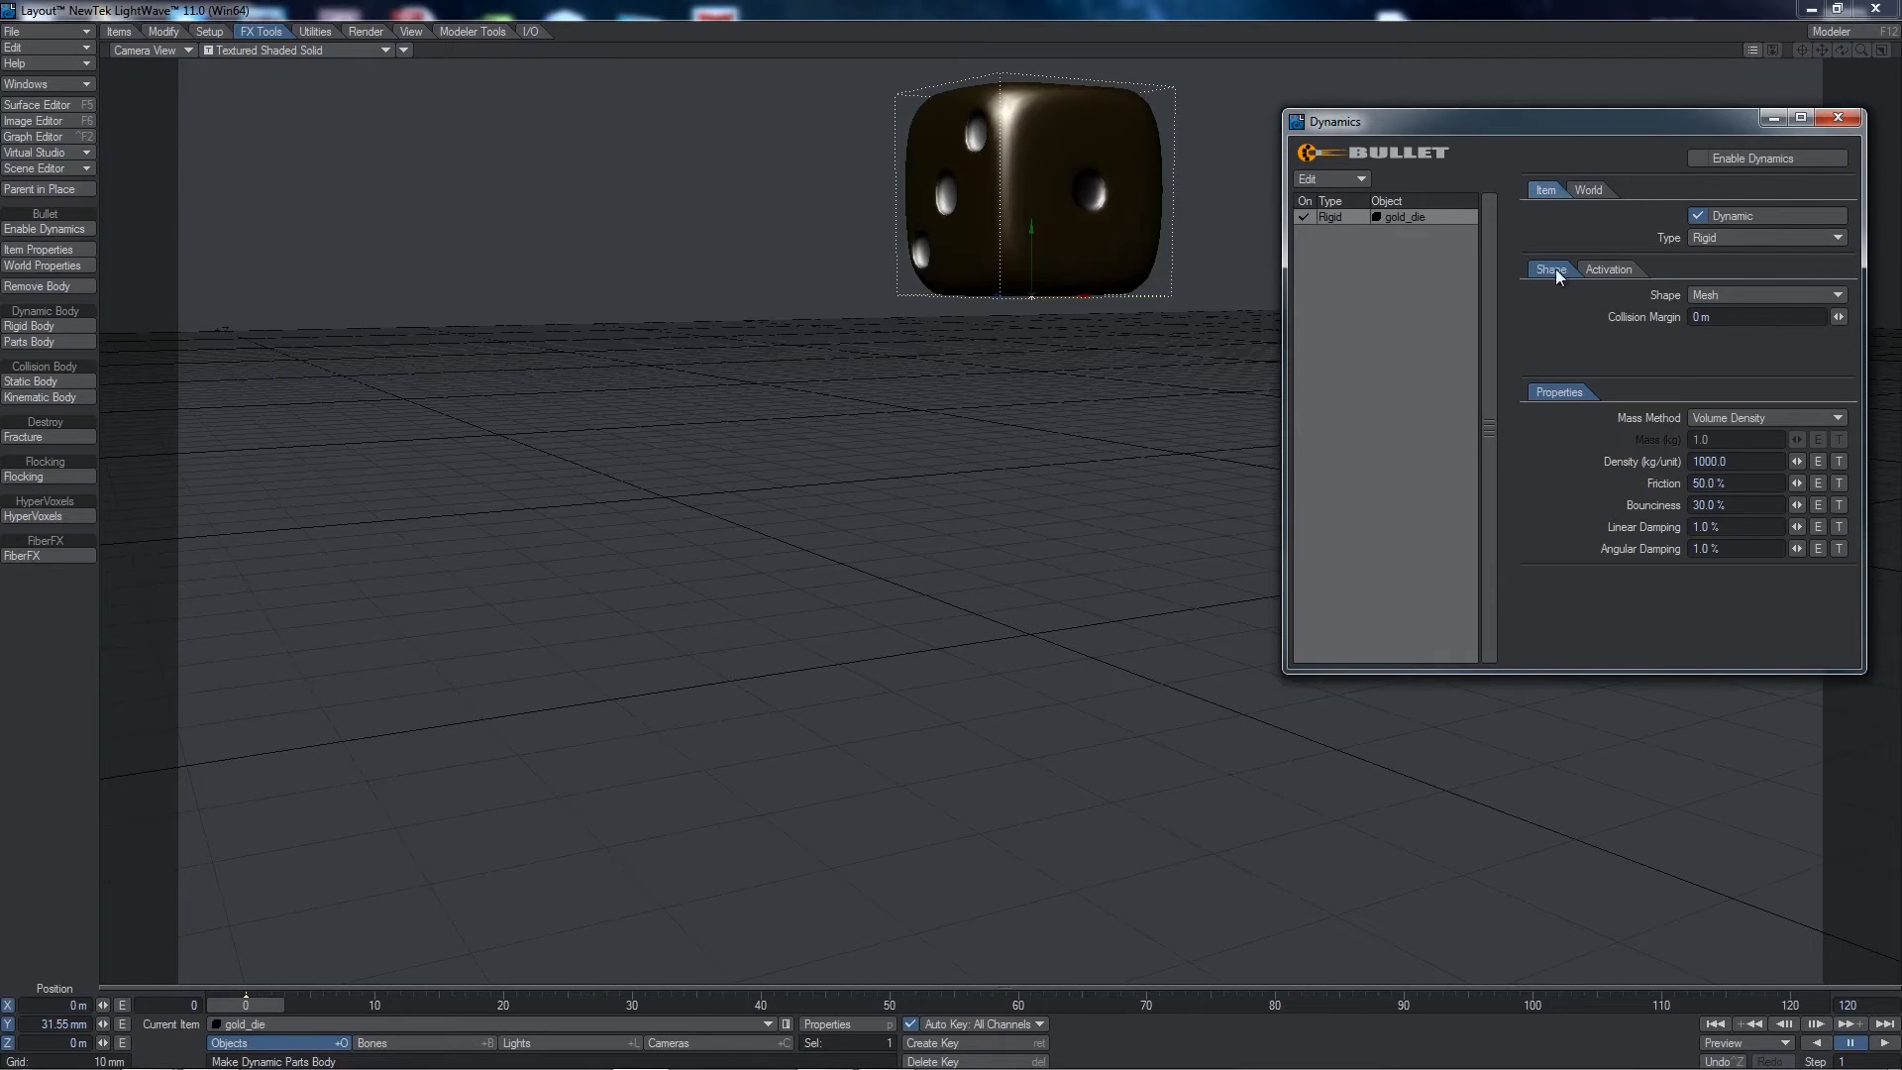
- Set the die's collision shape to Convex Pieces and enable Bullet dynamics
left_click(1738, 303)
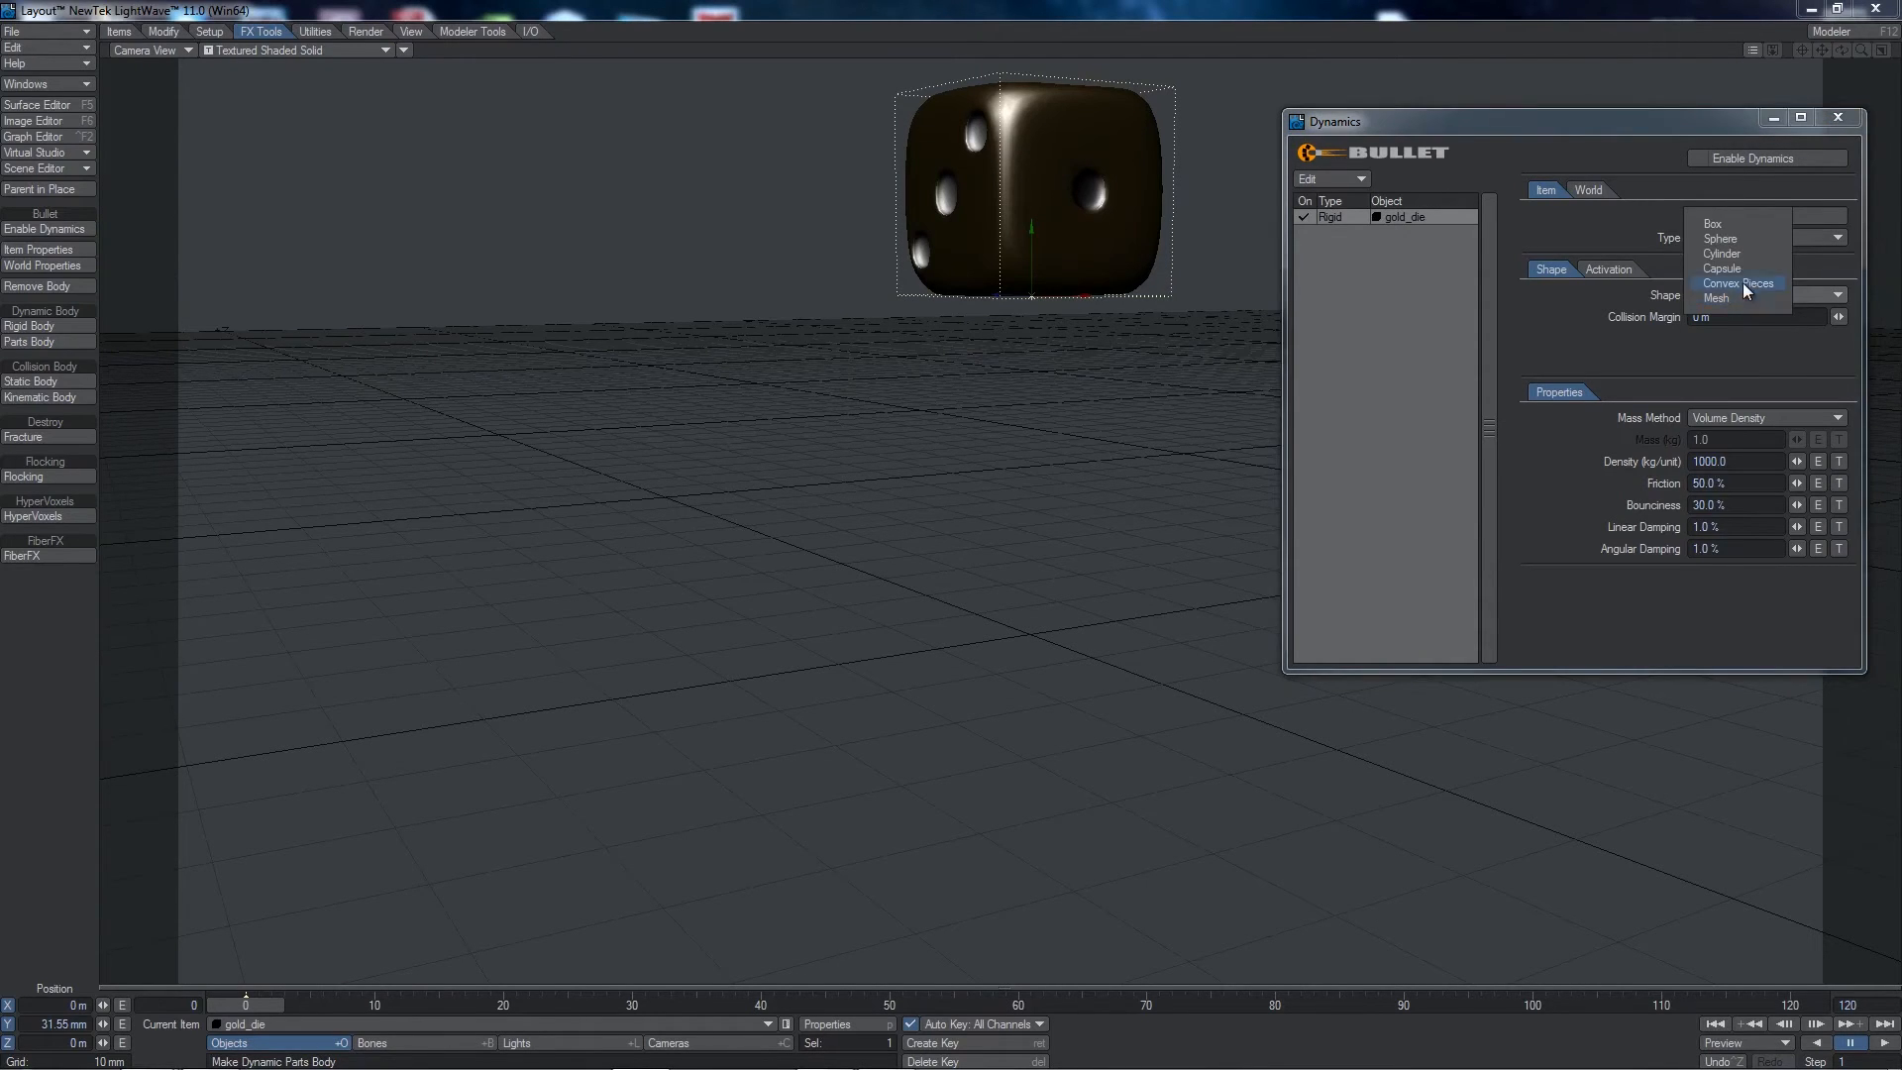
left_click(1744, 284)
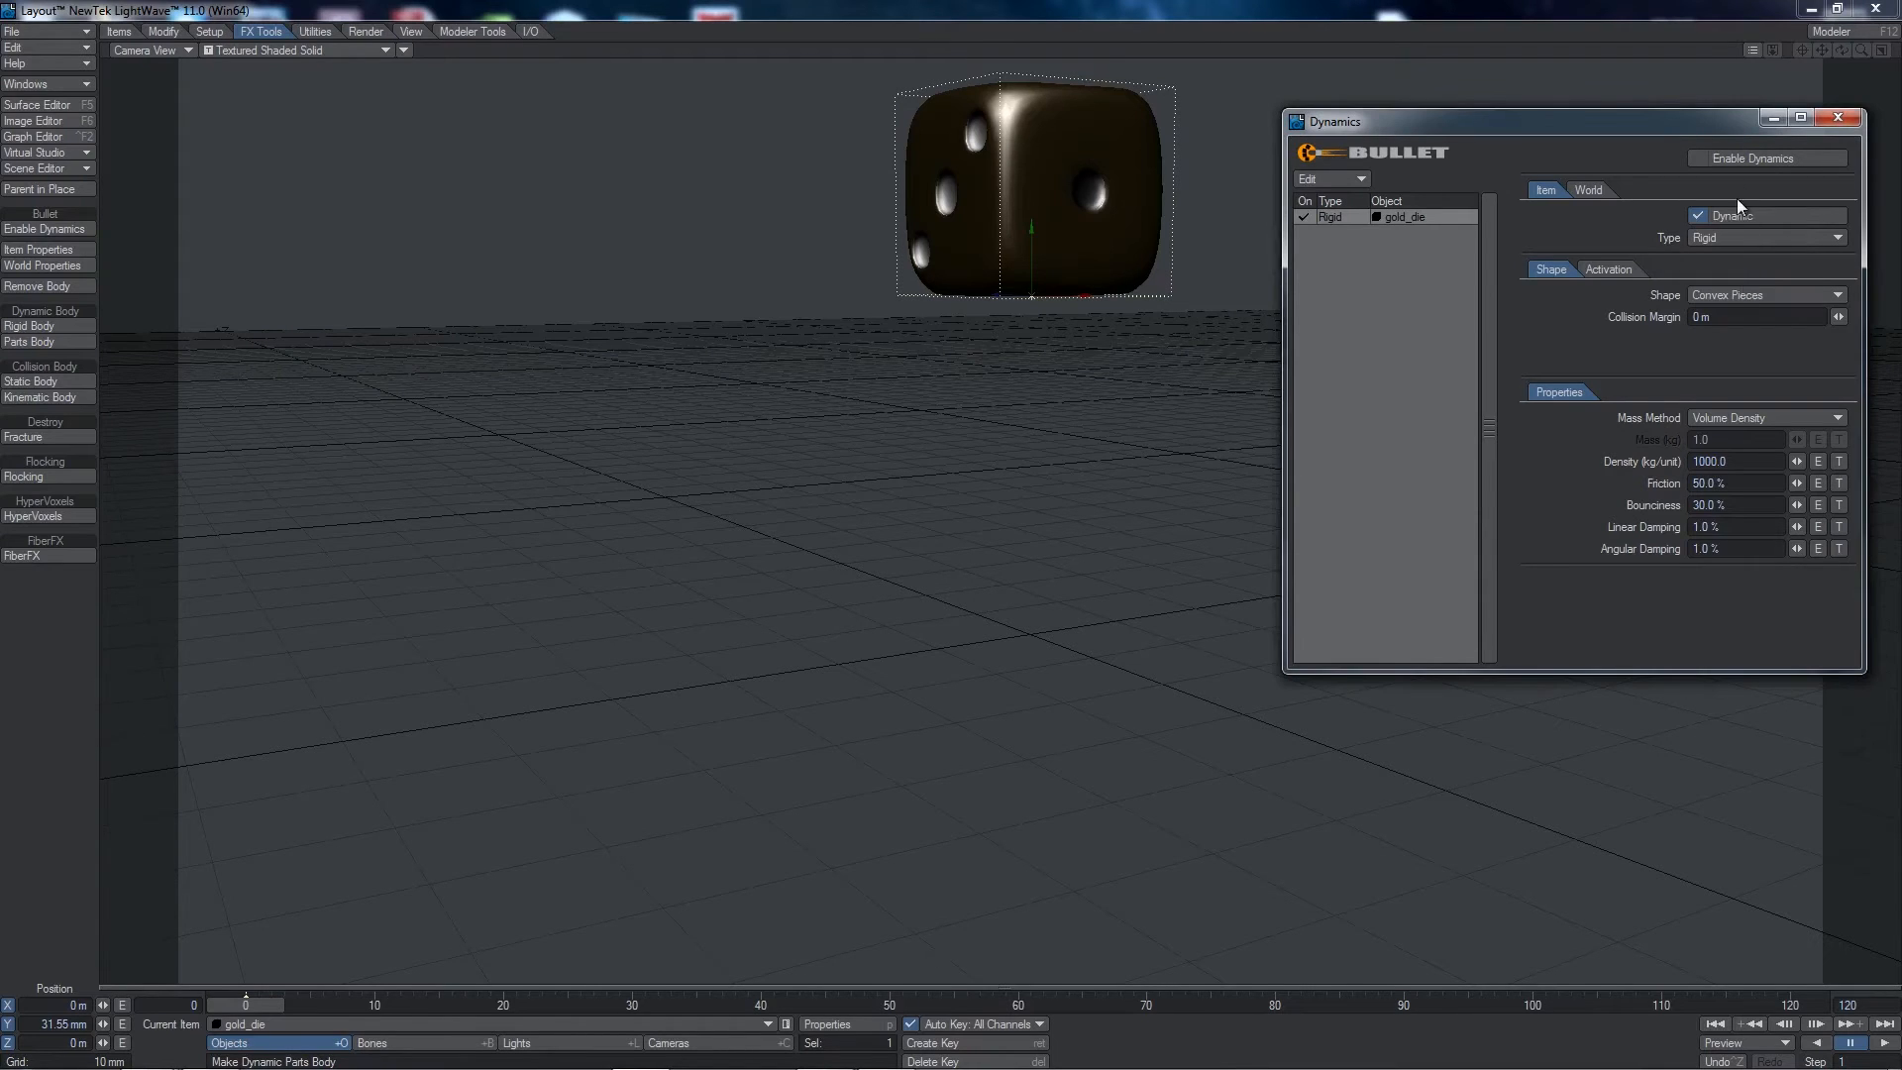
left_click(1732, 159)
- Play the dynamics simulation to watch the die fall, pause it, and return to frame 0
left_click(1885, 1051)
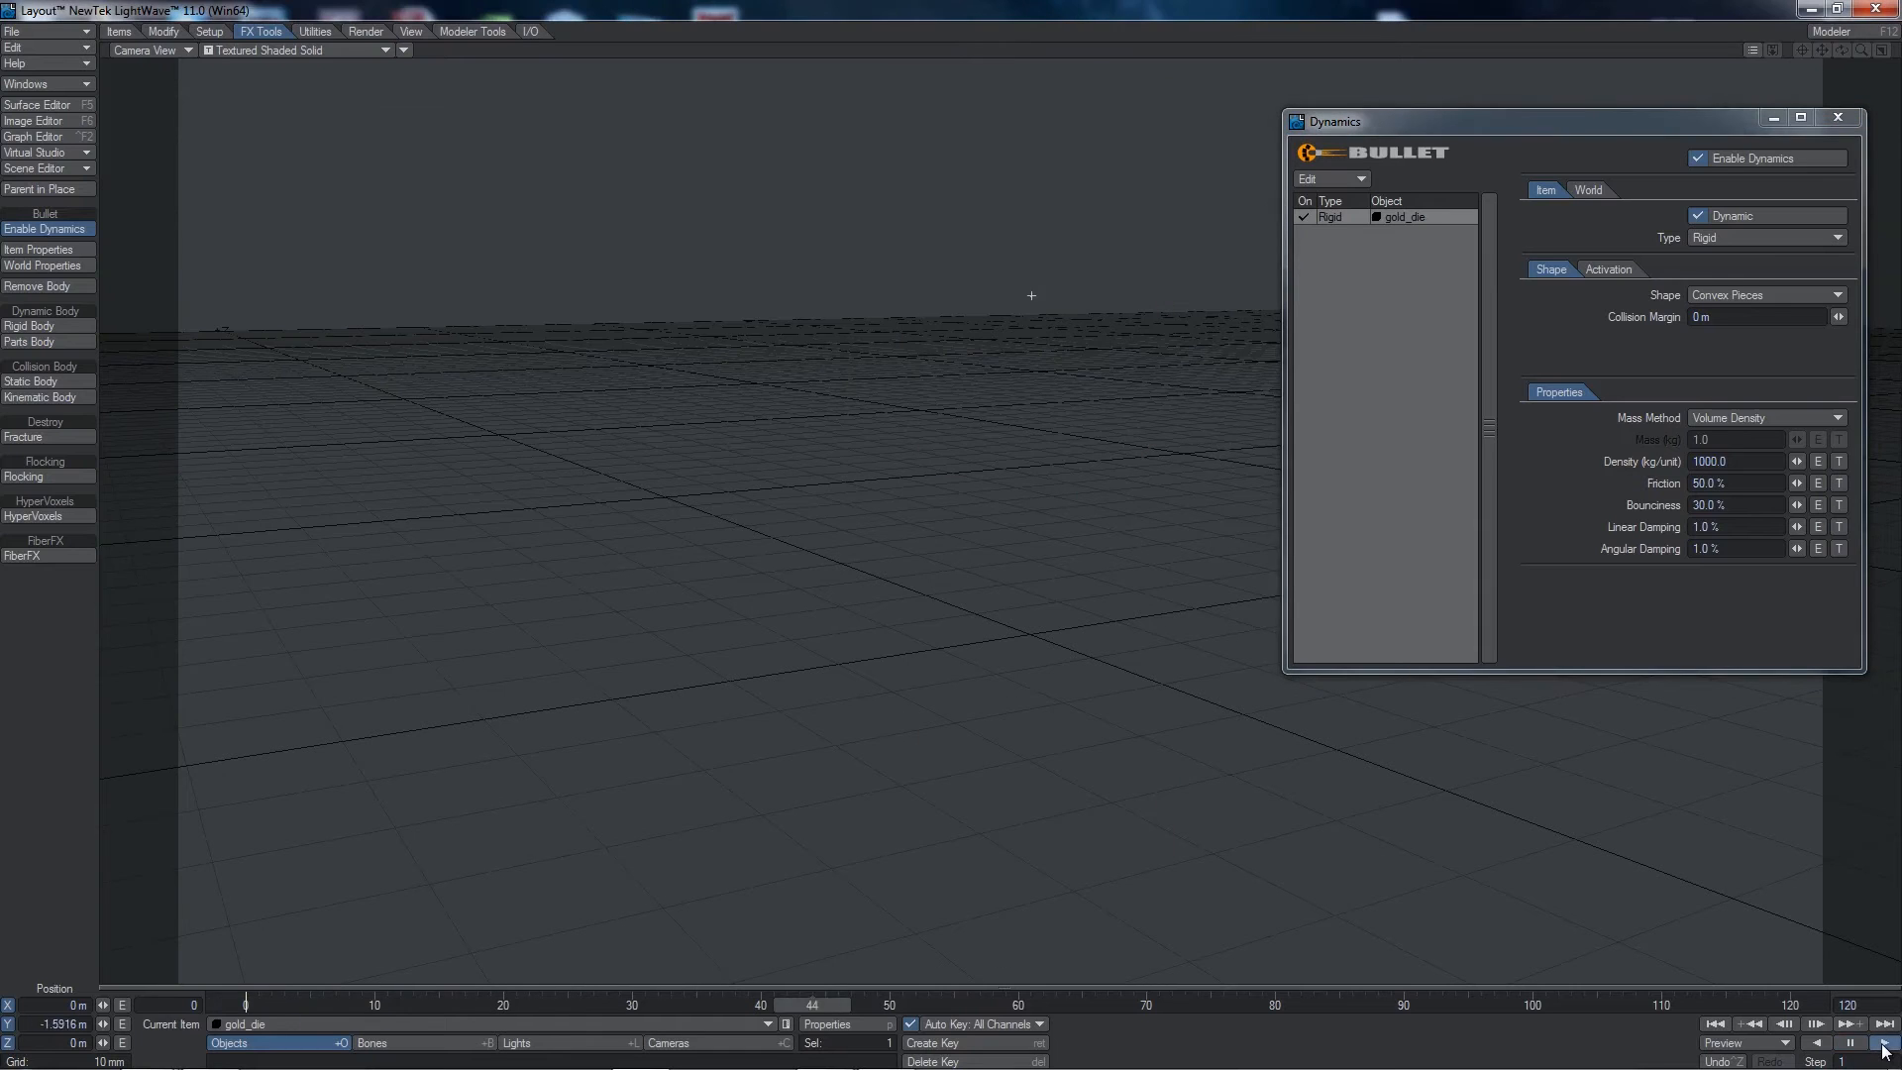
left_click(1852, 1046)
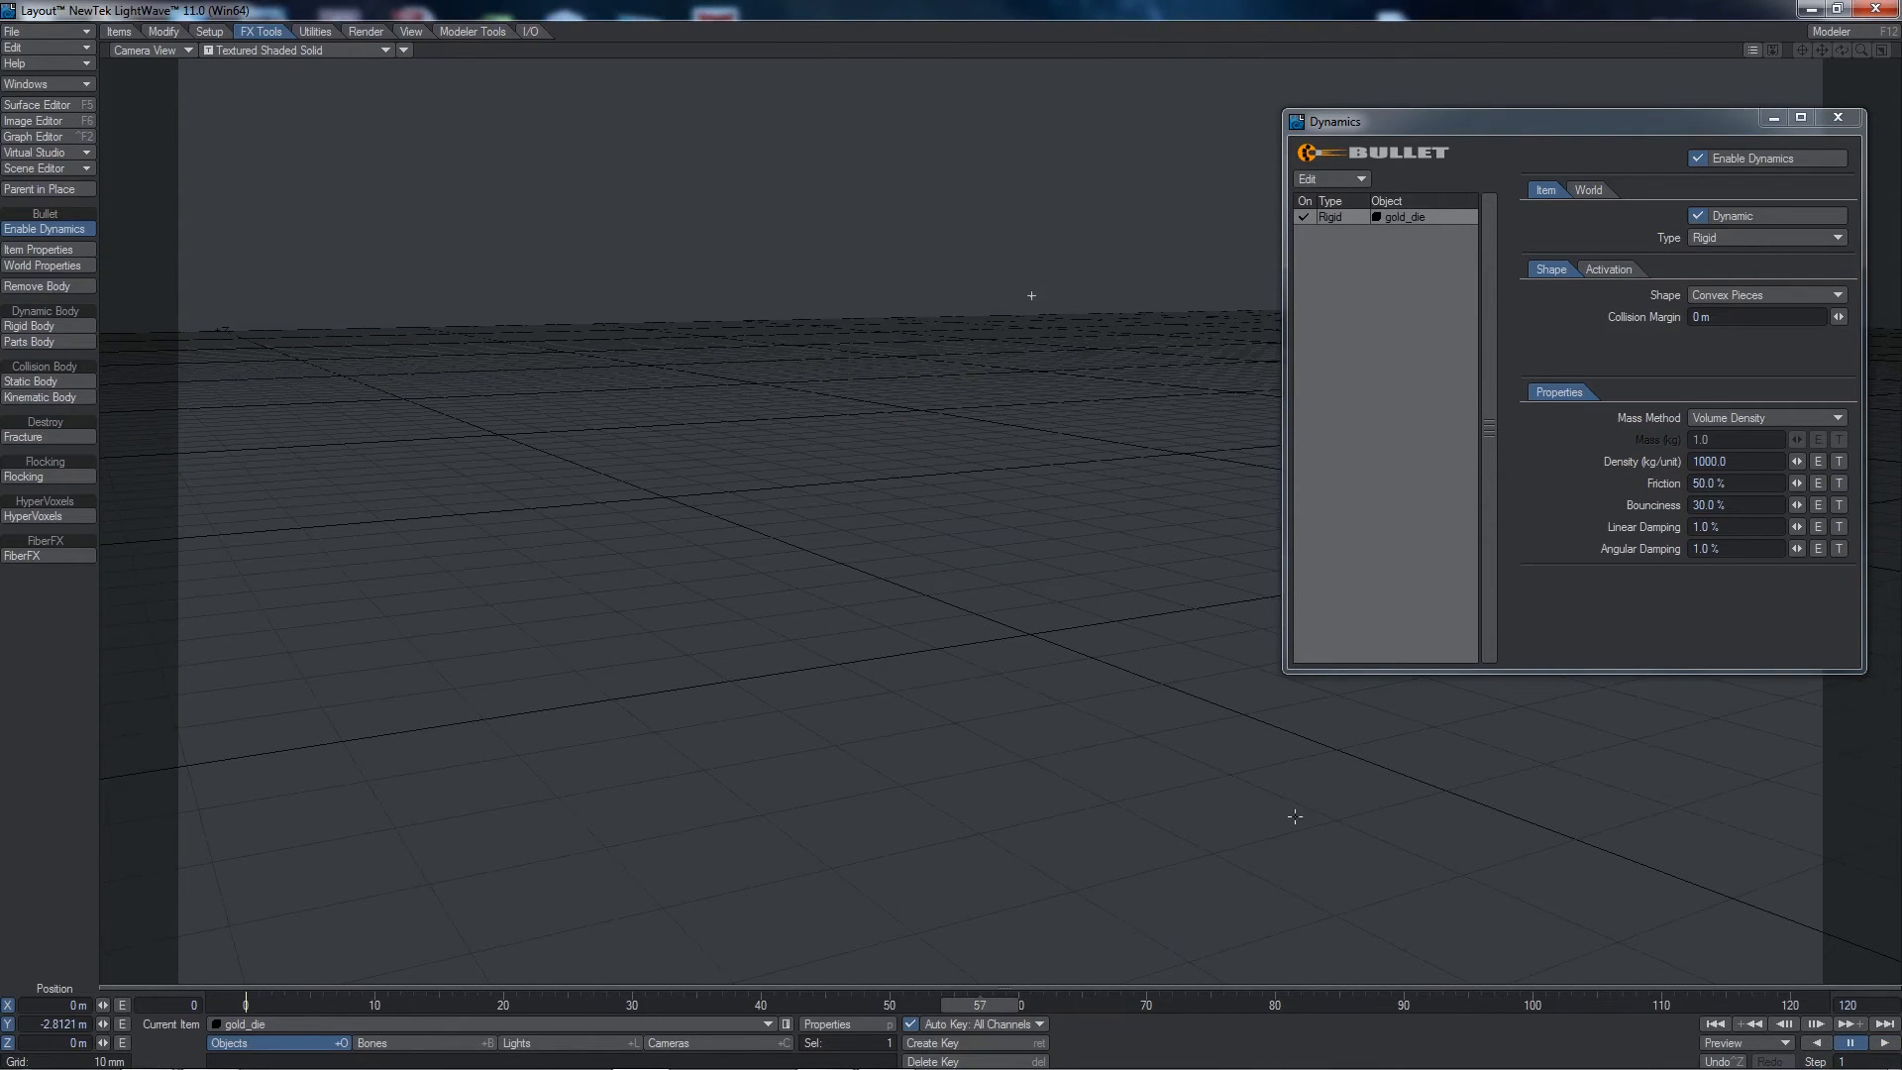
left_click_drag(981, 1005, 246, 1002)
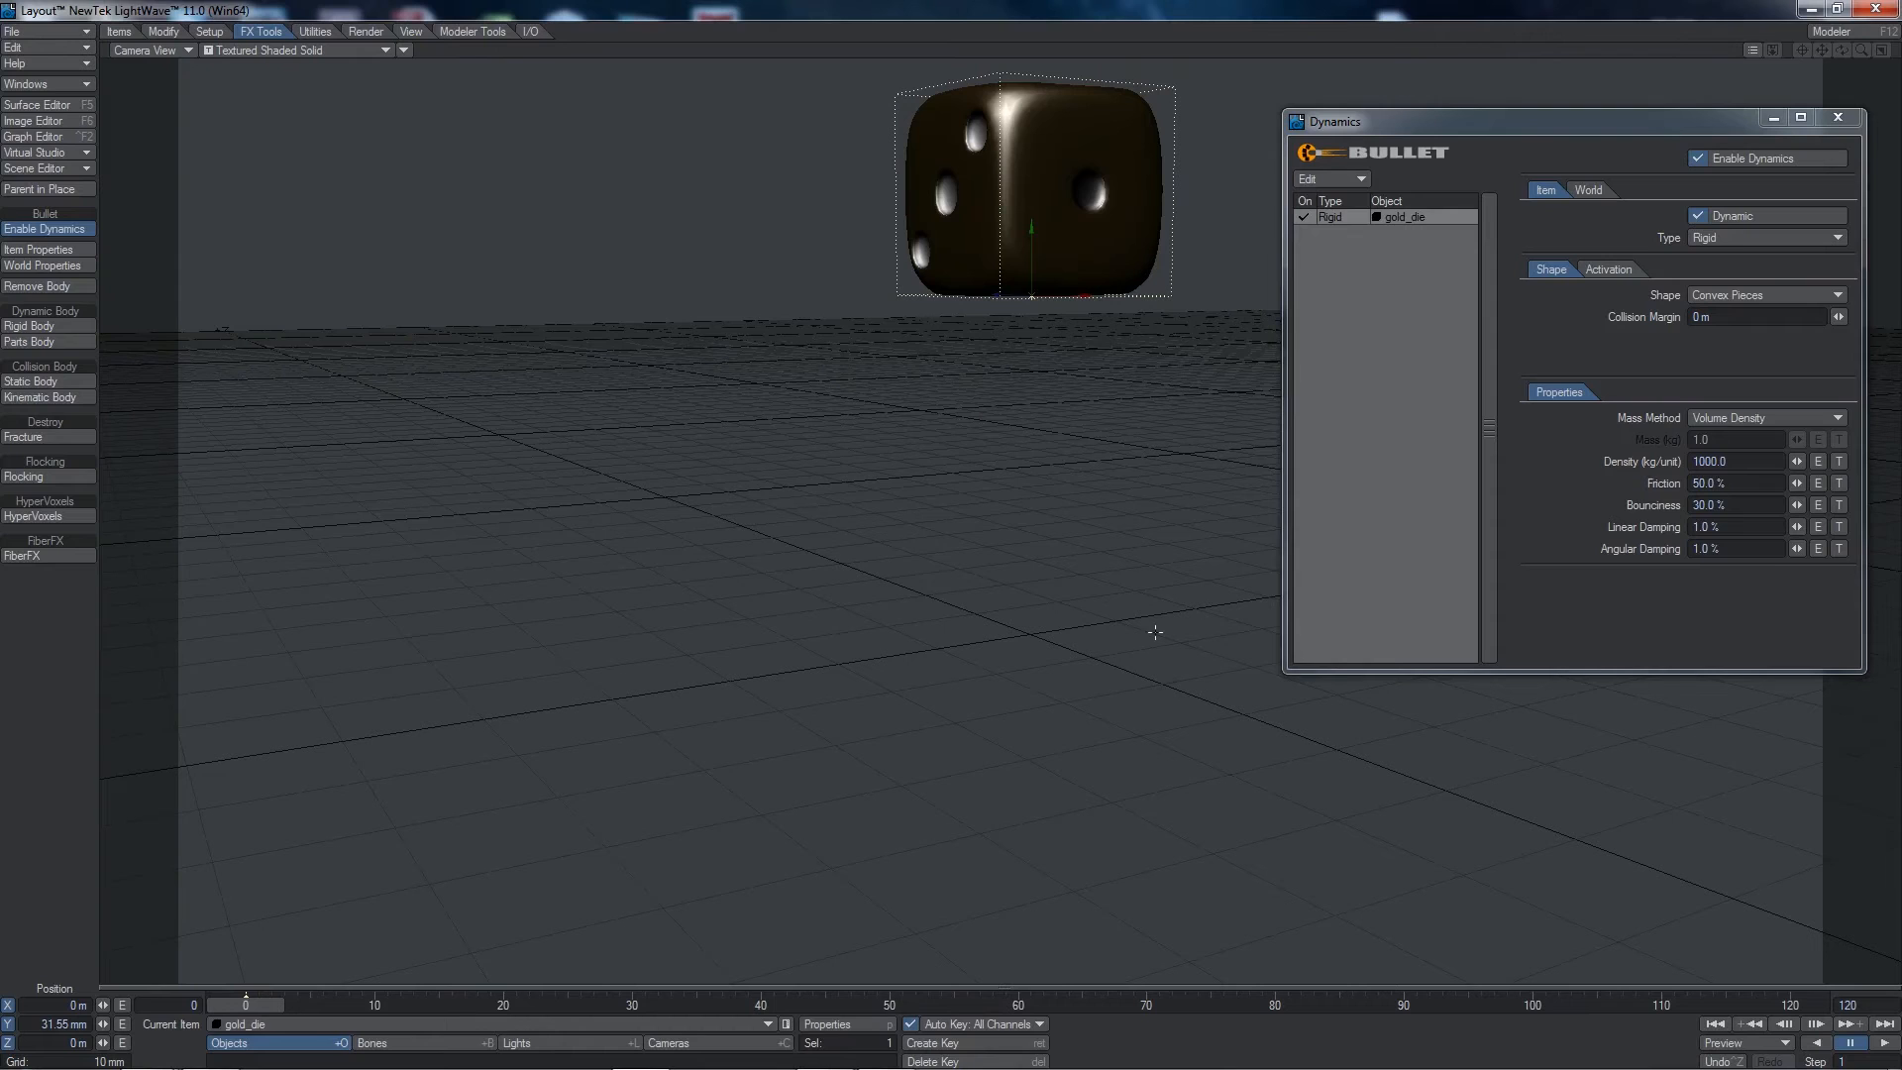
- Set the dynamics world's Y gravity to -5 m and its time scale to 25%
left_click(1587, 191)
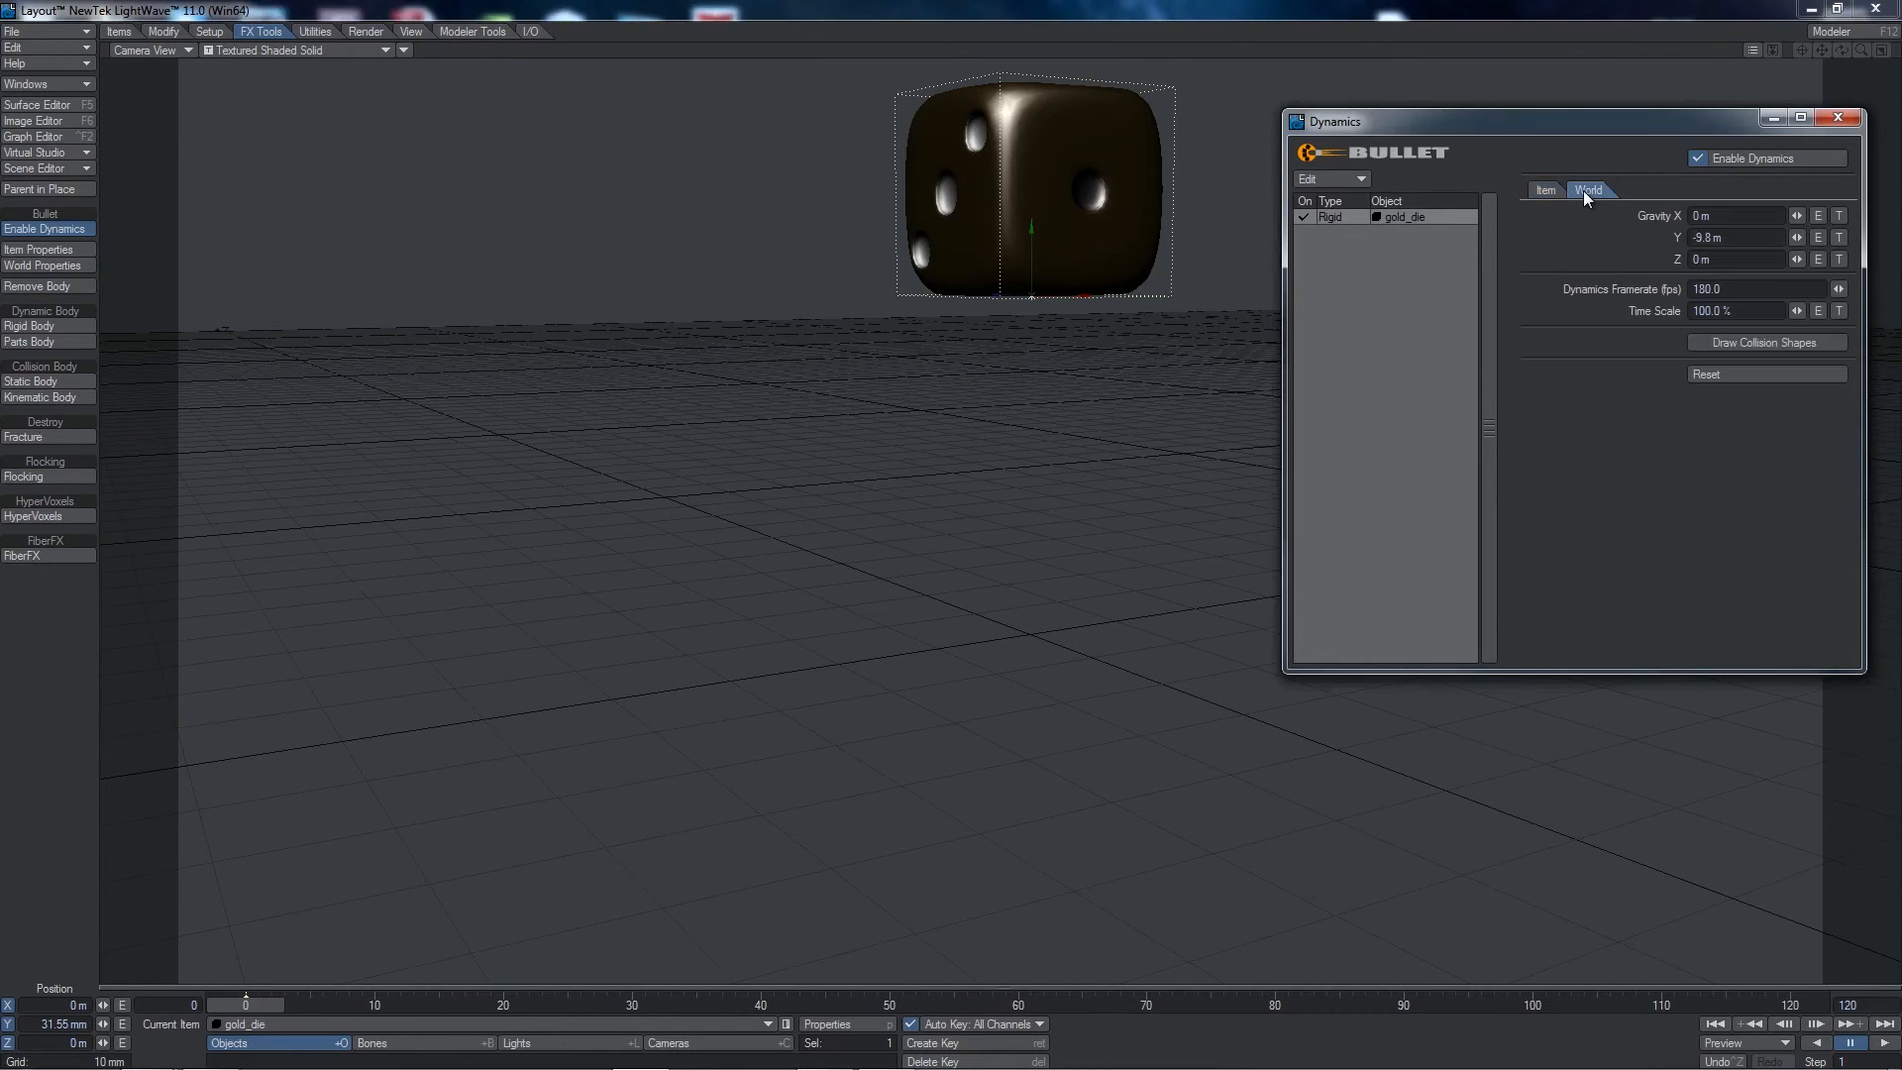
double_click(1684, 238)
type("-5")
key("Tab")
left_click(1771, 313)
type("25")
key("Tab")
- Set the dynamics framerate to 2000 fps, then play the fall briefly and return to frame 0
left_click(1799, 289)
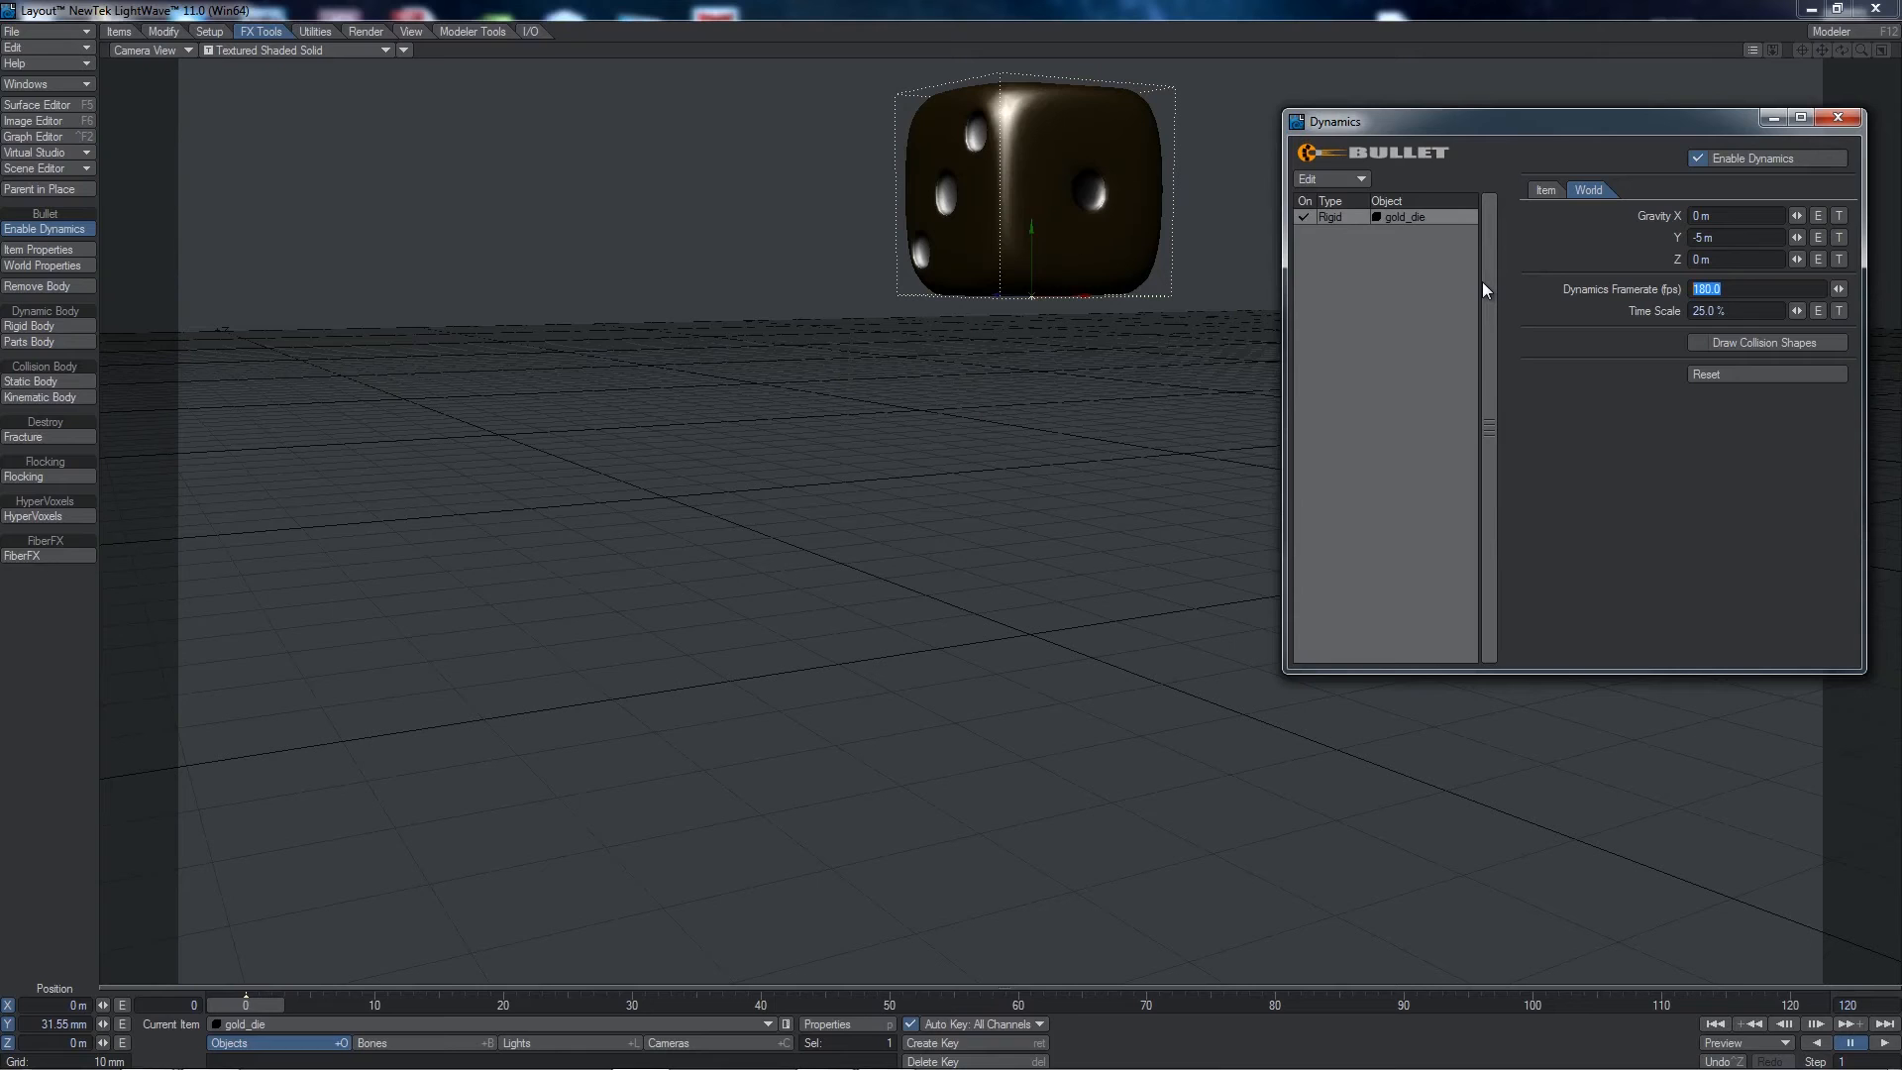
type("2000")
key("Tab")
key("Tab")
key("Tab")
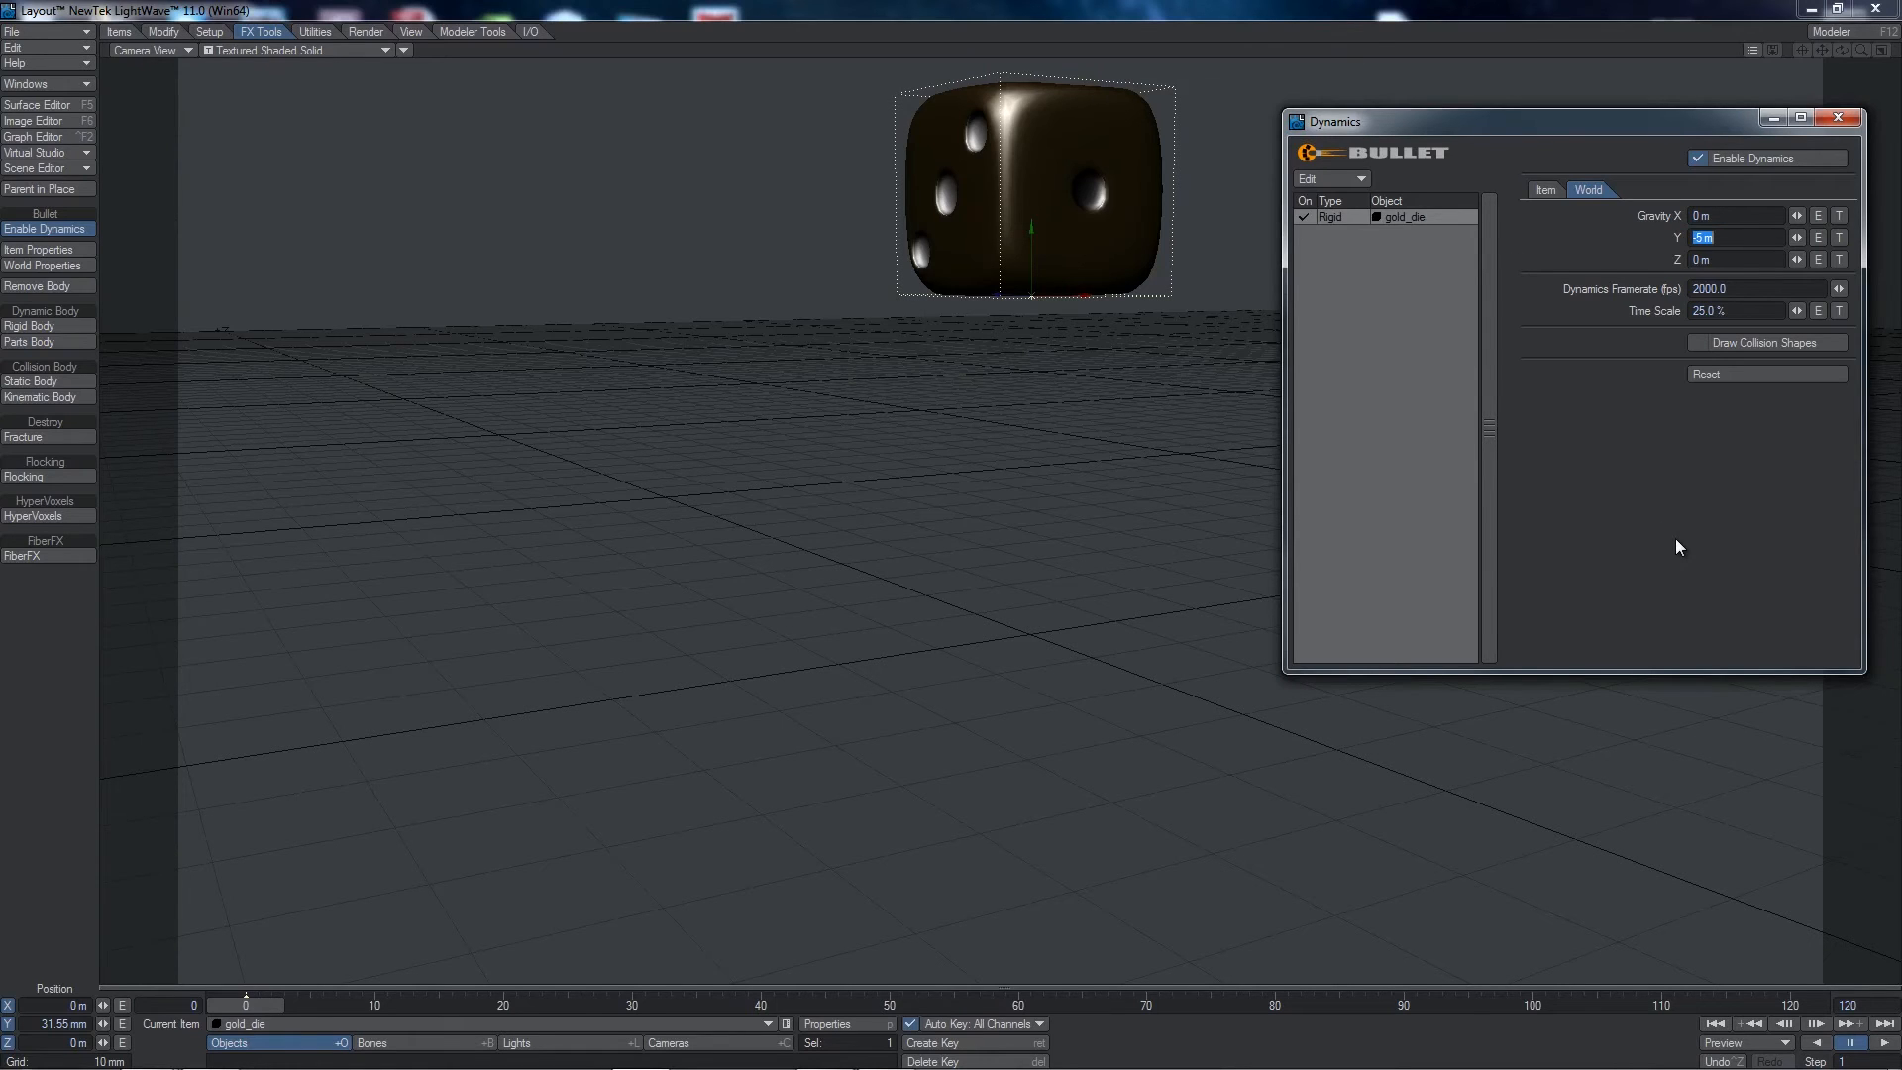
left_click(1877, 1048)
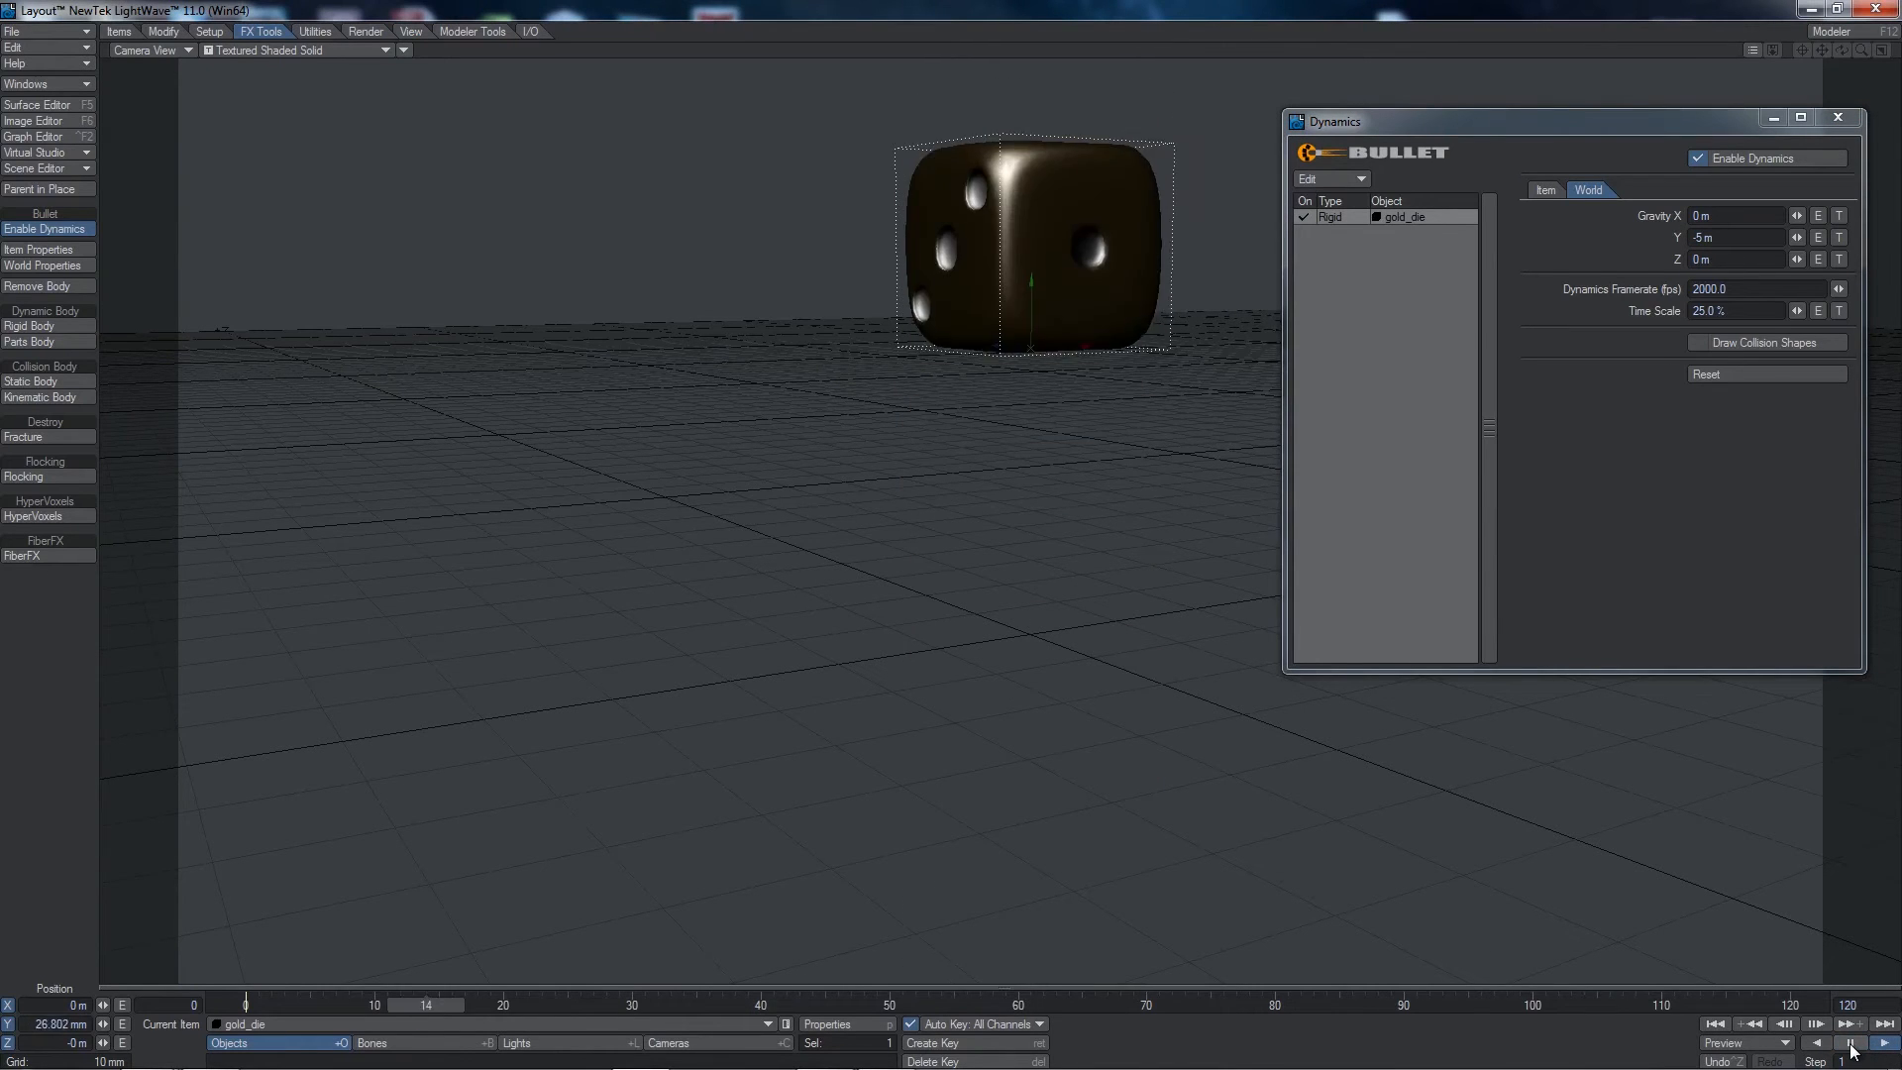
left_click(1716, 1025)
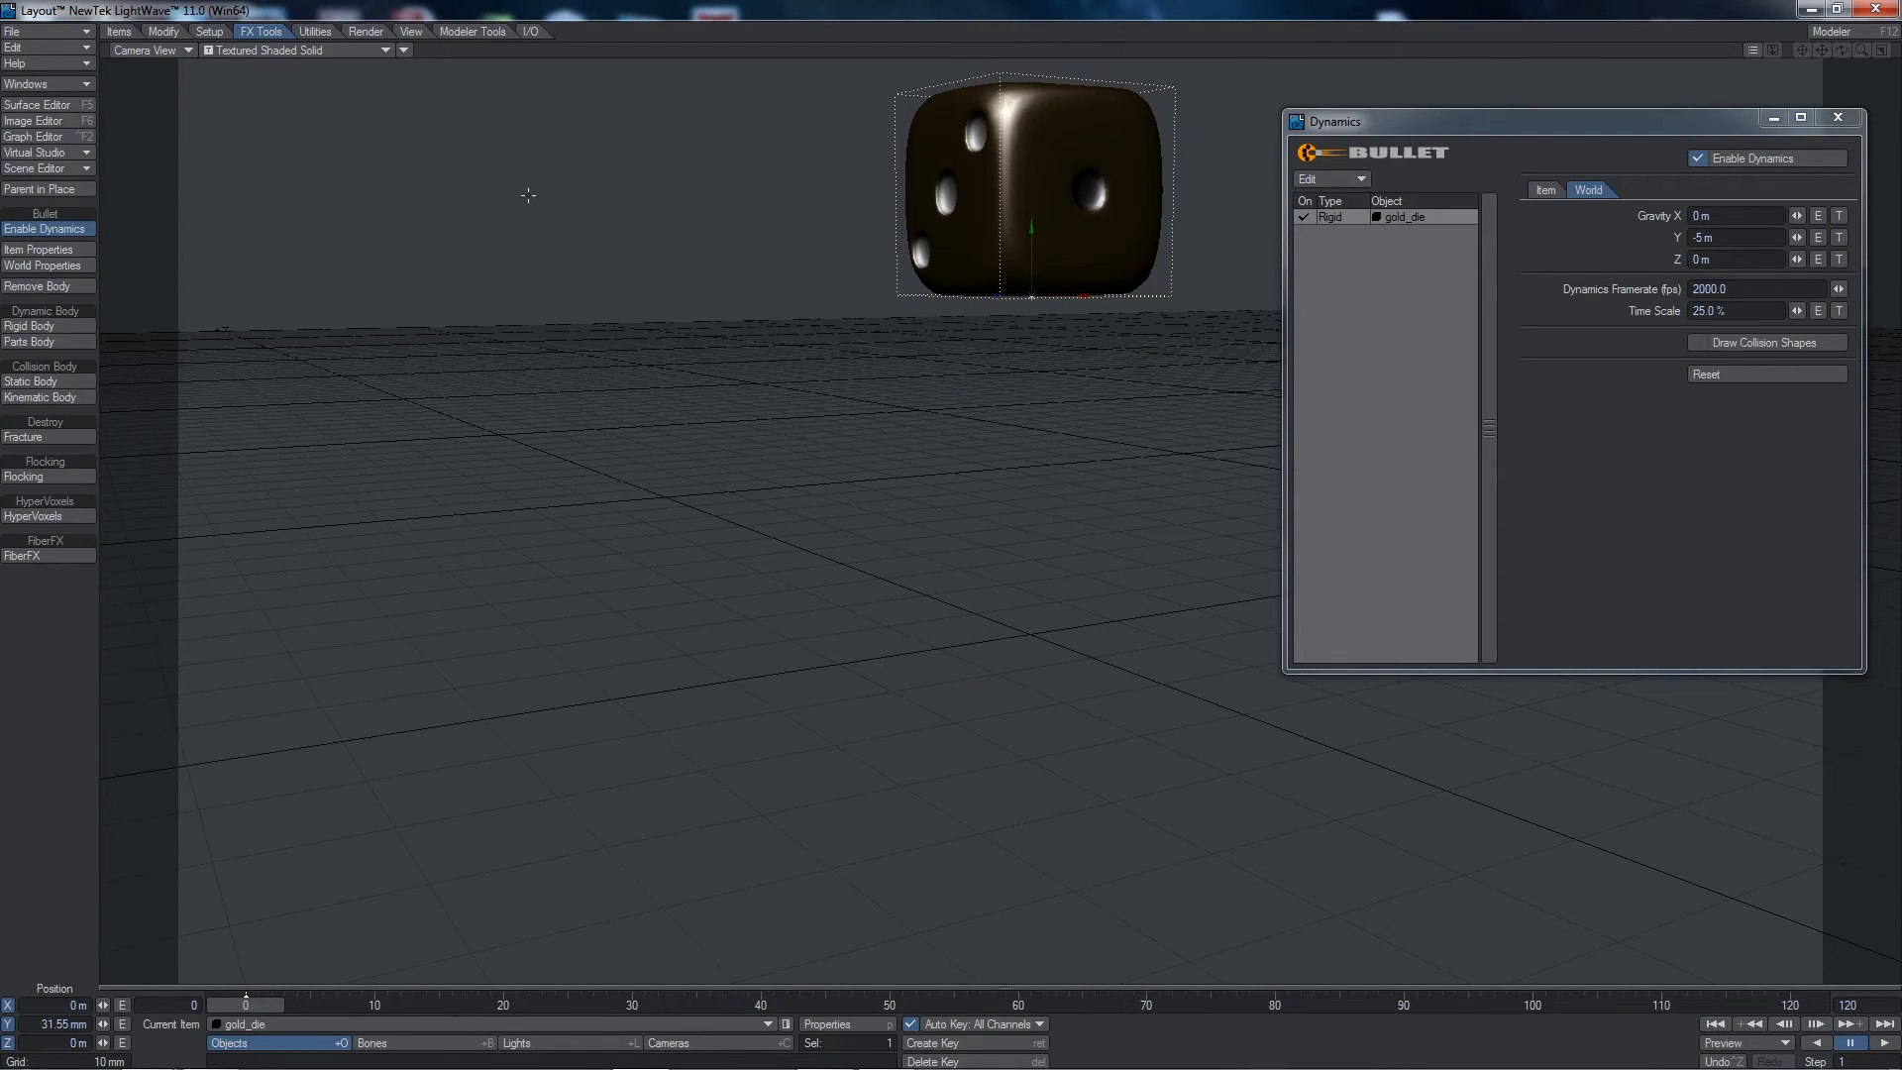
- Create a 10 m by 10 m ground plane centred at the origin
left_click(465, 32)
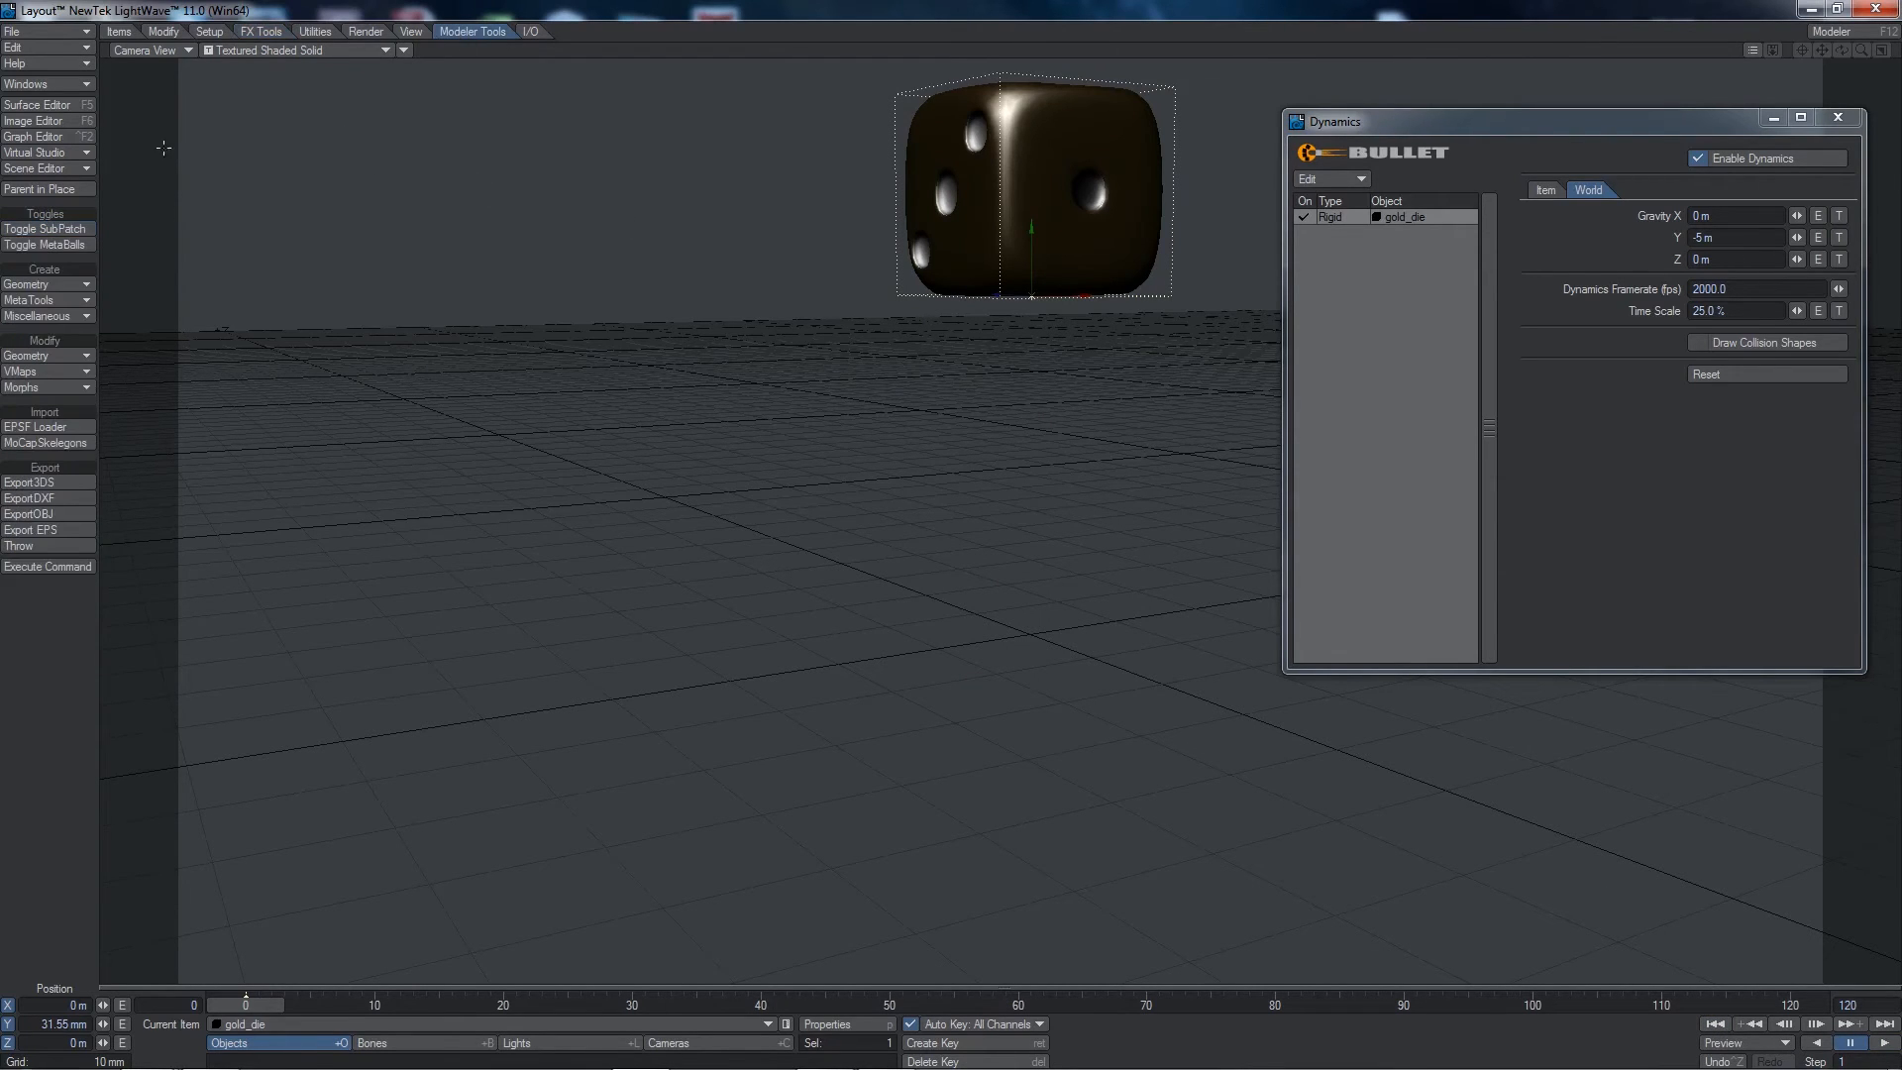
left_click(69, 288)
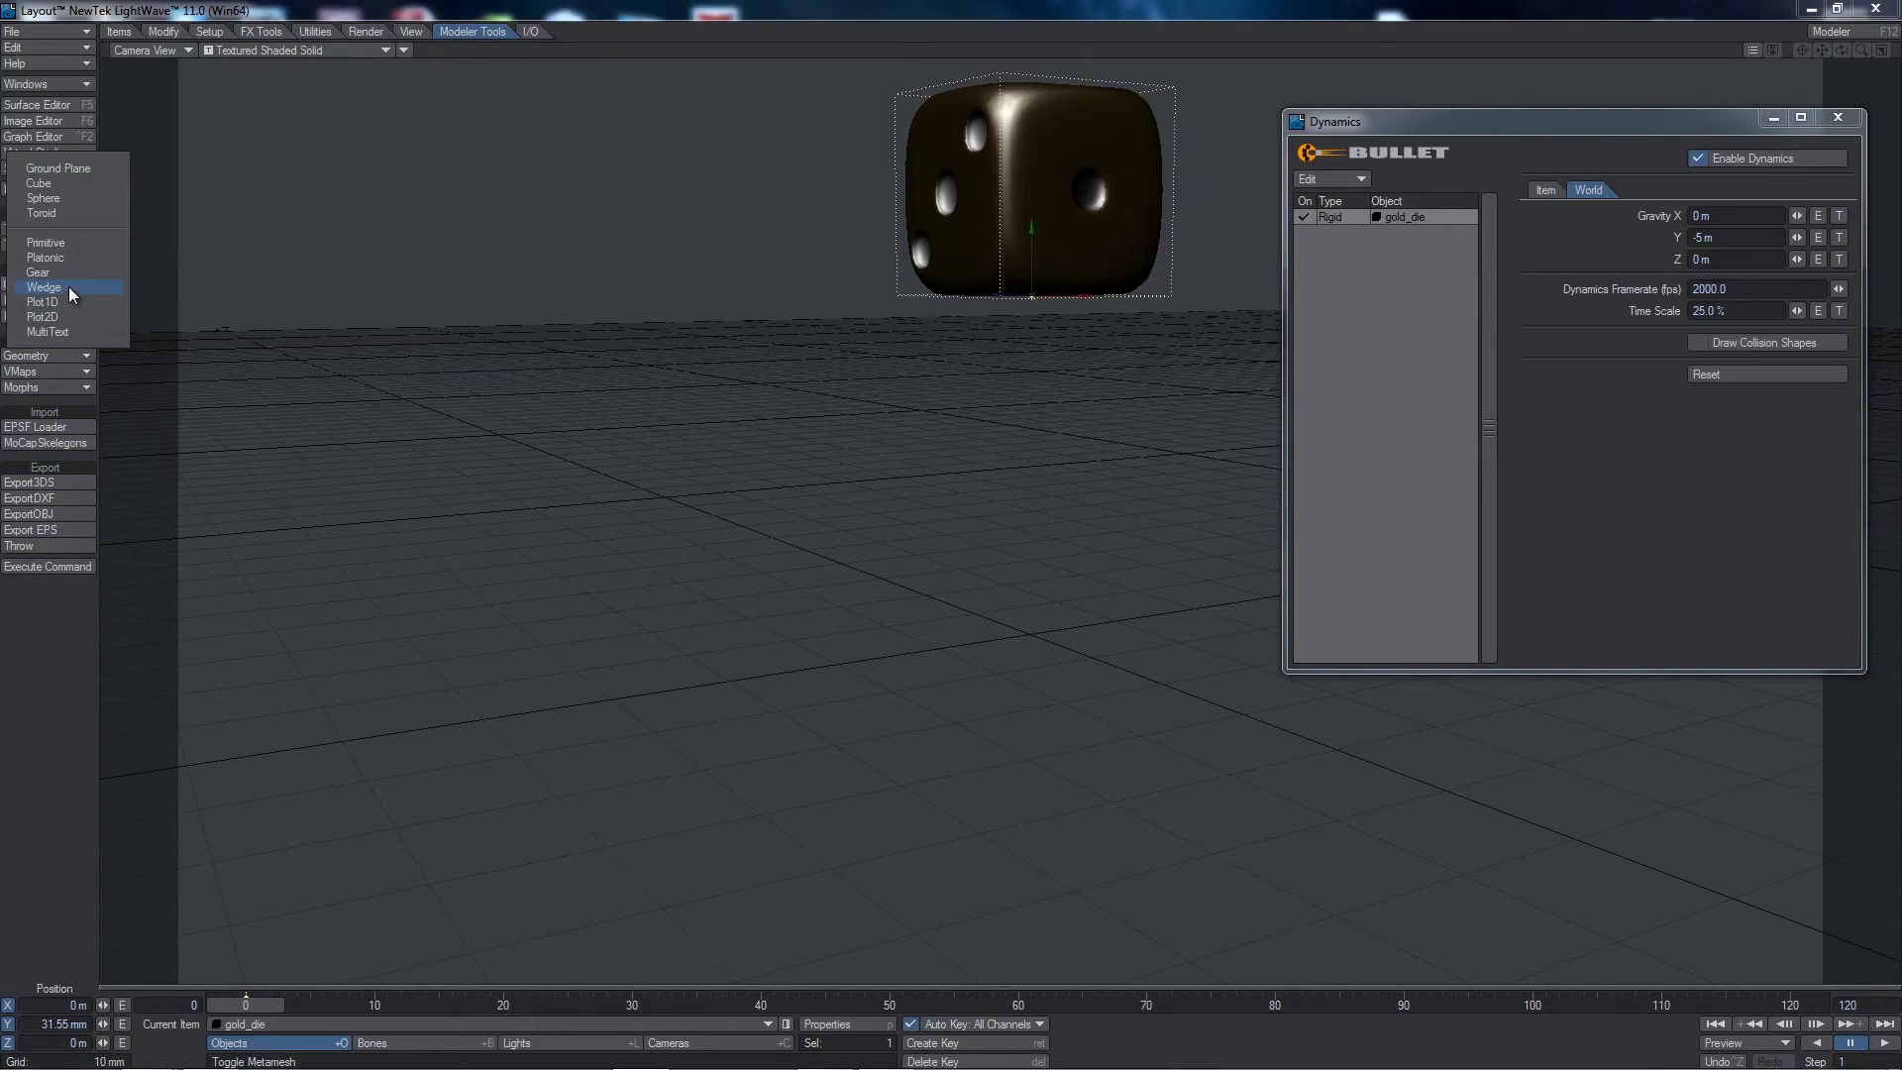
left_click(75, 170)
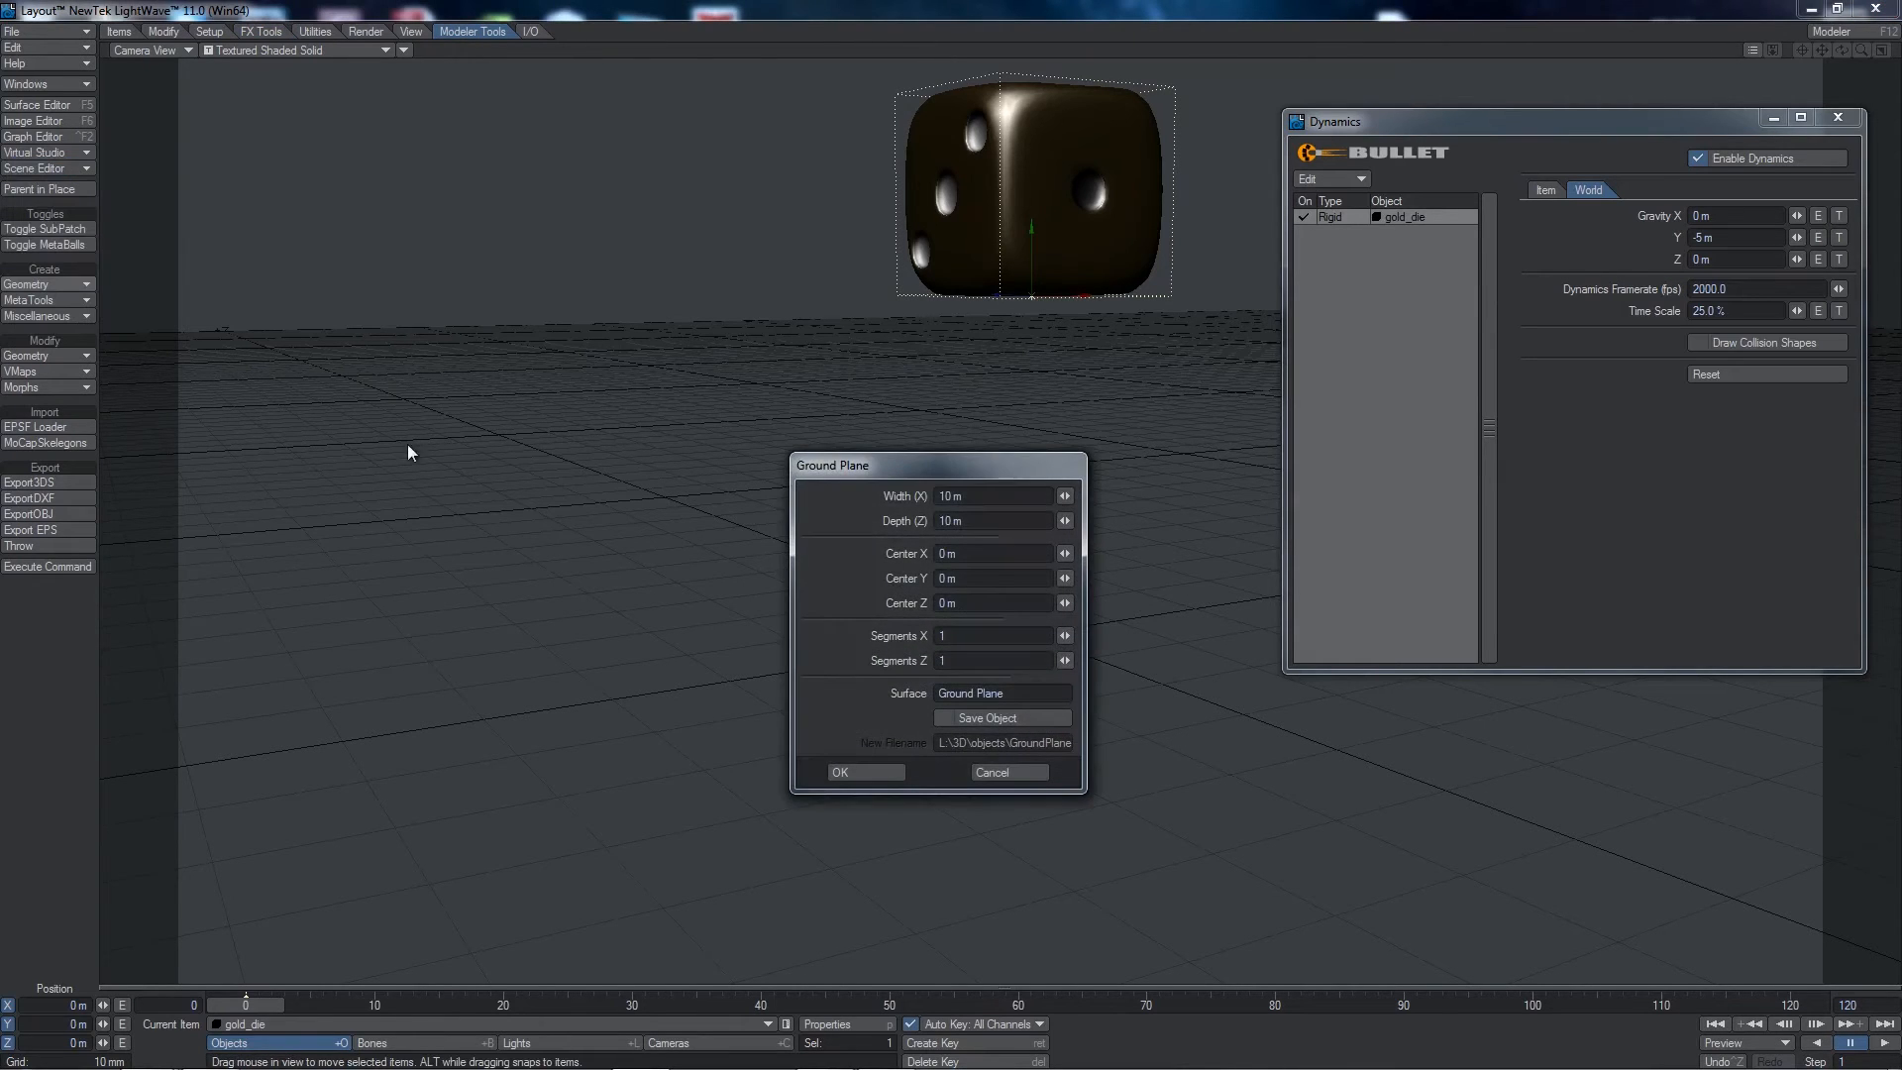
left_click(858, 773)
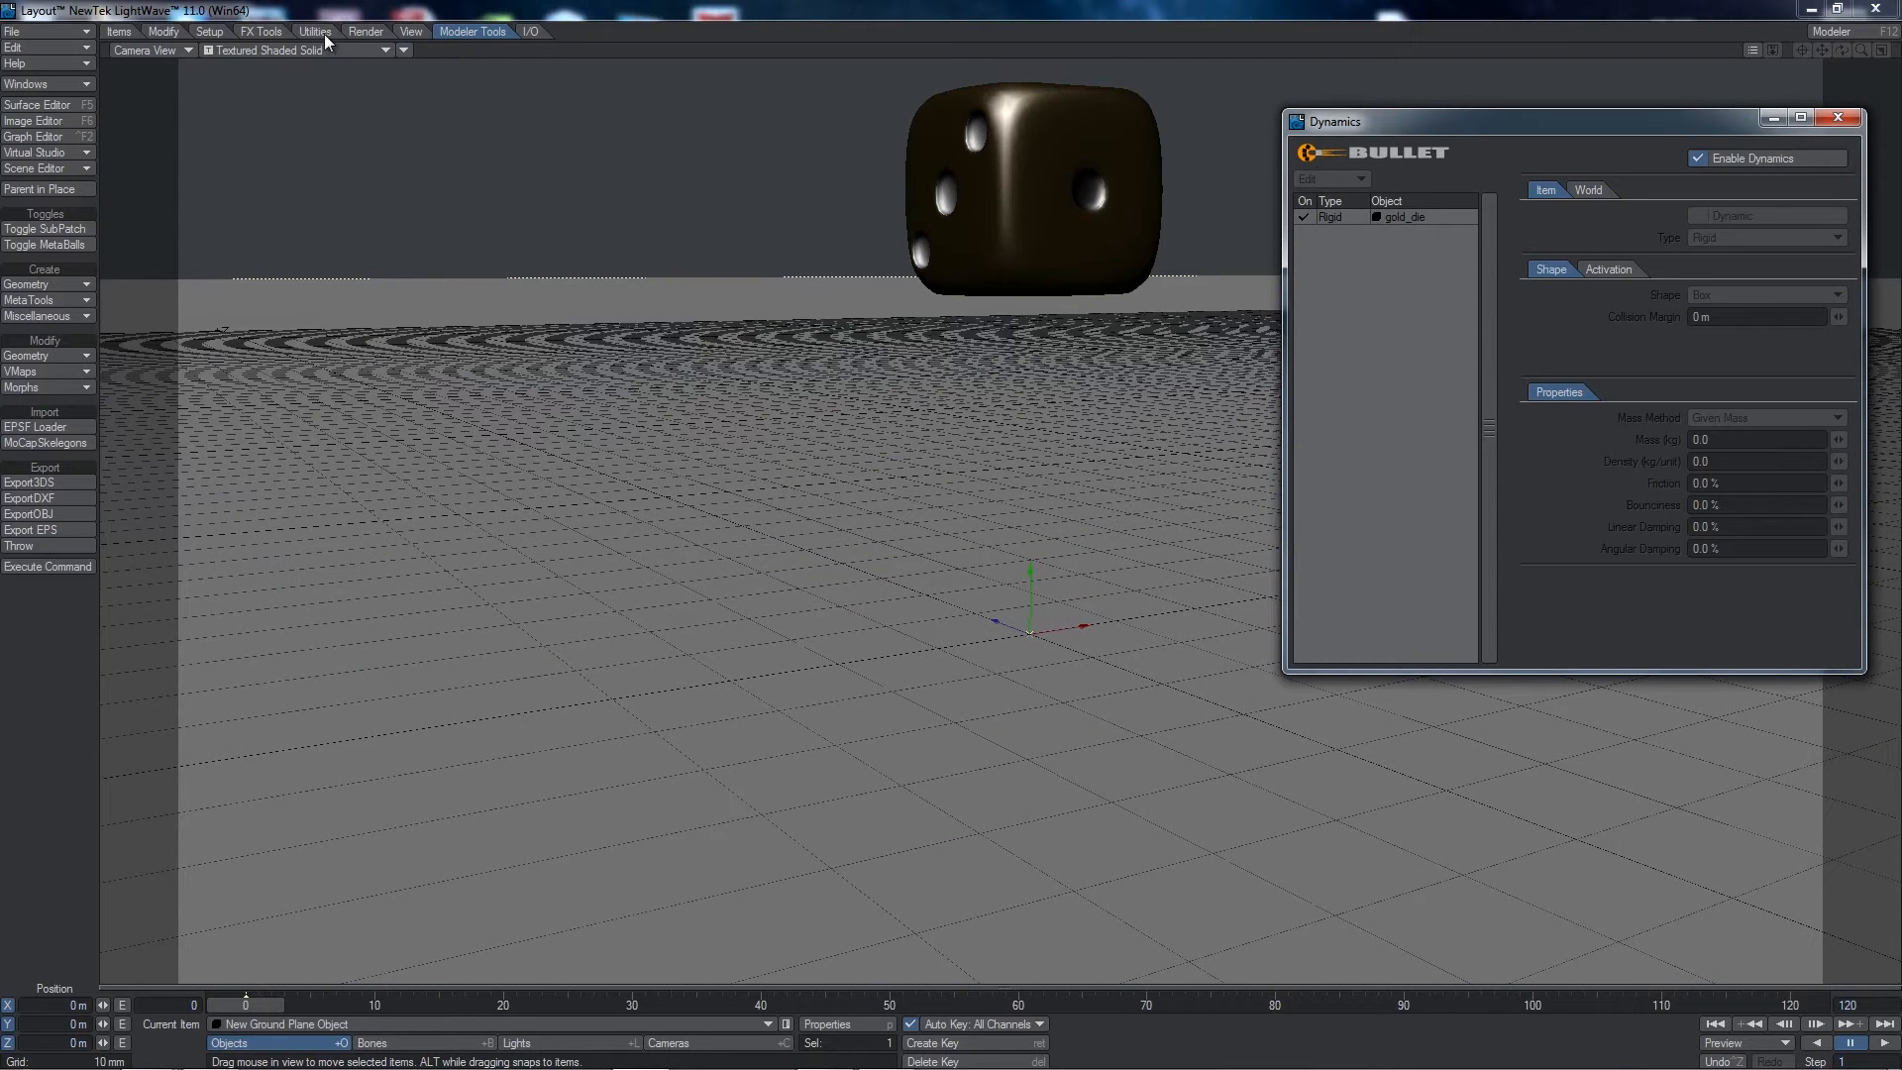
- Make the ground plane a Bullet static body with a Box collision shape
left_click(259, 33)
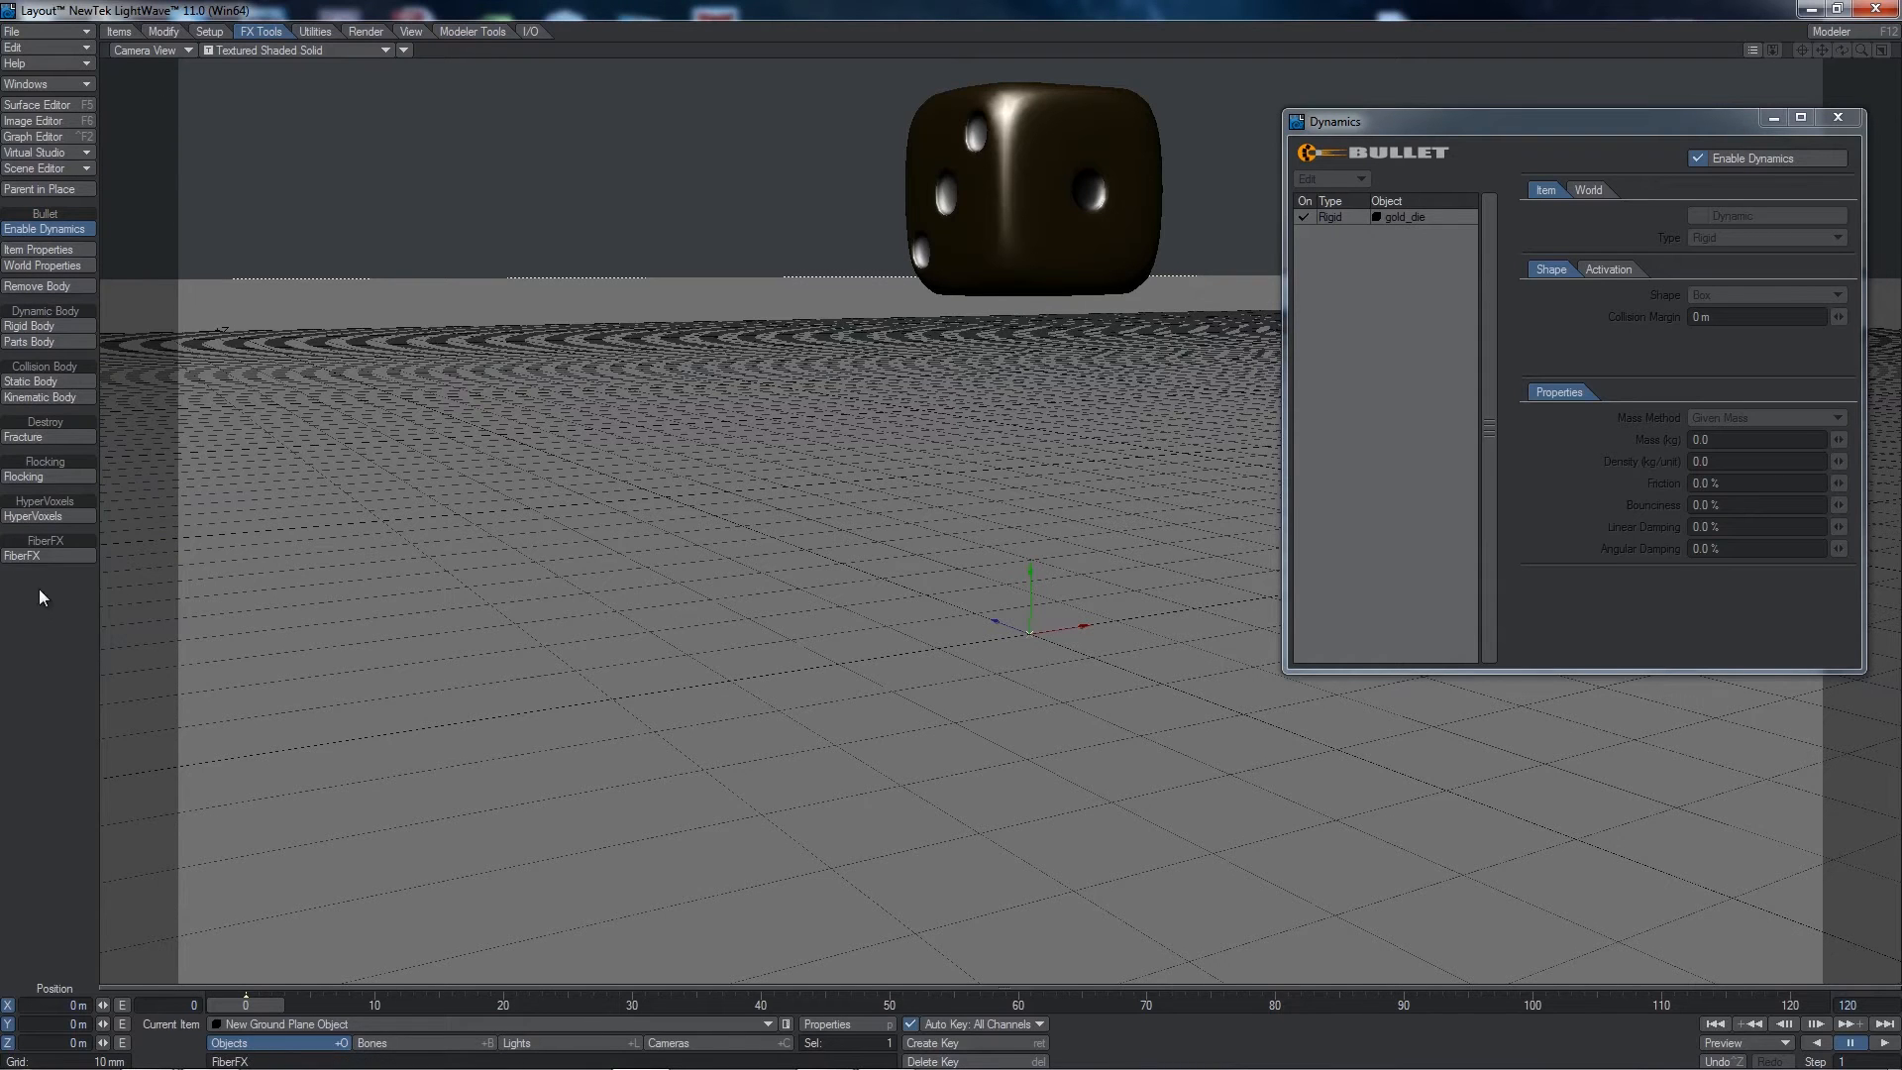
left_click(67, 382)
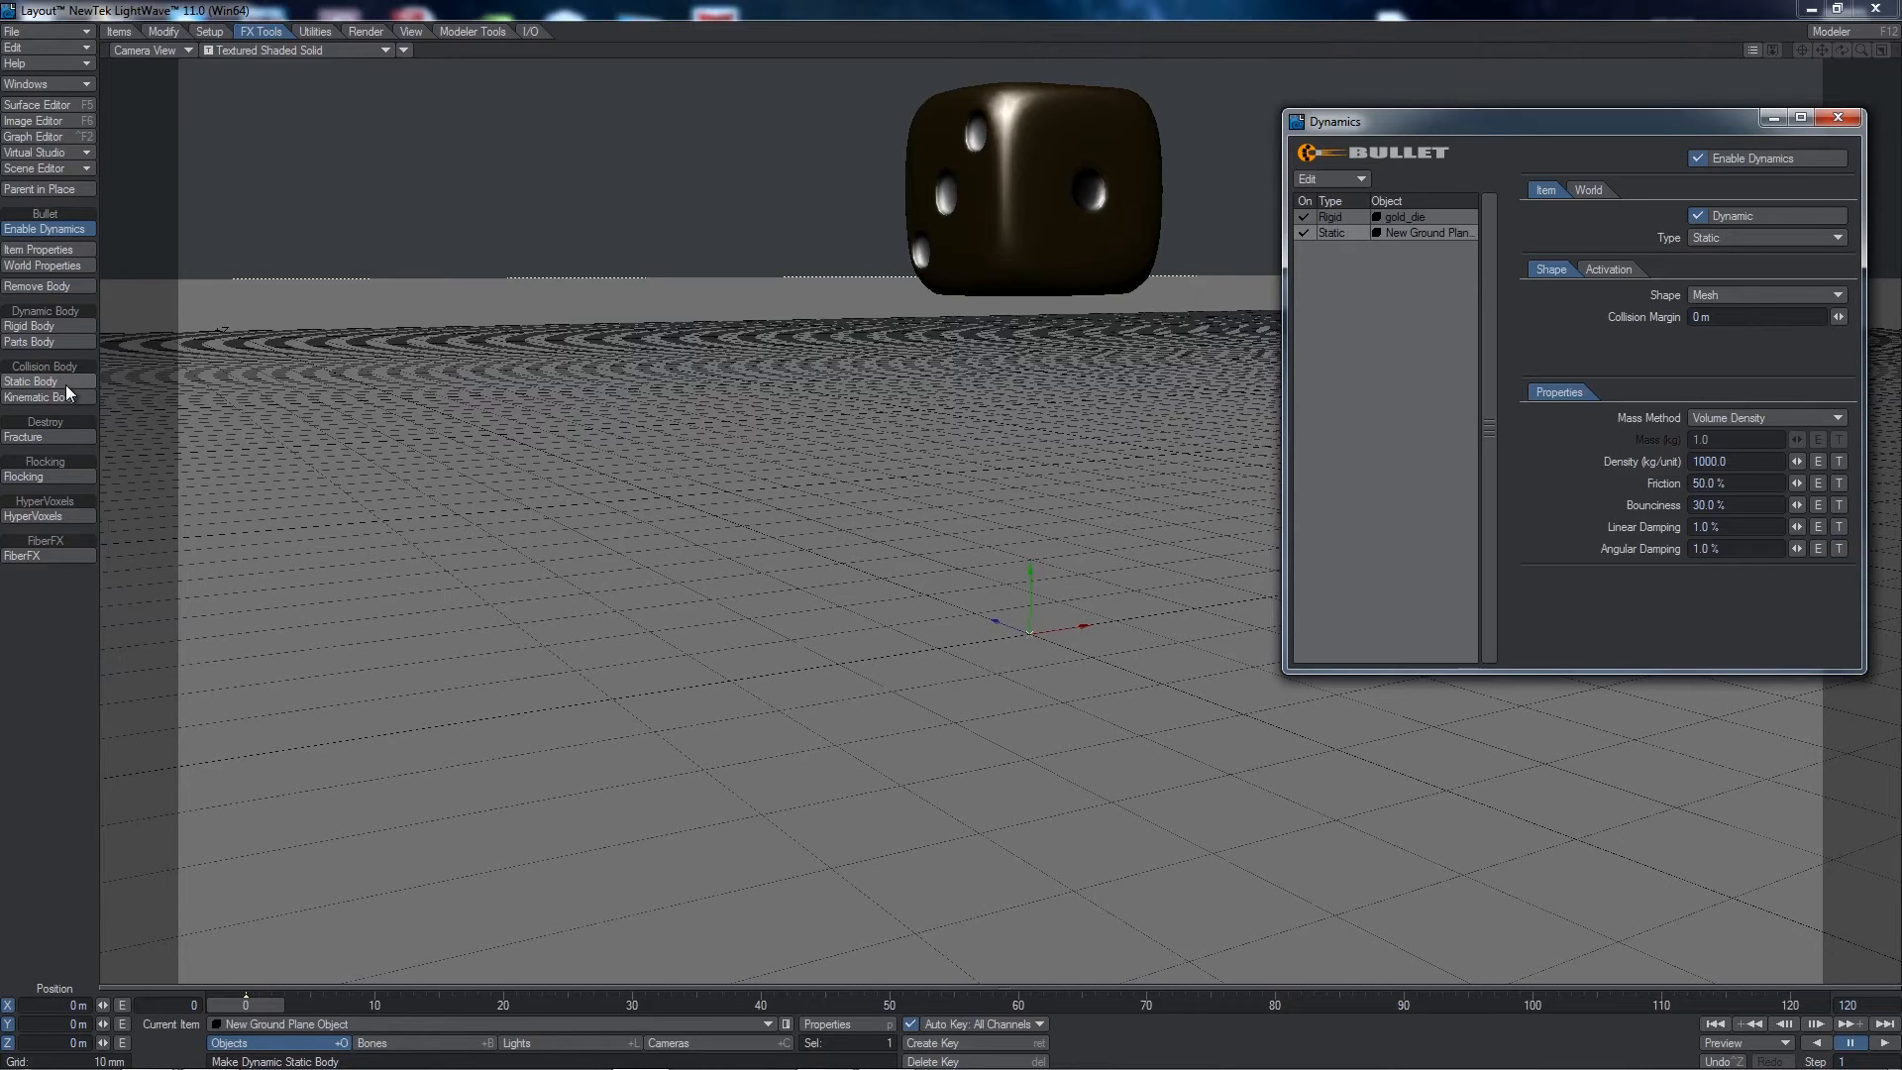
left_click(1755, 295)
left_click(1753, 220)
- Play the simulation twice to check how the die lands on the ground plane, and pause it
left_click(1883, 1046)
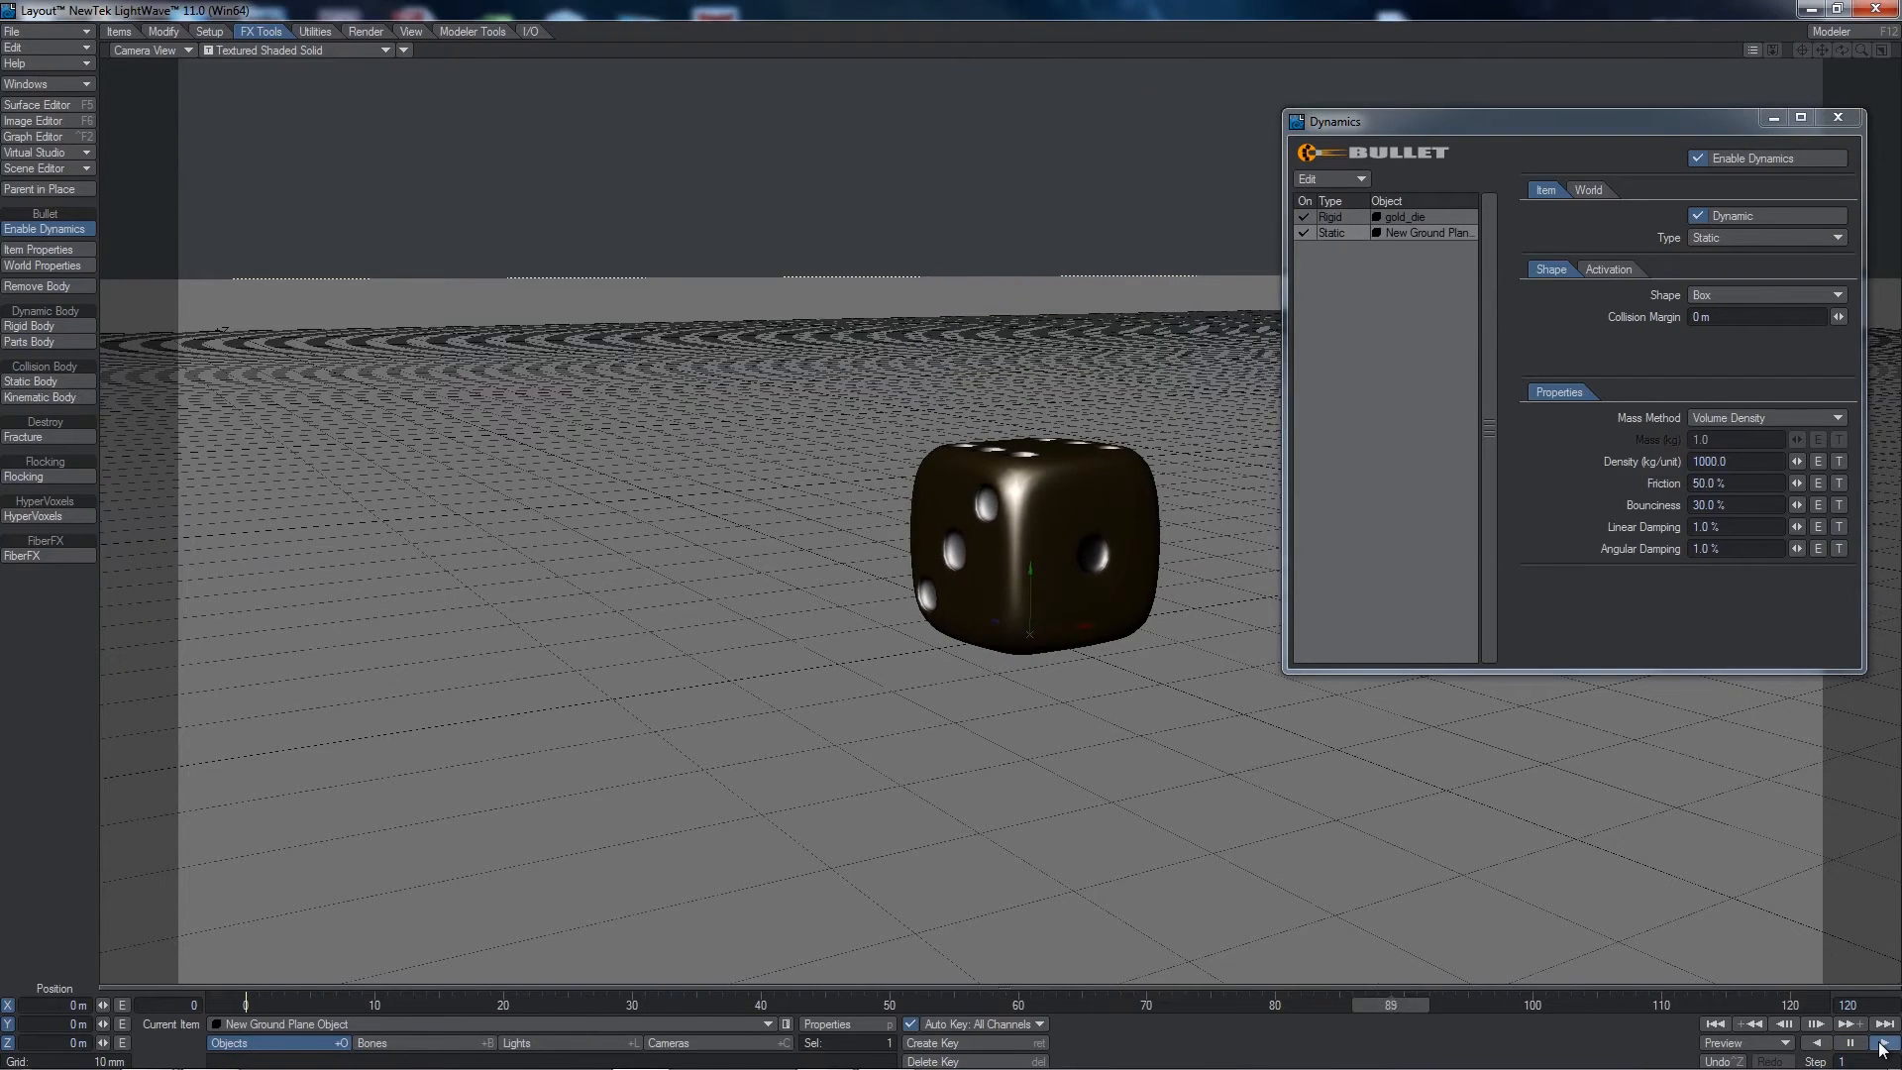
left_click(1850, 1044)
left_click(1716, 1023)
left_click(1885, 1043)
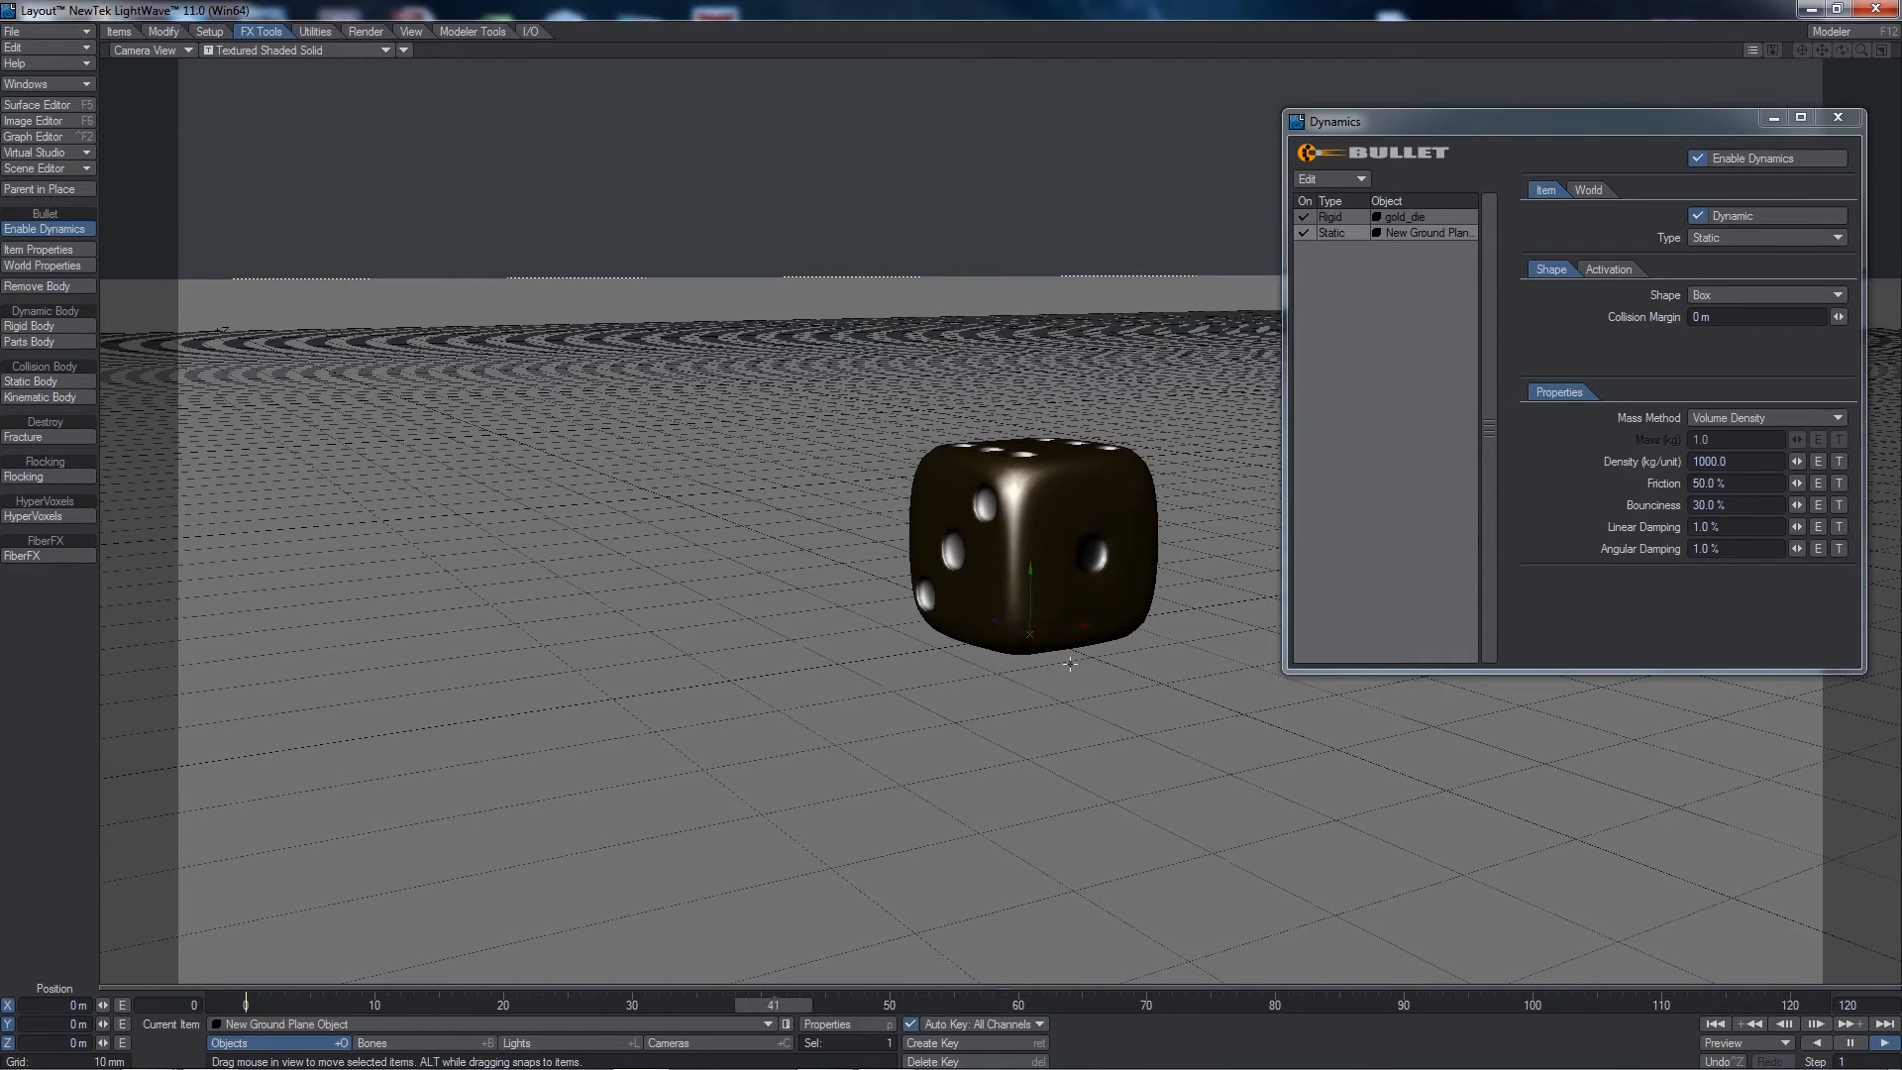
left_click(1850, 1043)
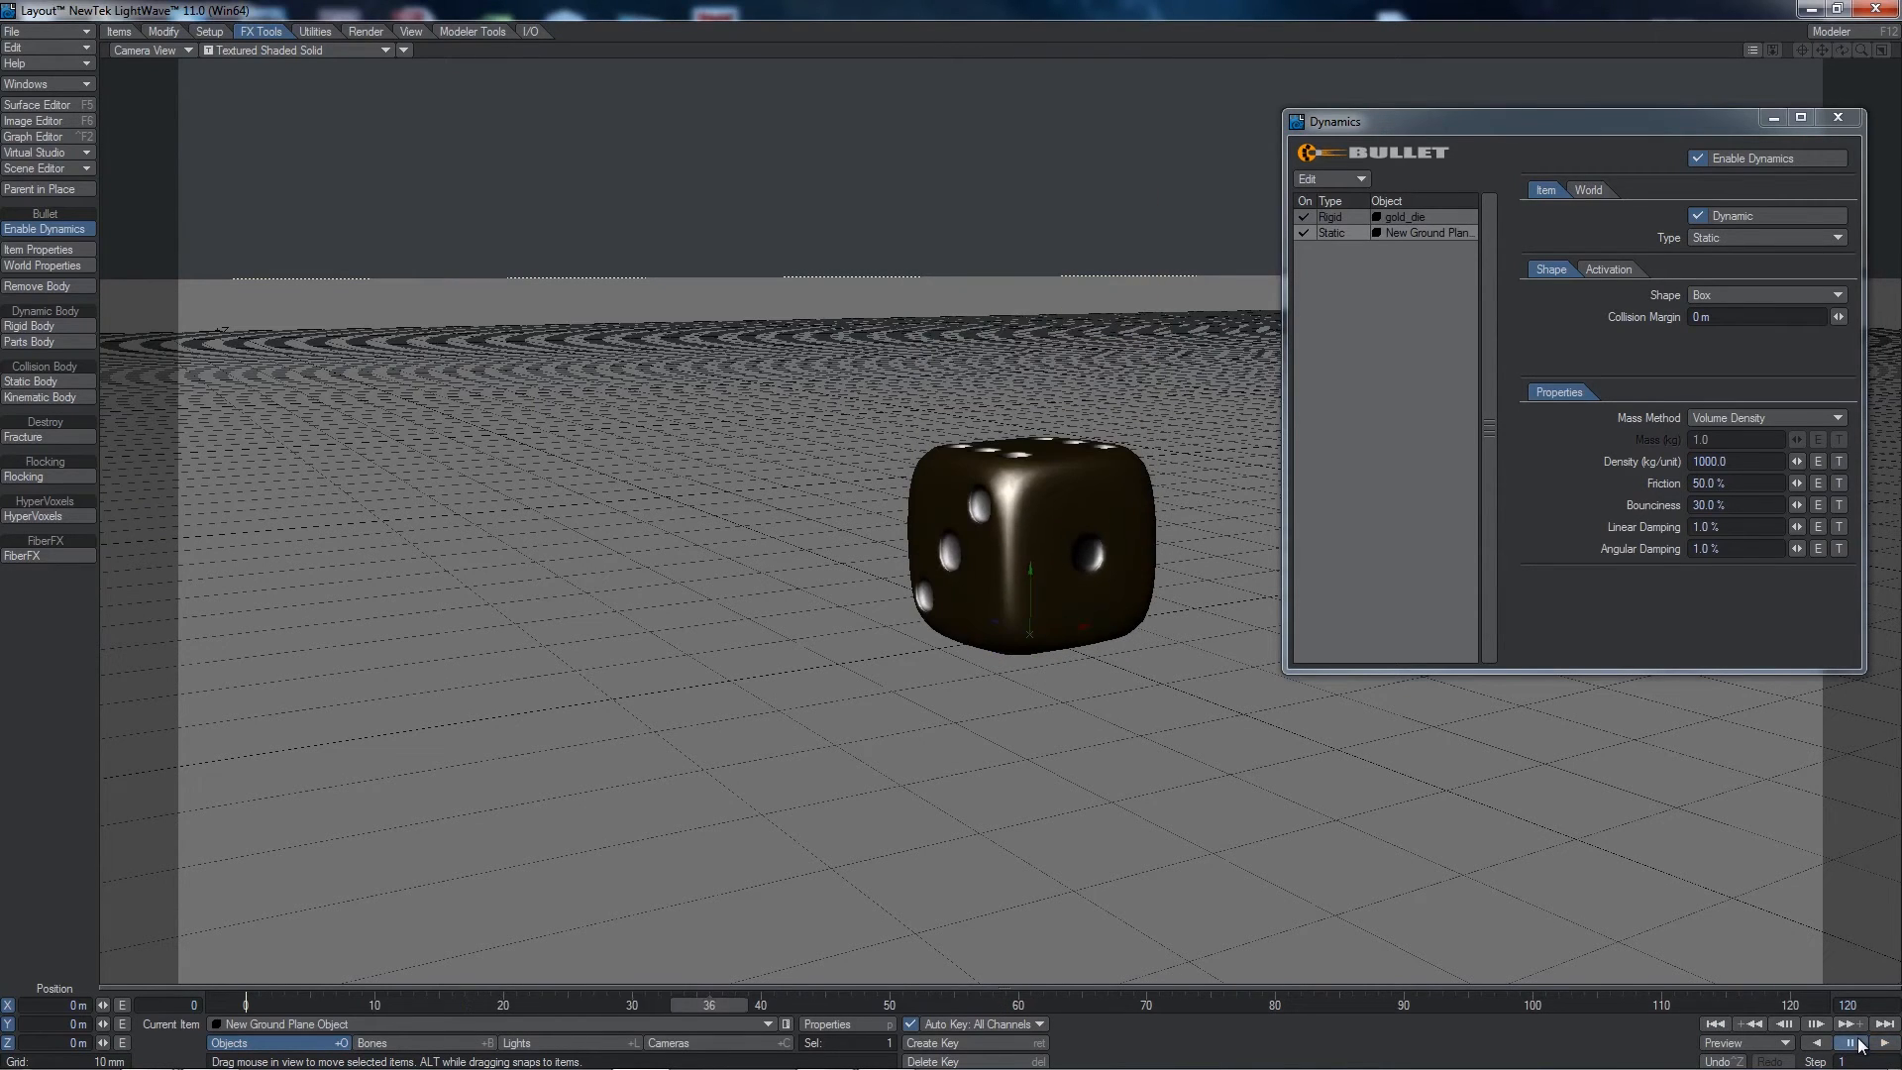
- Set the dynamics world's framerate to 4000 fps
left_click(1587, 190)
left_click(1760, 289)
type("4000")
key("Tab")
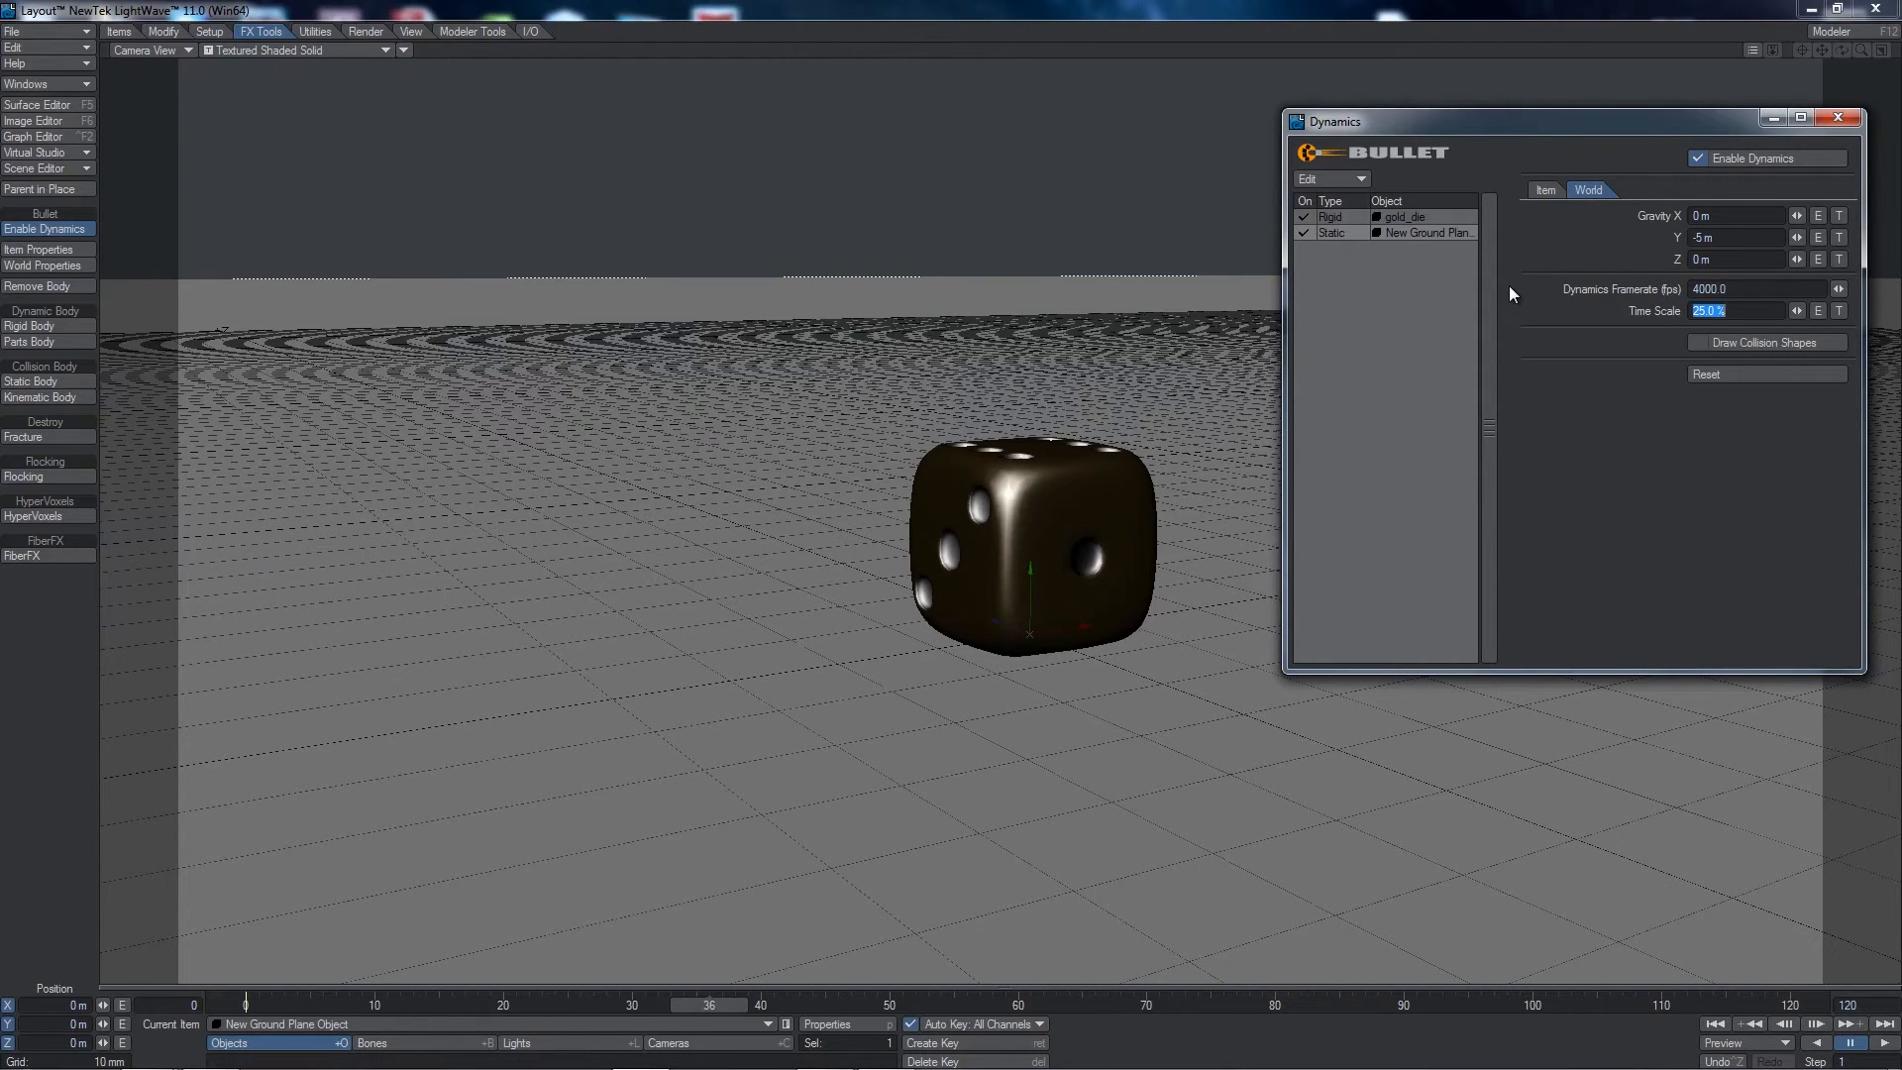
- Replay the die drop from frame 0 with the 25% time scale, pause it, close the Dynamics window and return to frame 0
left_click(1715, 1024)
left_click(1884, 1043)
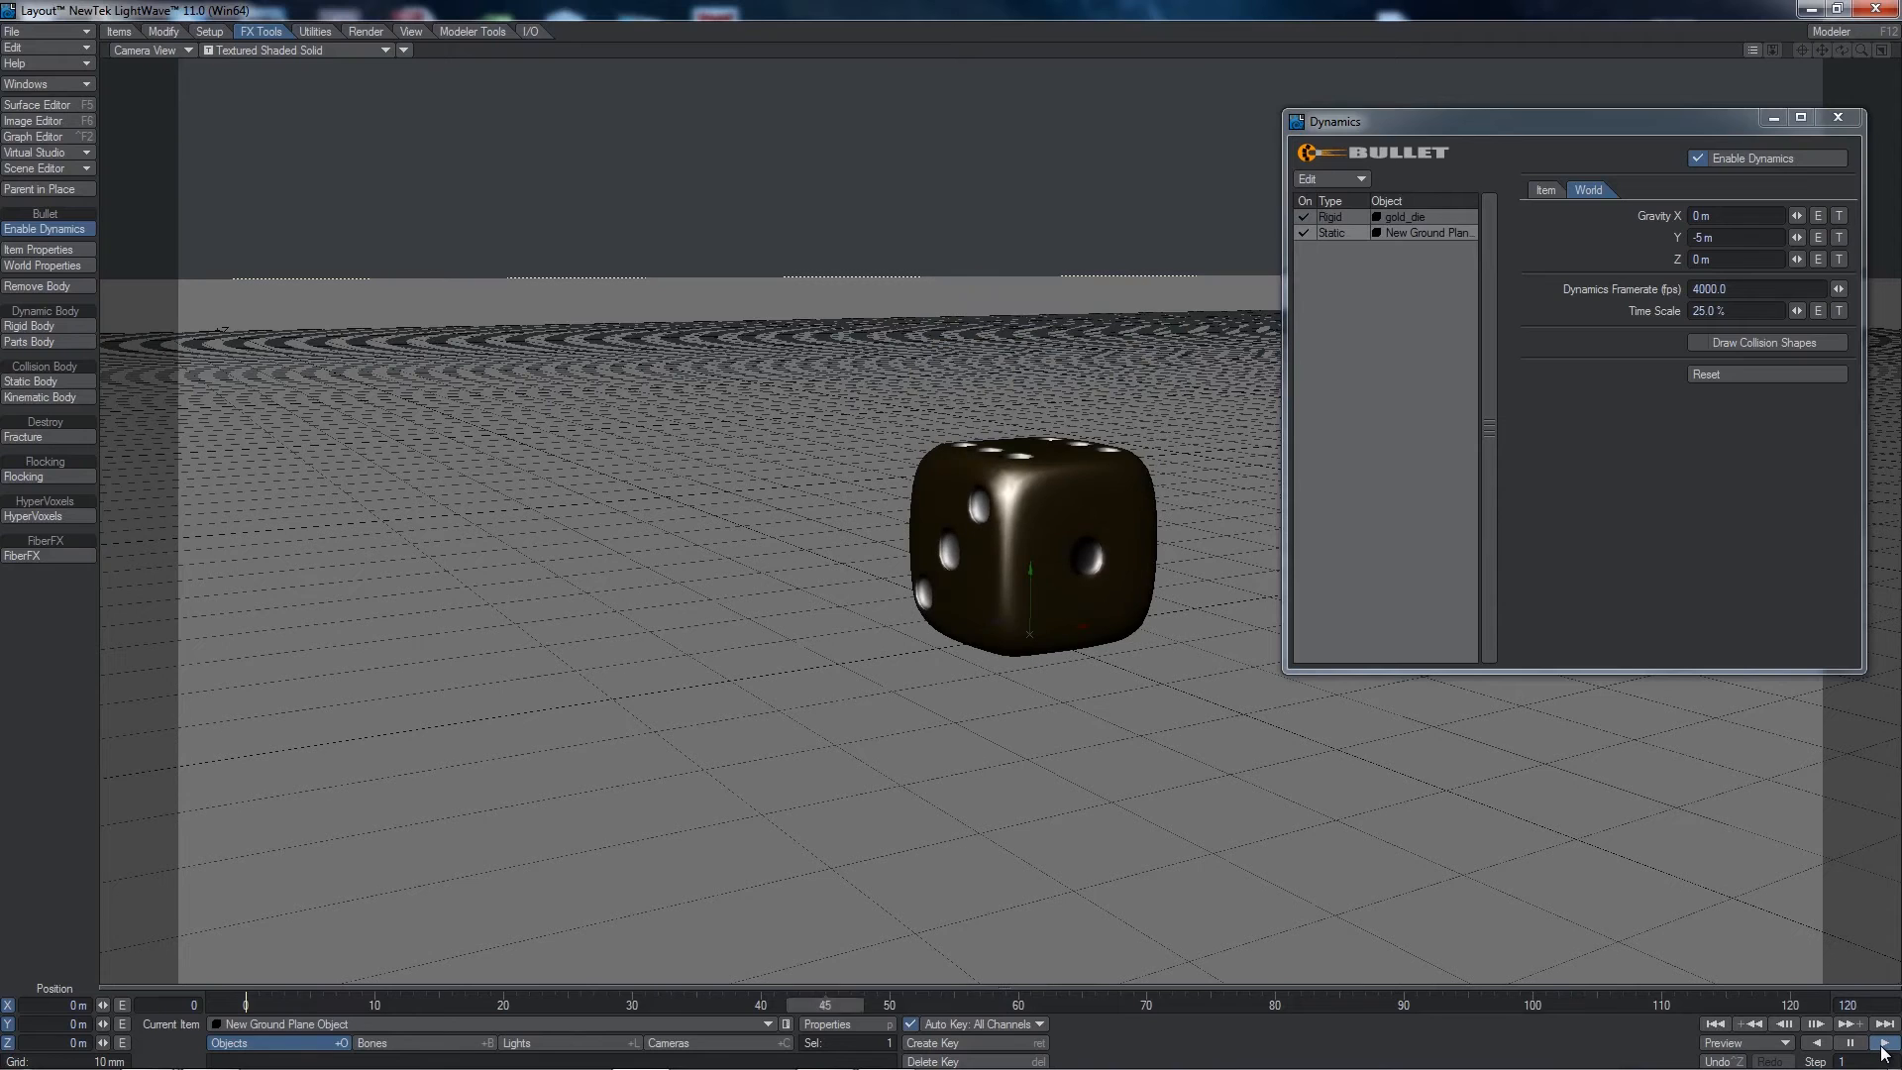
left_click(1849, 1043)
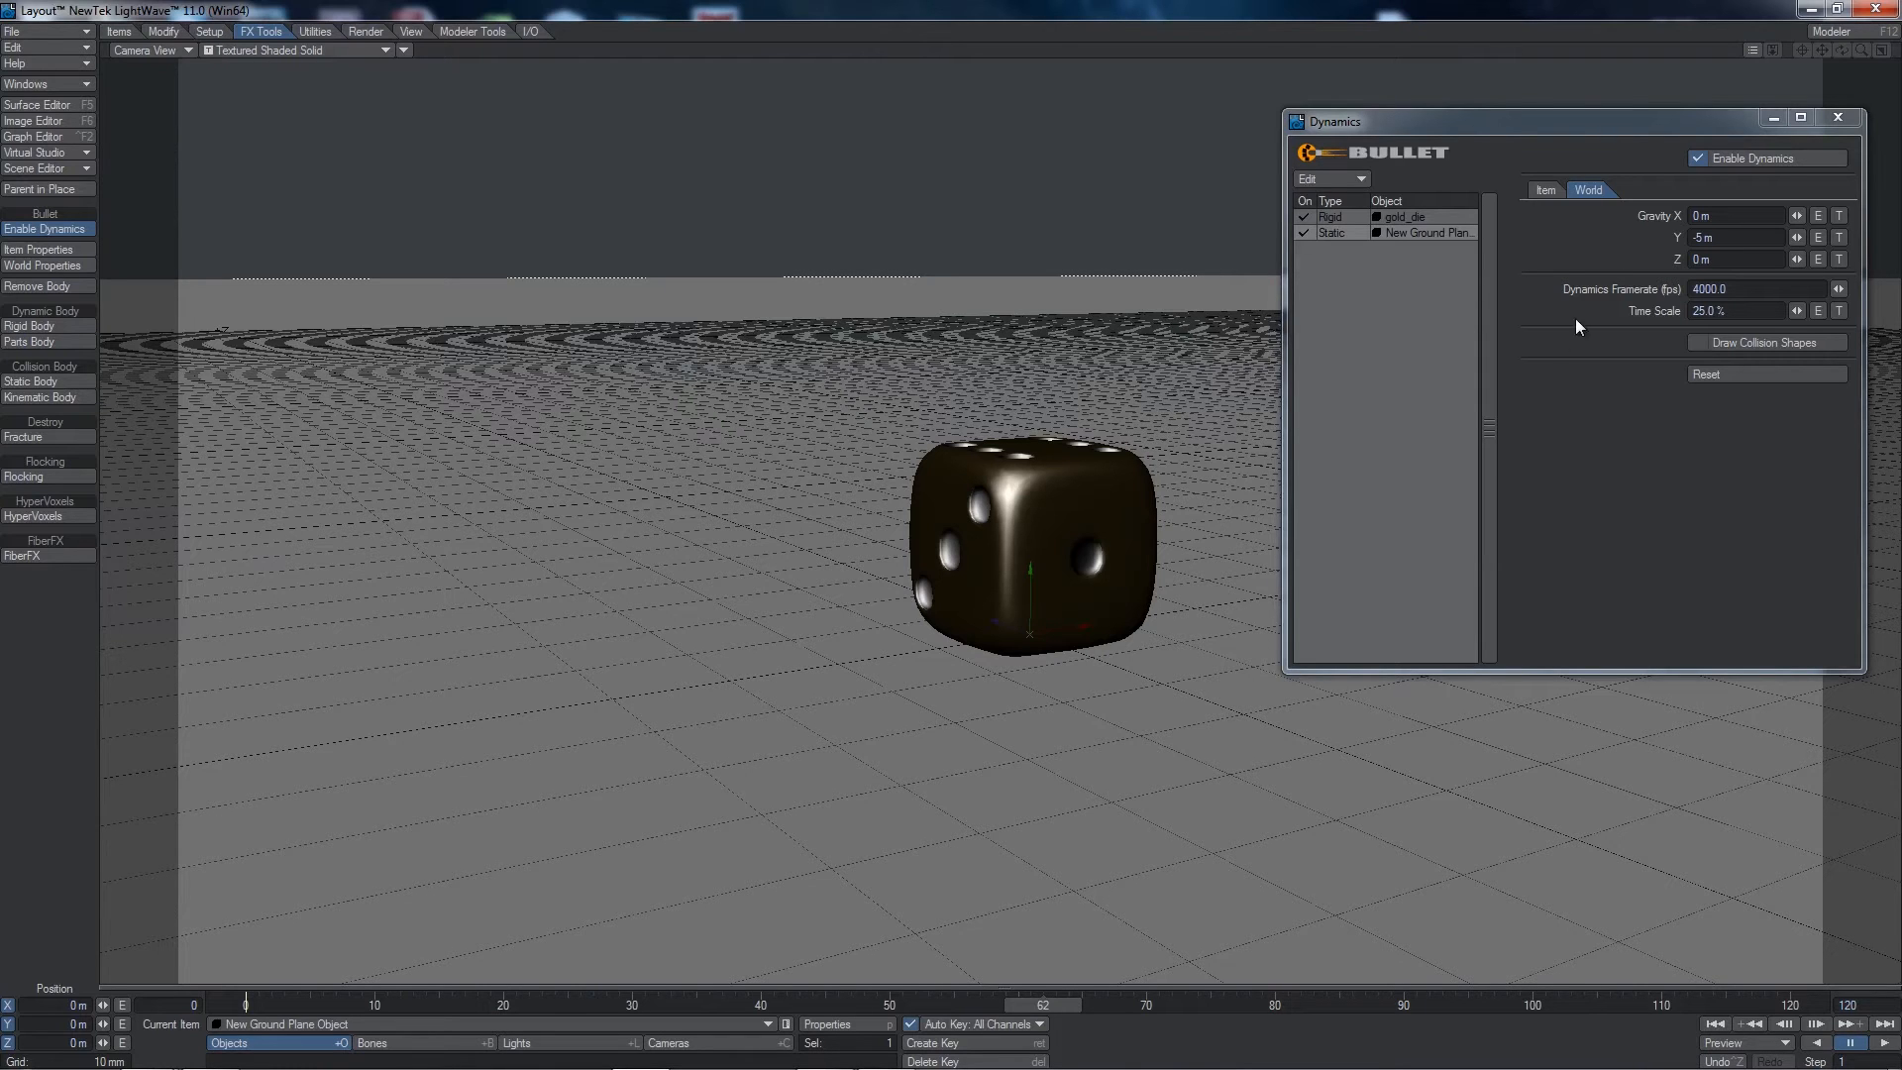
left_click(1838, 120)
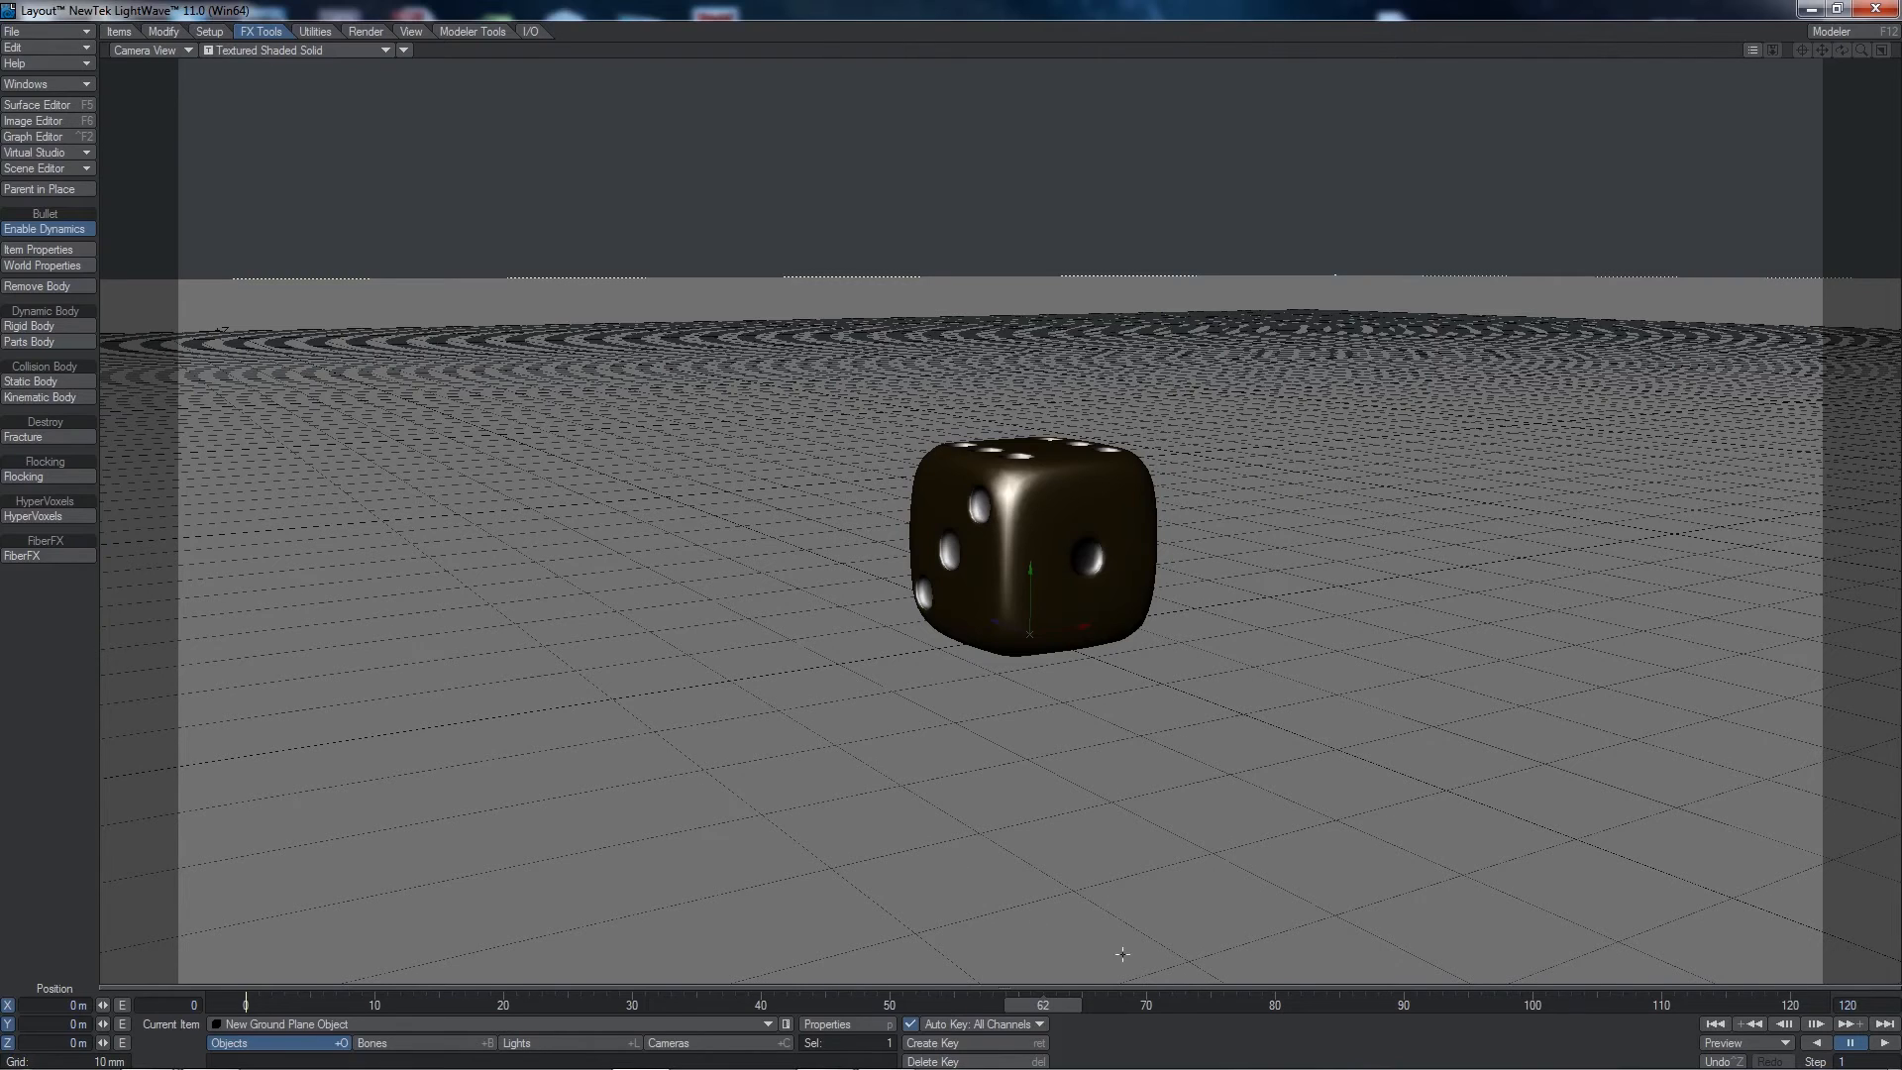
left_click(1715, 1028)
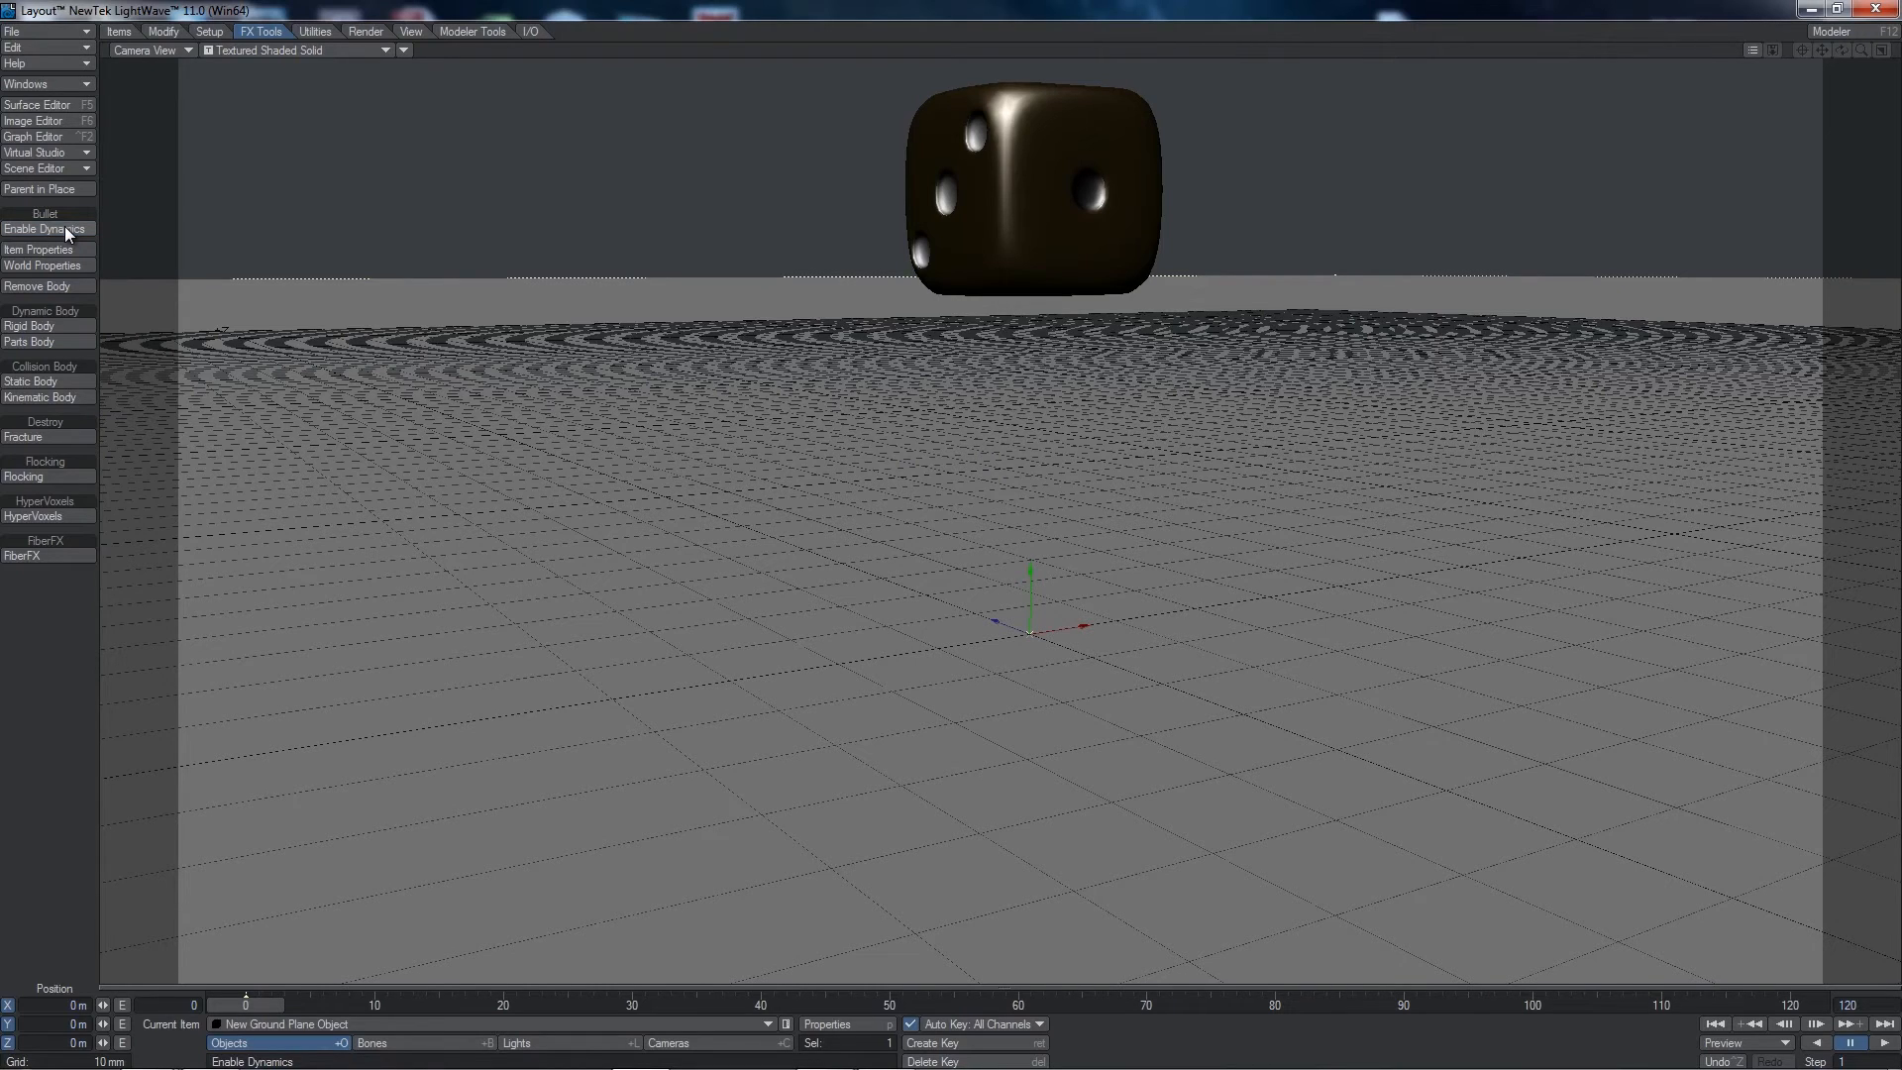
- Select the gold die and make 4 clones of it
left_click(166, 33)
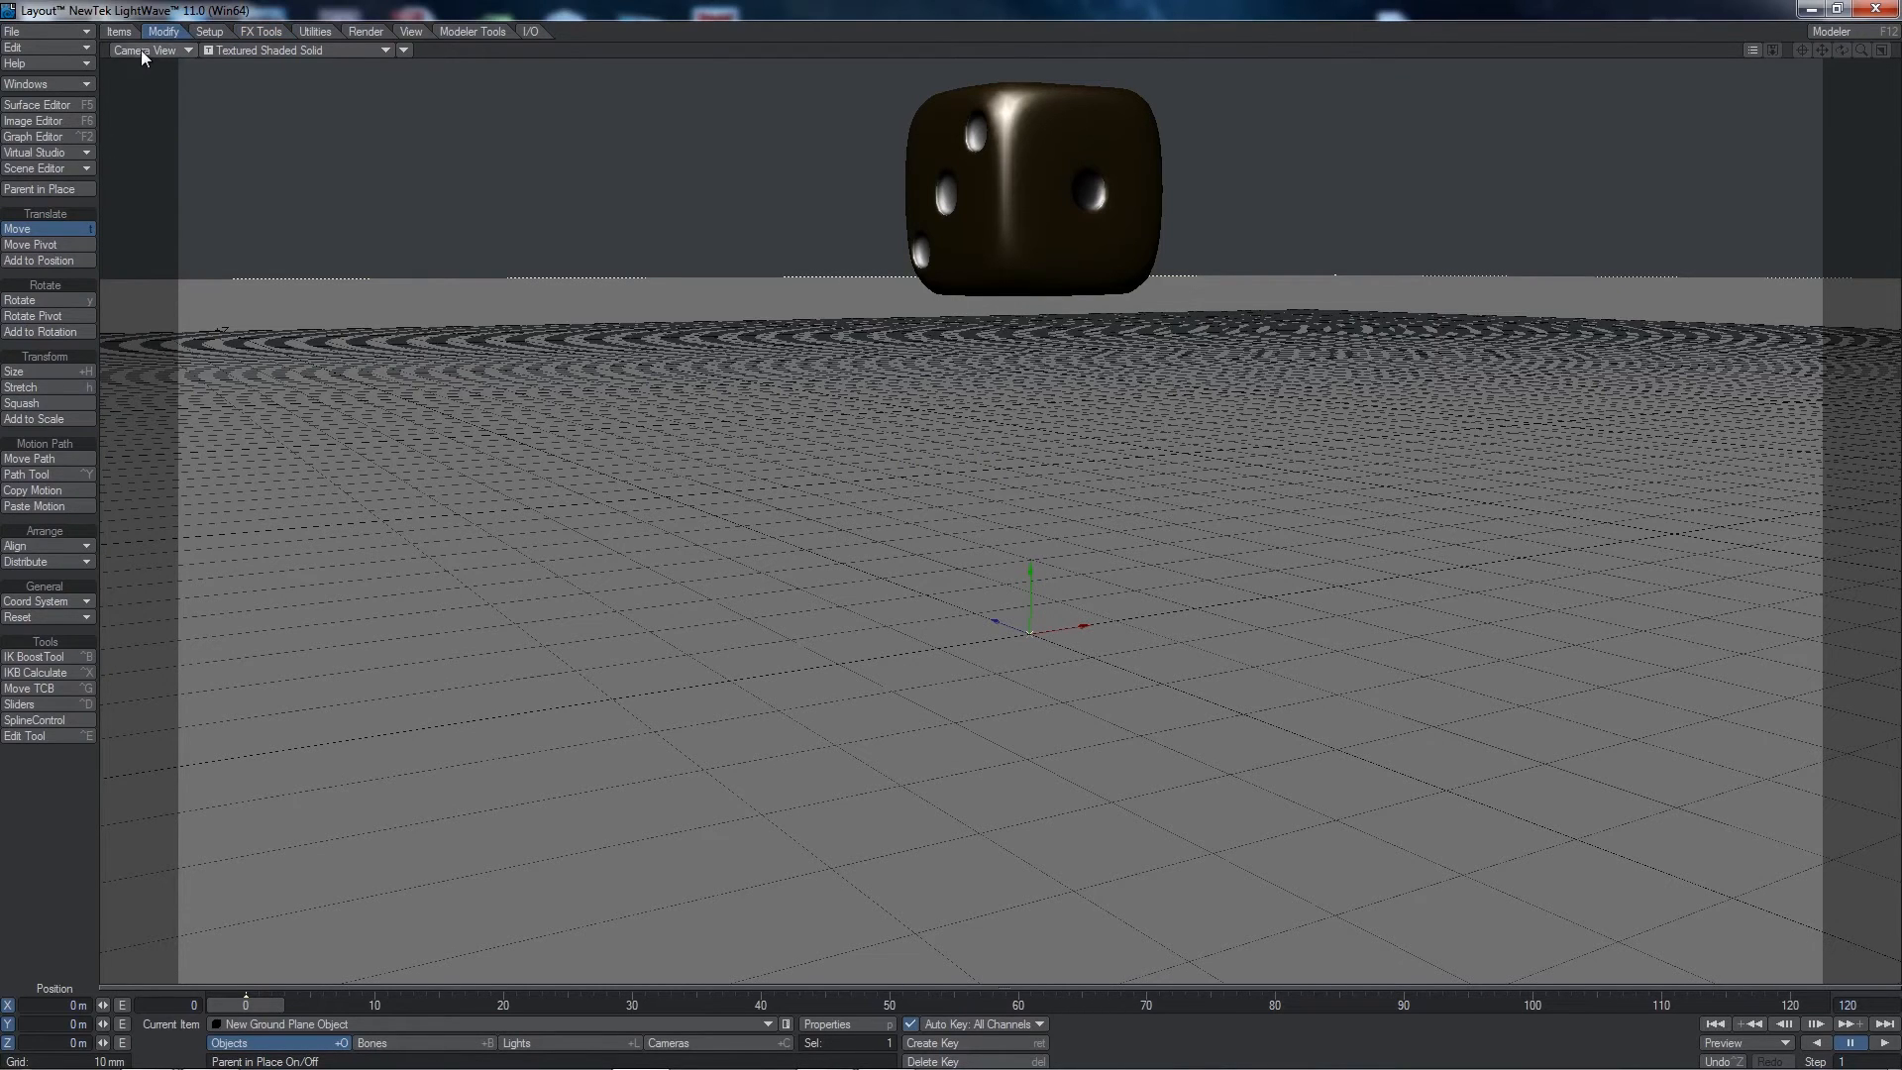
left_click(121, 32)
left_click(999, 175)
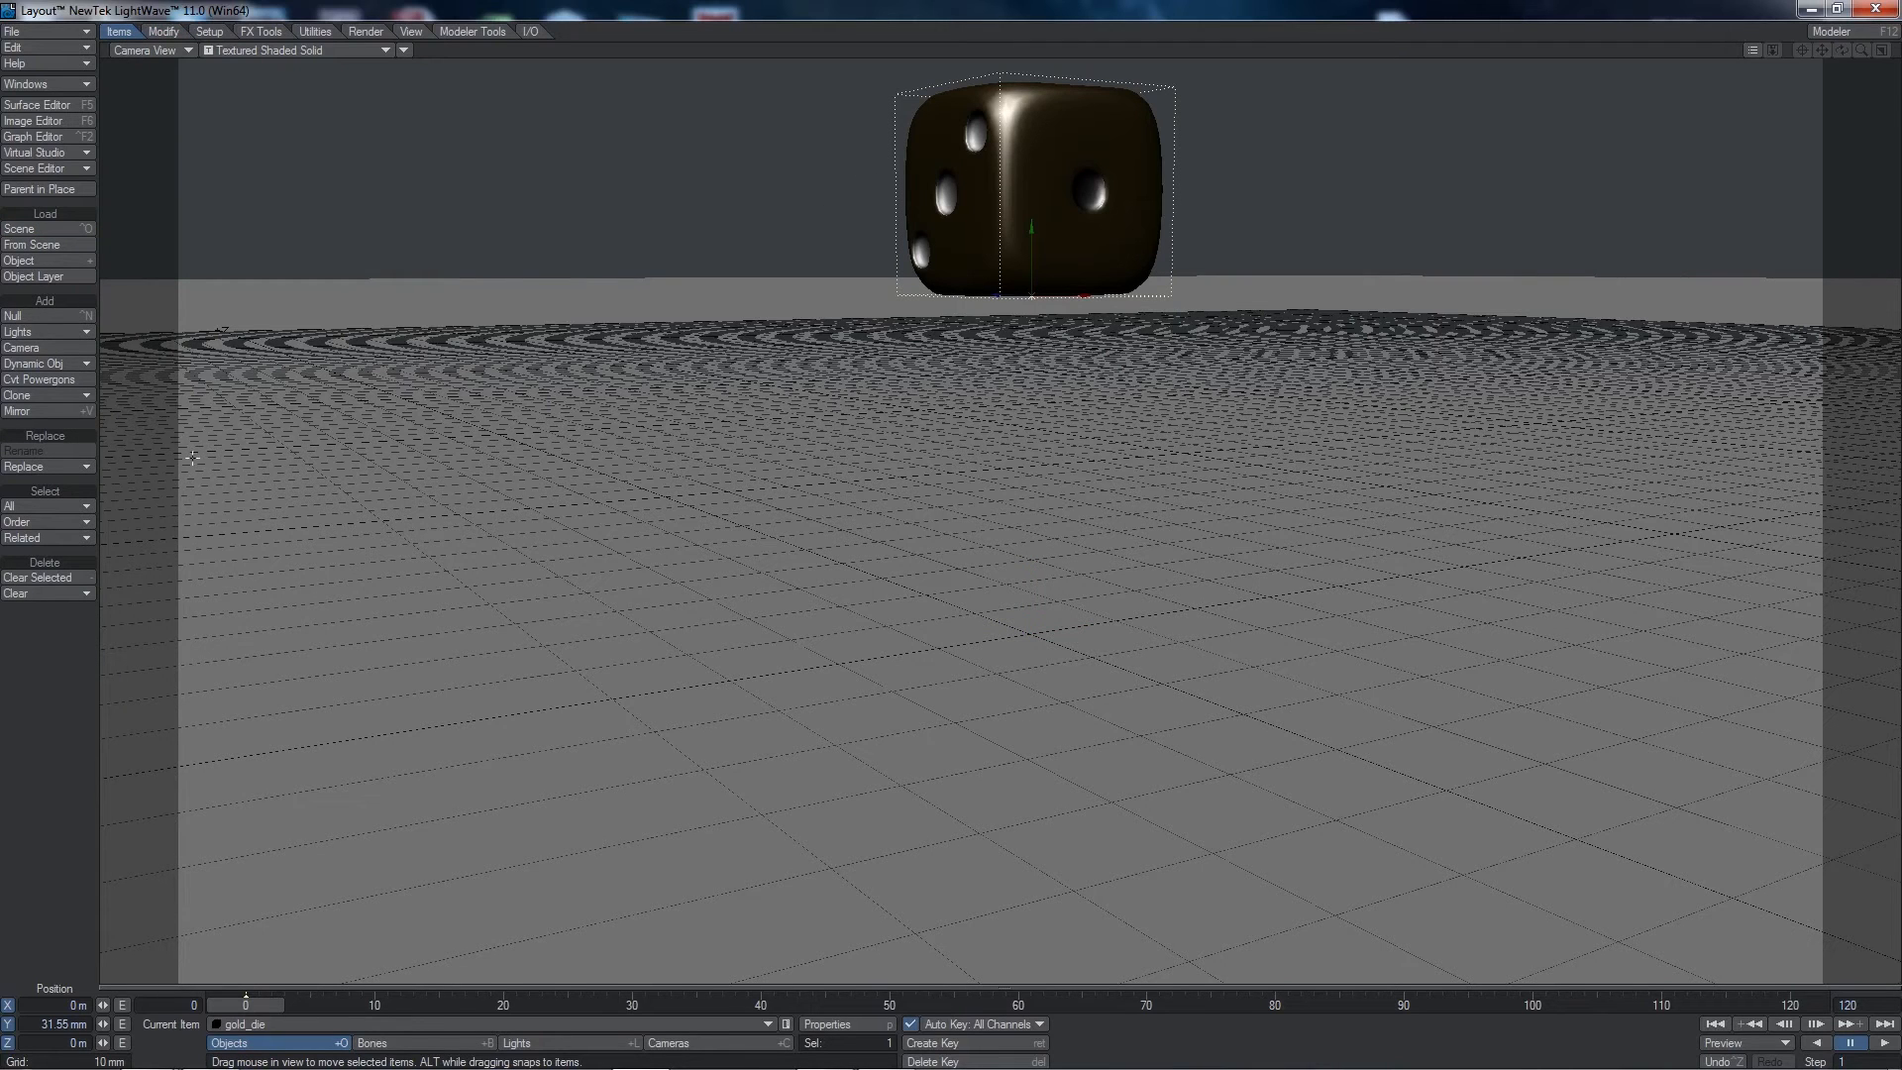
left_click(65, 394)
left_click(66, 395)
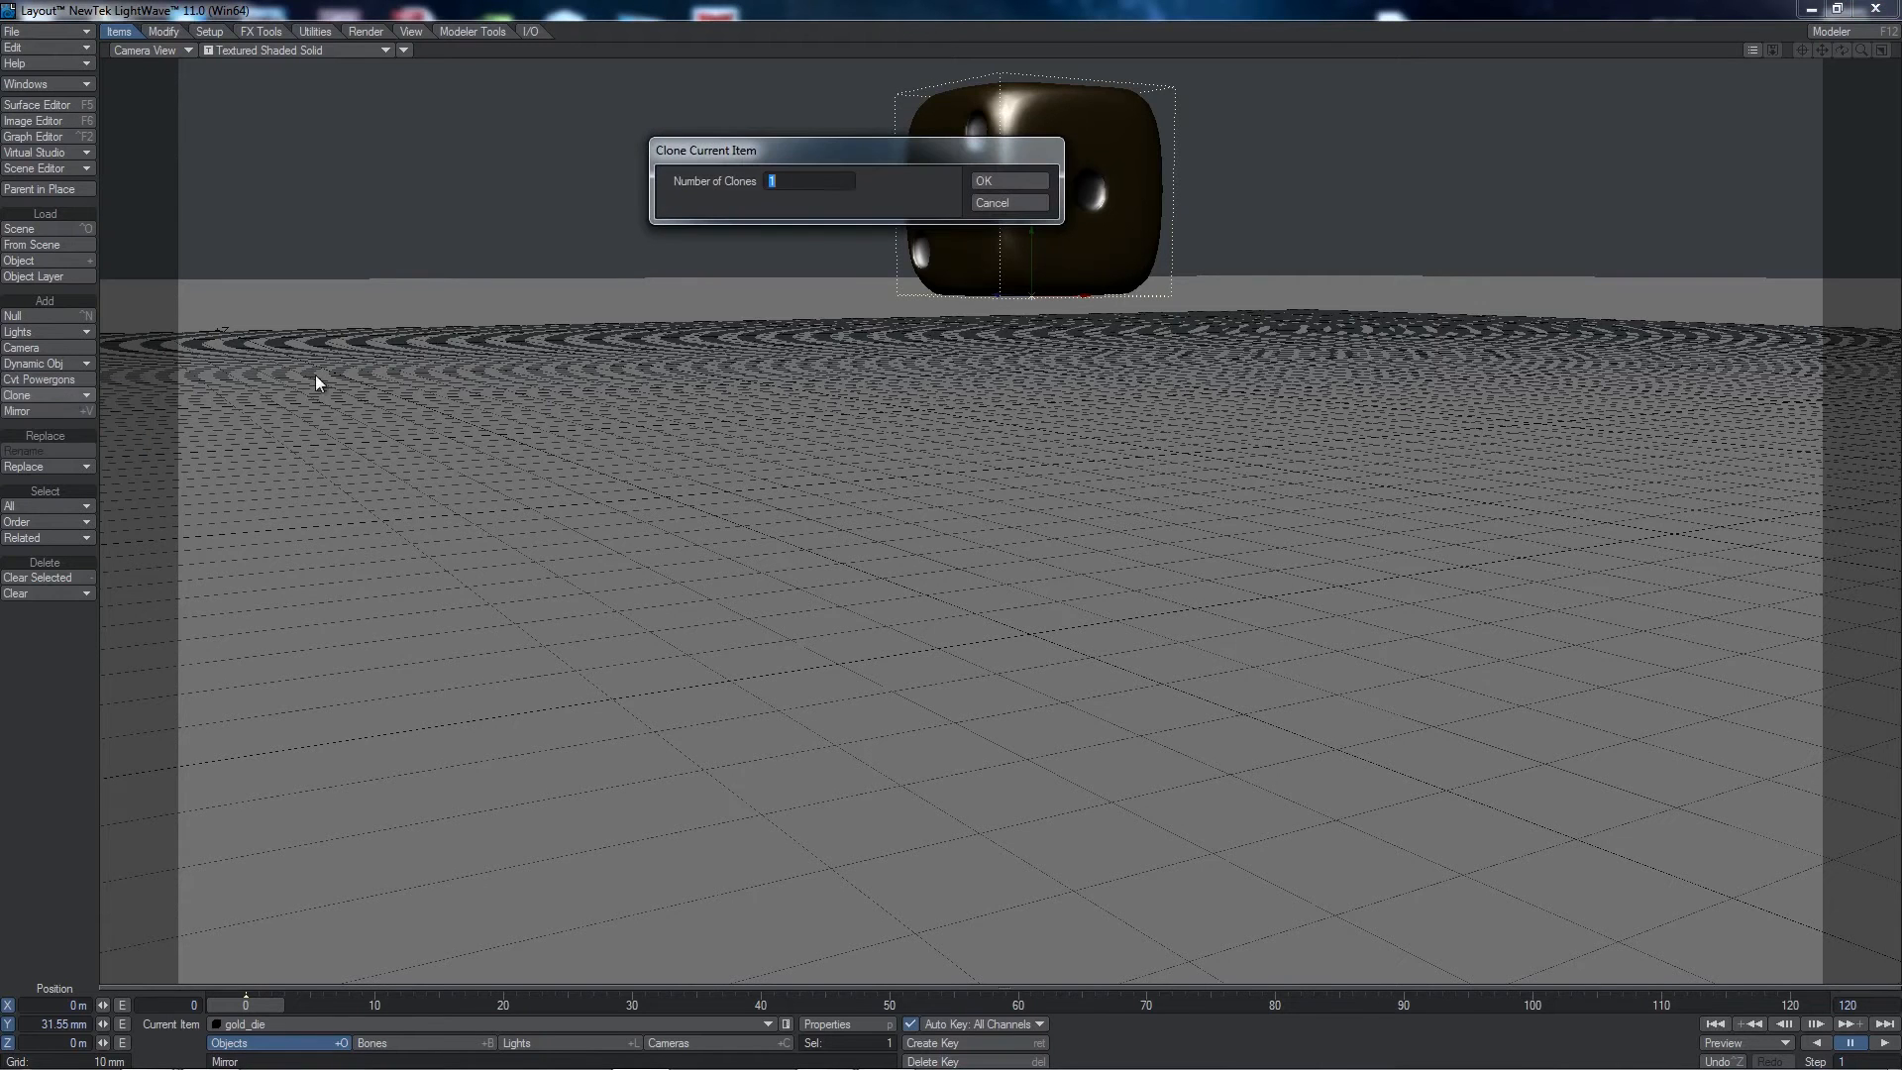
type("4")
left_click(1000, 181)
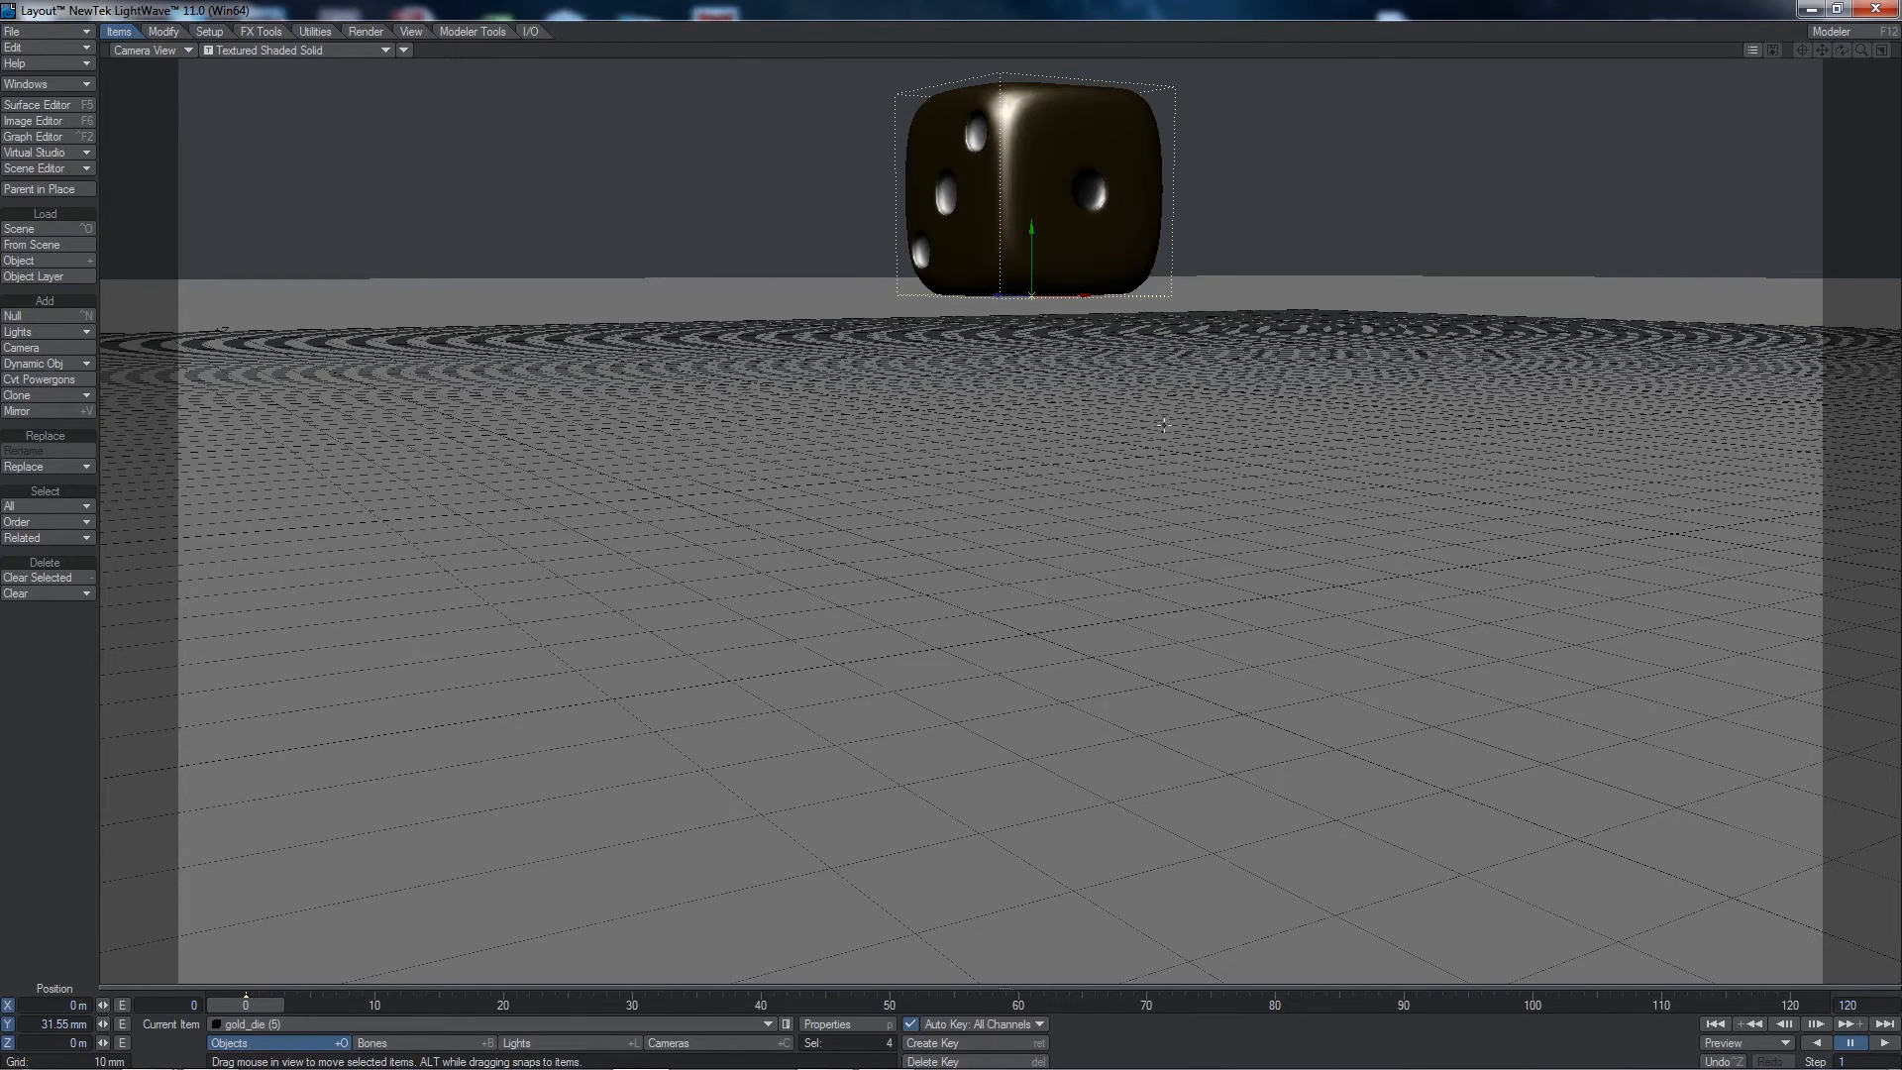
- In Top view, move gold_die (5) to about X -19 mm, Z 17.9 mm and gold_die (2) to about X 6.3 mm, Z 18.7 mm
left_click(157, 51)
left_click(155, 40)
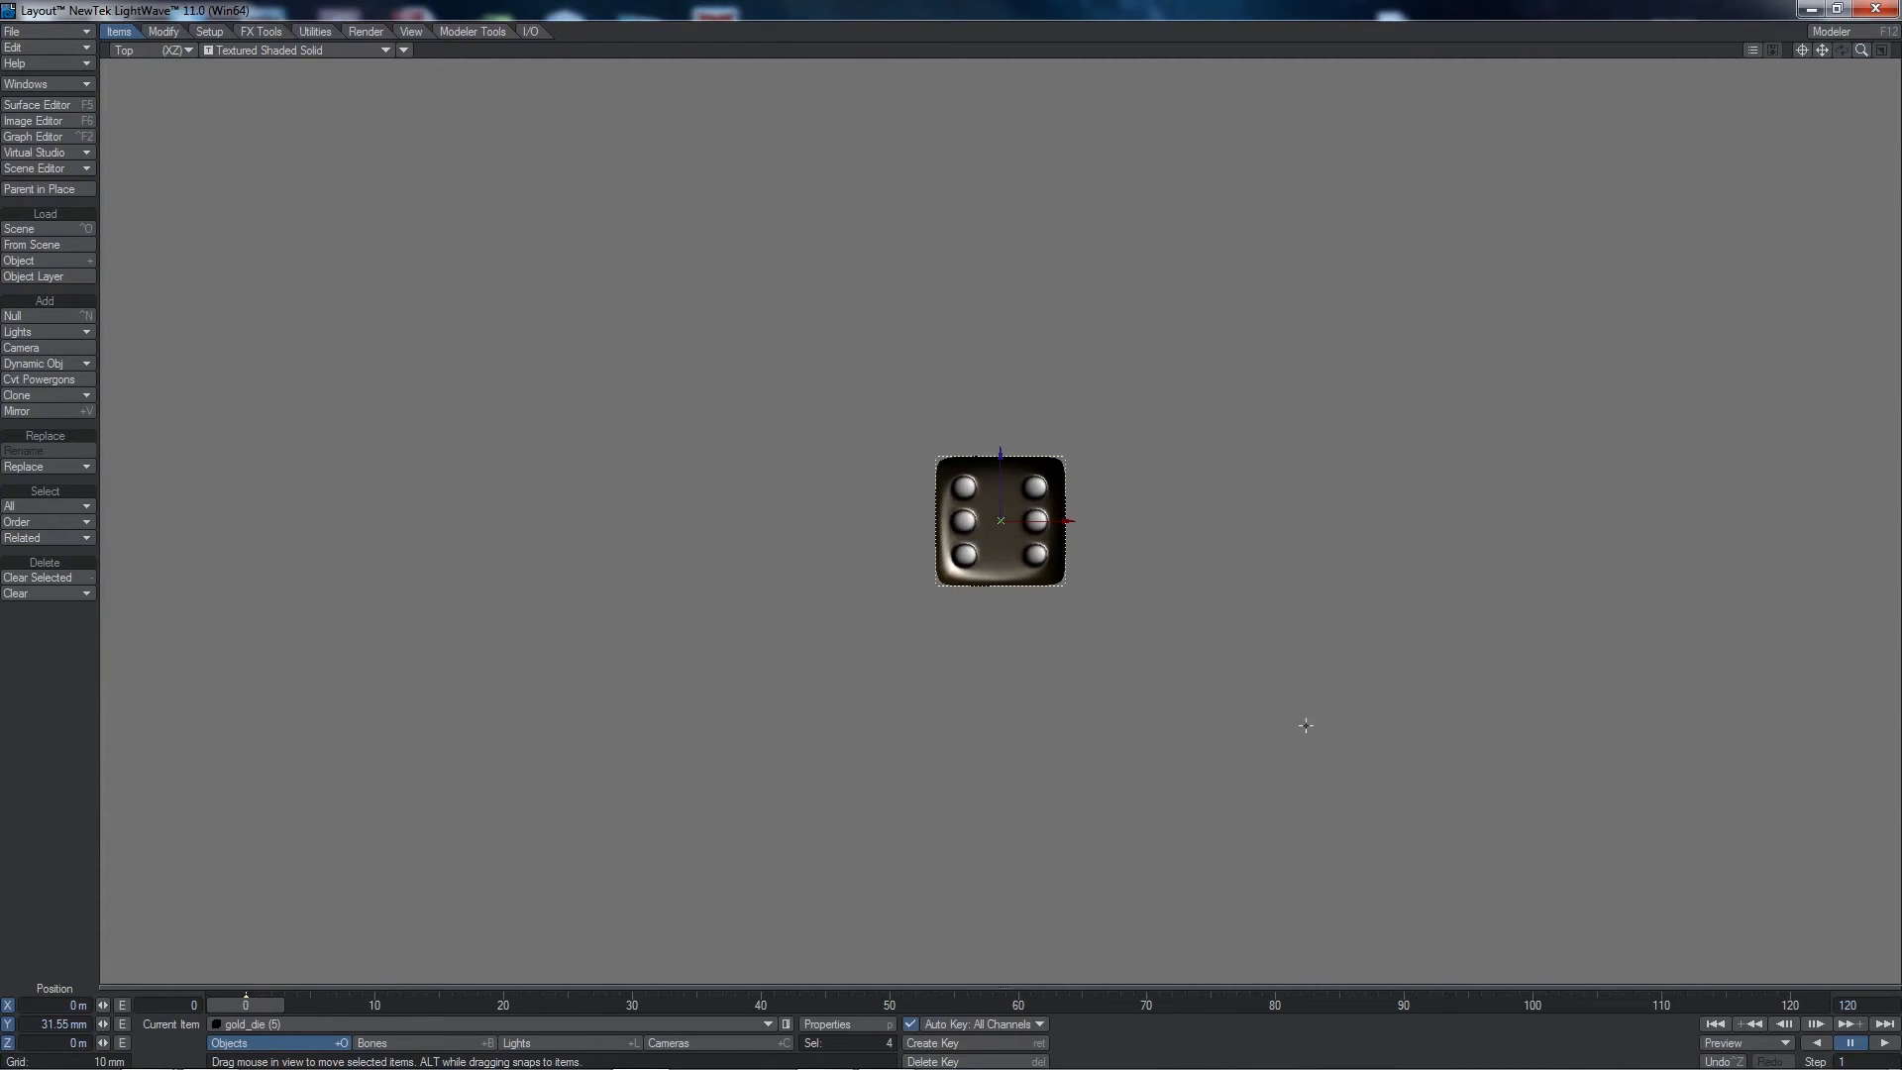
left_click_drag(1400, 632, 1261, 502)
left_click(642, 1024)
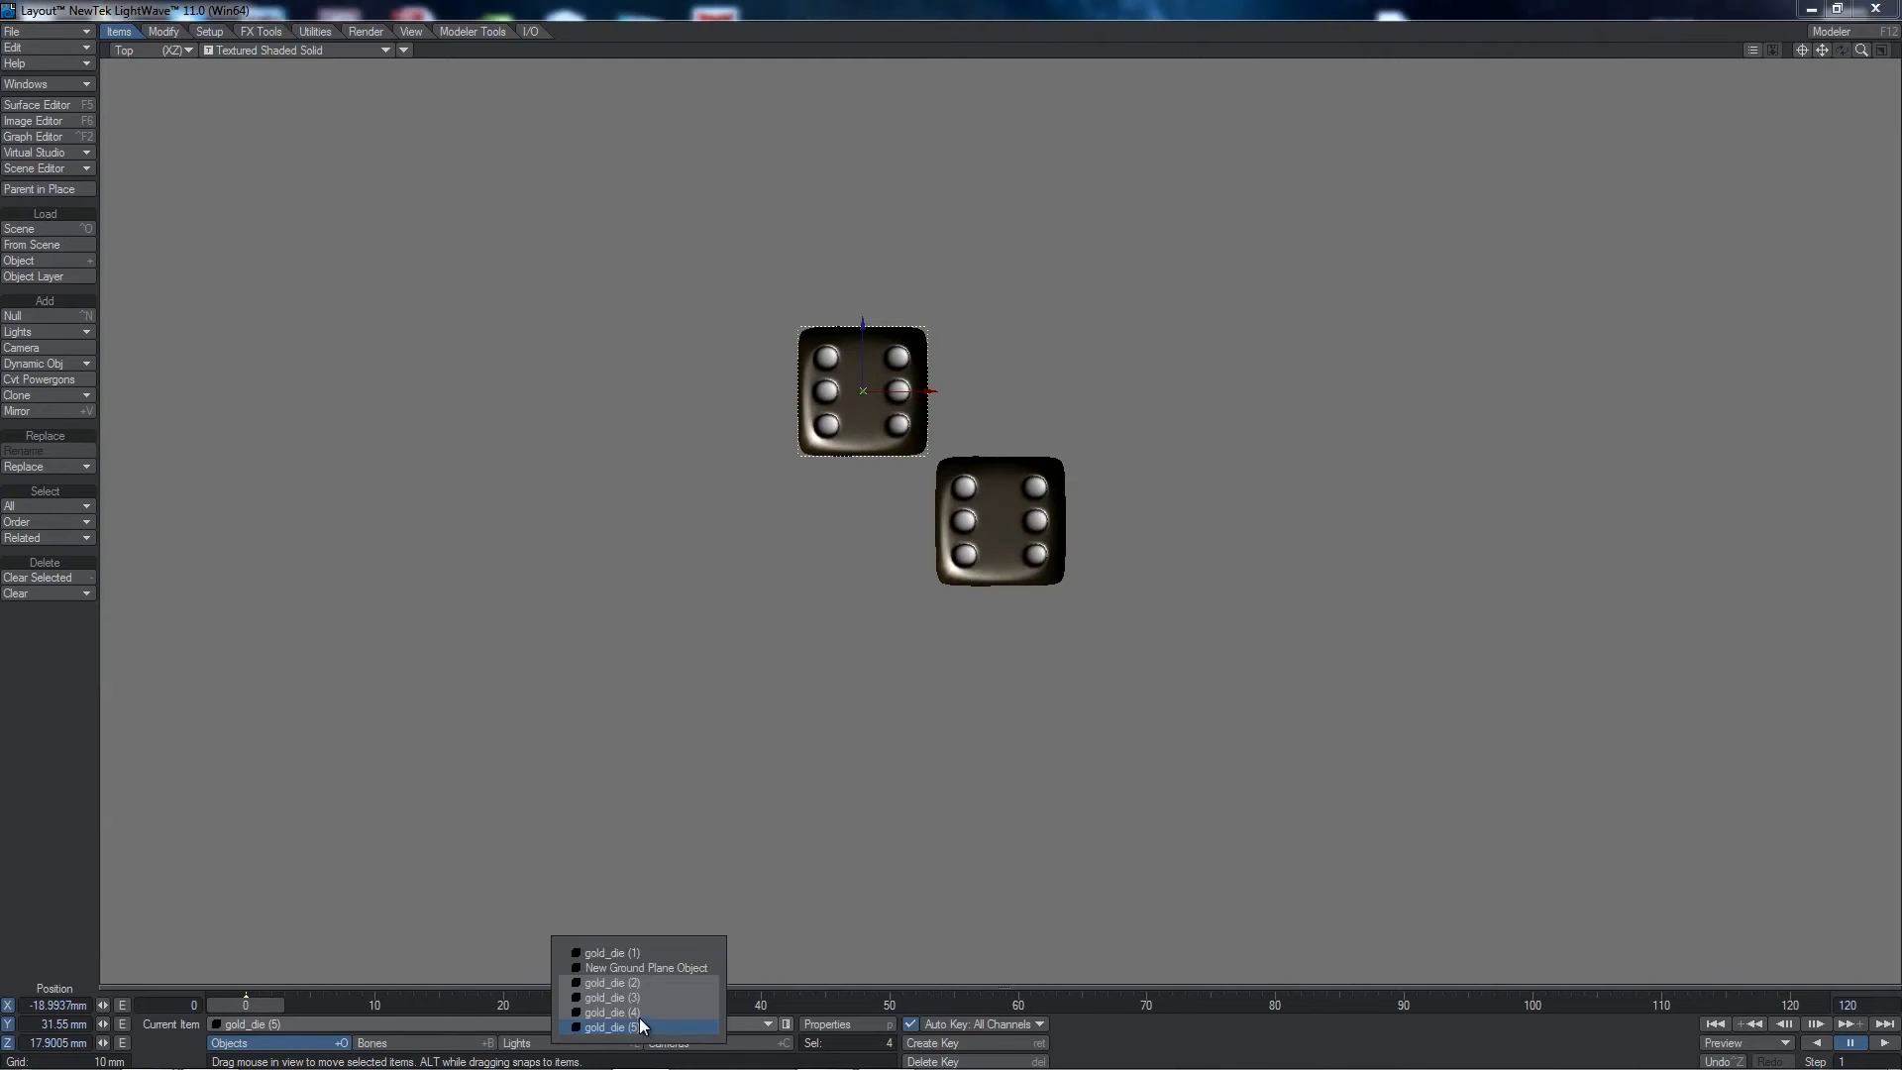
left_click(645, 983)
left_click_drag(641, 837, 824, 831)
- Move gold_die (3) to about X 28.8 mm, Z 5.6 mm and gold_die (4) to about X 20.4 mm, Z -19.1 mm
left_click(516, 1025)
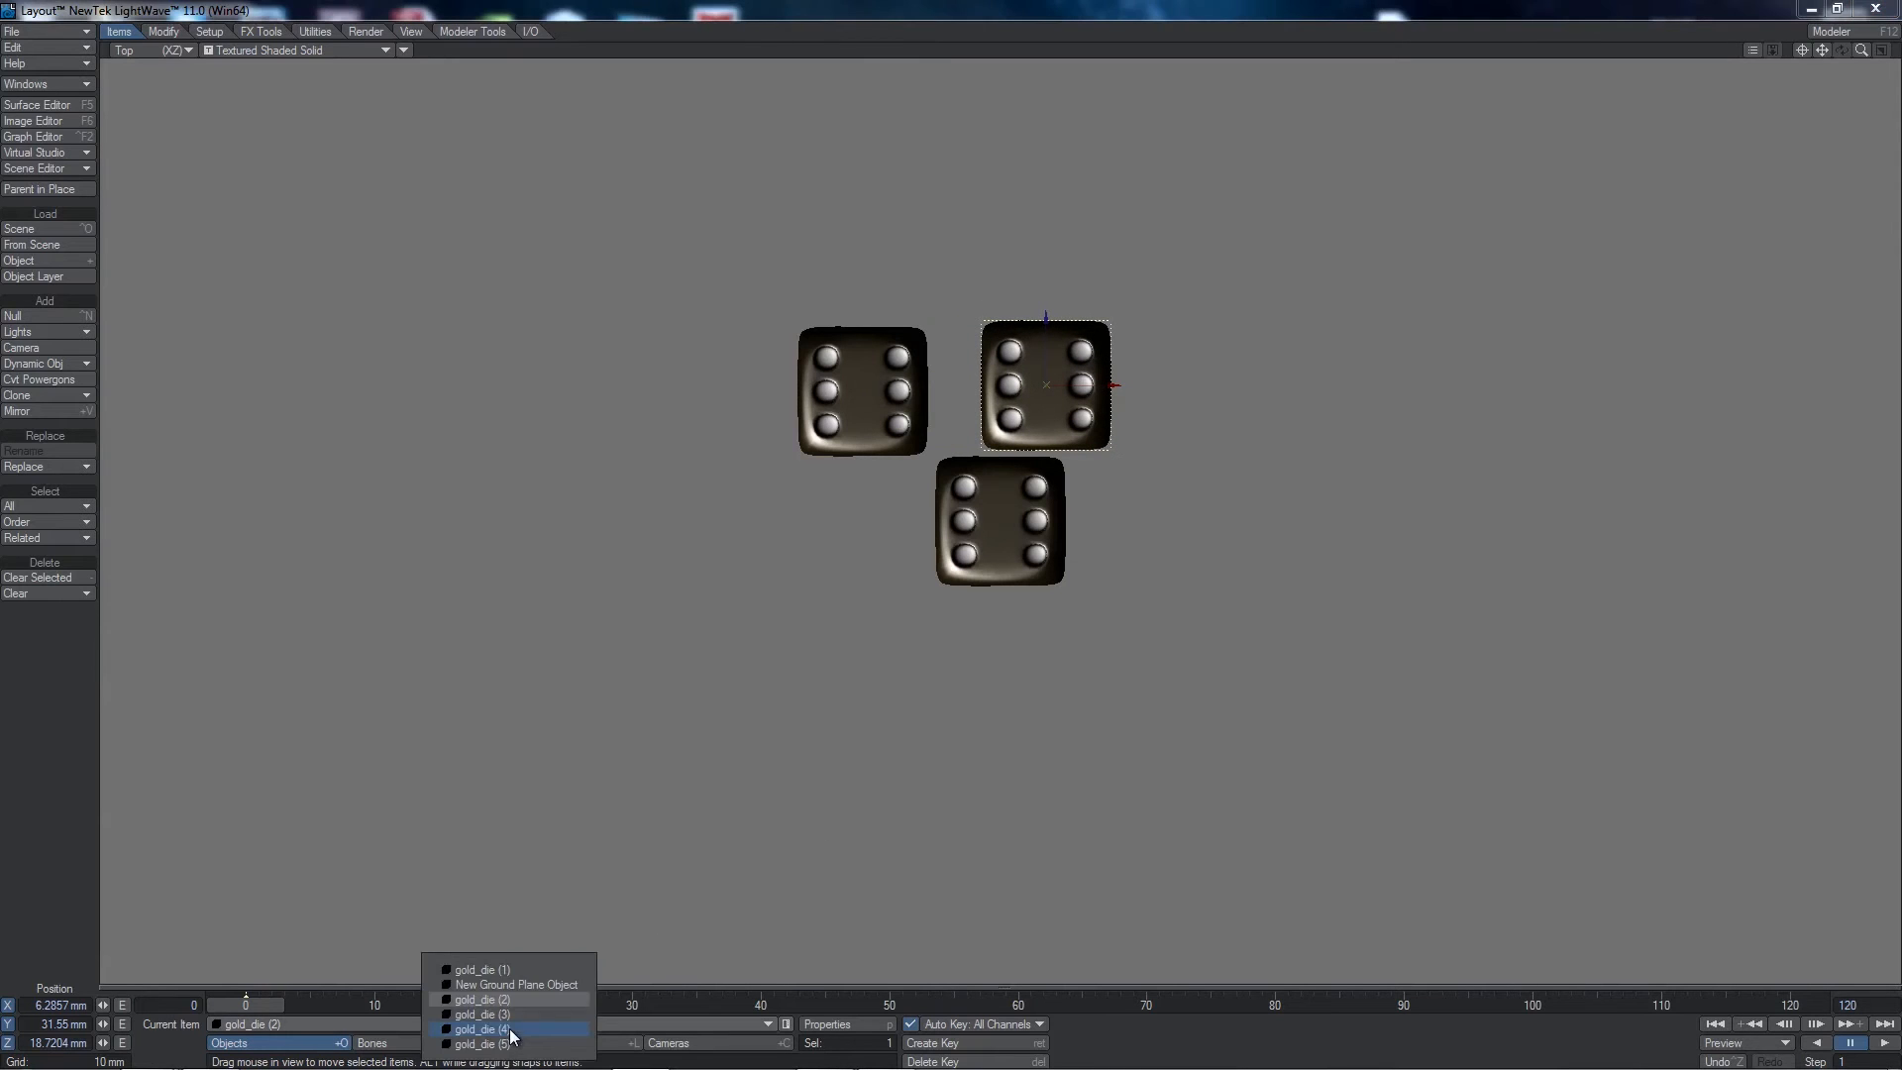
left_click(516, 1001)
left_click_drag(810, 765, 1157, 854)
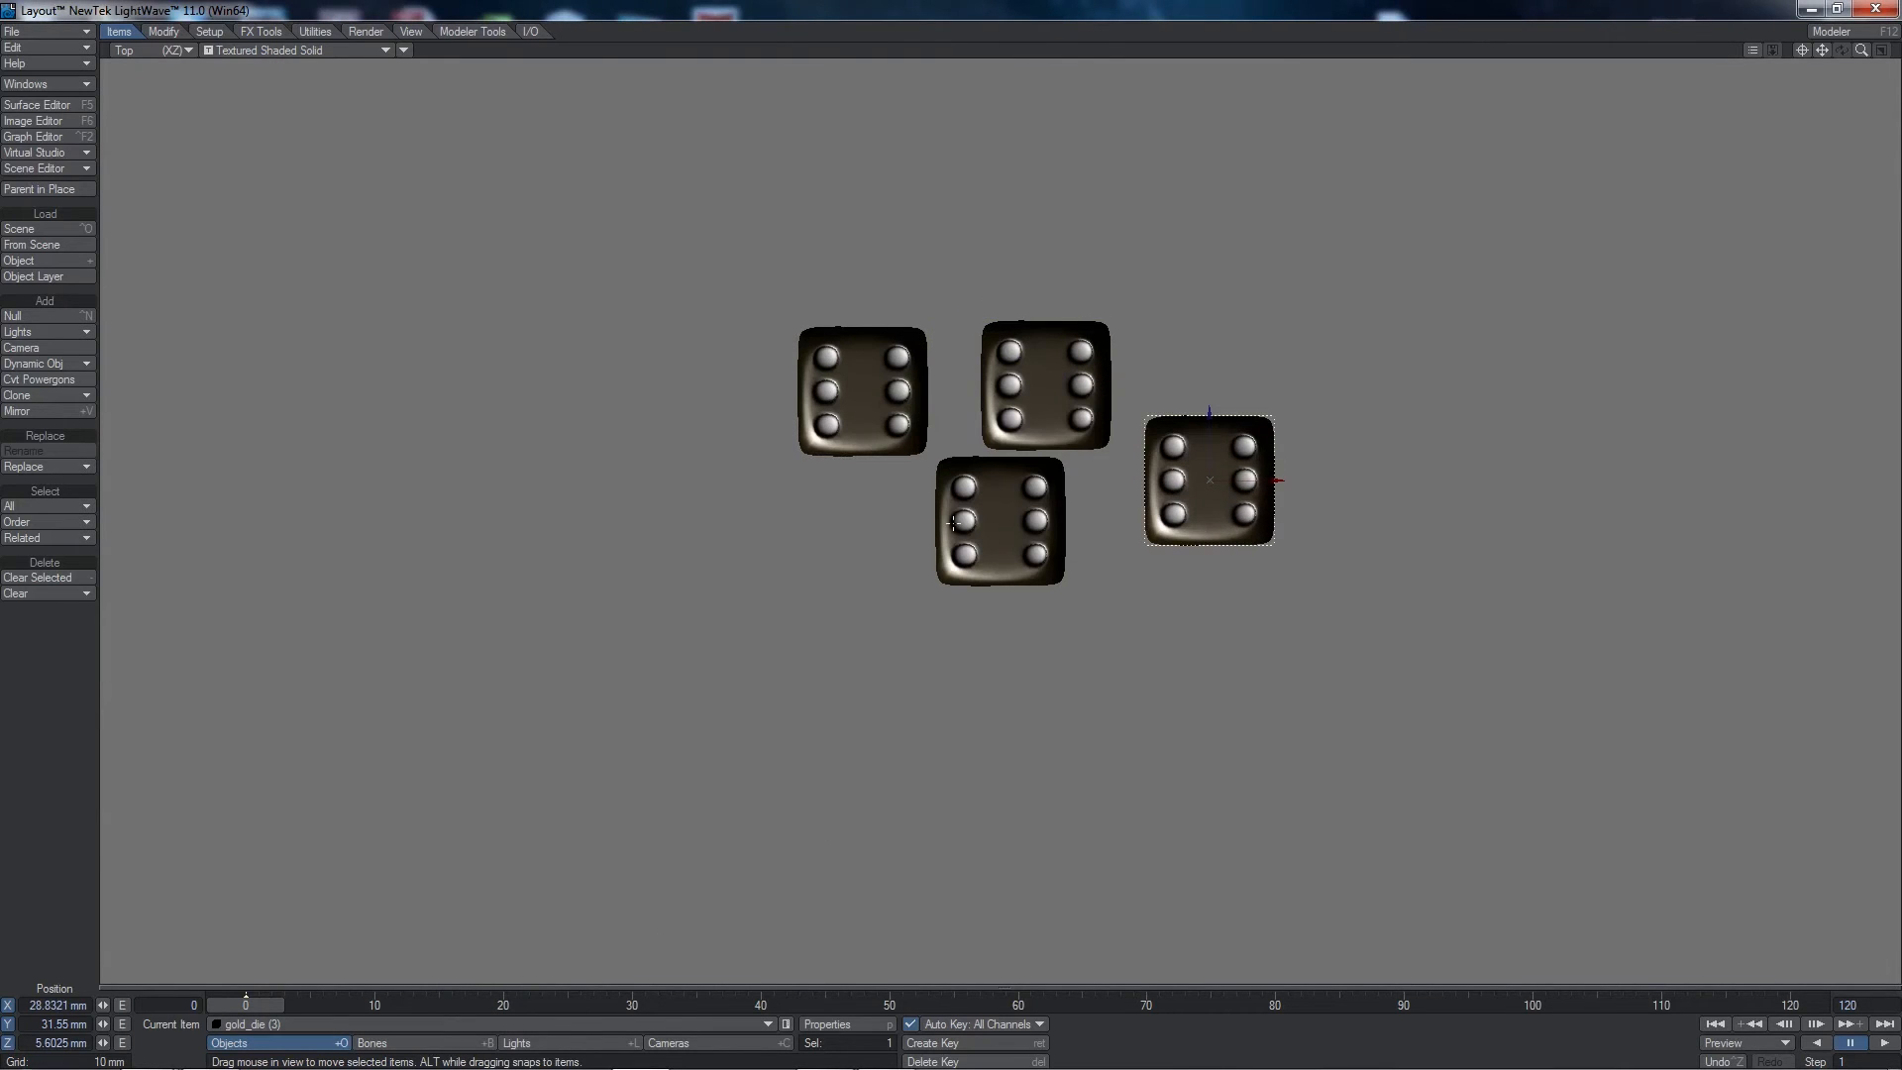
left_click(364, 1025)
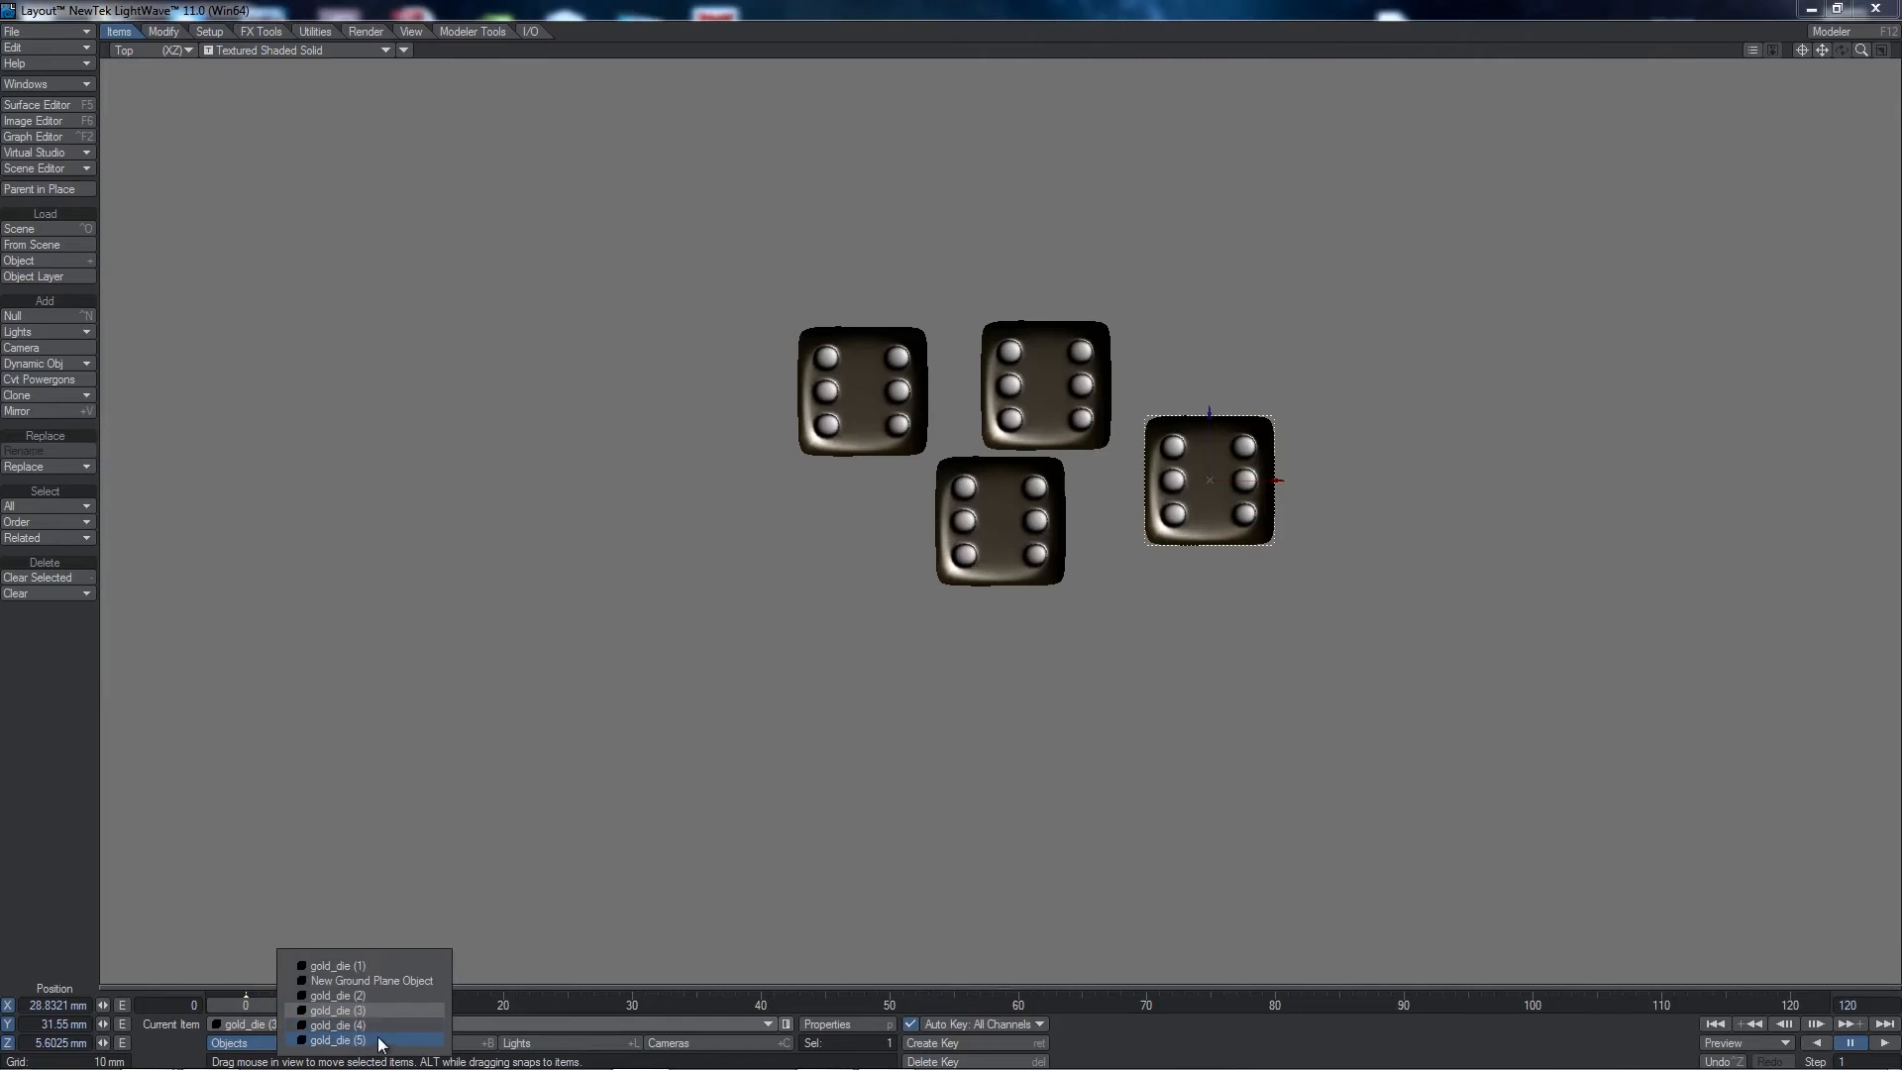
left_click(382, 1026)
left_click_drag(870, 699, 1156, 968)
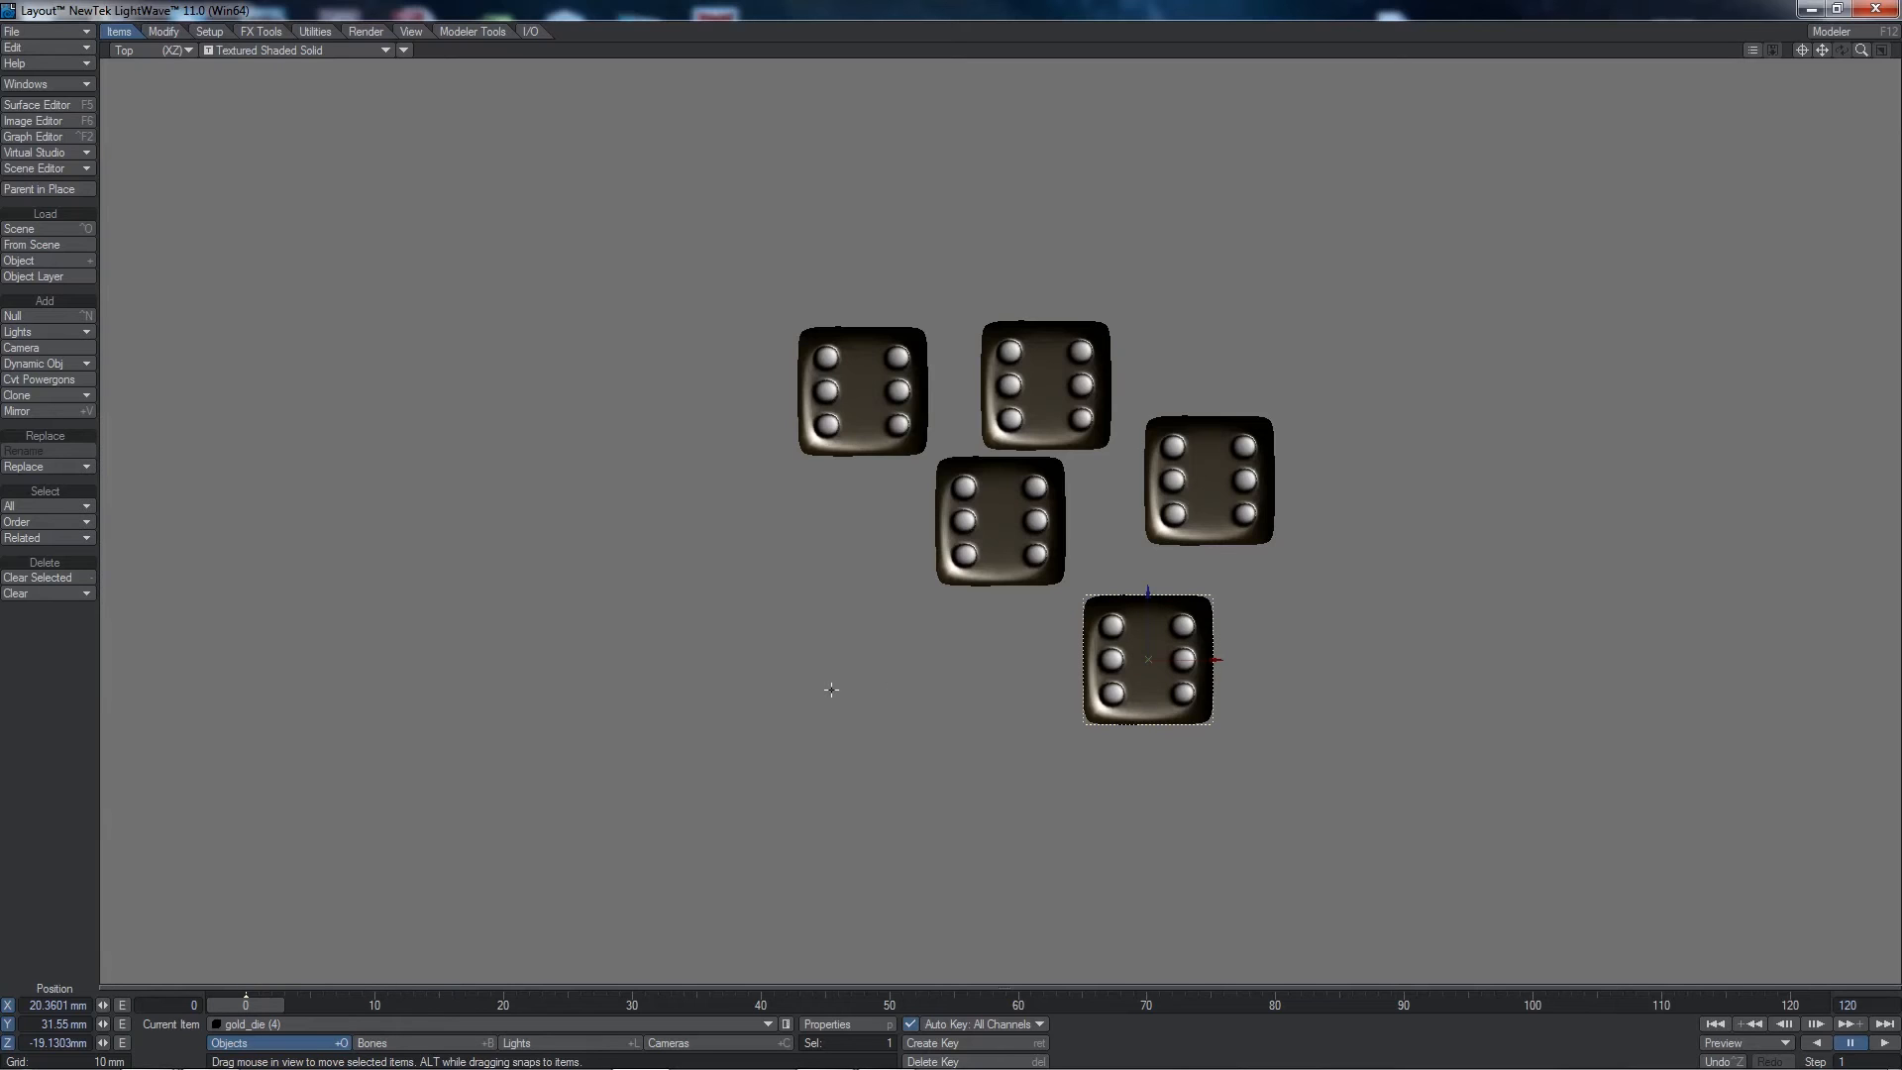
- Play the simulation through the Camera View to check how the five dice fall, pause it and return to frame 0
left_click(170, 51)
left_click(170, 168)
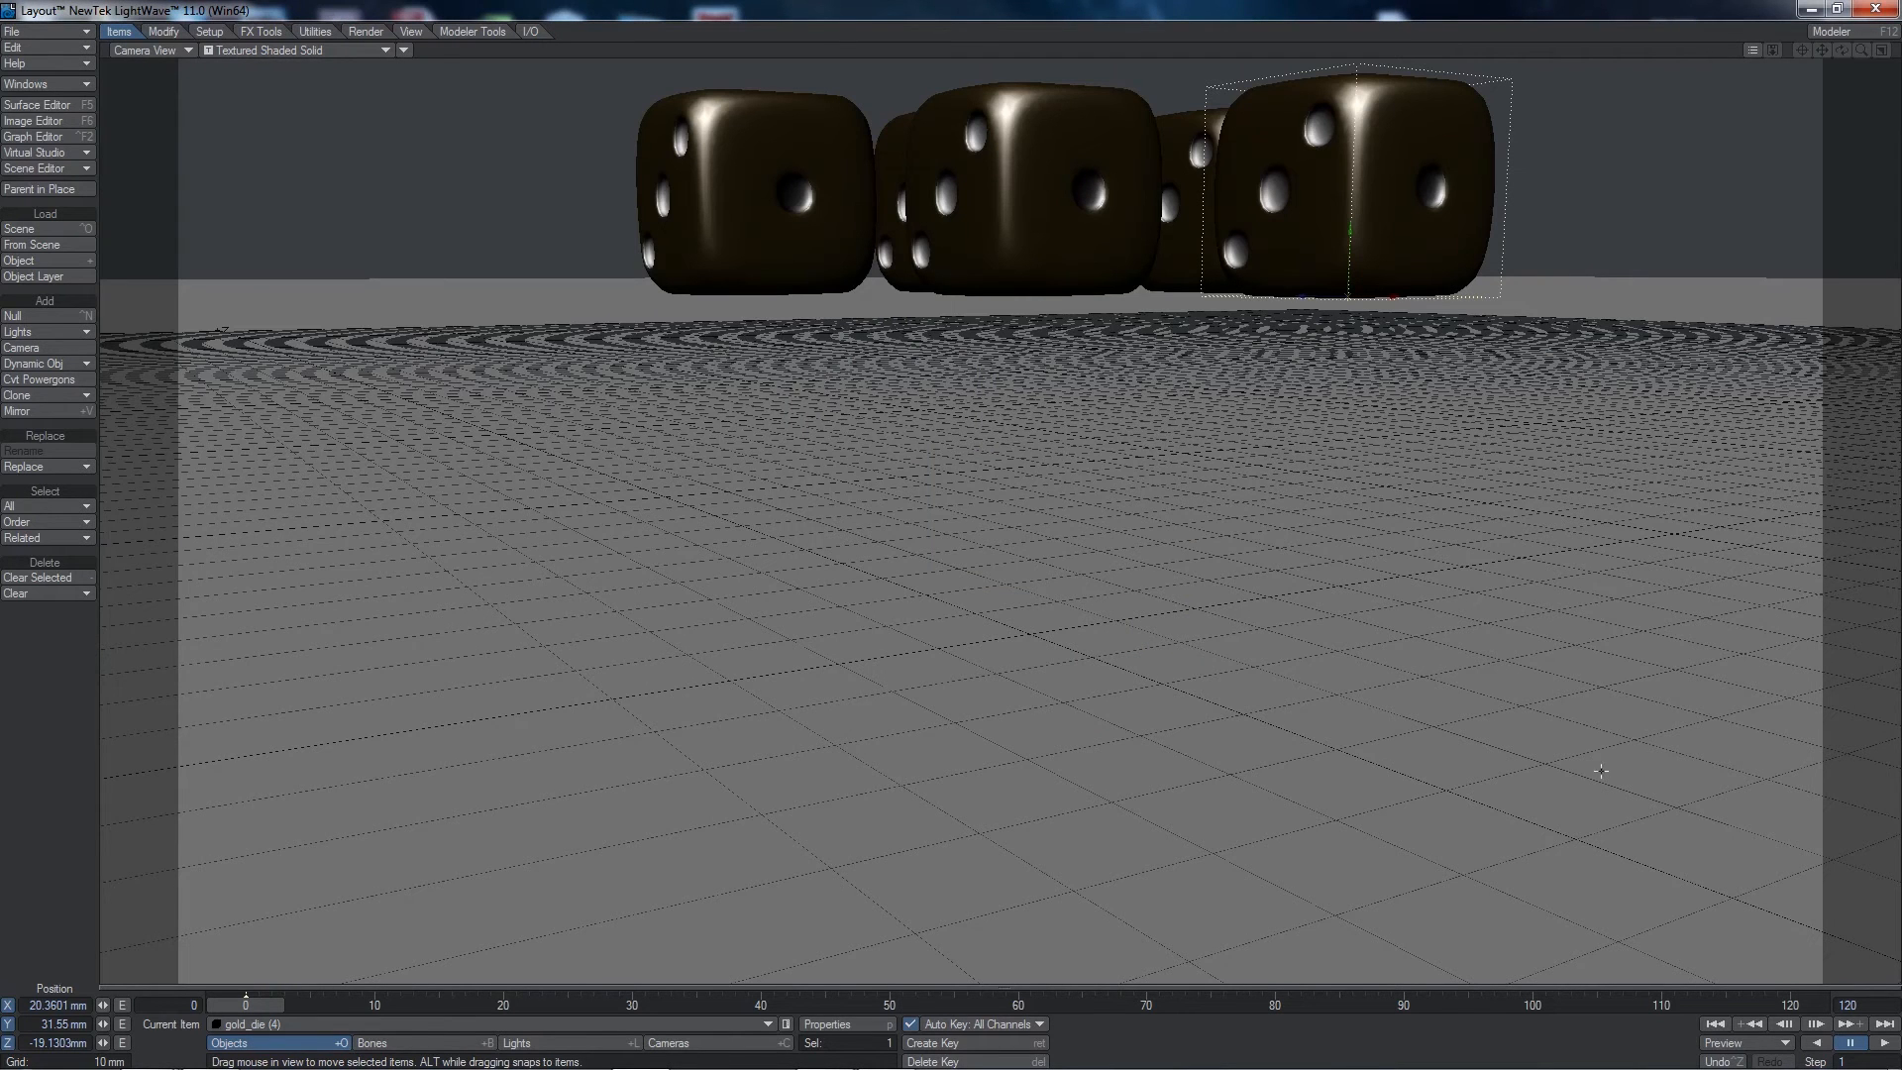
left_click(262, 32)
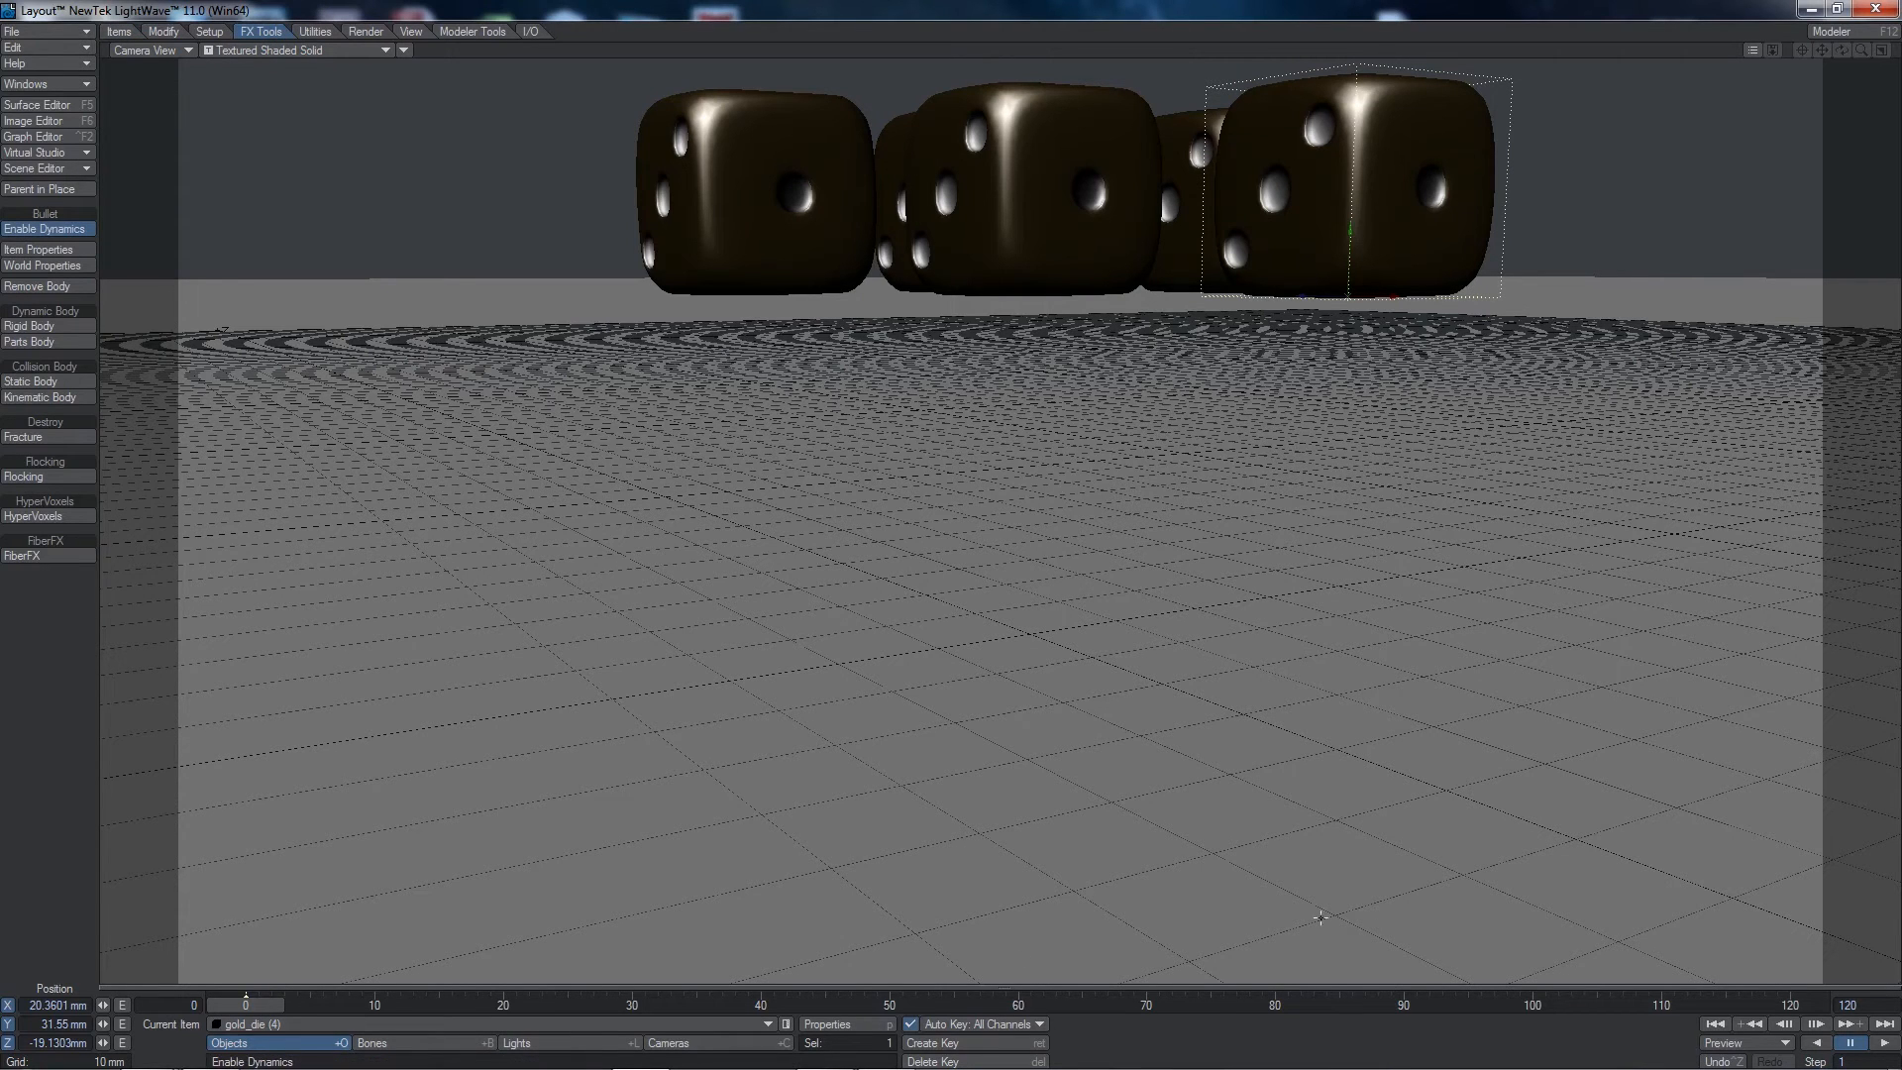
left_click(1885, 1044)
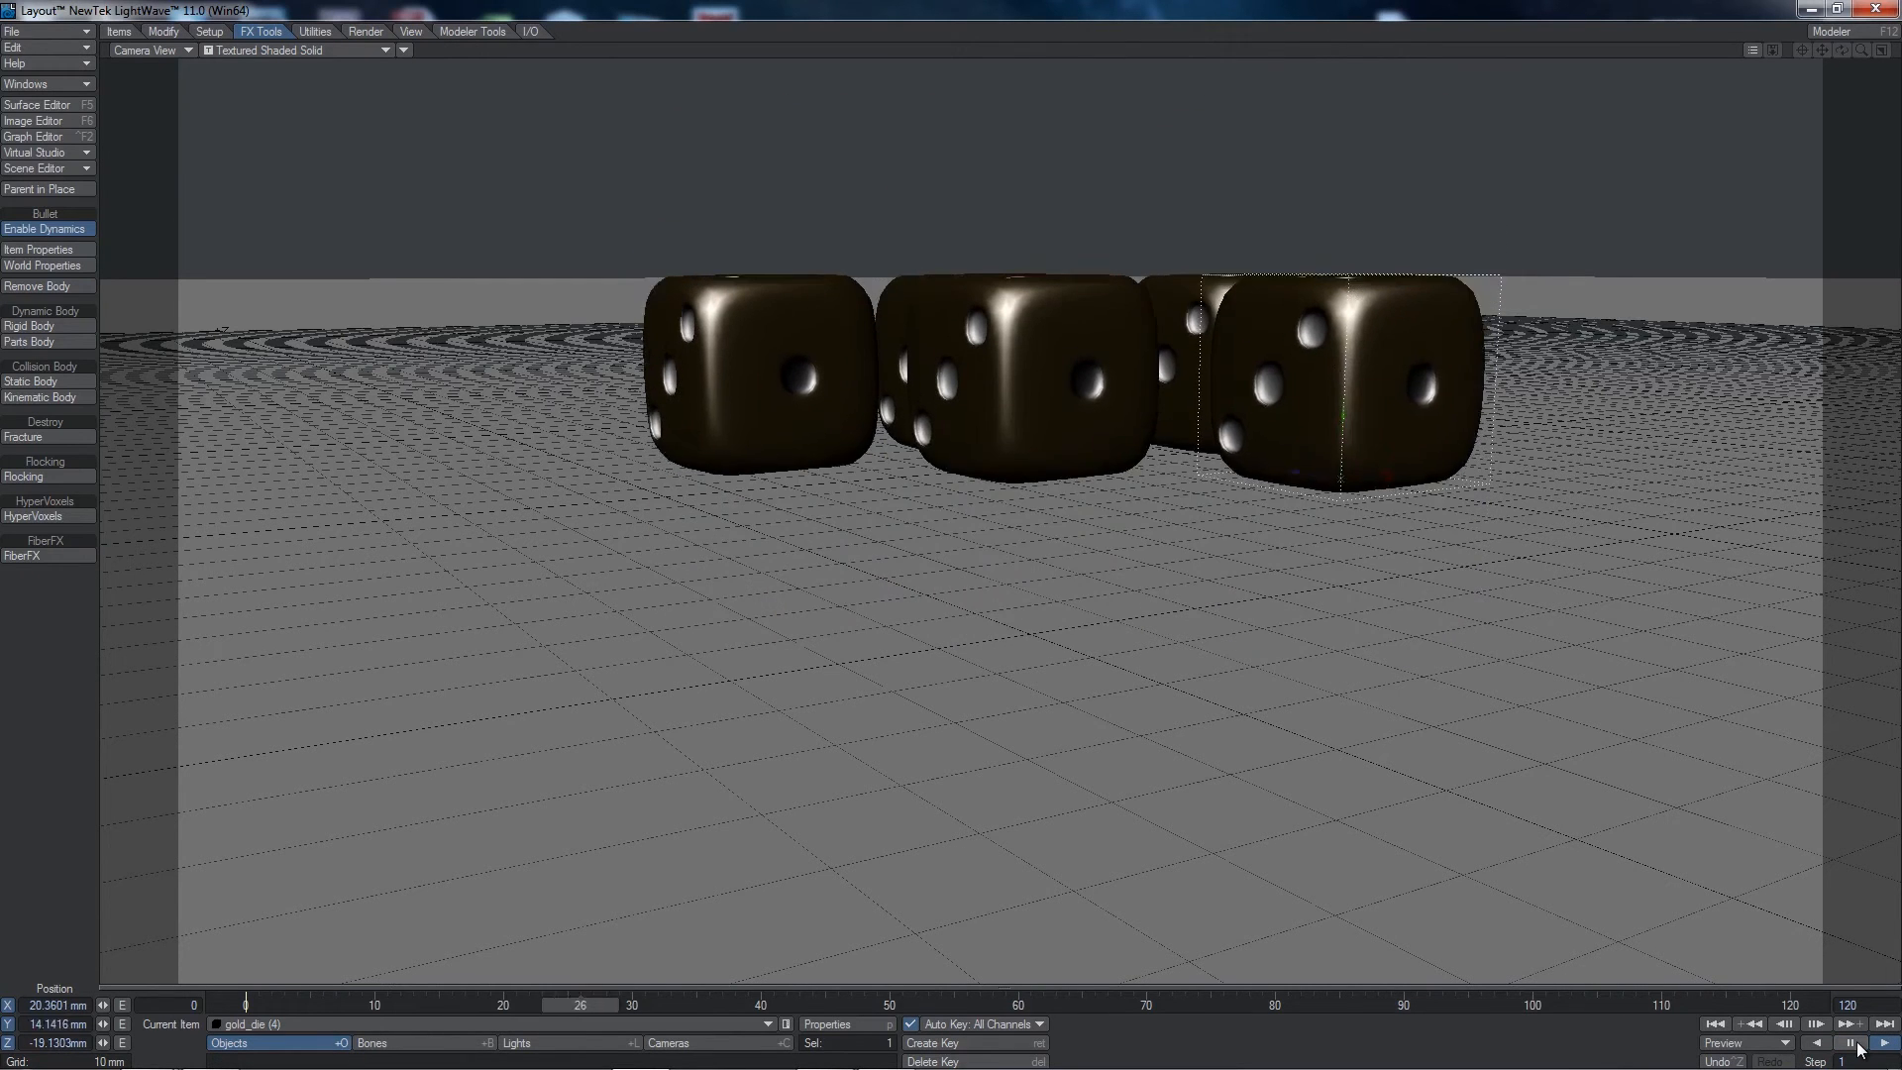
left_click(1850, 1044)
left_click(1716, 1023)
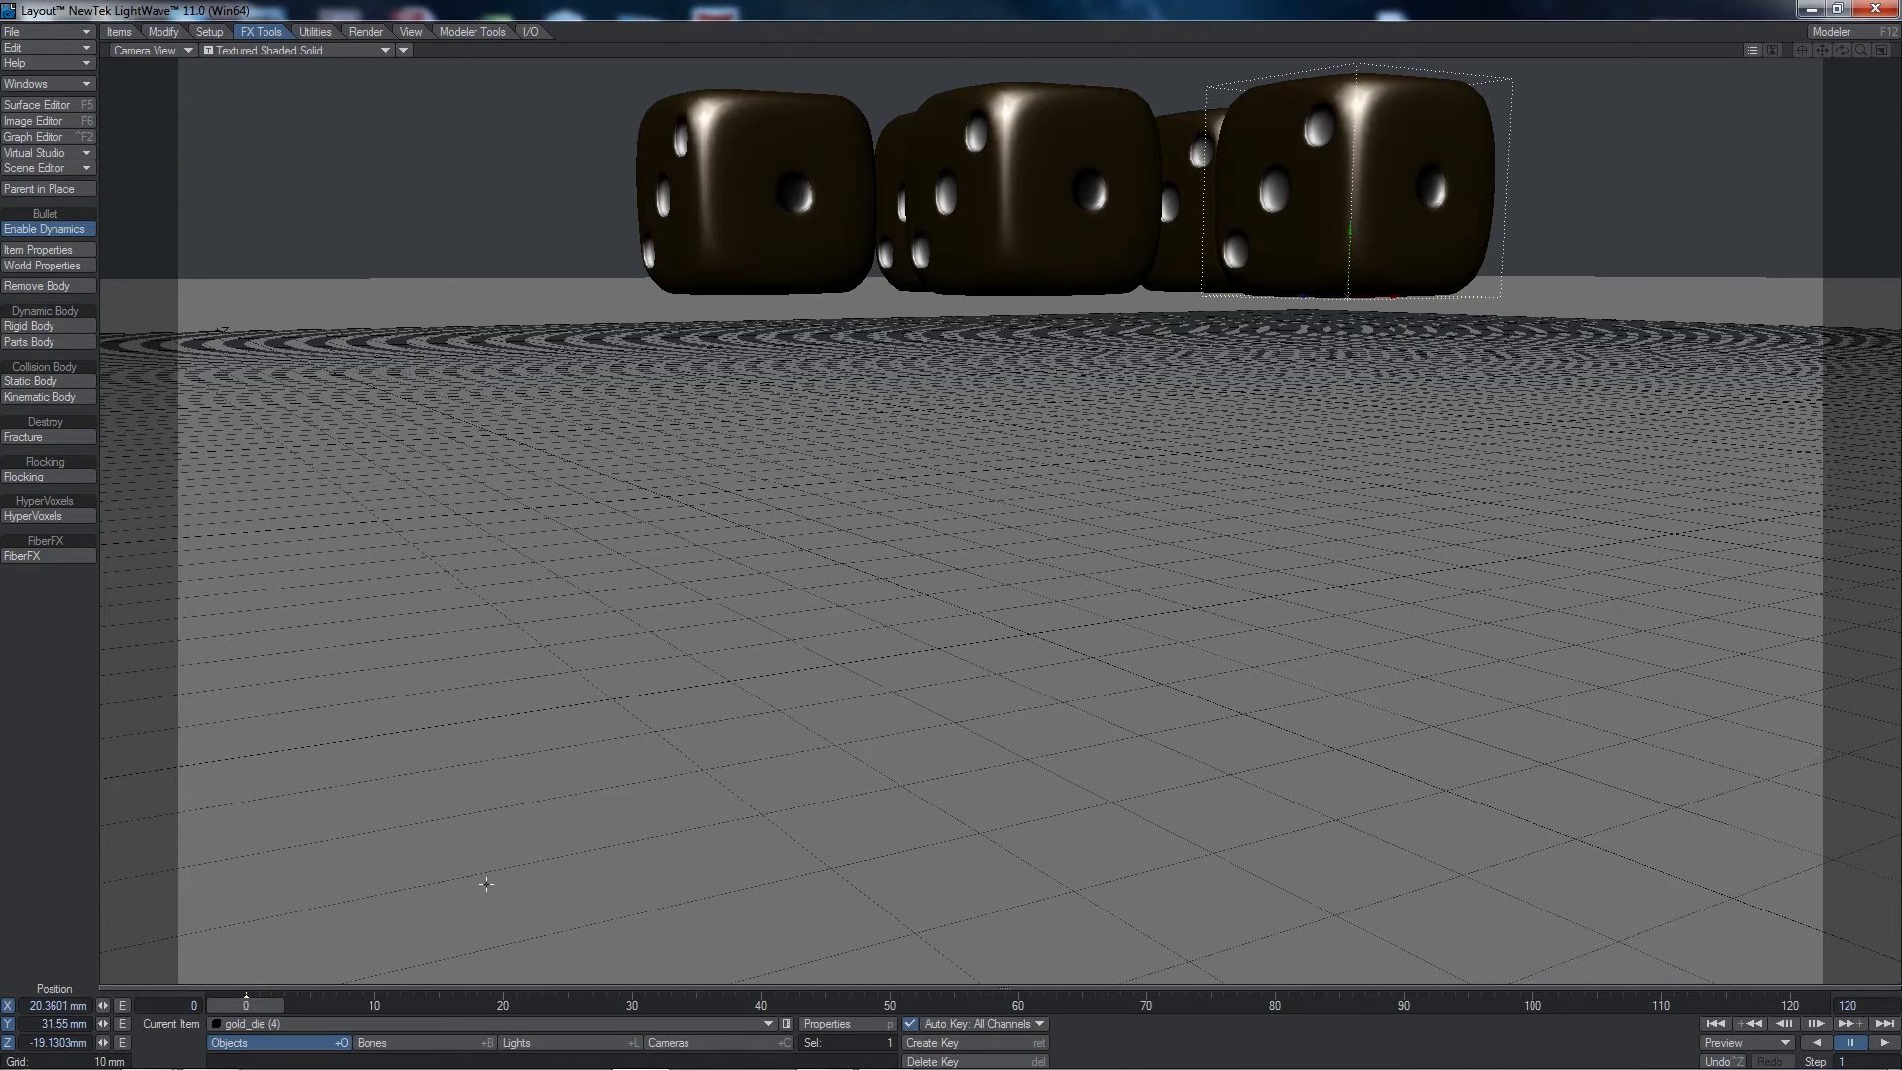
- At frame 1, in Top view, move gold_die (4) toward the other dice, to about X 17.8 mm, Z -11.4 mm
left_click(1815, 1025)
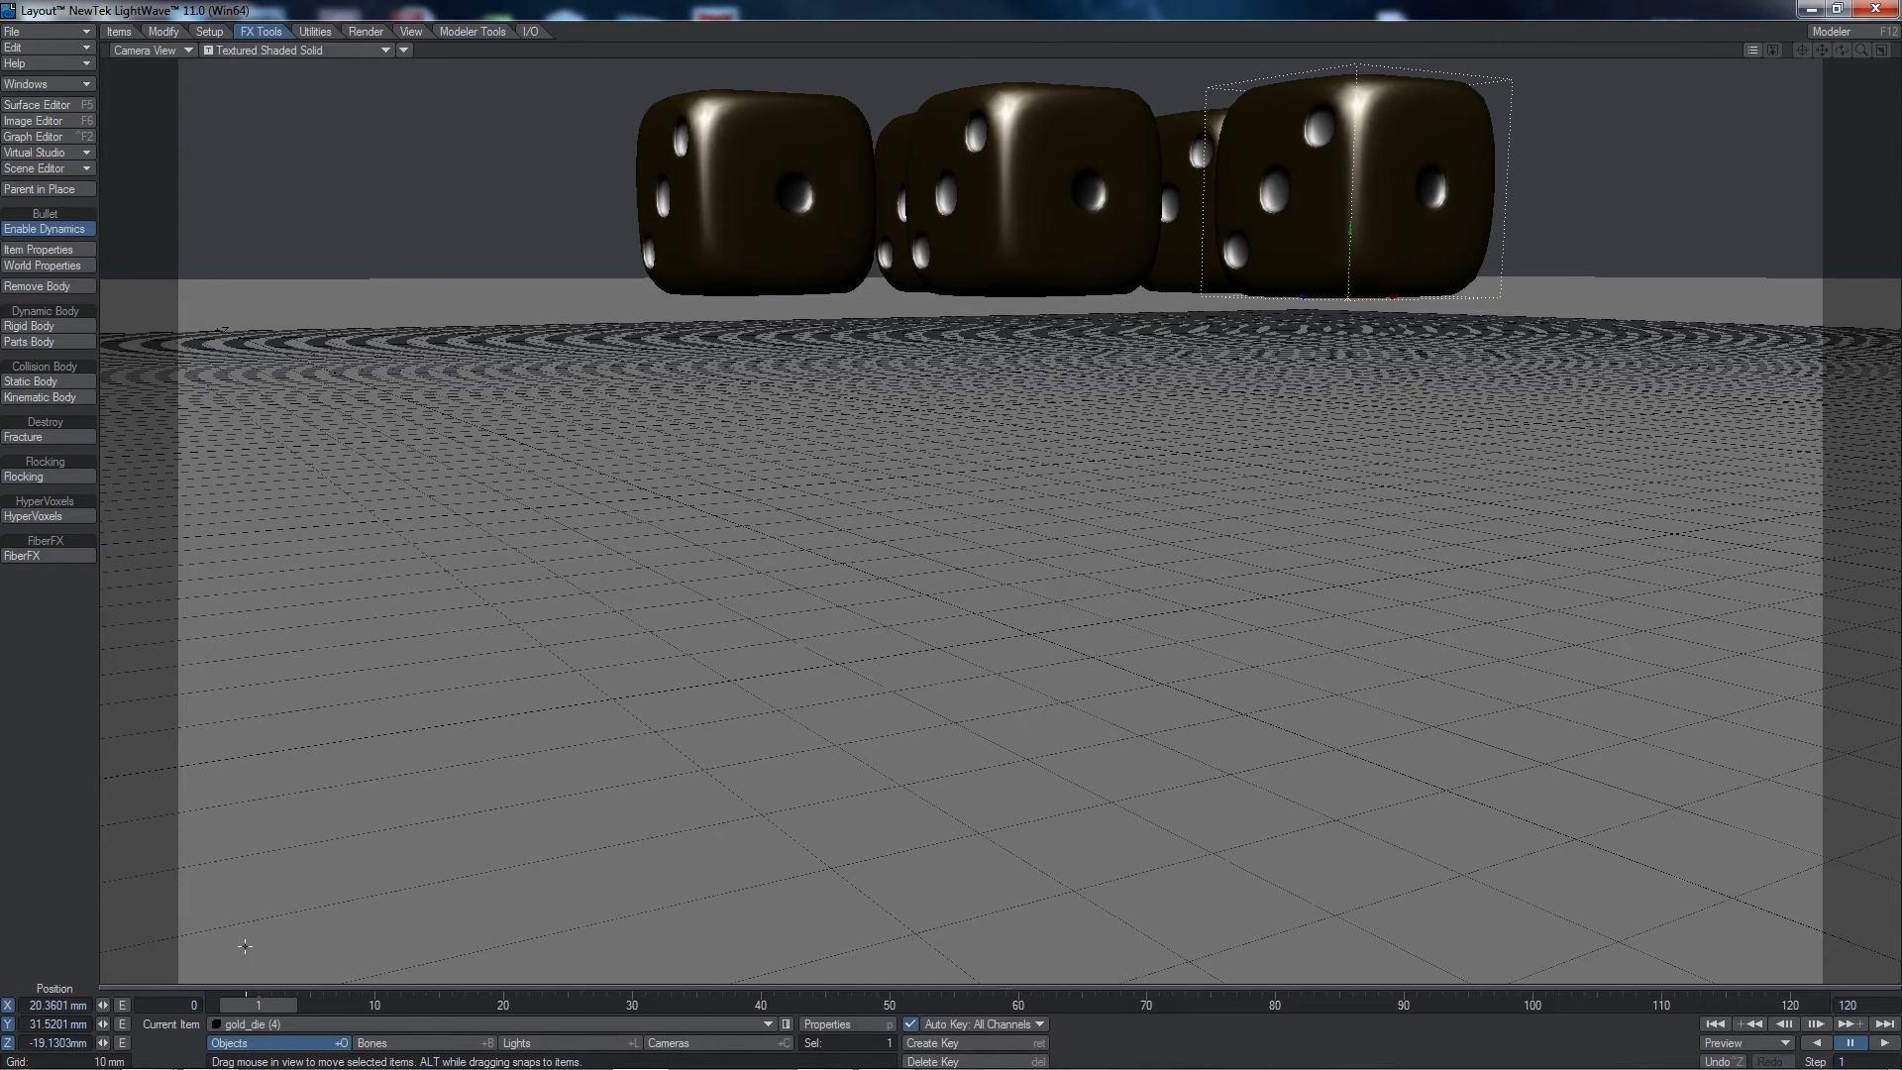
left_click(178, 52)
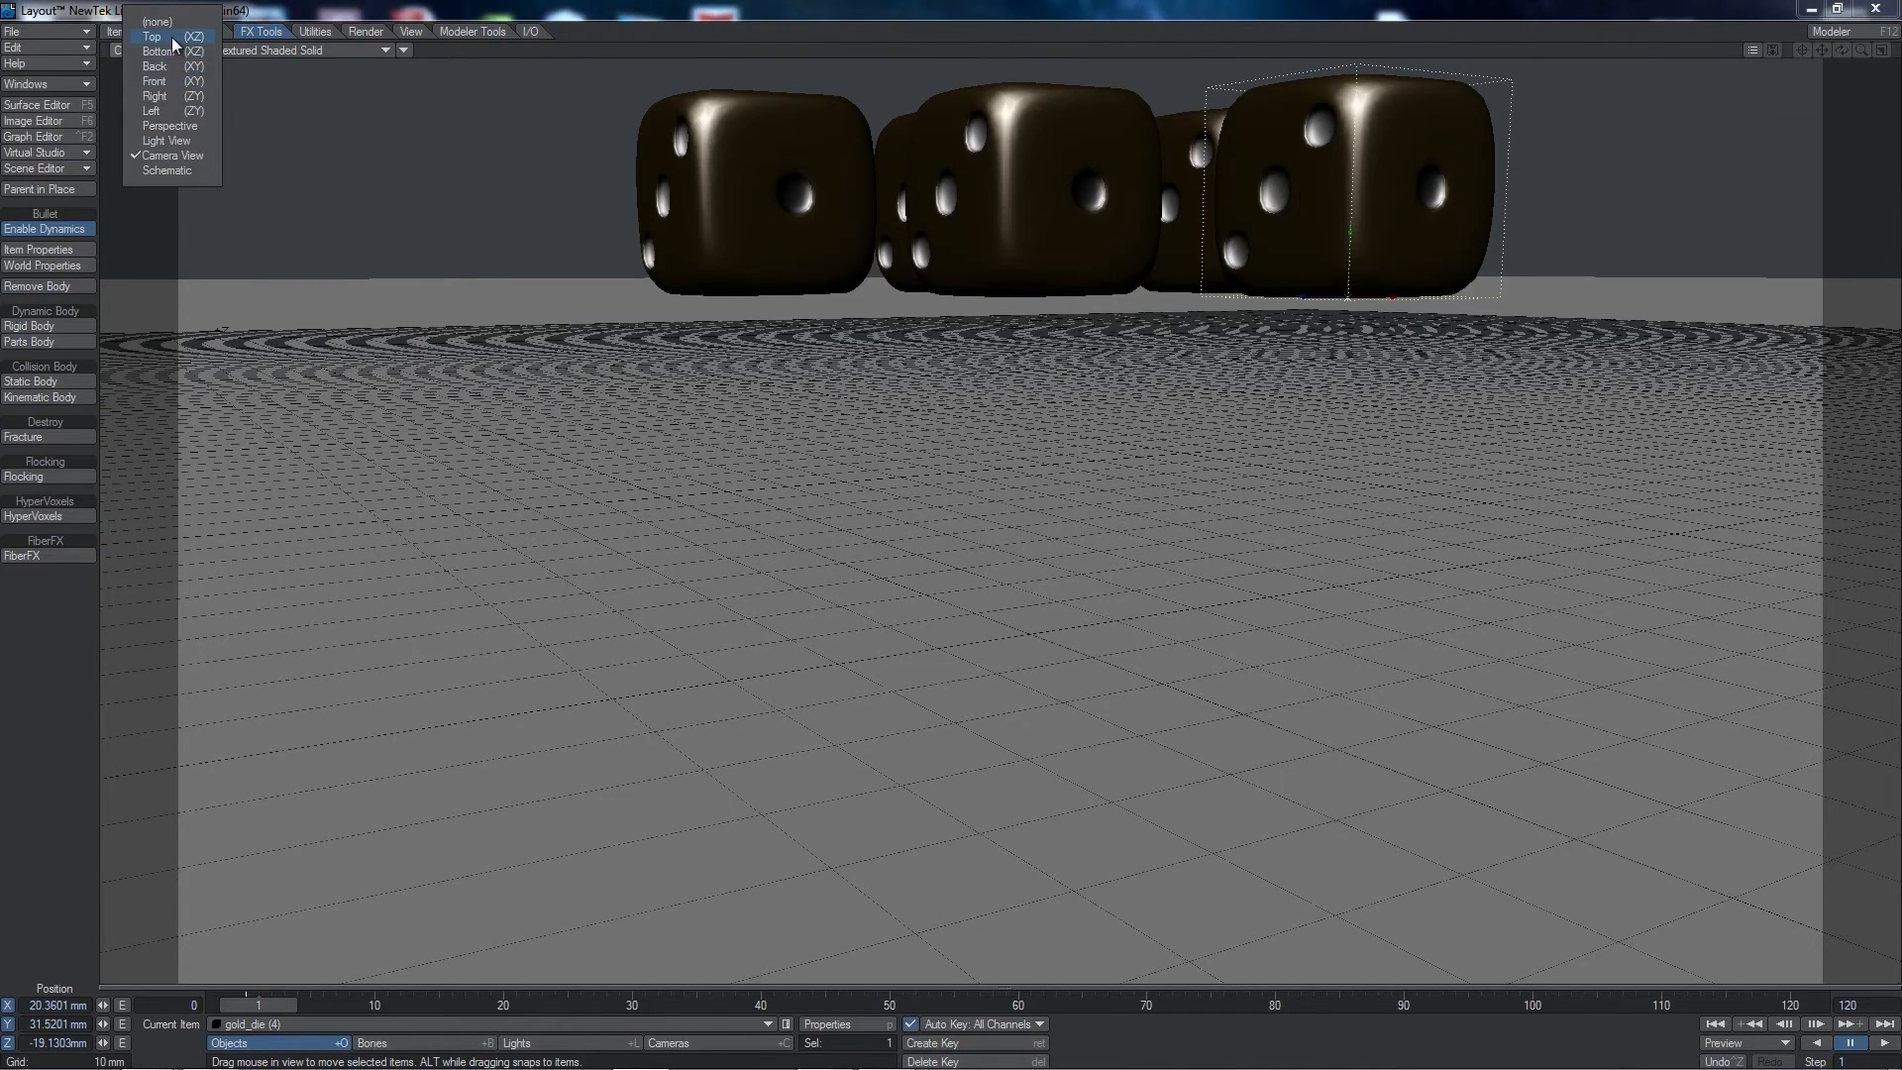
left_click(159, 36)
left_click_drag(1149, 659, 1130, 604)
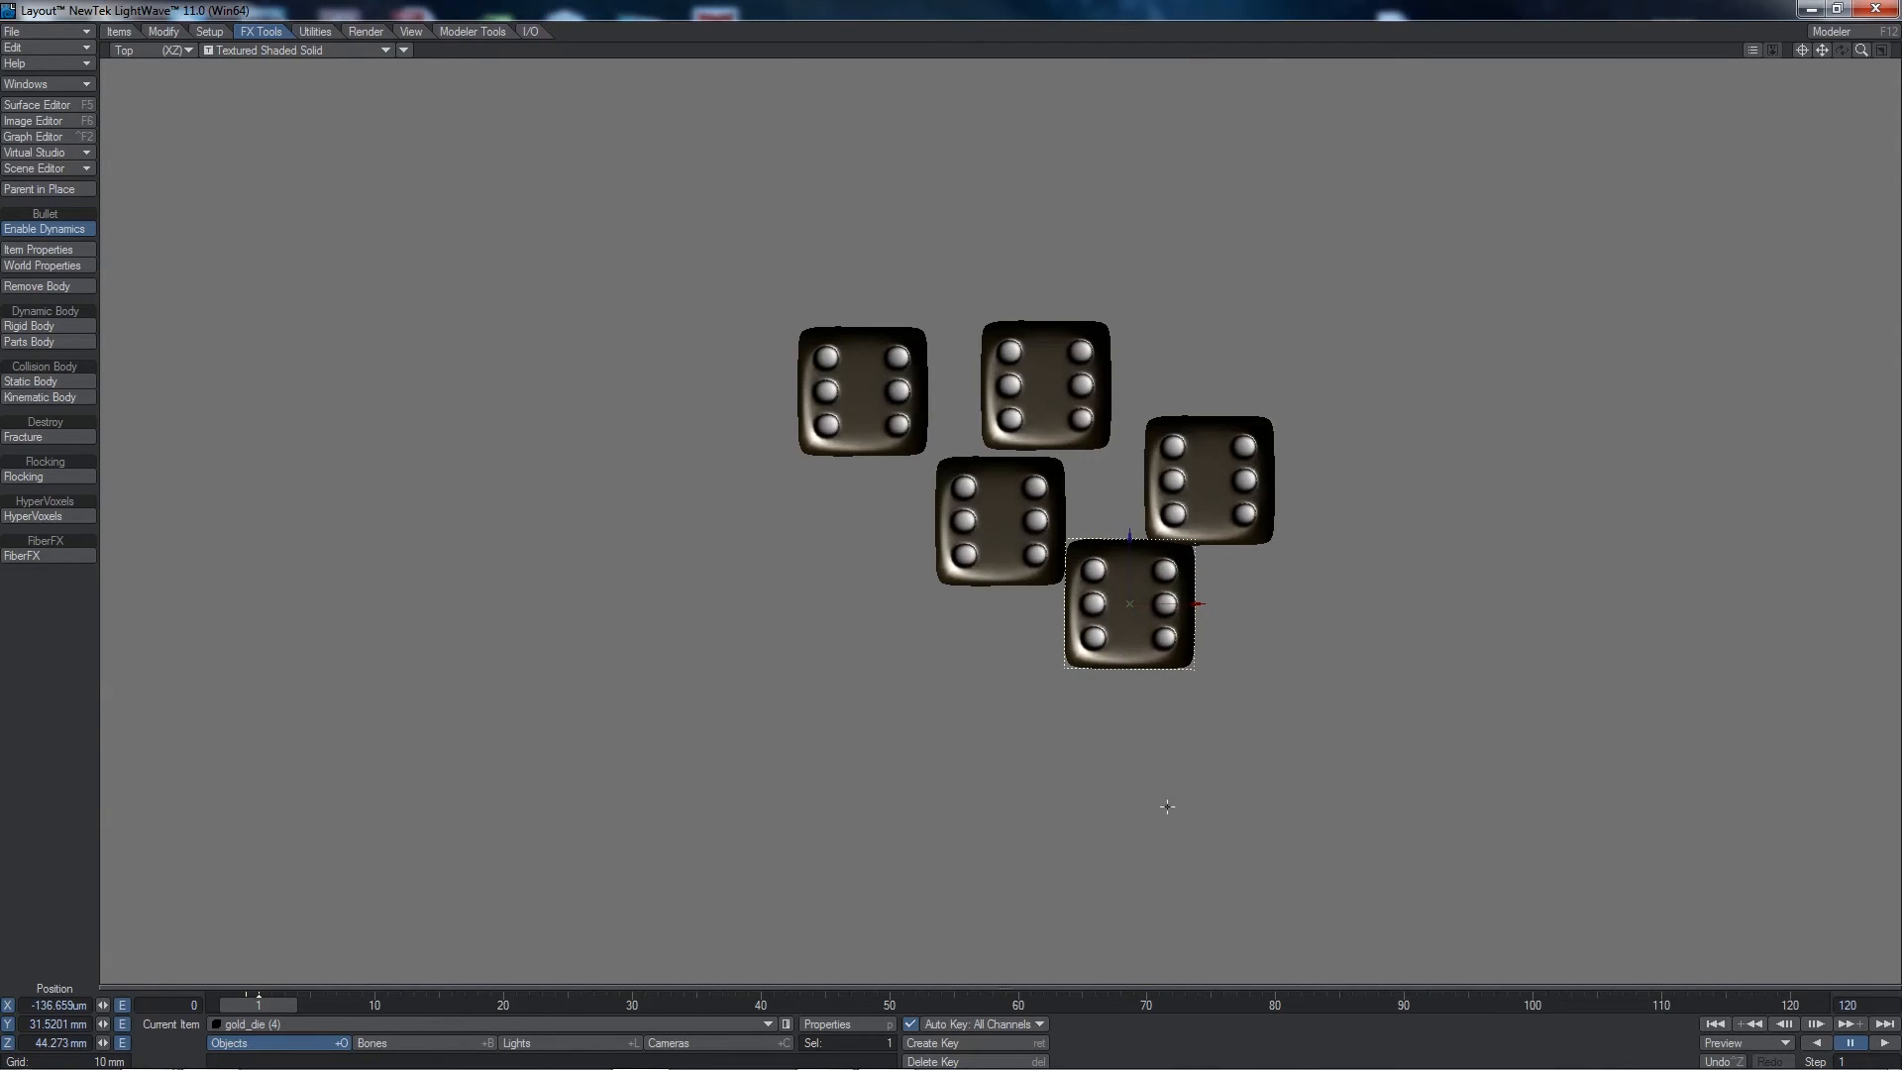
- Step back and forth between frames 0 and 1 to check the initial push of gold_die (4), ending at frame 0
left_click(1792, 1029)
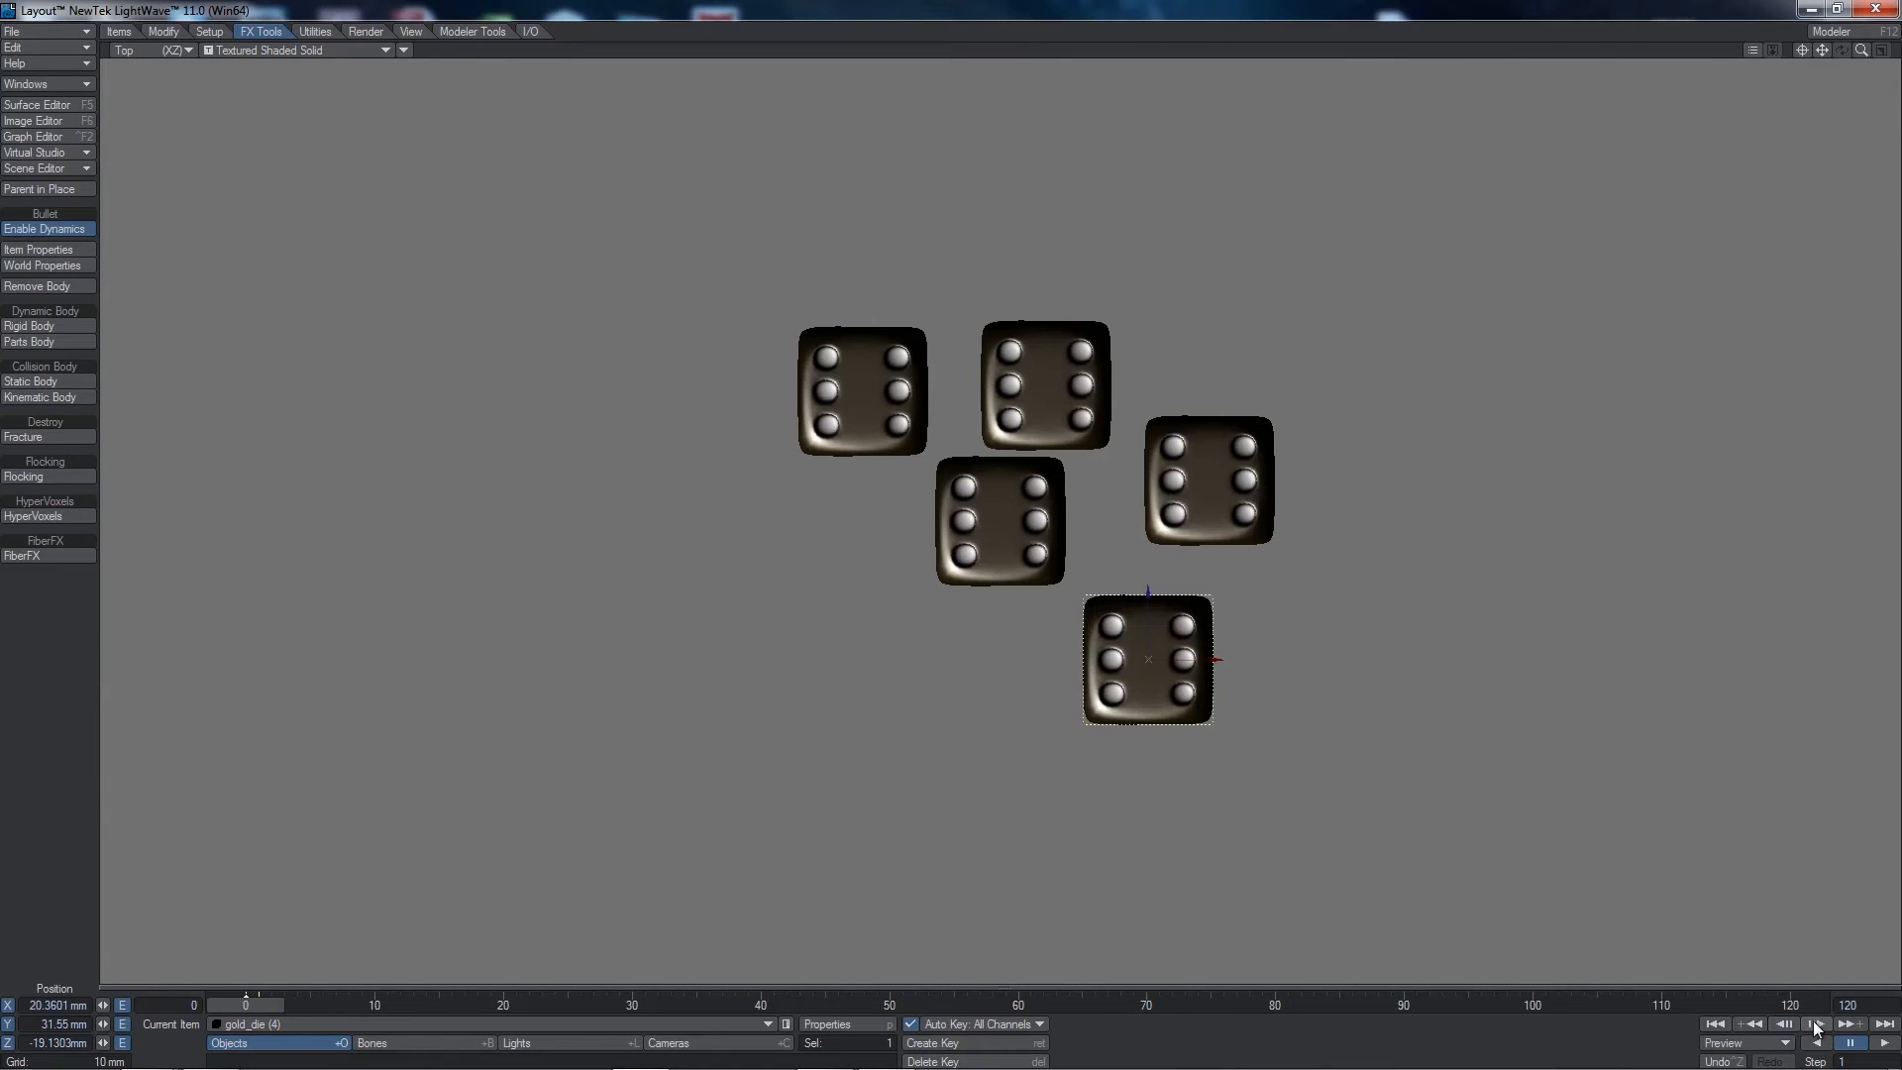
left_click(1821, 1029)
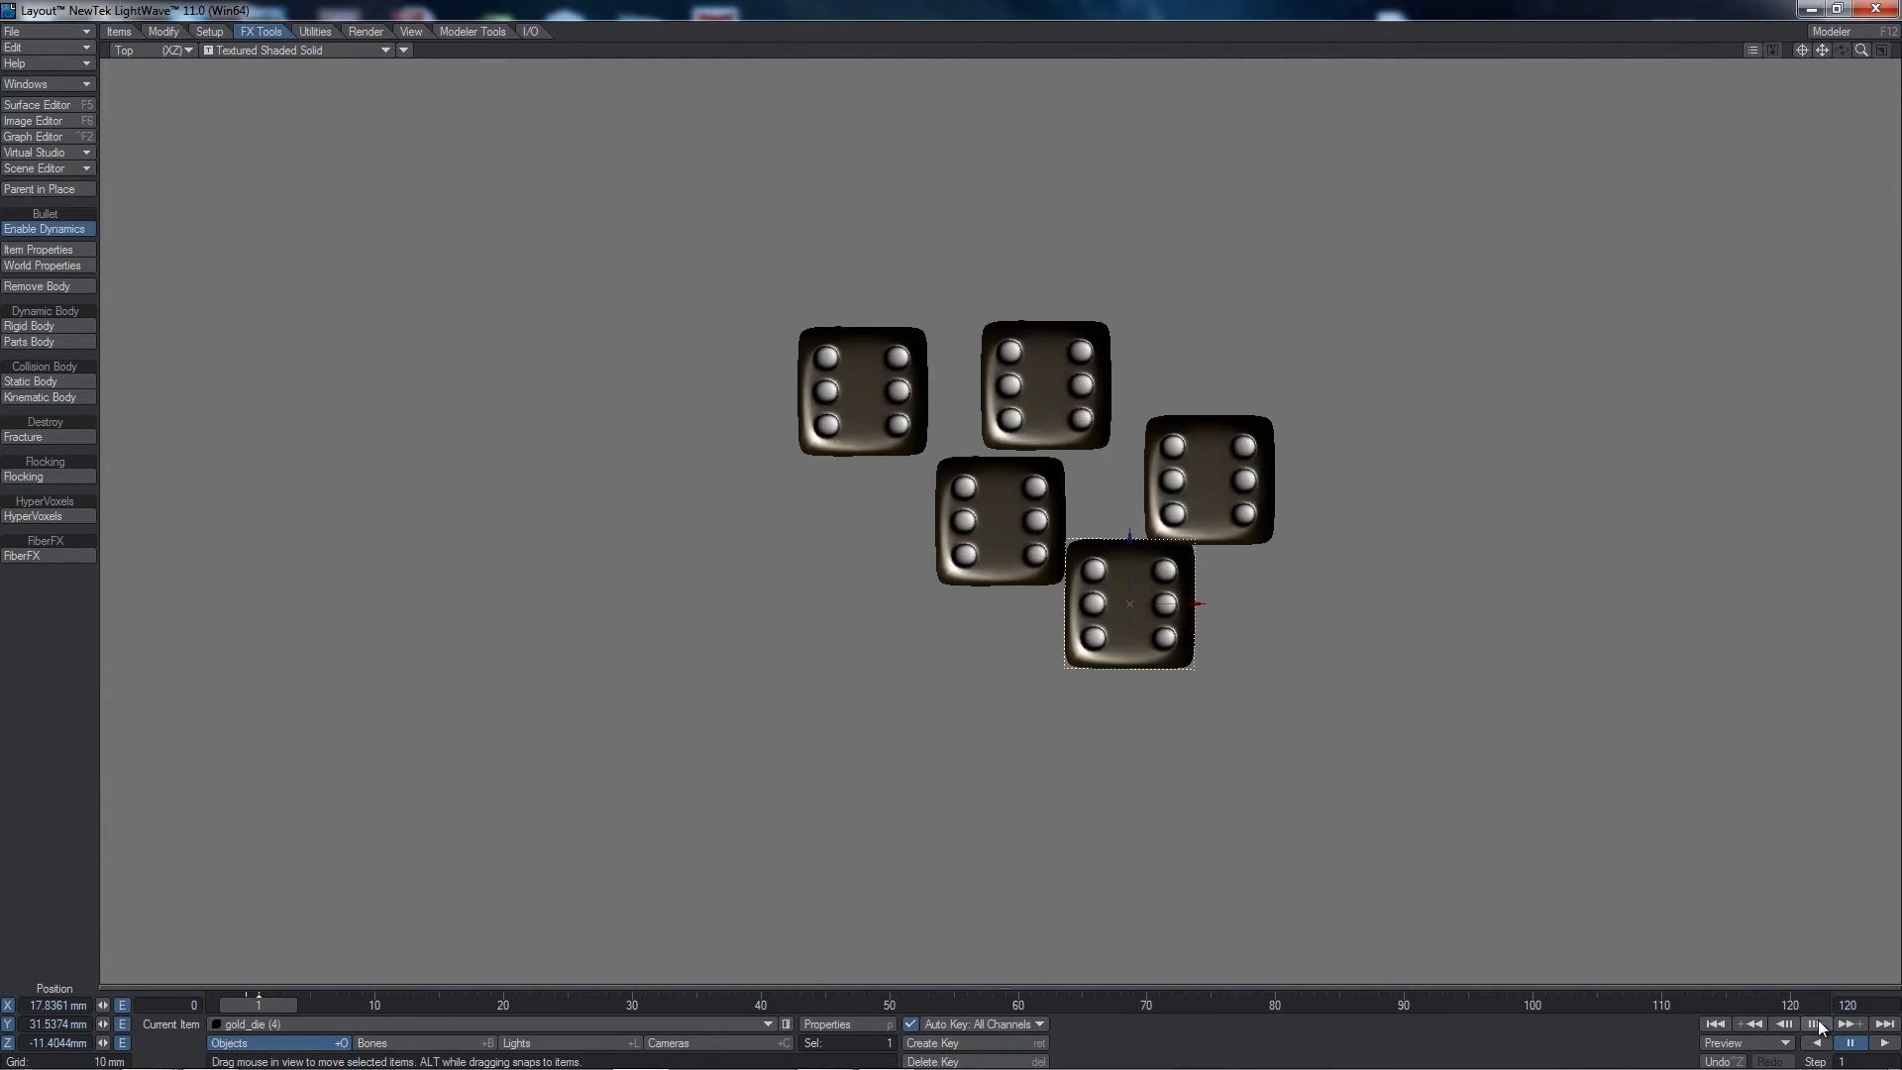
left_click(1785, 1026)
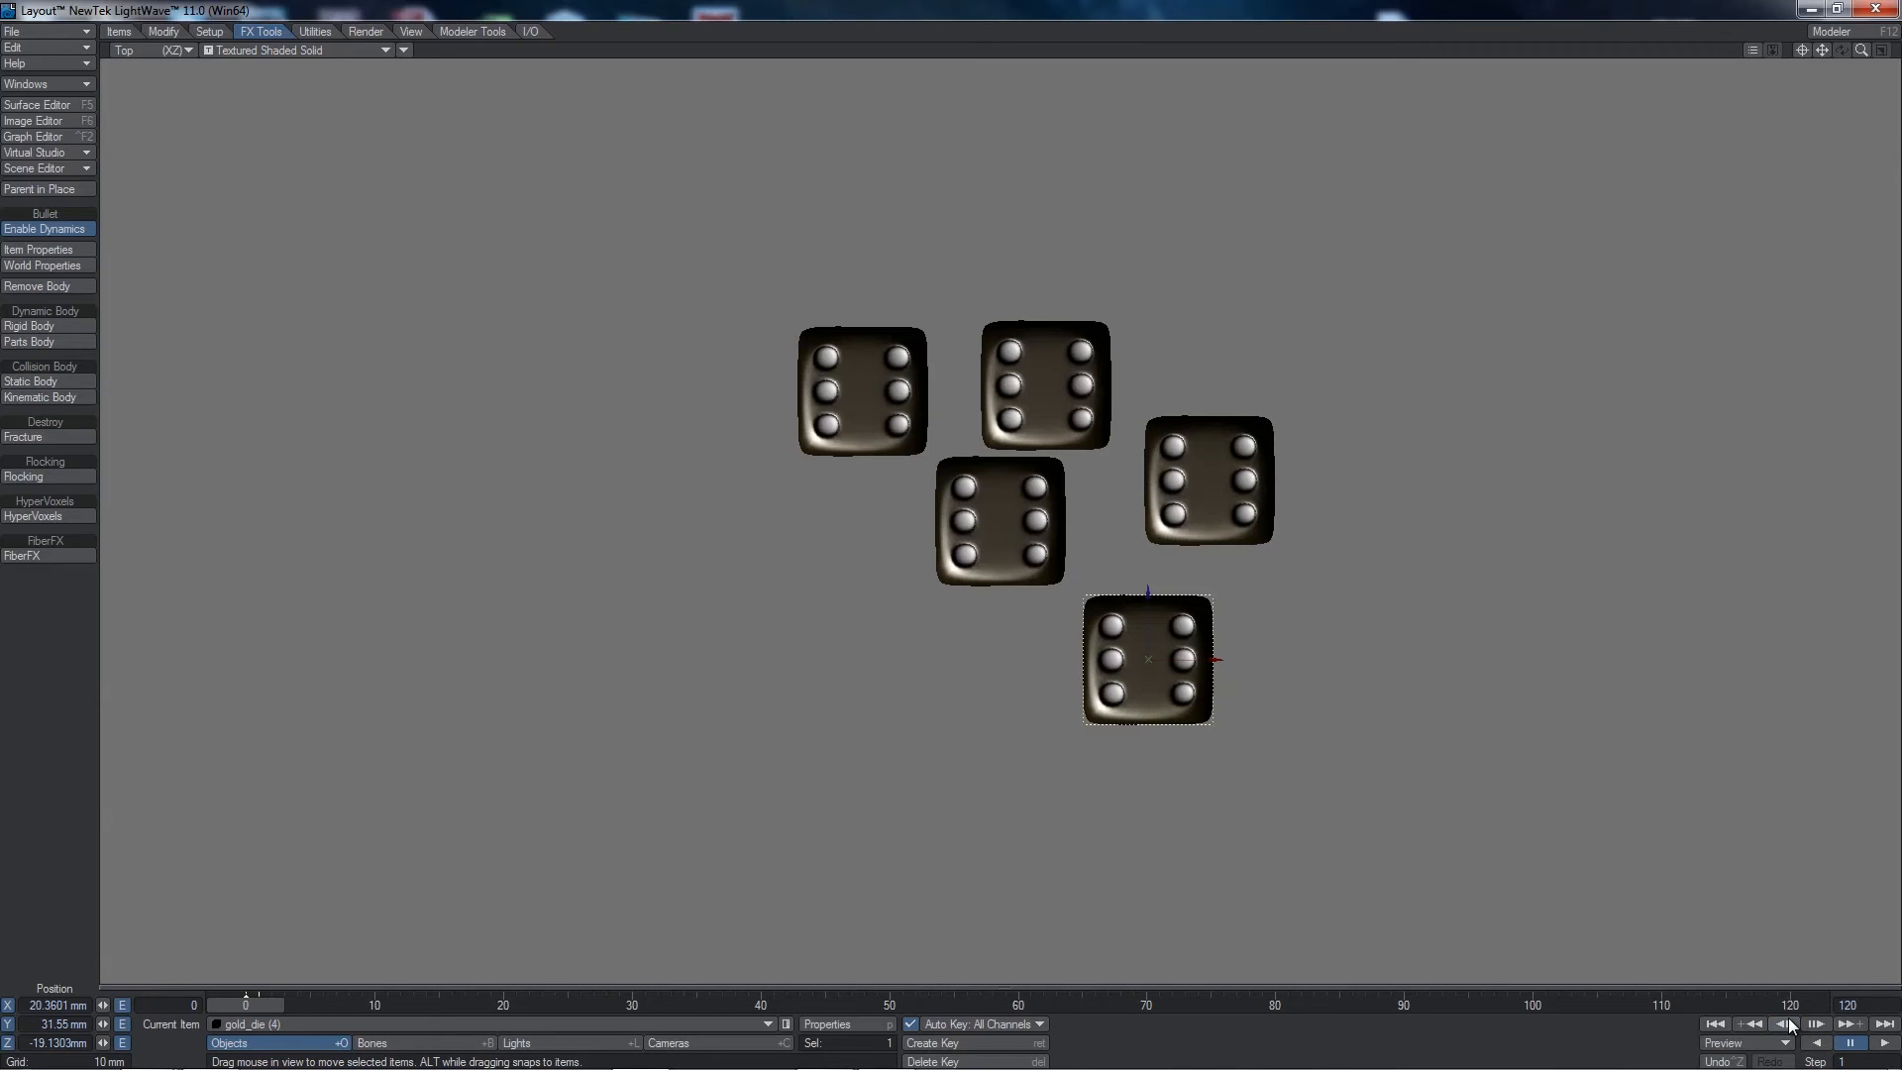
left_click(1819, 1028)
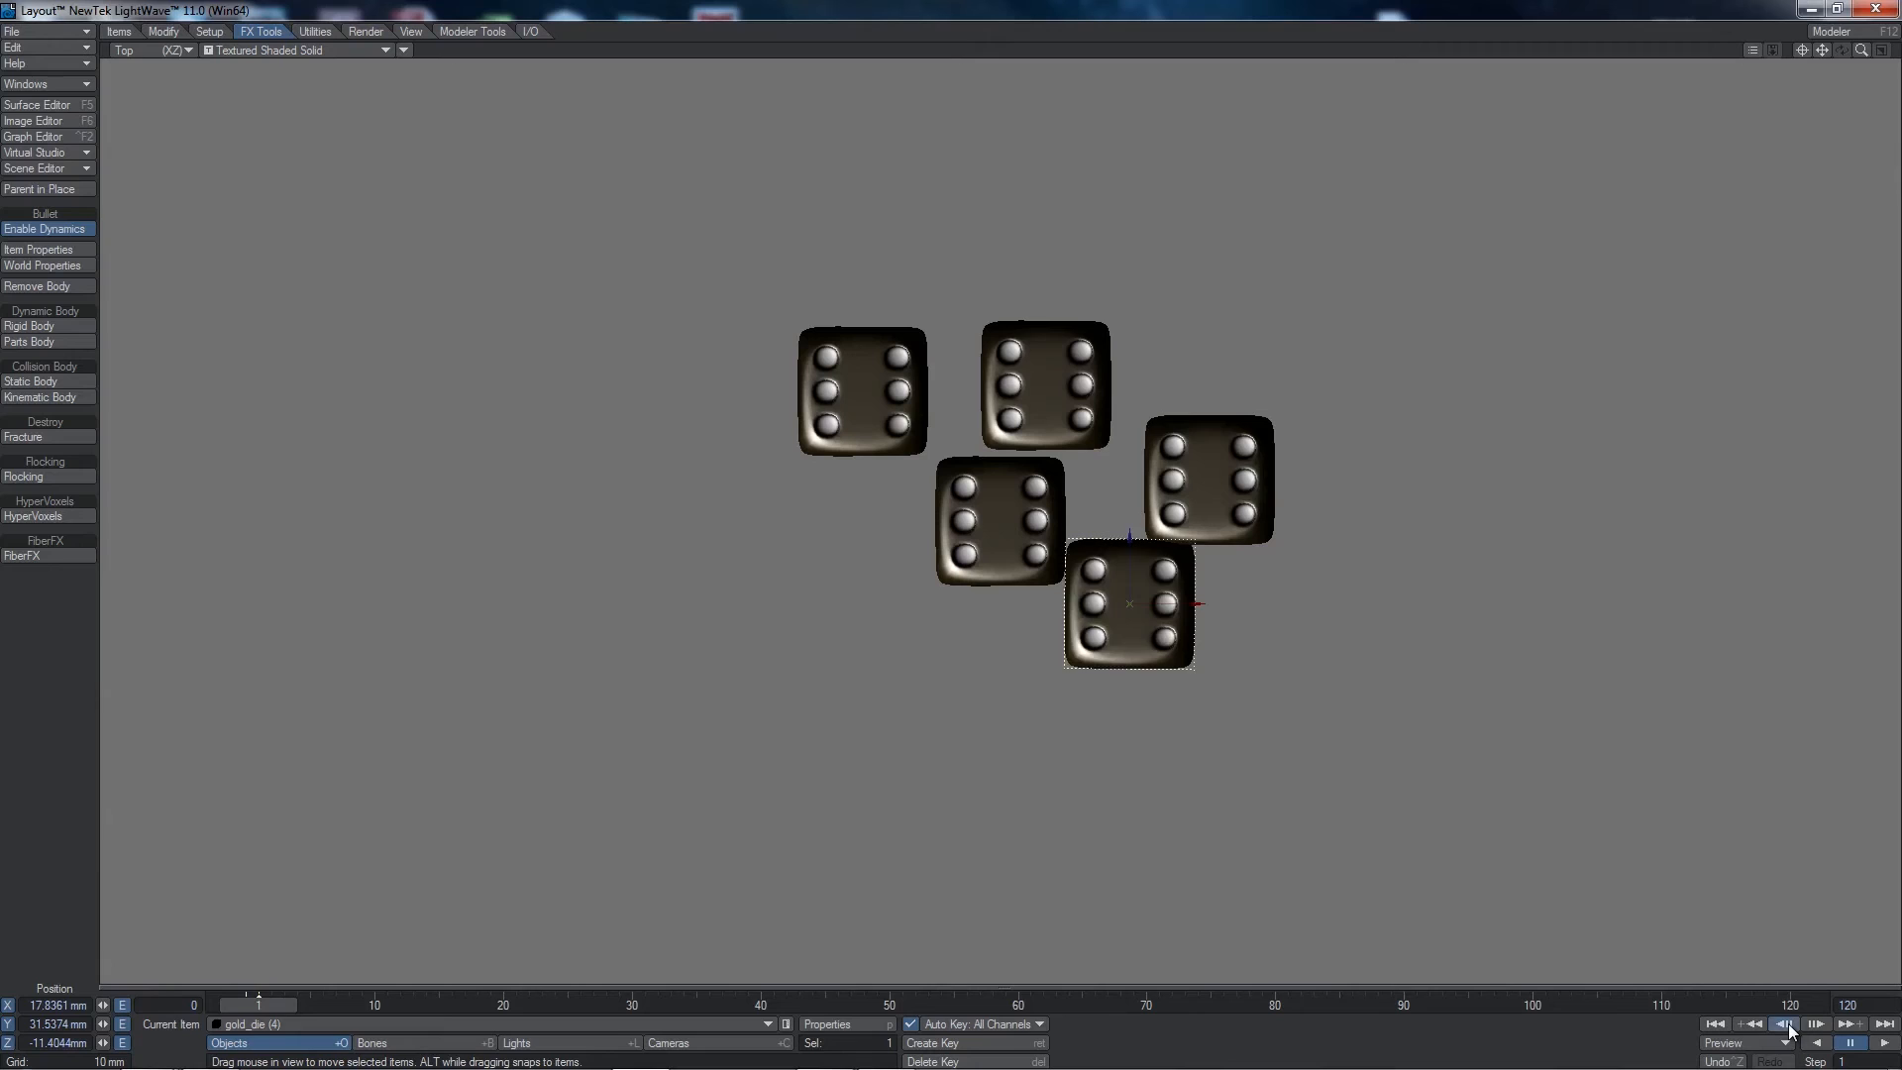
left_click(1789, 1028)
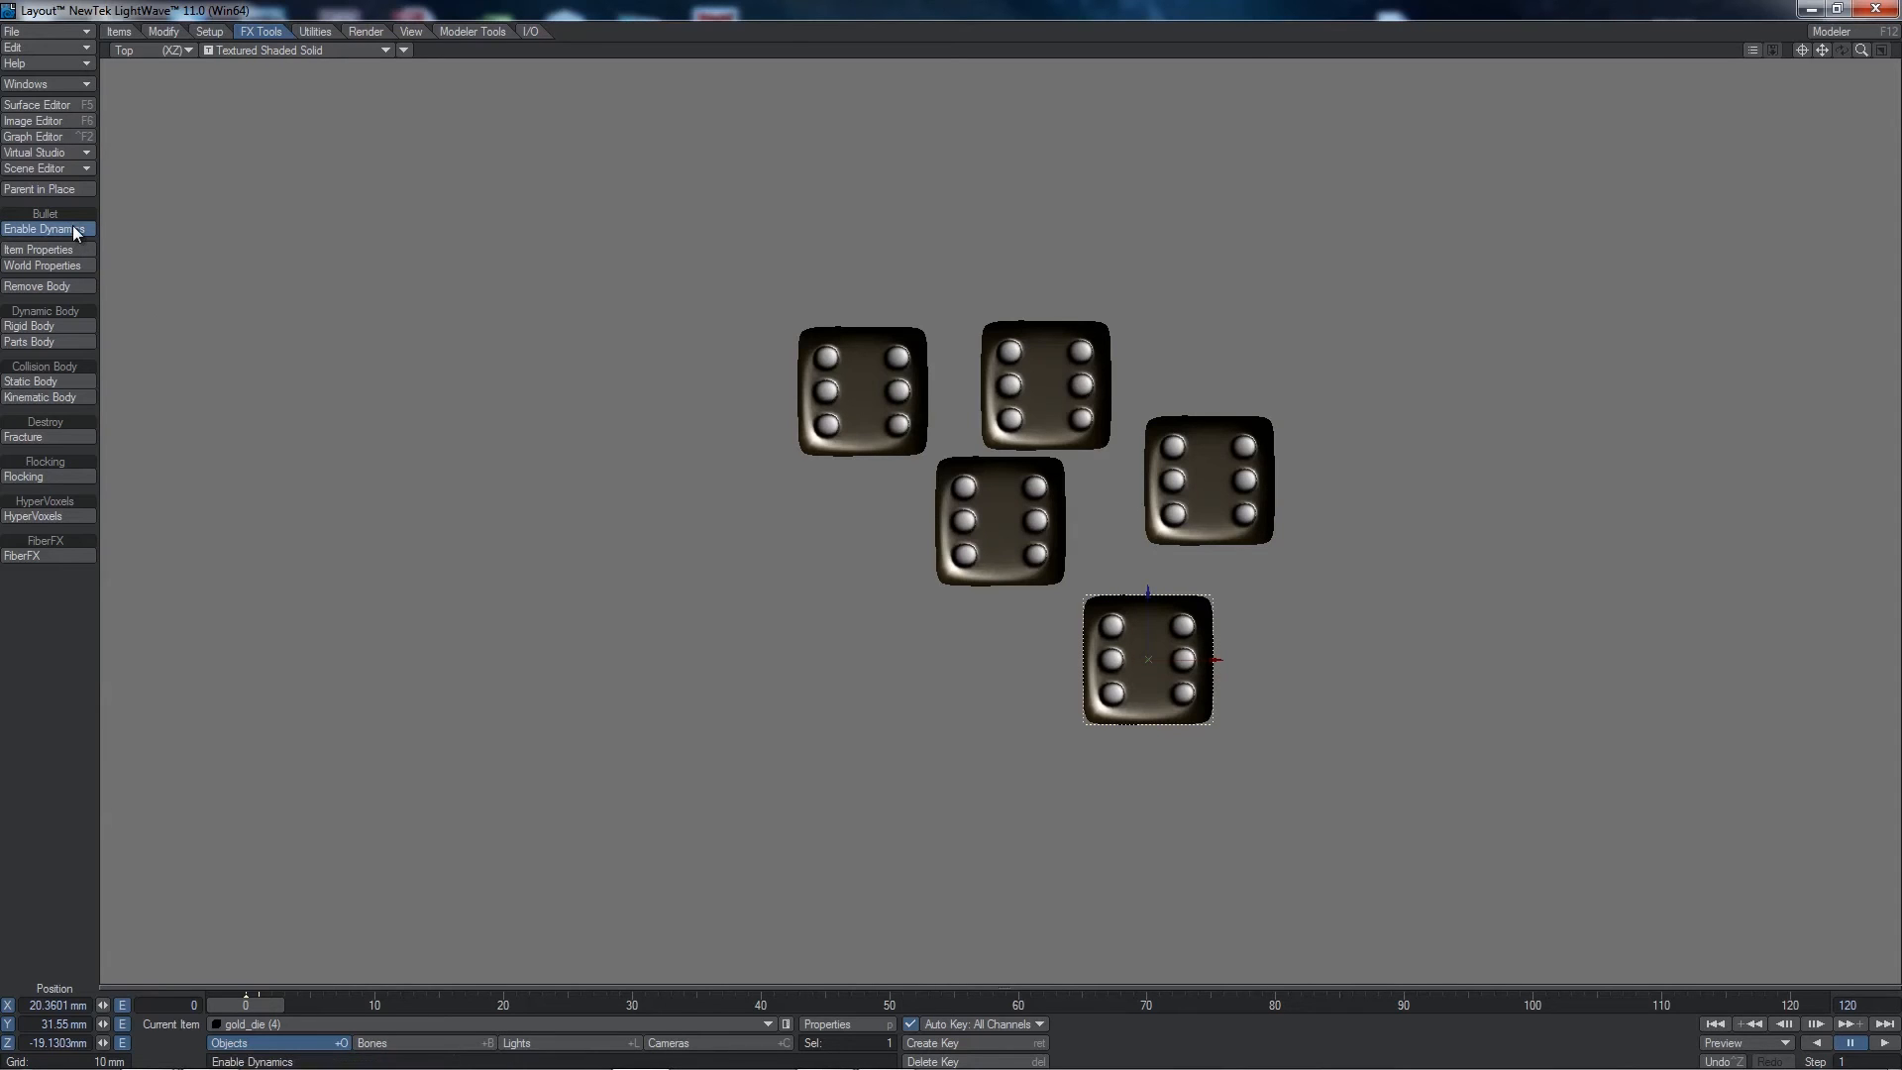
- Review the Bullet item properties of each gold die in the Dynamics window, and close it
left_click(62, 250)
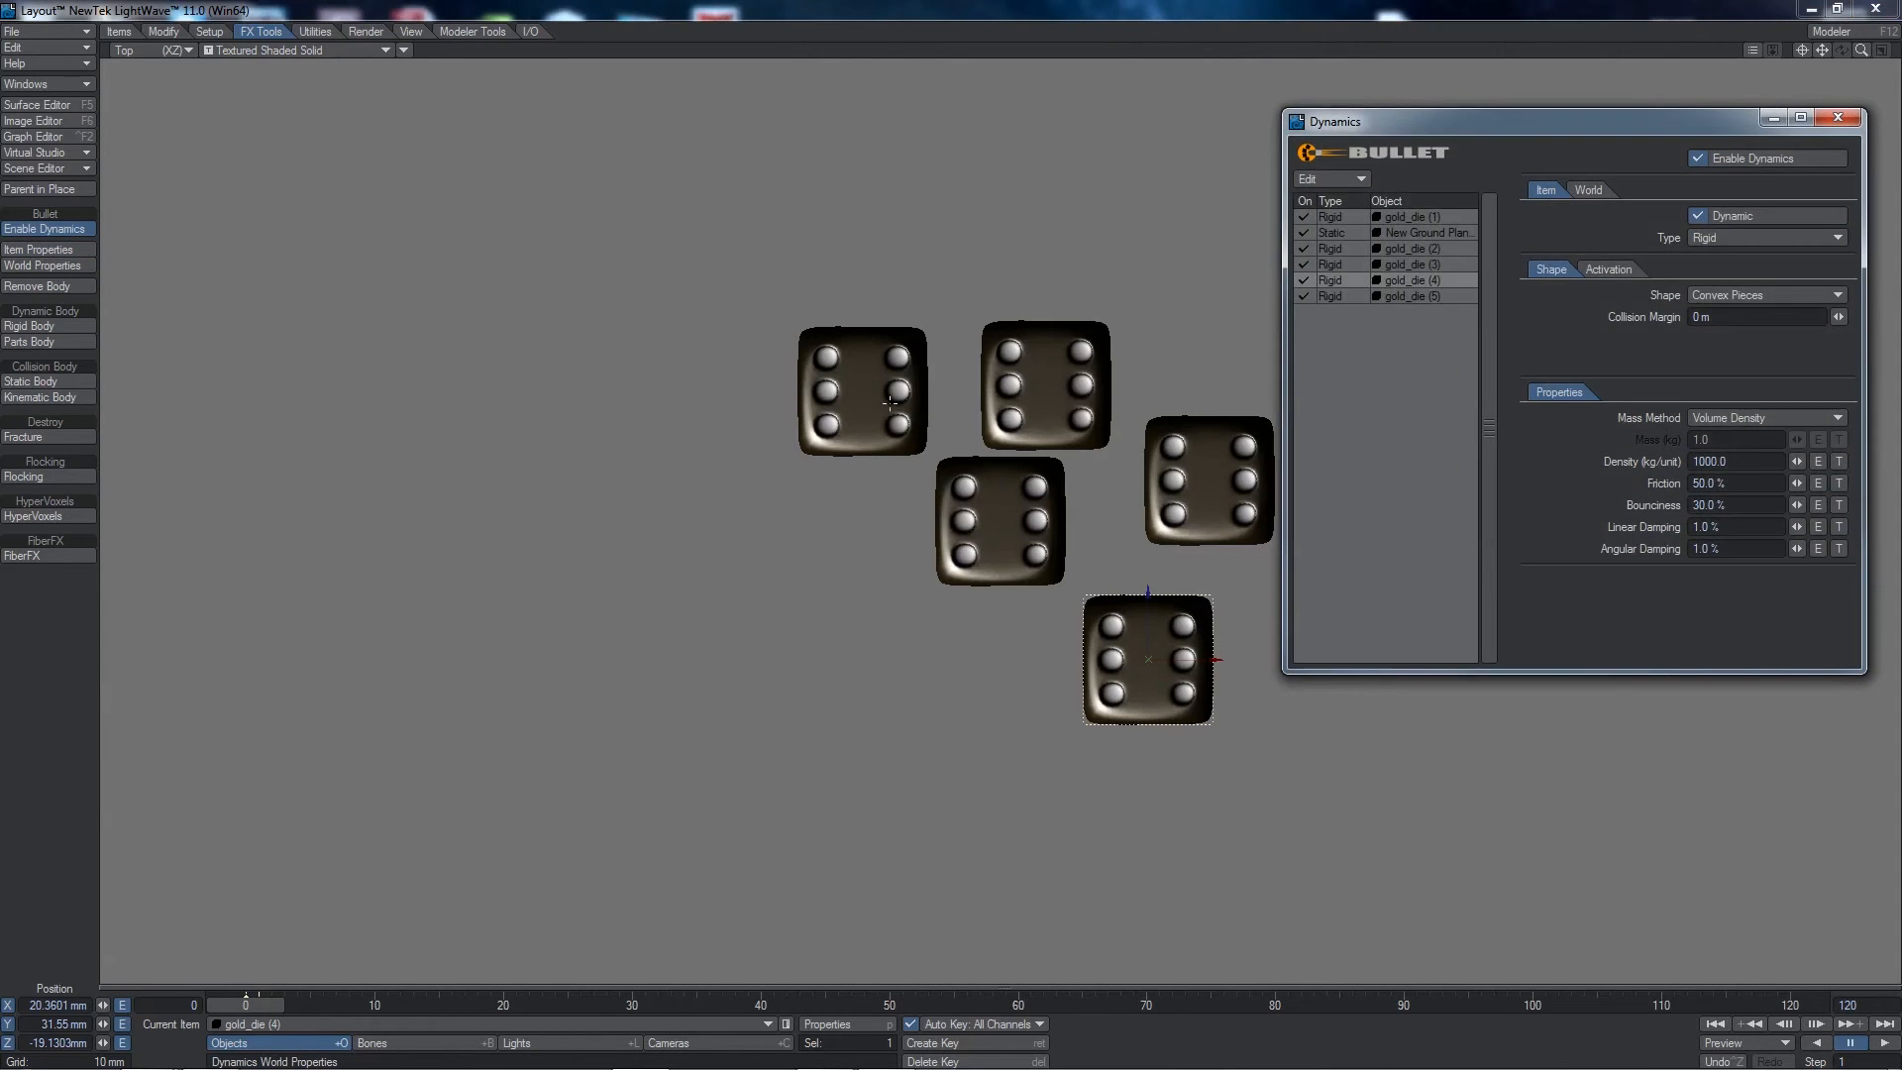
left_click(1428, 214)
left_click(1428, 248)
left_click(1428, 265)
left_click(1428, 277)
left_click(1429, 289)
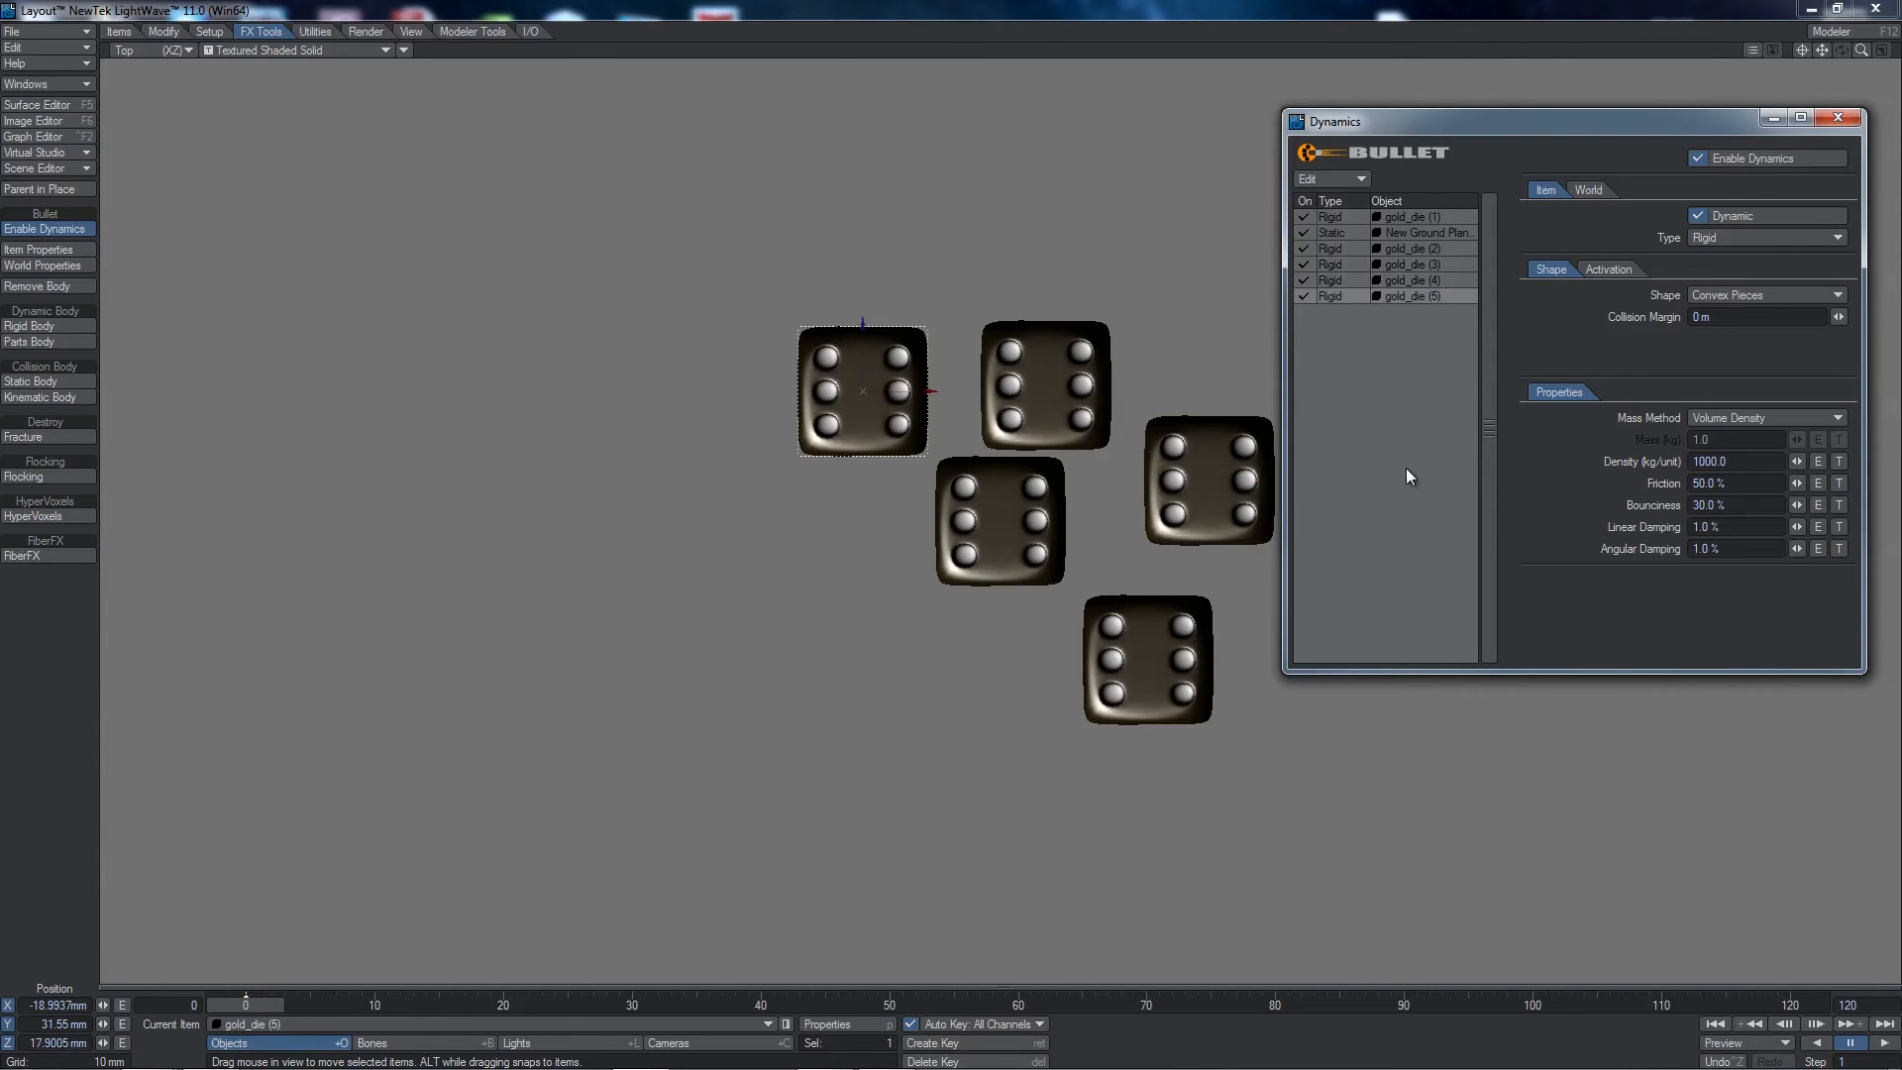
left_click(1823, 121)
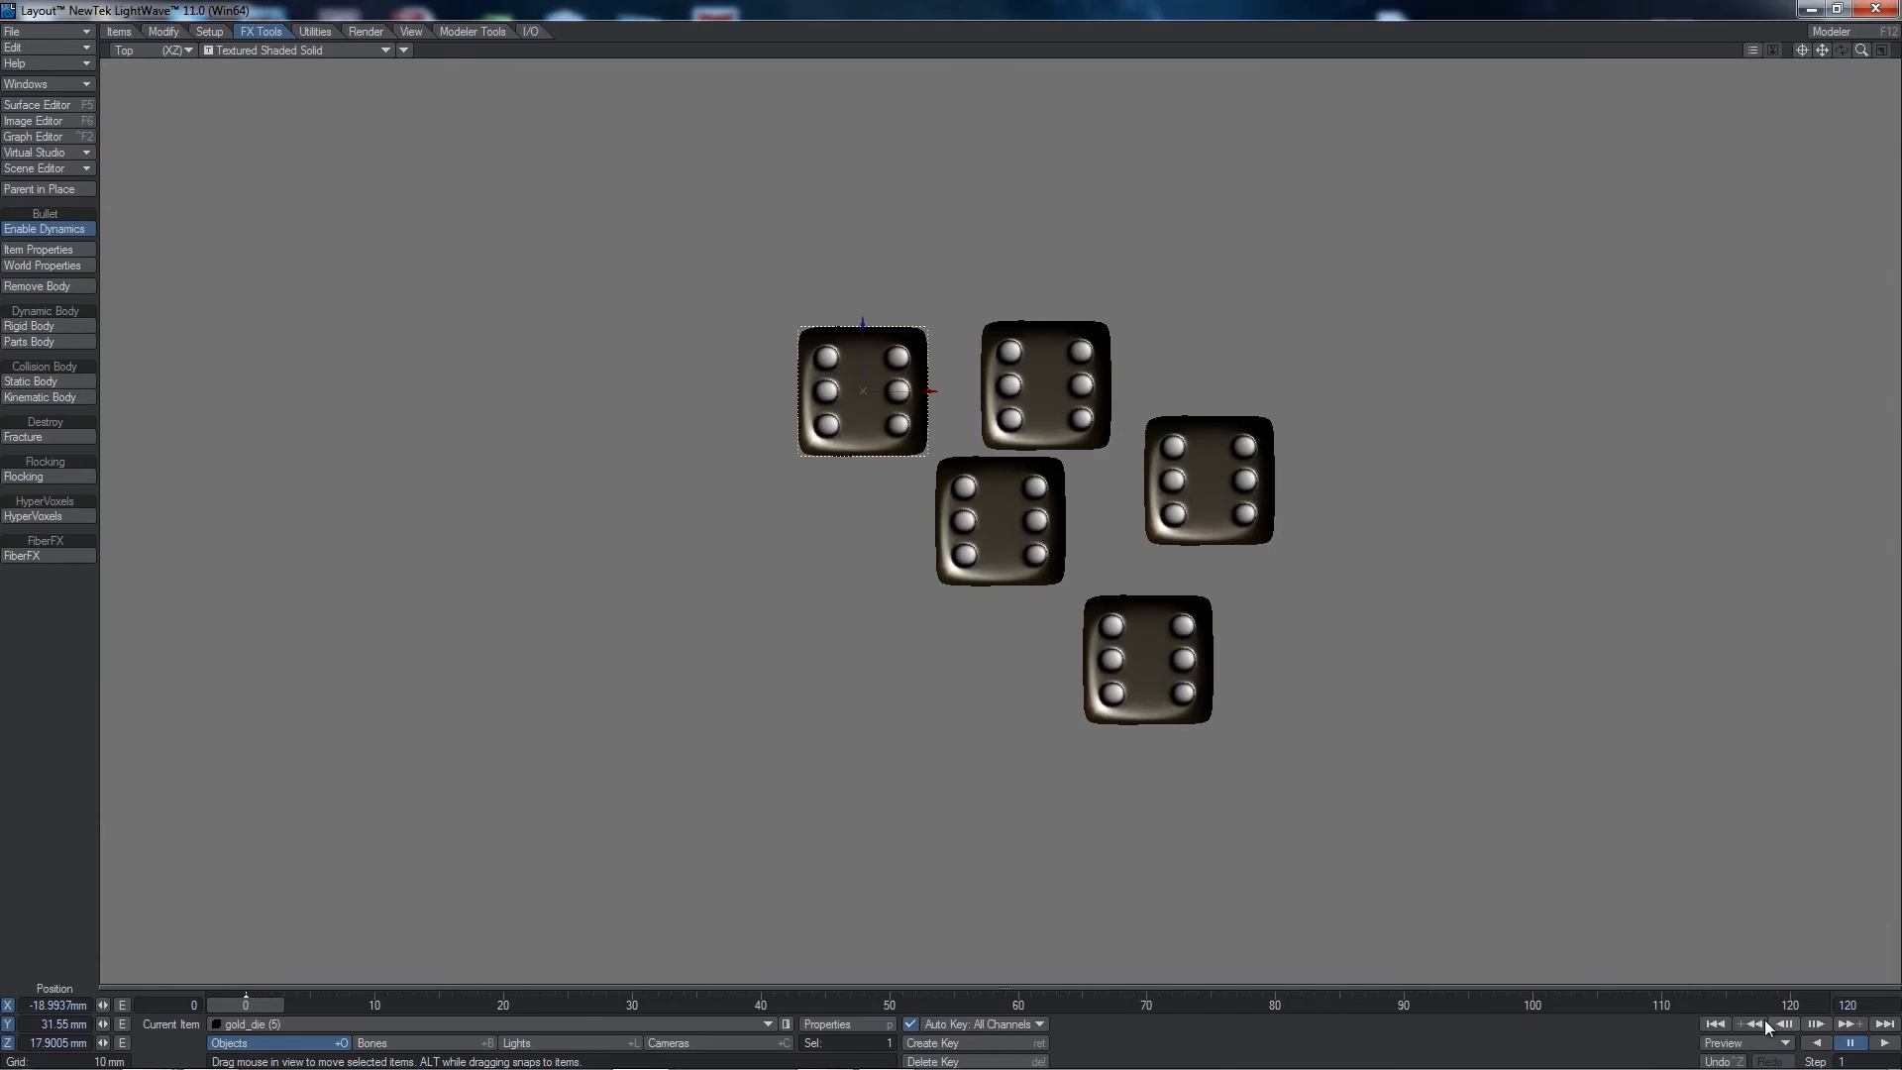
- Play the simulation in Camera View to check how the pushed die collides with the others, pause it and return to frame 0
left_click(172, 50)
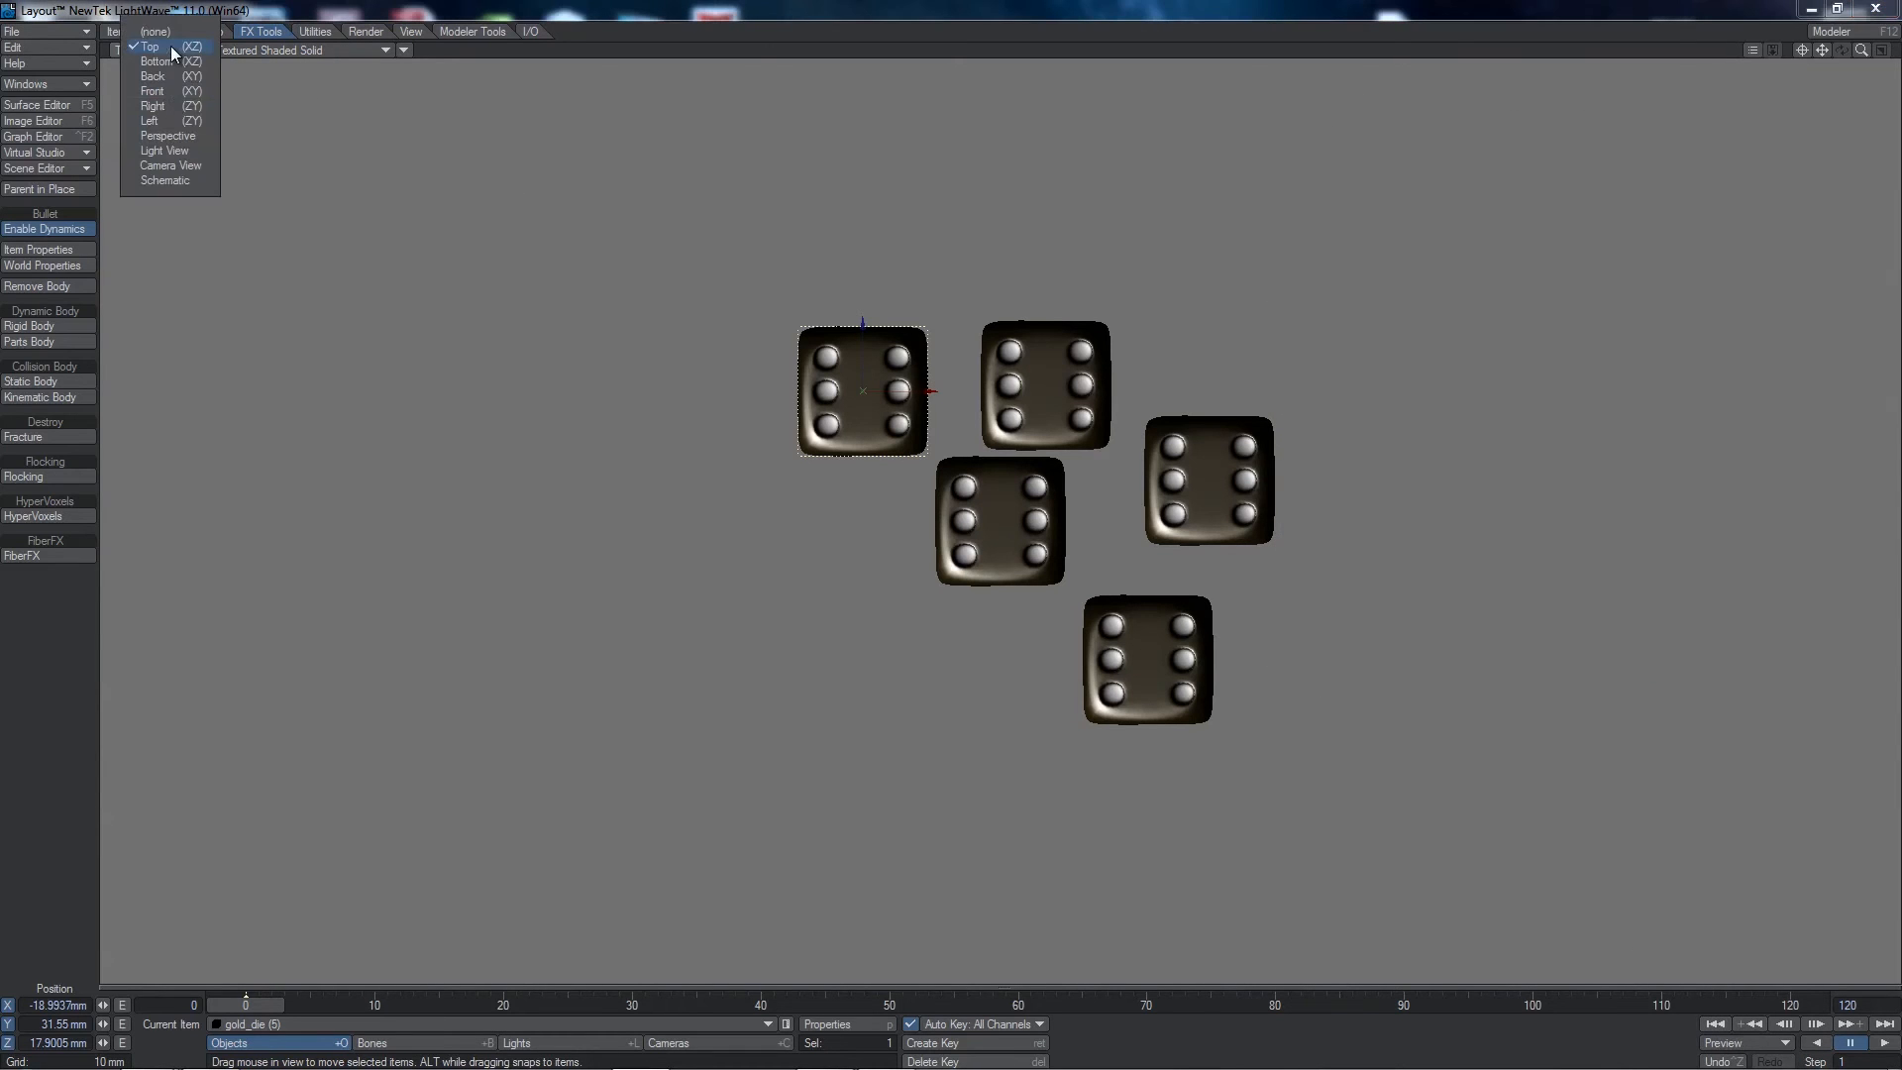
left_click(179, 165)
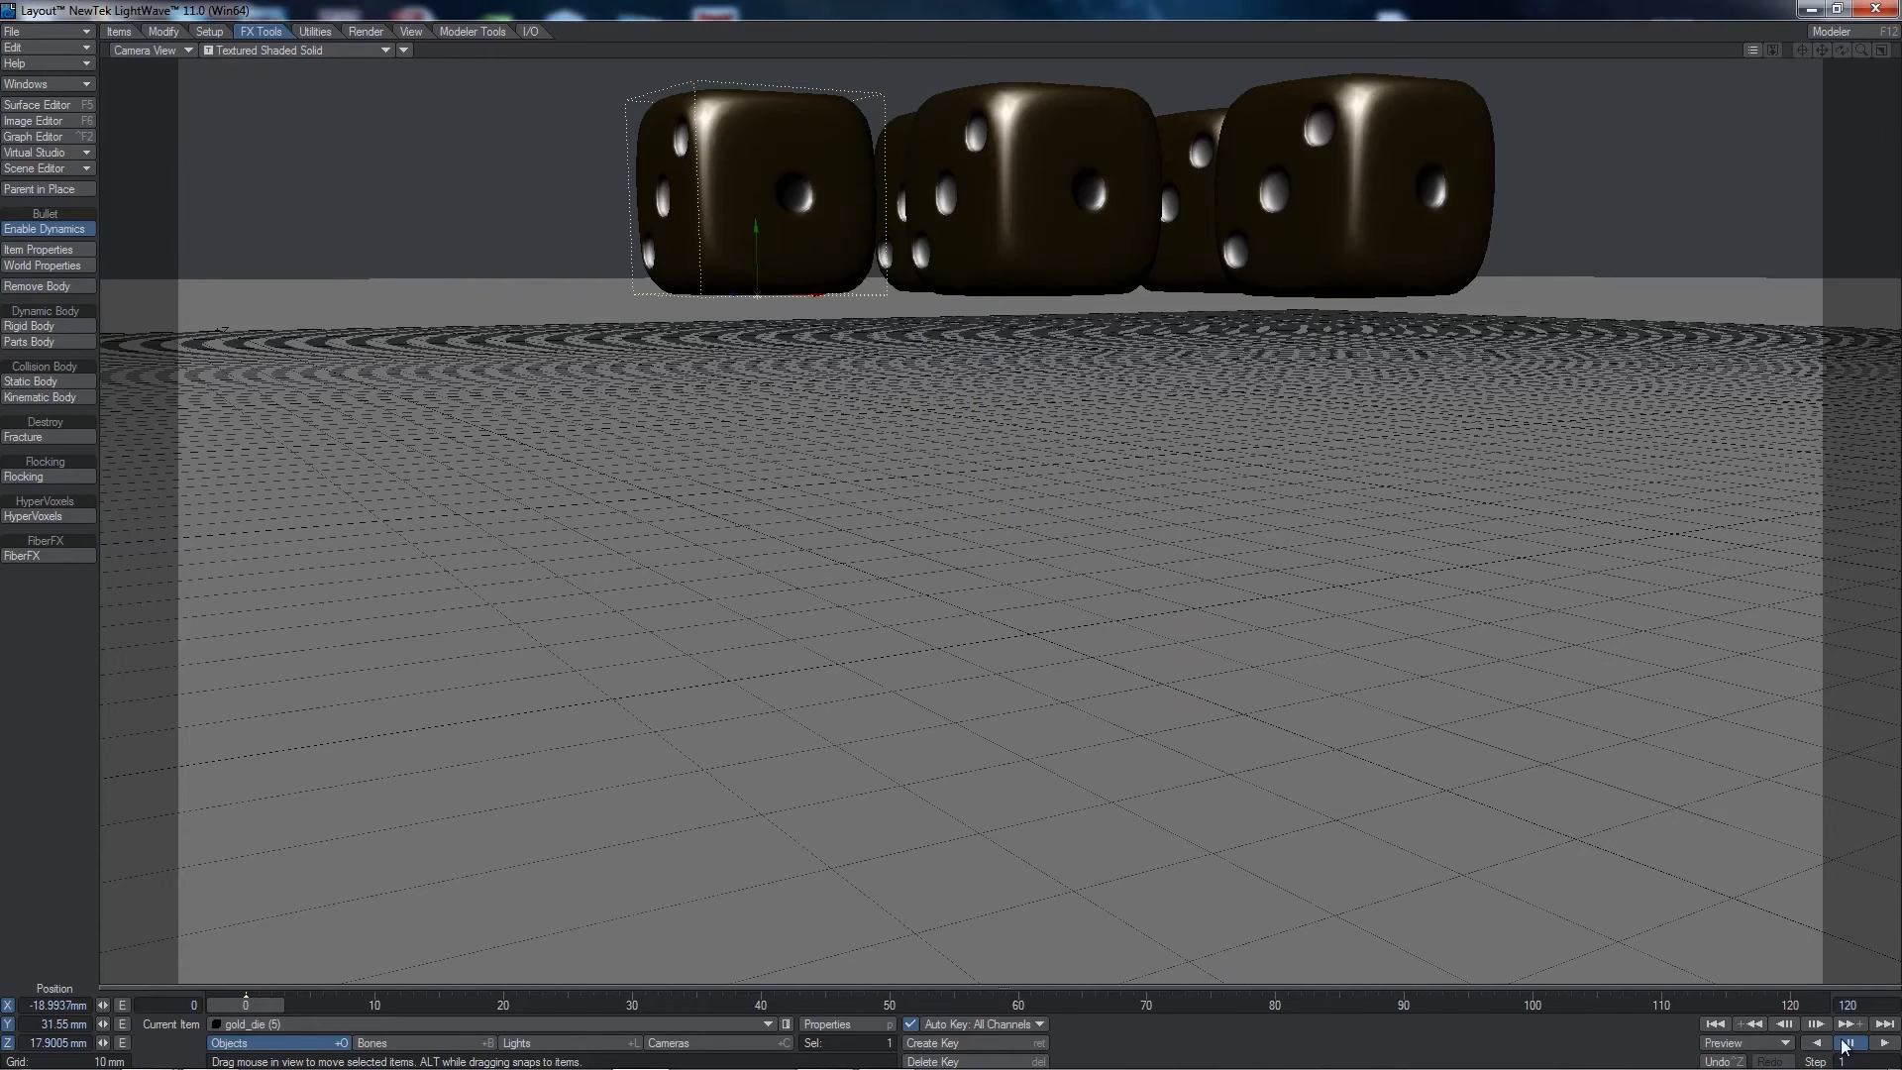
left_click(1886, 1045)
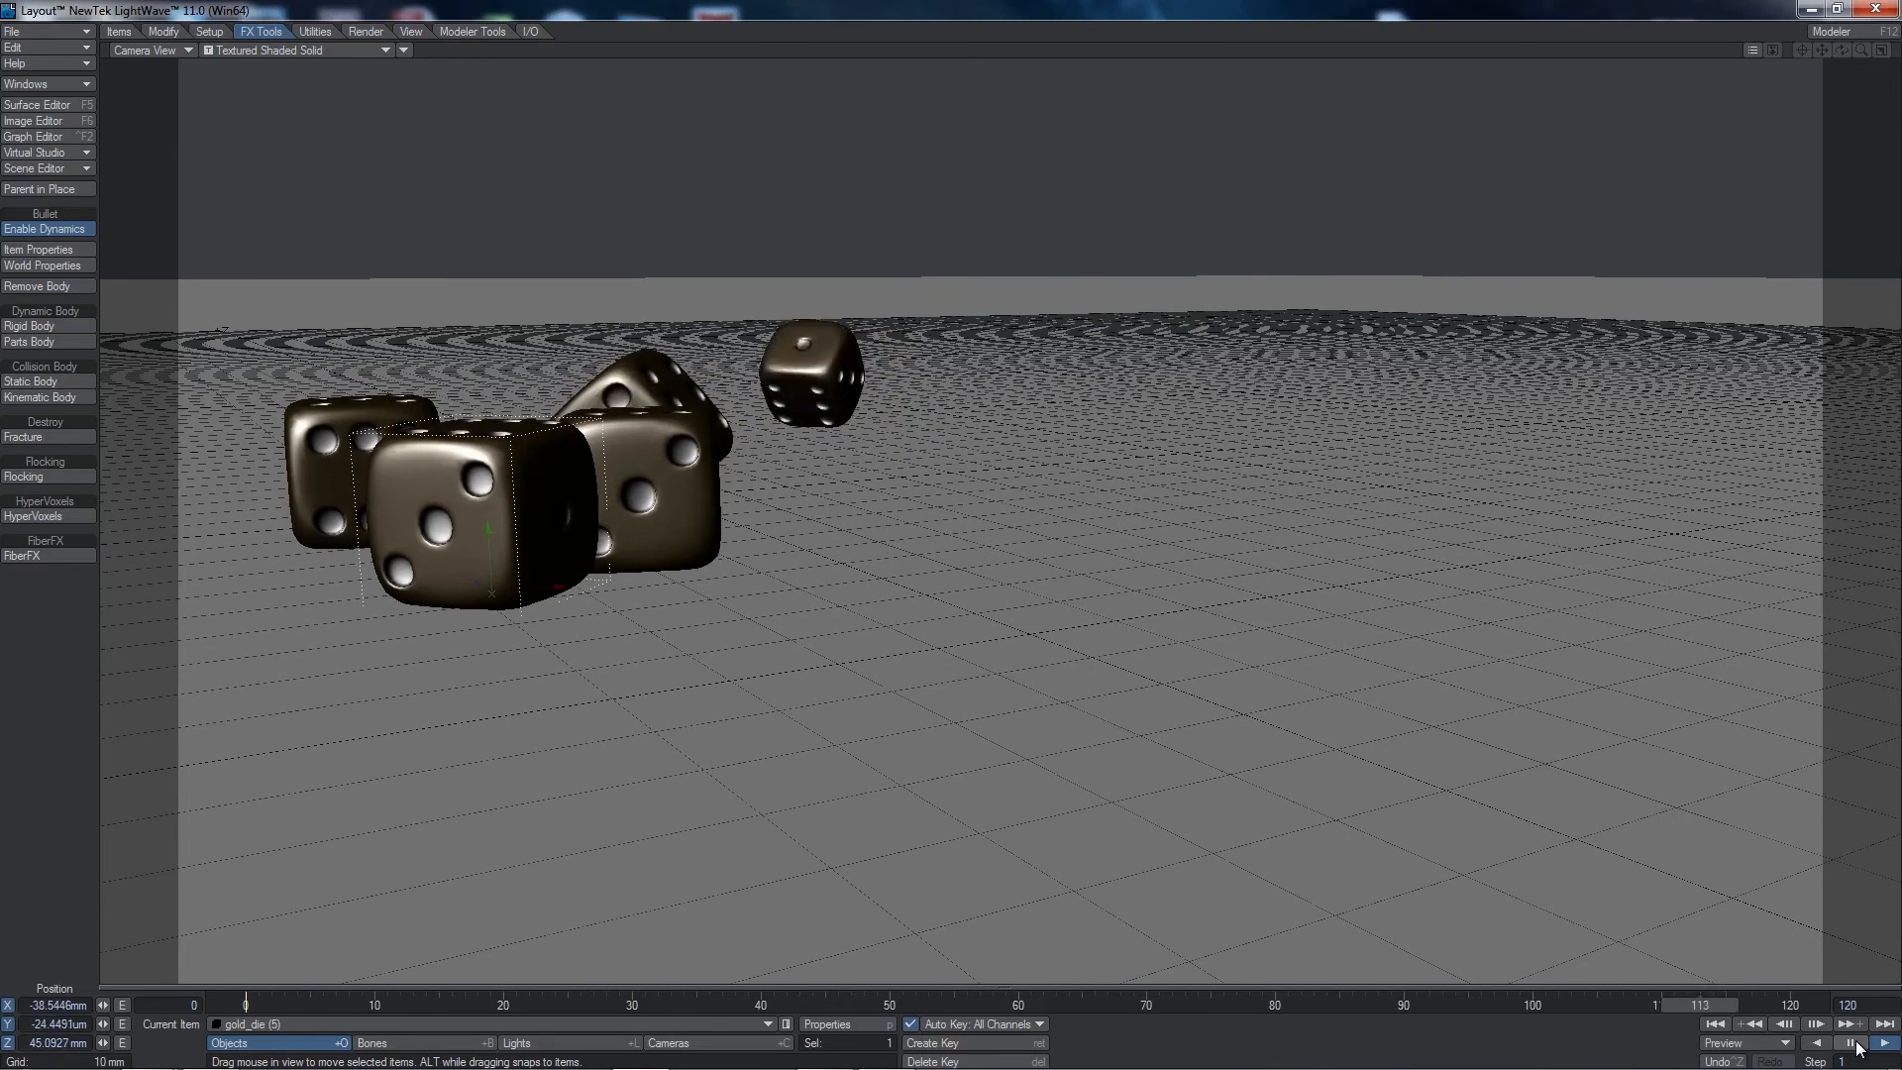
left_click(1852, 1044)
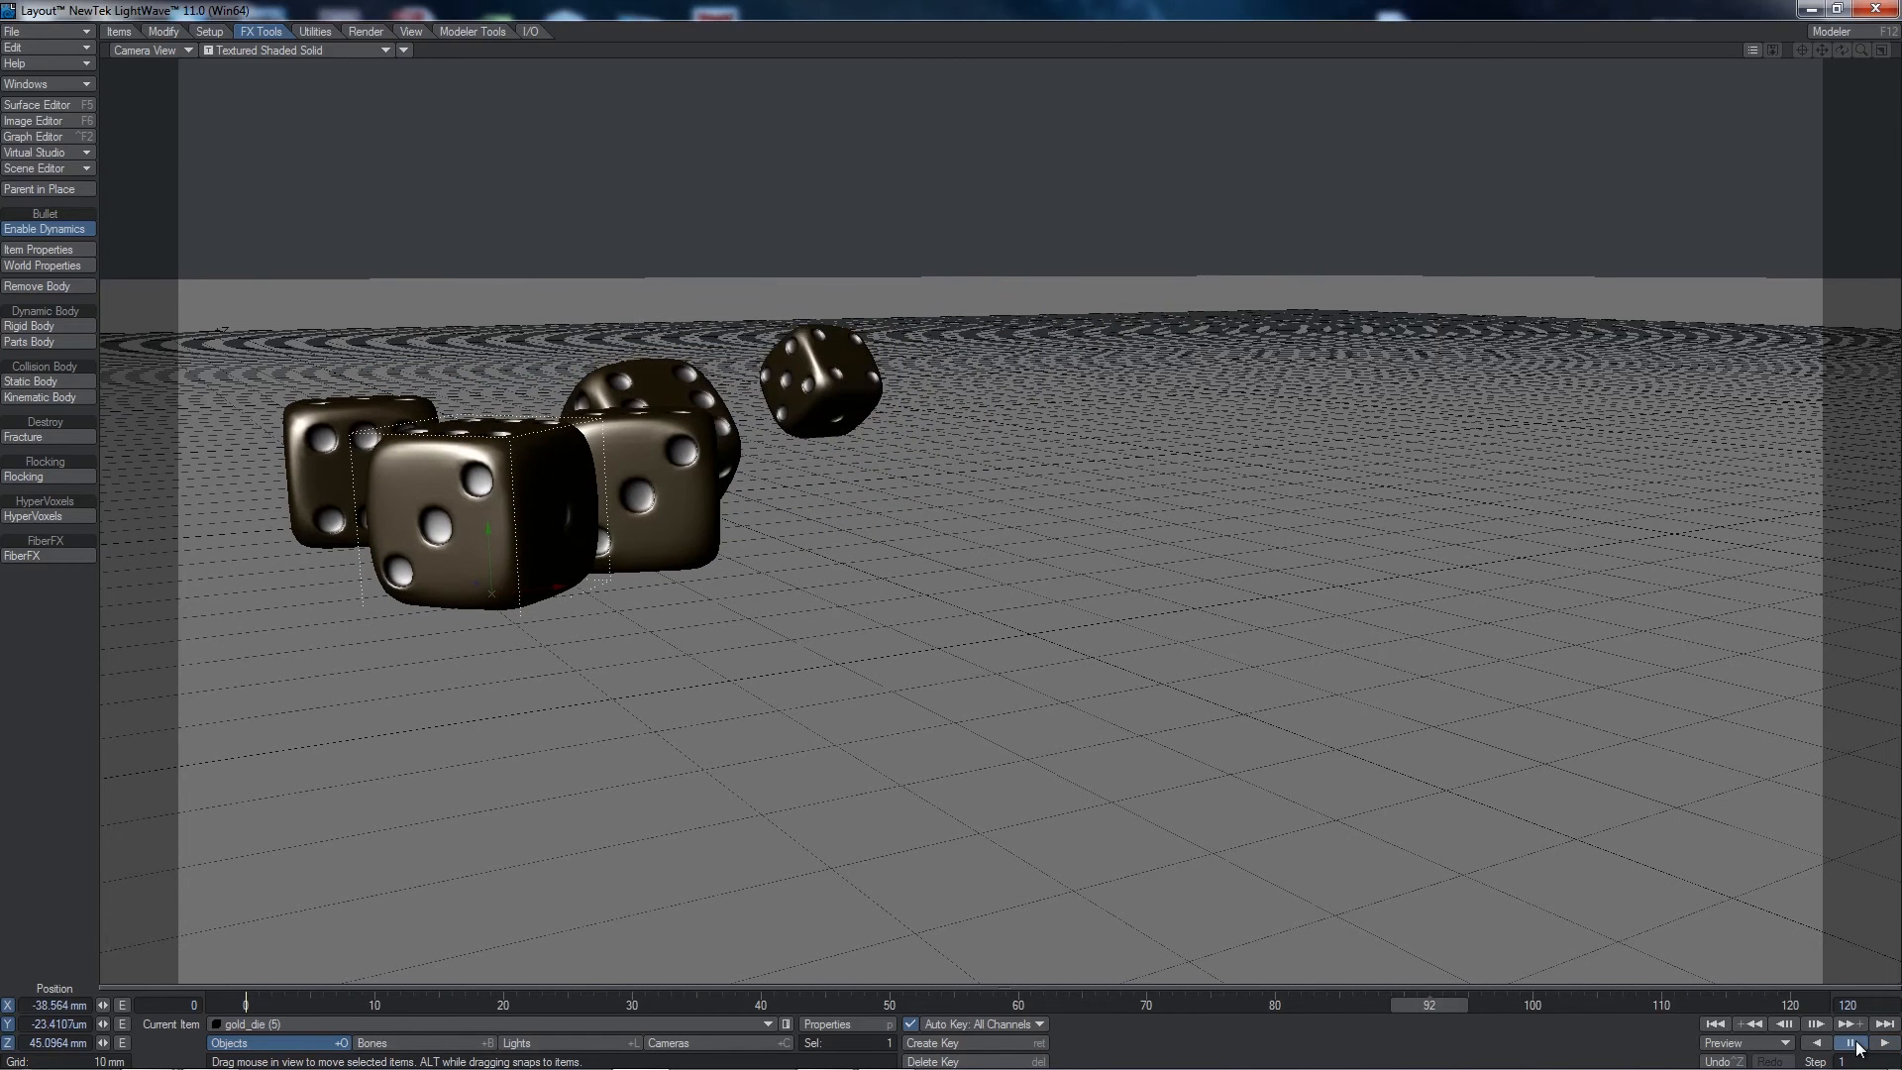
left_click(1717, 1023)
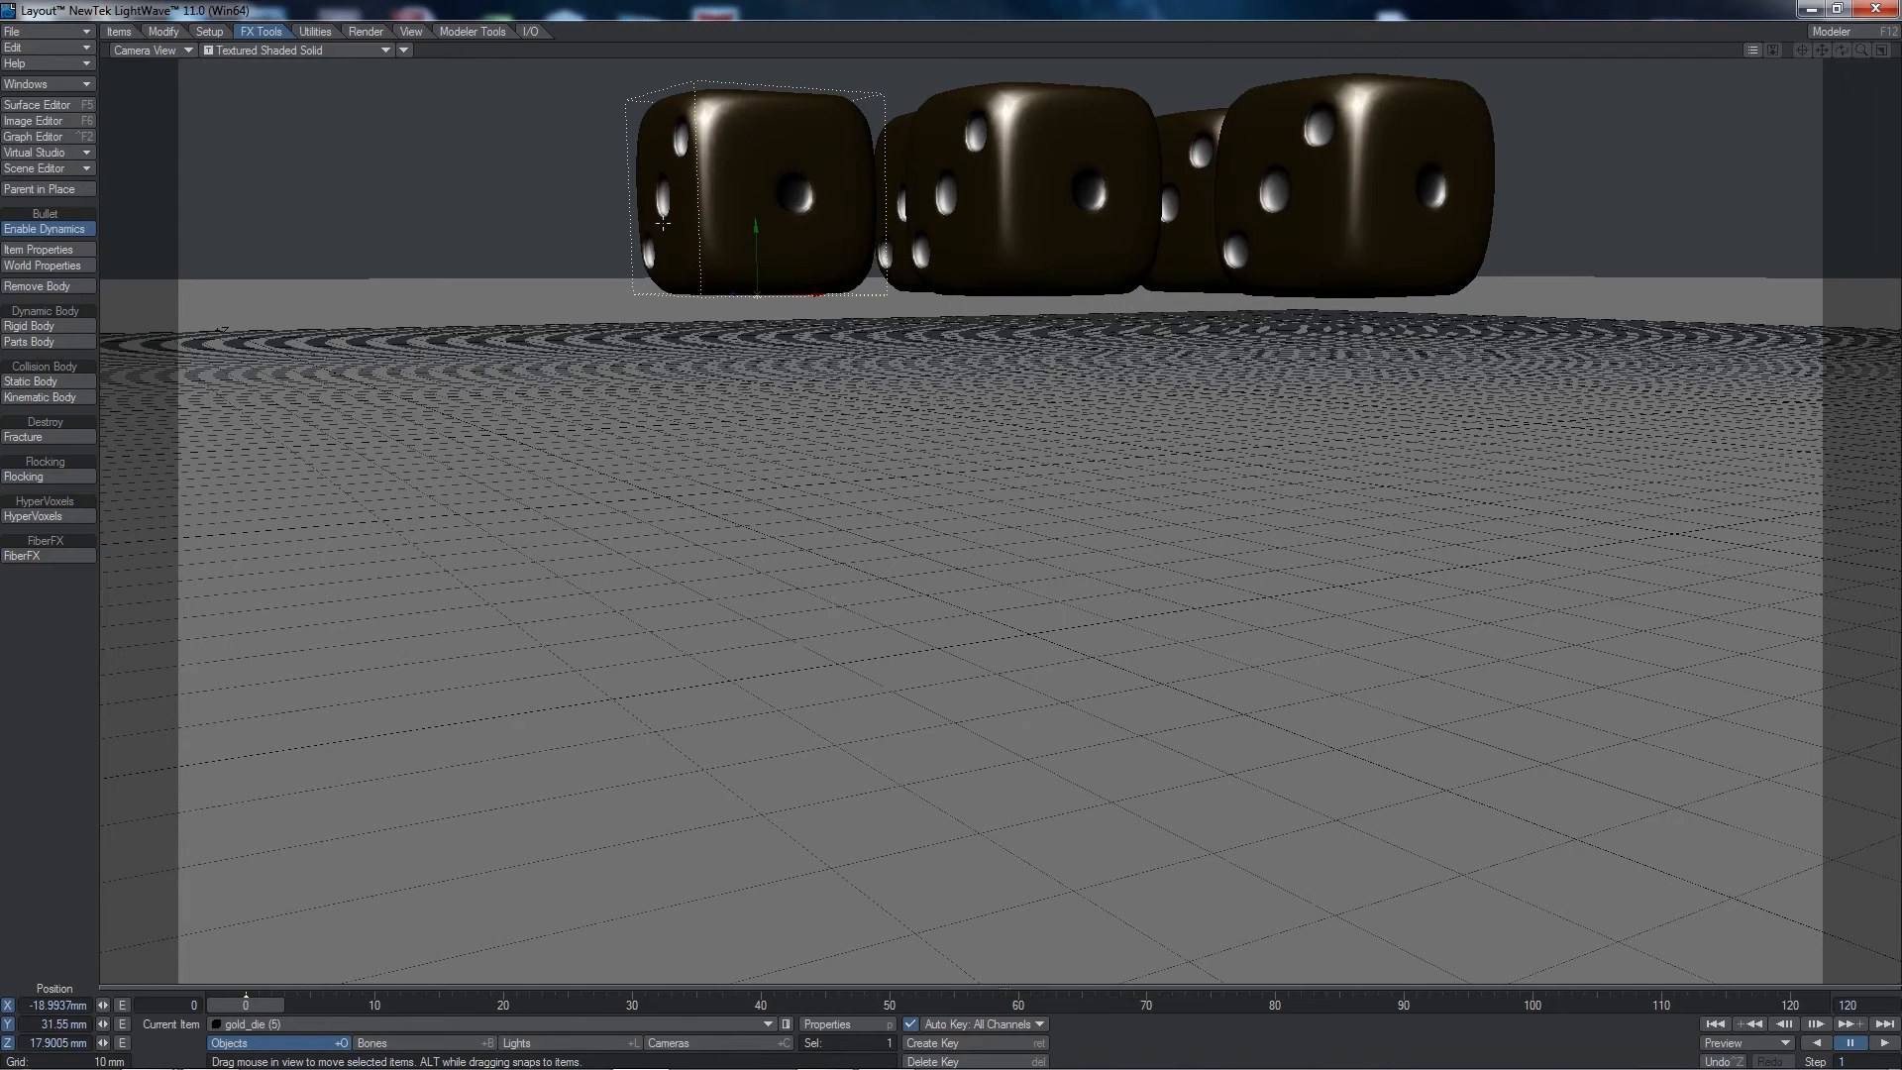
- In Top view, move gold_die (5) to about X -24.9 mm, Z 22.1 mm at frame 0 and X -7.4 mm, Z 10.8 mm at frame 1
left_click(154, 49)
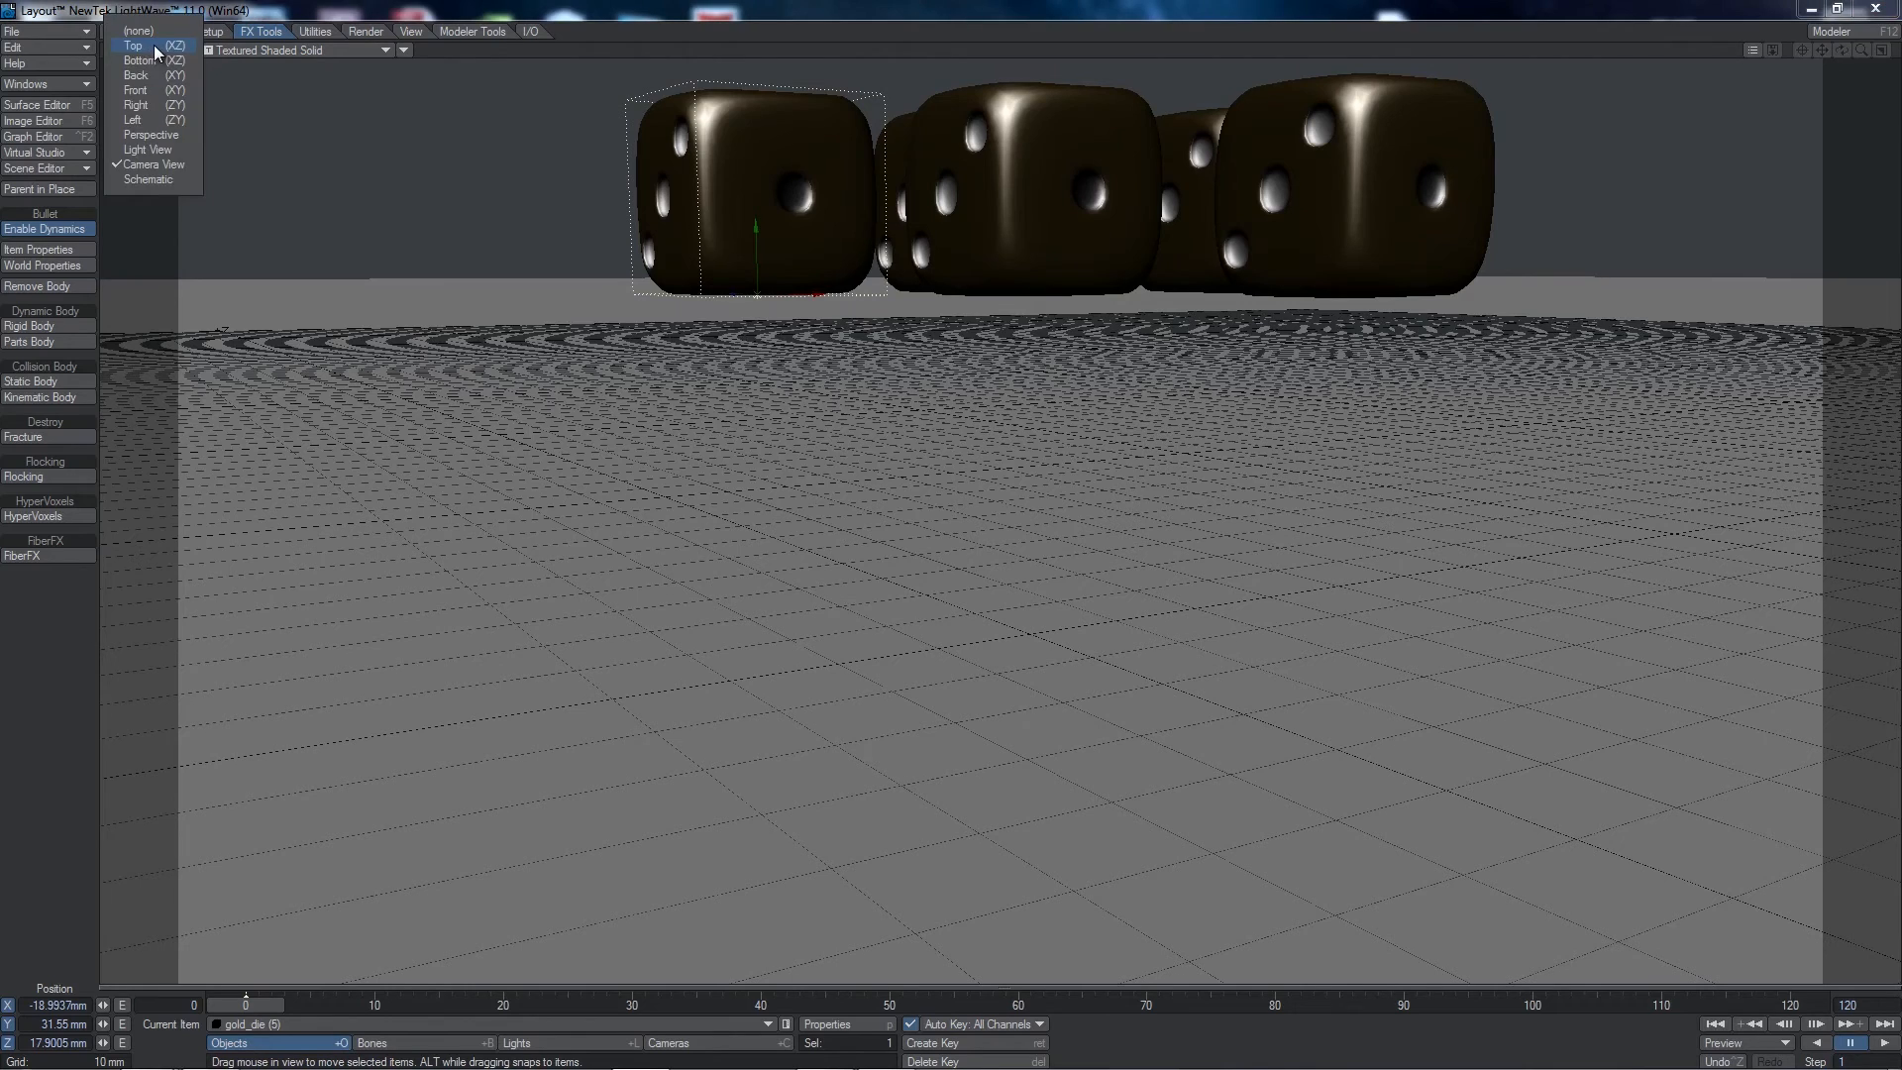
left_click(156, 47)
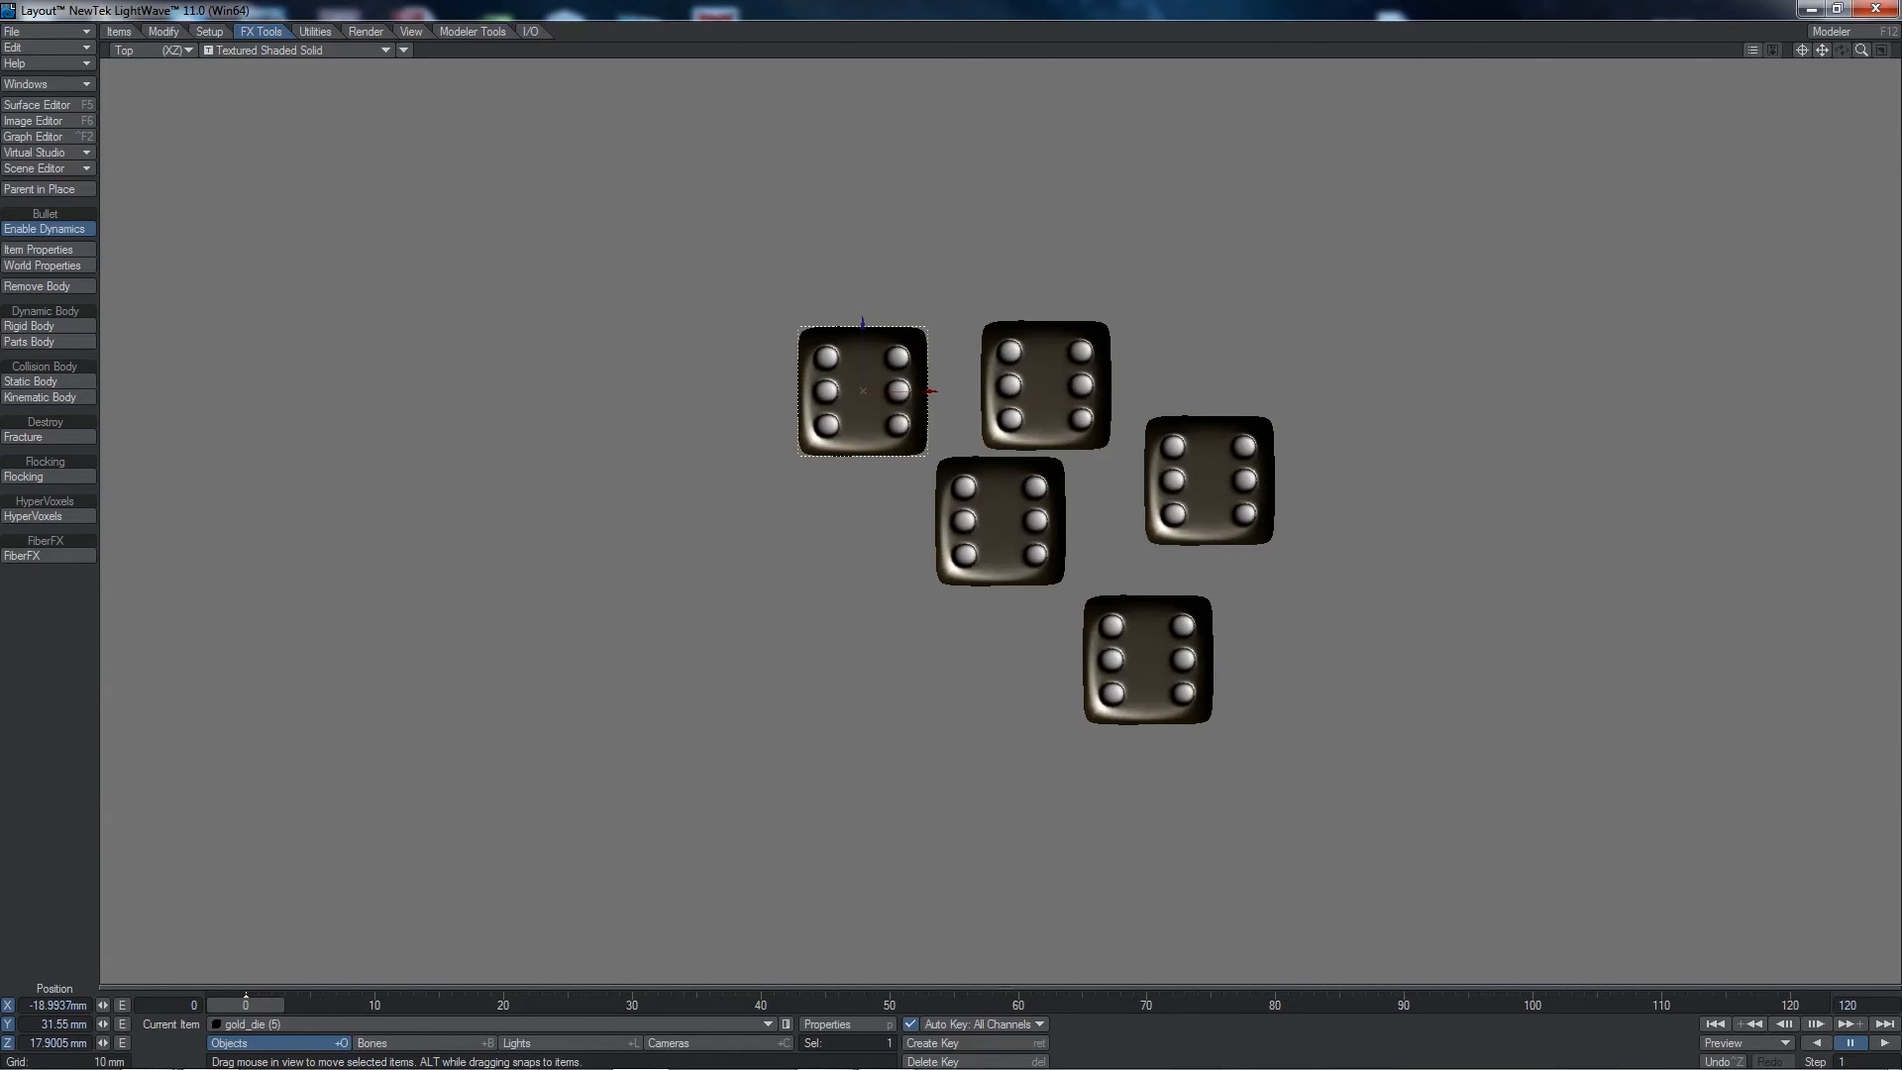
left_click_drag(863, 390, 820, 360)
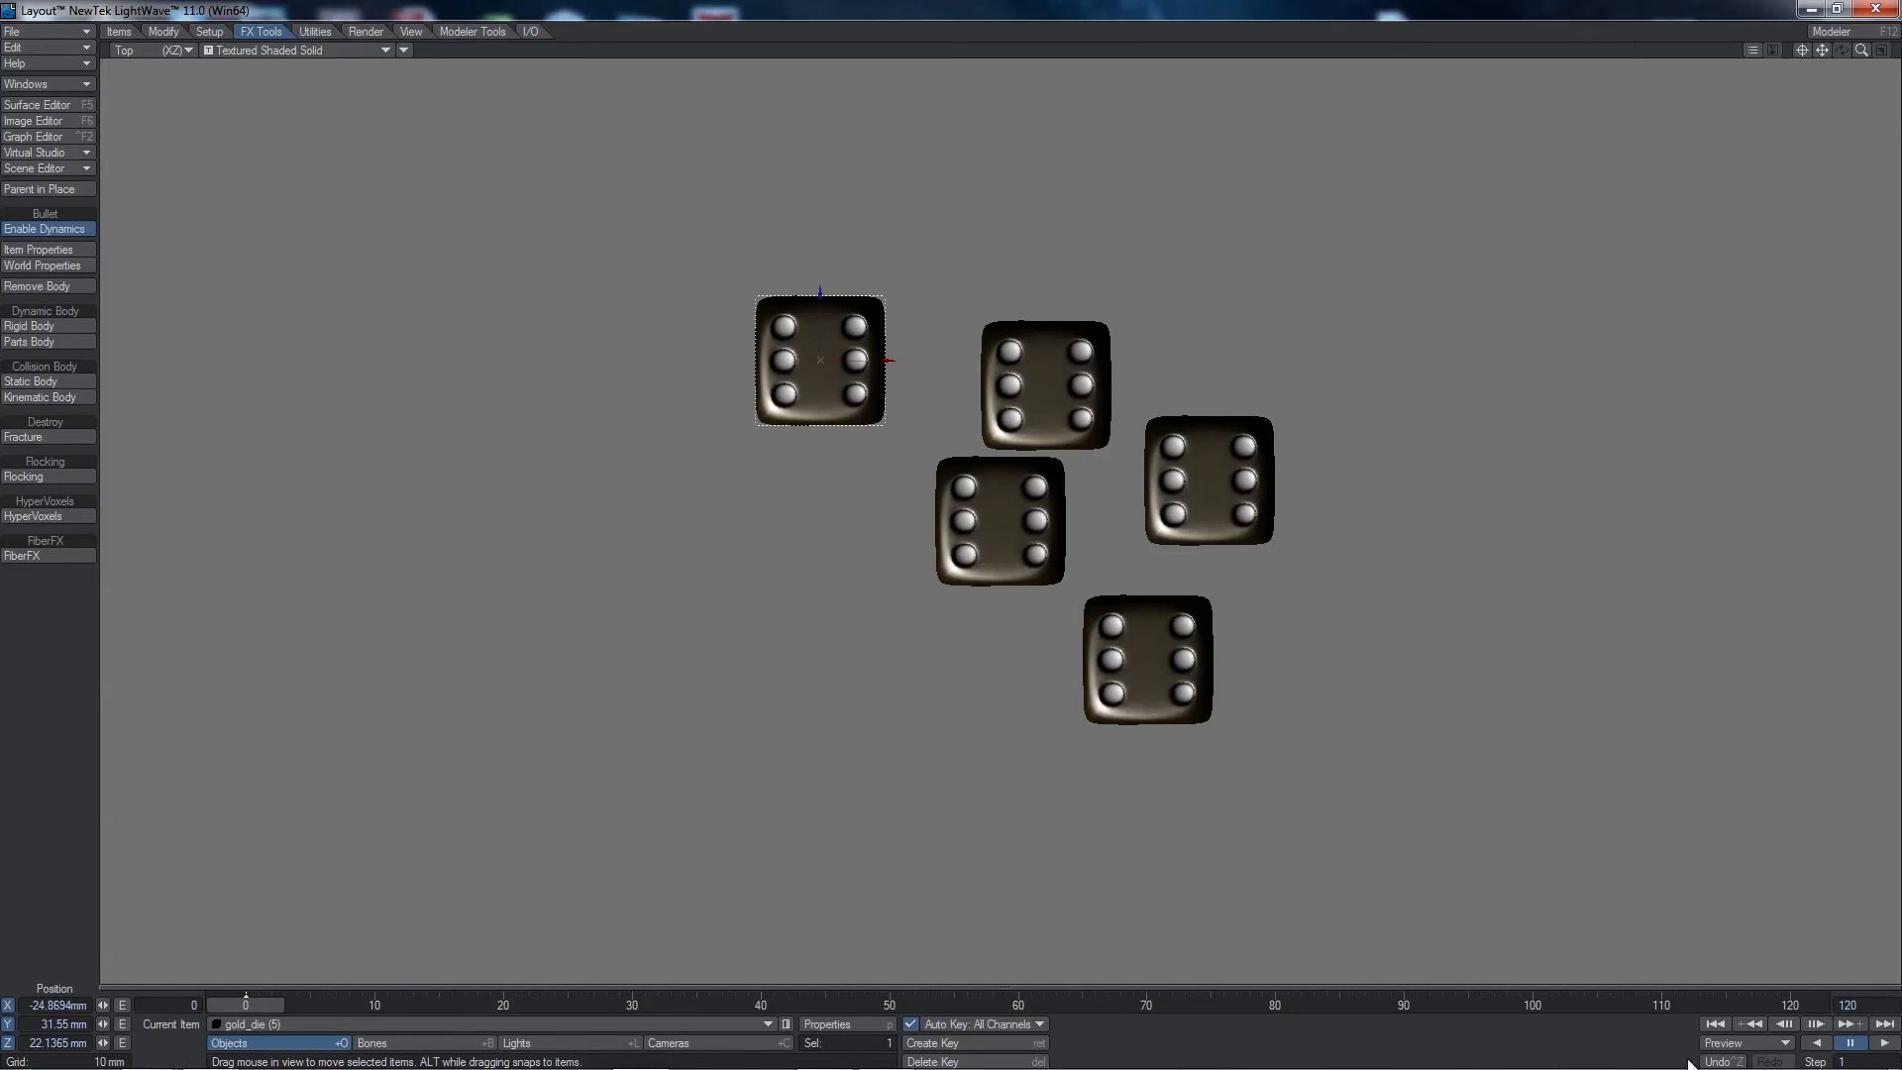
left_click(1853, 1040)
left_click_drag(886, 481, 951, 524)
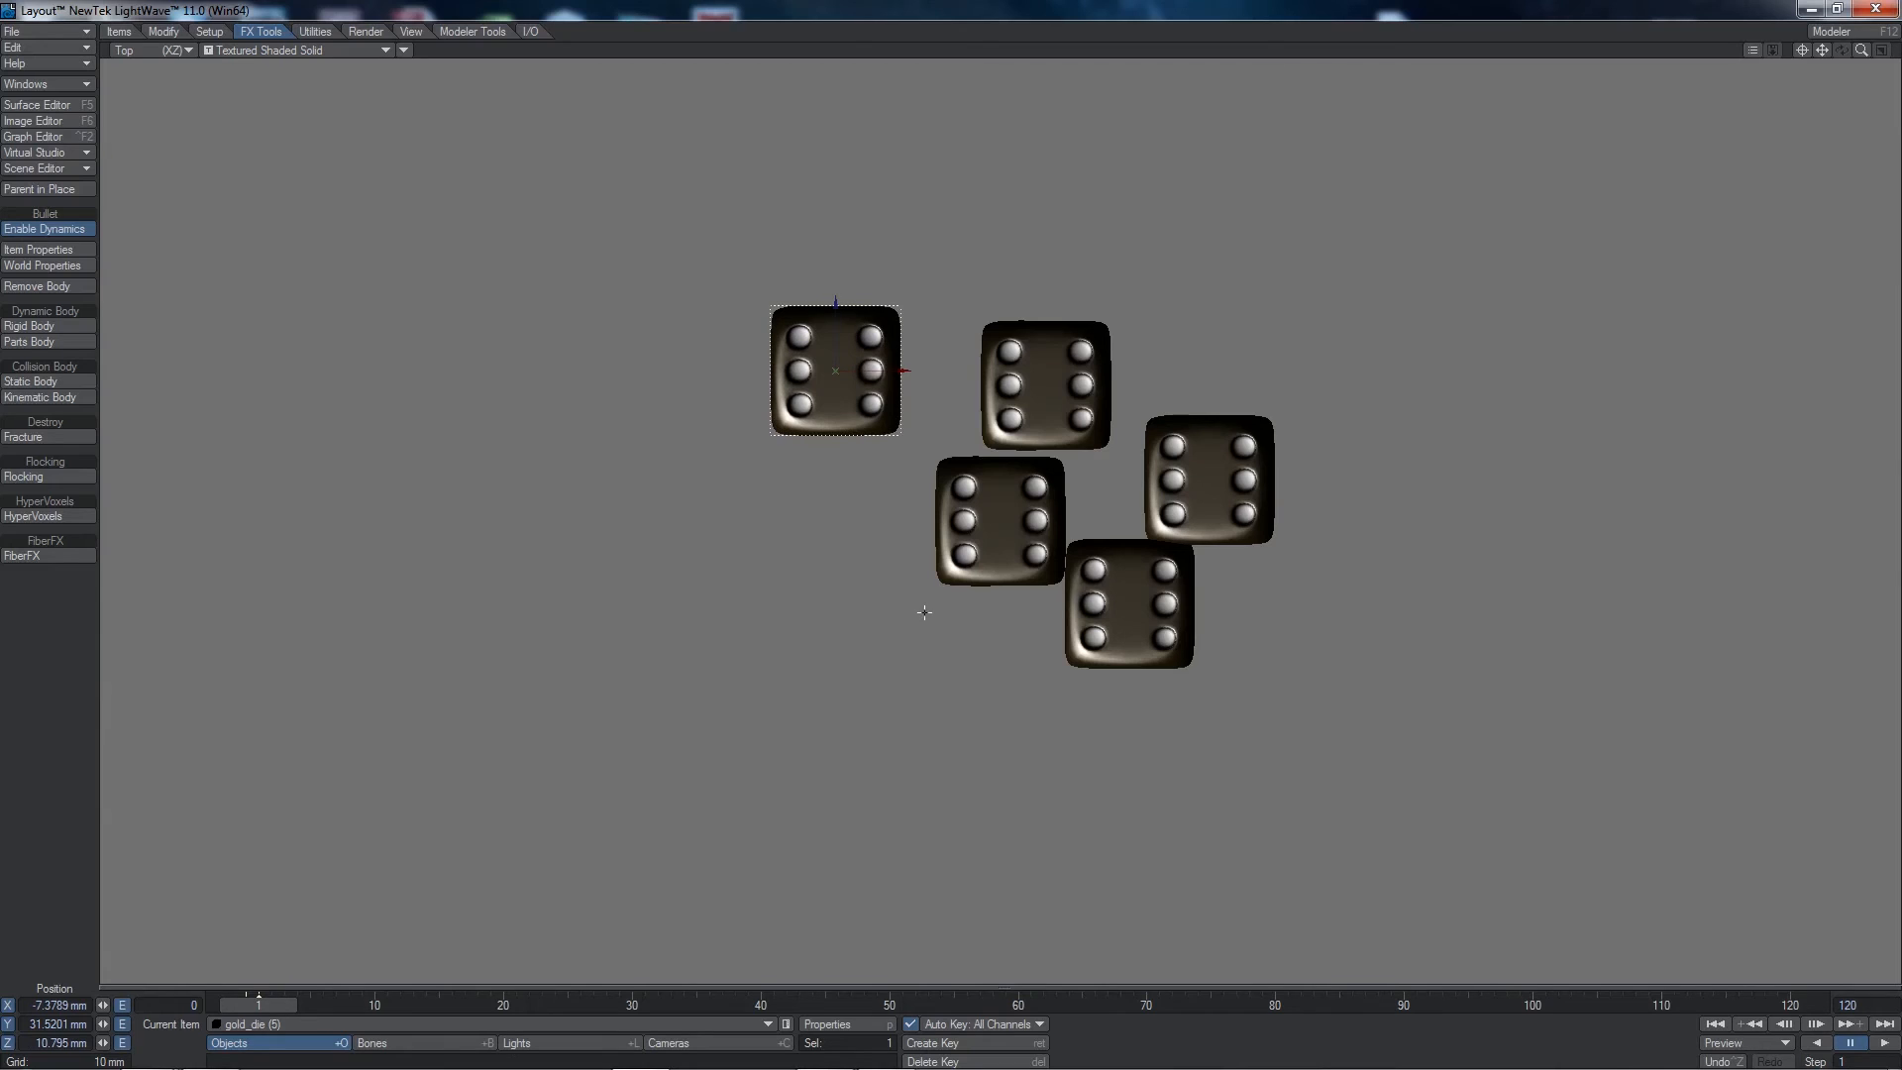
- Move gold_die (3) to about X 7.3 mm, Z 14.1 mm at frame 1 and X 34.6 mm, Z 14.2 mm at frame 0
left_click(1254, 505)
left_click_drag(1254, 505, 1169, 477)
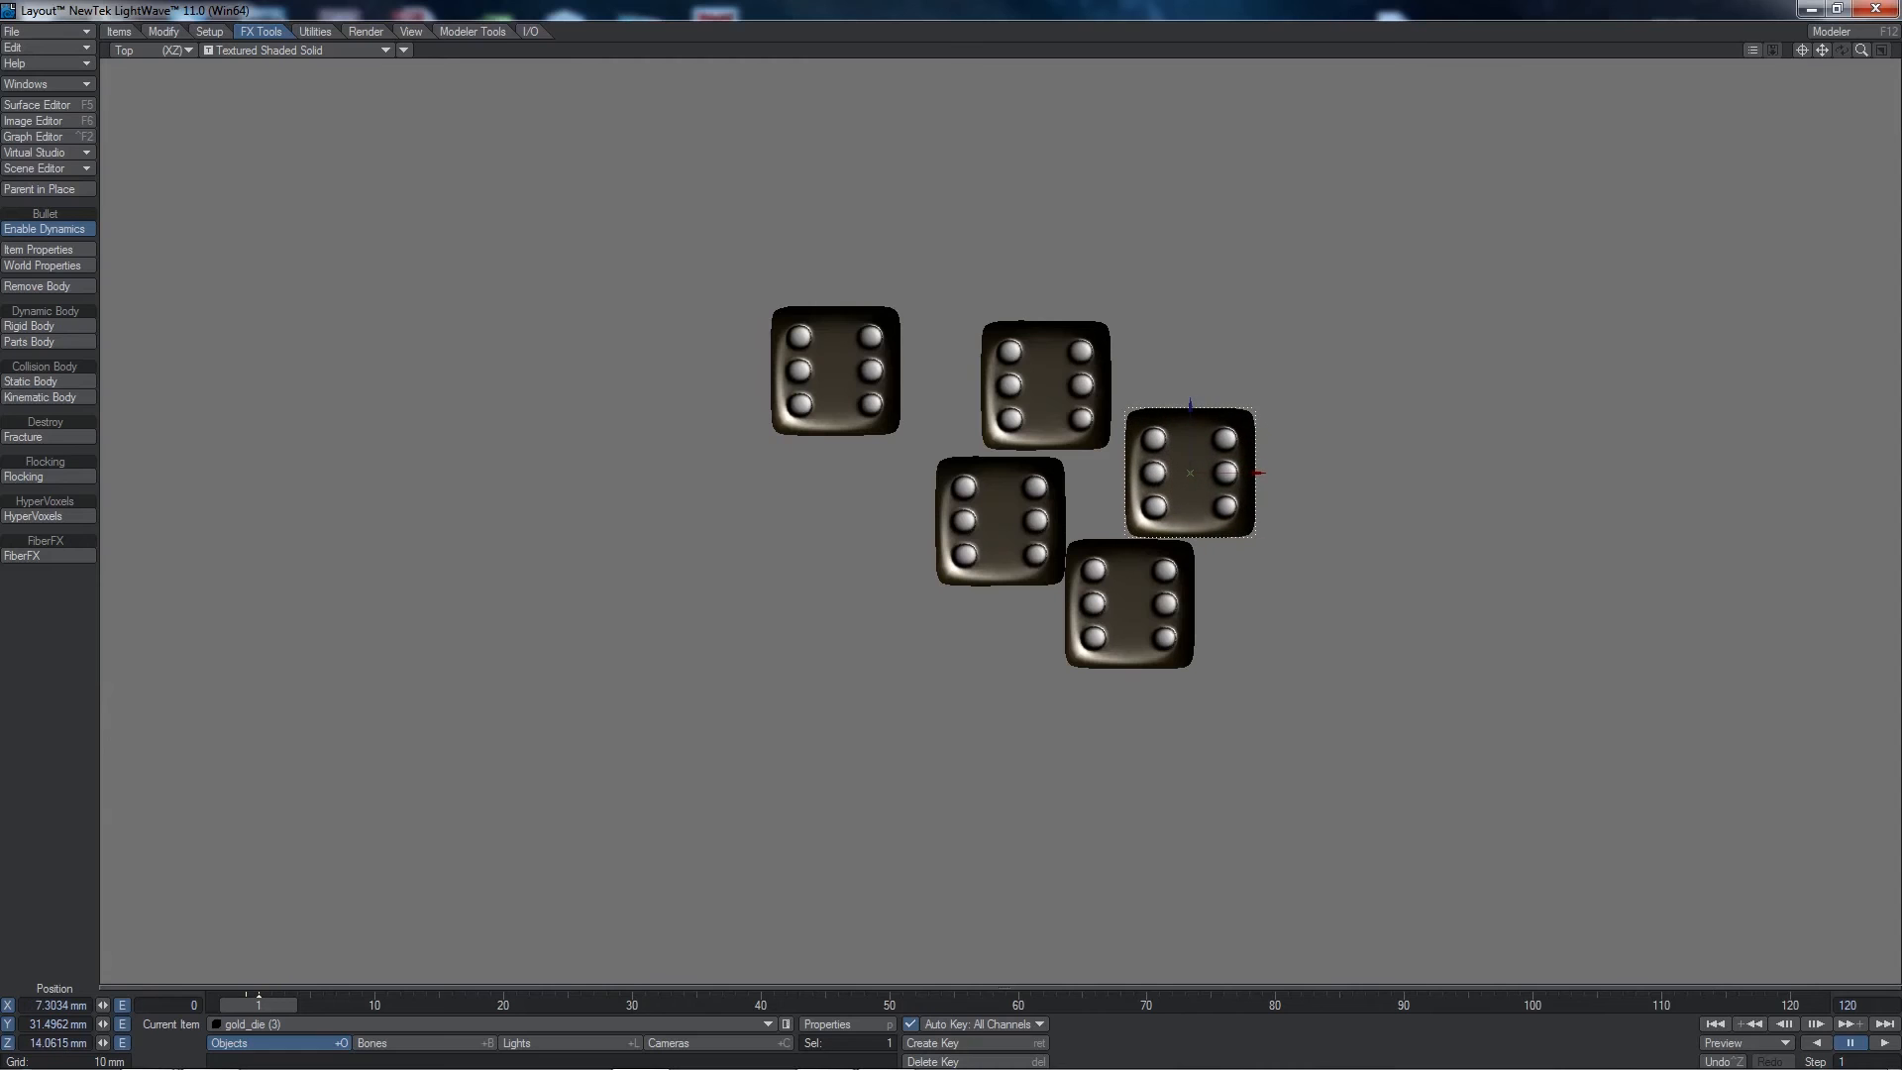
left_click(1772, 1025)
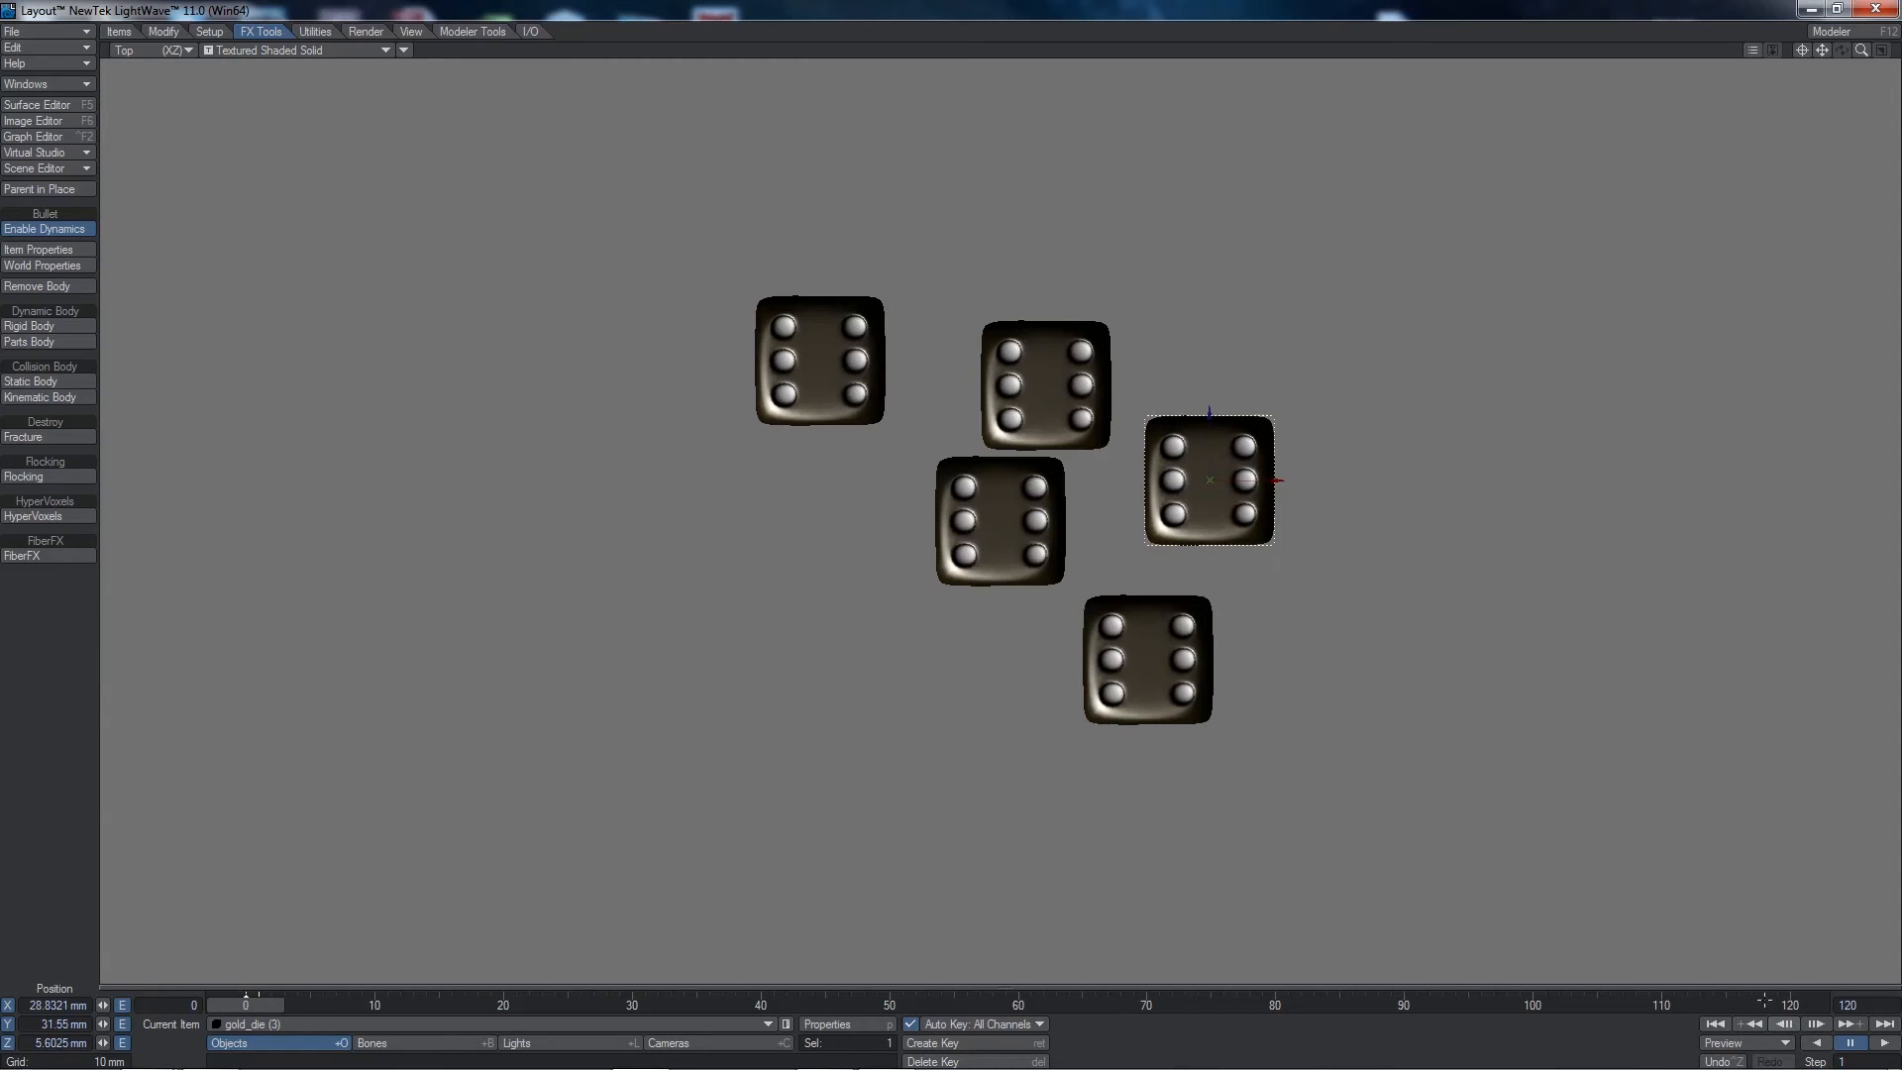
left_click_drag(1322, 597, 1363, 535)
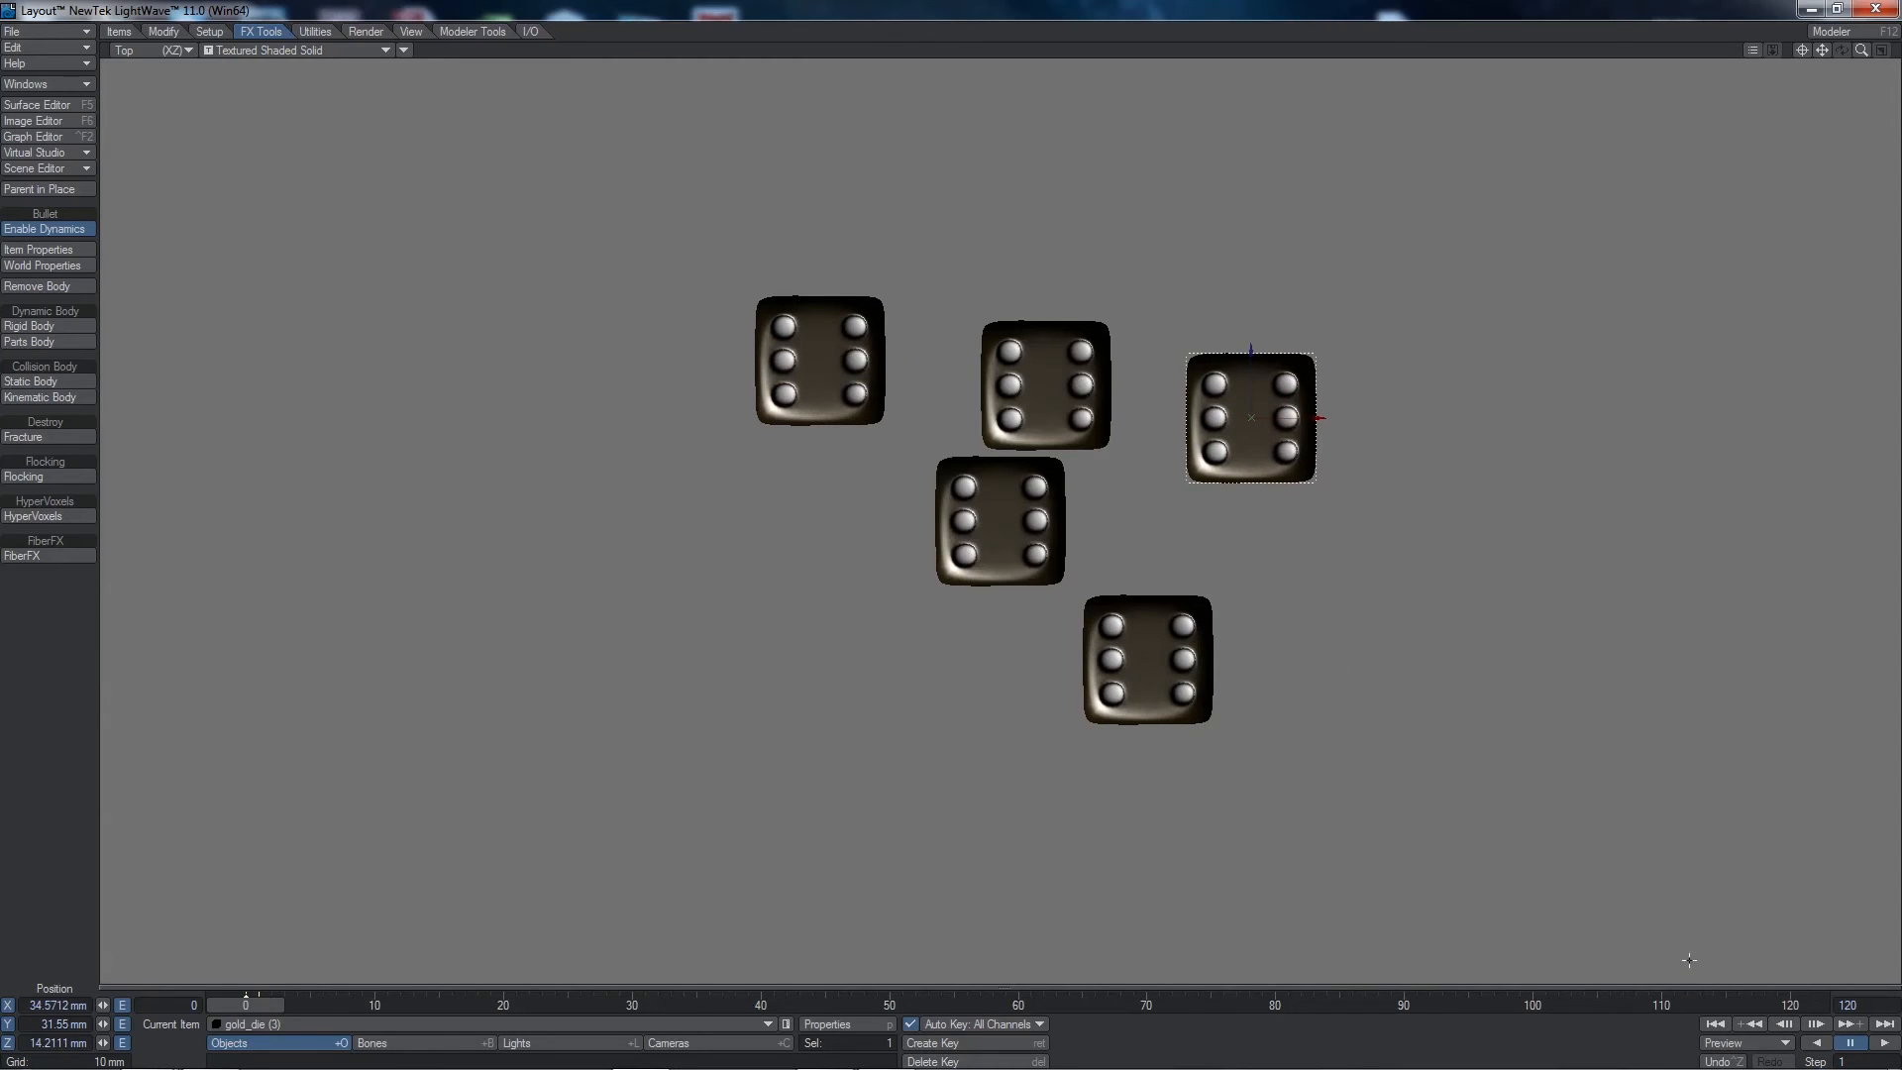
left_click(1819, 1030)
left_click(1819, 1029)
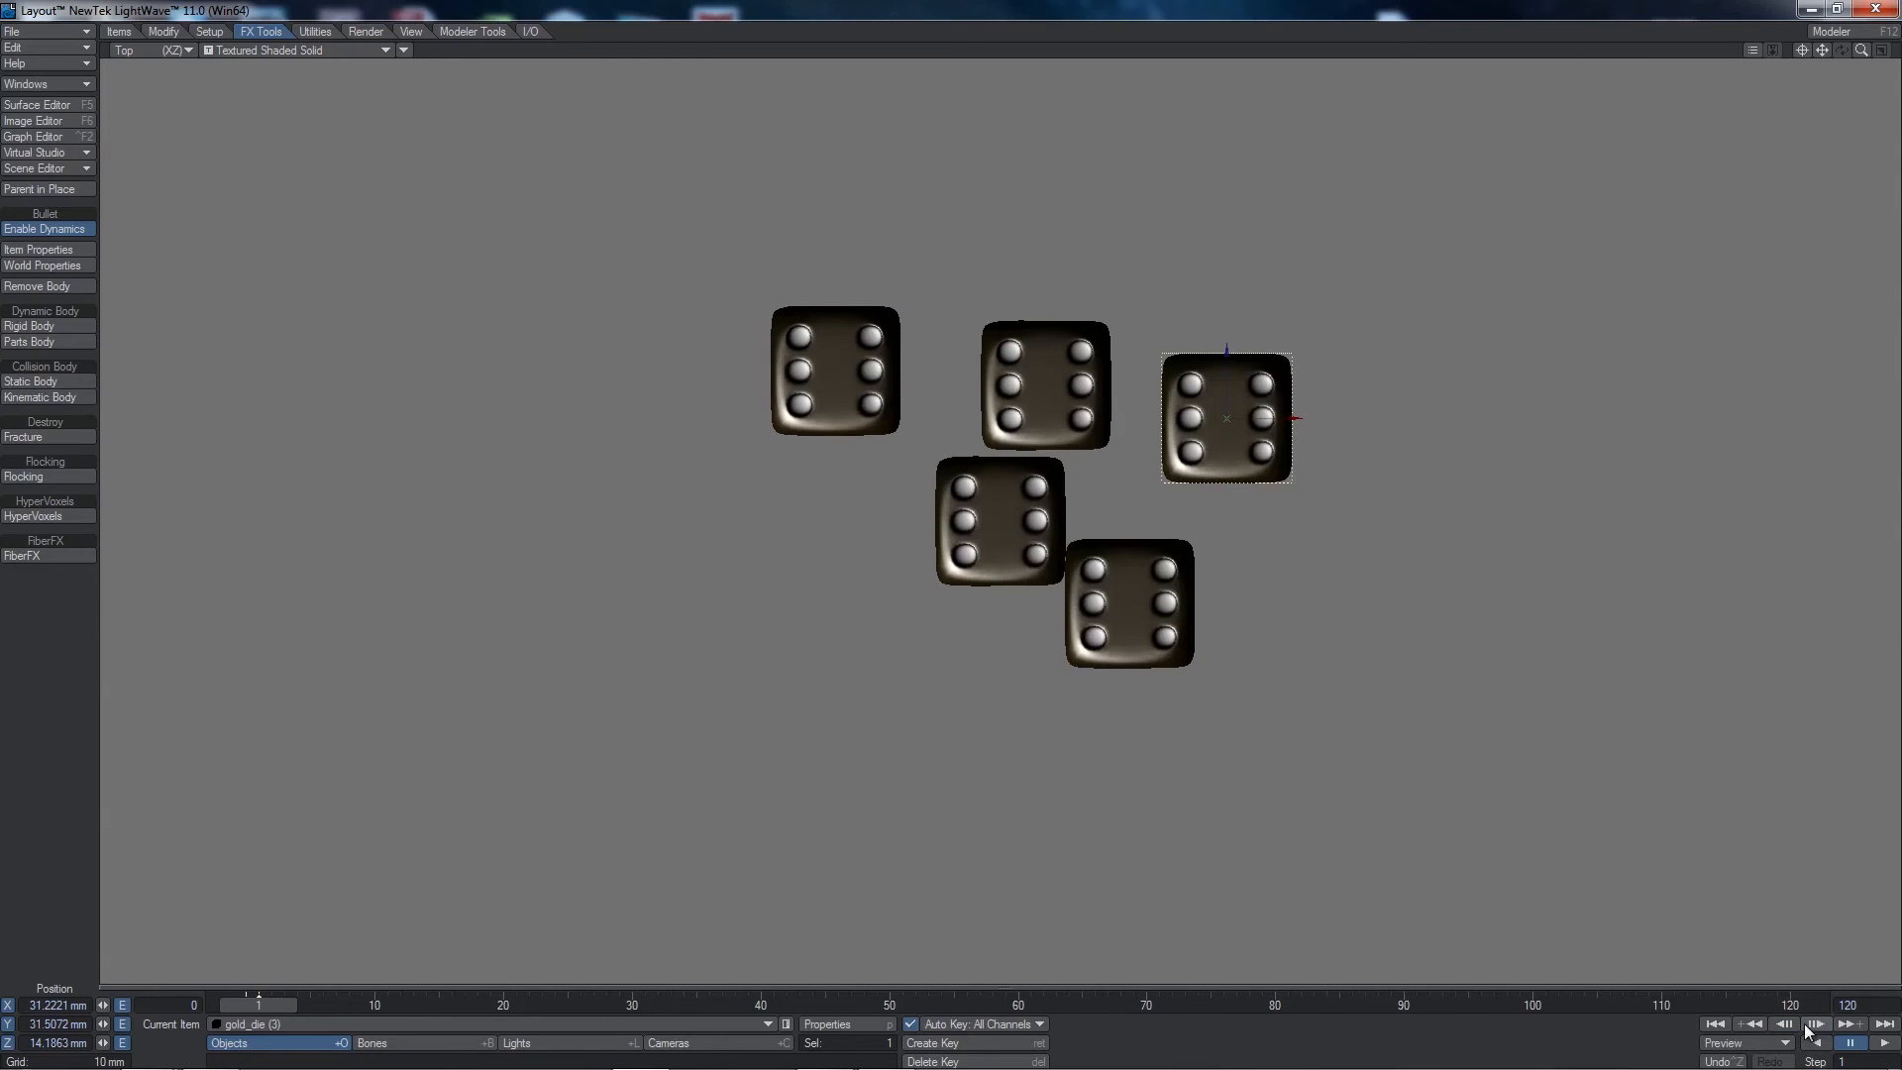
left_click(1793, 1026)
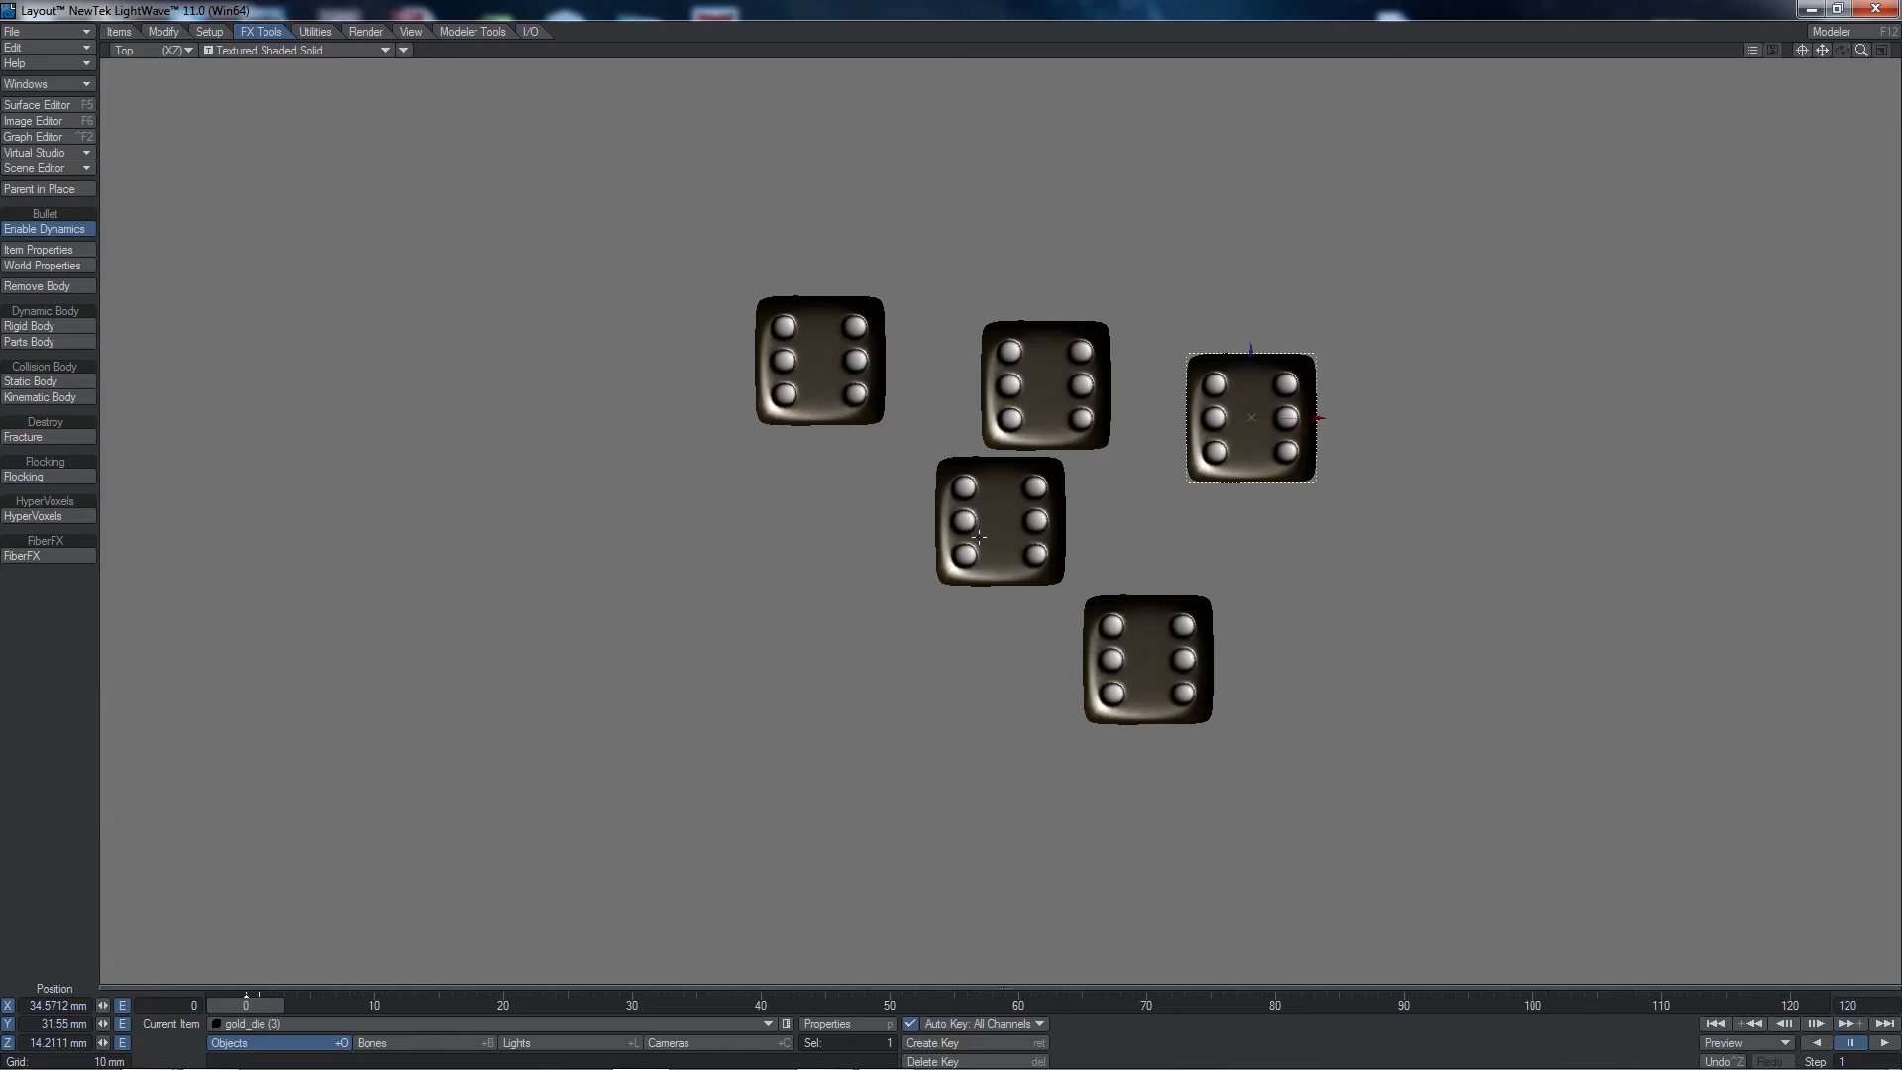
- In Front view, raise gold_die (2) at frame 1 to about X 12.3 mm, Y 41.1 mm, and return to frame 0
left_click(170, 54)
left_click(170, 99)
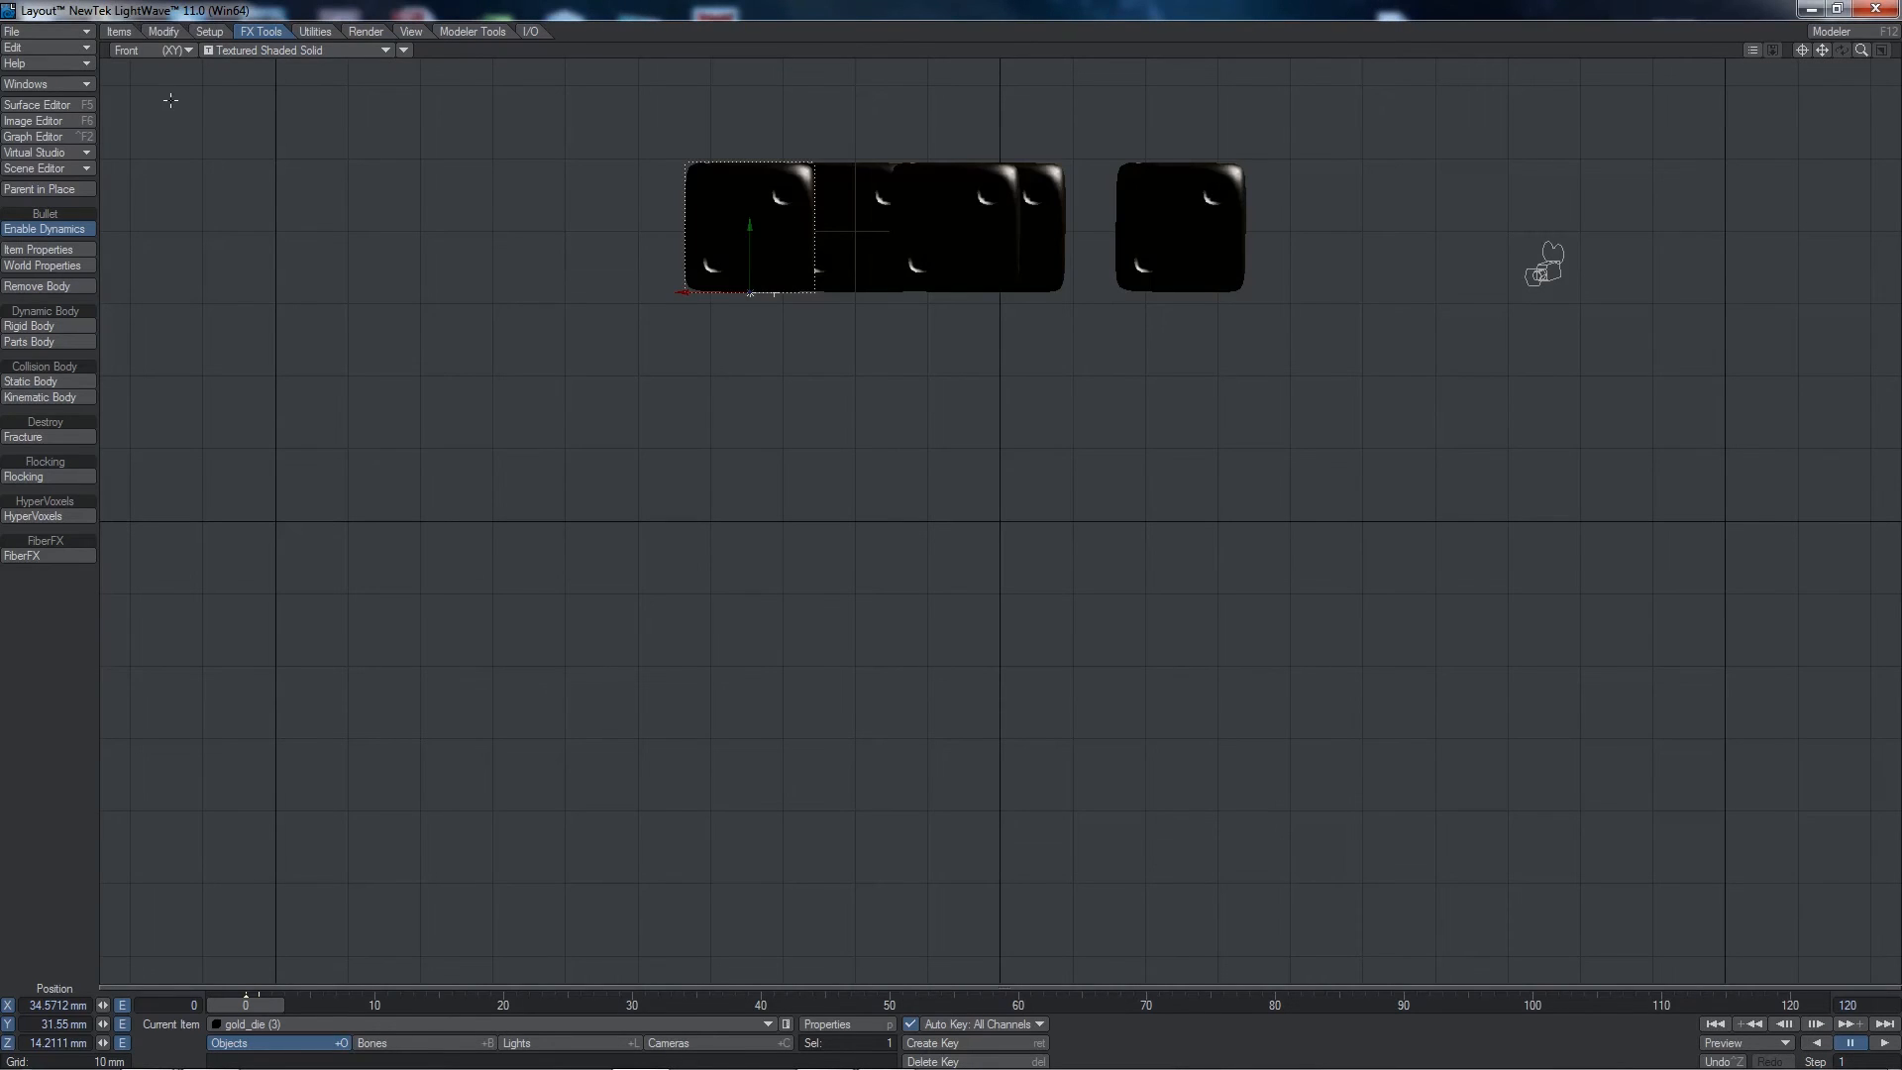
left_click(170, 50)
left_click(166, 55)
left_click(994, 516)
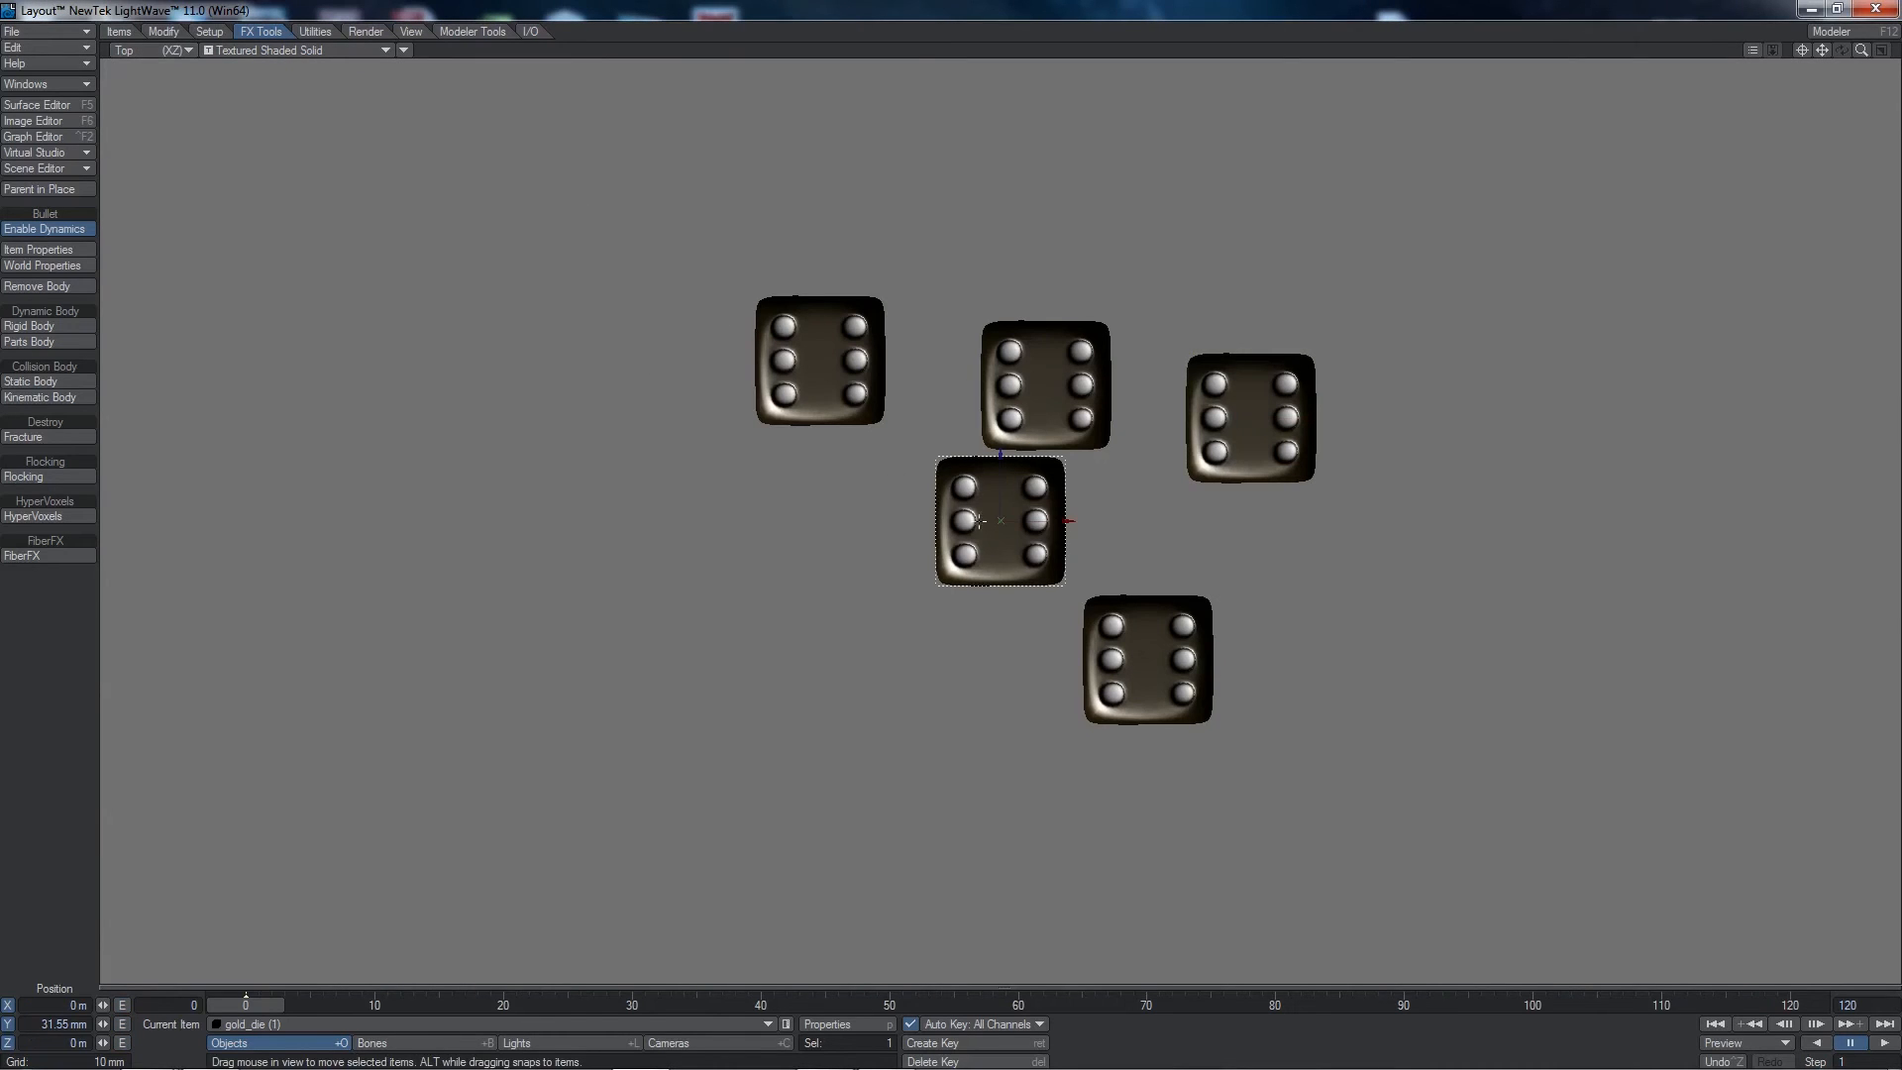
left_click(1044, 407)
left_click(161, 51)
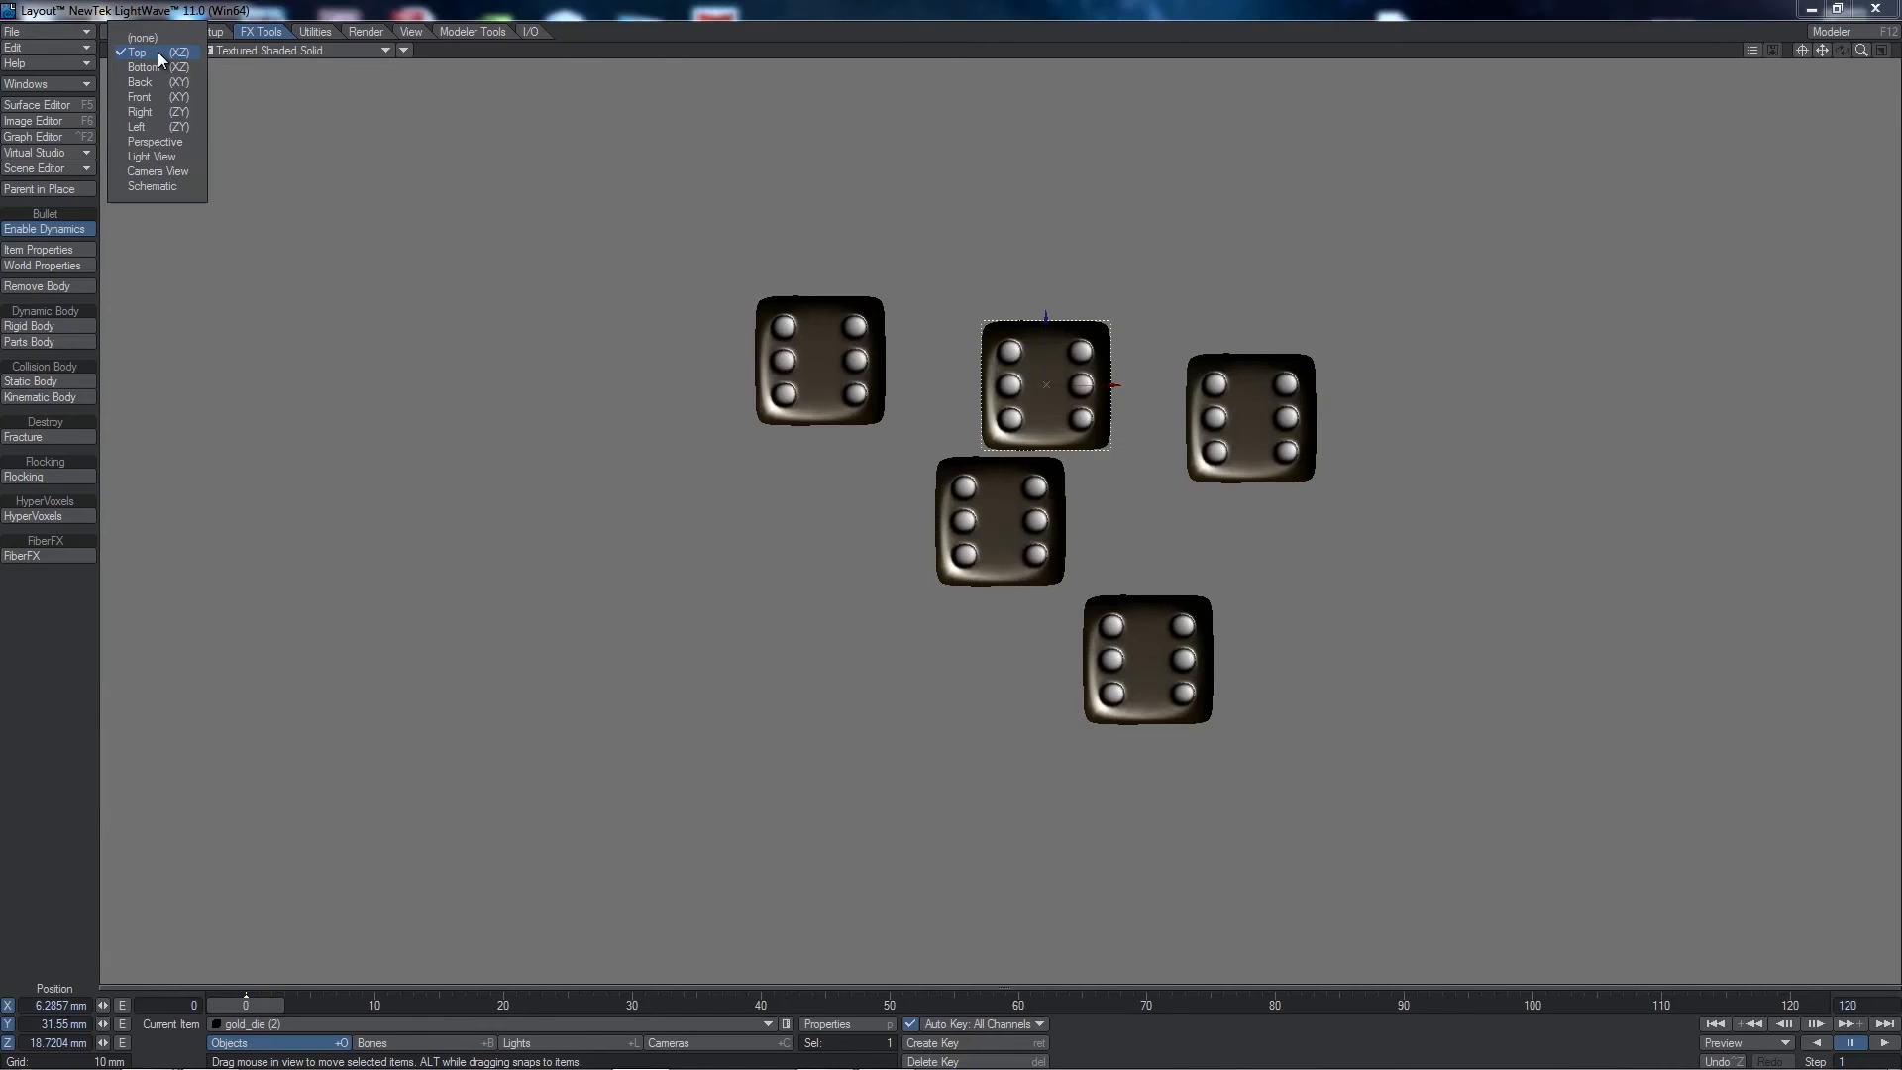
left_click(159, 97)
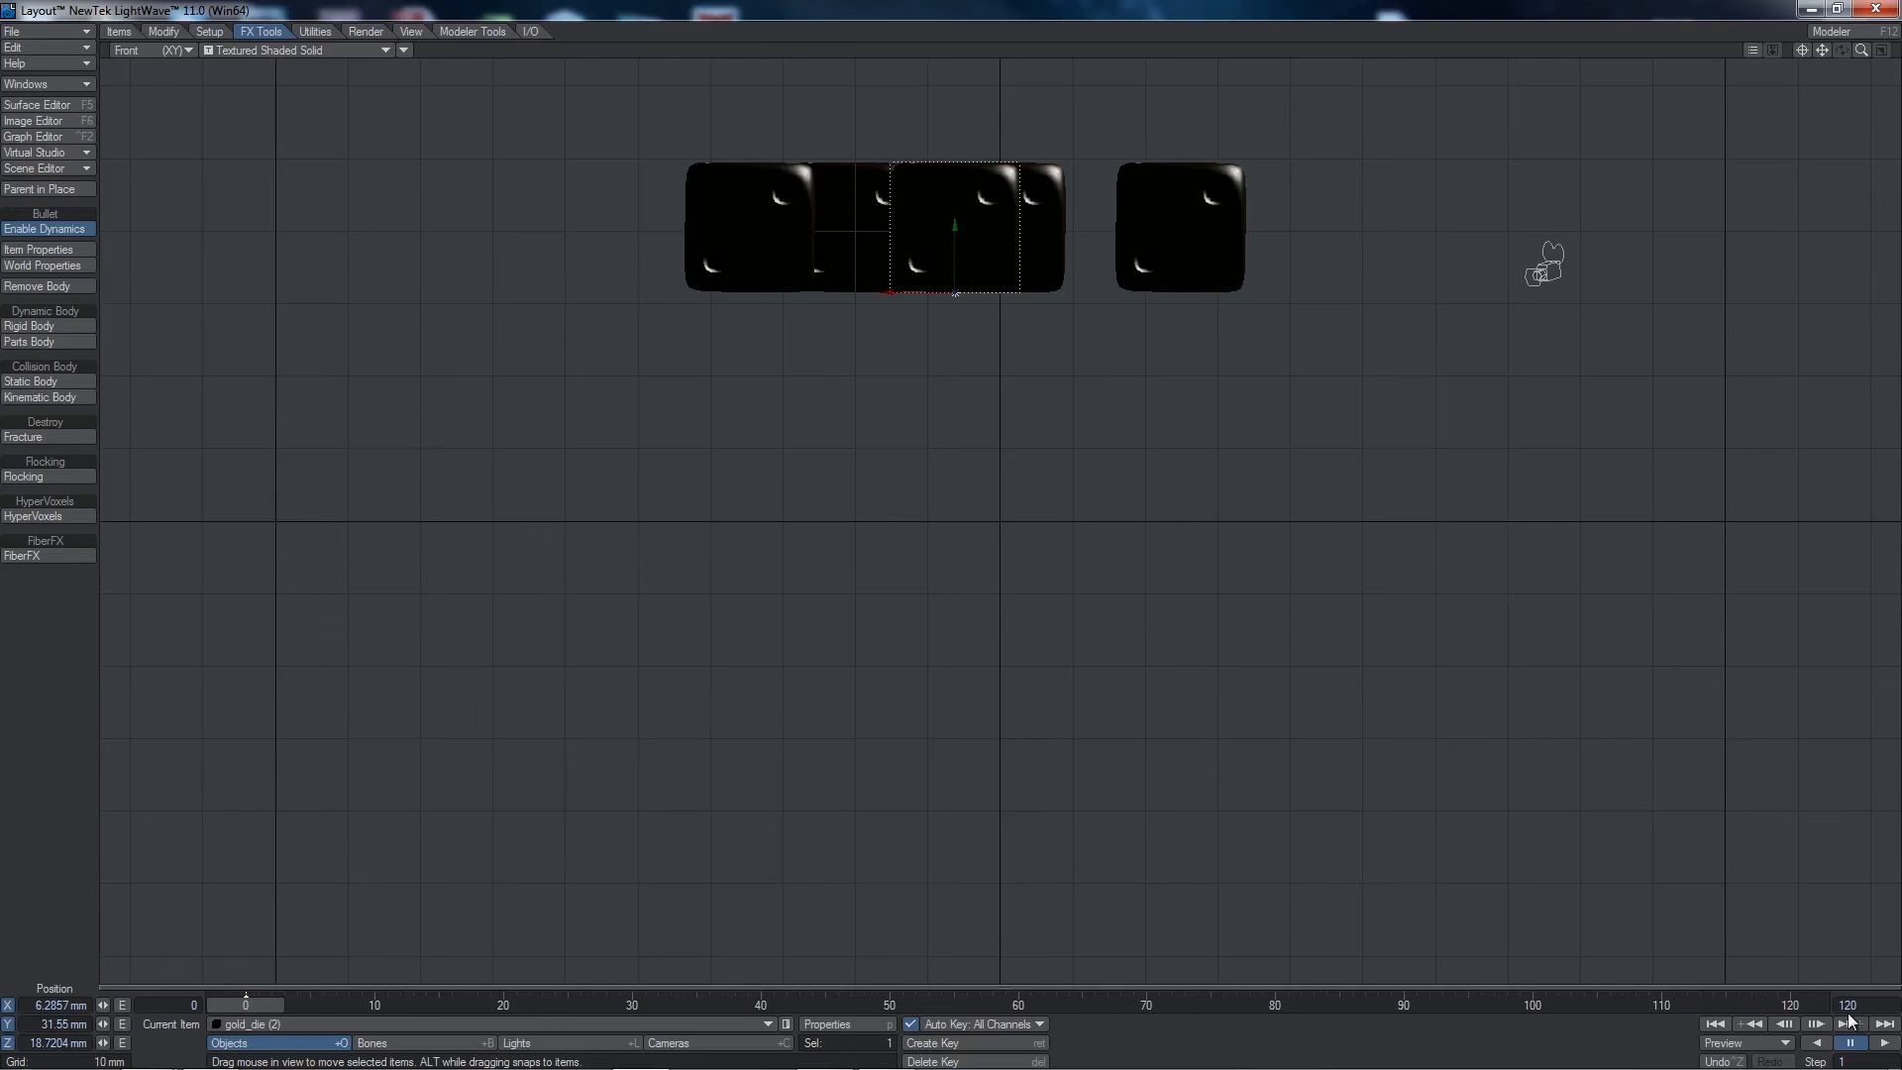
left_click(1819, 1025)
left_click_drag(1069, 369, 1040, 408)
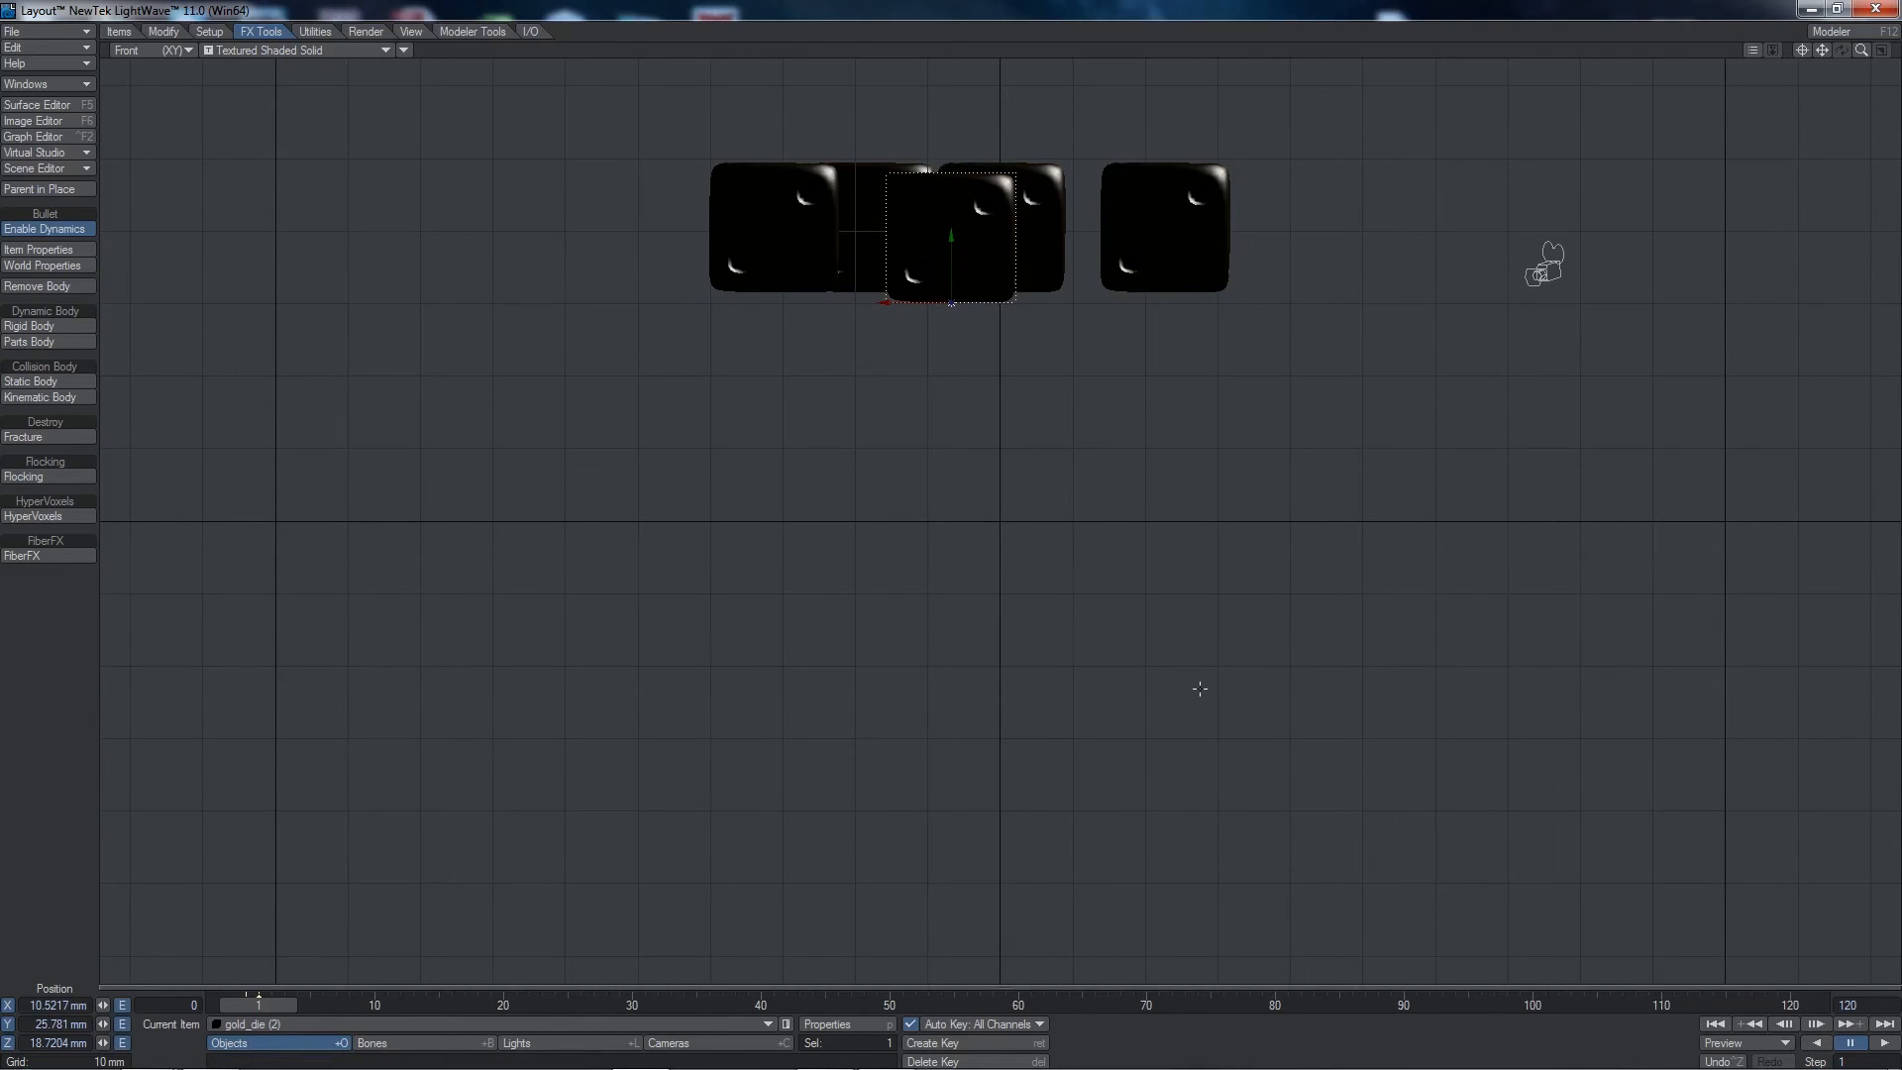
left_click_drag(1261, 796, 1247, 685)
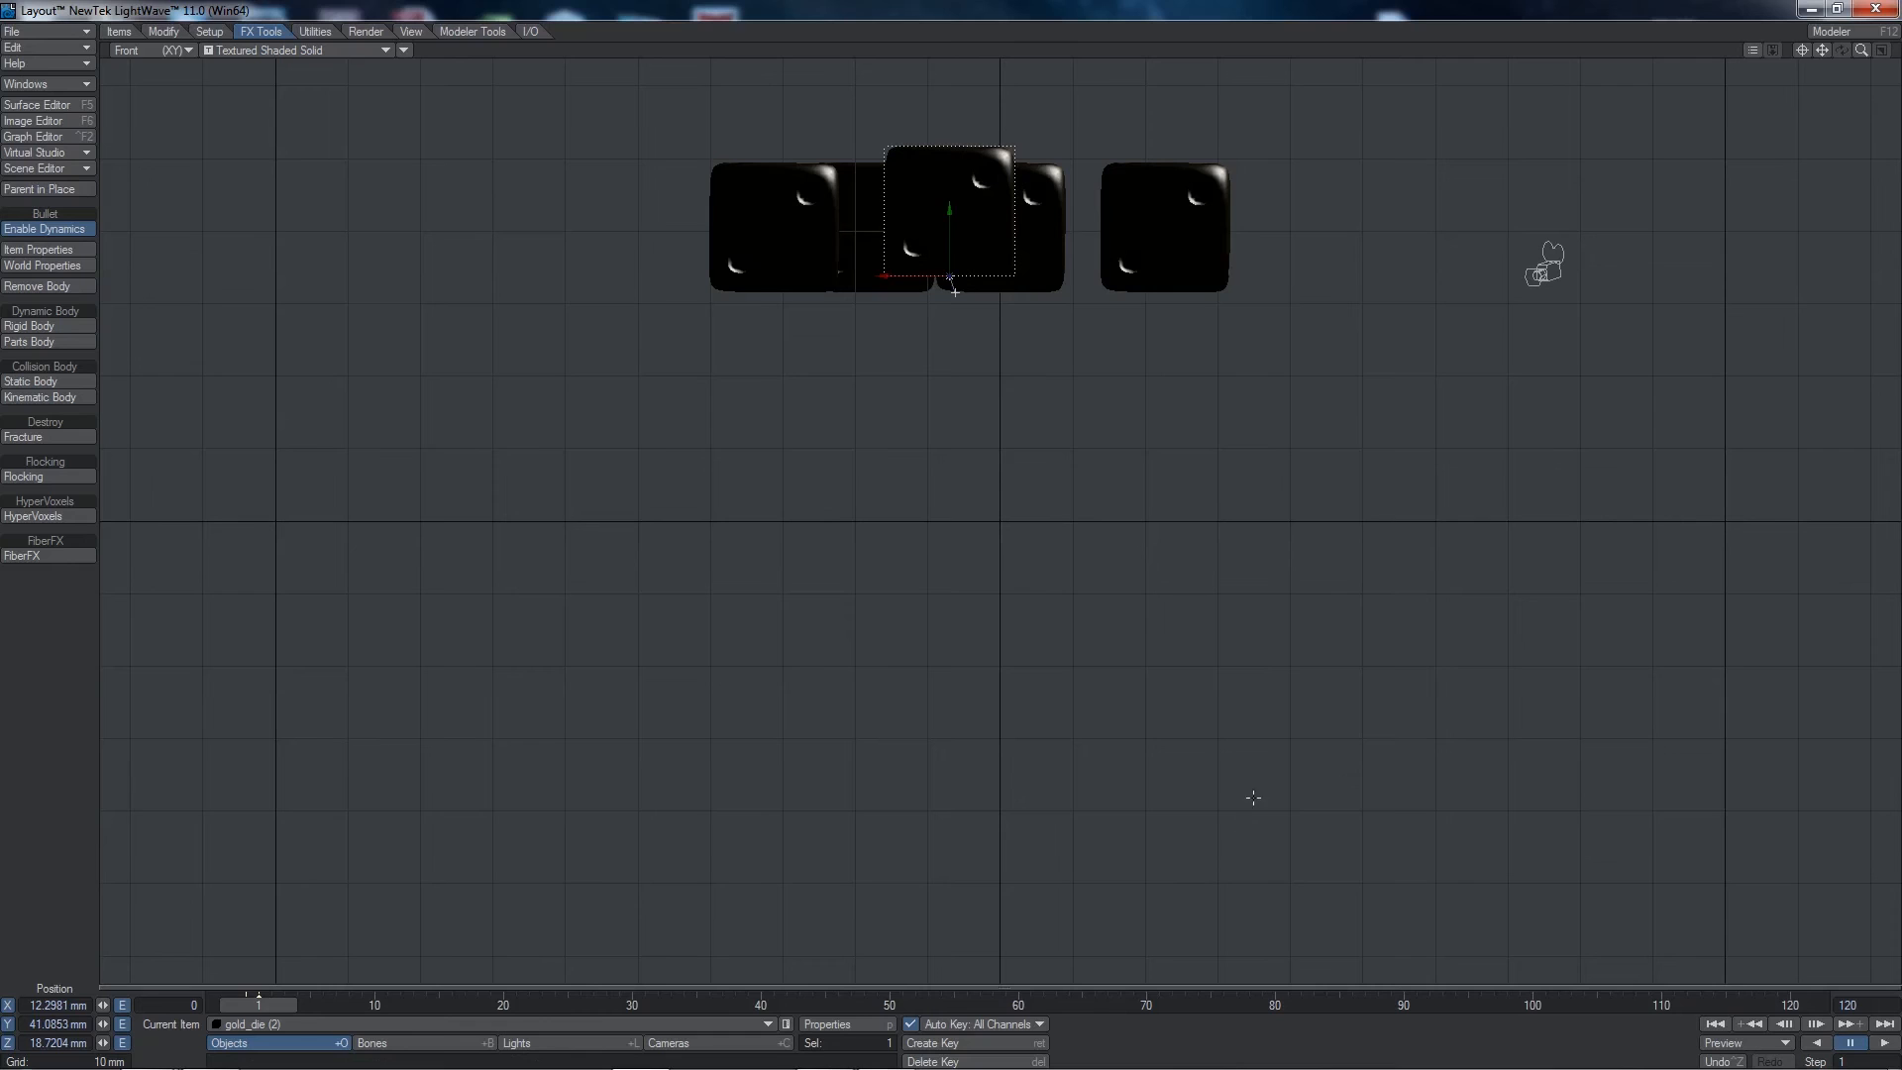
left_click(1788, 1025)
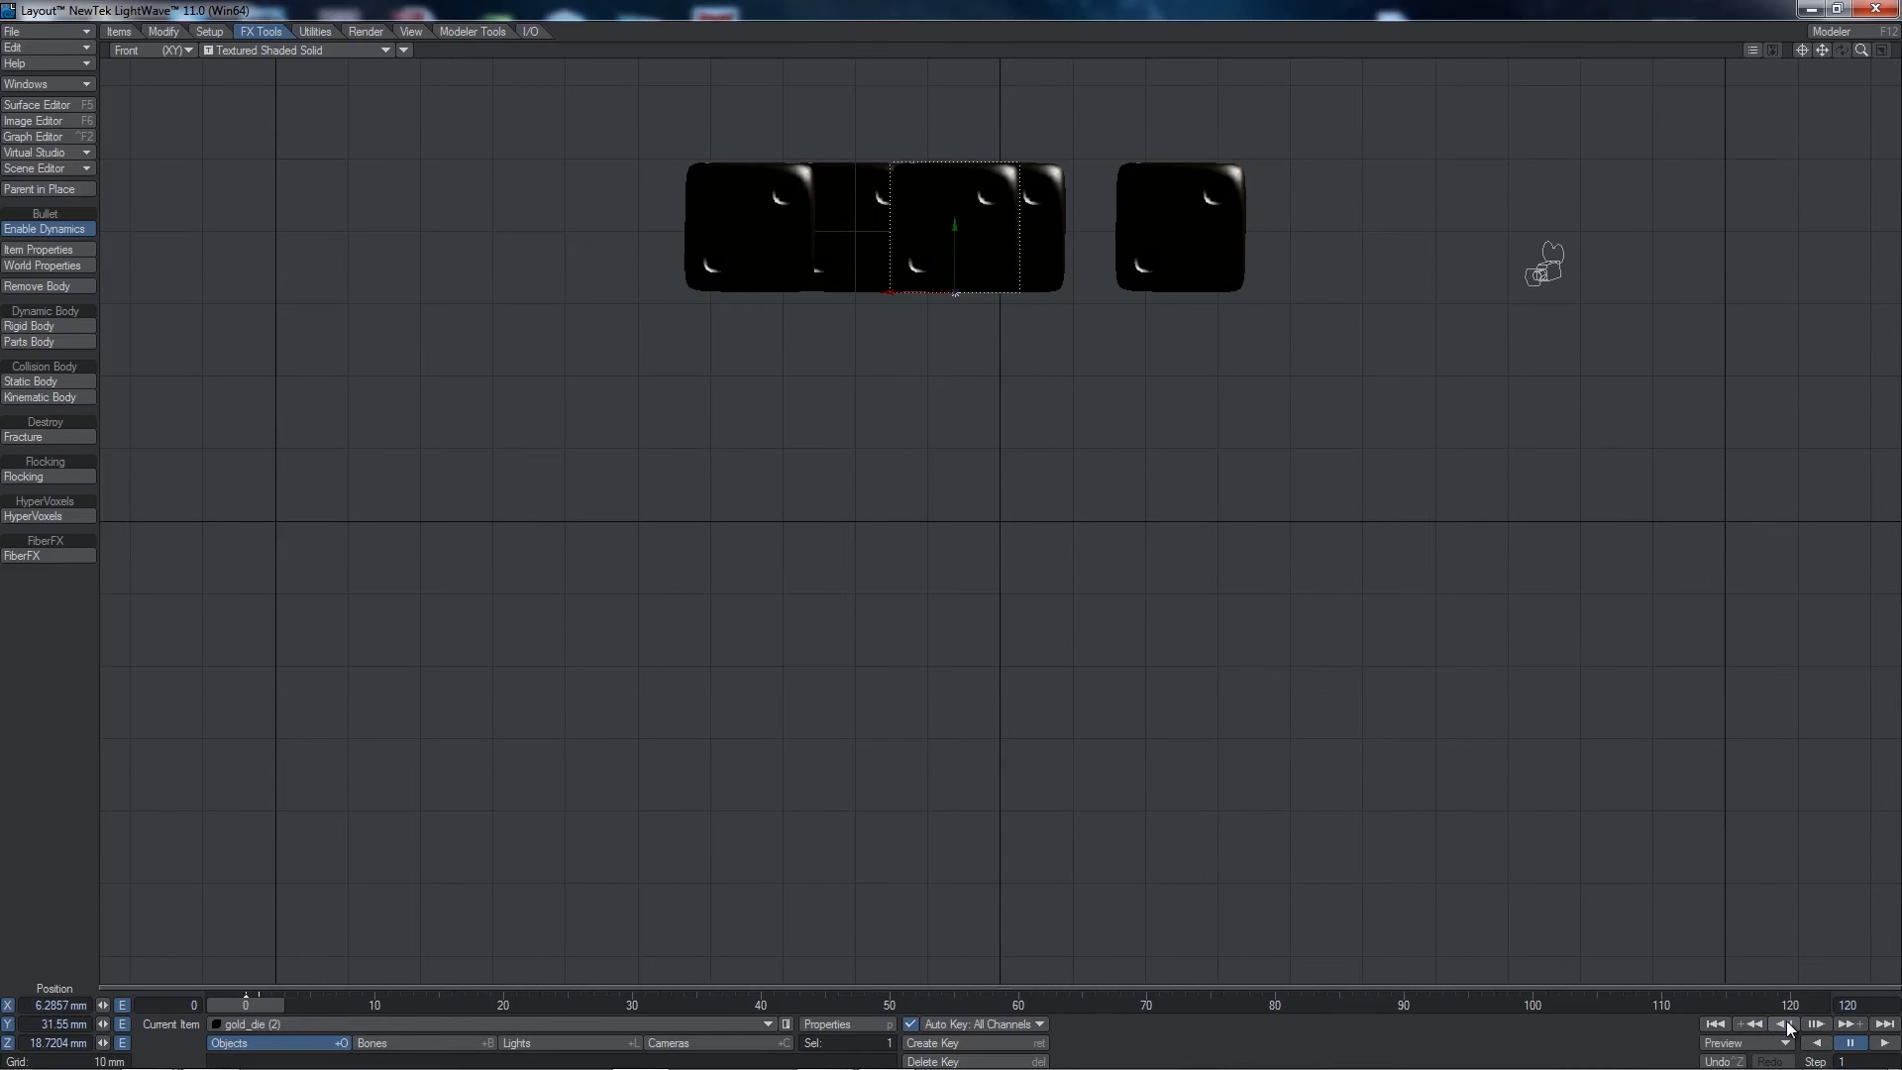
- Play the simulation in Camera View, pause it at frame 21, and examine the colliding dice from below in Perspective view
left_click(179, 50)
left_click(182, 147)
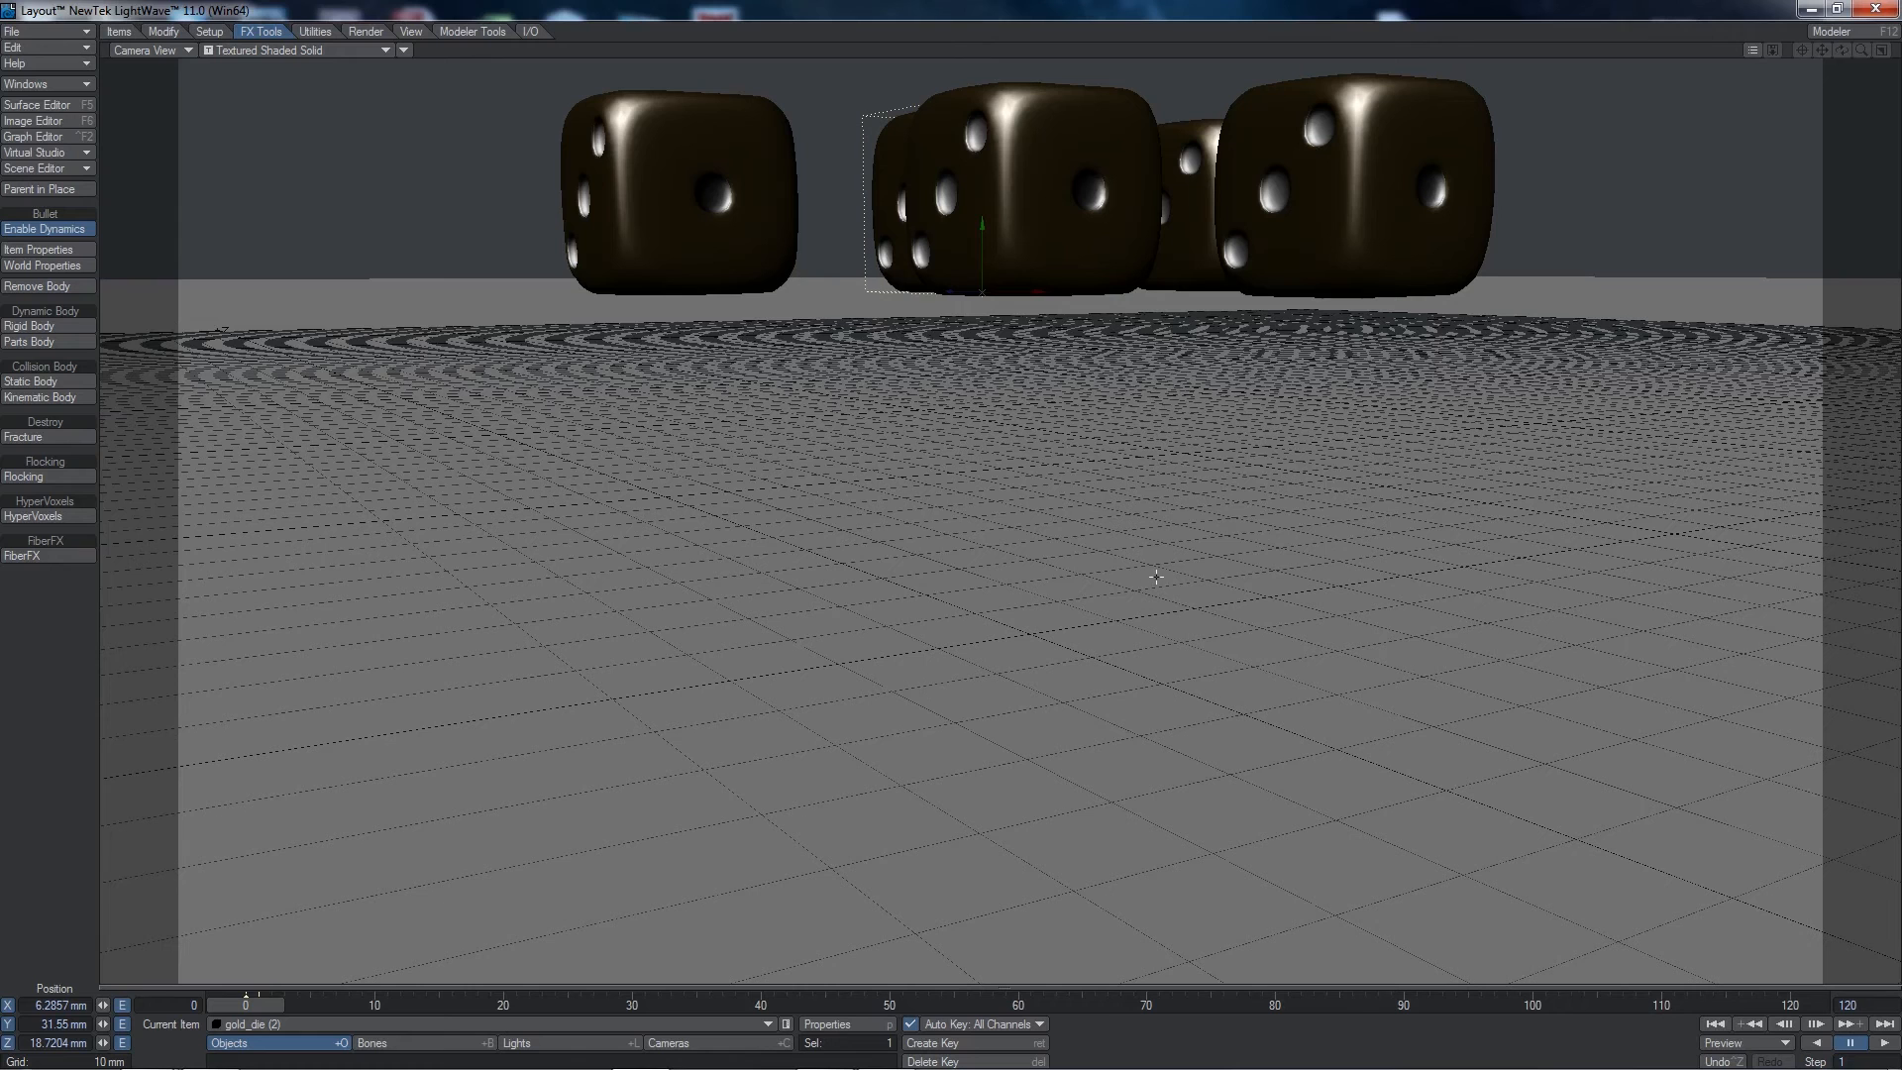
left_click(1879, 1046)
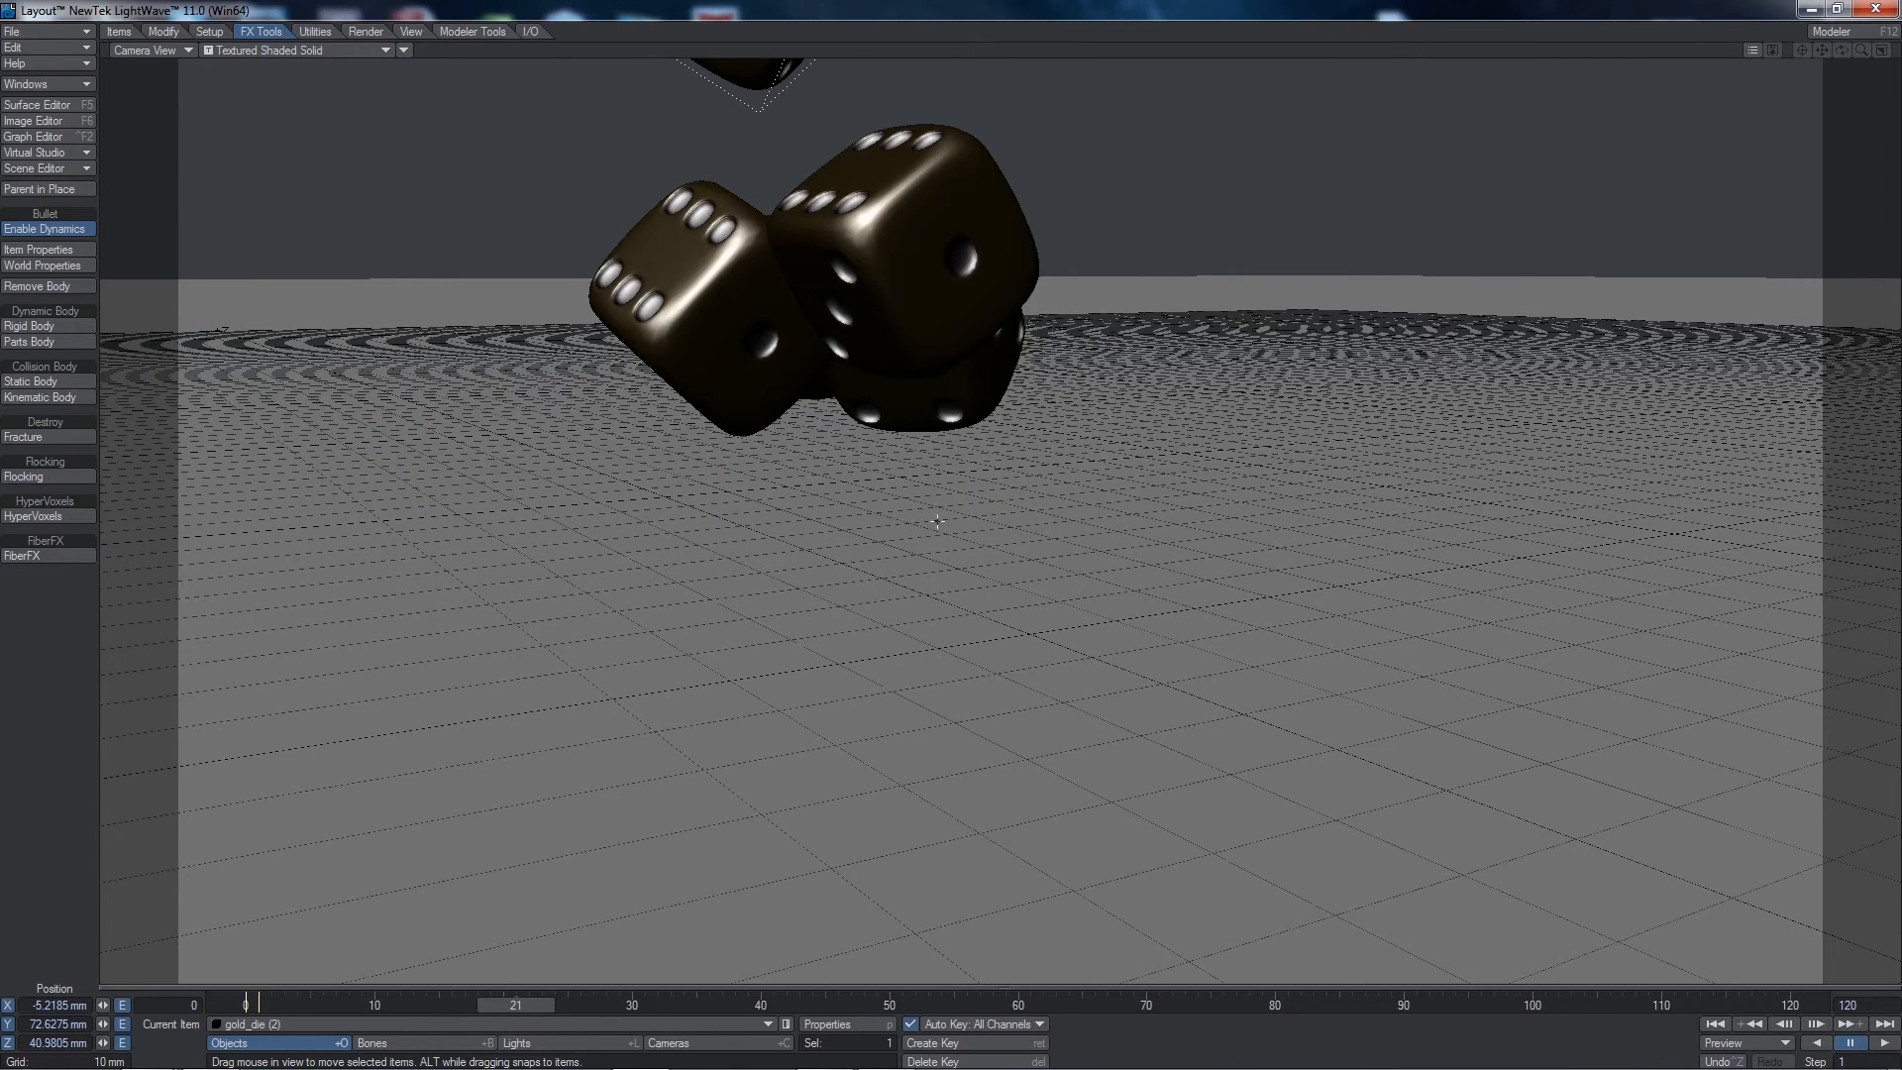
left_click(158, 49)
left_click(163, 124)
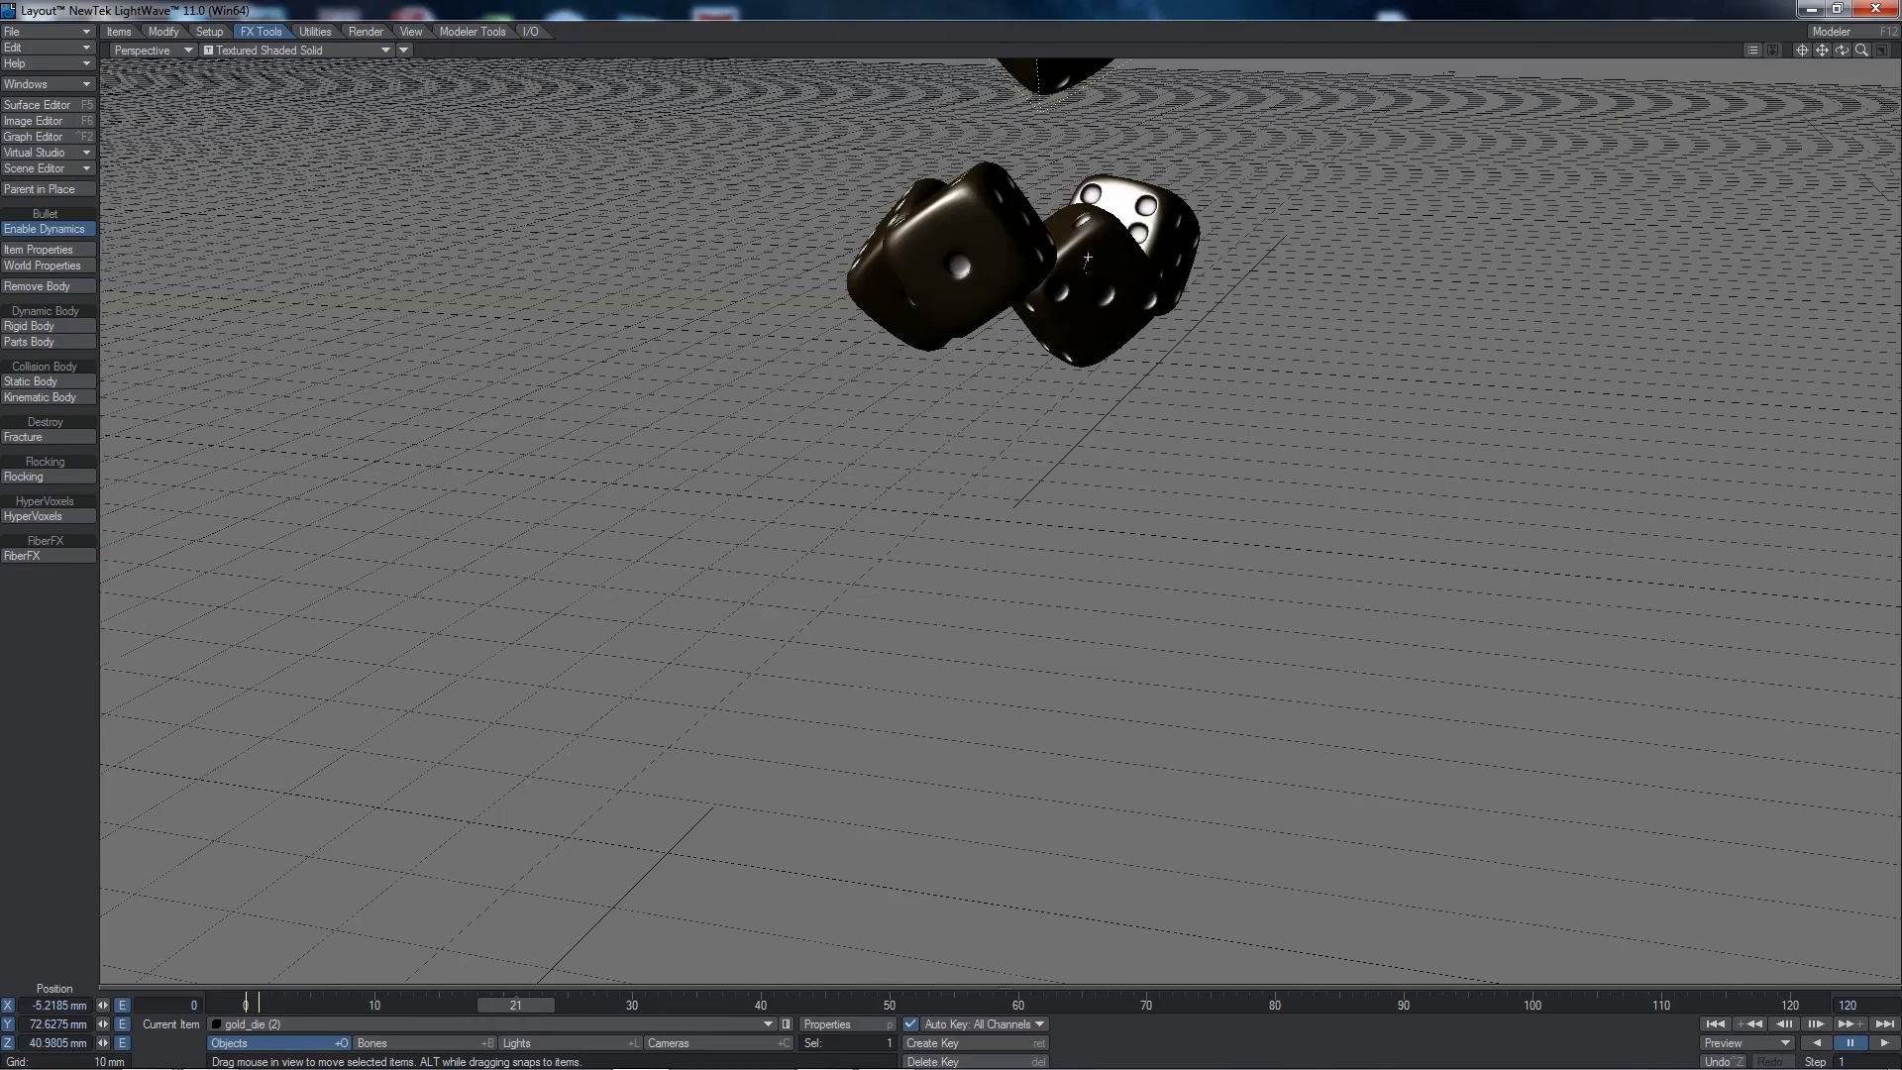
left_click_drag(1841, 51, 1729, 91)
mouse_move(951, 535)
left_mouse_down()
mouse_move(916, 535)
mouse_move(934, 549)
mouse_move(951, 525)
left_mouse_up()
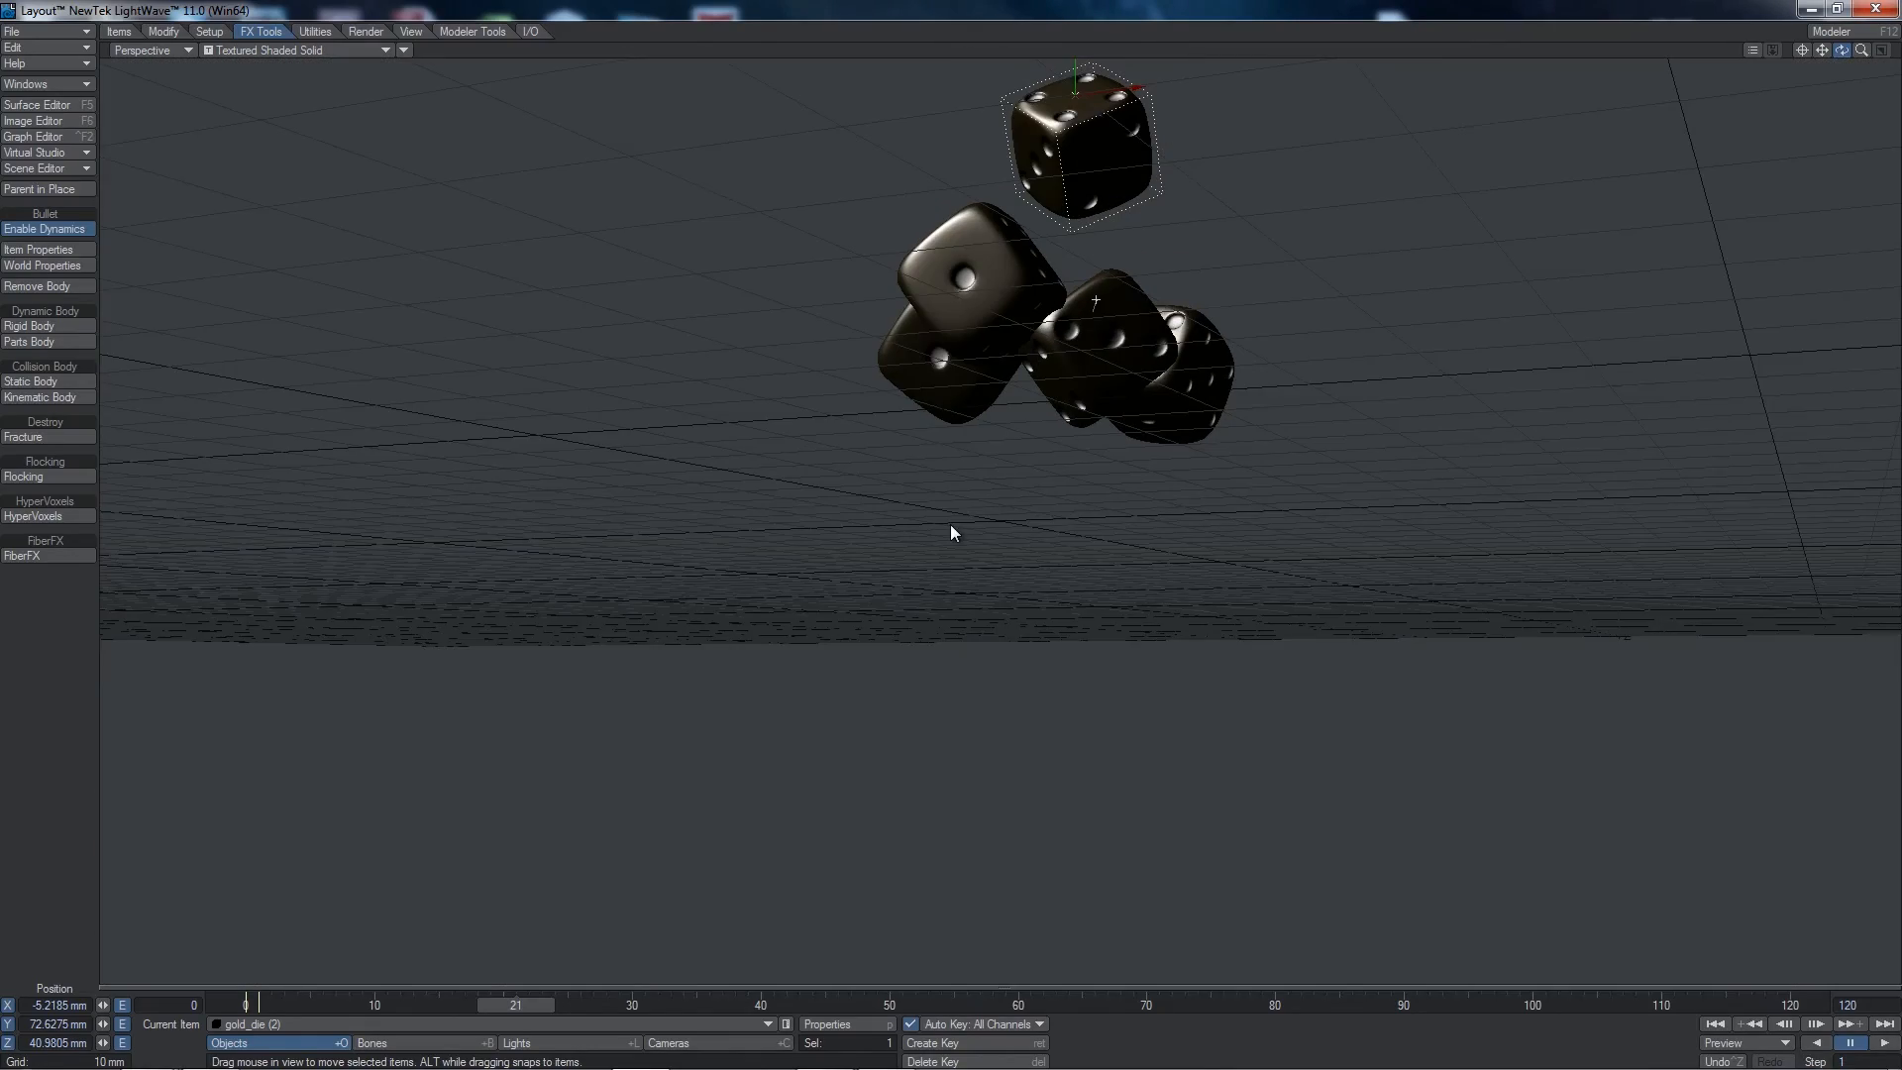
- Select the camera and replay the simulation from frame 0 in Camera View, pausing at frame 120
key("shift+c")
left_click(148, 49)
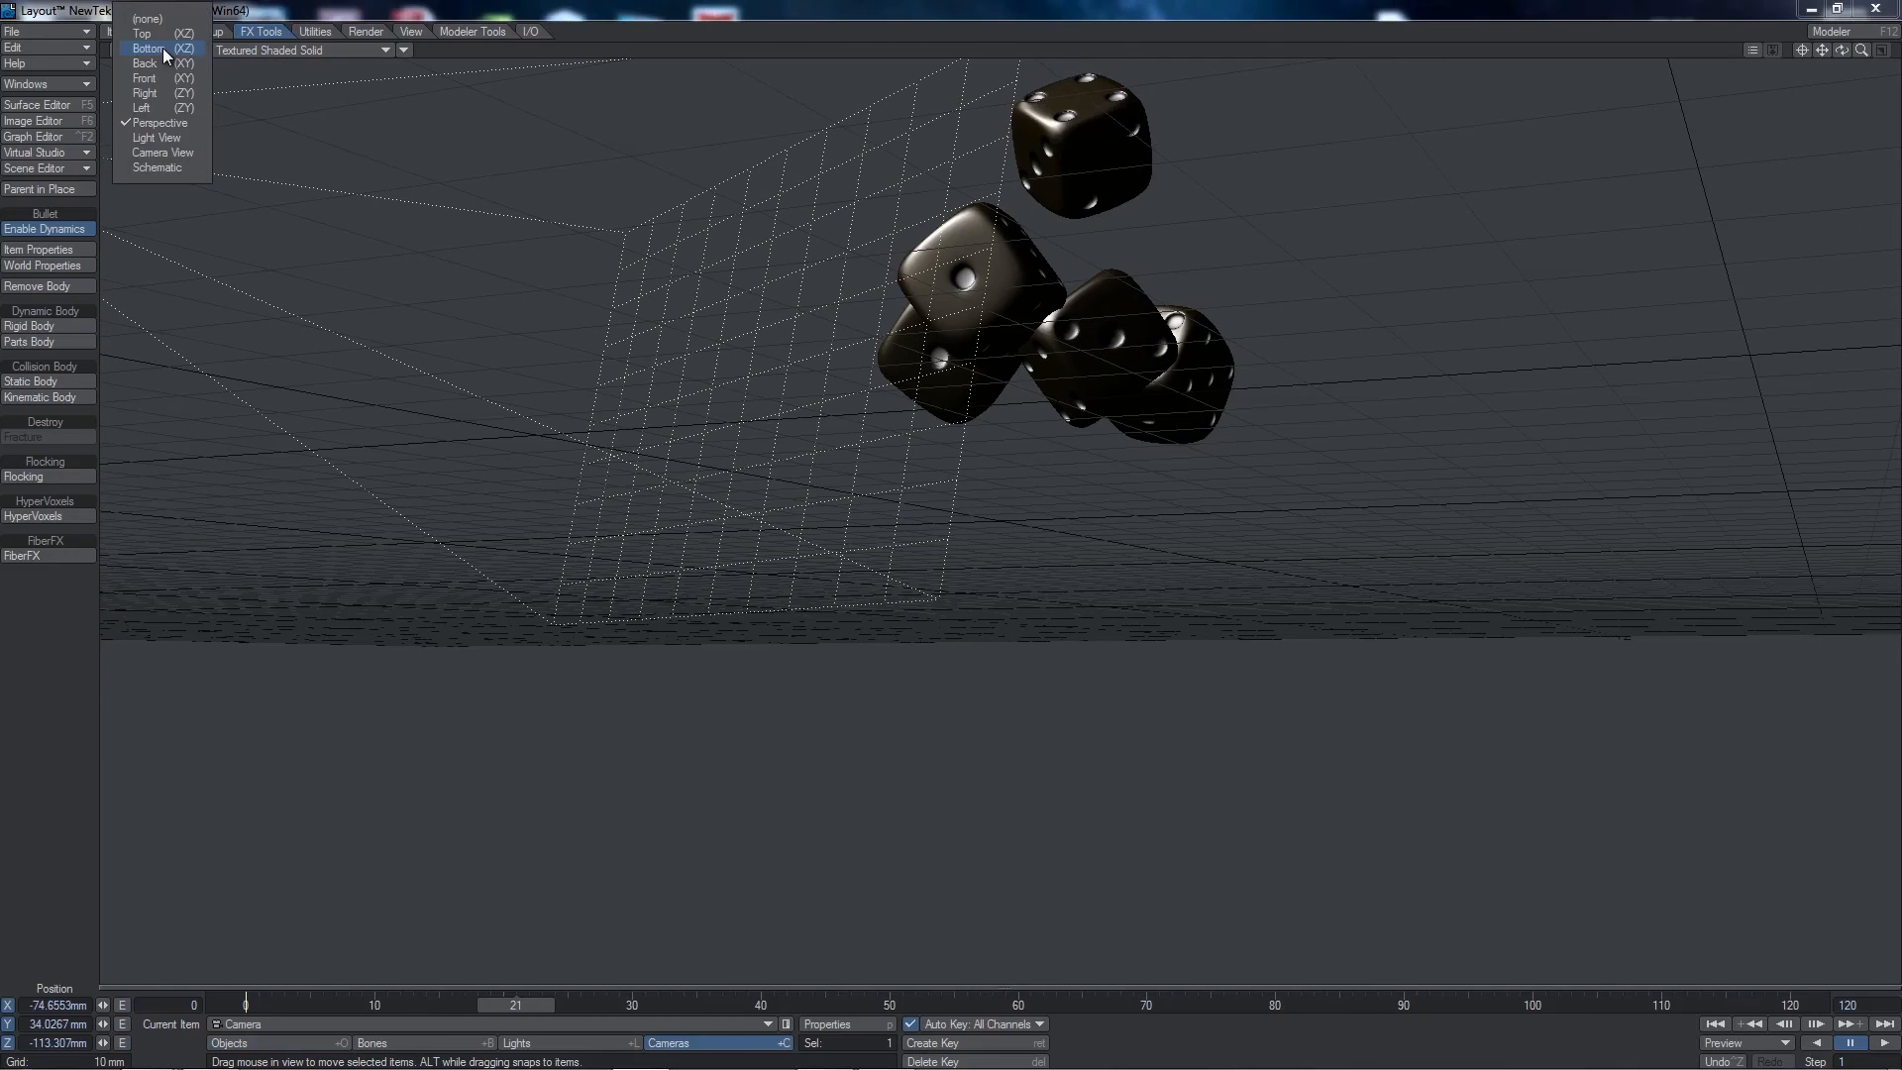
left_click(183, 154)
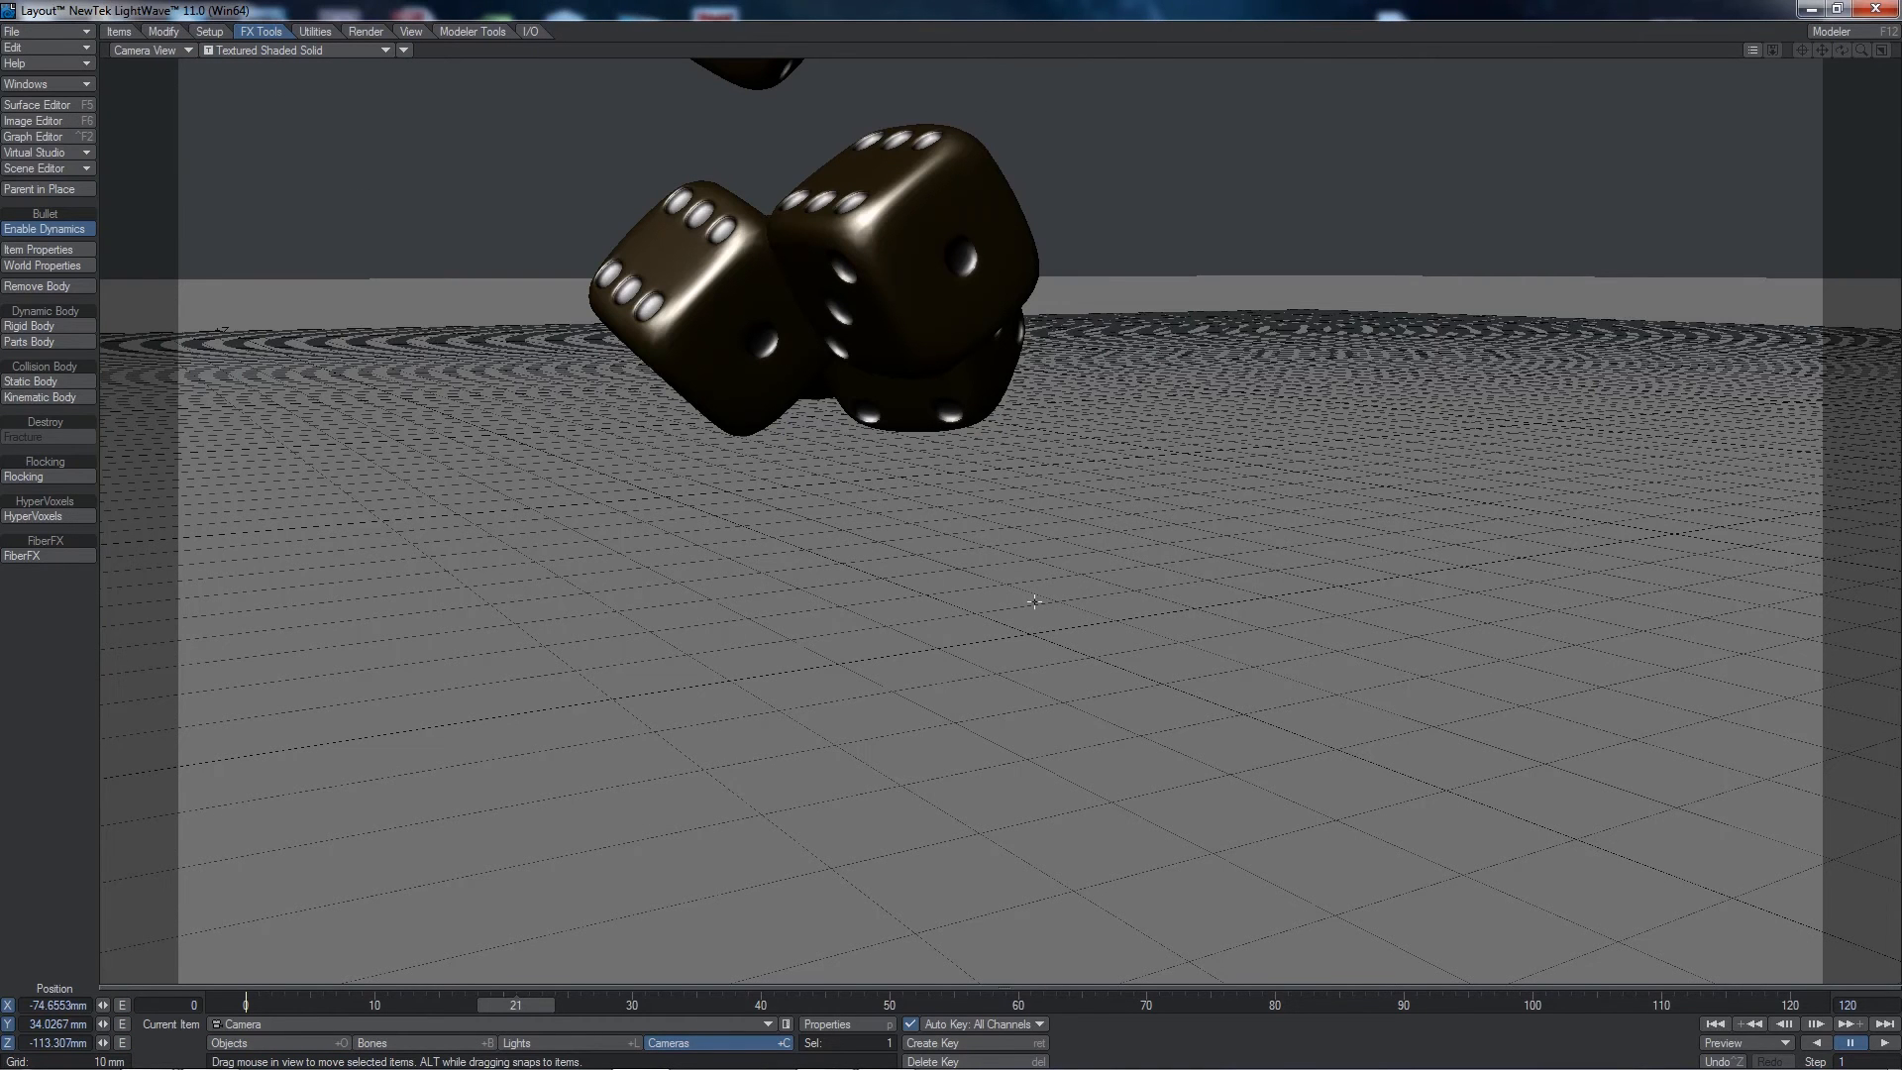
left_click(1714, 1023)
left_click(1883, 1043)
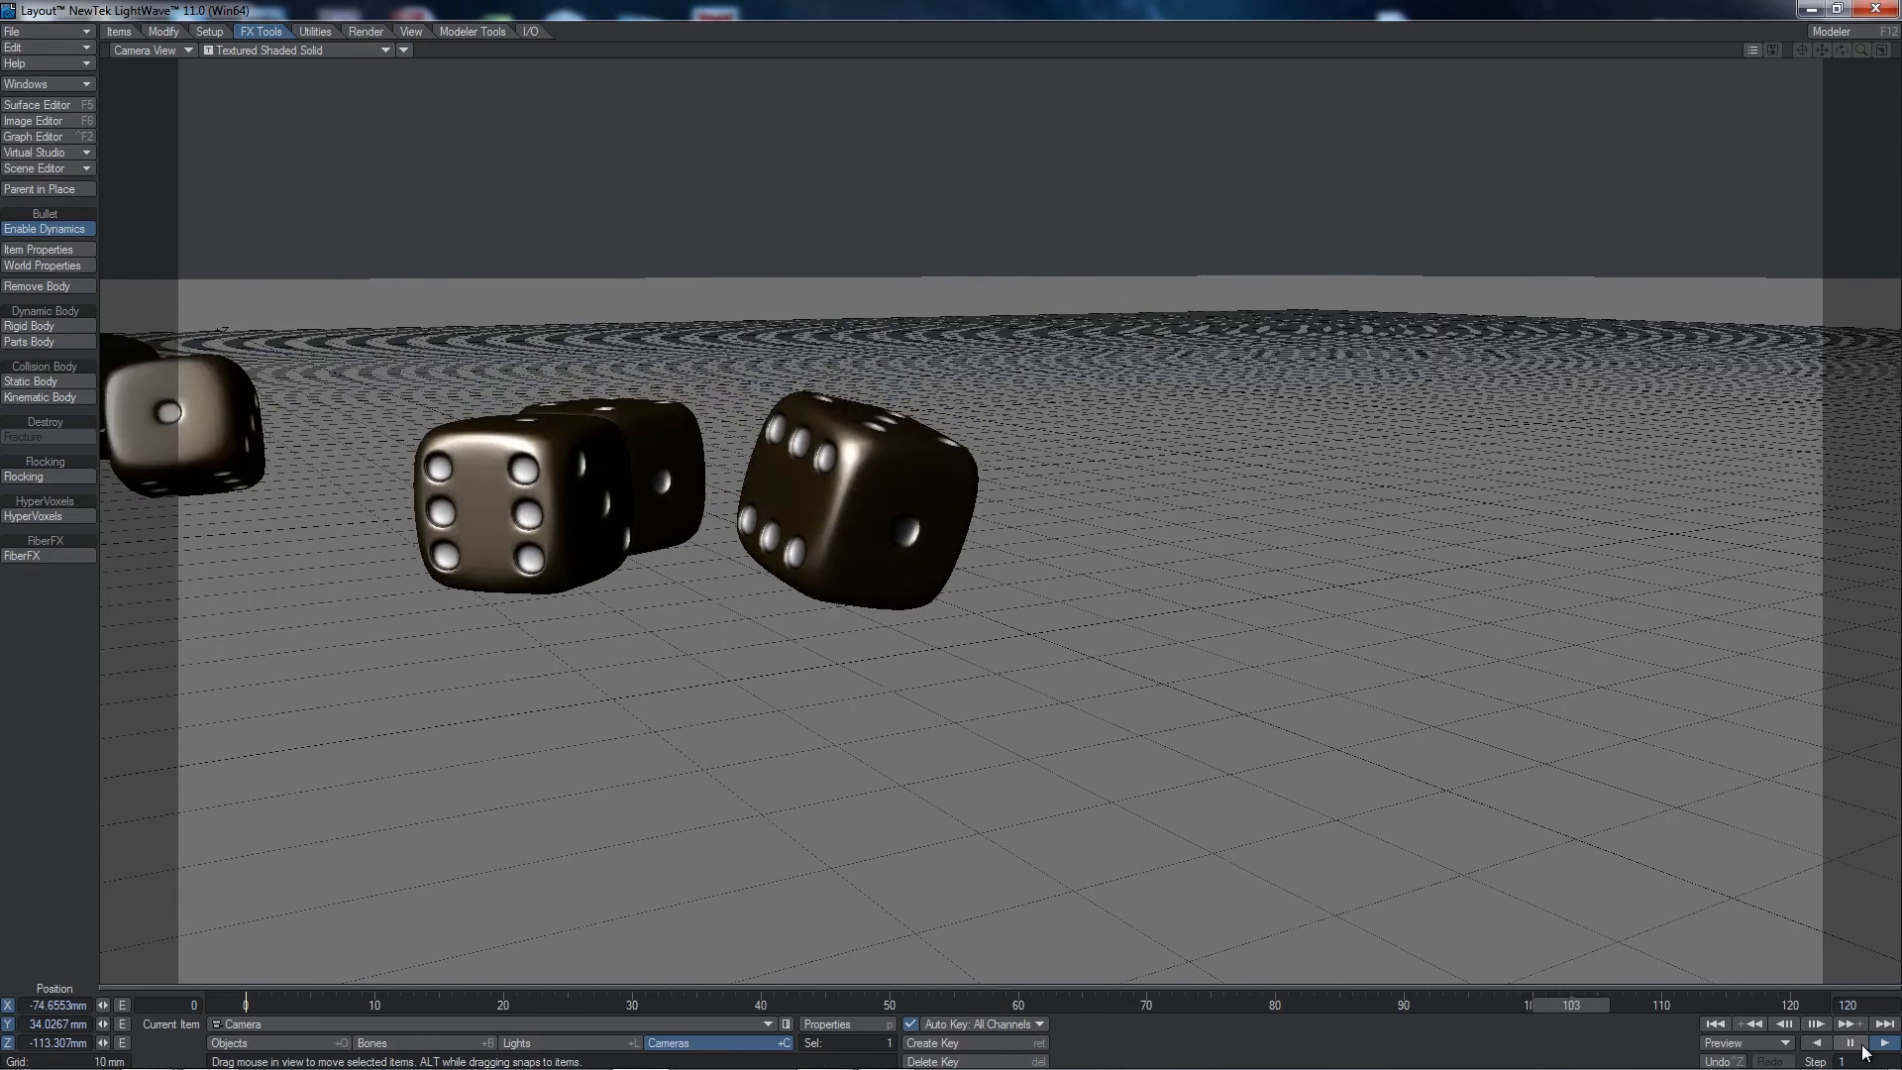
left_click(1851, 1043)
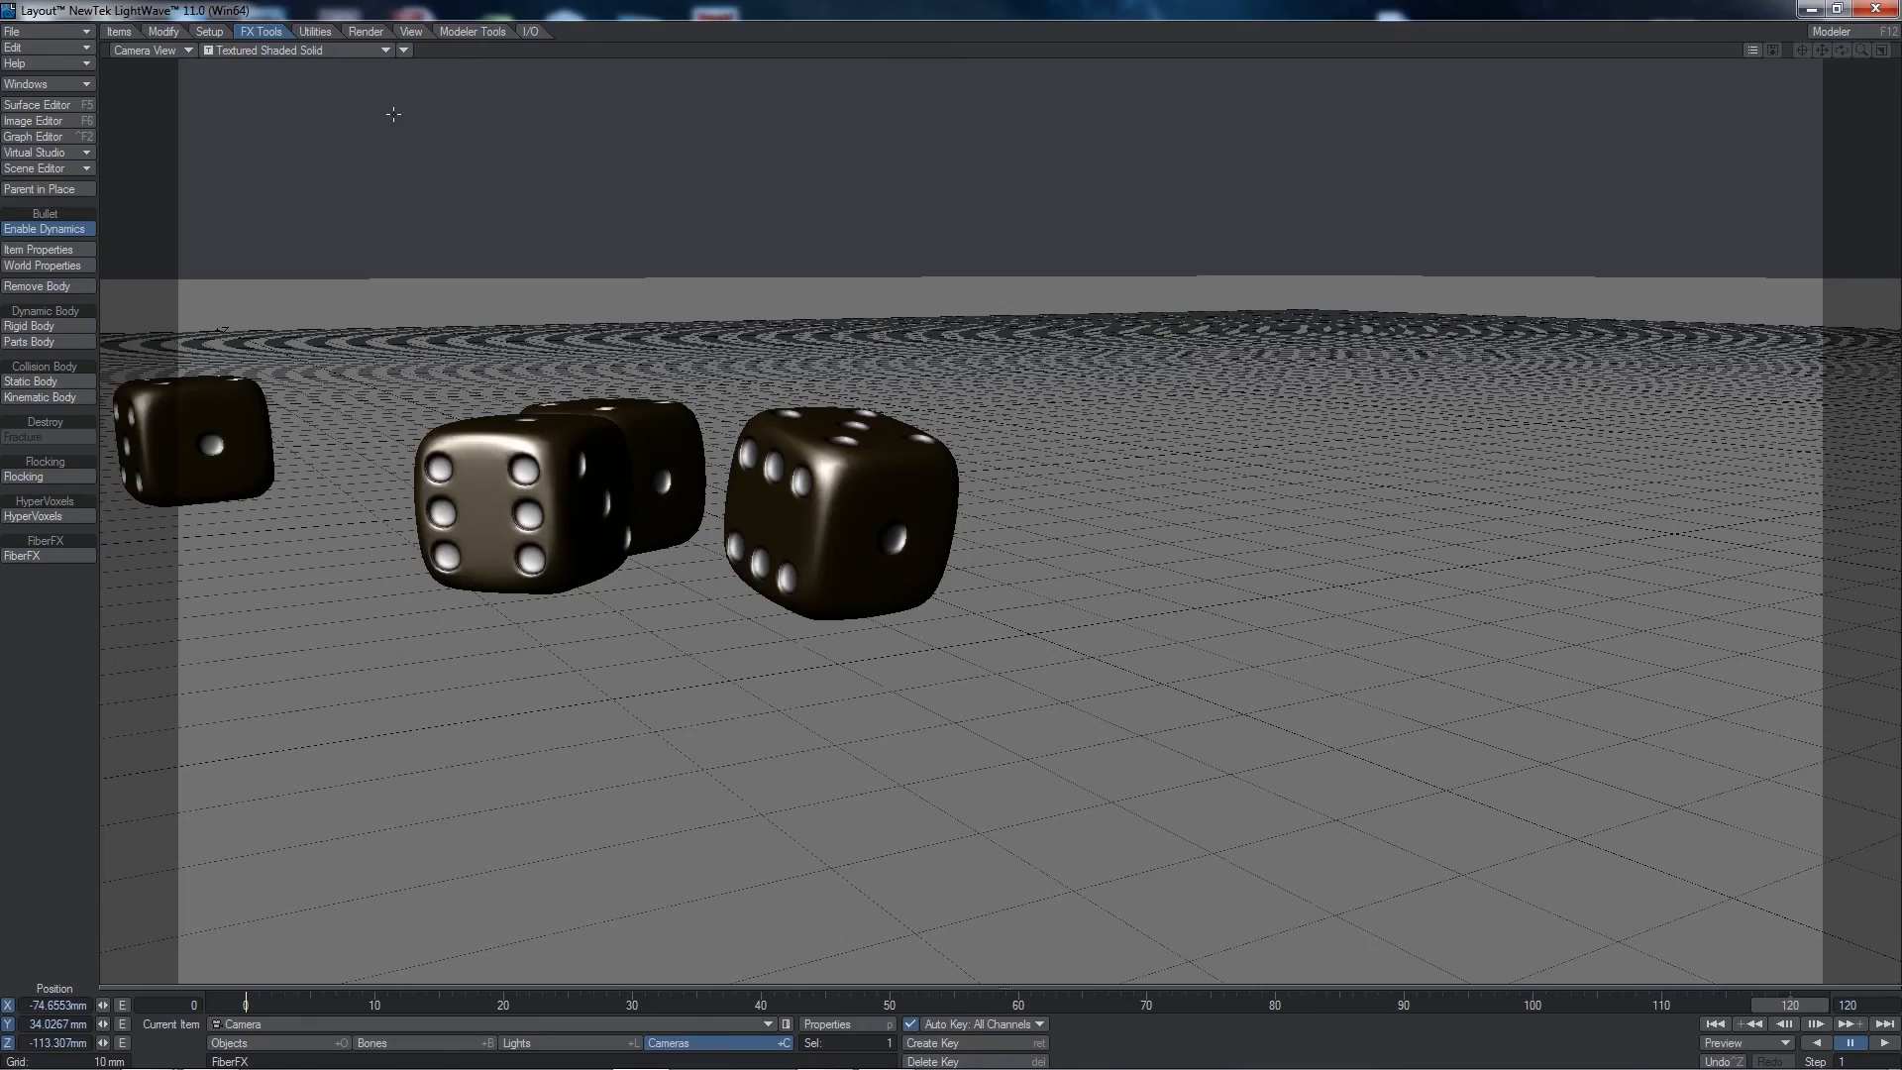
- At frame 120, turn the camera toward the scattered dice from about X -154.6 mm, Z 285.4 mm, and set the scene's last frame to 200
left_click_drag(1018, 684, 1057, 749)
left_click_drag(1139, 676, 1037, 532)
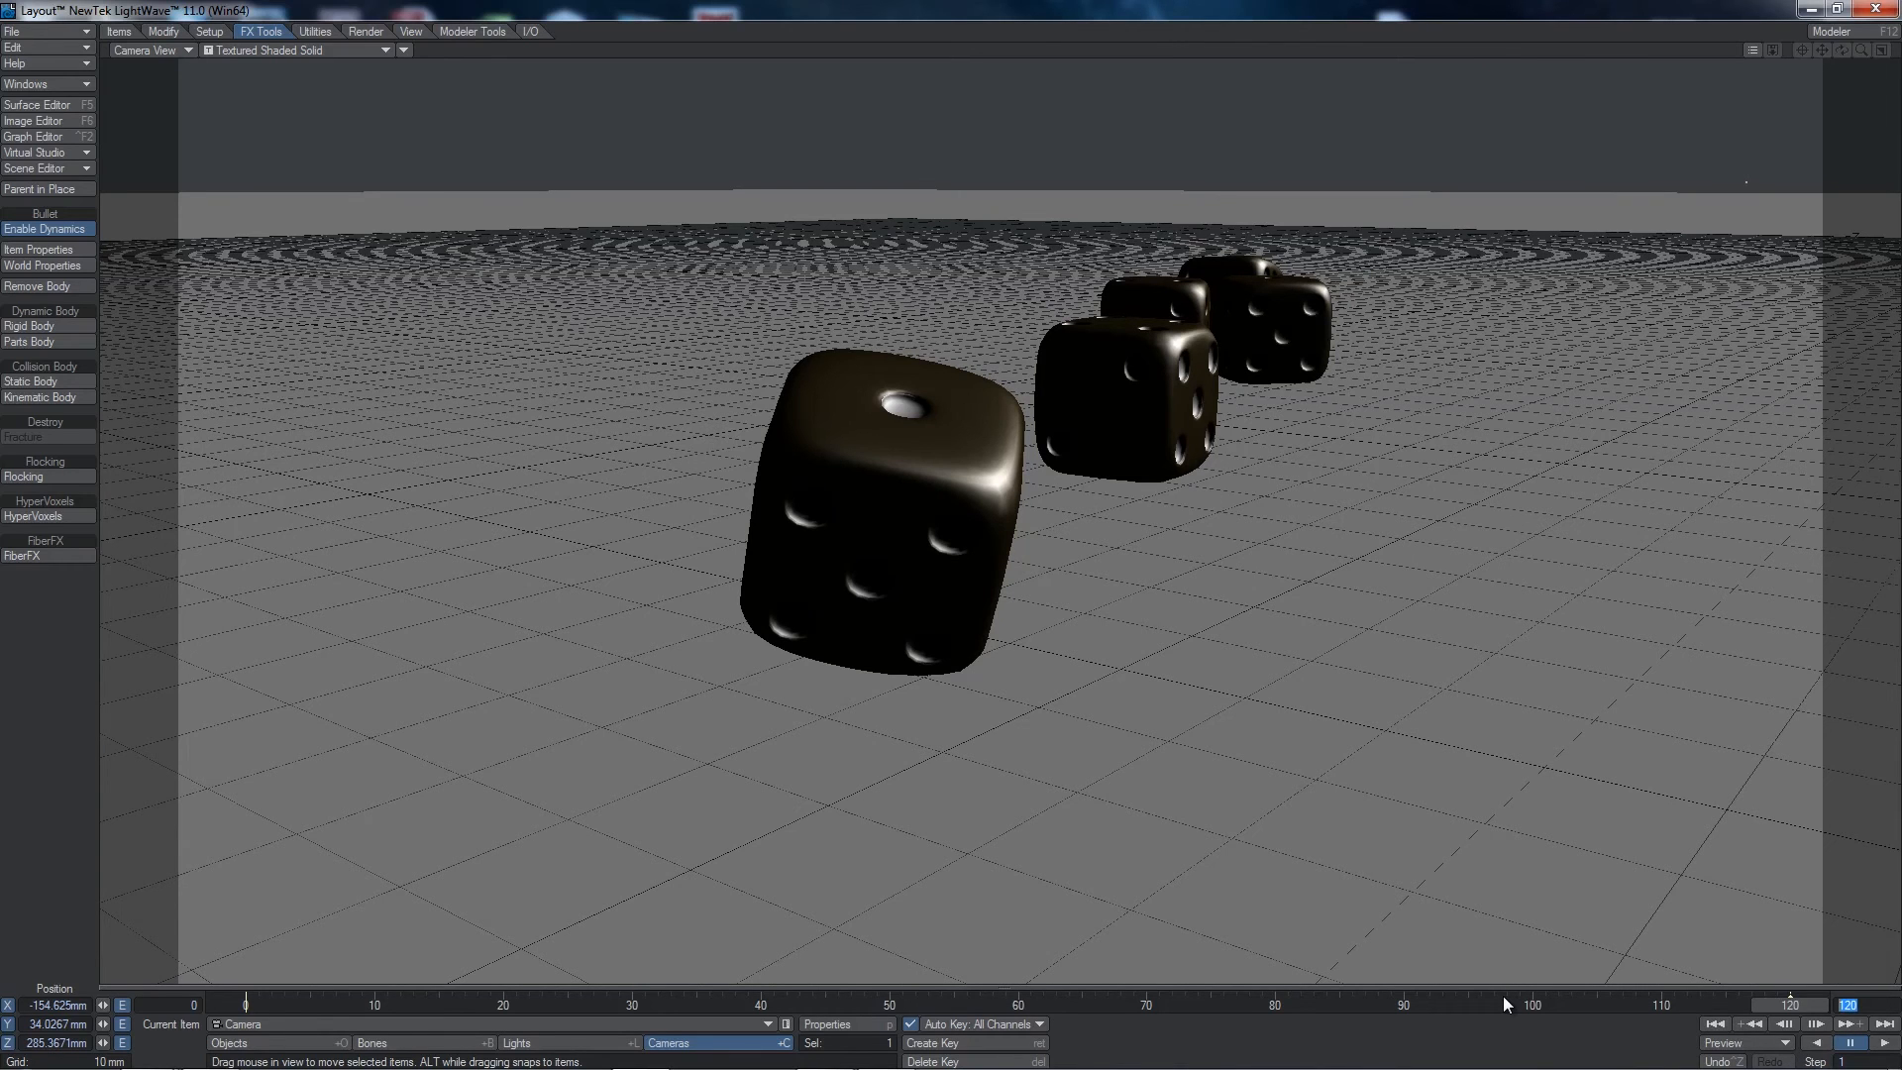
key("Return")
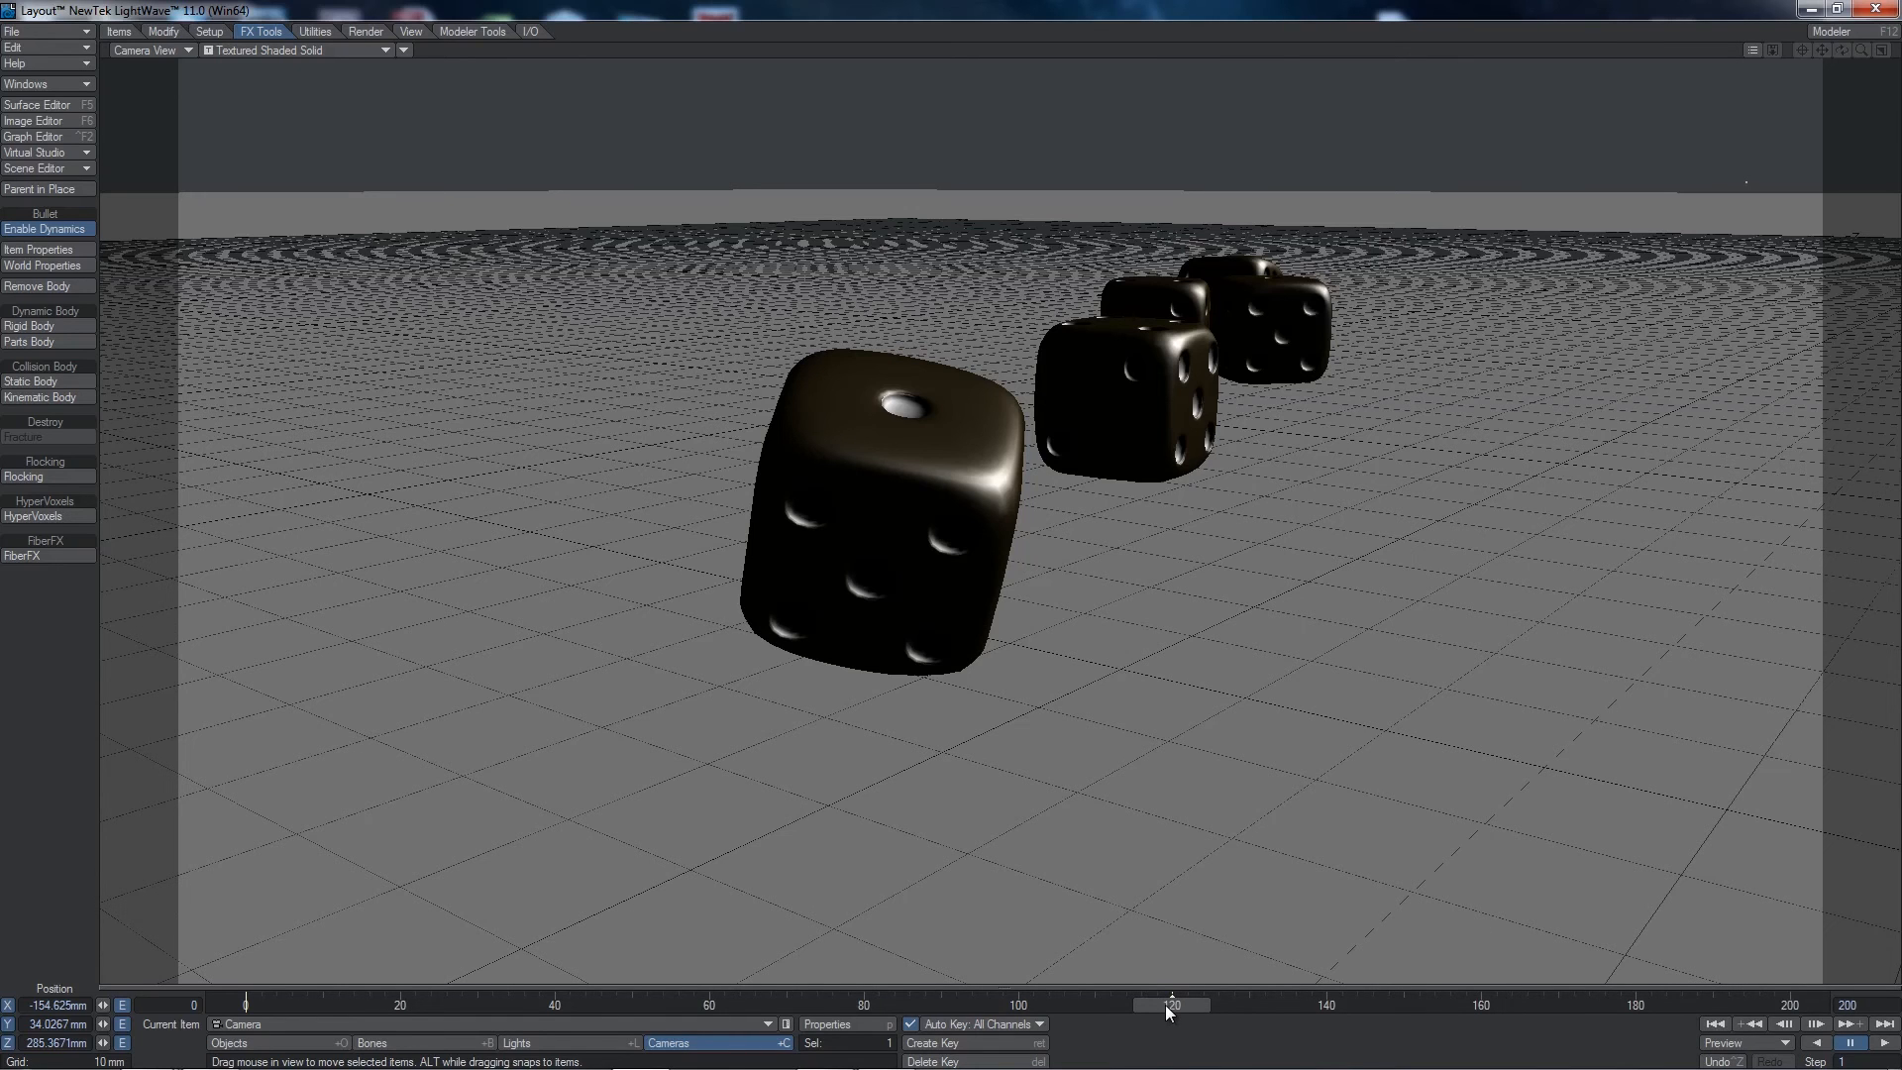
- Create a camera motion key at frame 200 and delete the camera's key at frame 120
left_click(931, 1043)
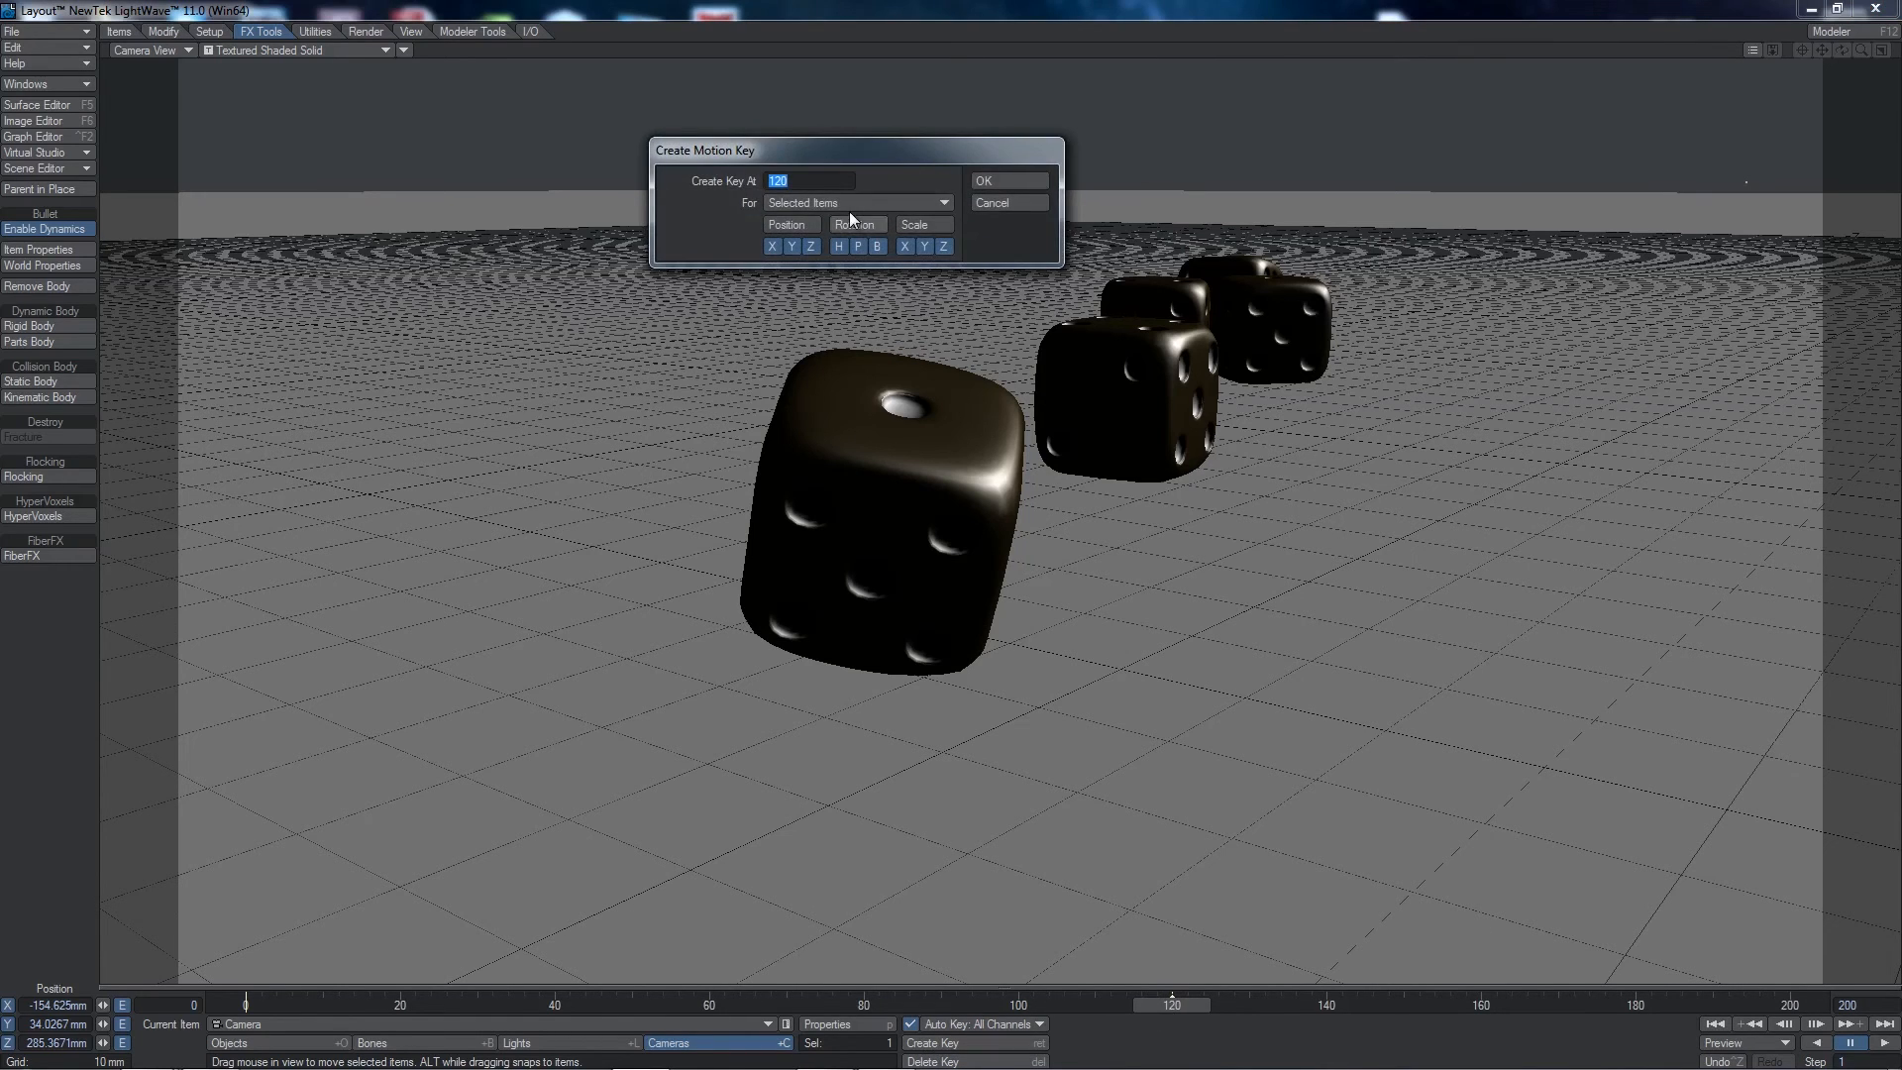
type("200")
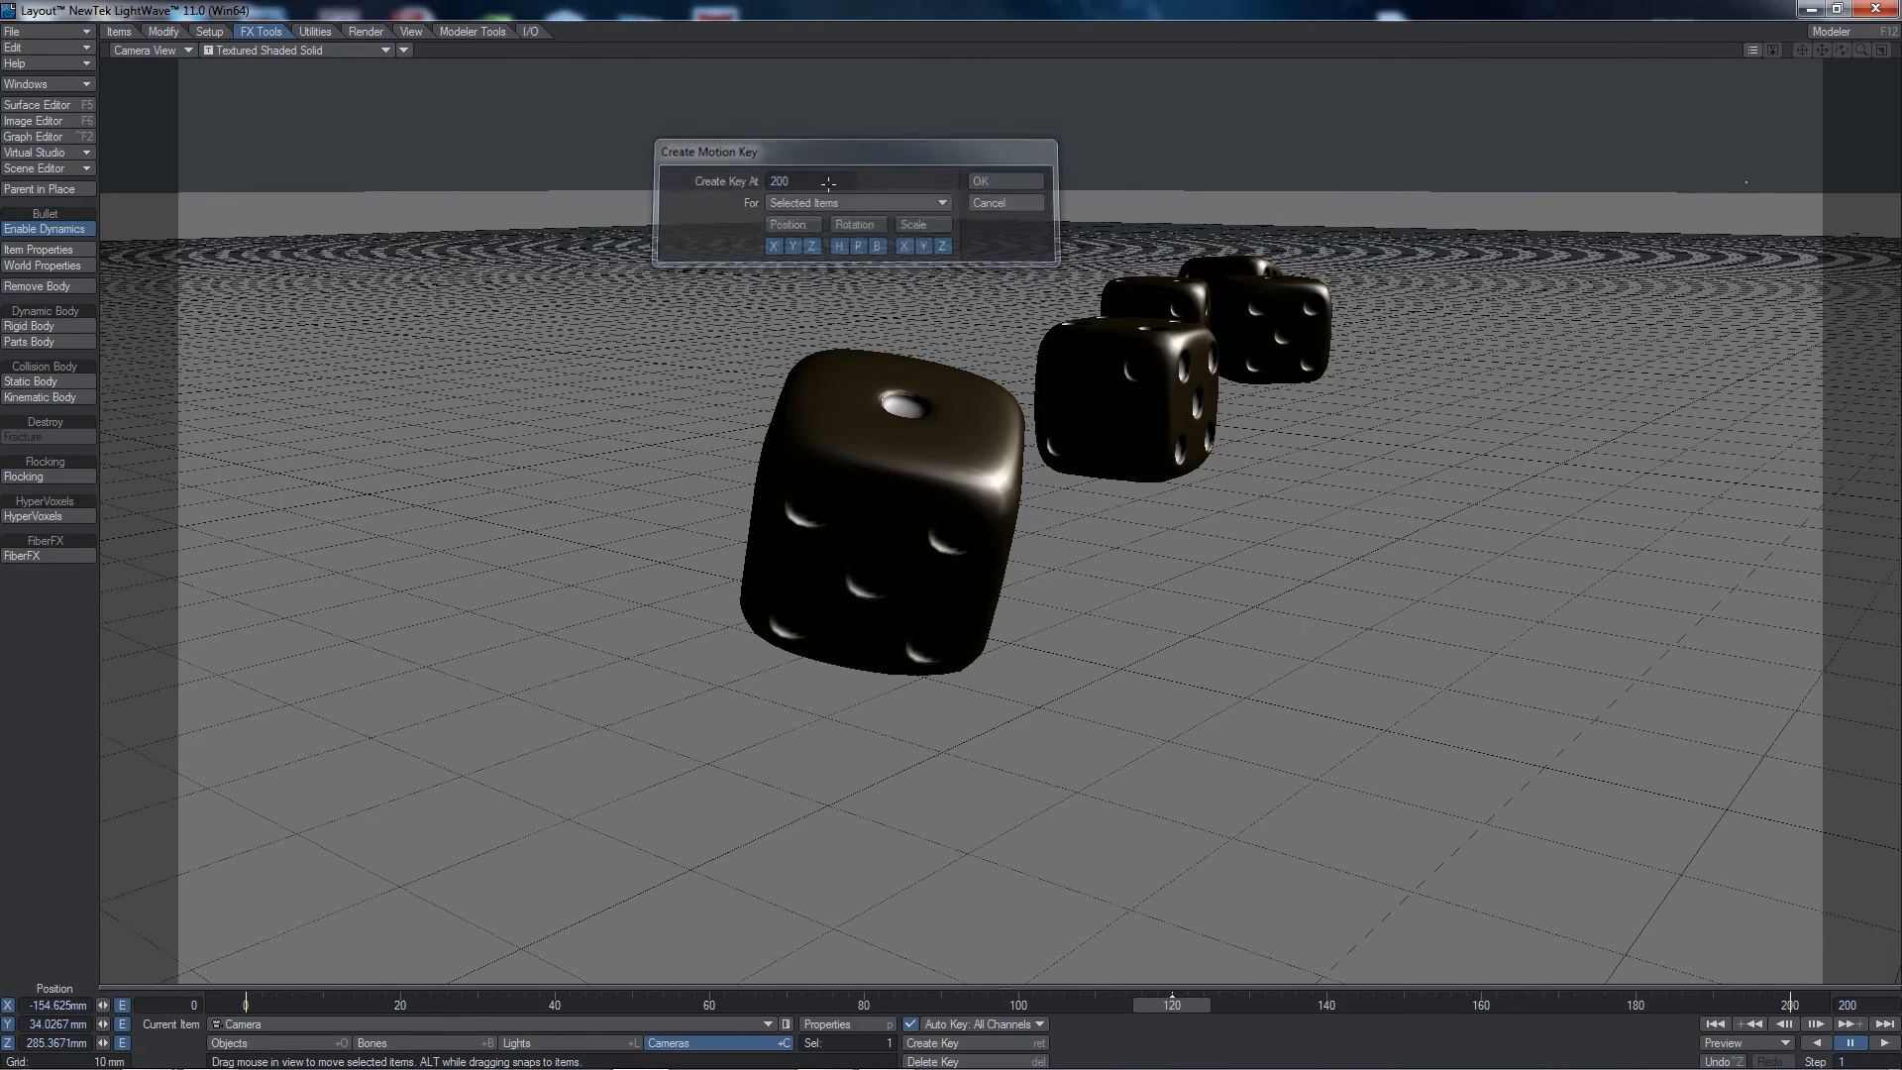
key("Return")
left_click(932, 1061)
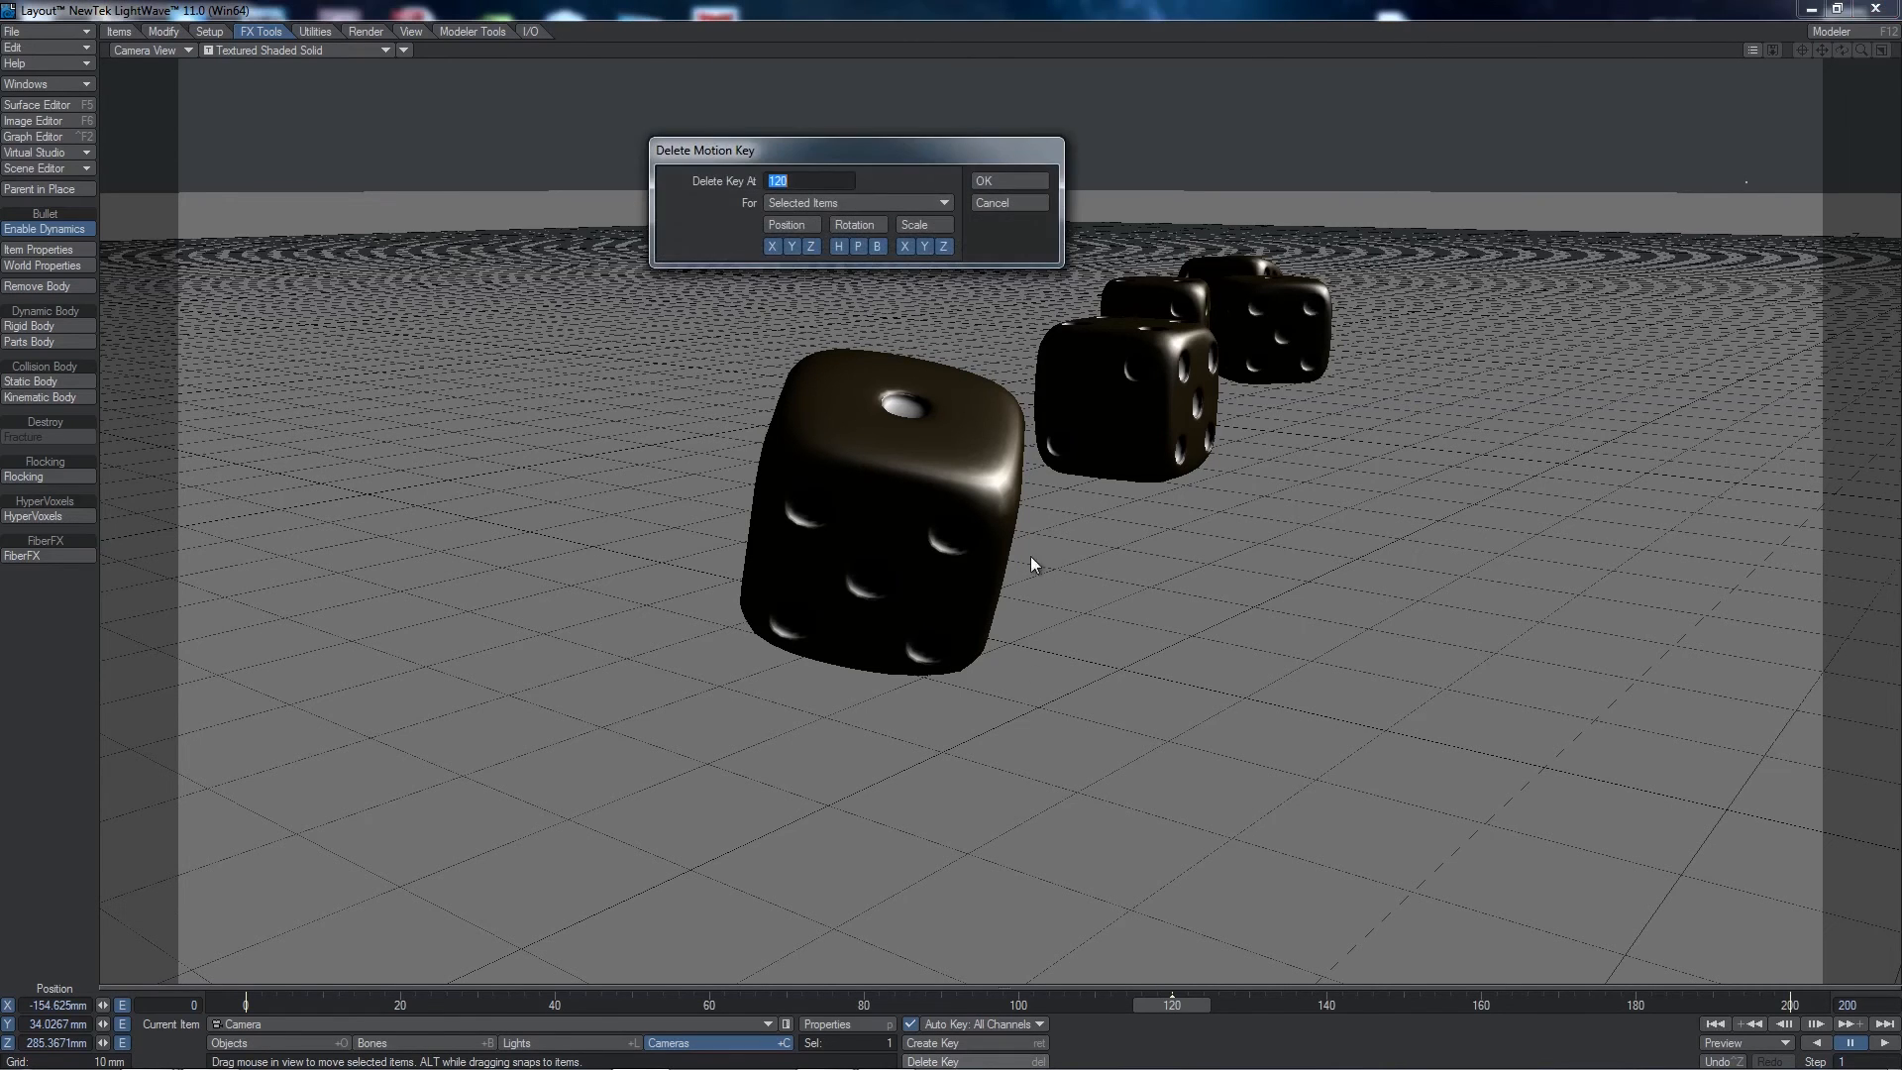
left_click(1011, 184)
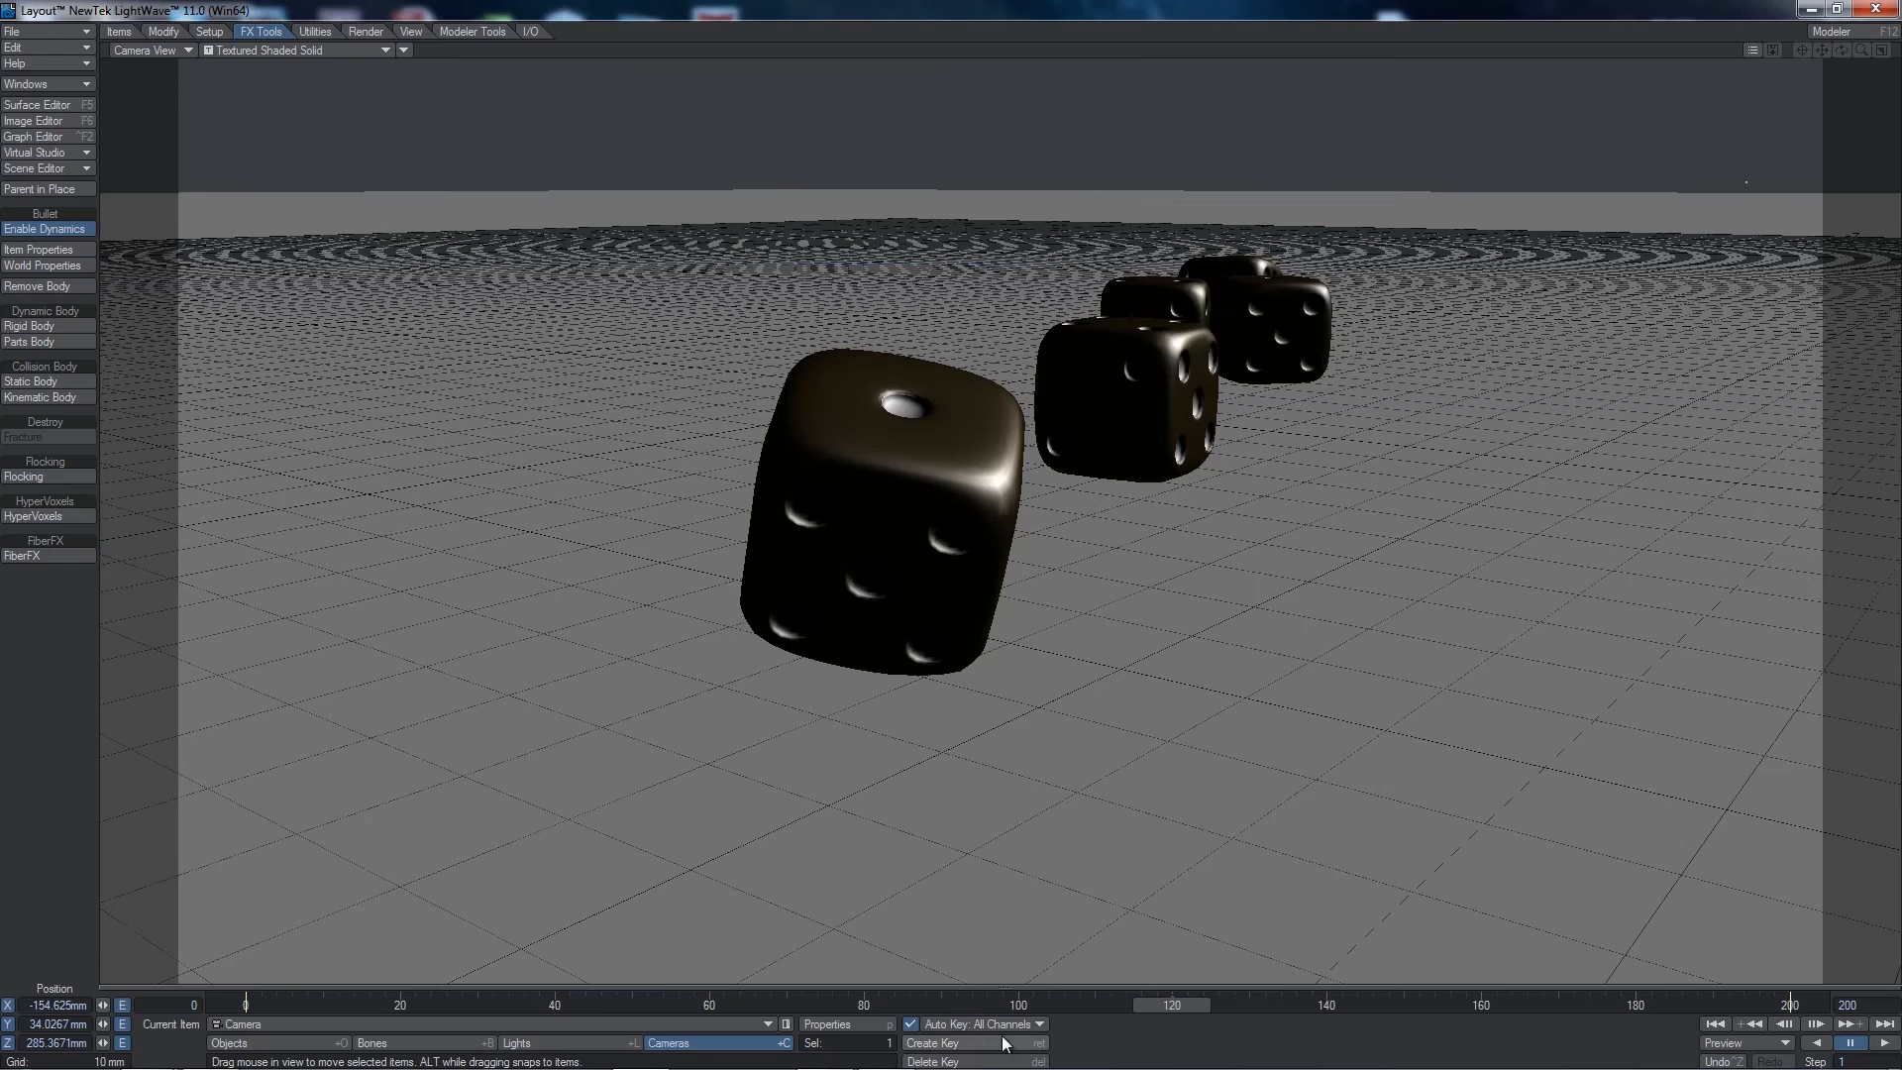
- Key the camera's new placement at frame 0, delete its motion key at frame 200, and return to frame 0
left_click(968, 1045)
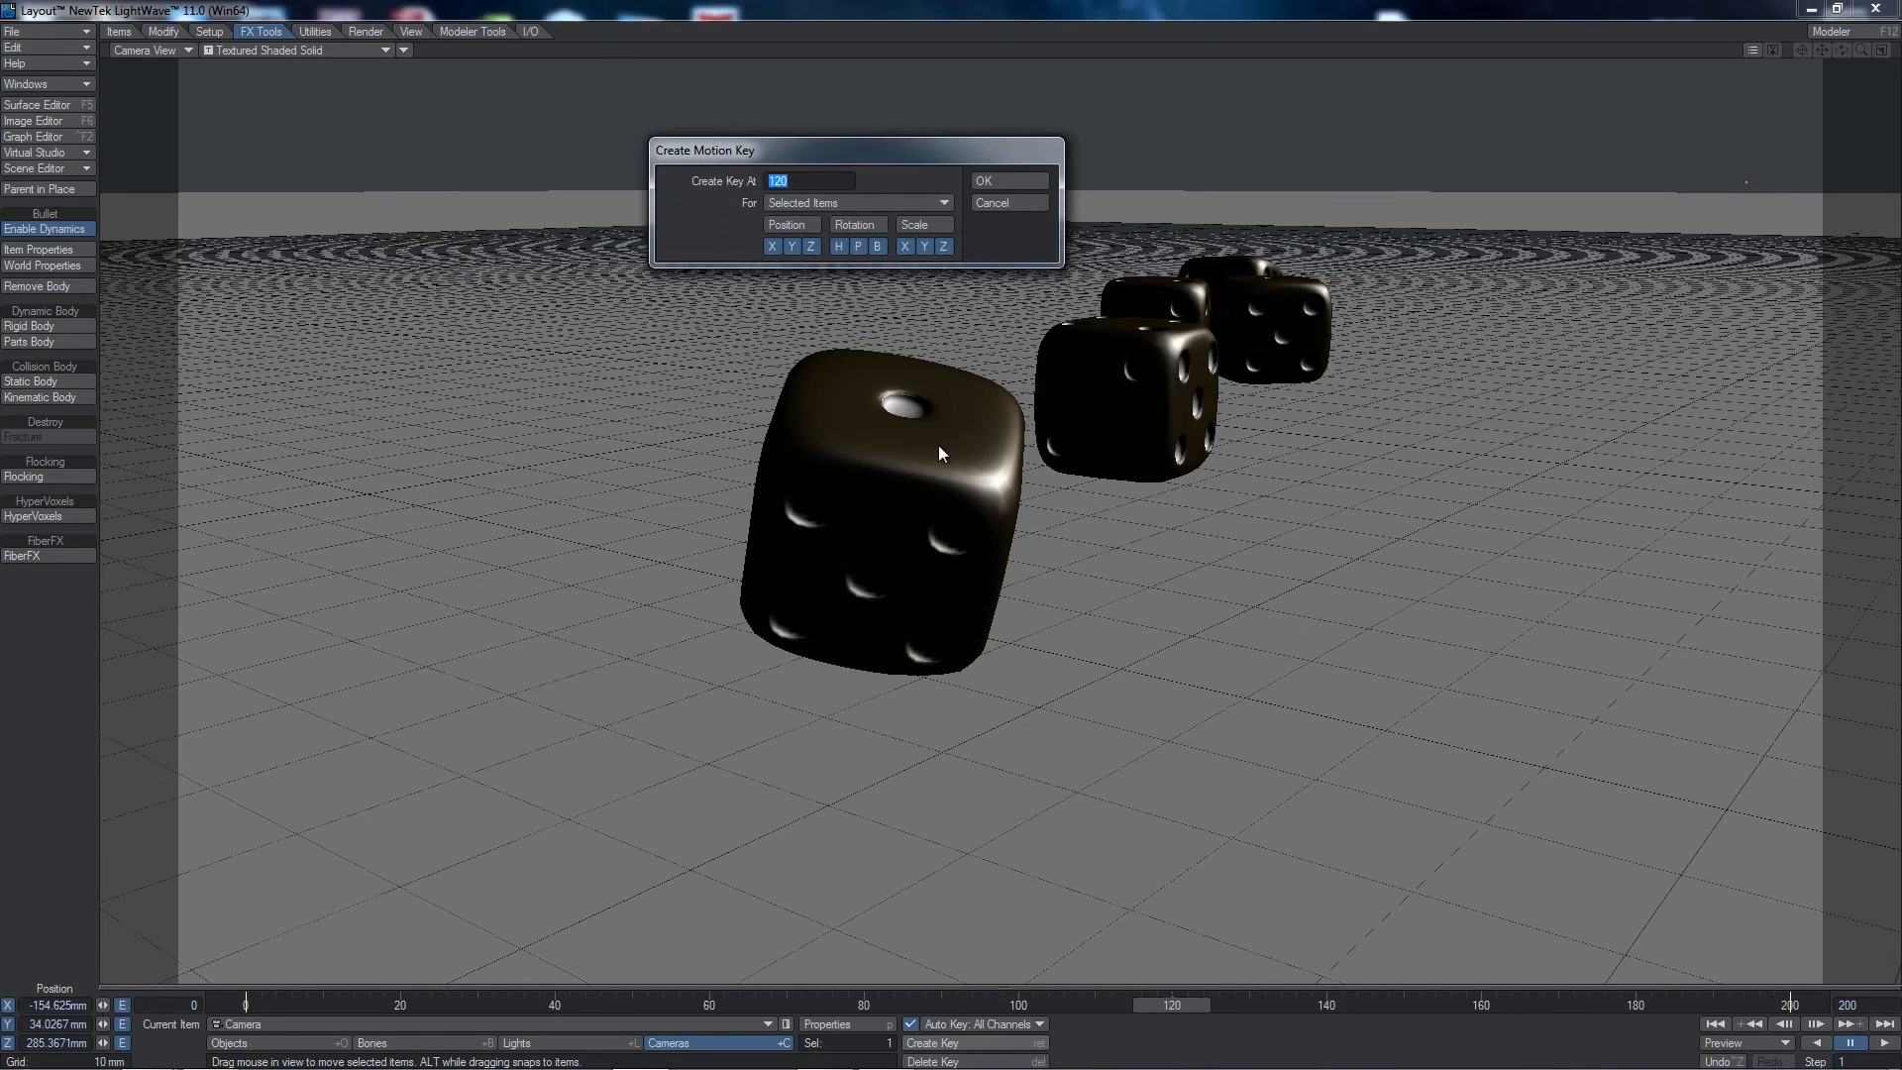
key("Return")
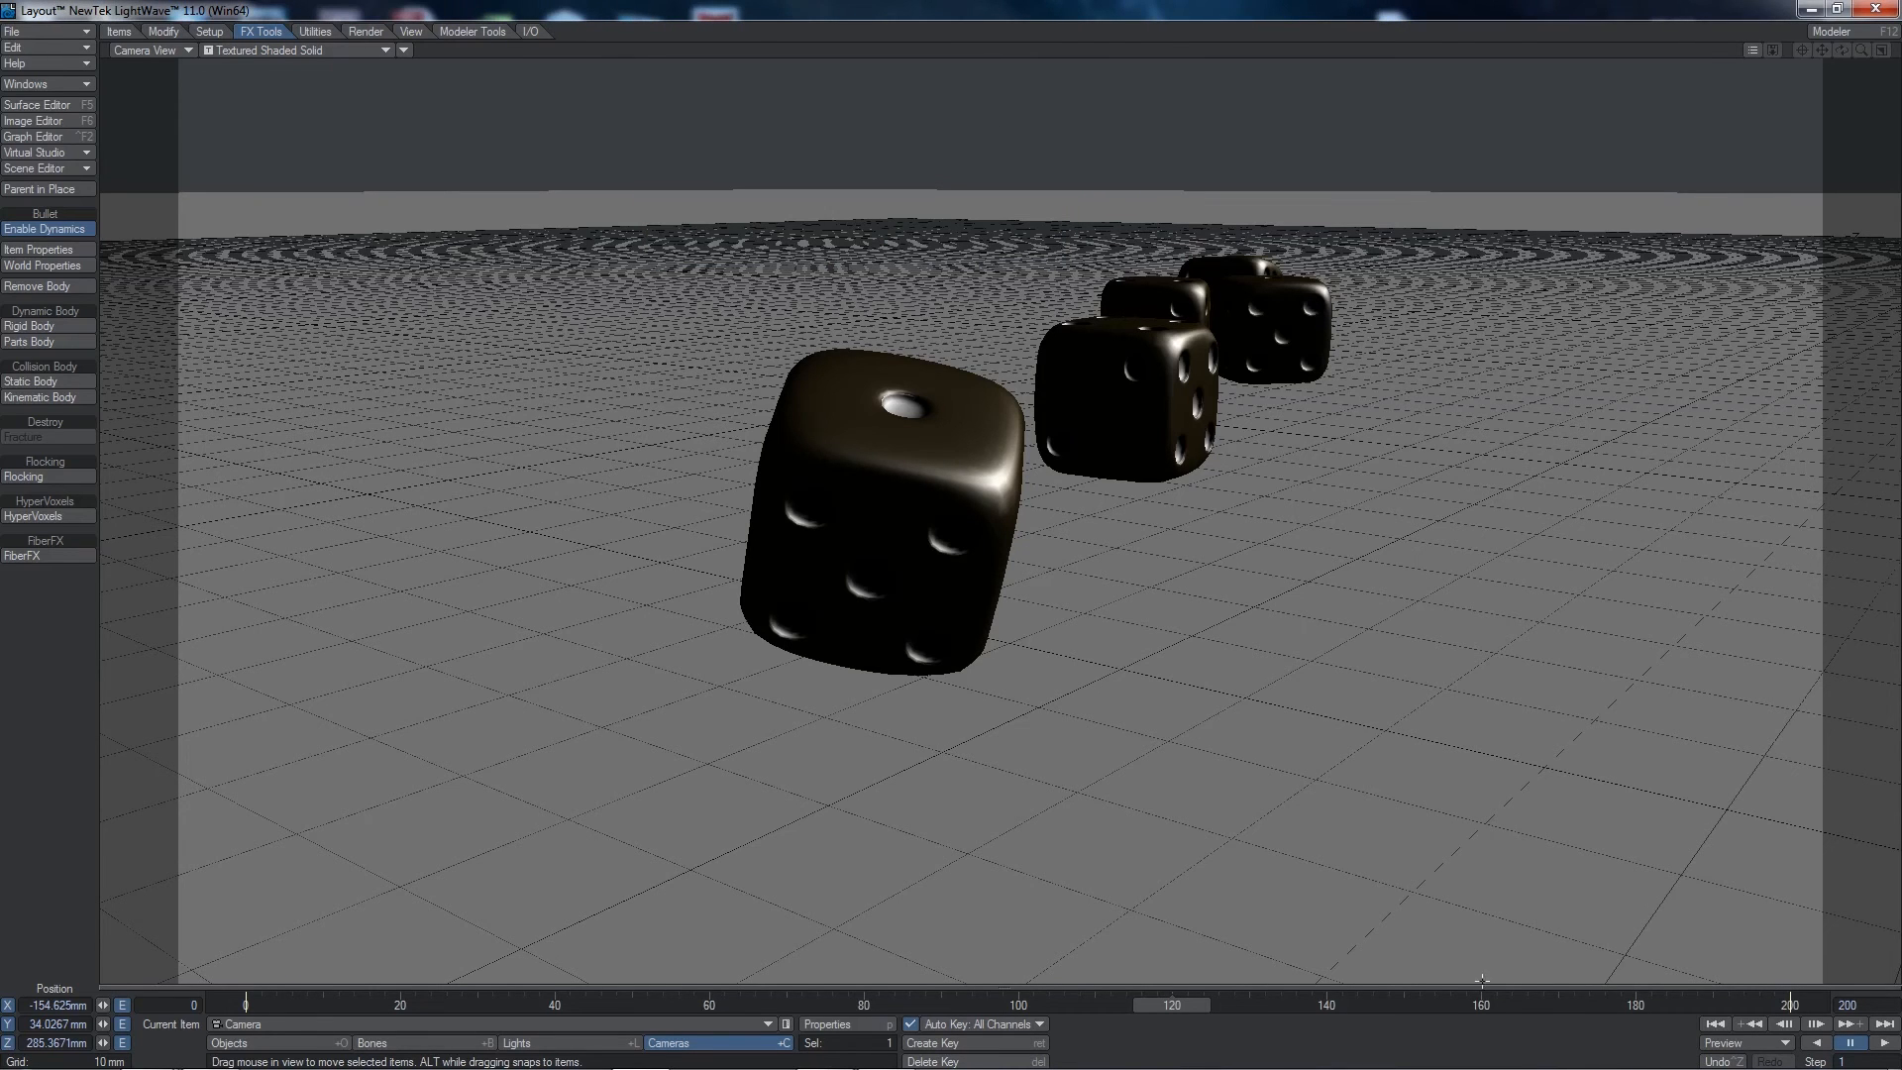
left_click(1849, 1027)
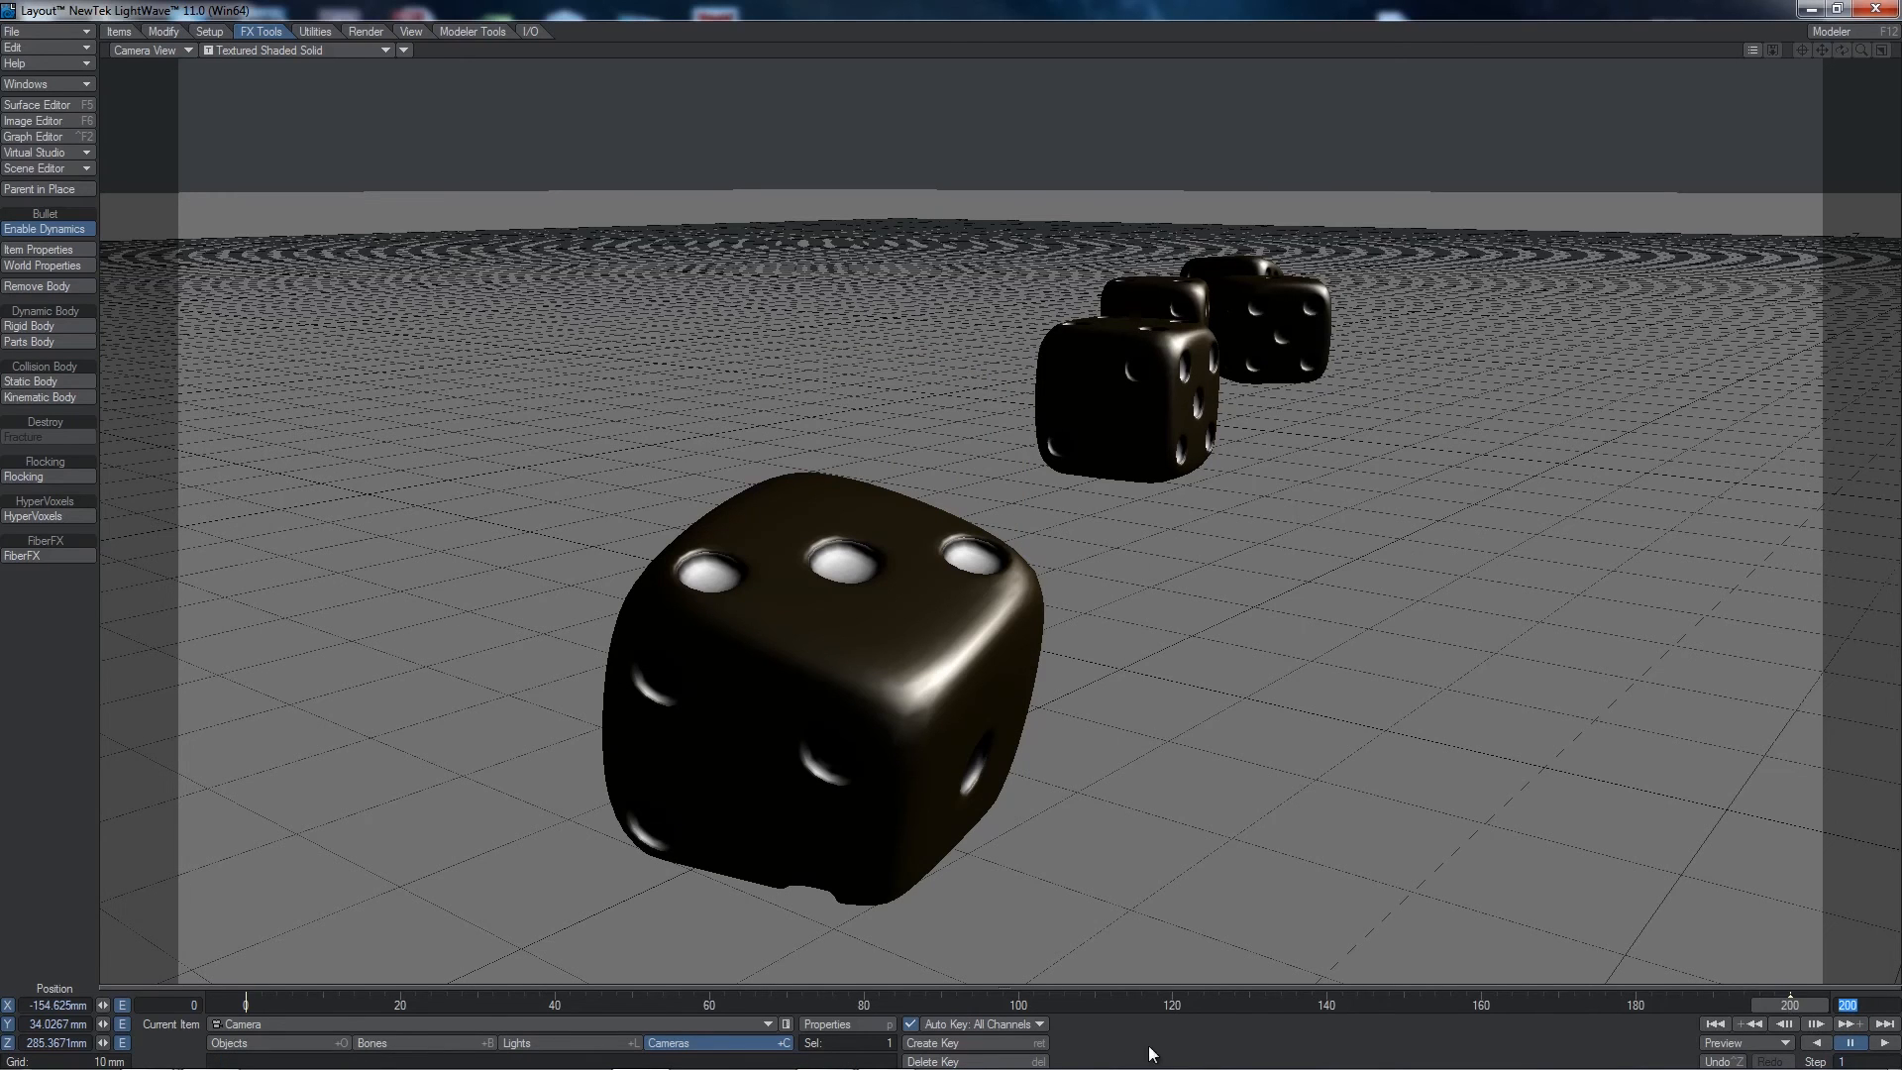
left_click(975, 1061)
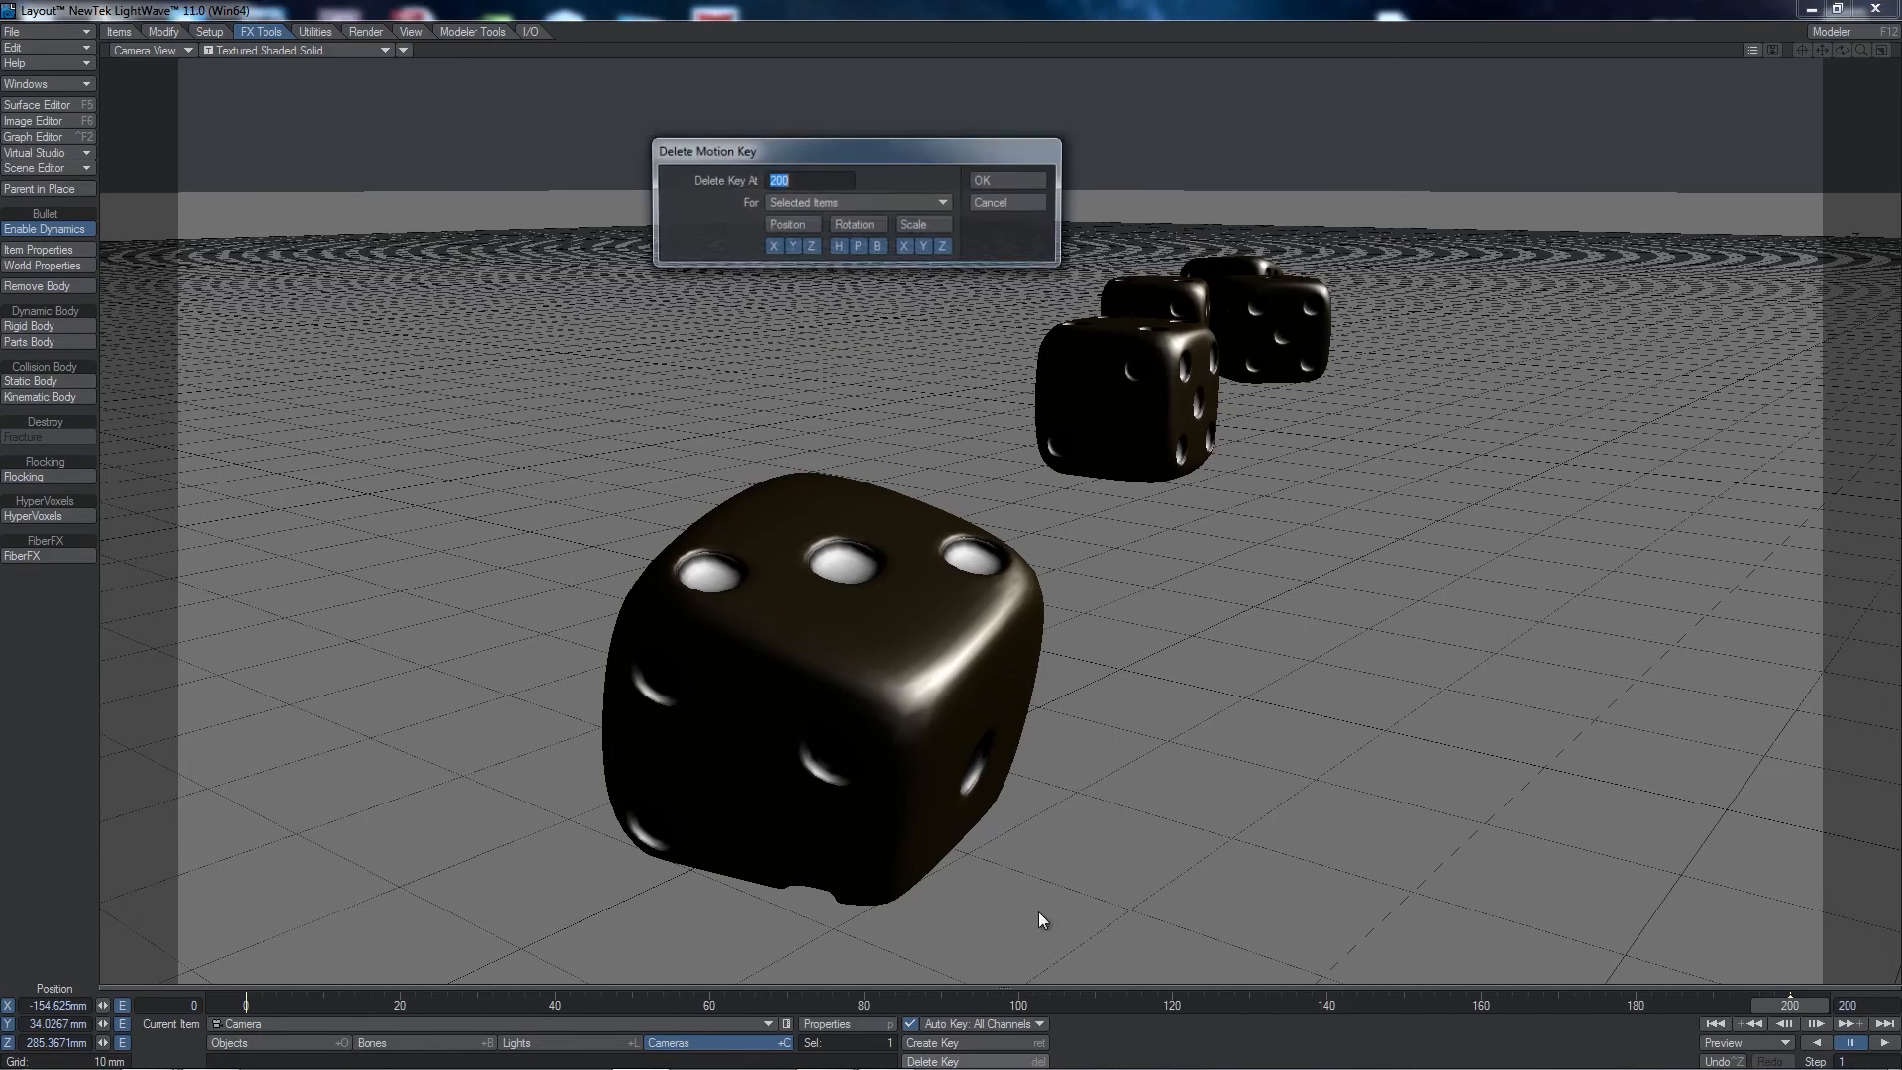
left_click(1000, 180)
left_click(1716, 1024)
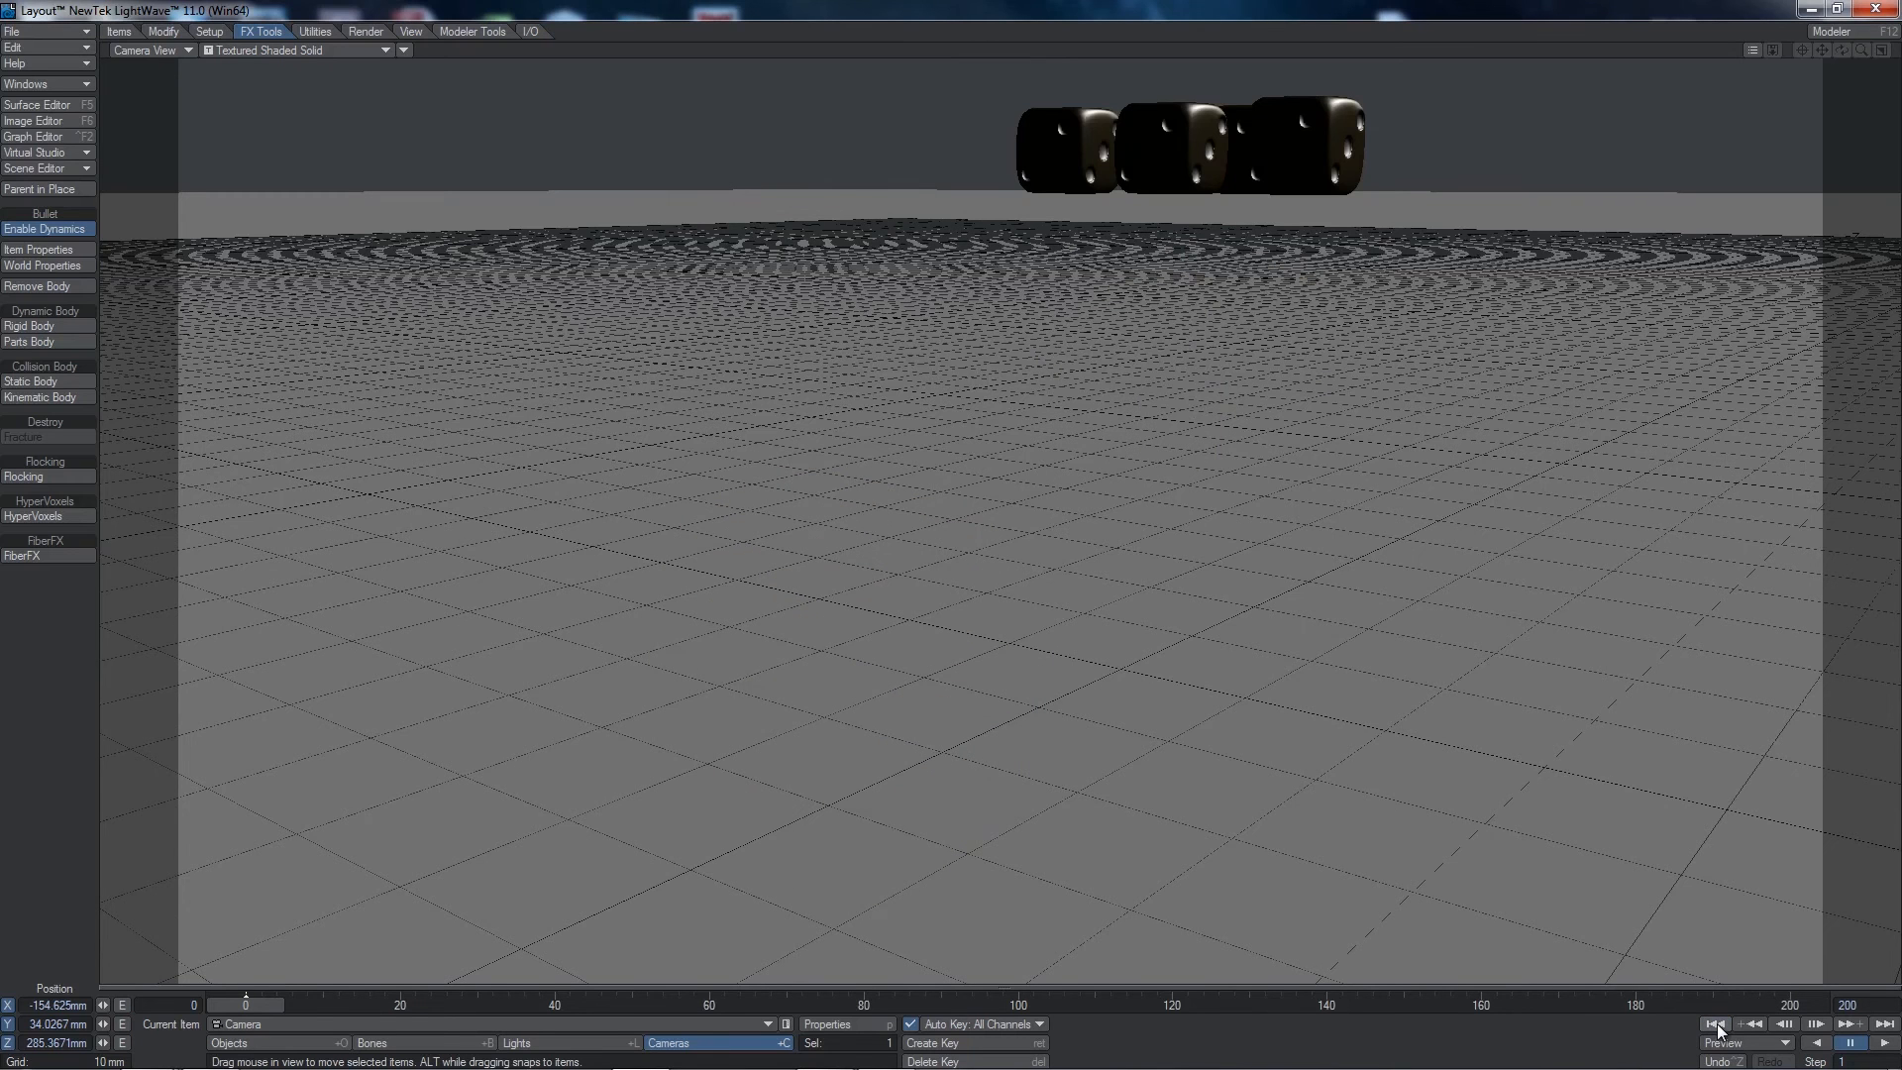
- Play the dice simulation, pause it at frame 54, and test-render that frame, closing the rendered image when done
left_click(1882, 1046)
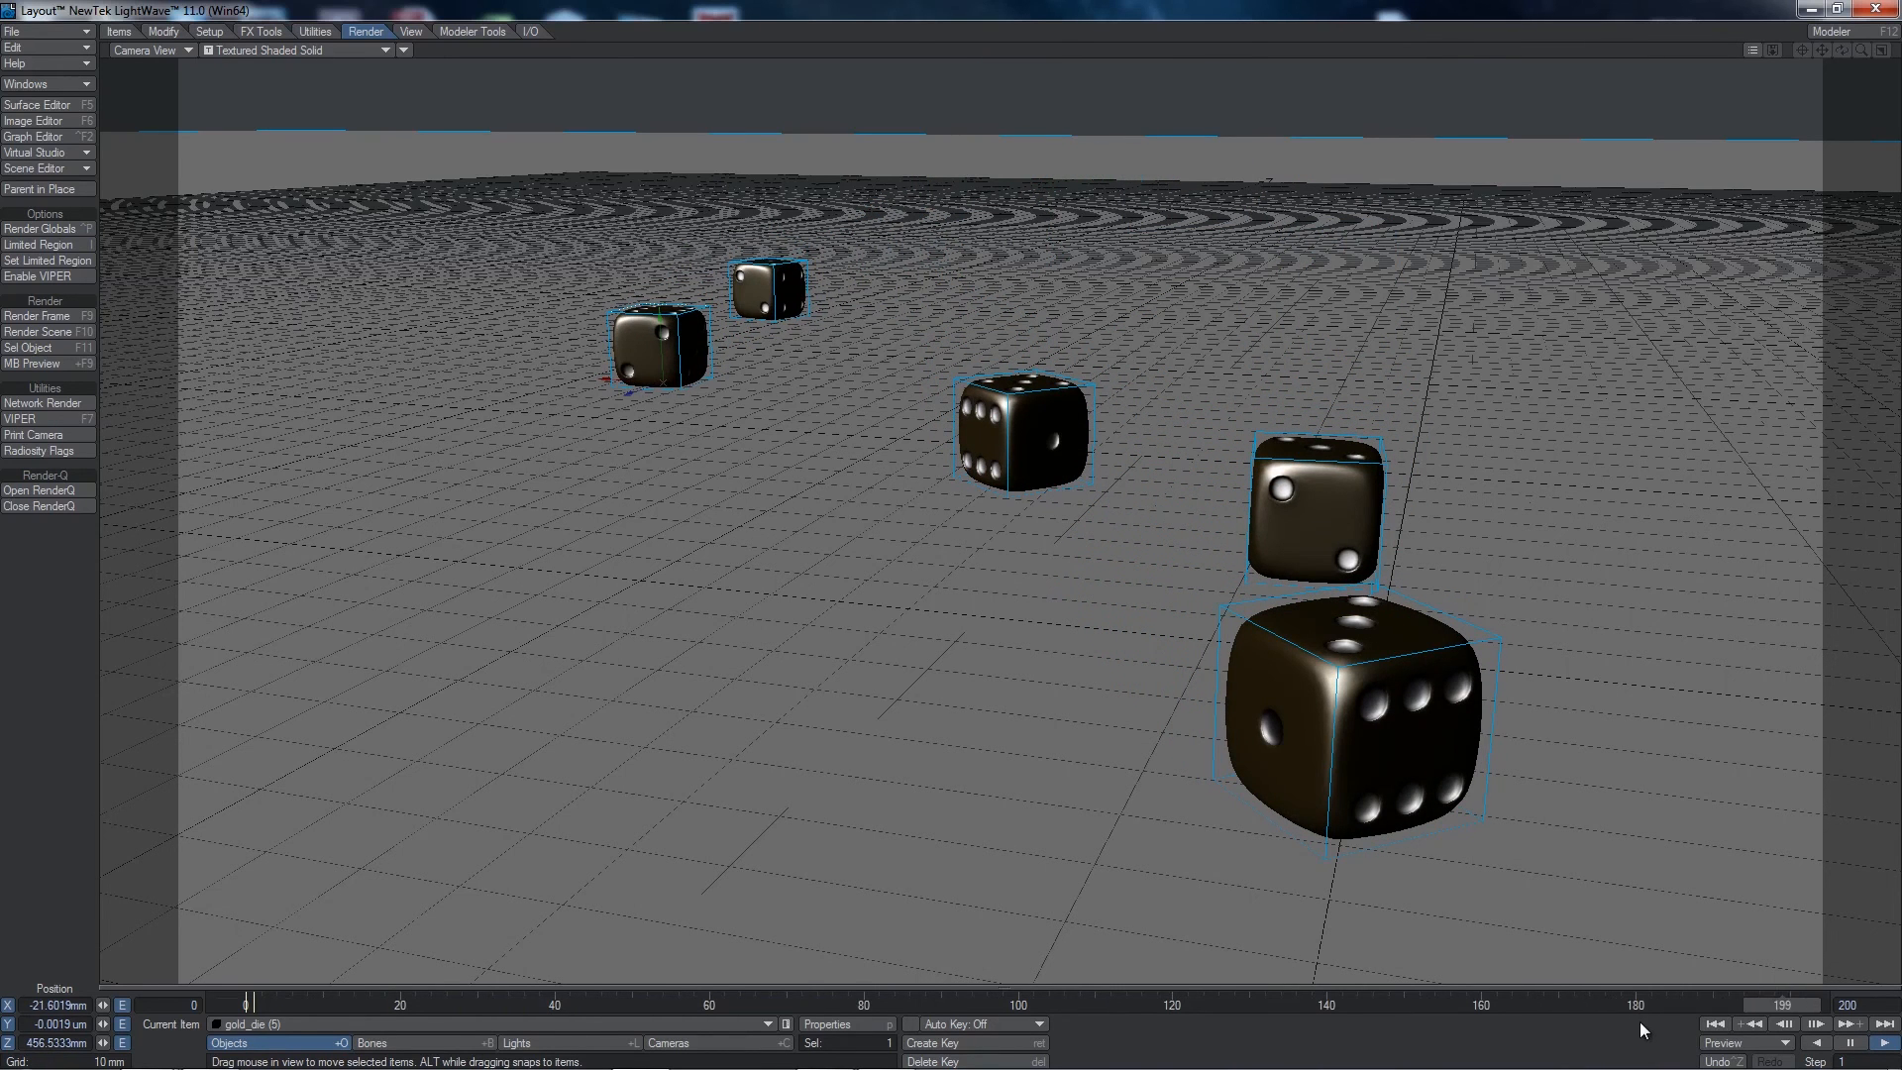
left_click(1851, 1043)
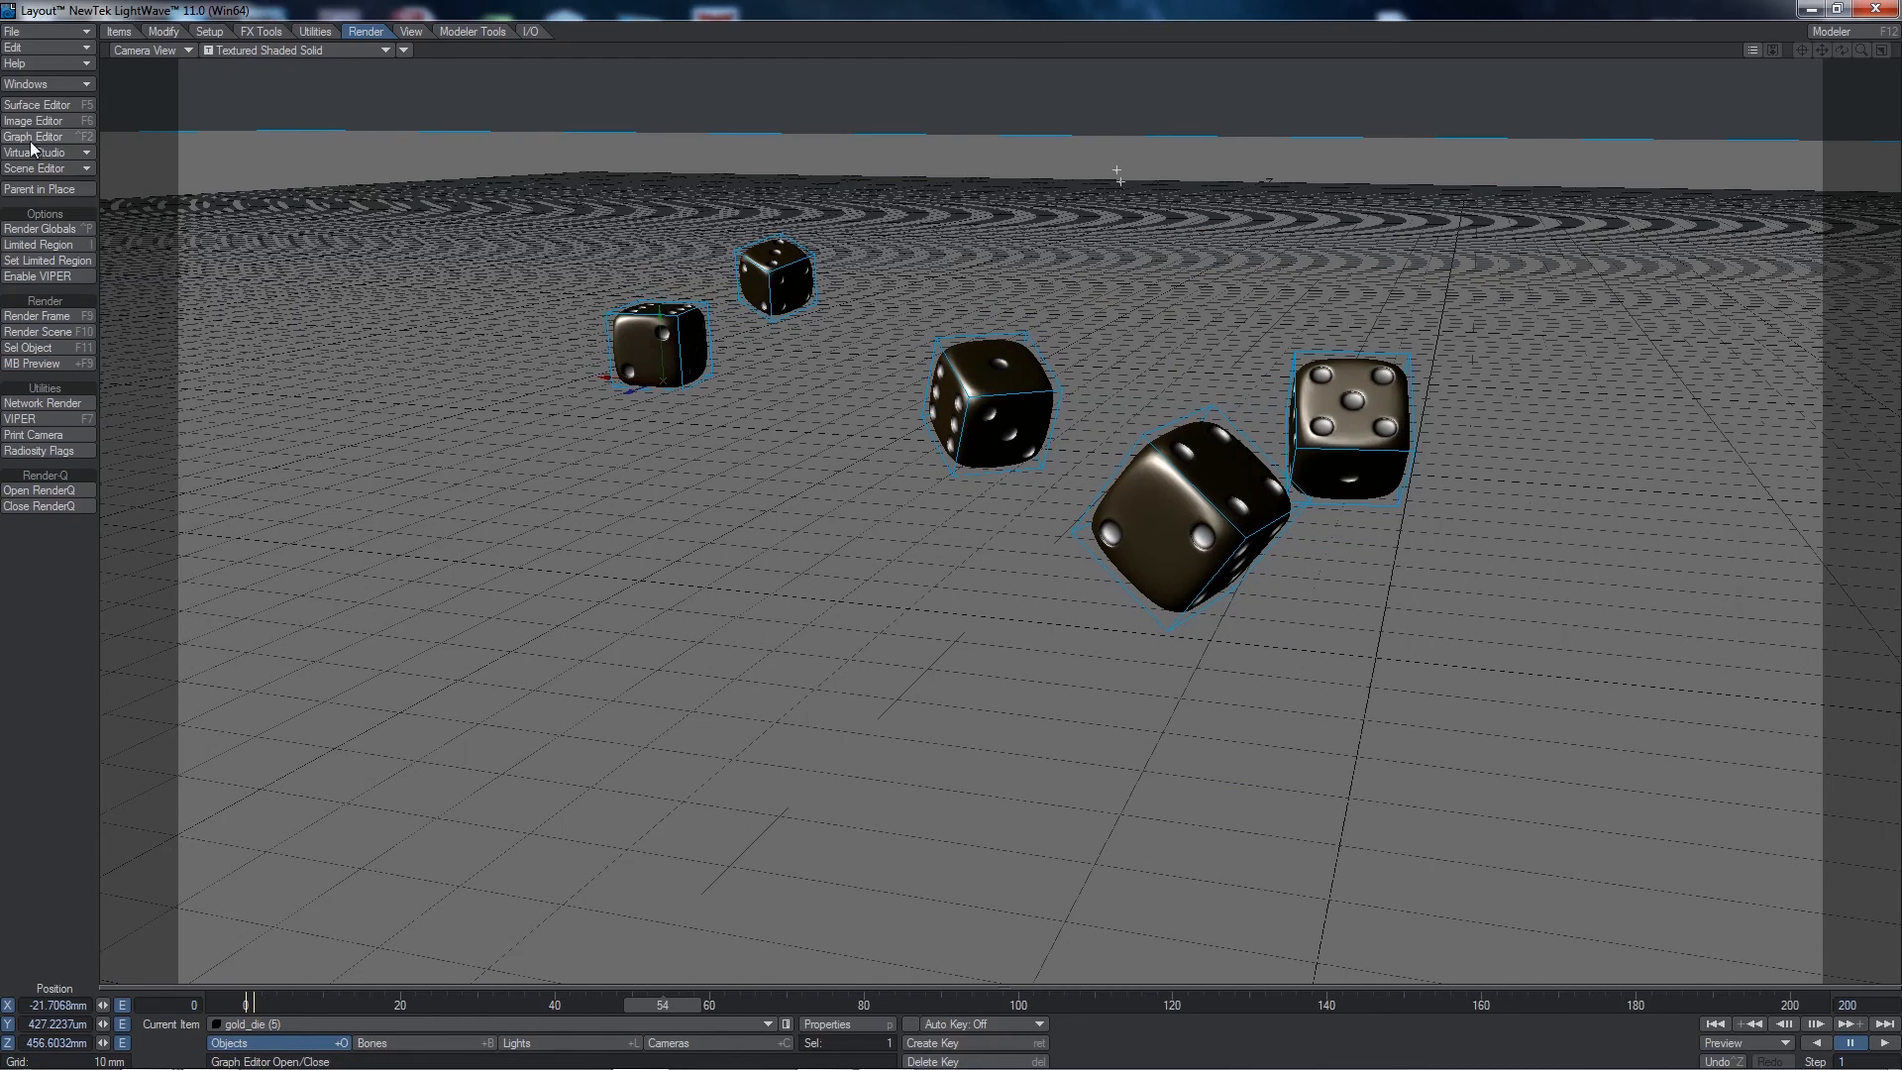
left_click(52, 313)
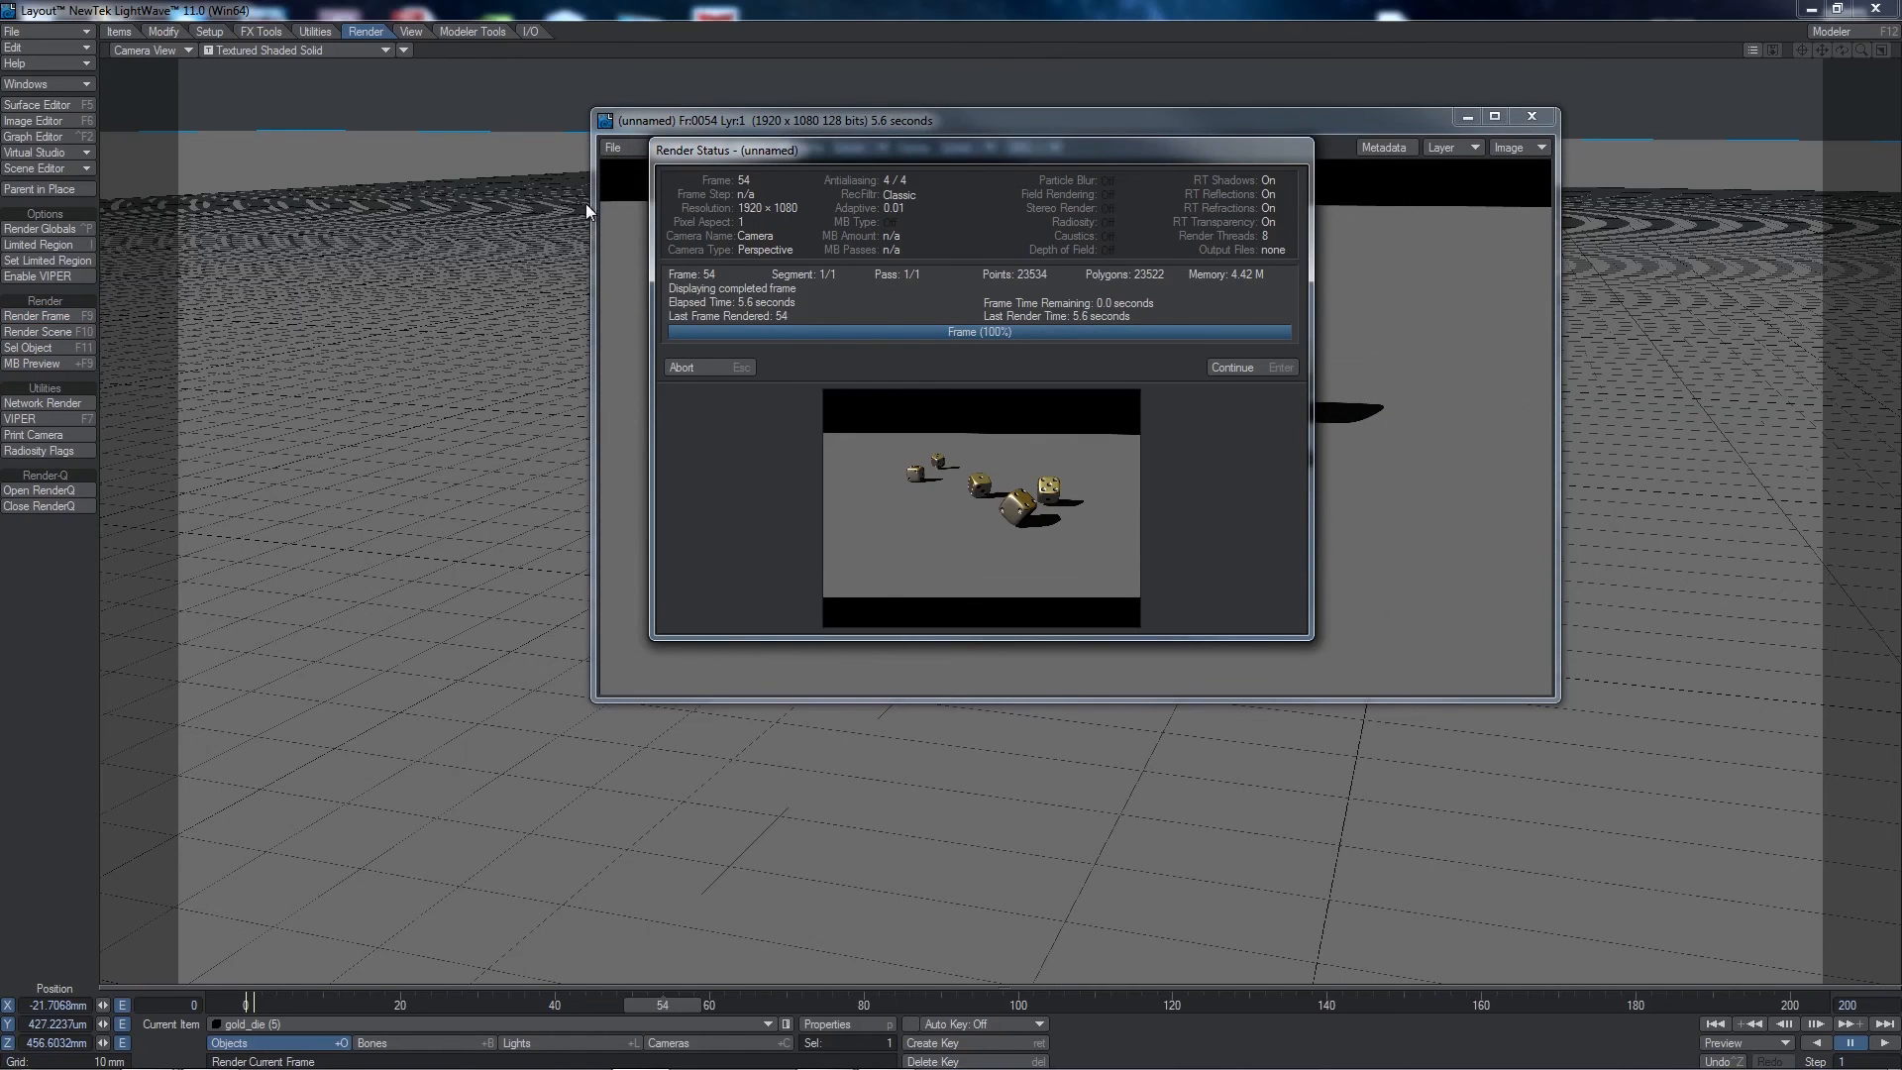
left_click(704, 373)
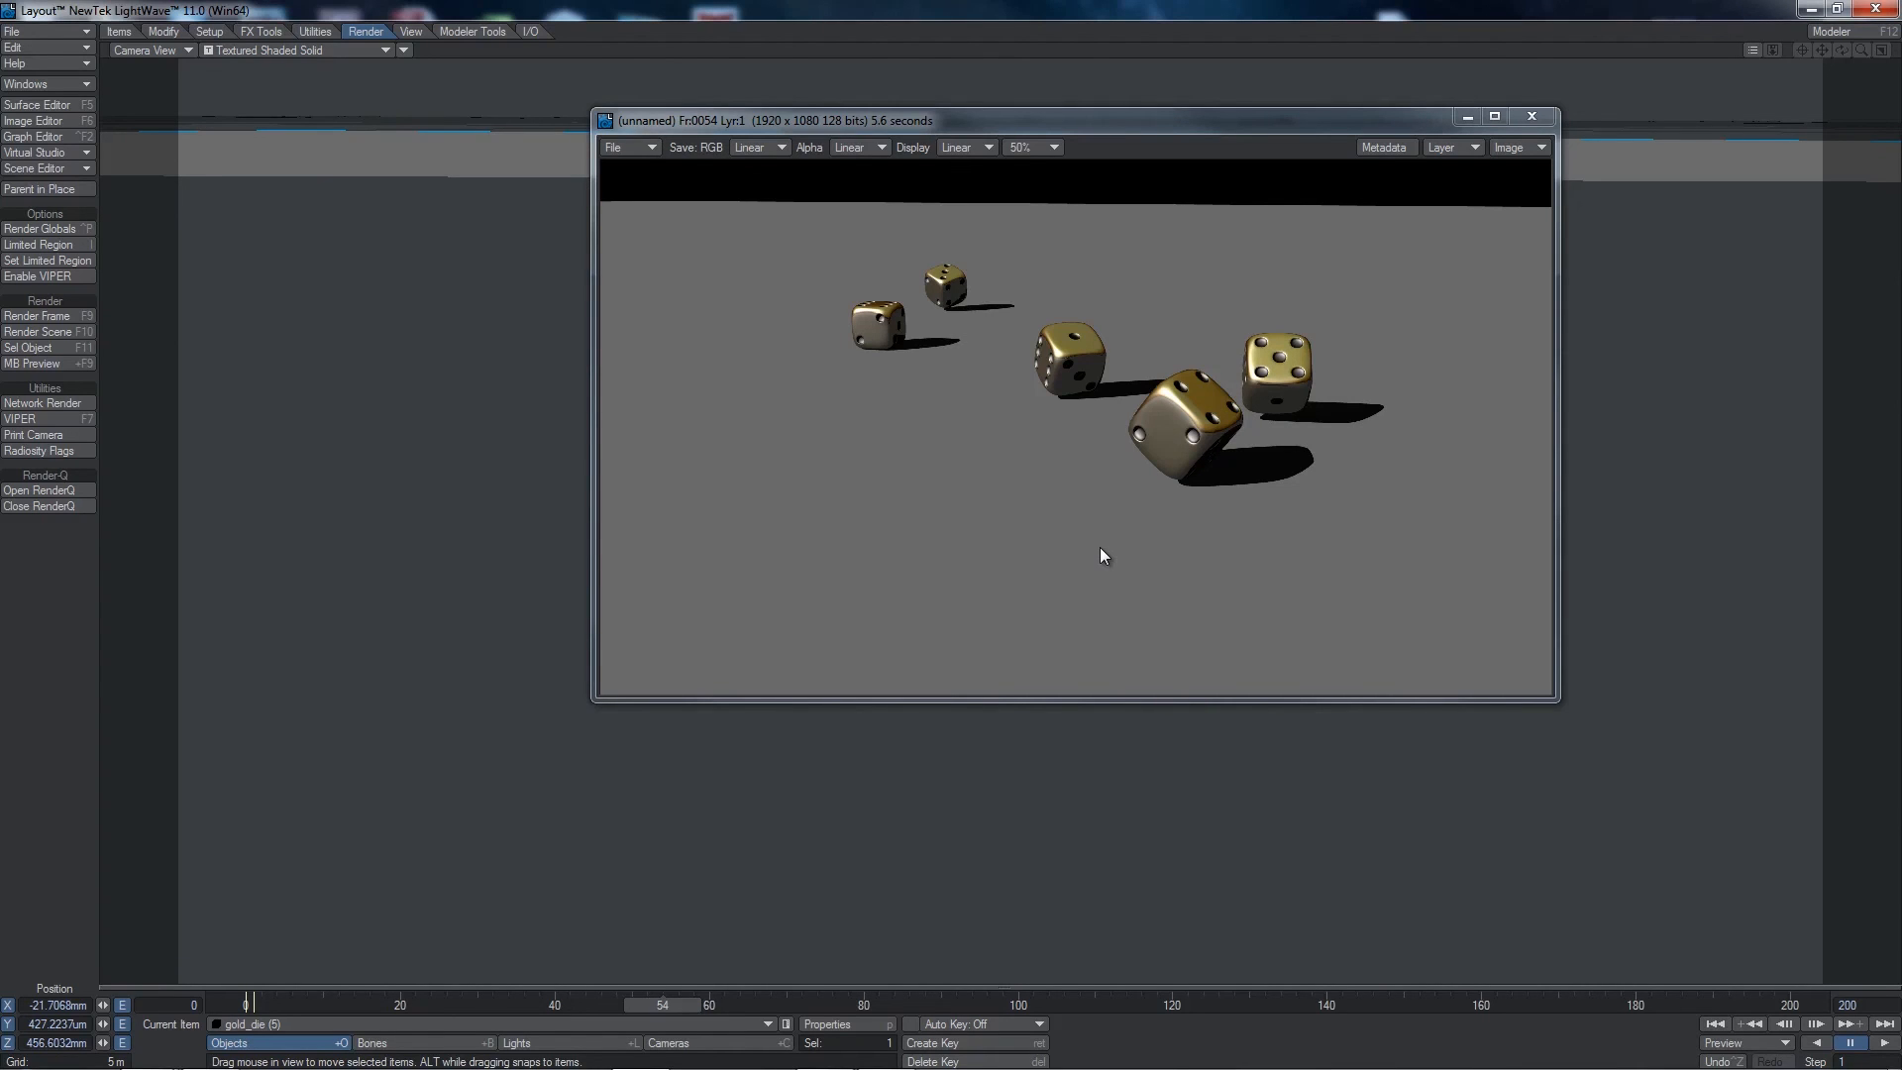
left_click(1532, 116)
- In the Surface Editor, set the base color of the Ground Plane surface to black
left_click(29, 105)
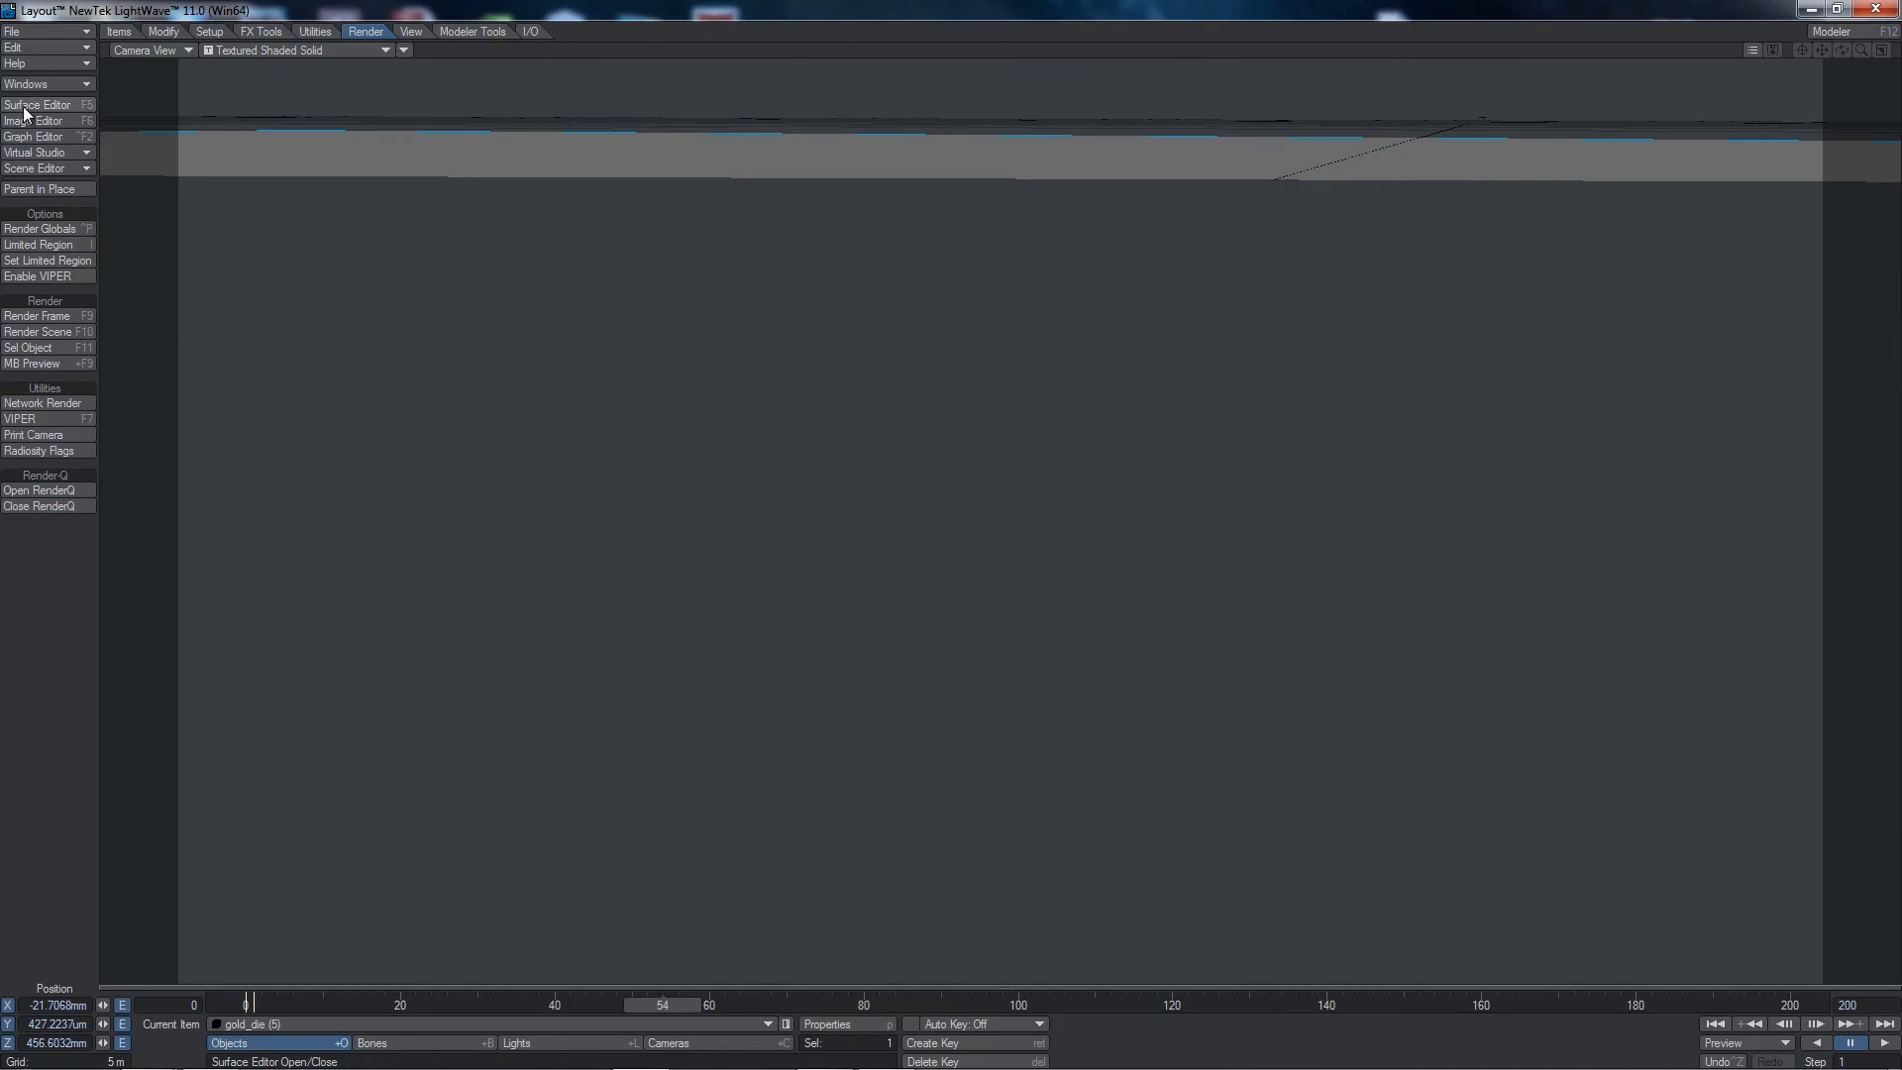
left_click(1321, 322)
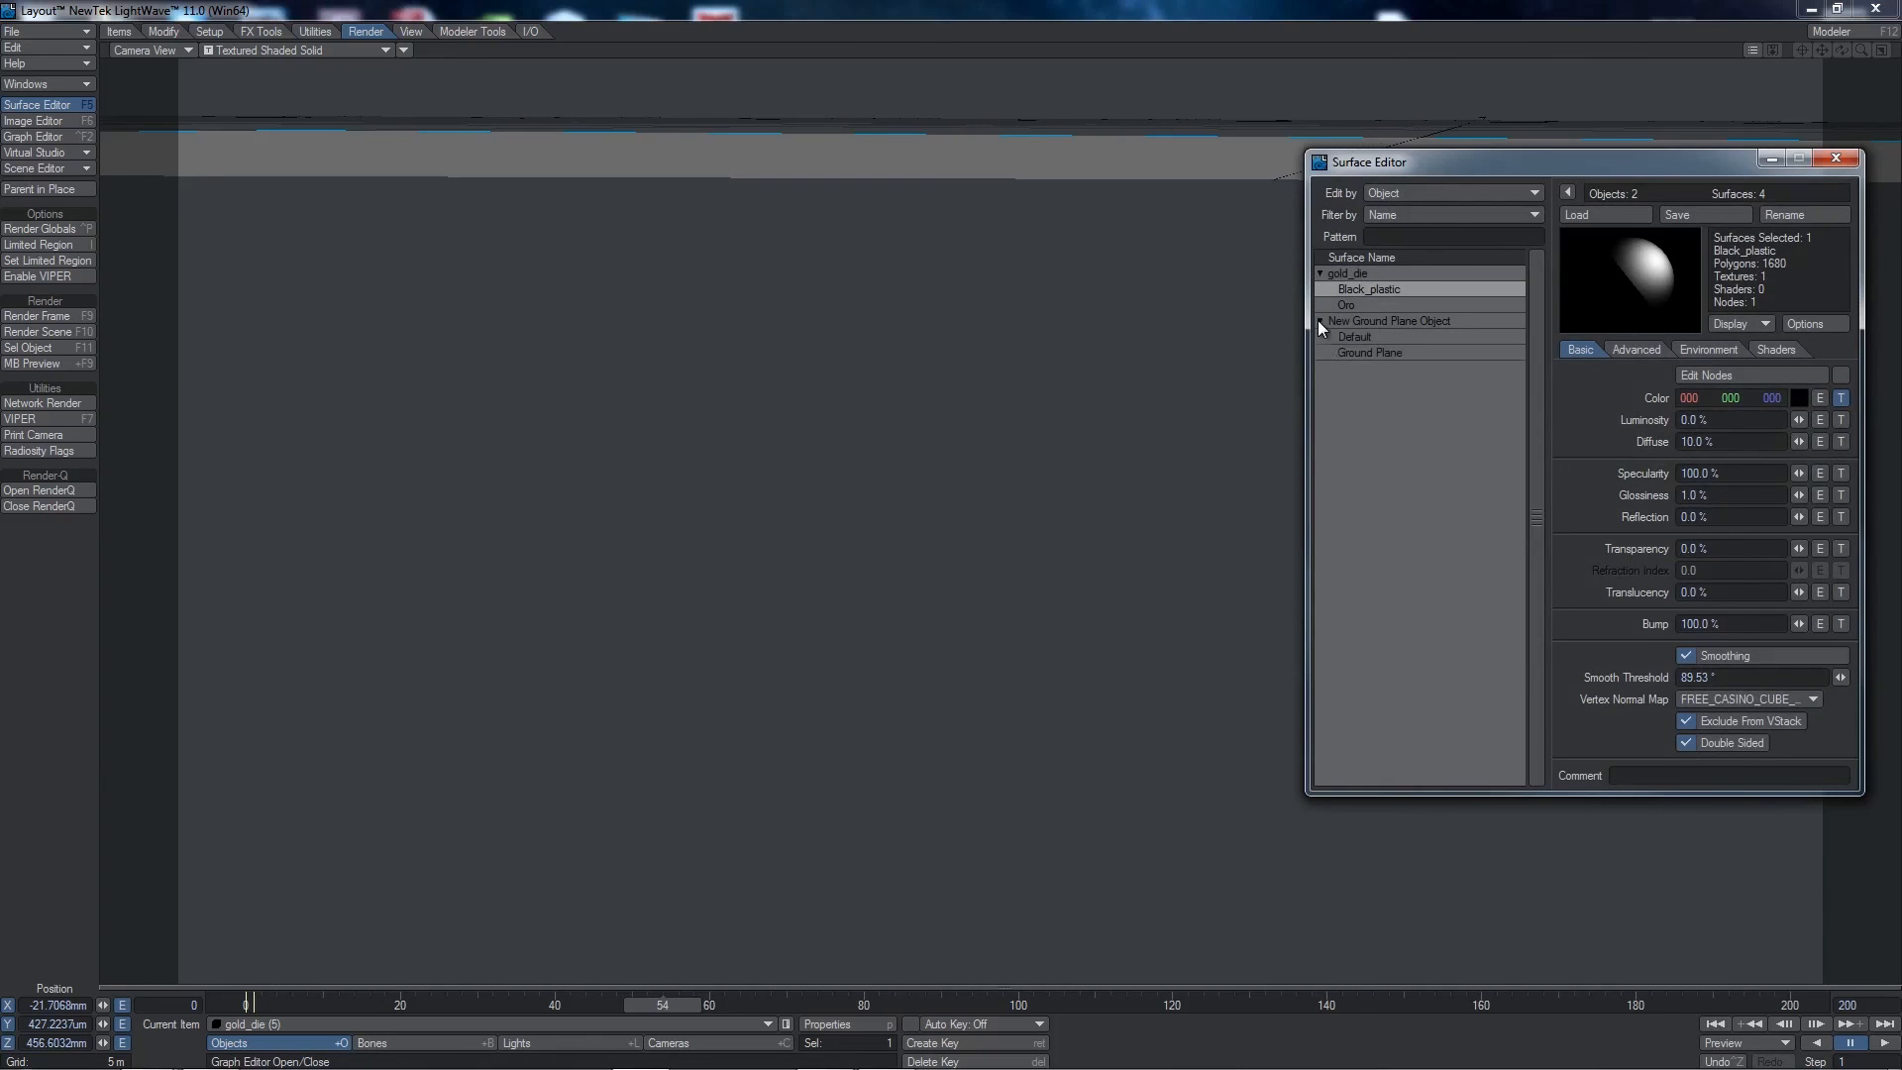
left_click(1371, 353)
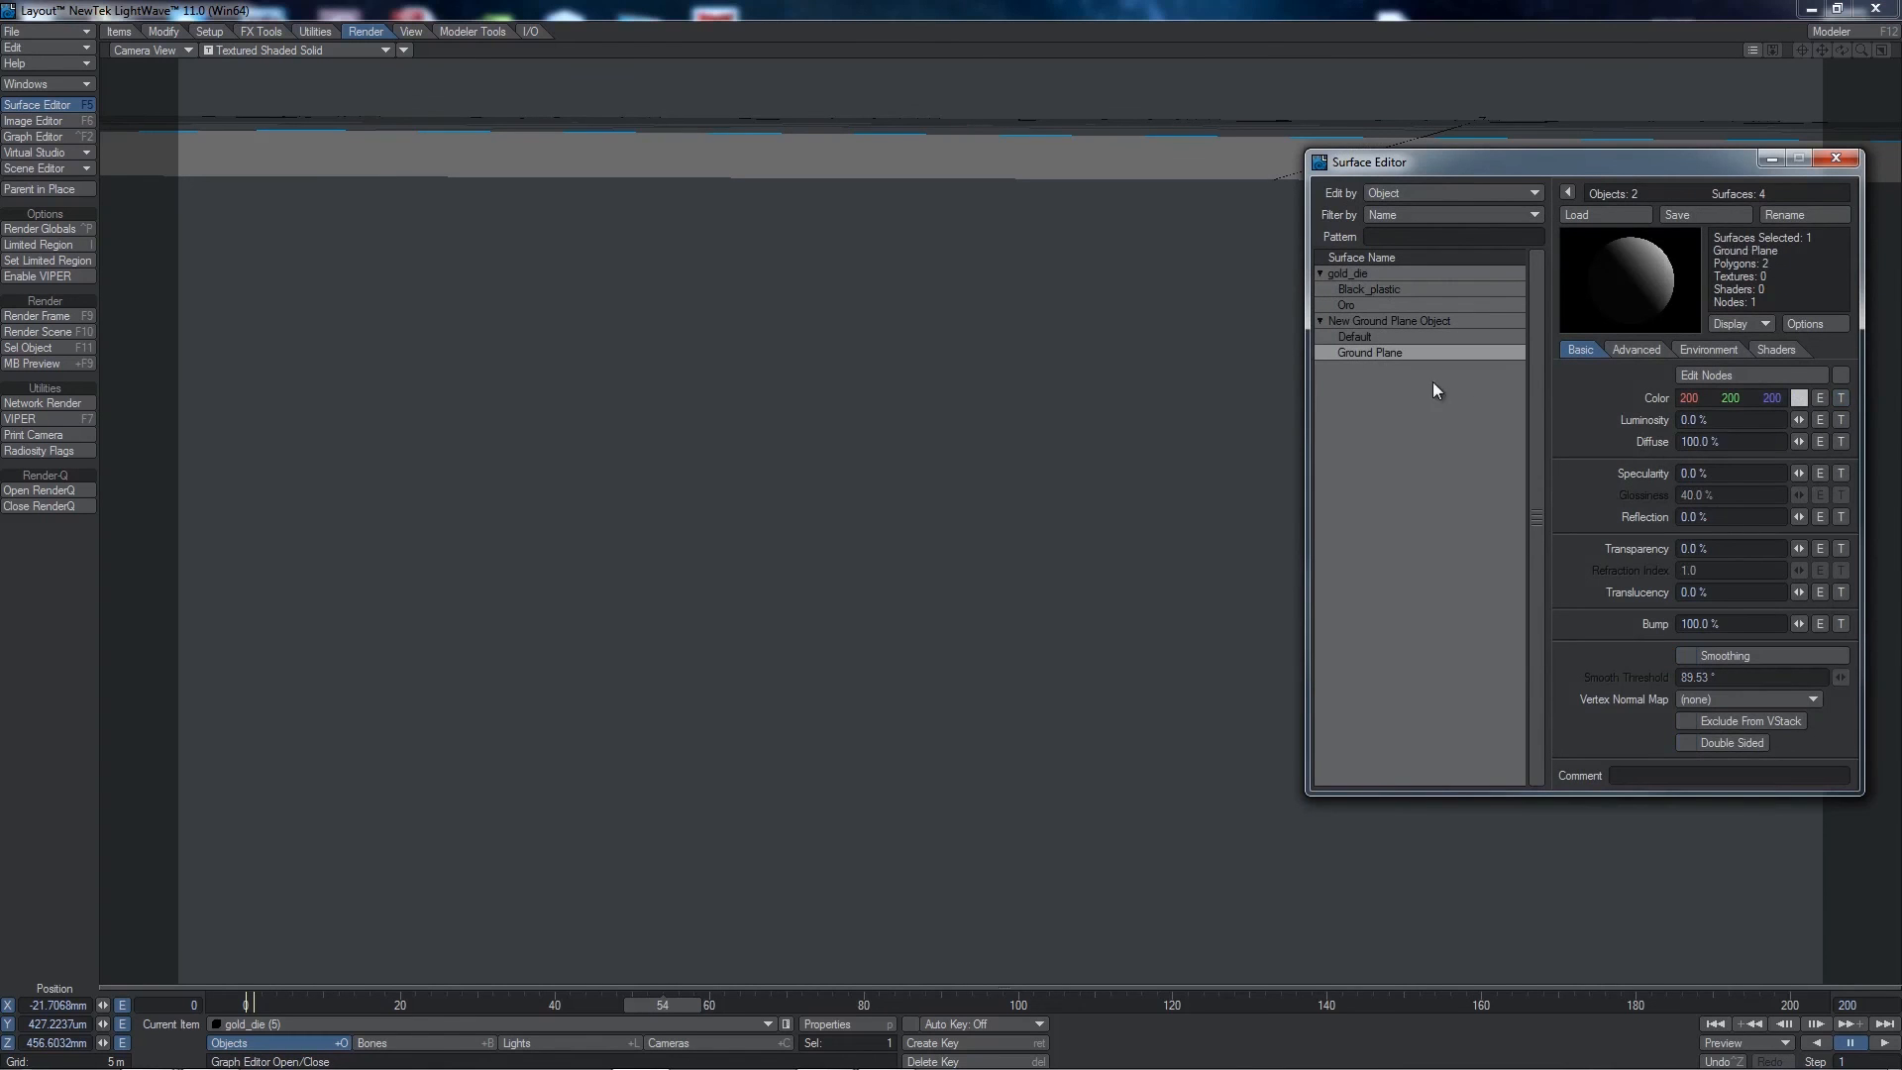
left_click(1799, 398)
left_click_drag(1746, 277, 1749, 396)
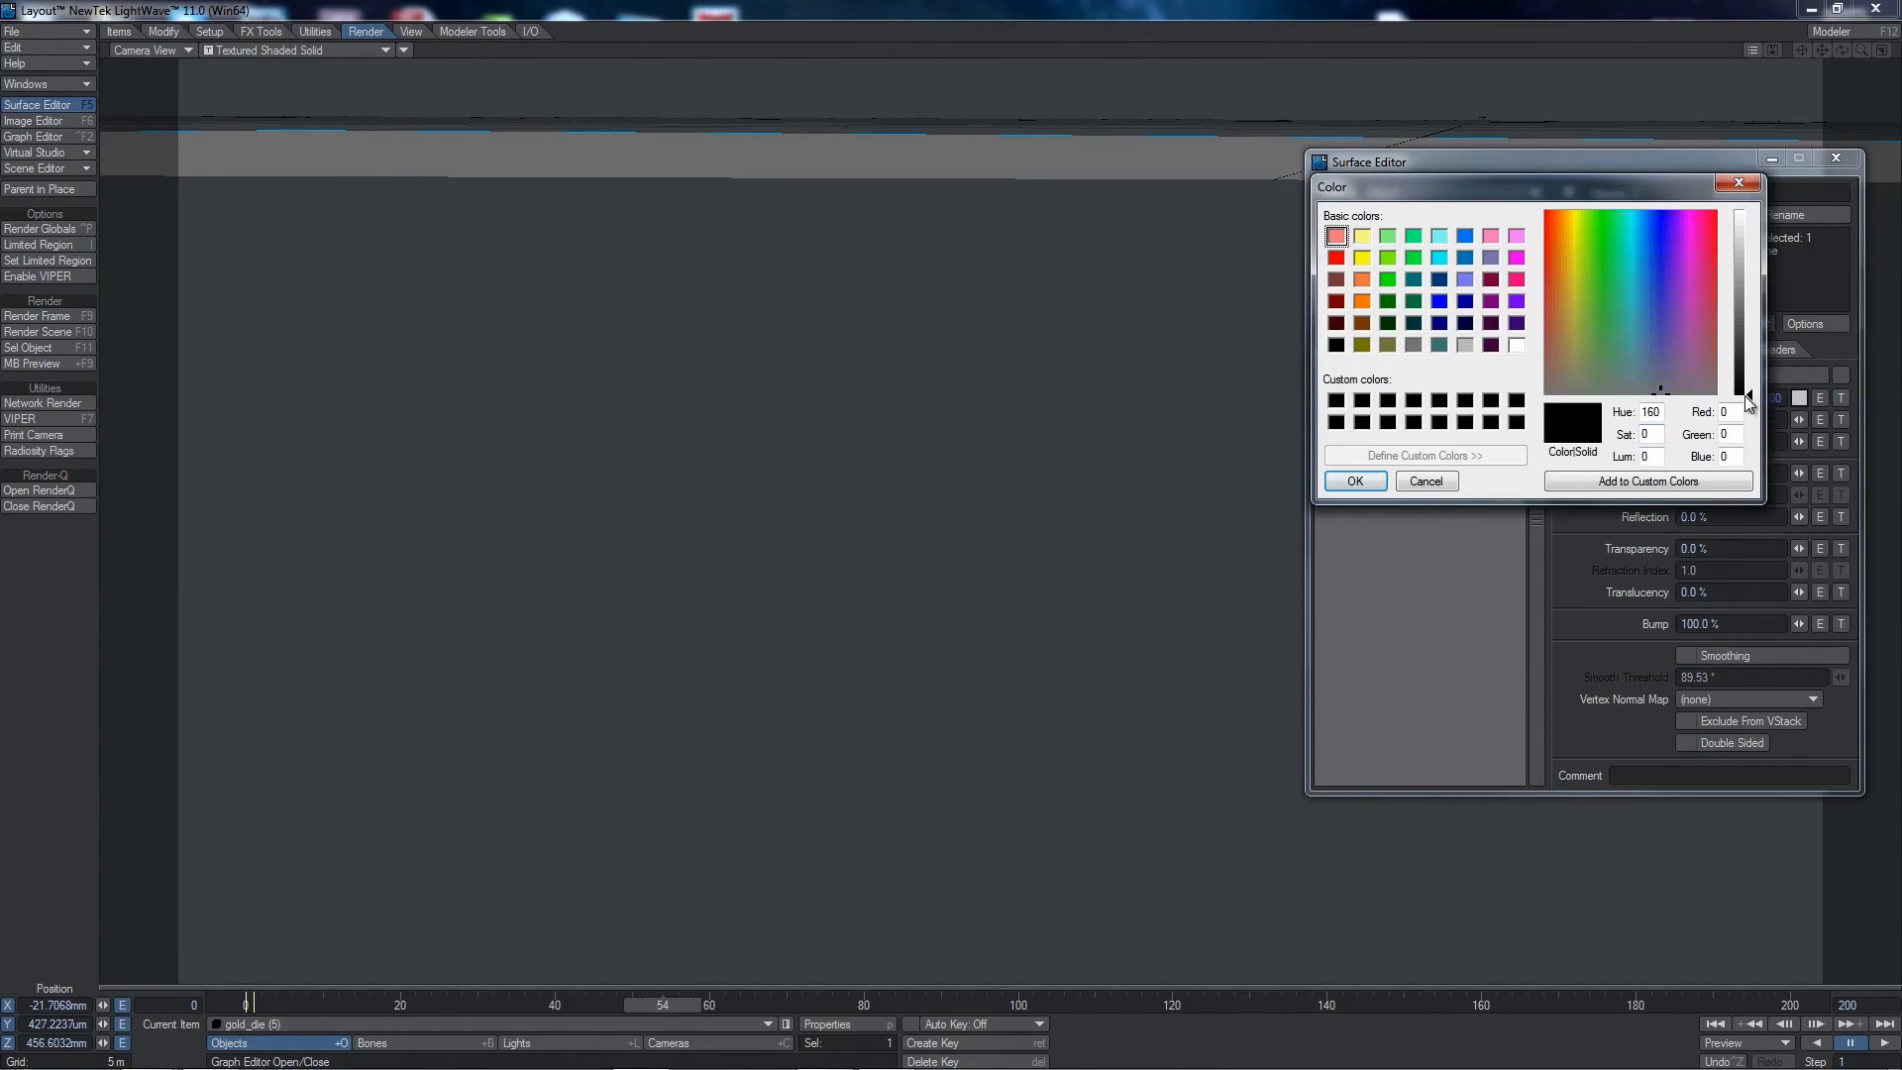
left_click(1355, 481)
- Add a color texture to the Ground Plane surface as a Procedural Texture layer of type Checkerboard
left_click(1841, 399)
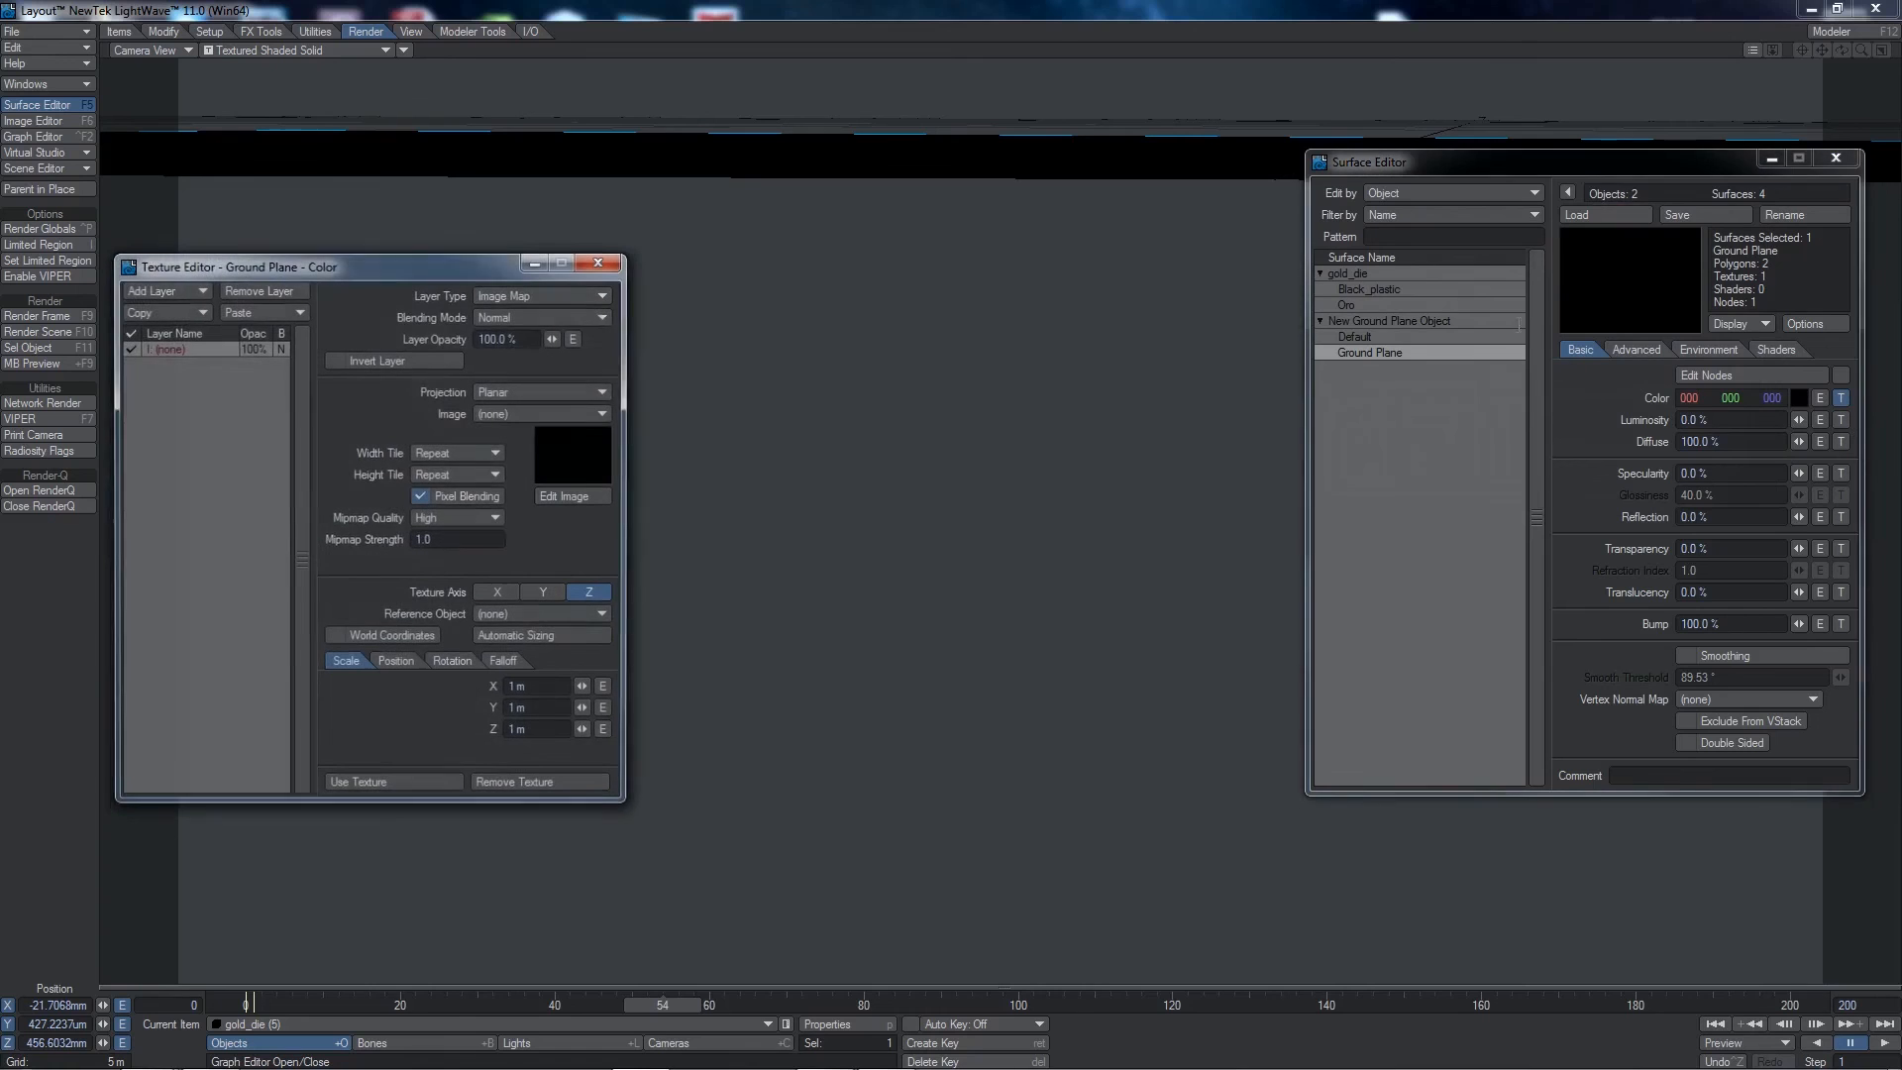
left_click(539, 296)
left_click(541, 311)
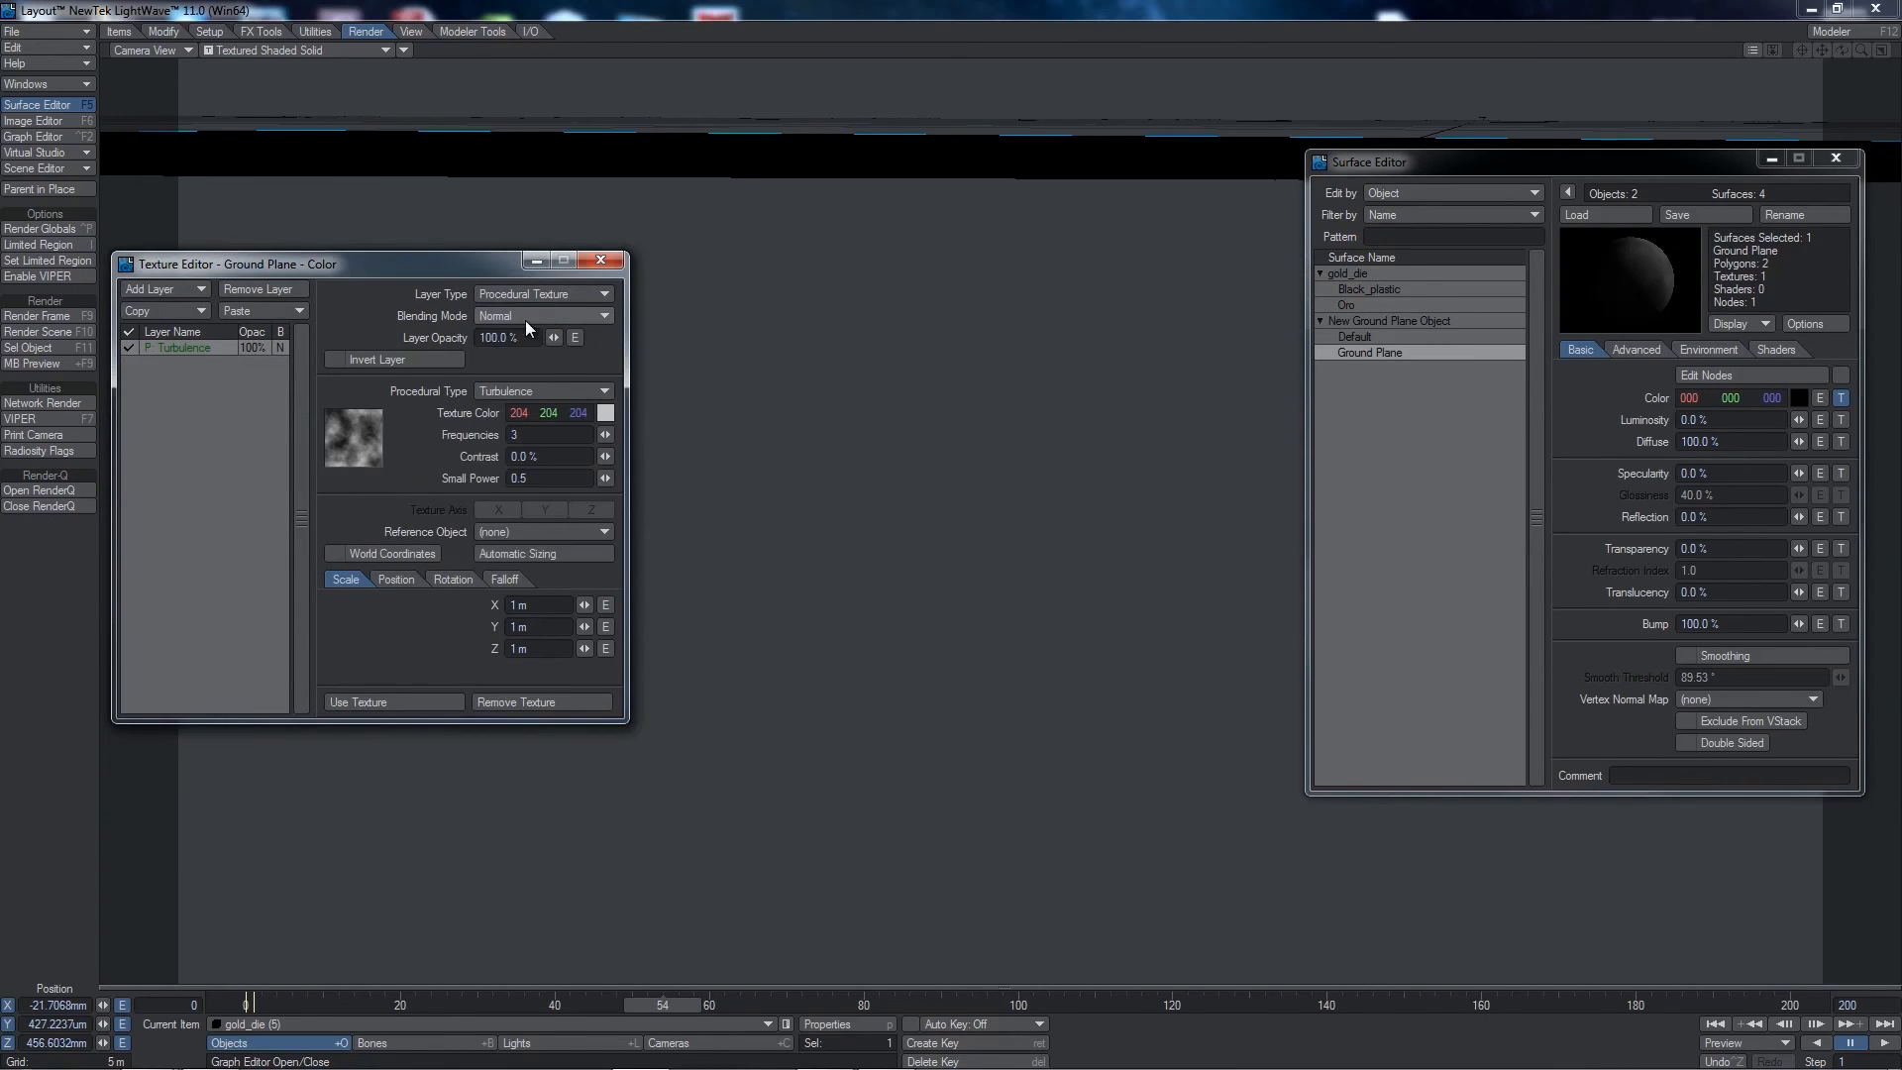
left_click(525, 319)
left_click(544, 392)
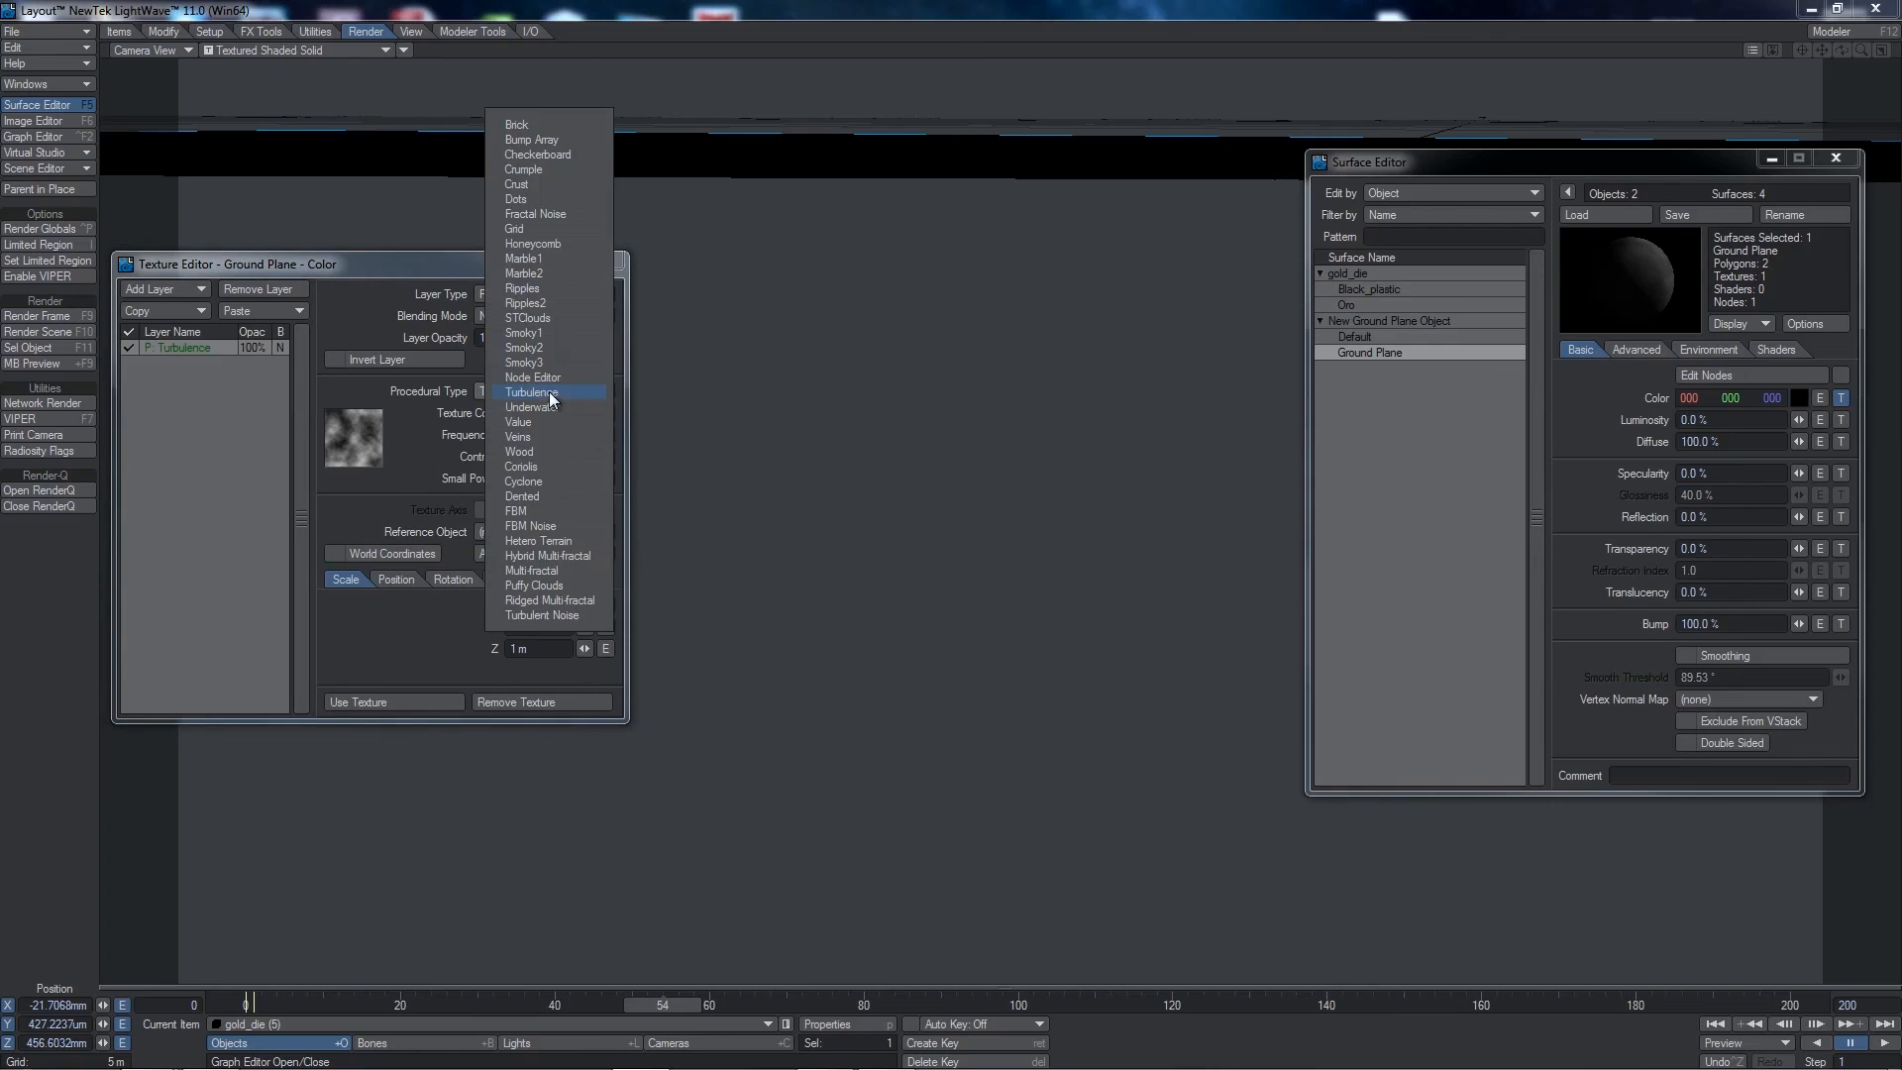
left_click(555, 154)
- Set the checkerboard's texture color to red, about 223, 0, 5
left_click(605, 413)
left_click(522, 314)
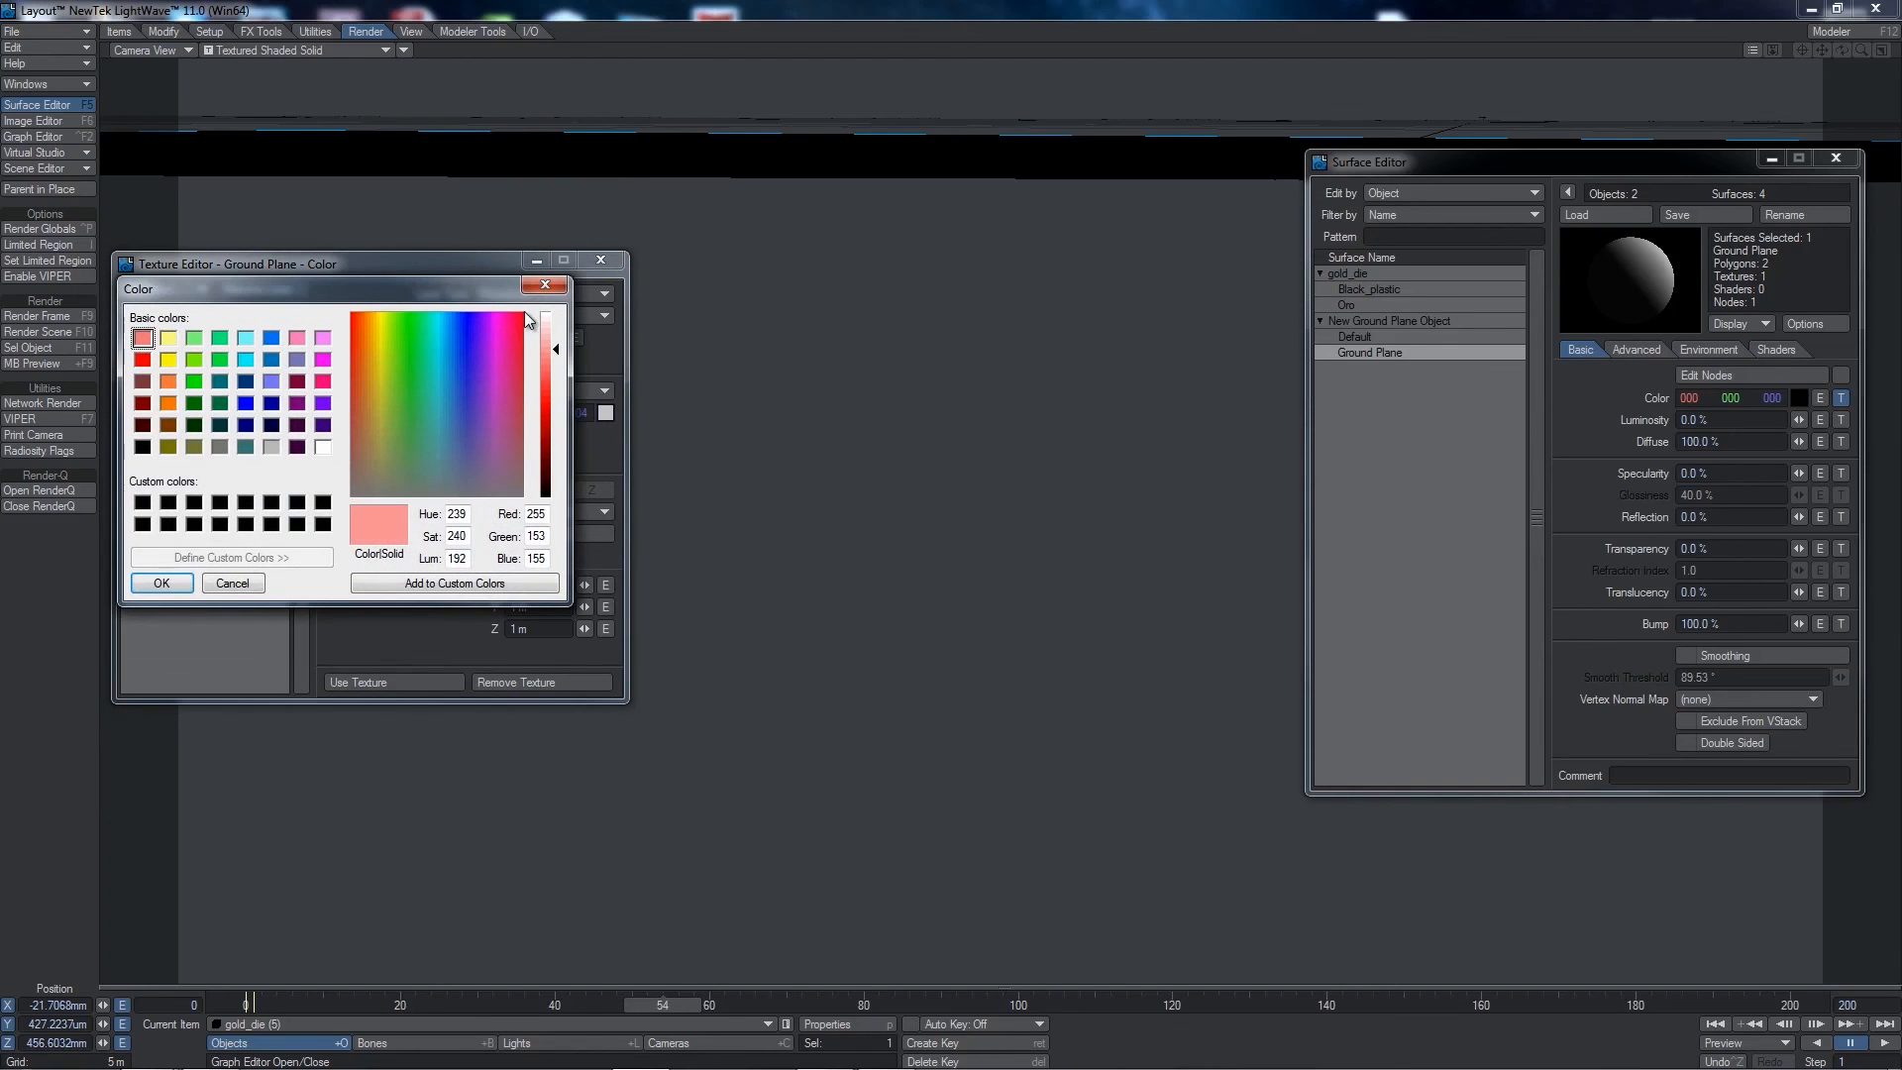
left_click_drag(538, 388, 542, 417)
left_click(161, 583)
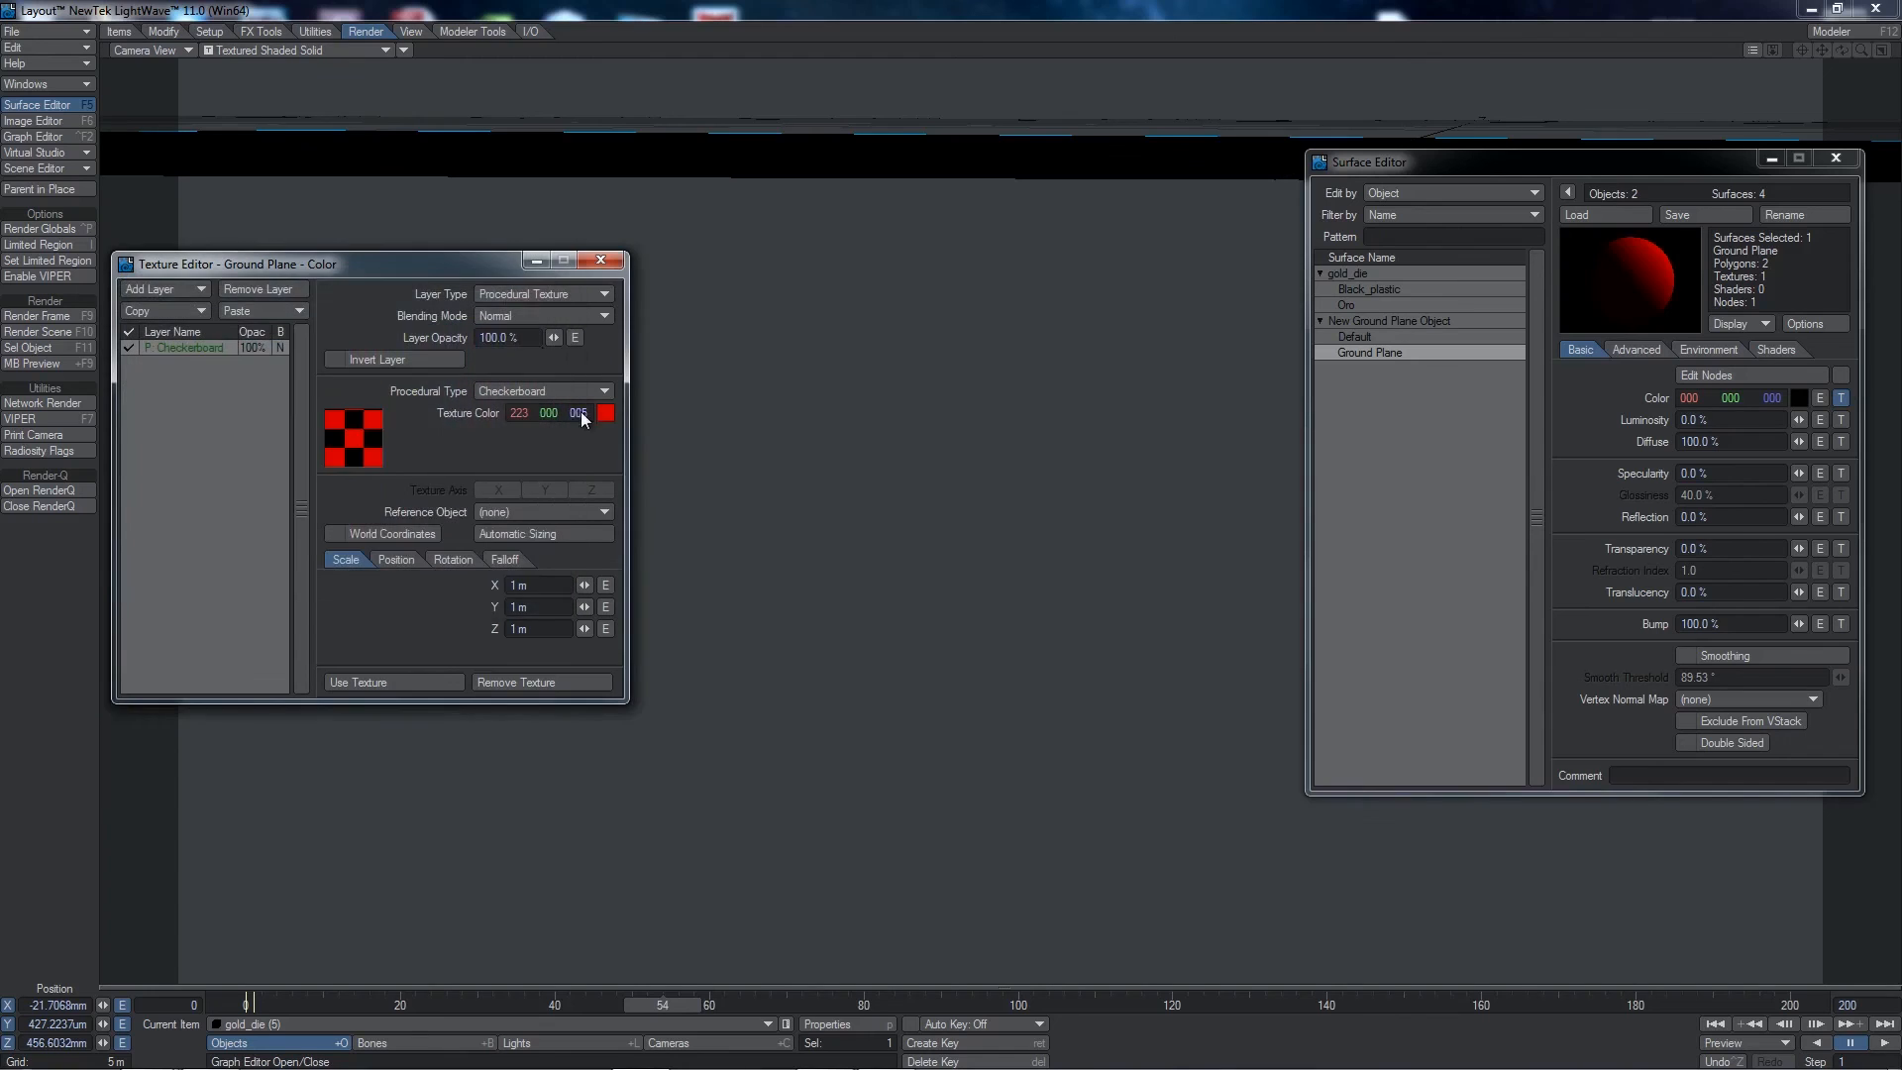
- Scale the checkerboard texture to 200 mm on X, Y and Z, apply it, and set the ground plane's reflection to 10.5%
left_click_drag(422, 272, 809, 280)
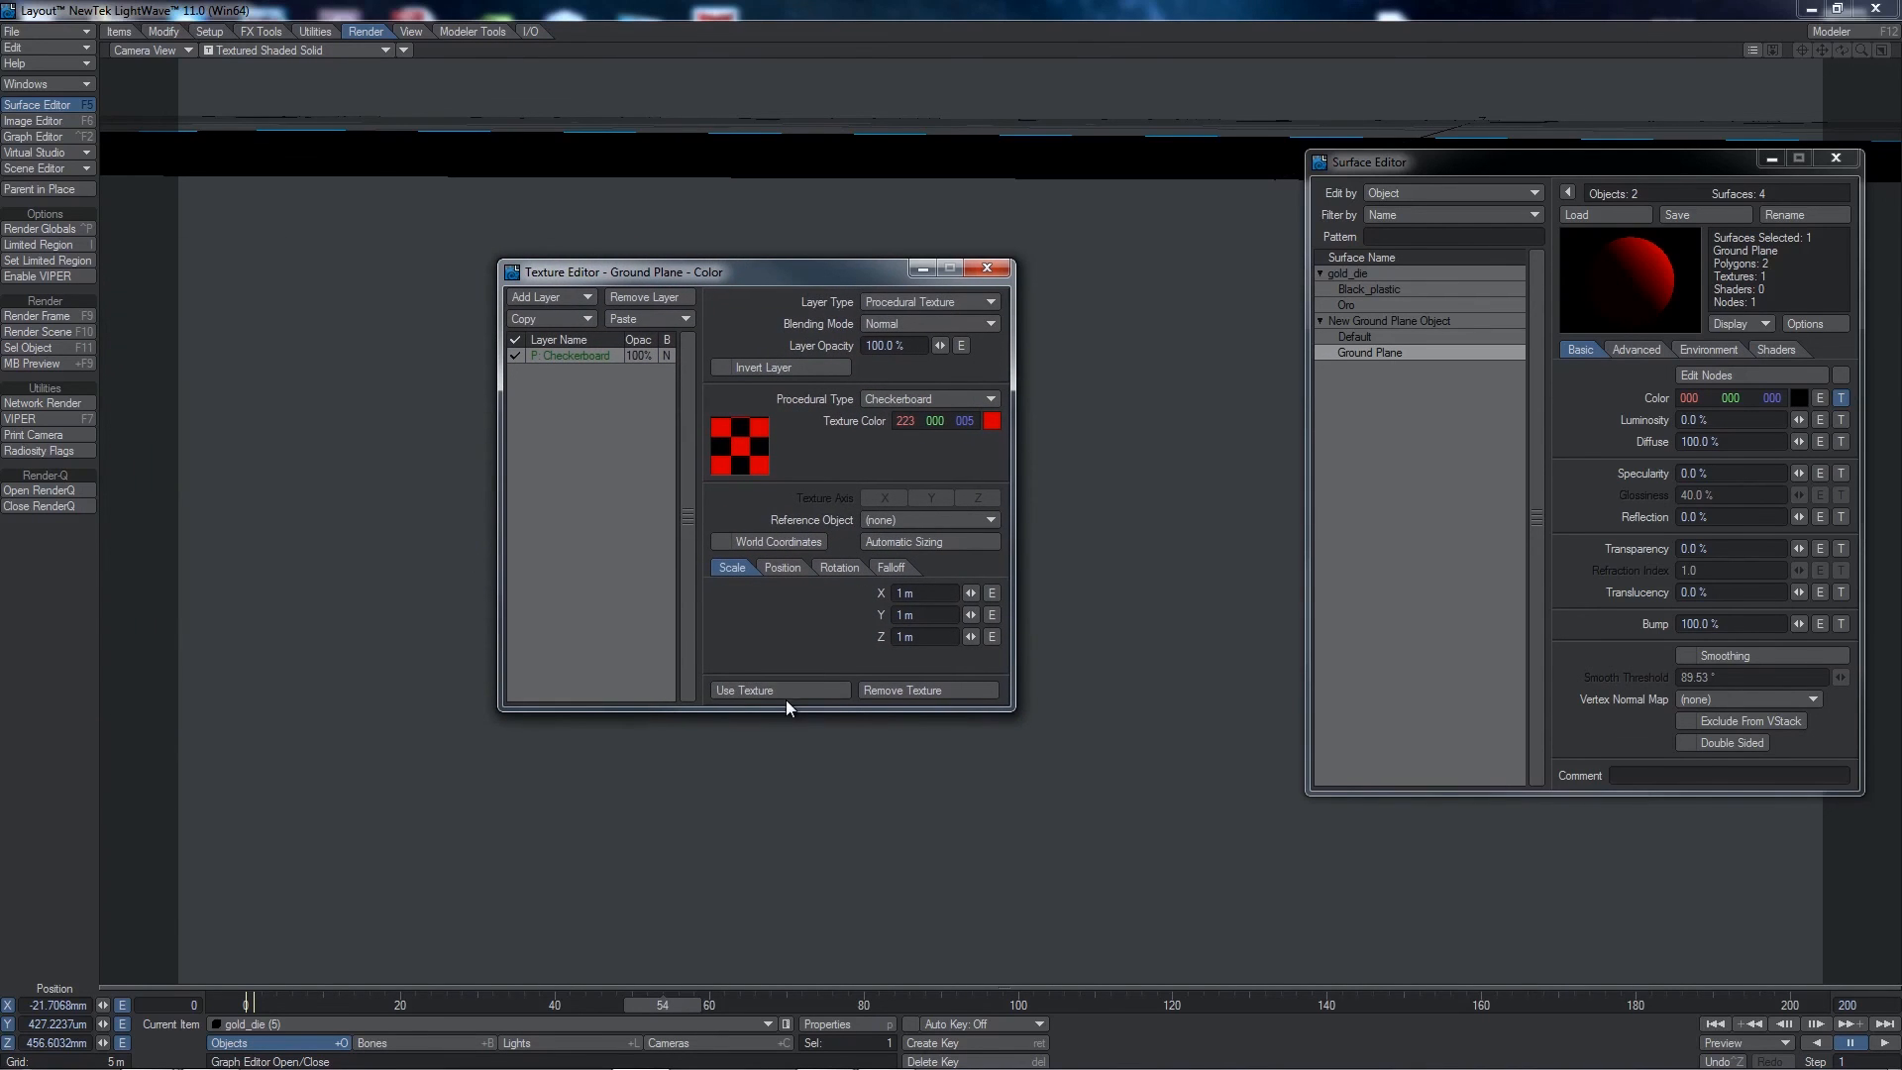
left_click(914, 594)
type("2")
type("0")
type("0")
key("Tab")
type("200")
key("Tab")
type("200")
key("Tab")
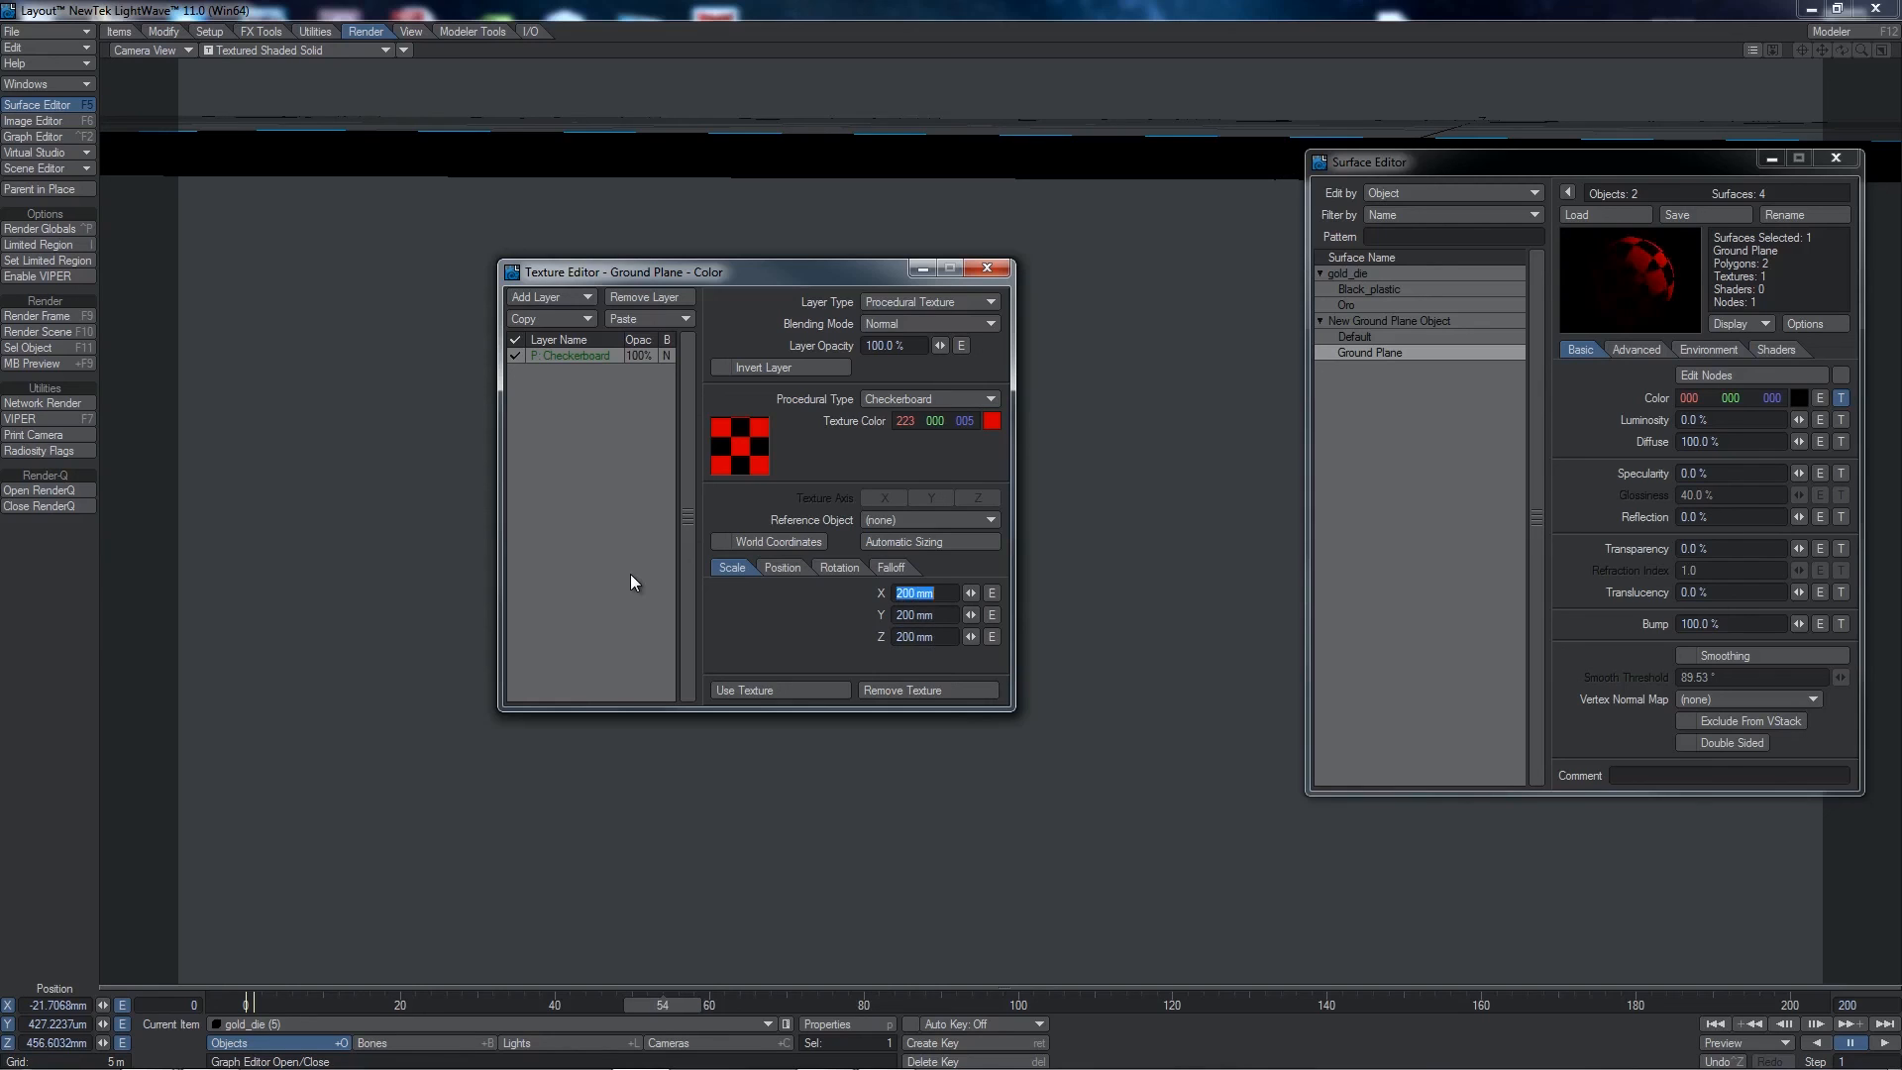
left_click(738, 690)
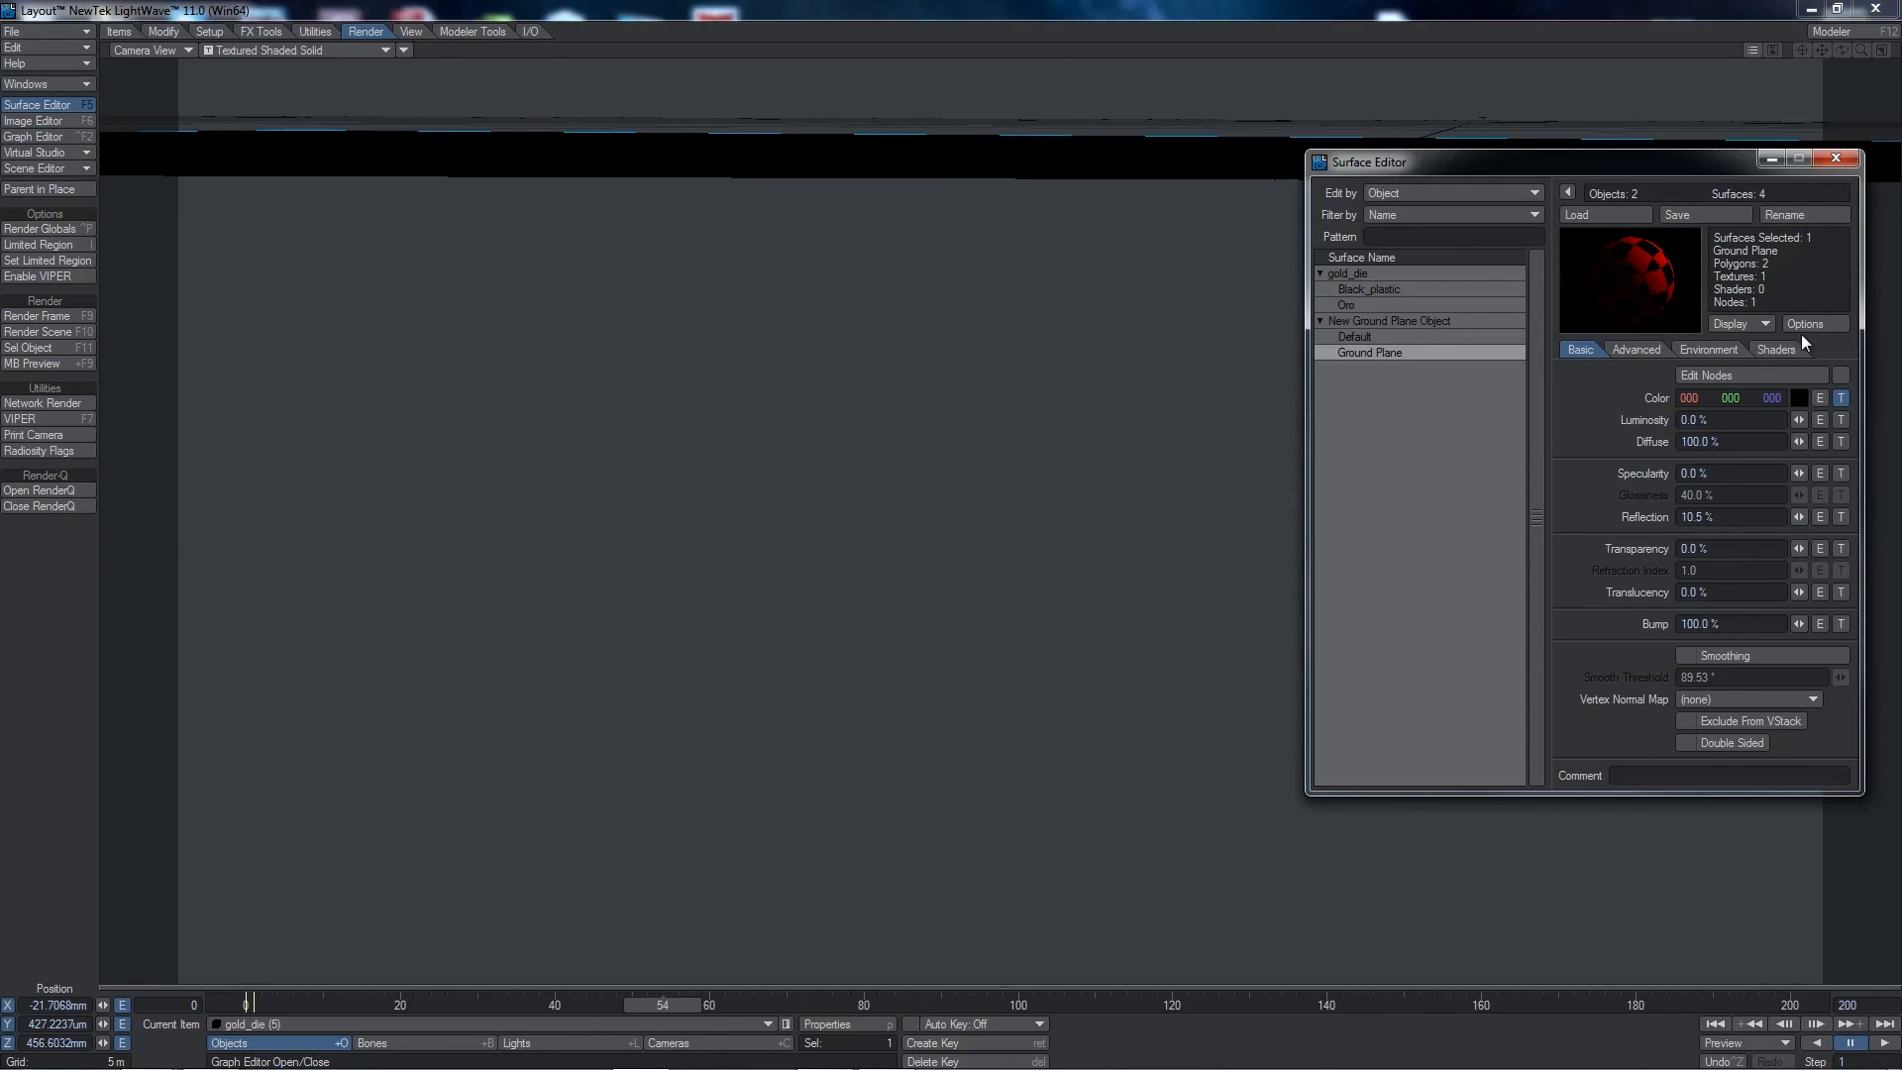
- Close the Surface Editor and switch the camera viewport's display mode to VPR
left_click(1836, 158)
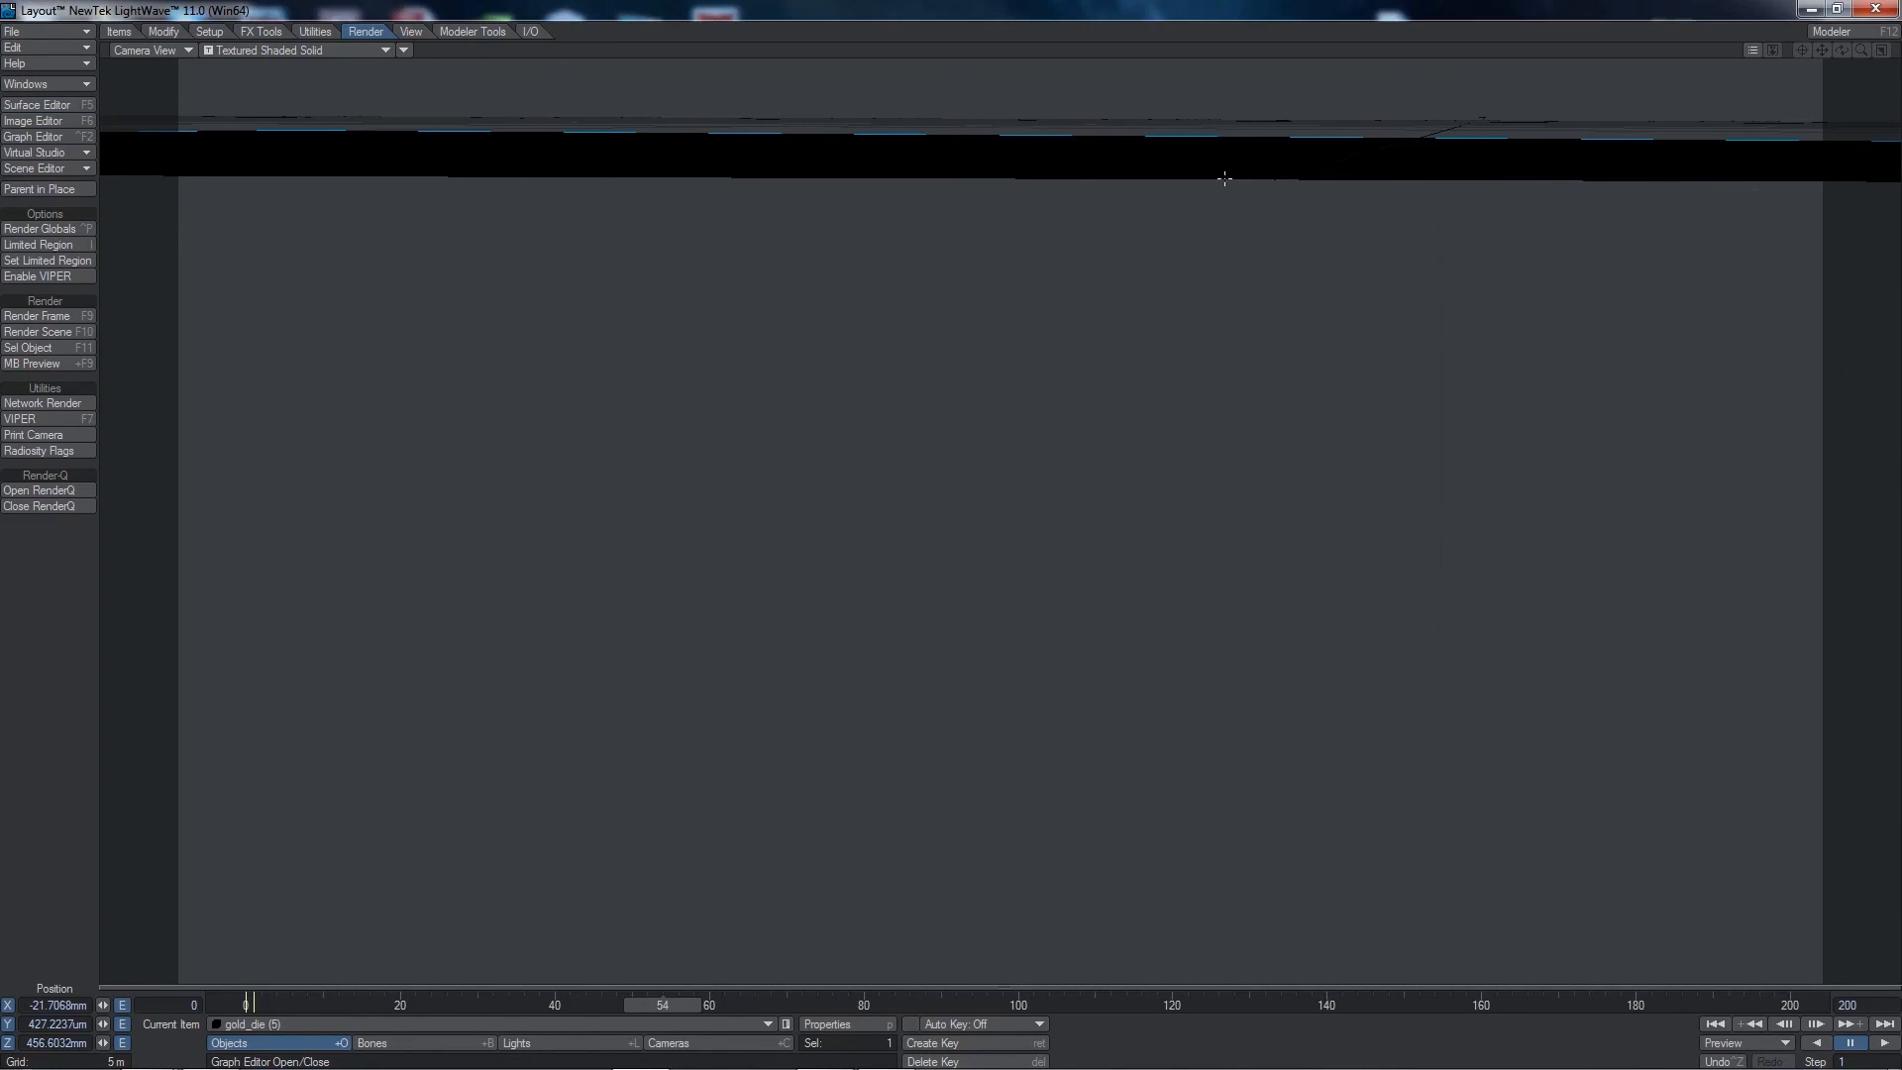
left_click(382, 50)
left_click(371, 124)
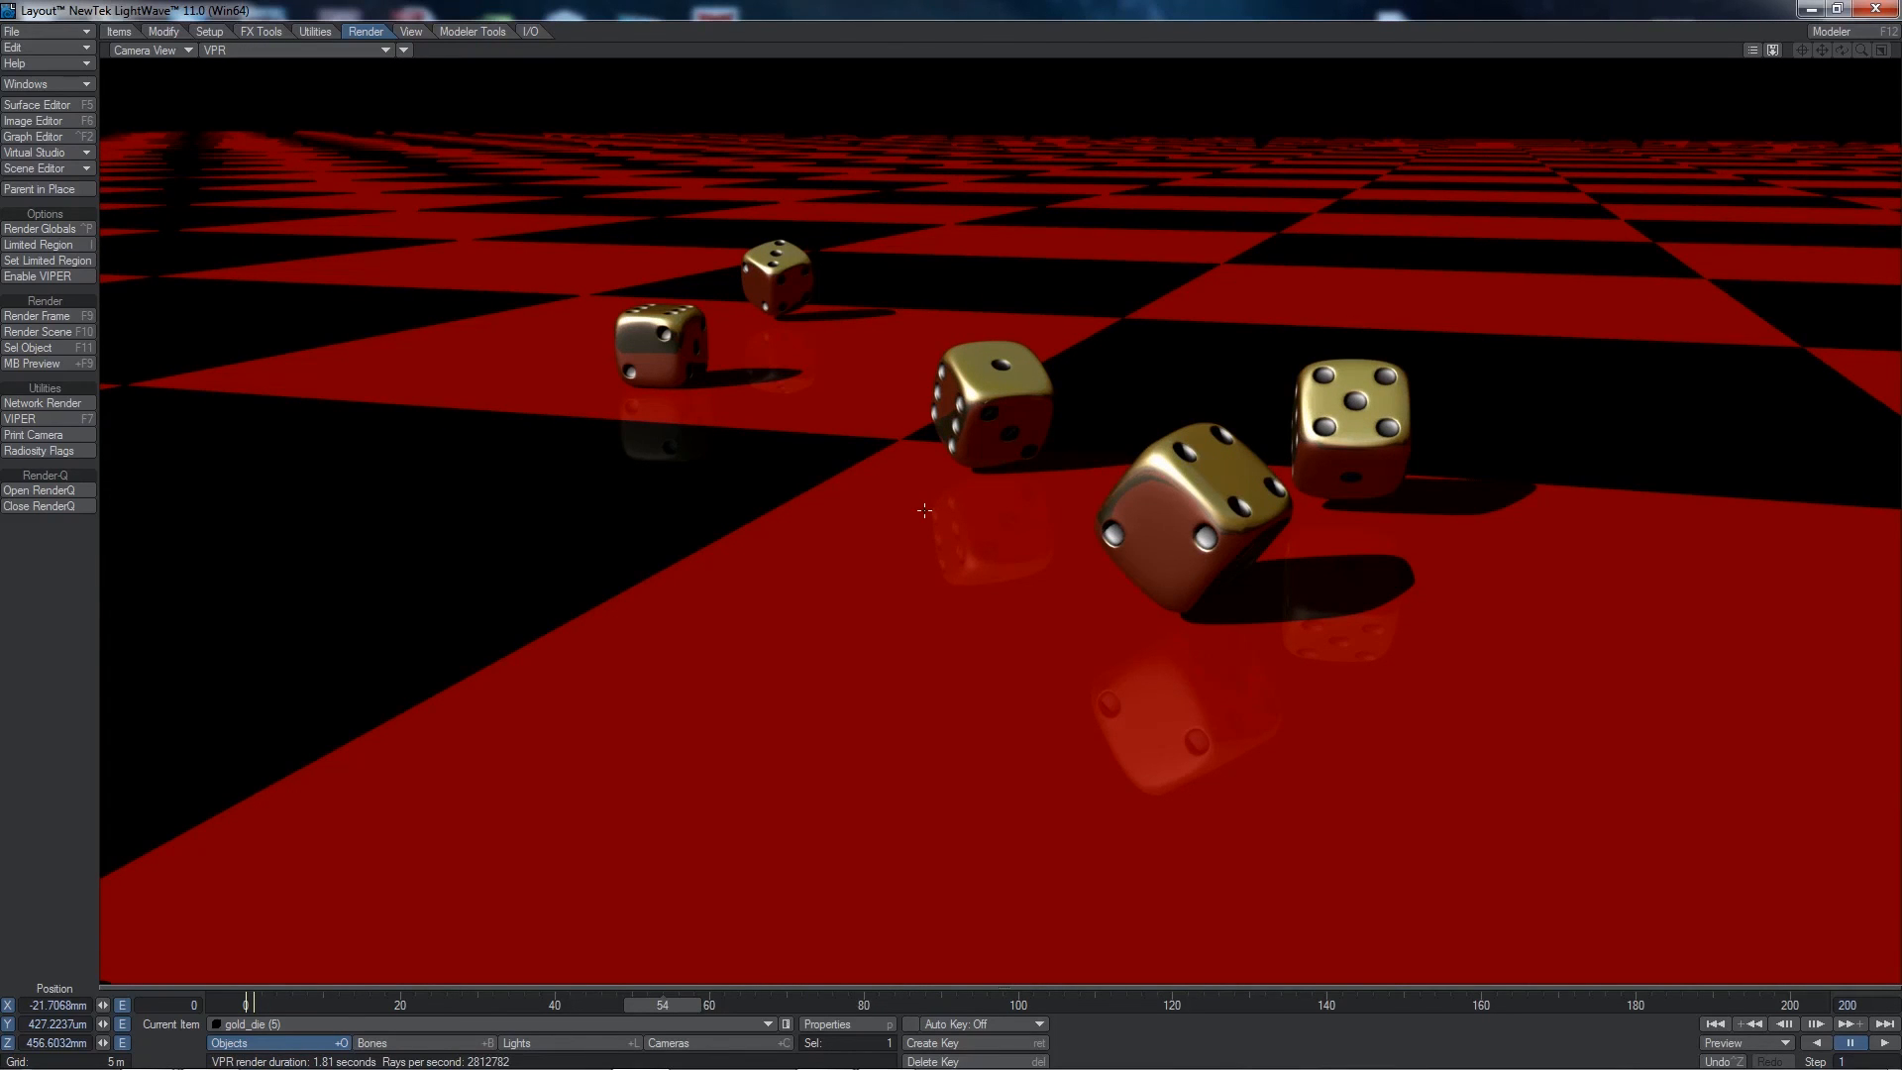
- Render frame 54 with the checkerboard floor, dismiss the render status, and reposition the rendered image window
left_click(58, 318)
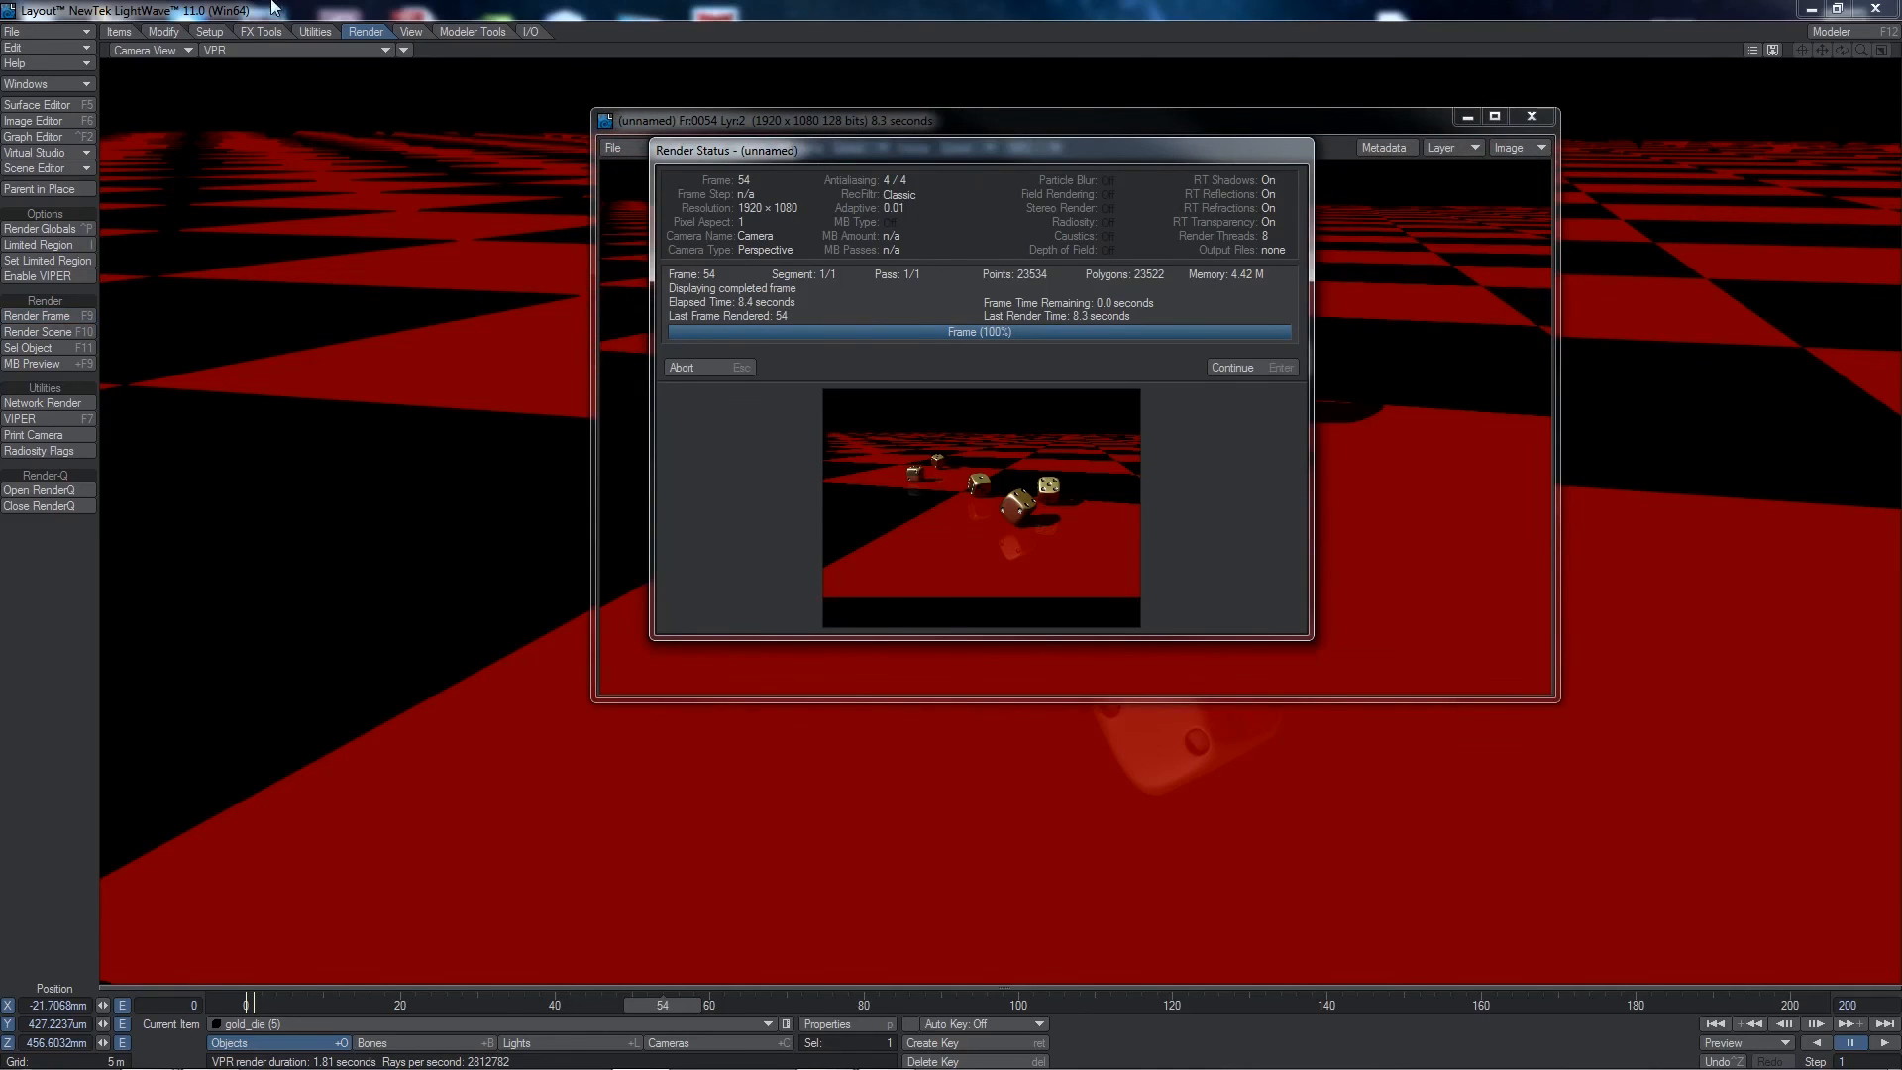
left_click(716, 367)
left_click_drag(1066, 117, 858, 148)
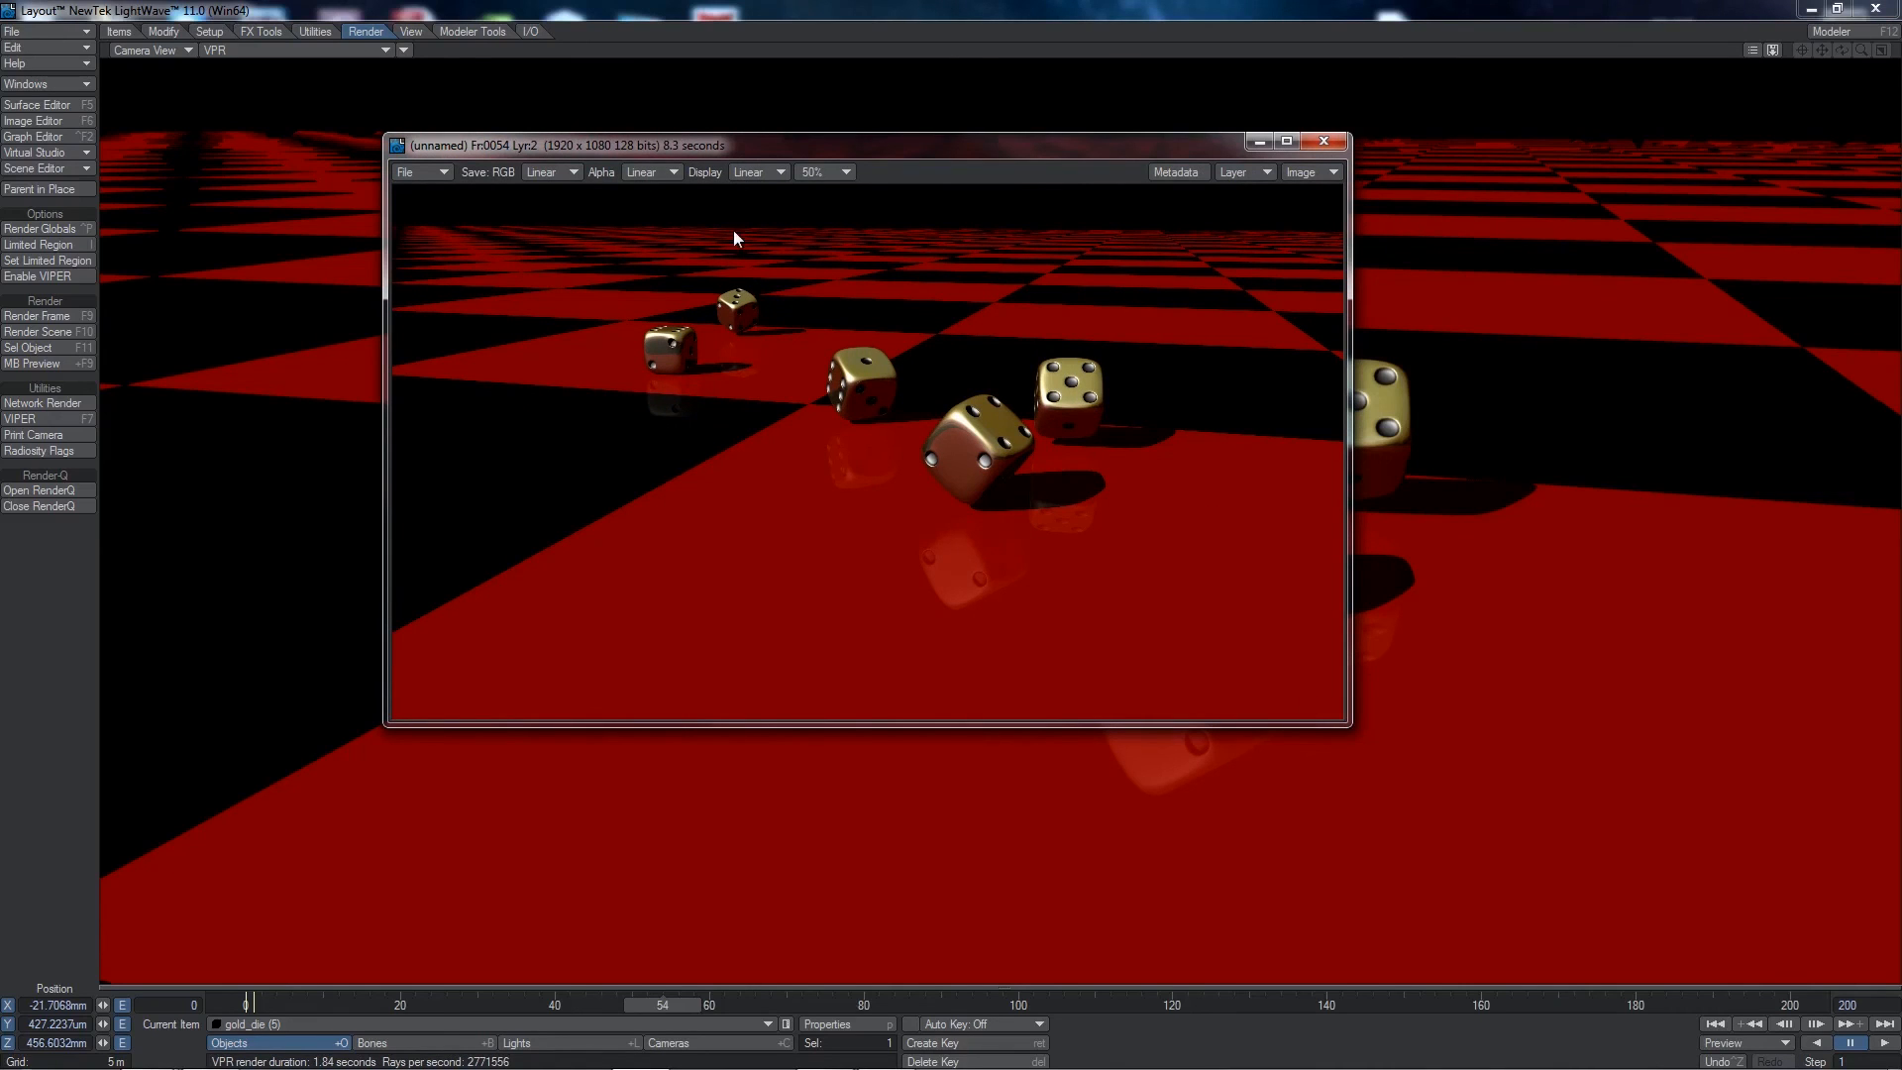
- Examine the rendered dice and their floor reflections at 100% magnification, and return the image to 50%
left_click(847, 168)
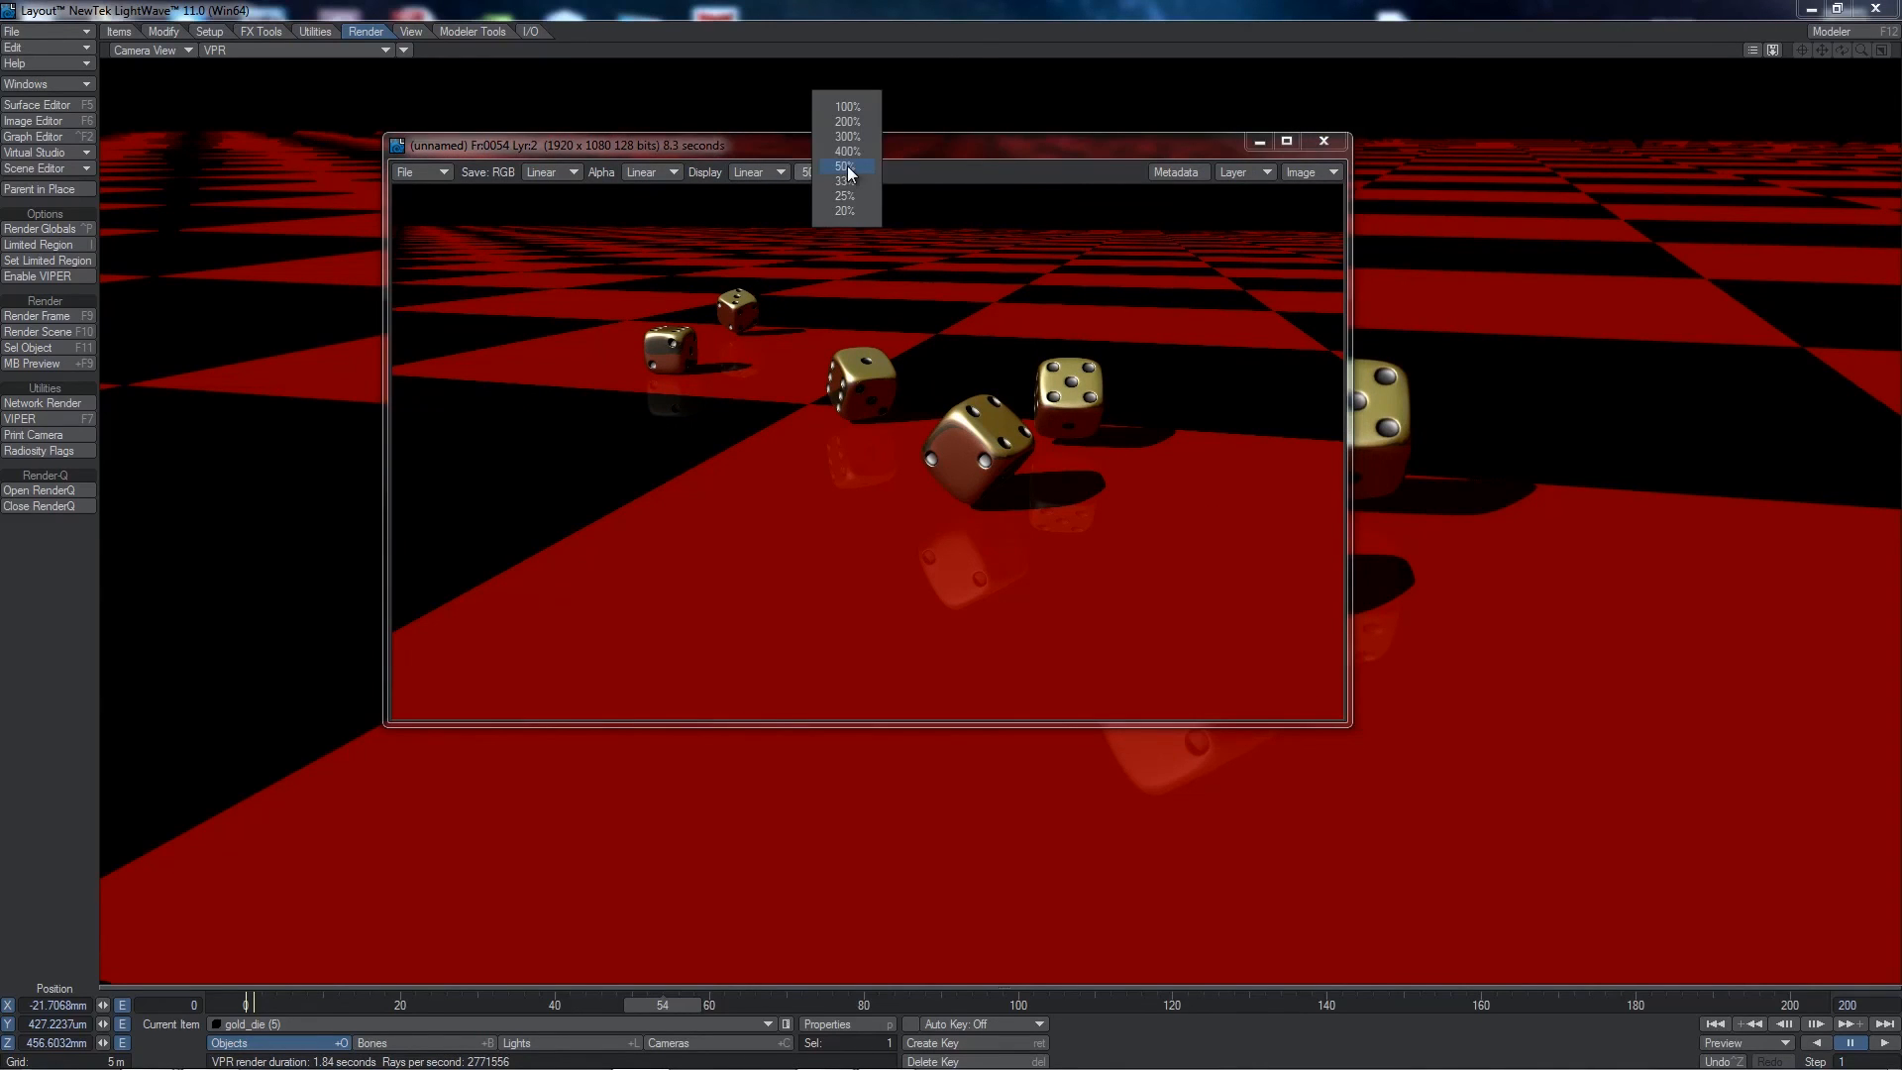
left_click(848, 107)
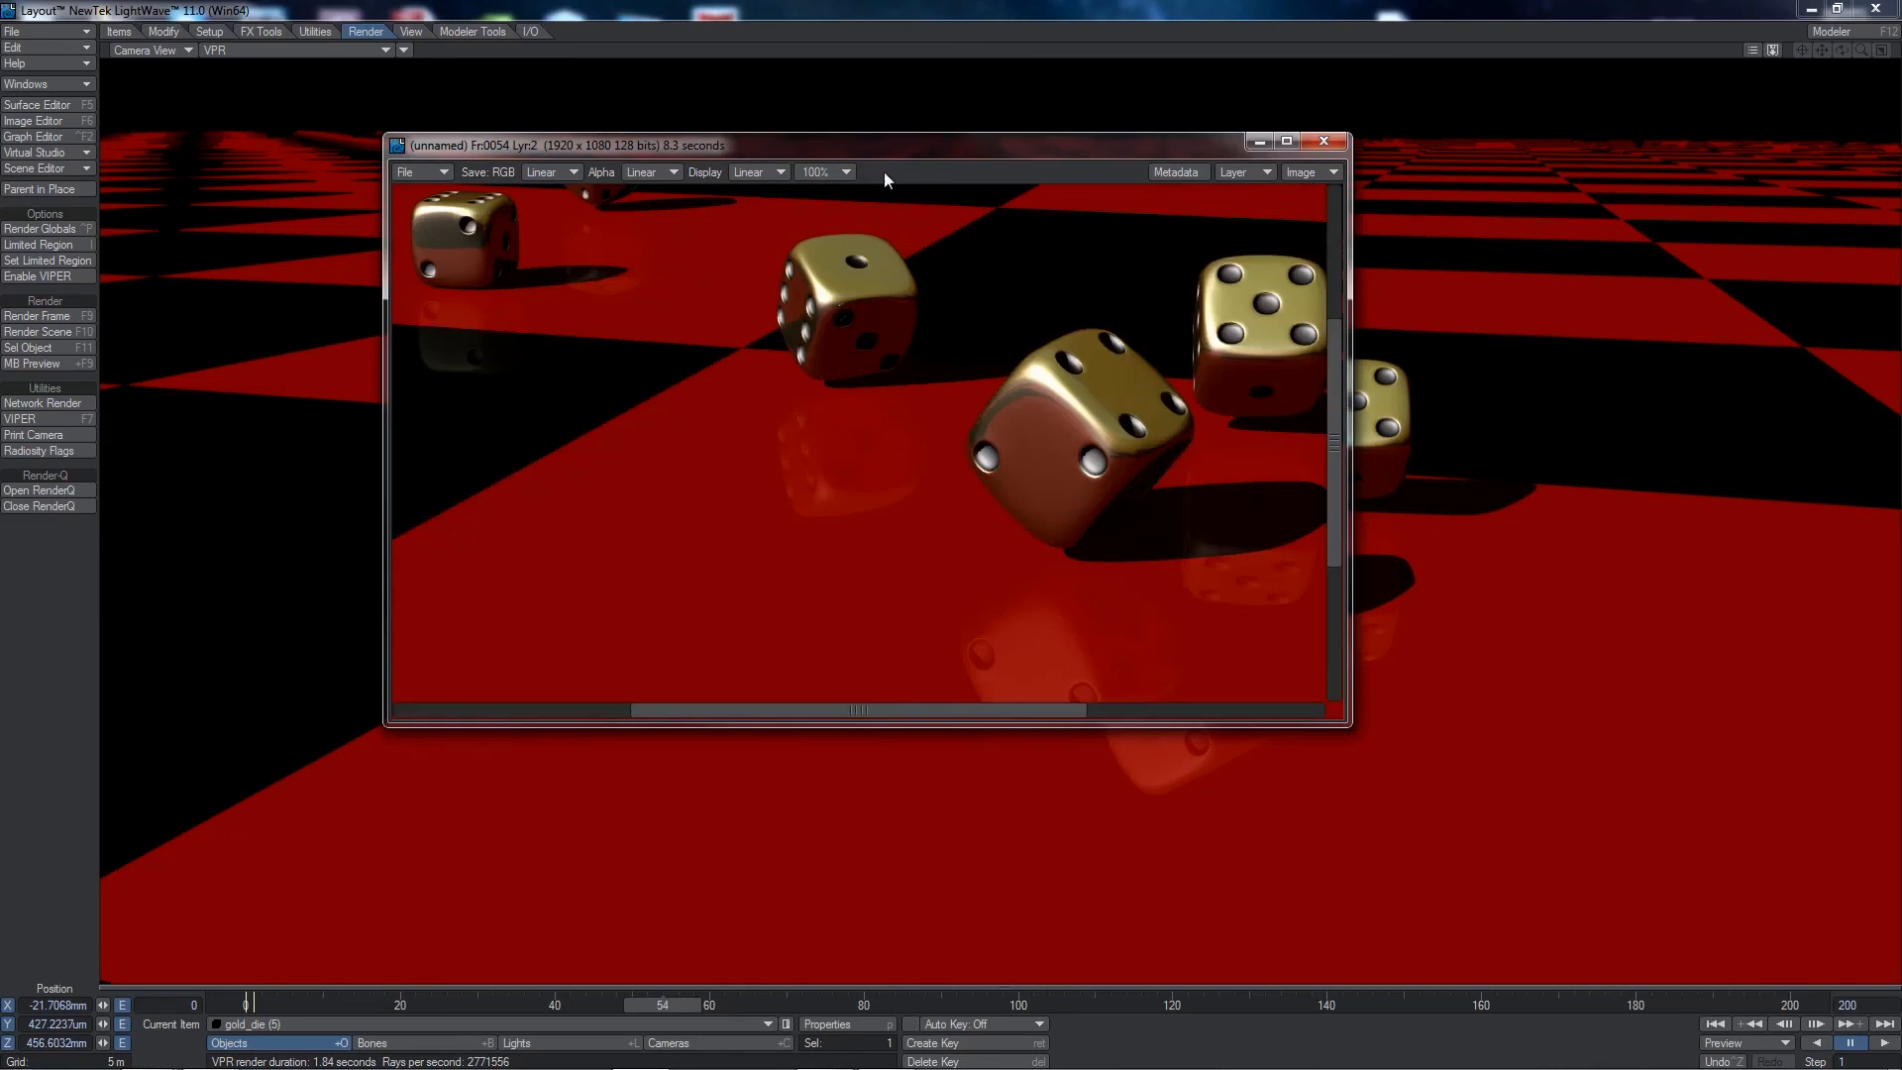
left_click_drag(1055, 698, 1096, 743)
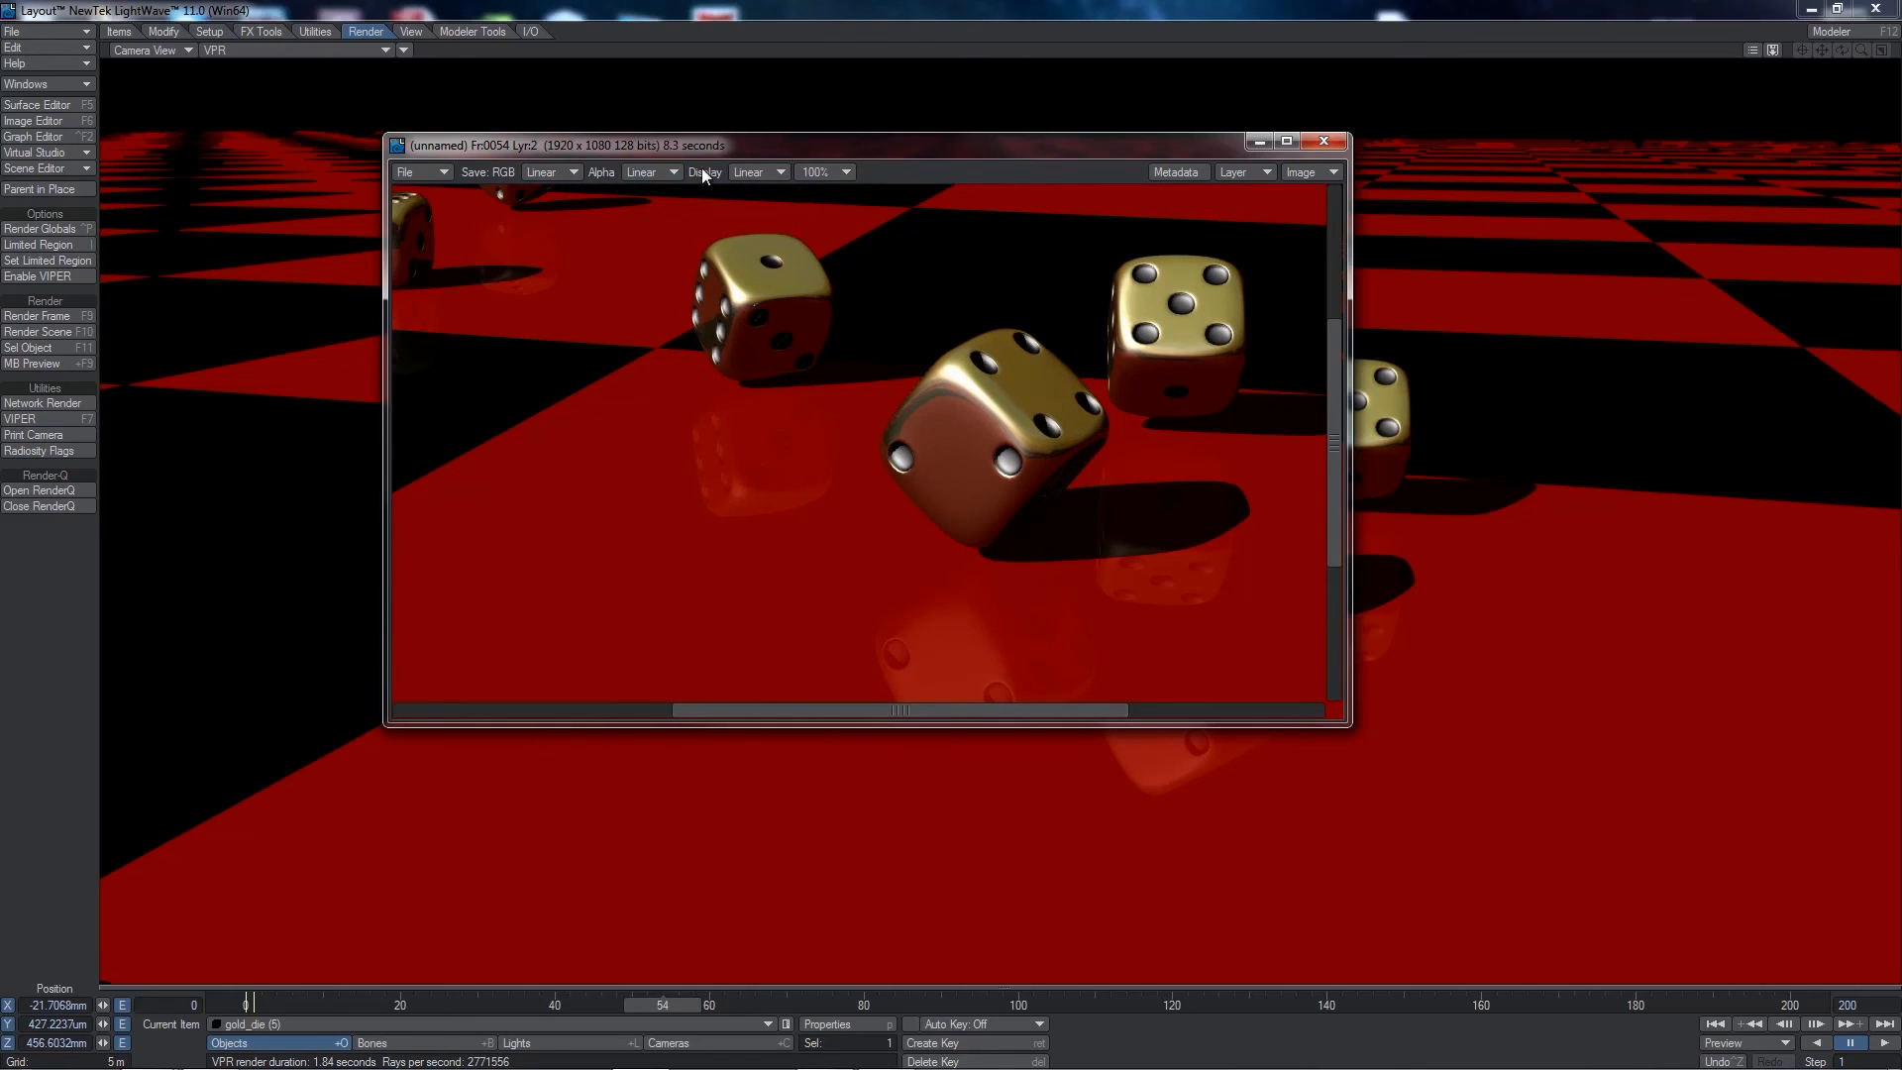
left_click(834, 173)
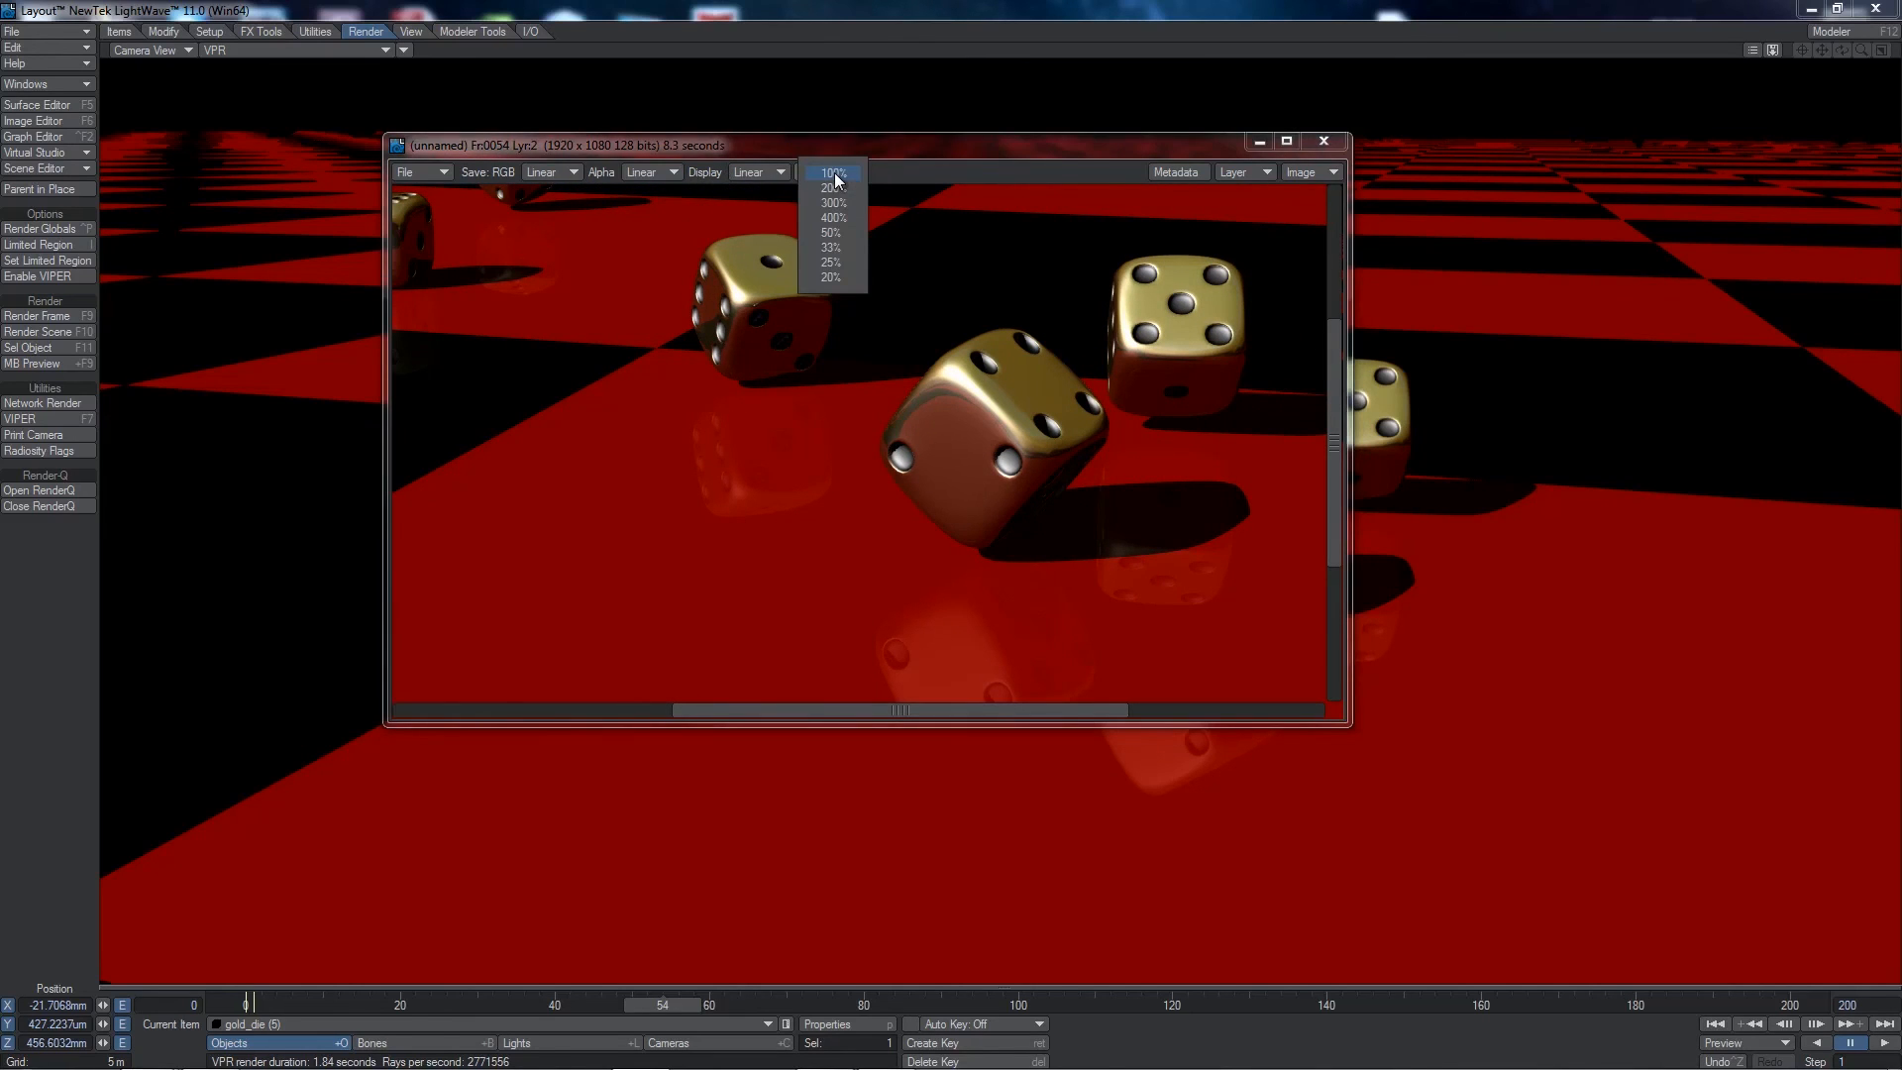
left_click(844, 234)
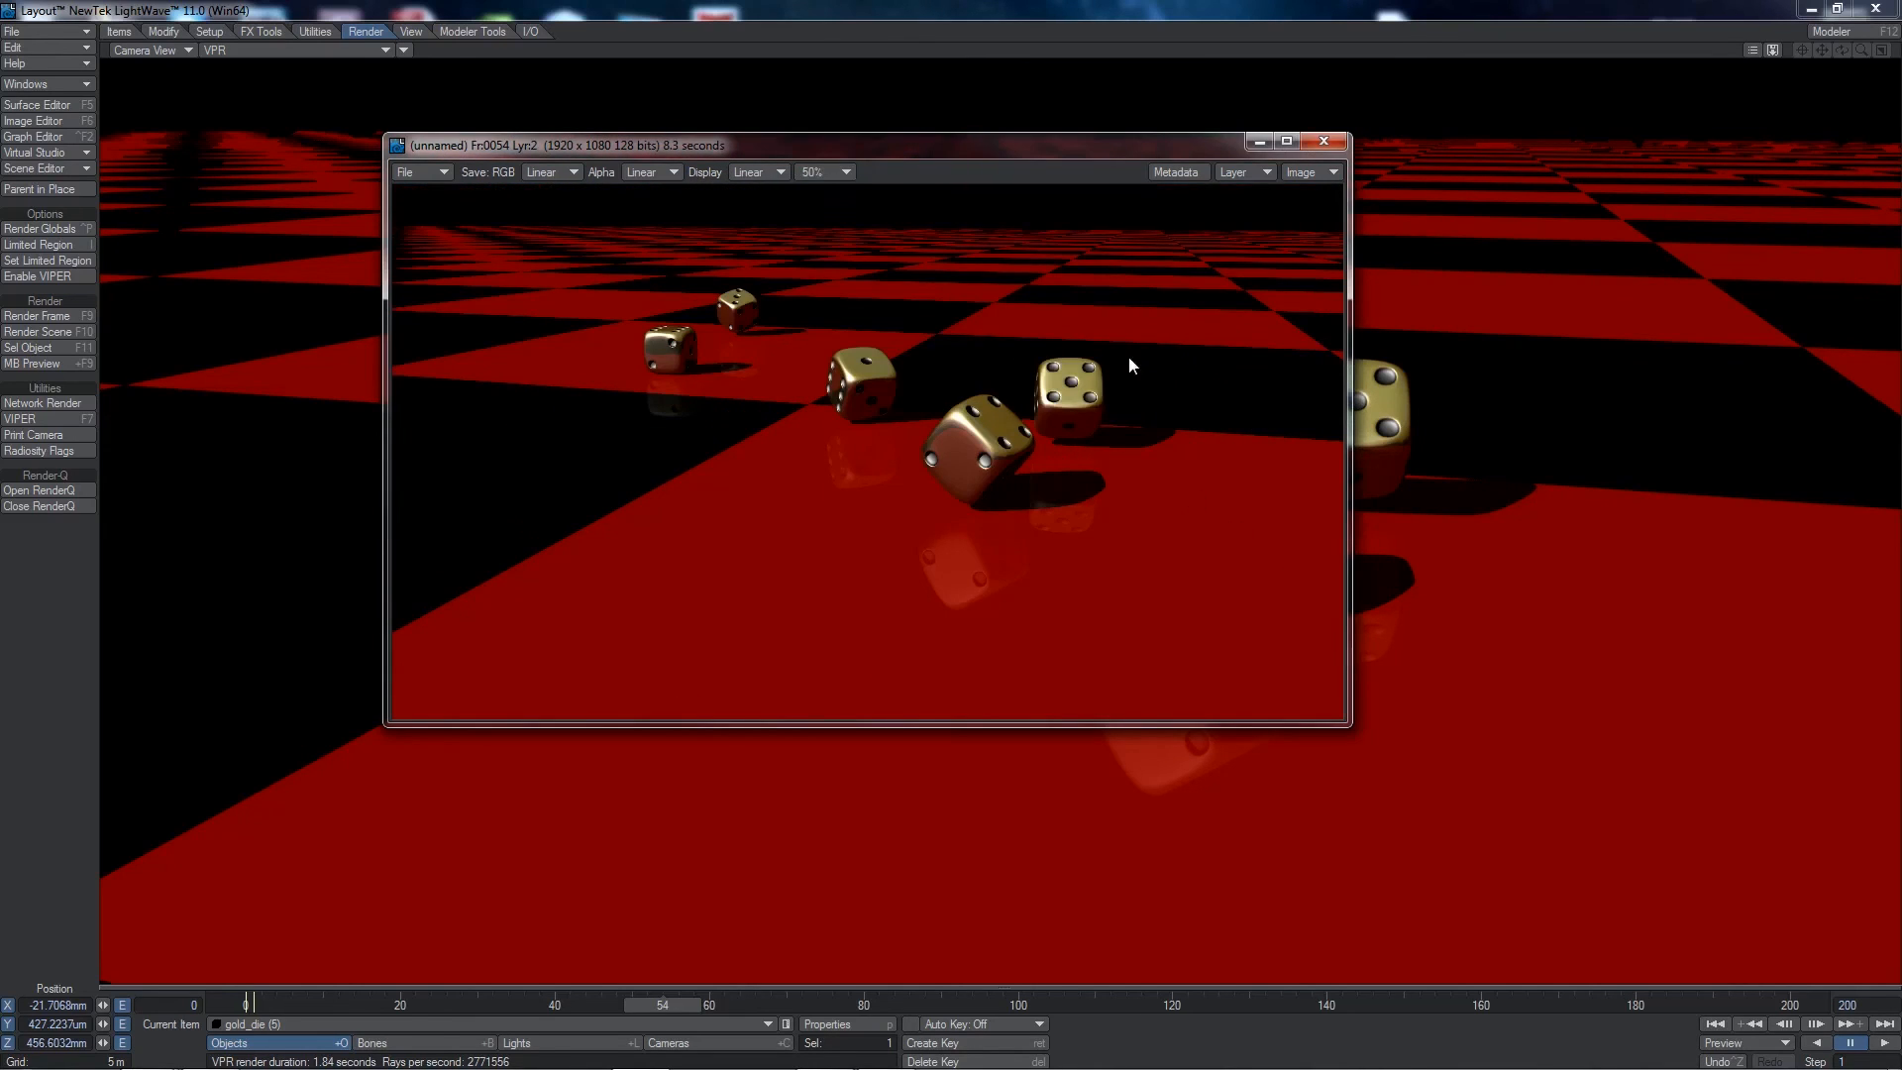